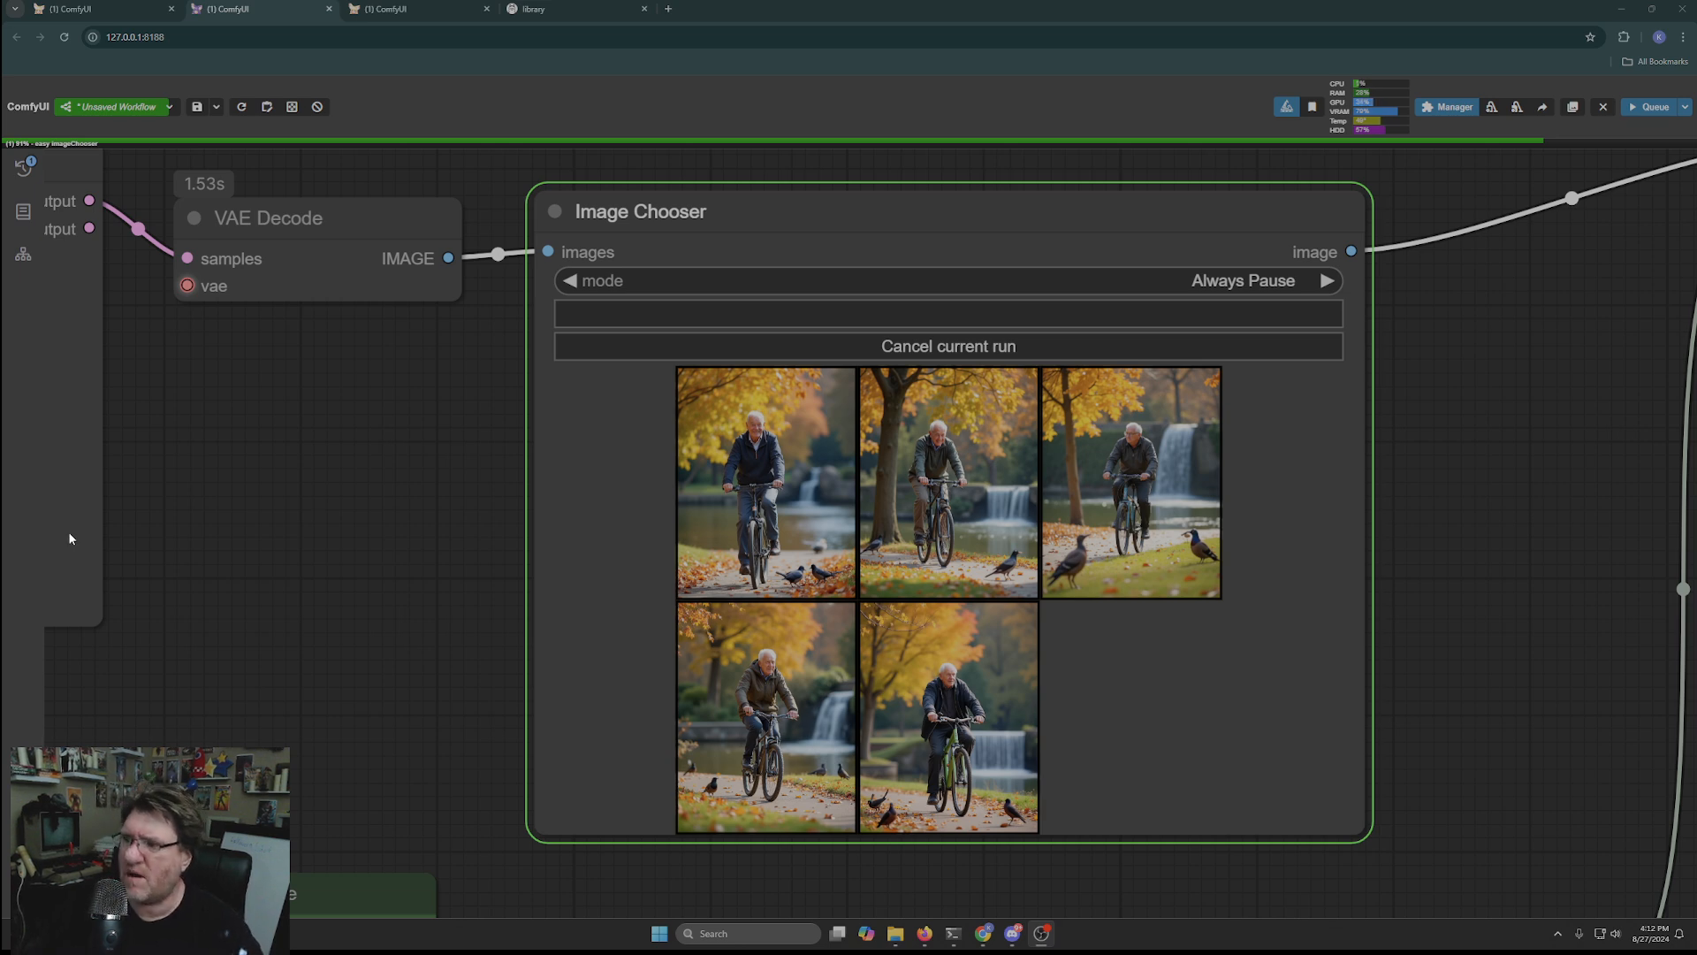
Step: Switch to the Ollama website, visit its home page and open the models library
left_click(548, 16)
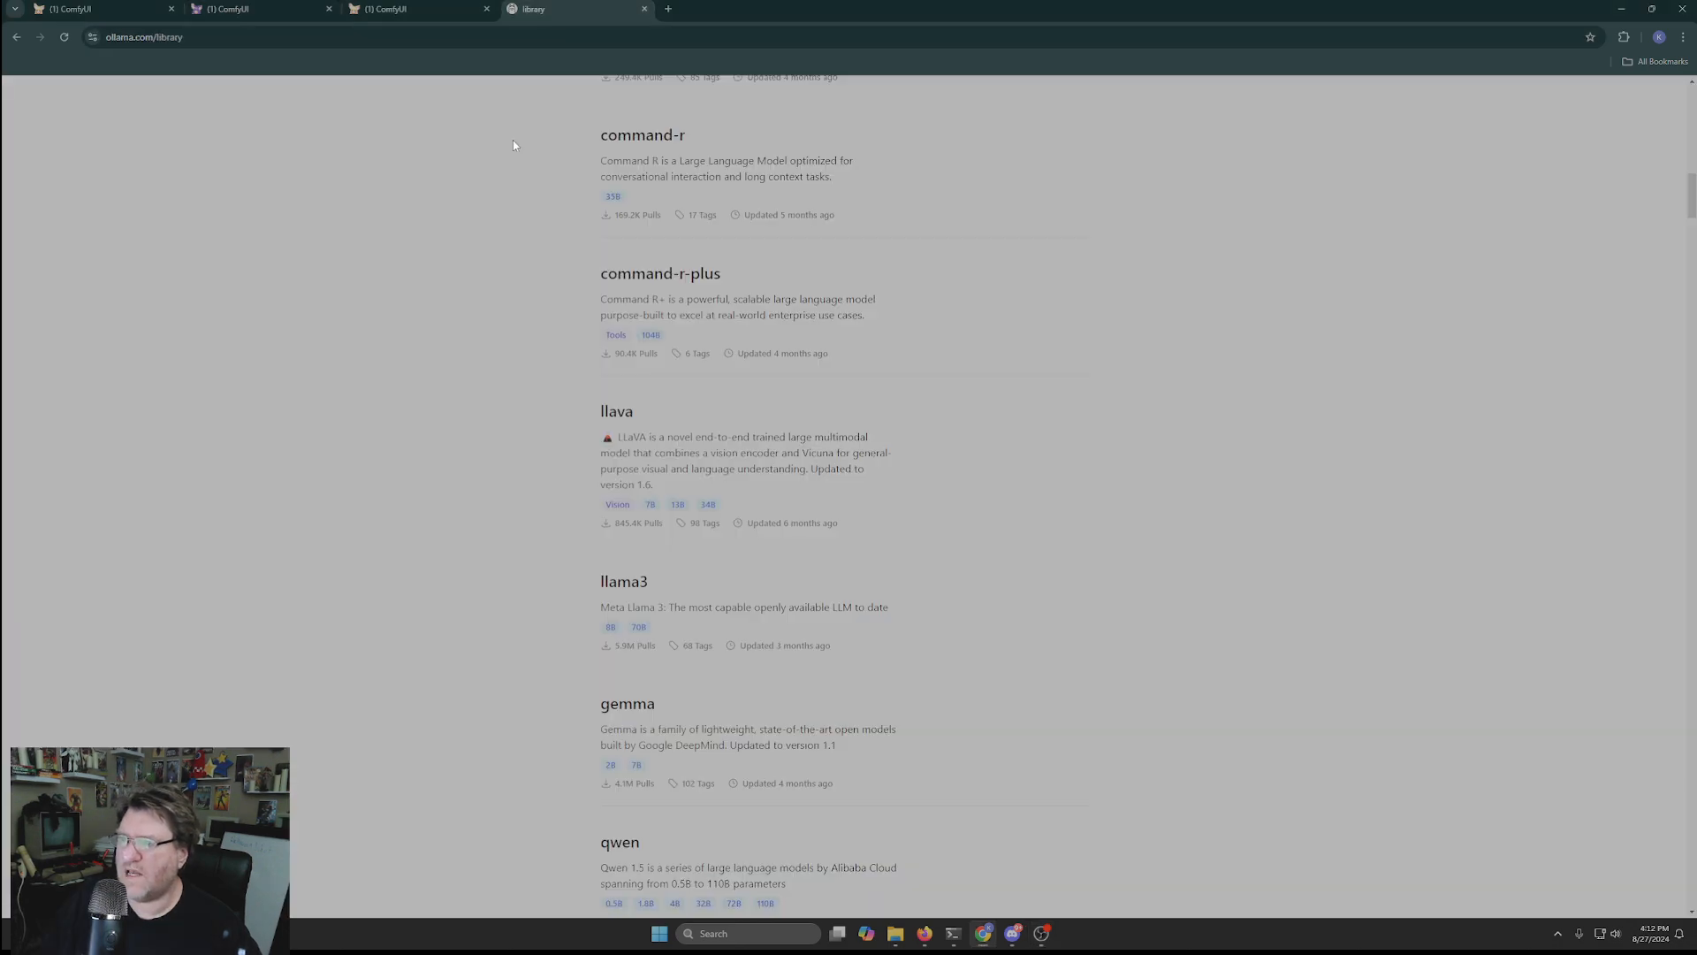
scroll(513, 144, "up", 20)
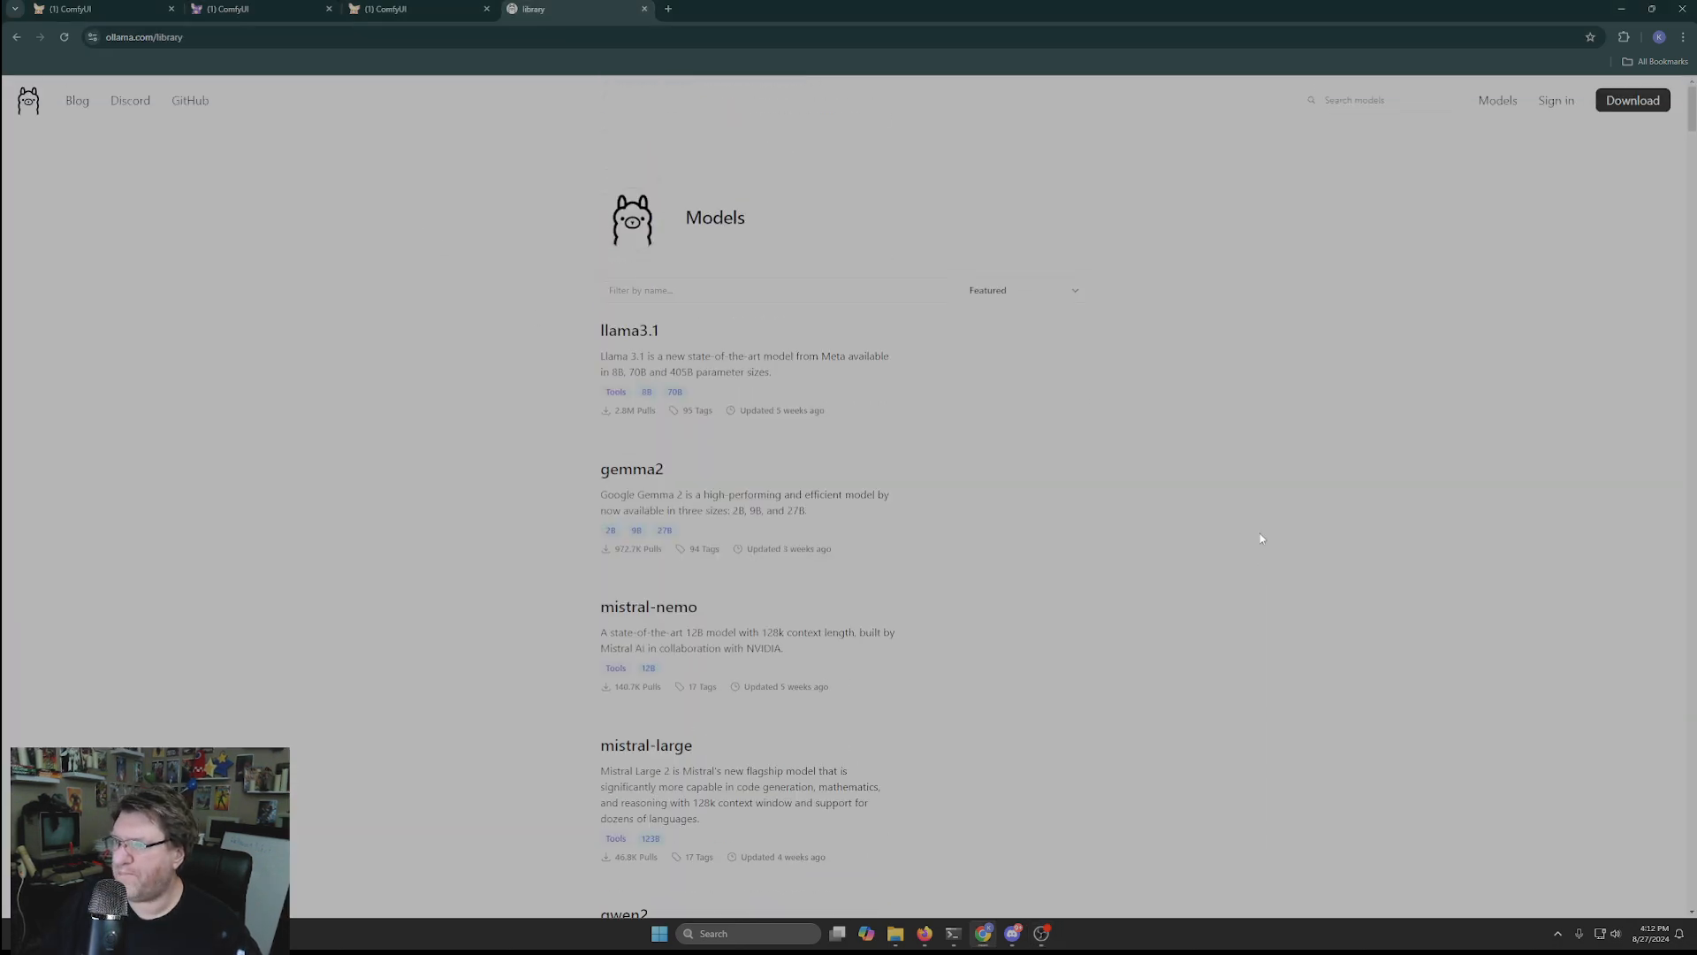
left_click(28, 105)
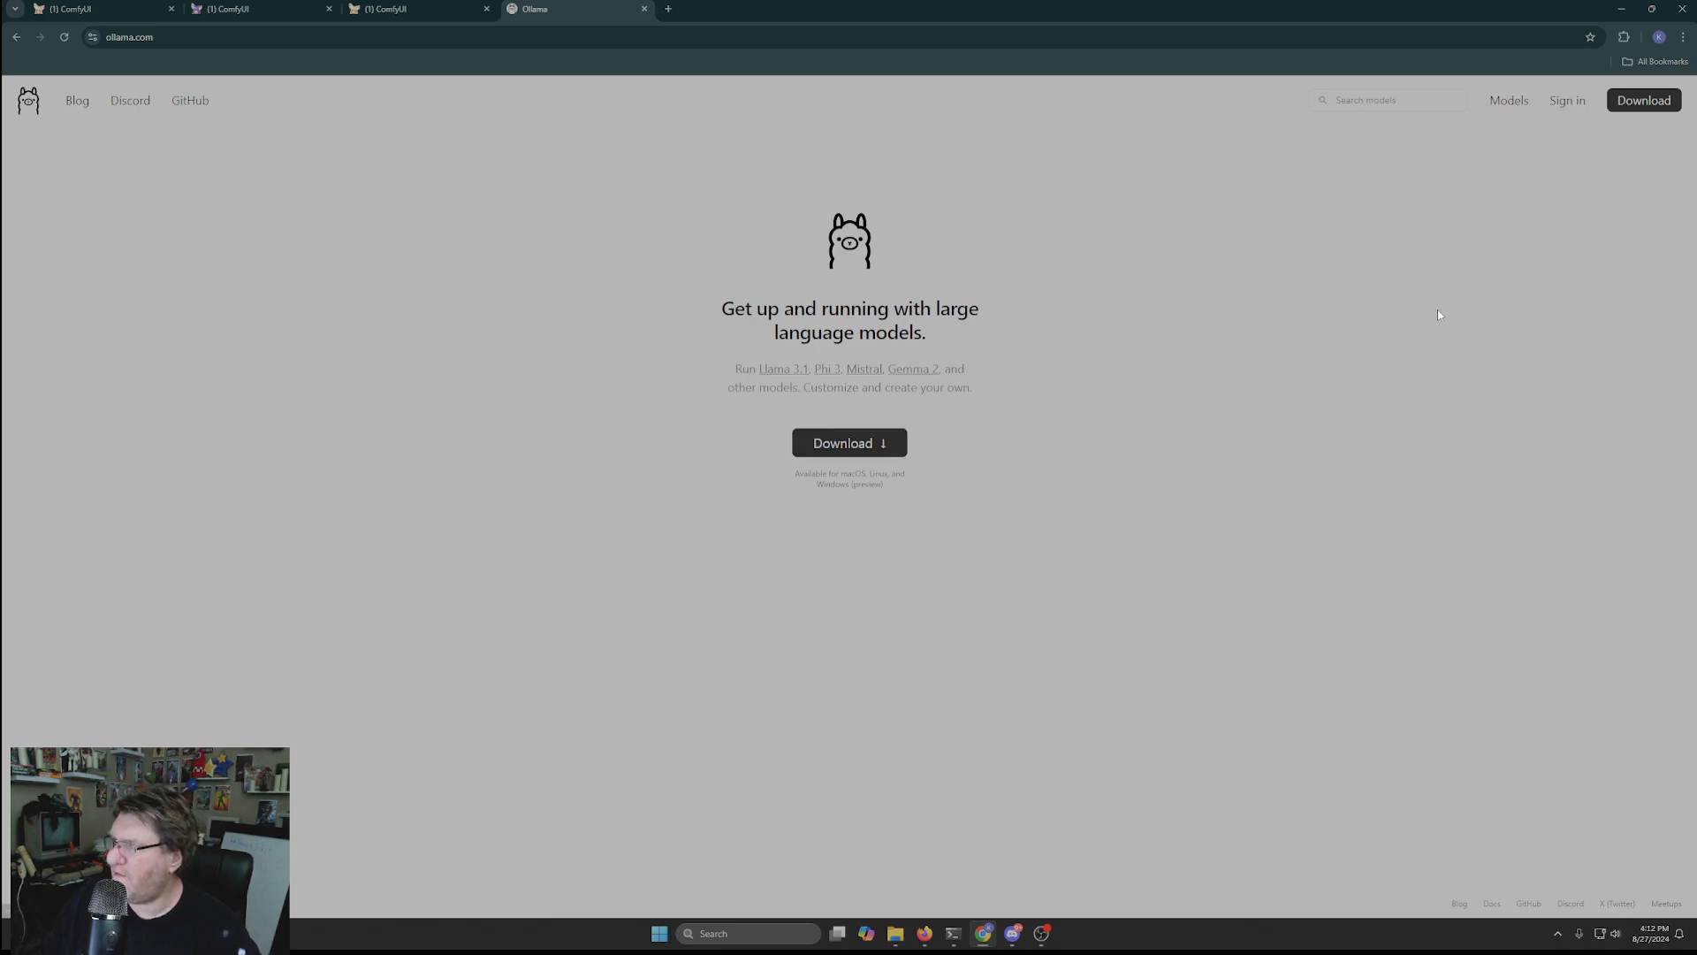
left_click(1508, 113)
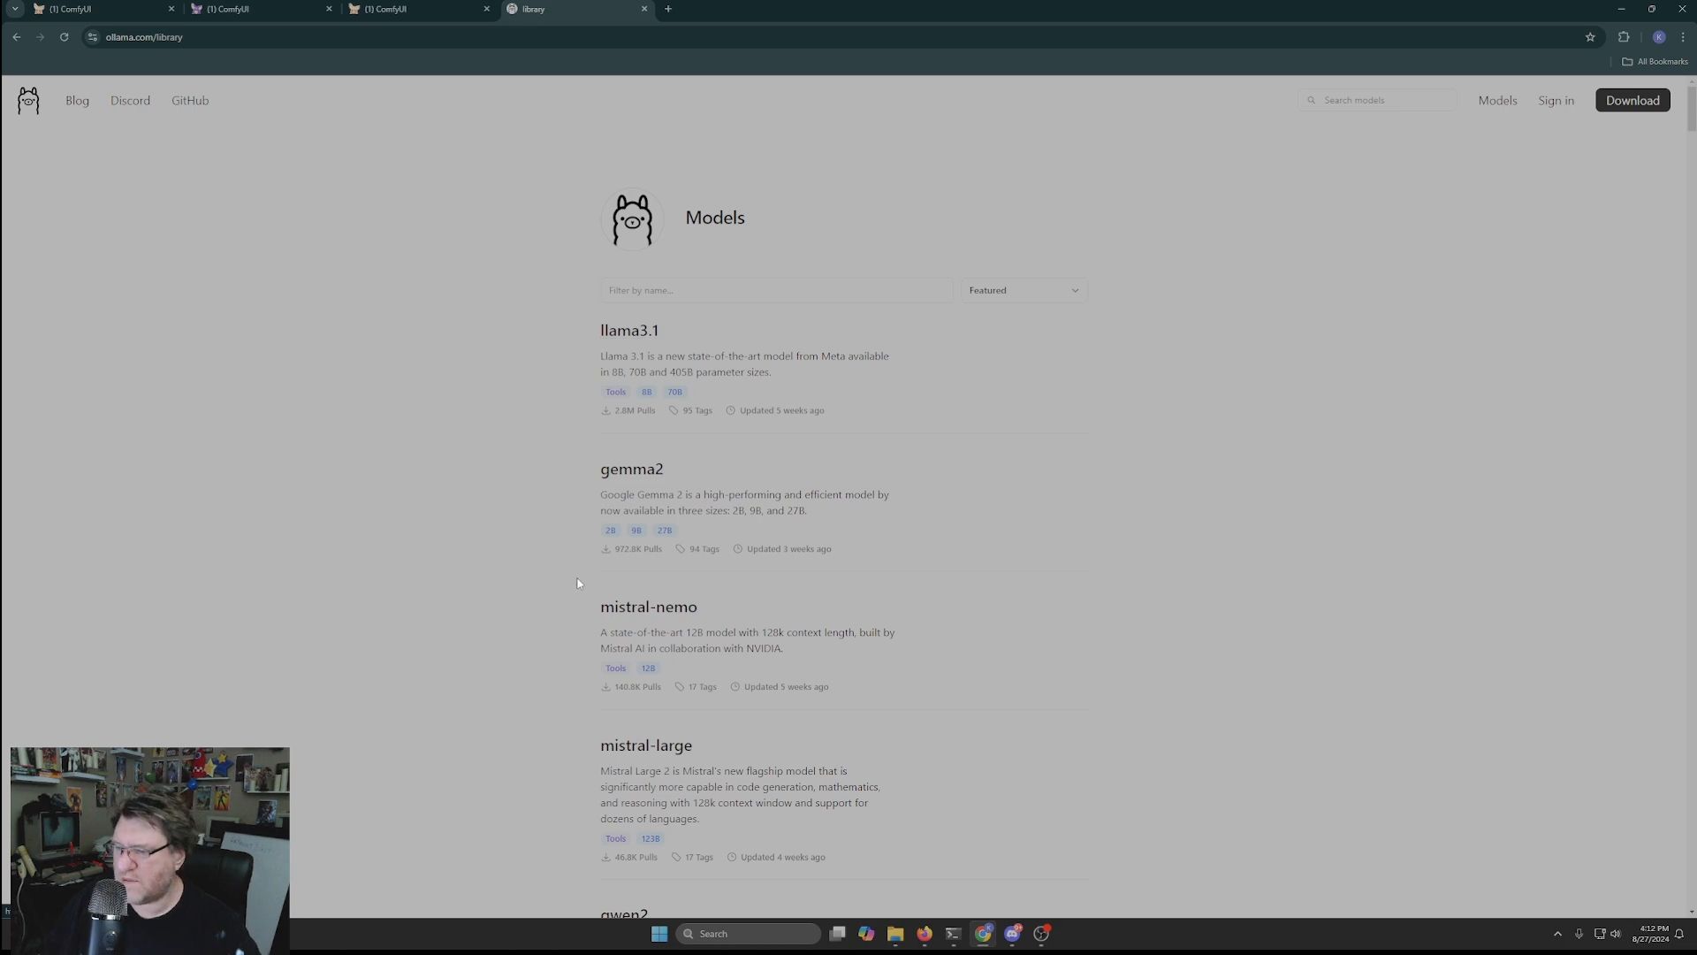
Step: Look through the featured language models in the library and return to the start of the list
scroll(576, 566, "down", 6)
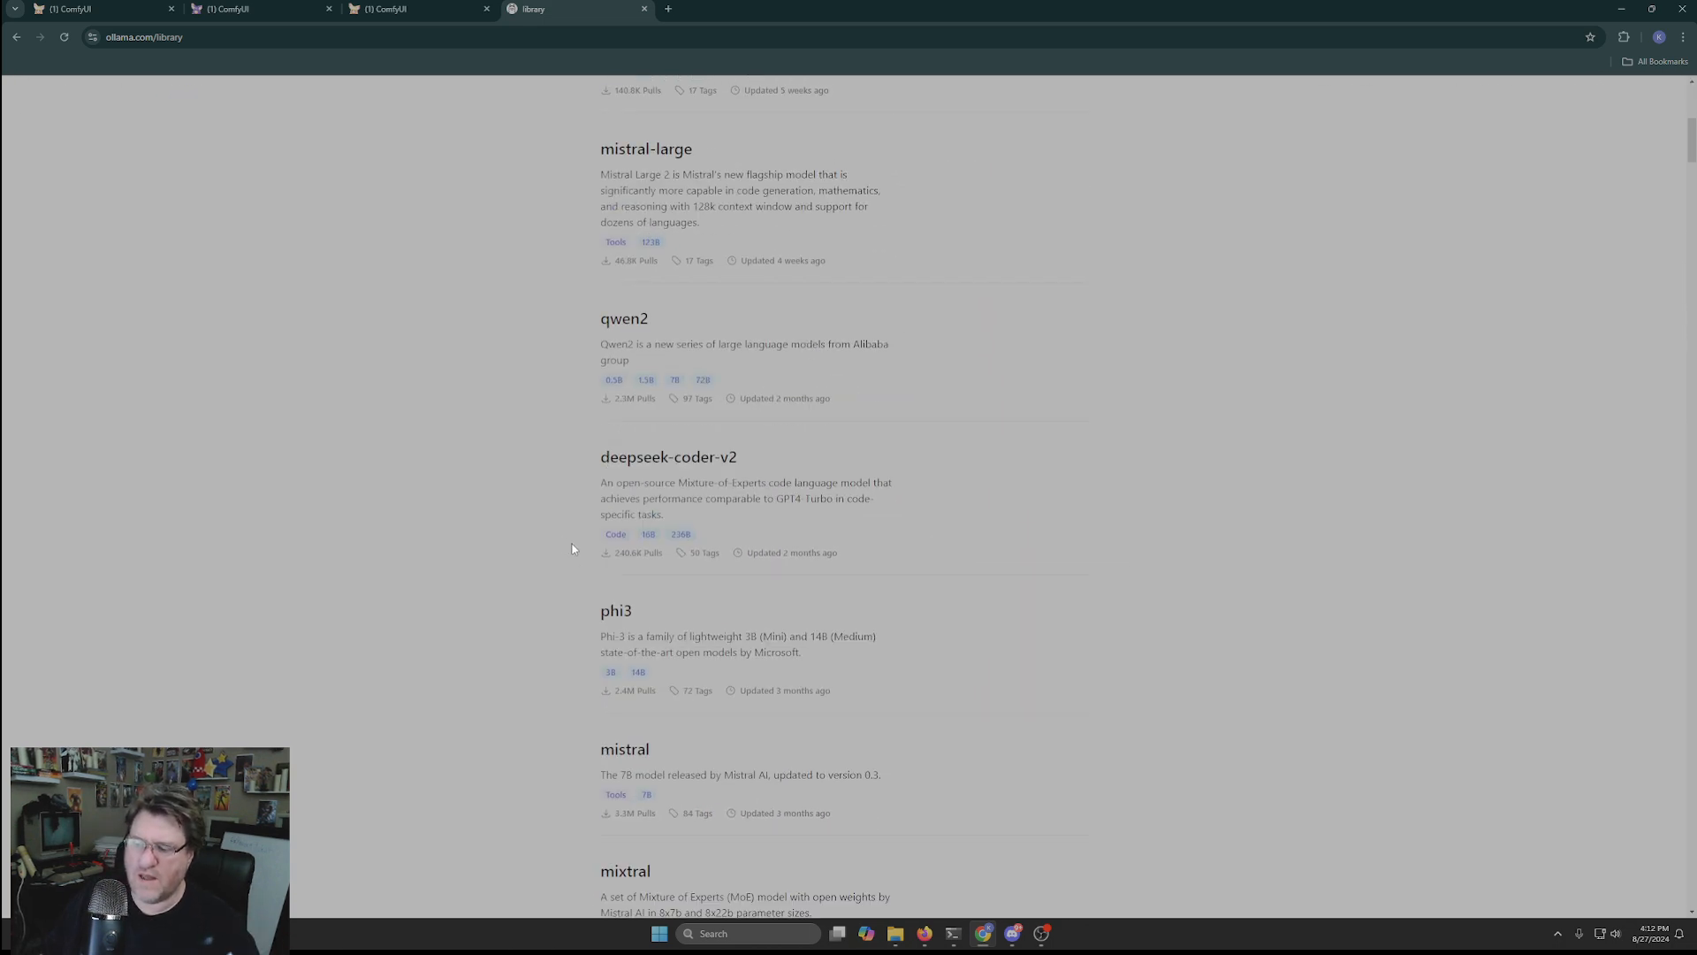
scroll(572, 549, "down", 2)
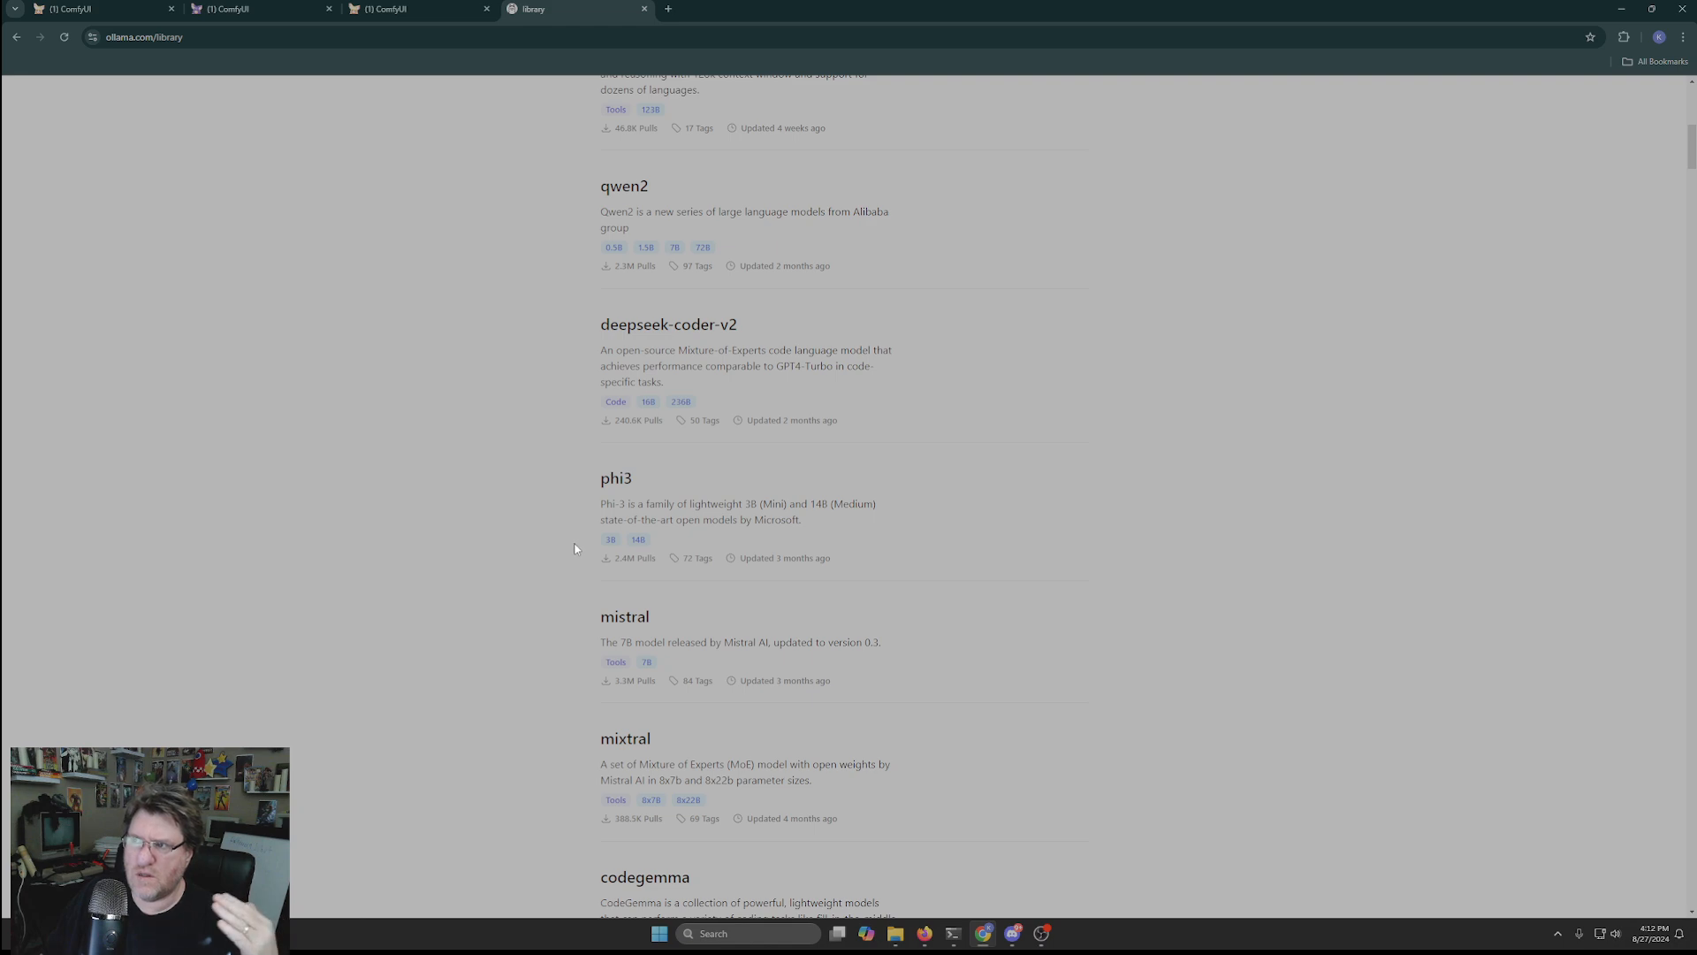
scroll(575, 548, "down", 10)
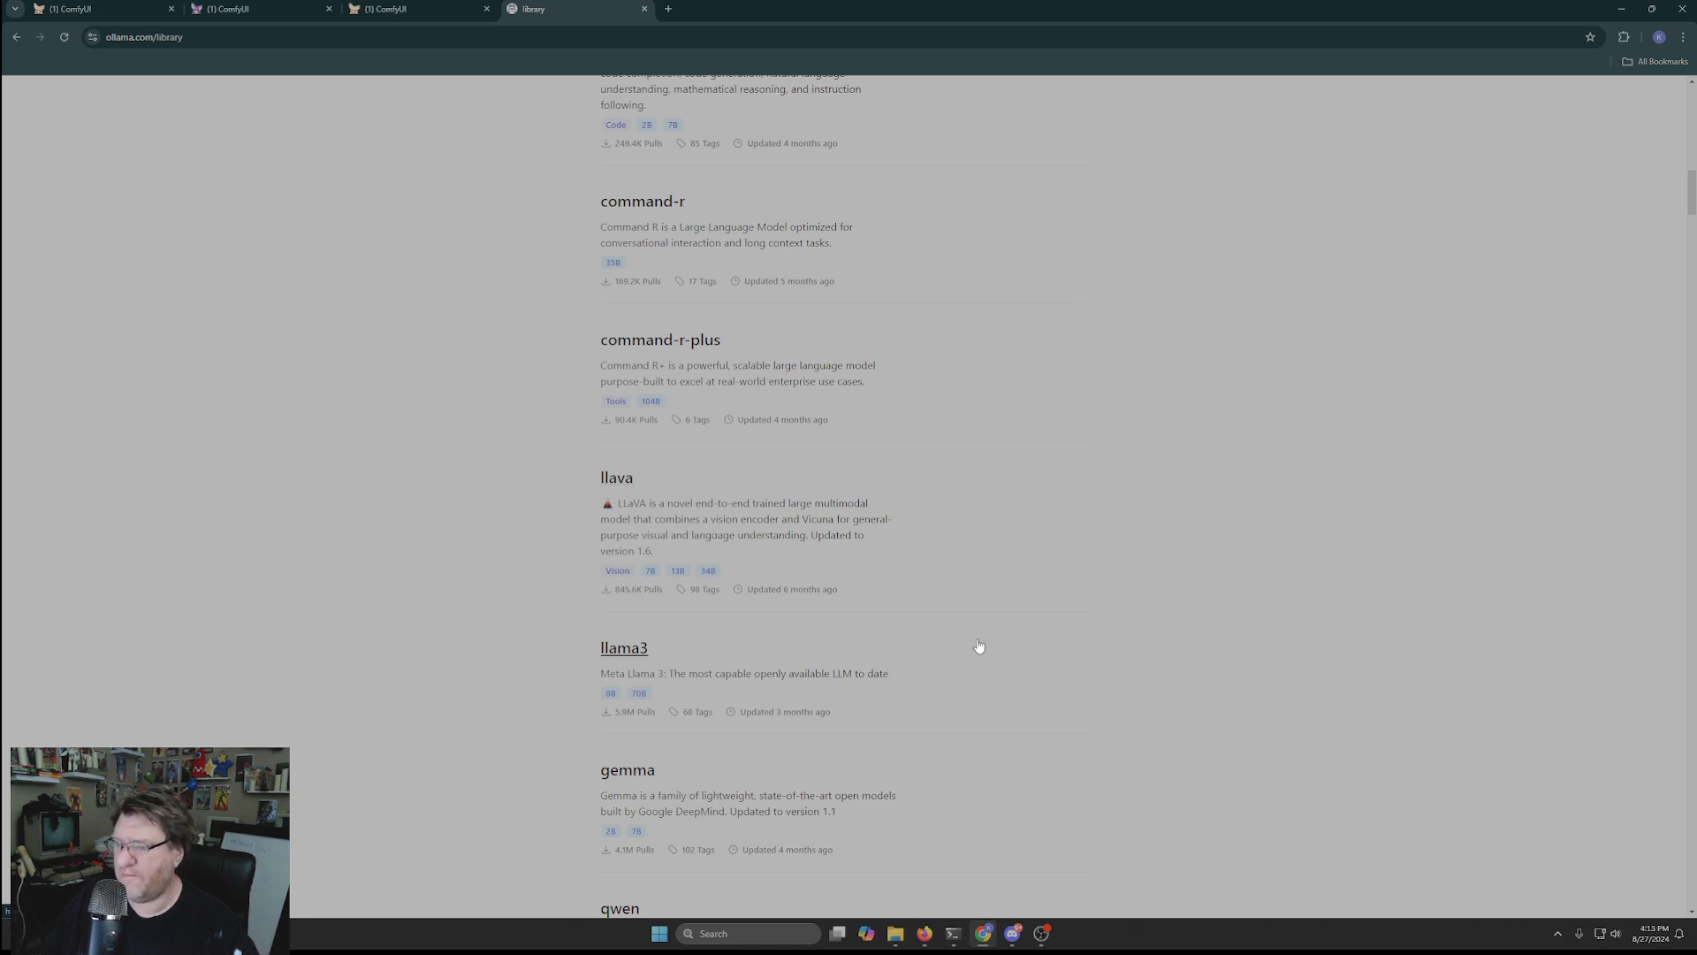
scroll(928, 568, "down", 7)
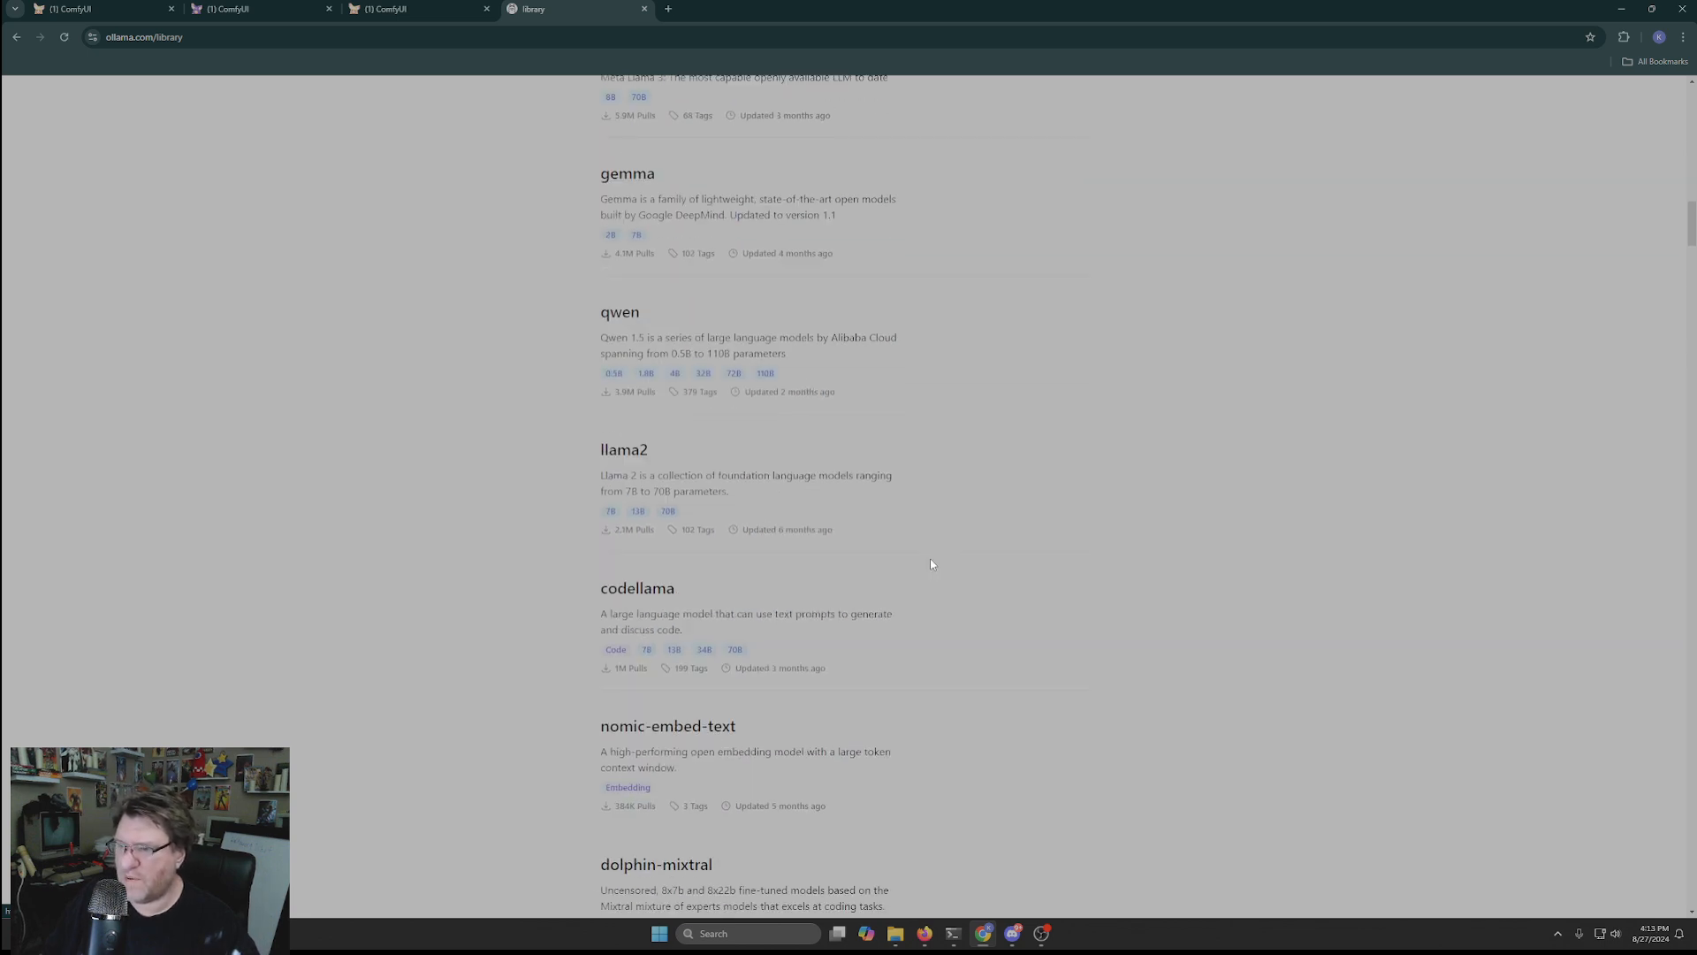
scroll(450, 535, "up", 20)
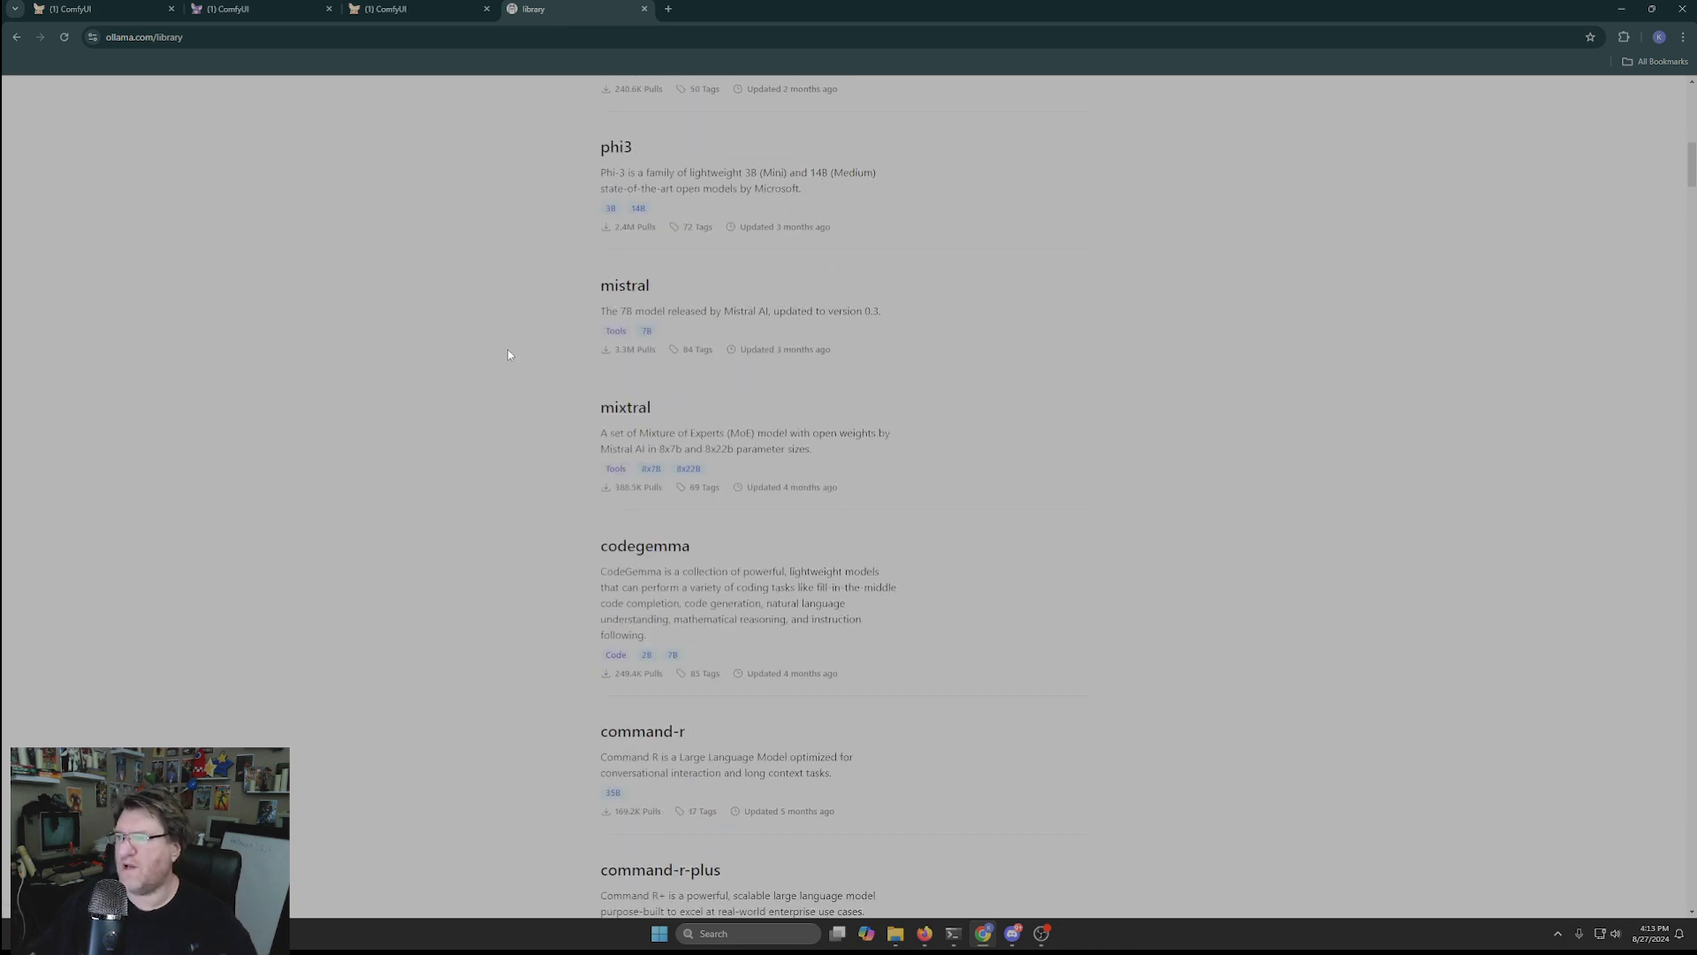
scroll(690, 292, "up", 5)
Step: Filter the model library by the name "vision", and clear the filter
left_click(773, 289)
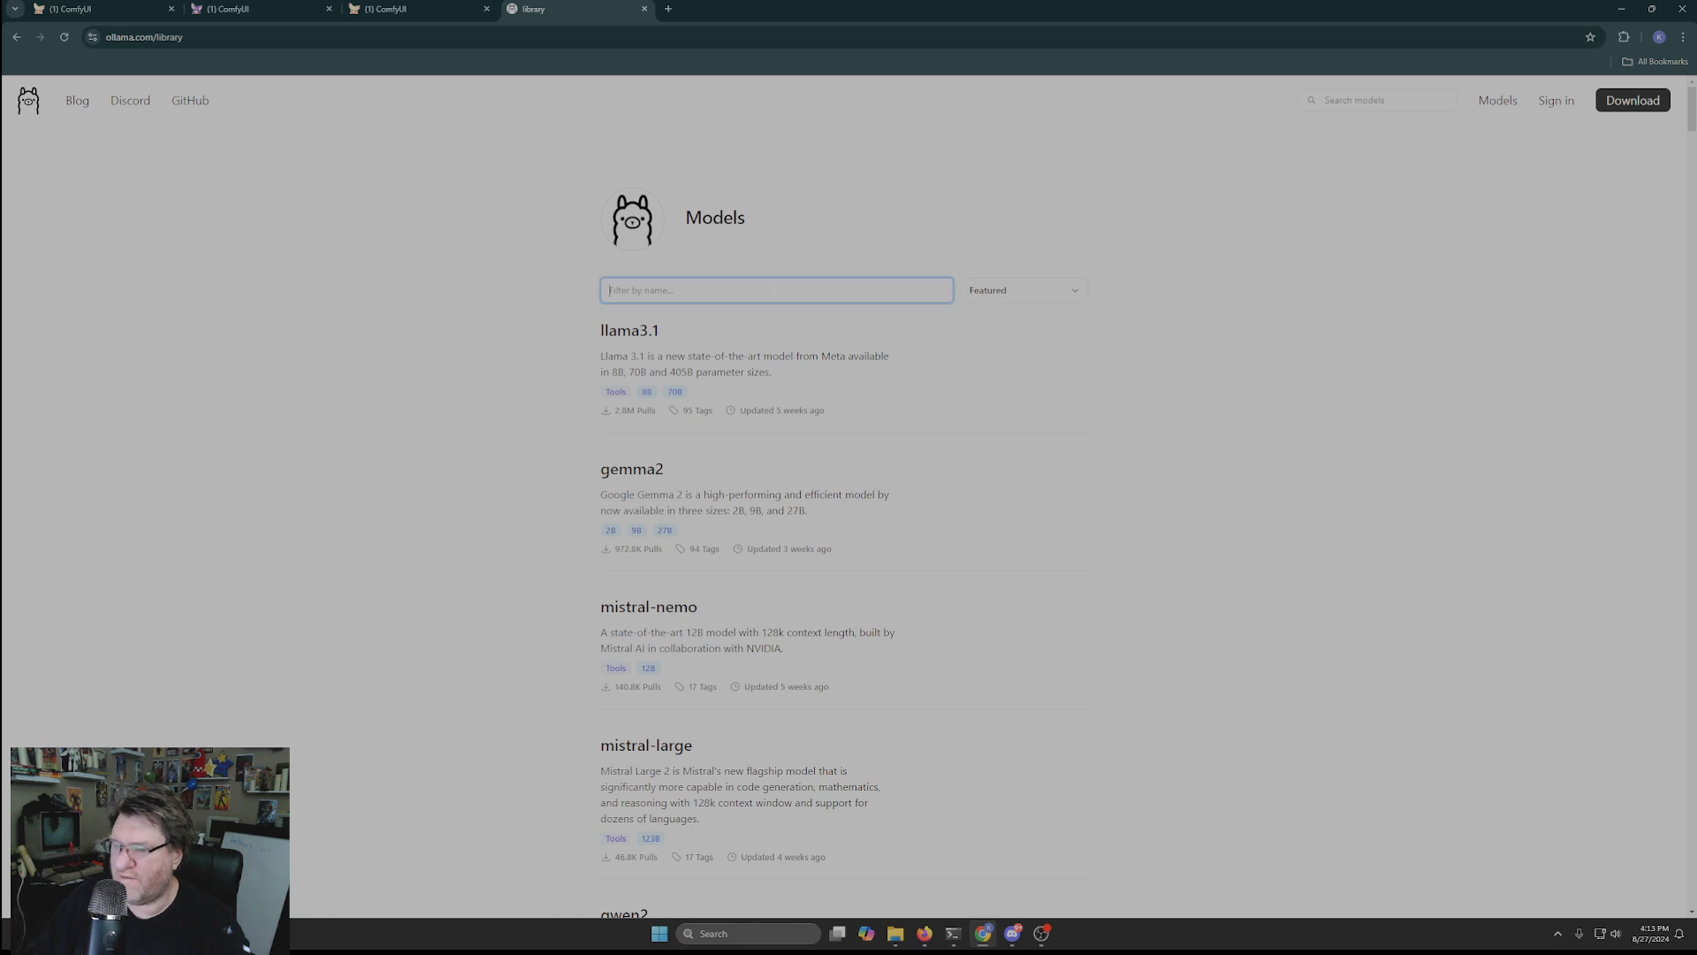
type("vision")
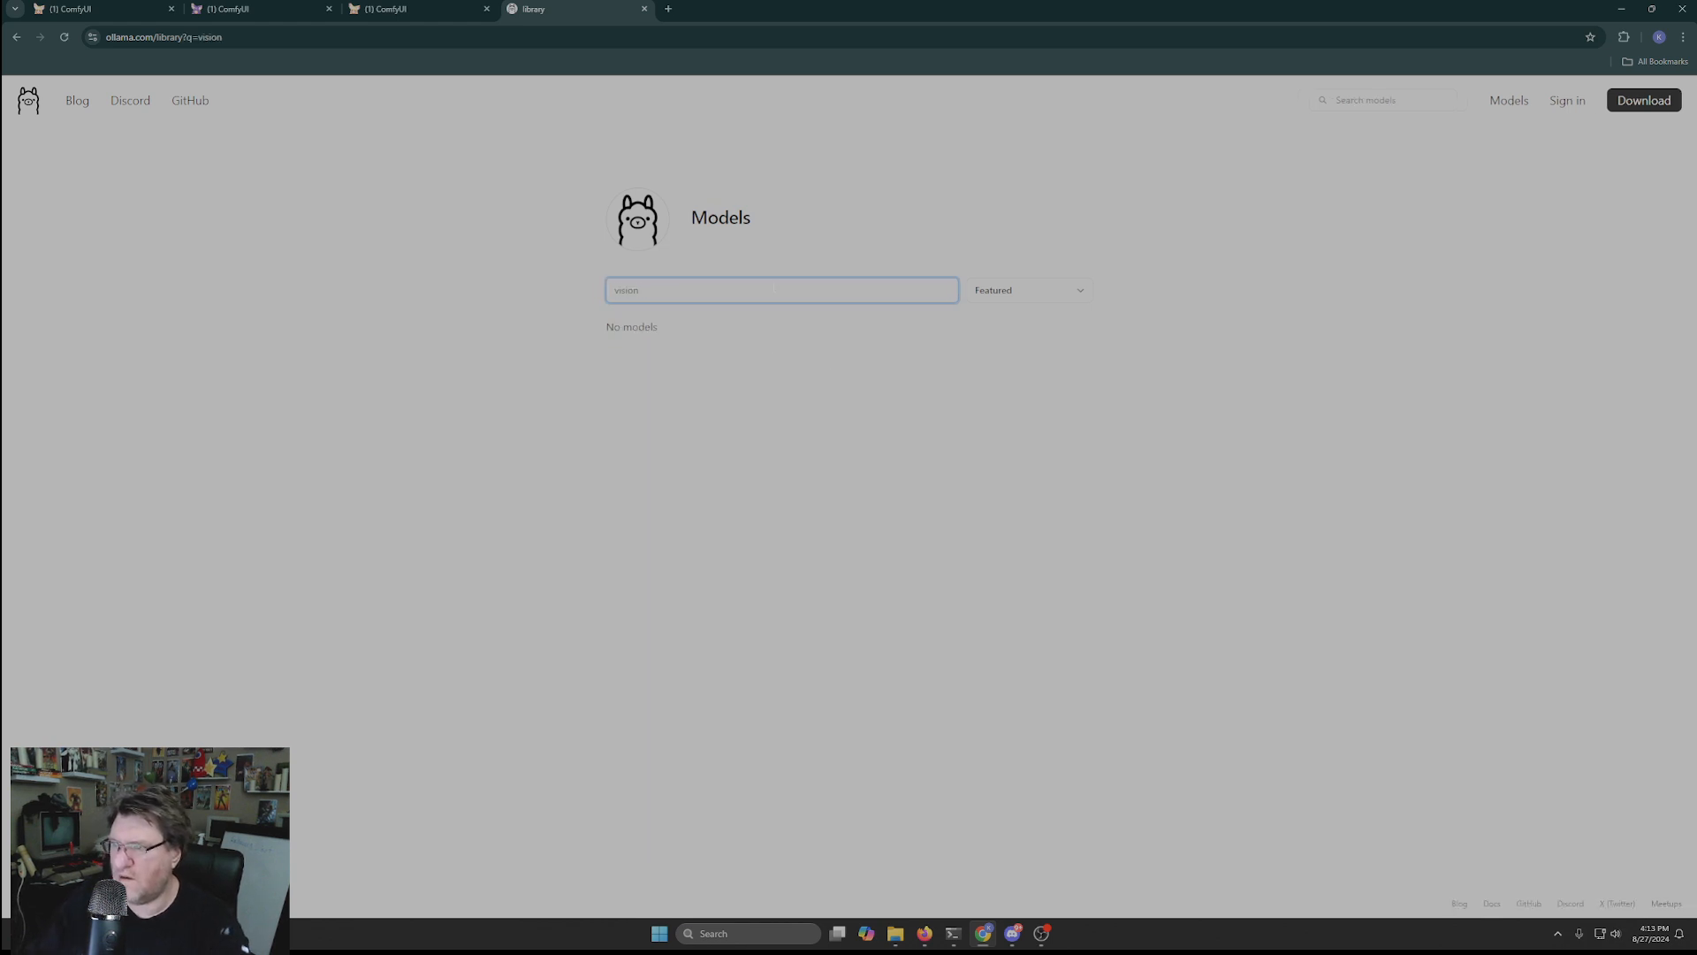
key("BackSpace")
key("BackSpace")
key("BackSpace")
key("BackSpace")
key("BackSpace")
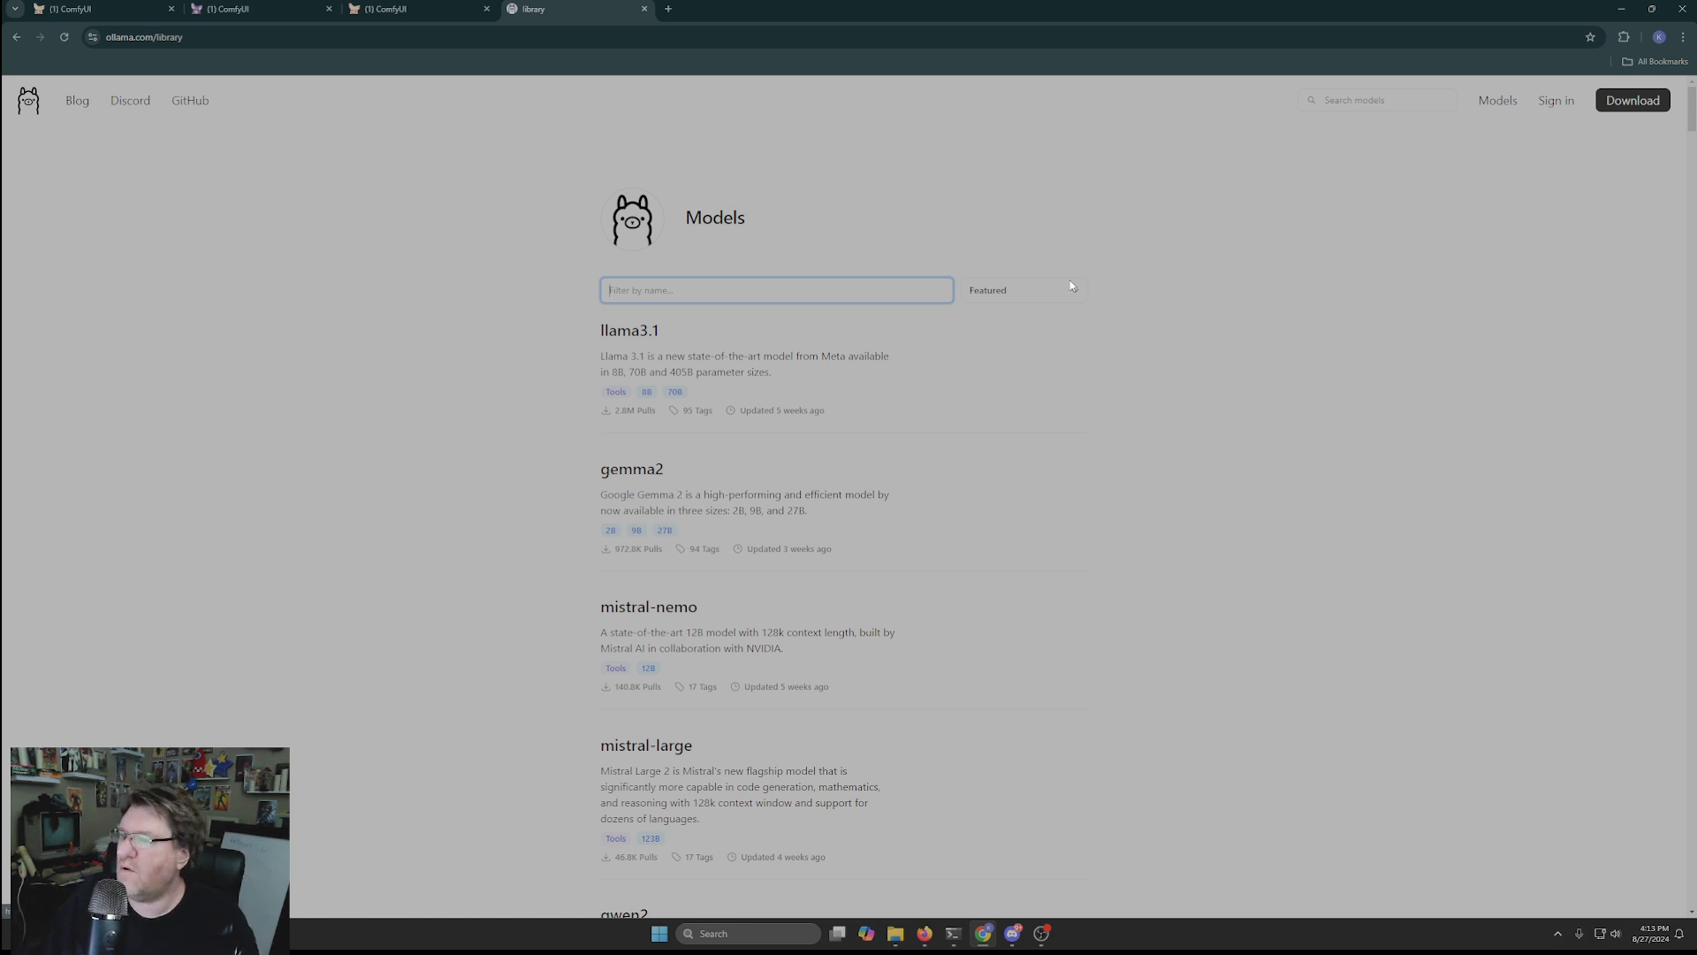
Step: Open the llama3.1 model page and copy its "ollama run llama3.1" command
left_click(963, 329)
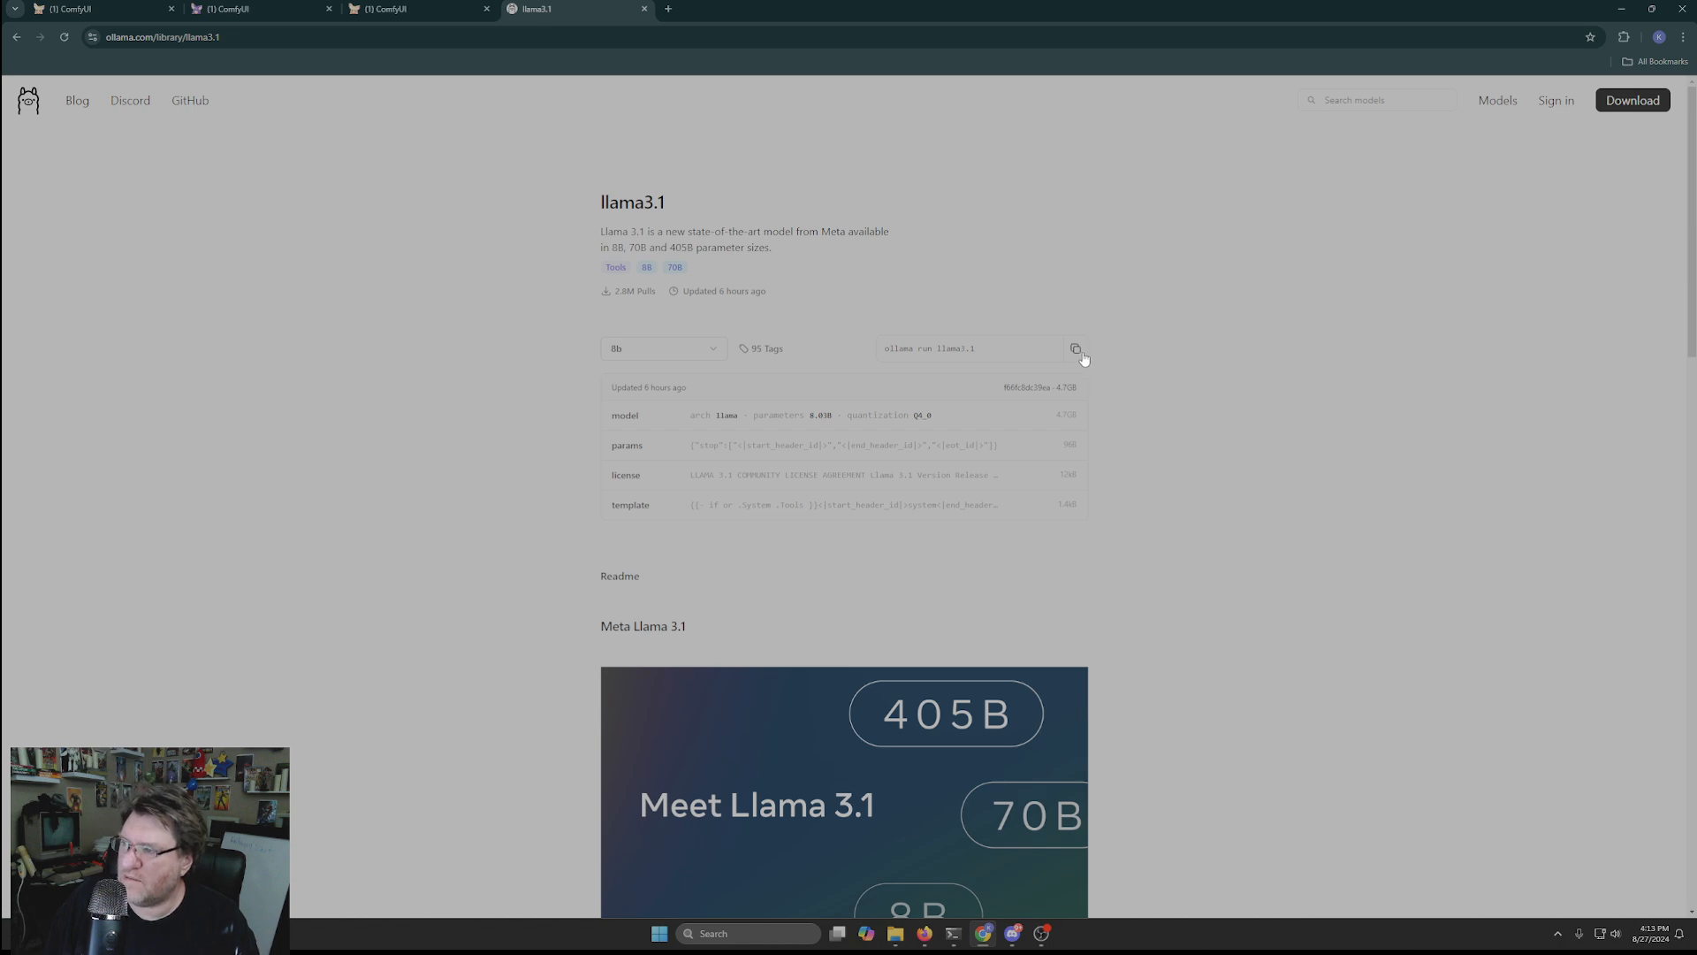
left_click(1075, 349)
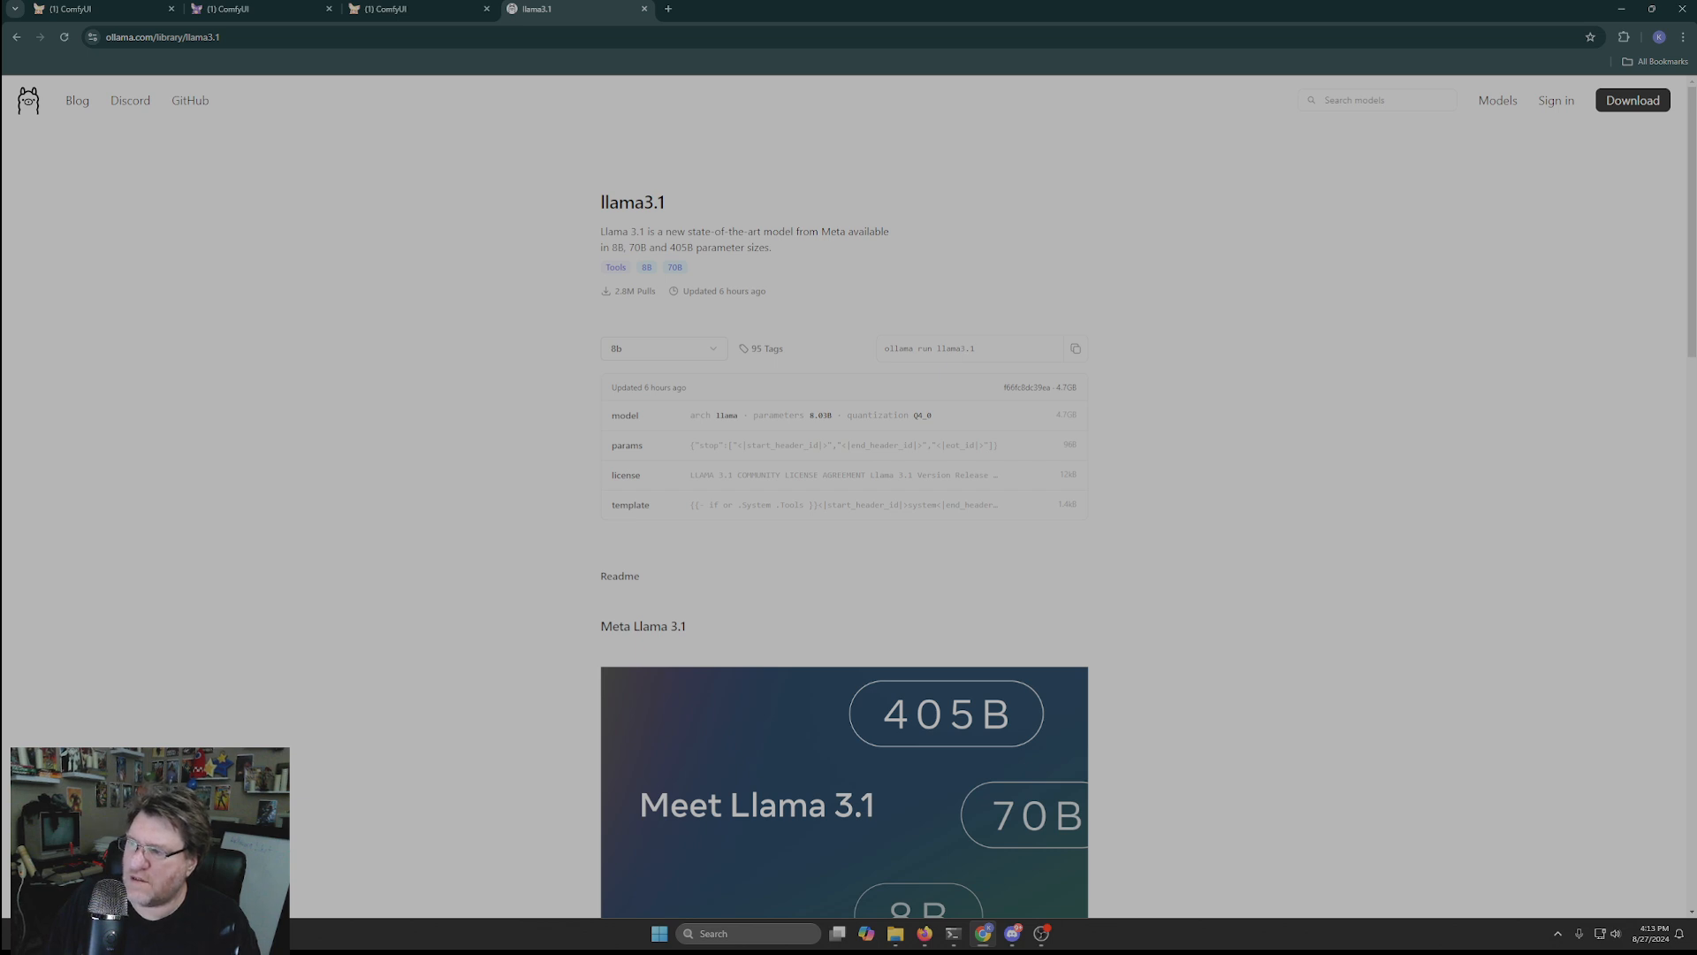
triple_click(930, 348)
right_click(930, 355)
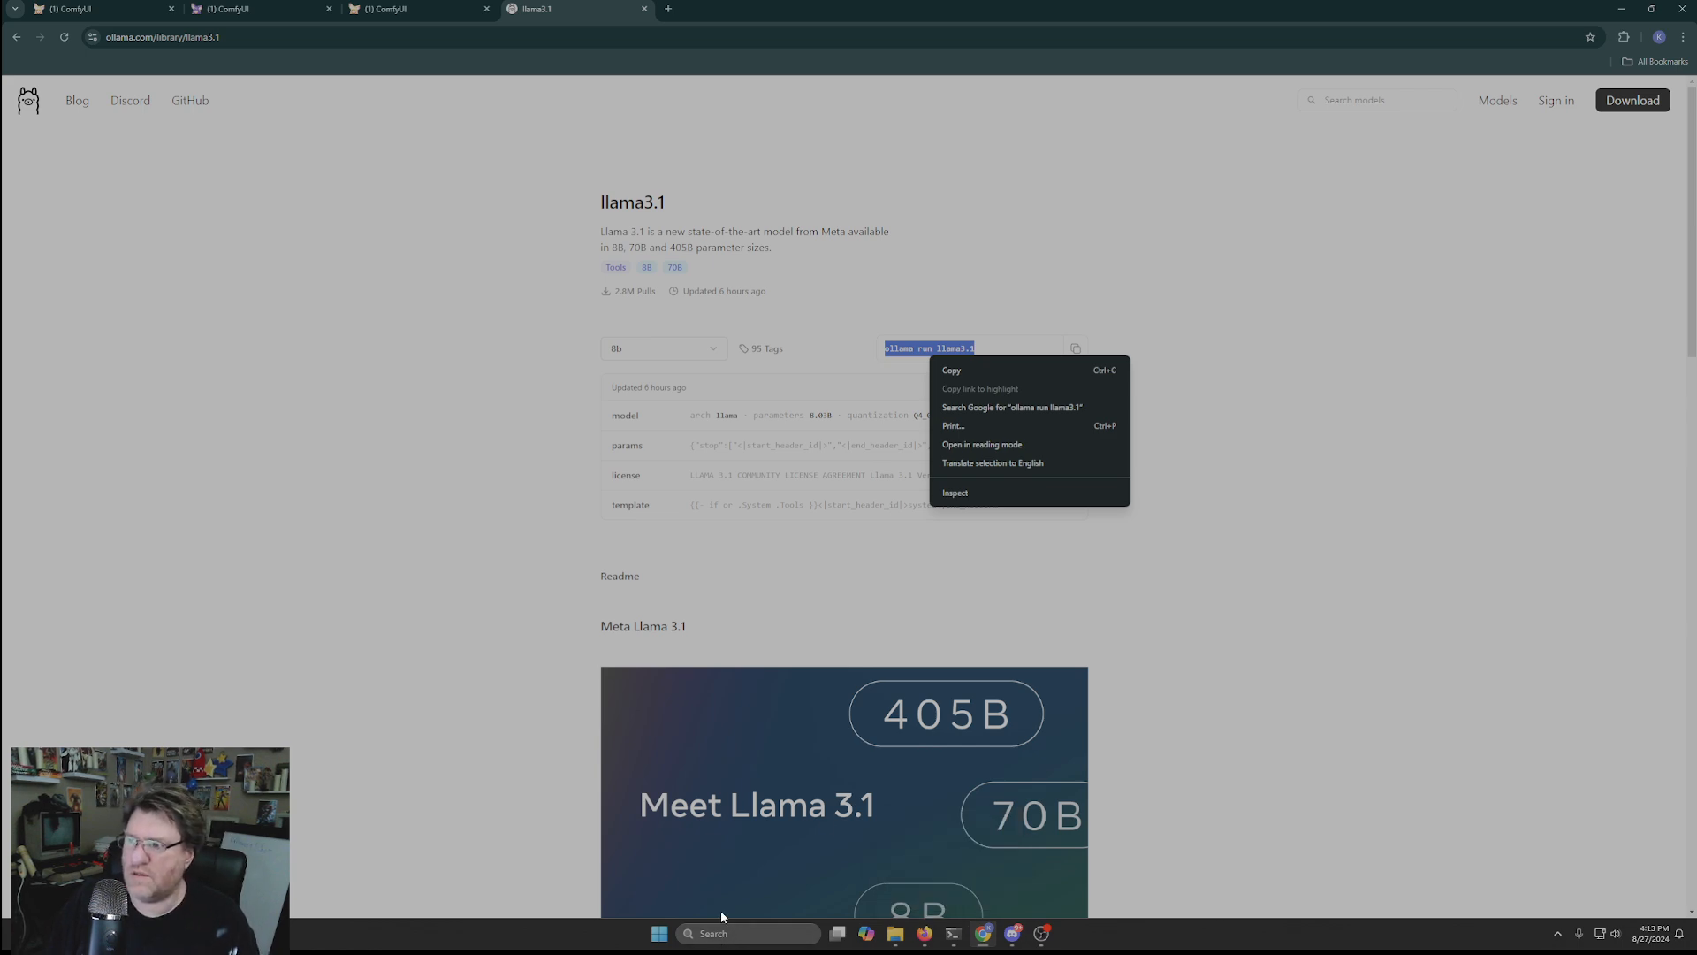
left_click(419, 371)
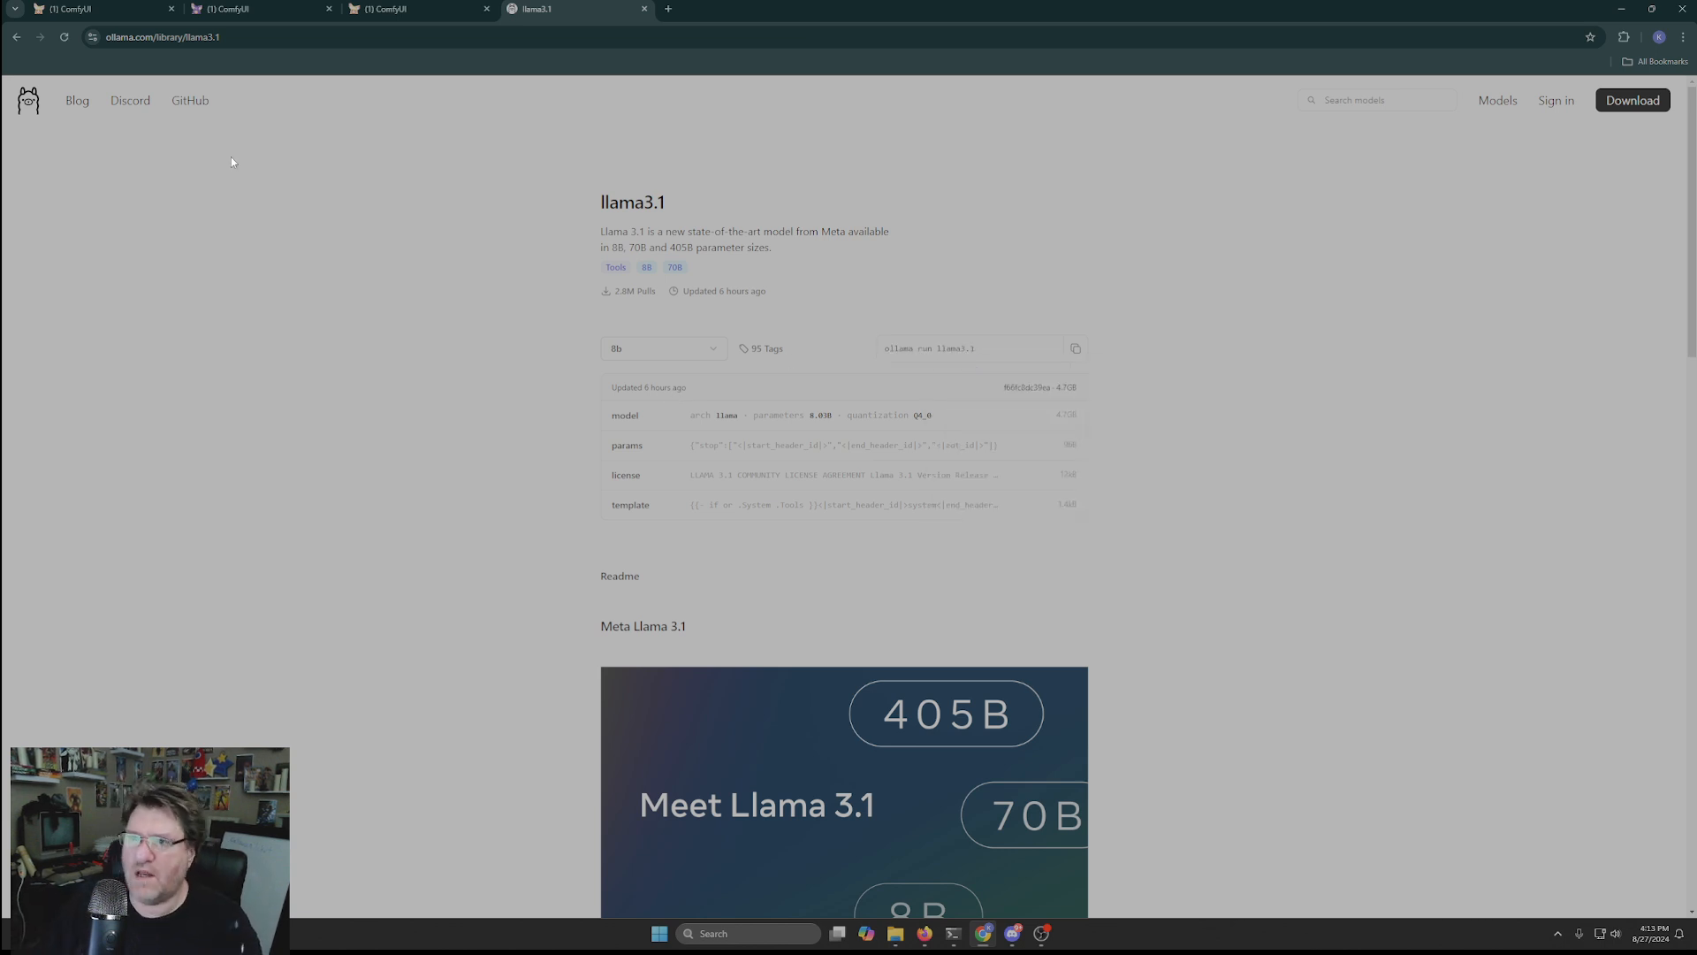
Step: Return to the ComfyUI workflow and search the manager's custom nodes for "ollama", then close the manager
left_click(301, 10)
scroll(268, 512, "down", 5)
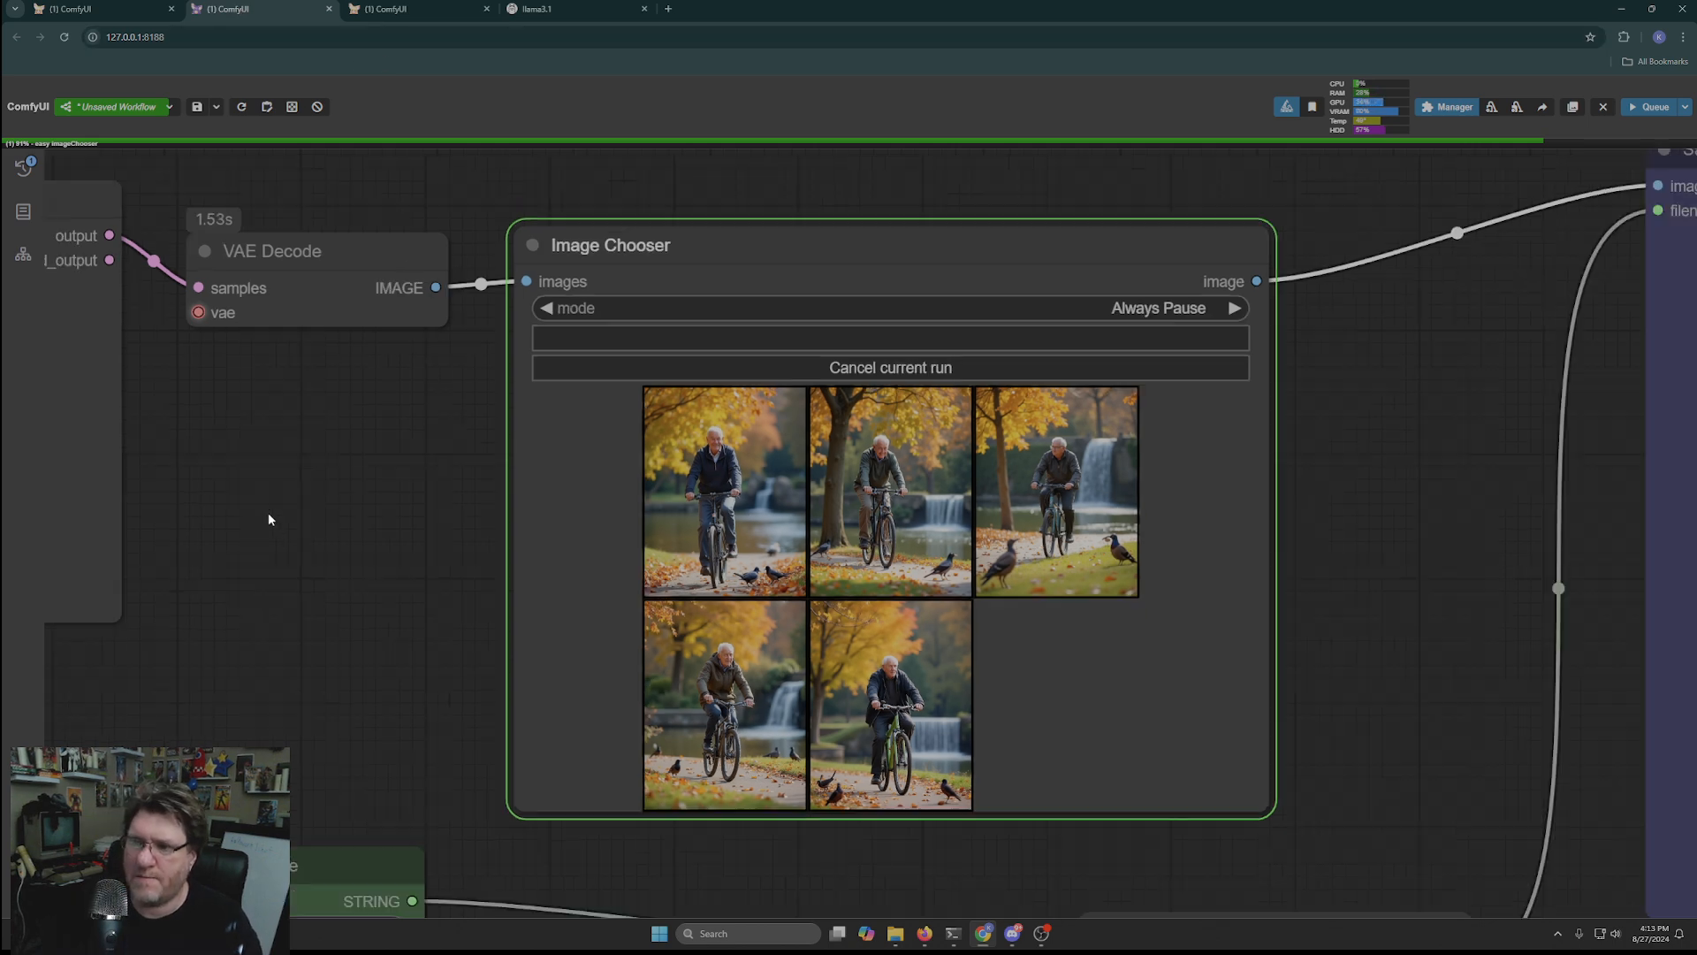
left_click_drag(258, 496, 1165, 449)
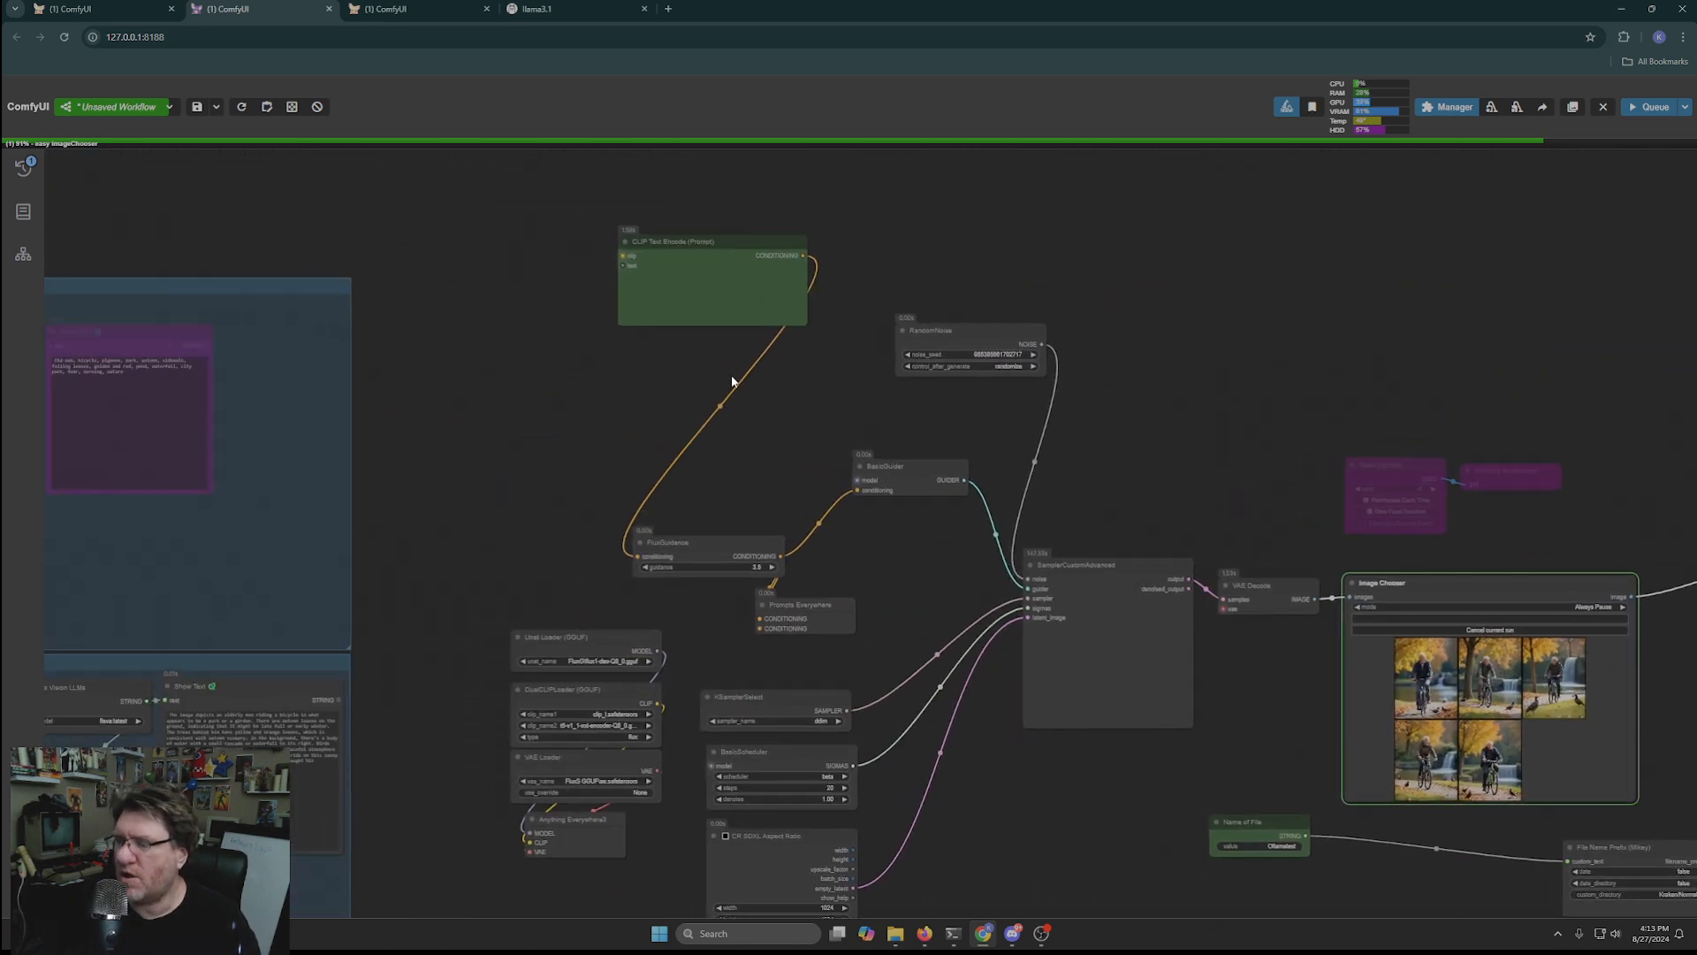
left_click(1447, 107)
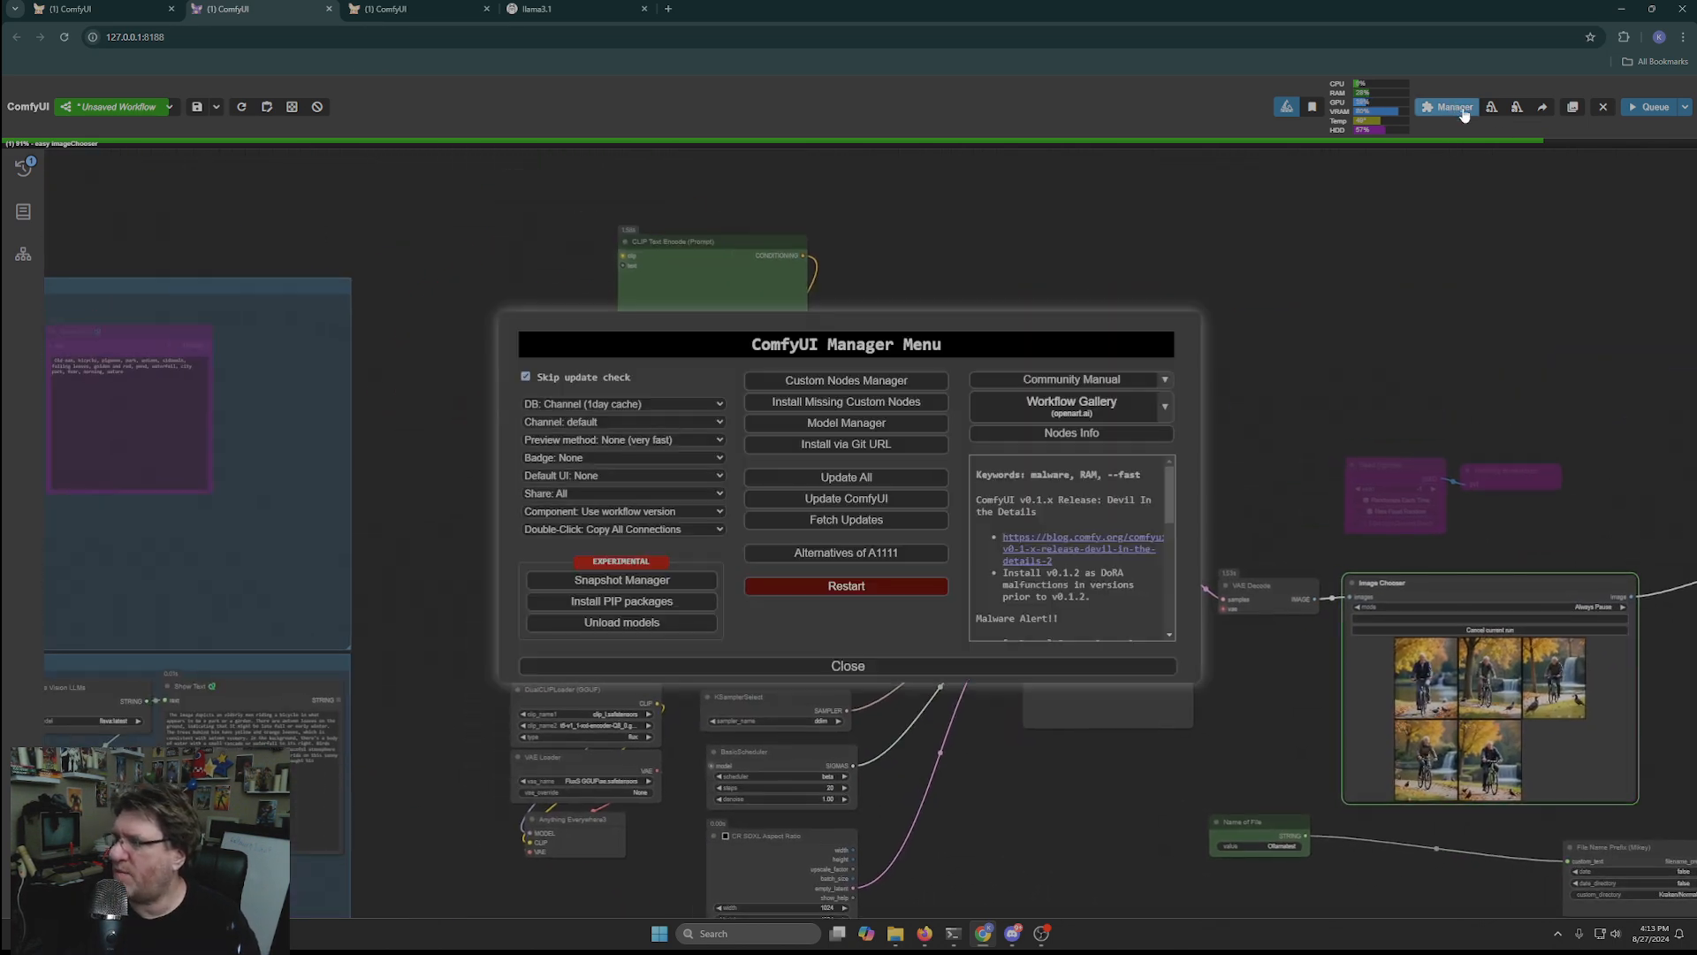
left_click(856, 382)
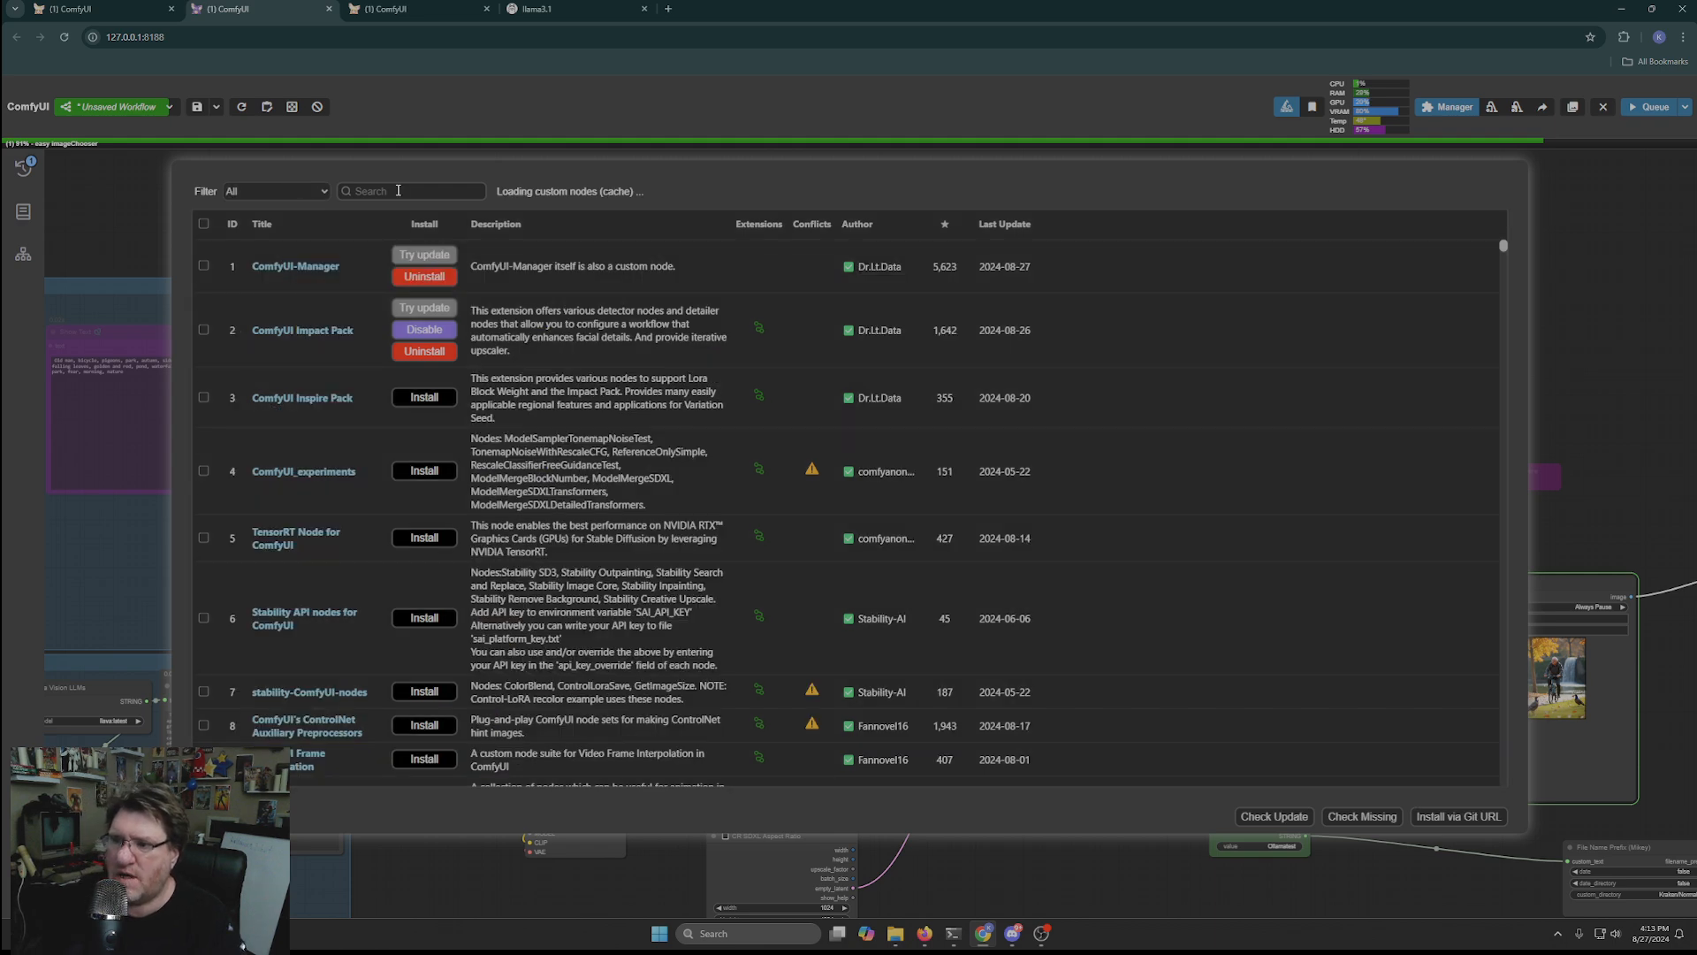
left_click(416, 191)
type("ollama")
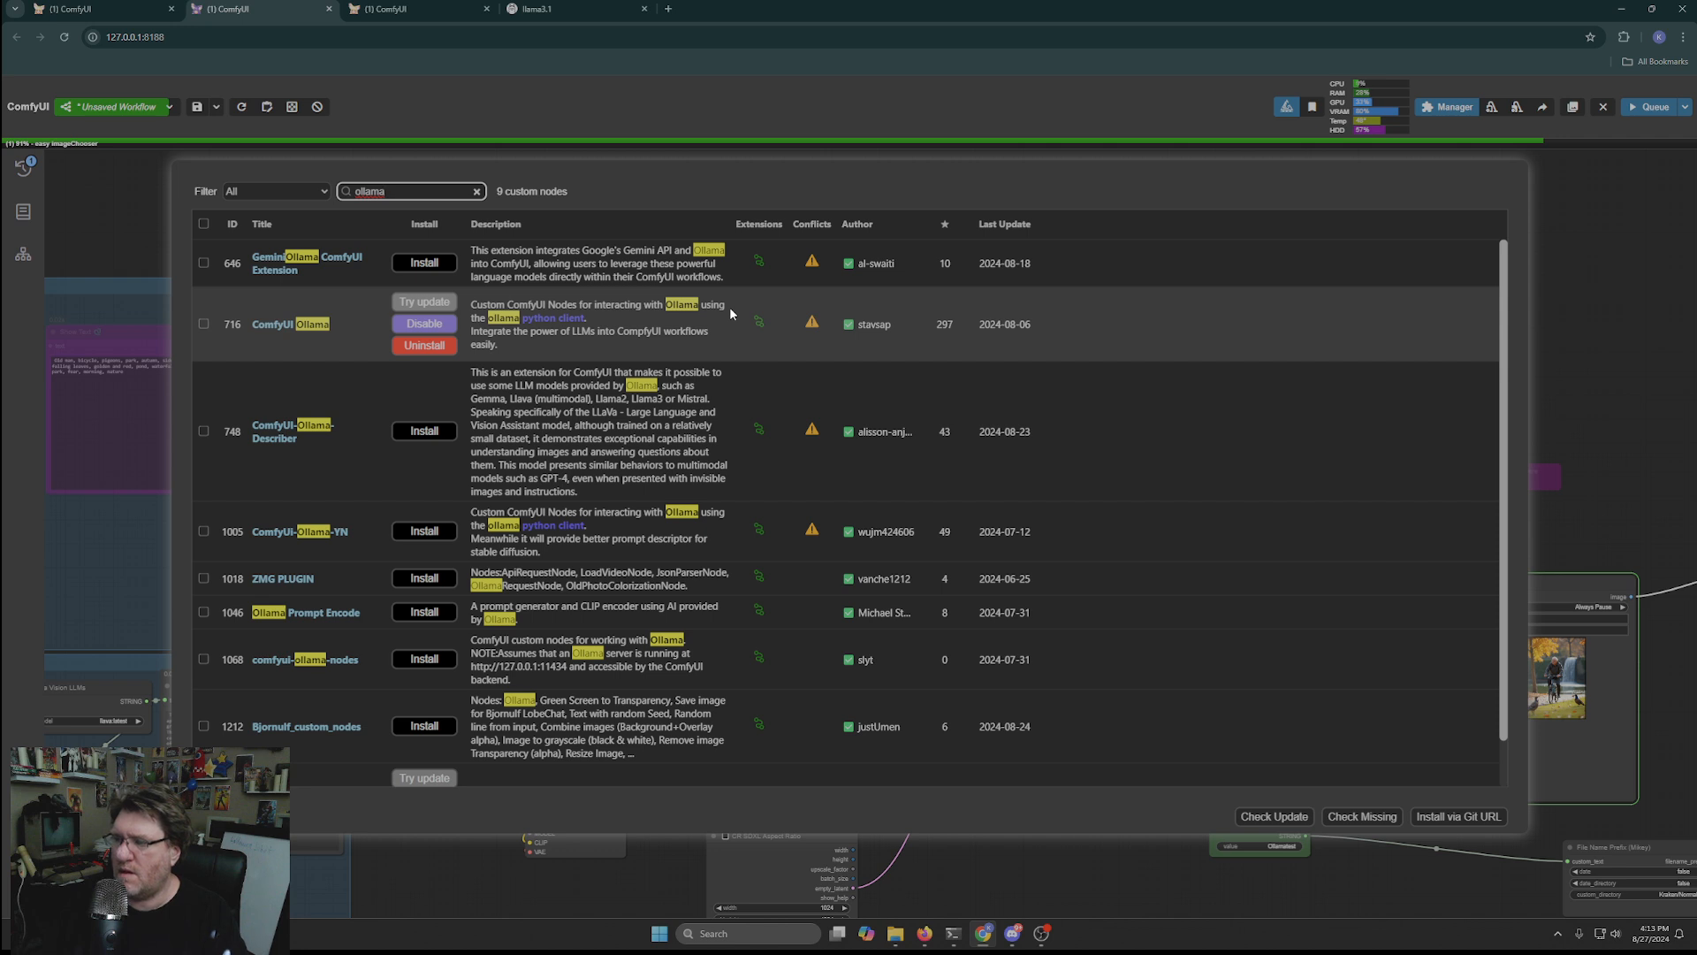
scroll(368, 428, "down", 1)
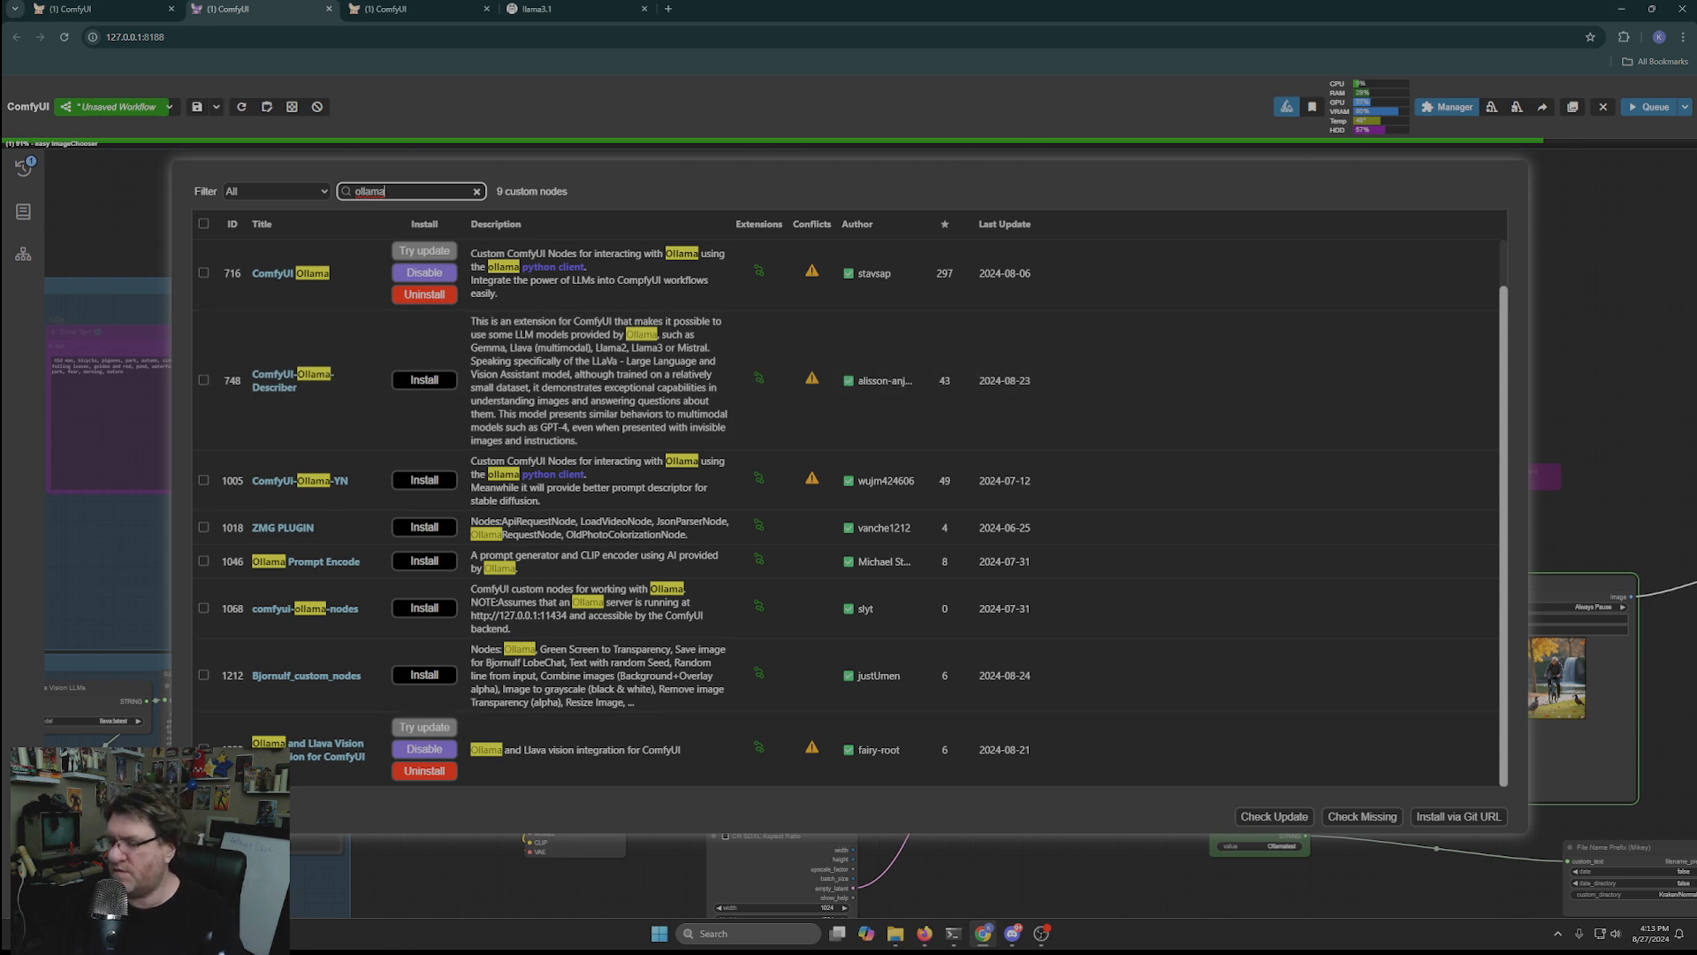
key("Escape")
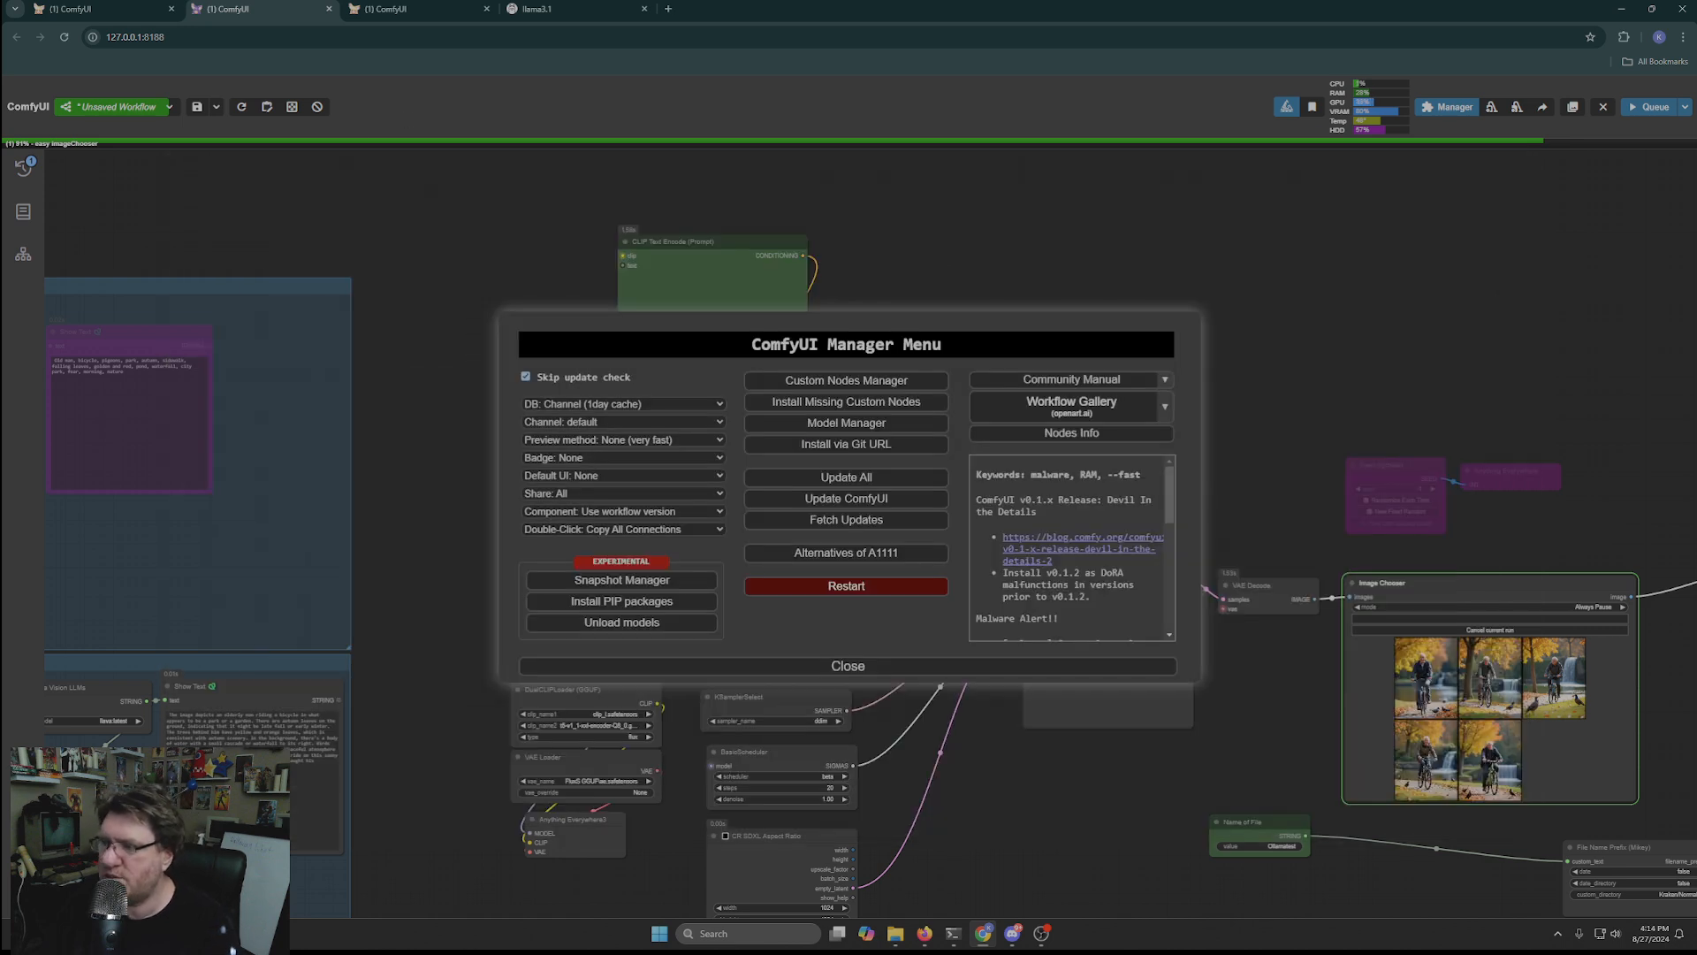
left_click(848, 667)
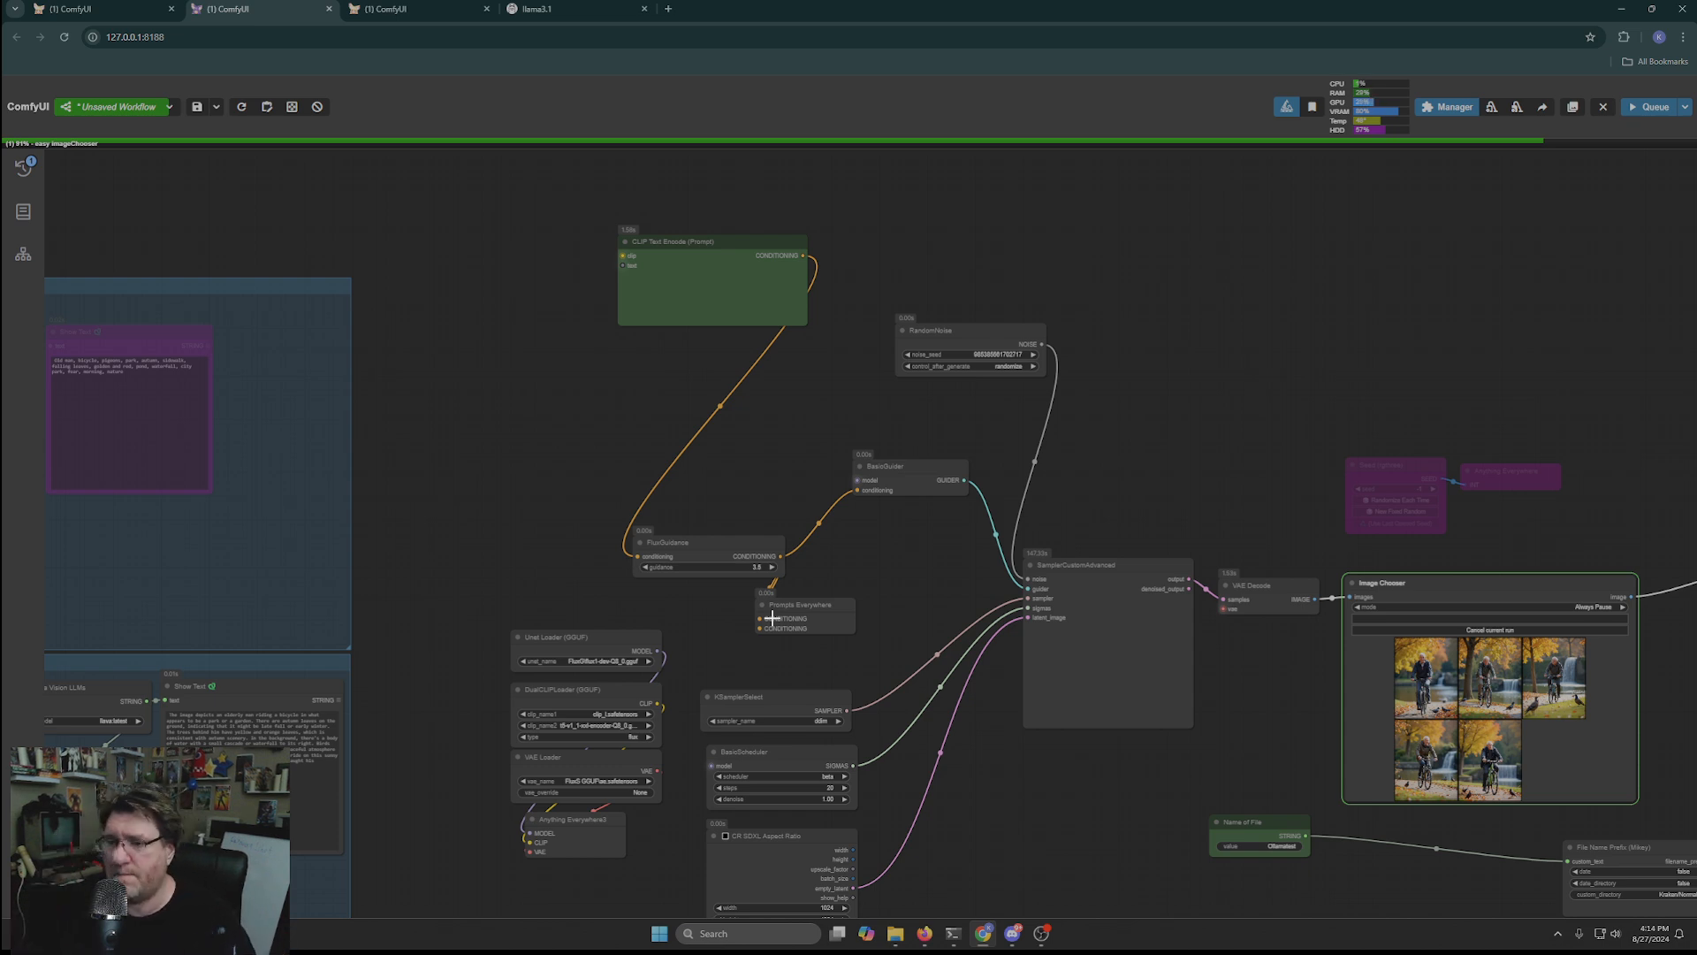
Step: Move the CLIP Text Encode (Prompt) node down, closer to the FluxGuidance node
left_click_drag(491, 396, 529, 201)
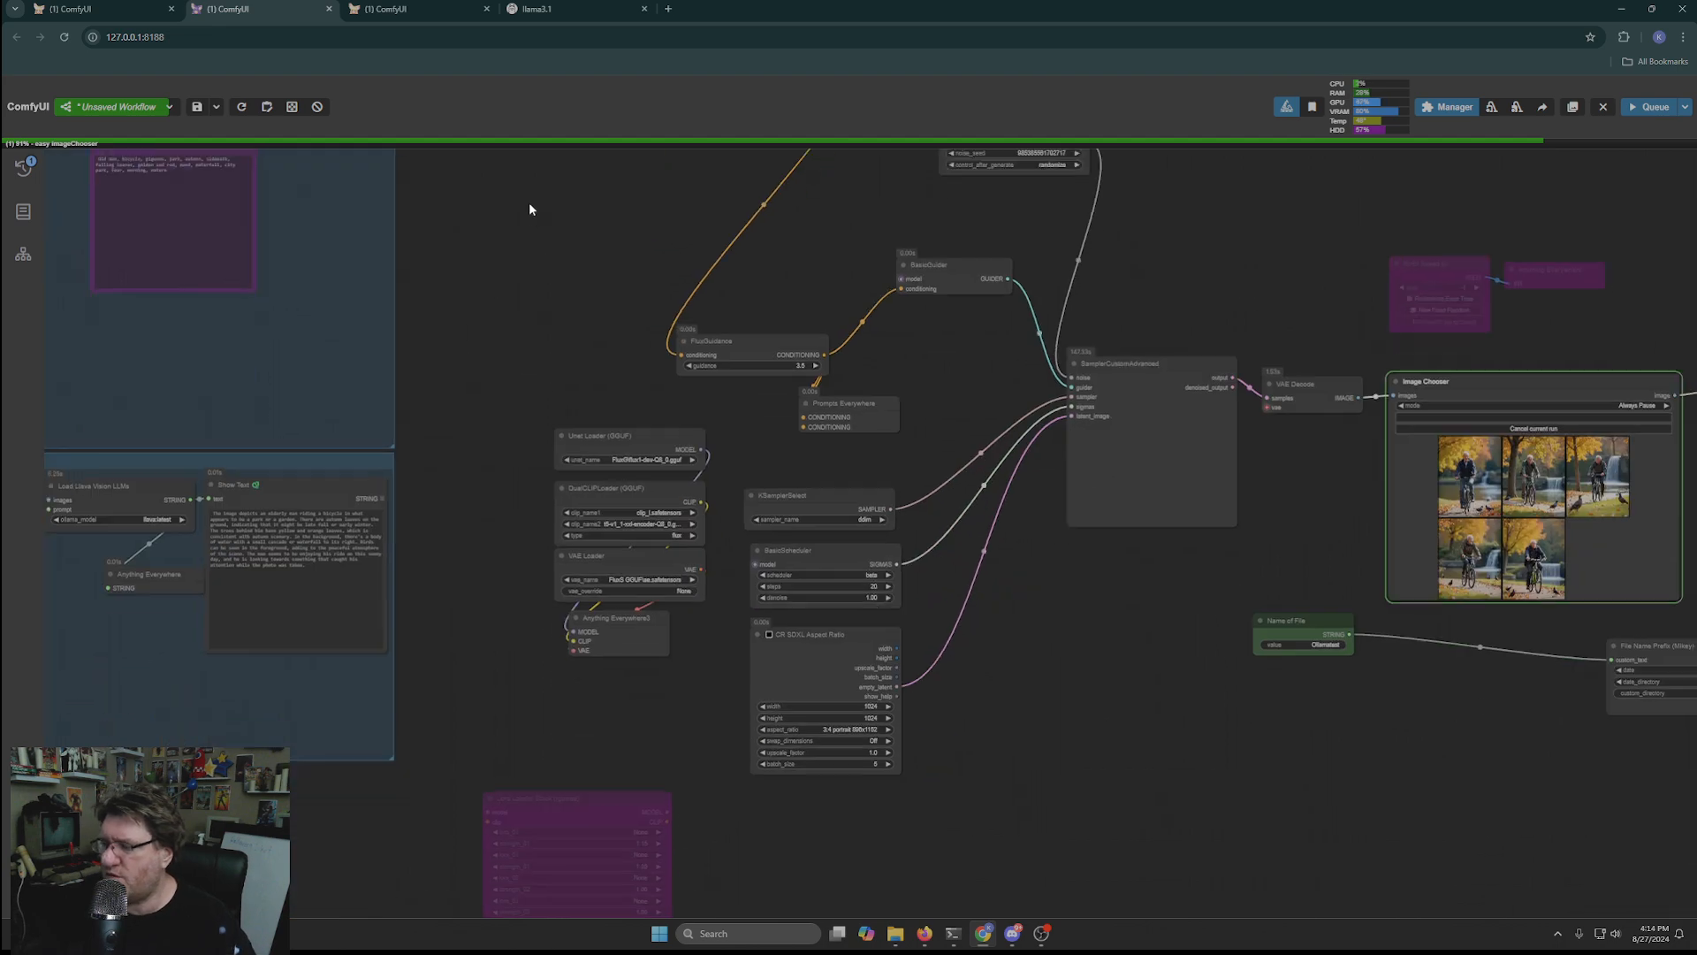
scroll(443, 416, "down", 4)
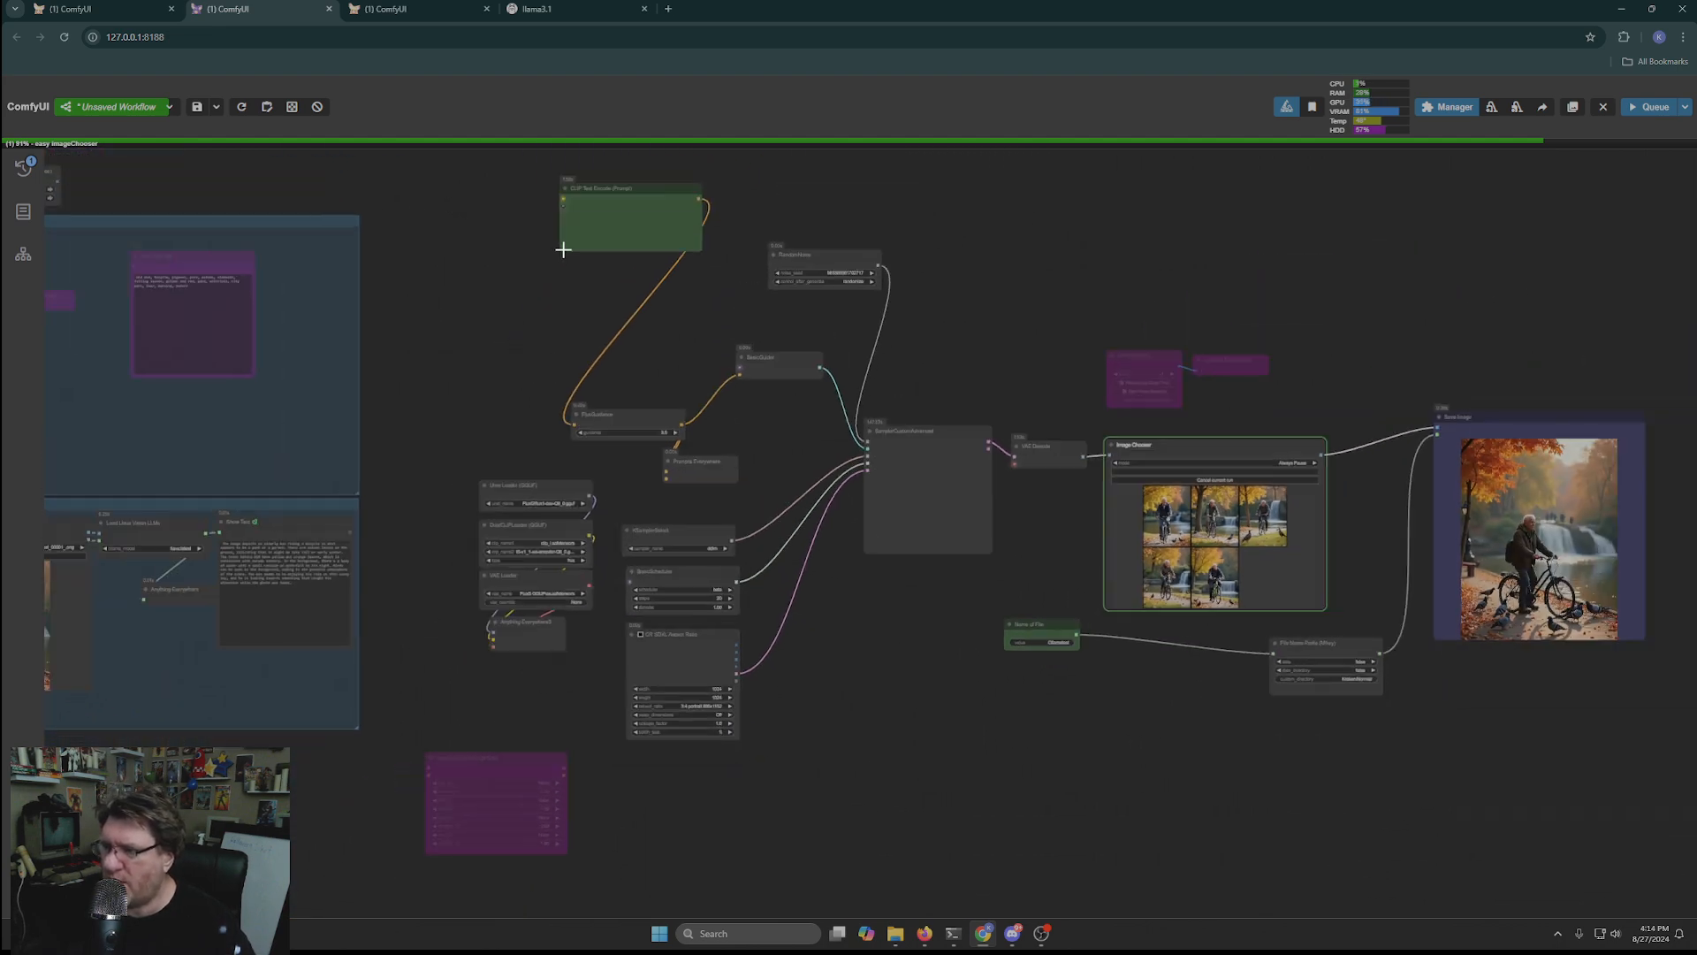
left_click_drag(564, 288, 742, 393)
left_click_drag(789, 294, 681, 404)
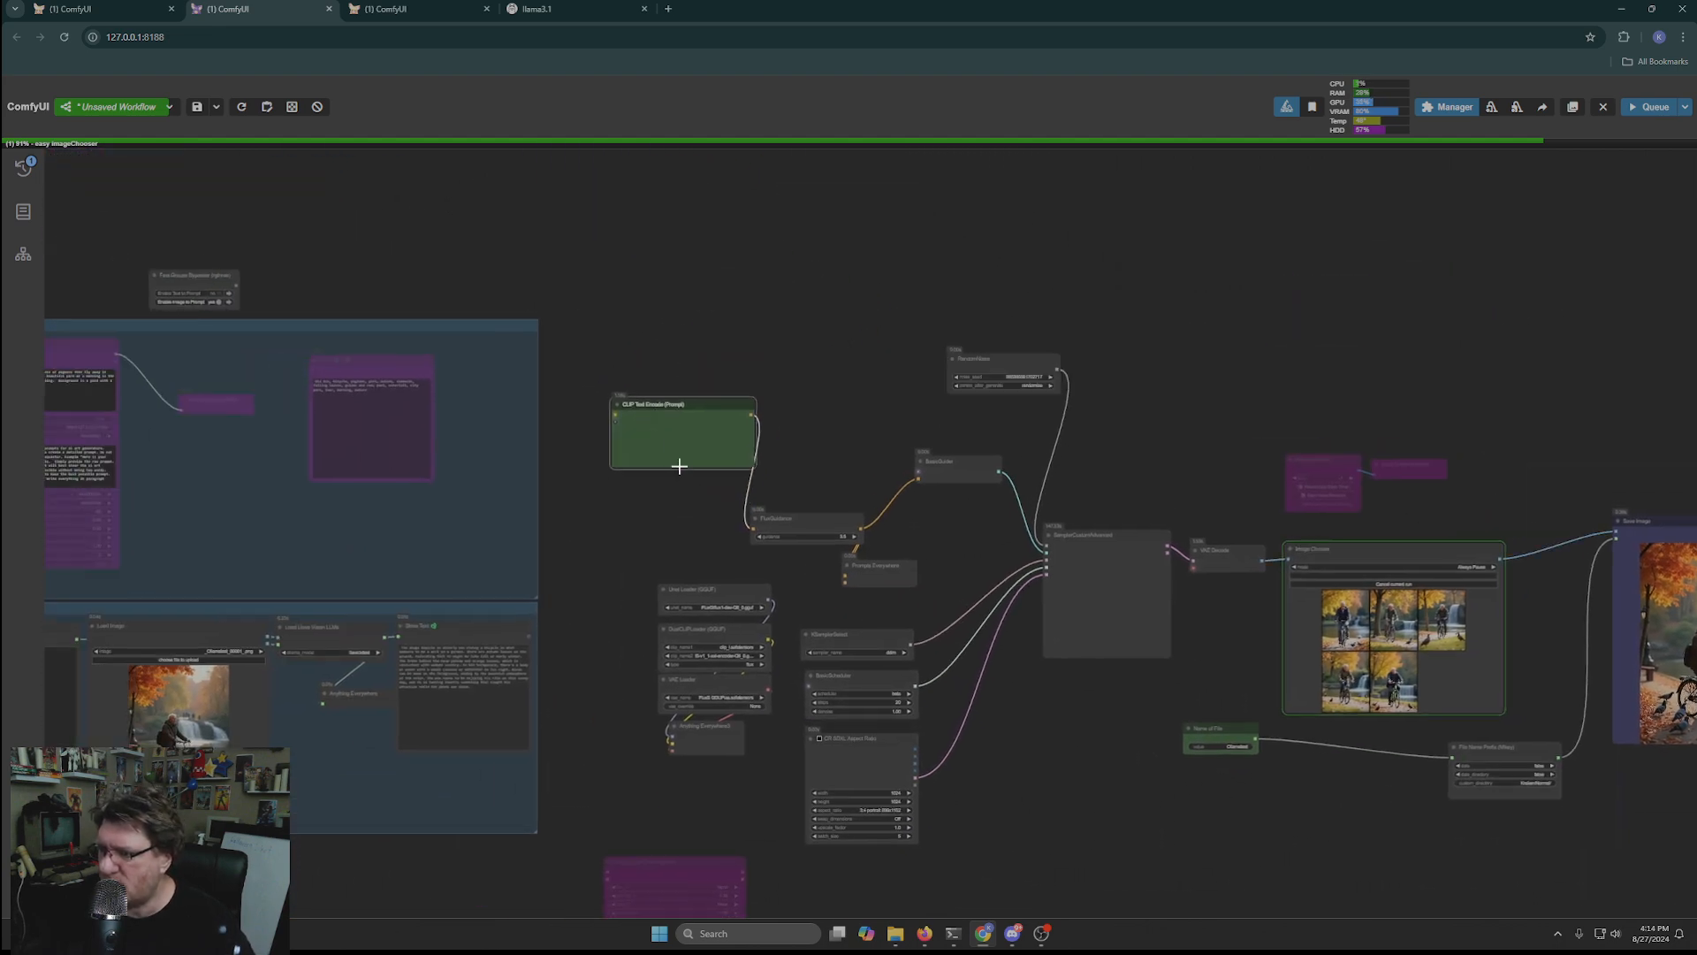
Step: Check the CLIP Text Encode (Prompt) node's option for converting an input to a widget, and shift the node slightly left
scroll(644, 523, "up", 8)
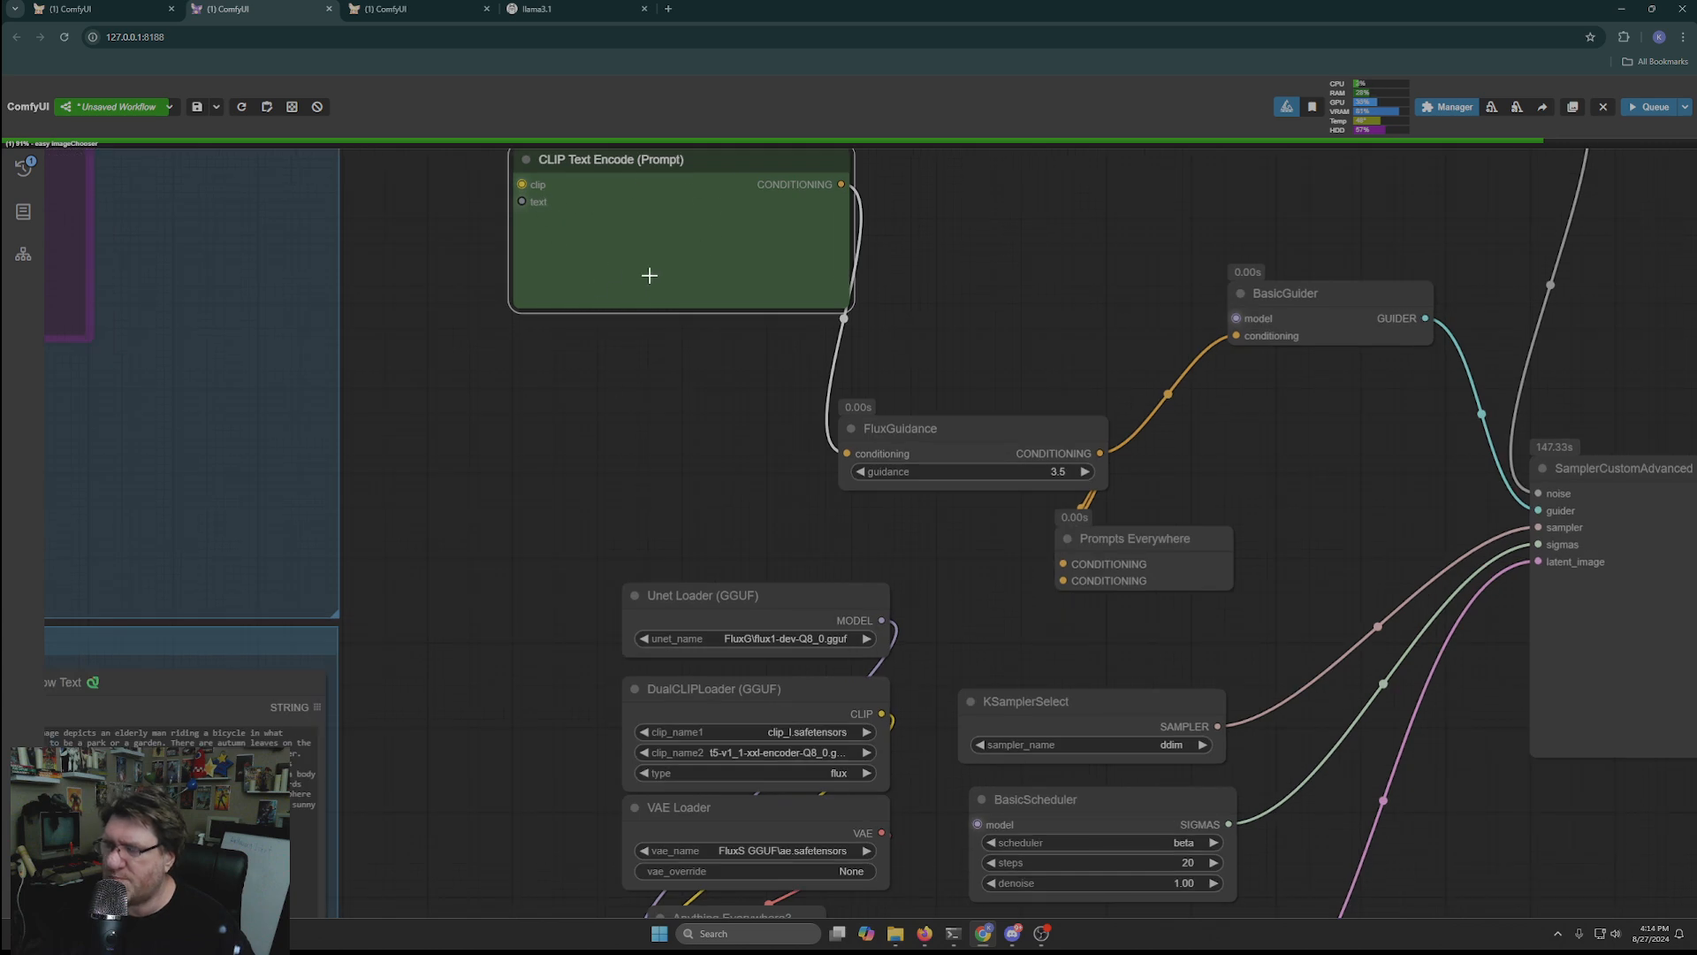
left_click_drag(540, 273, 549, 386)
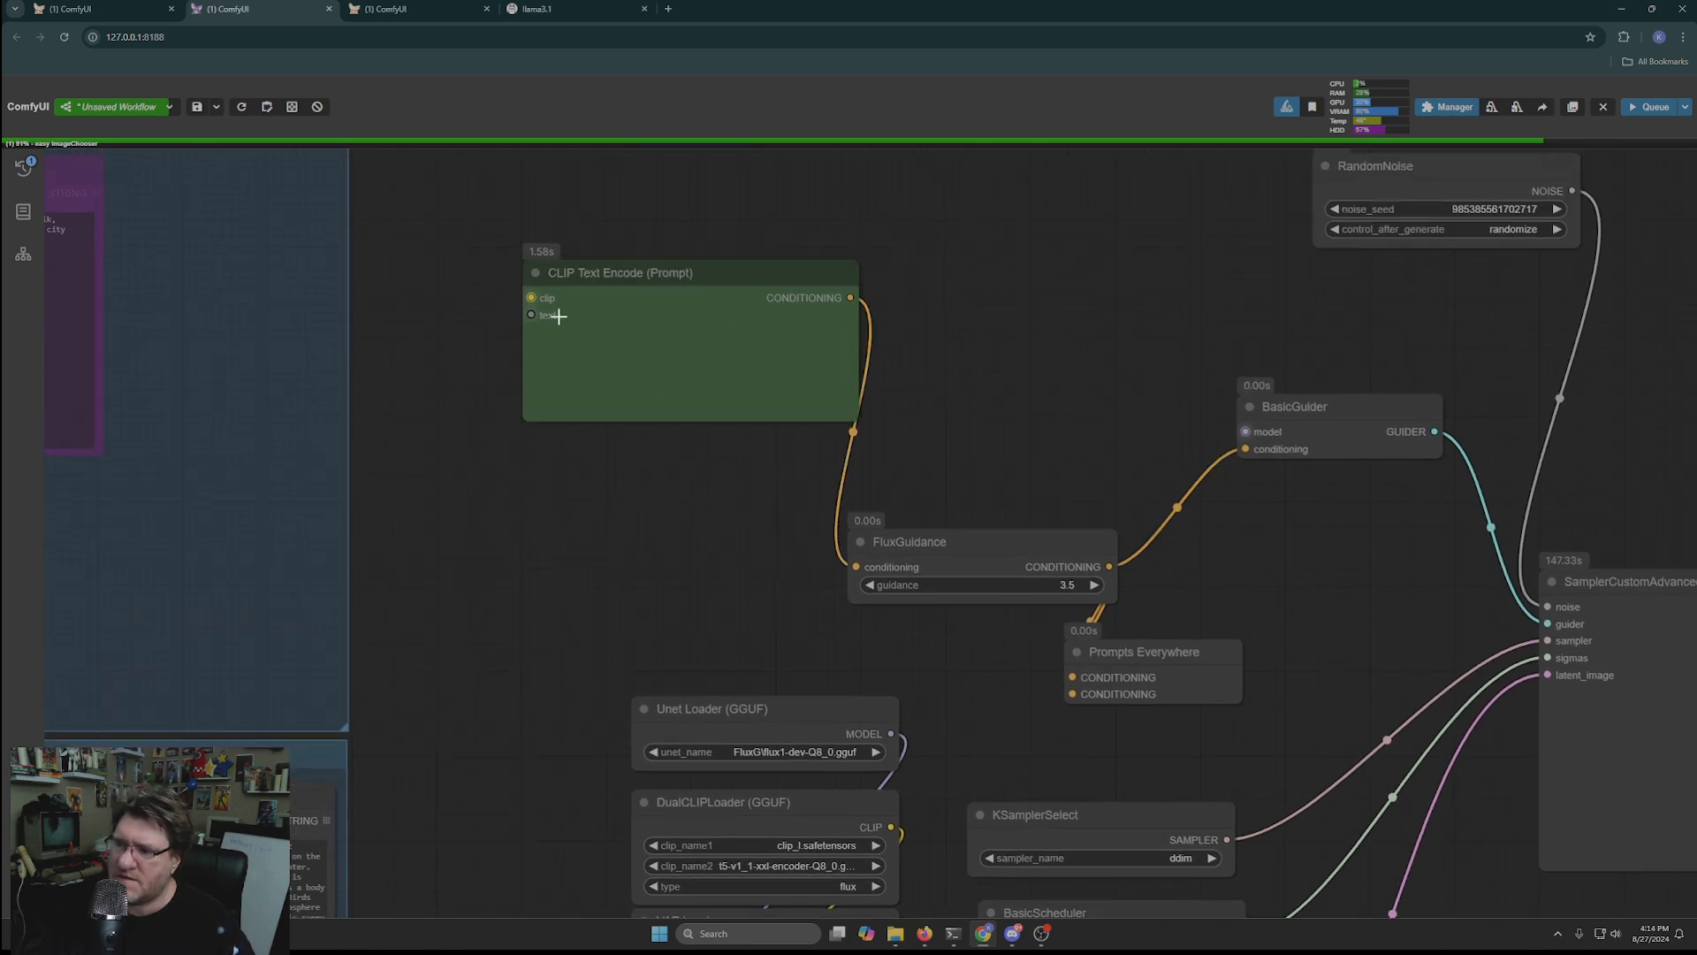
right_click(600, 274)
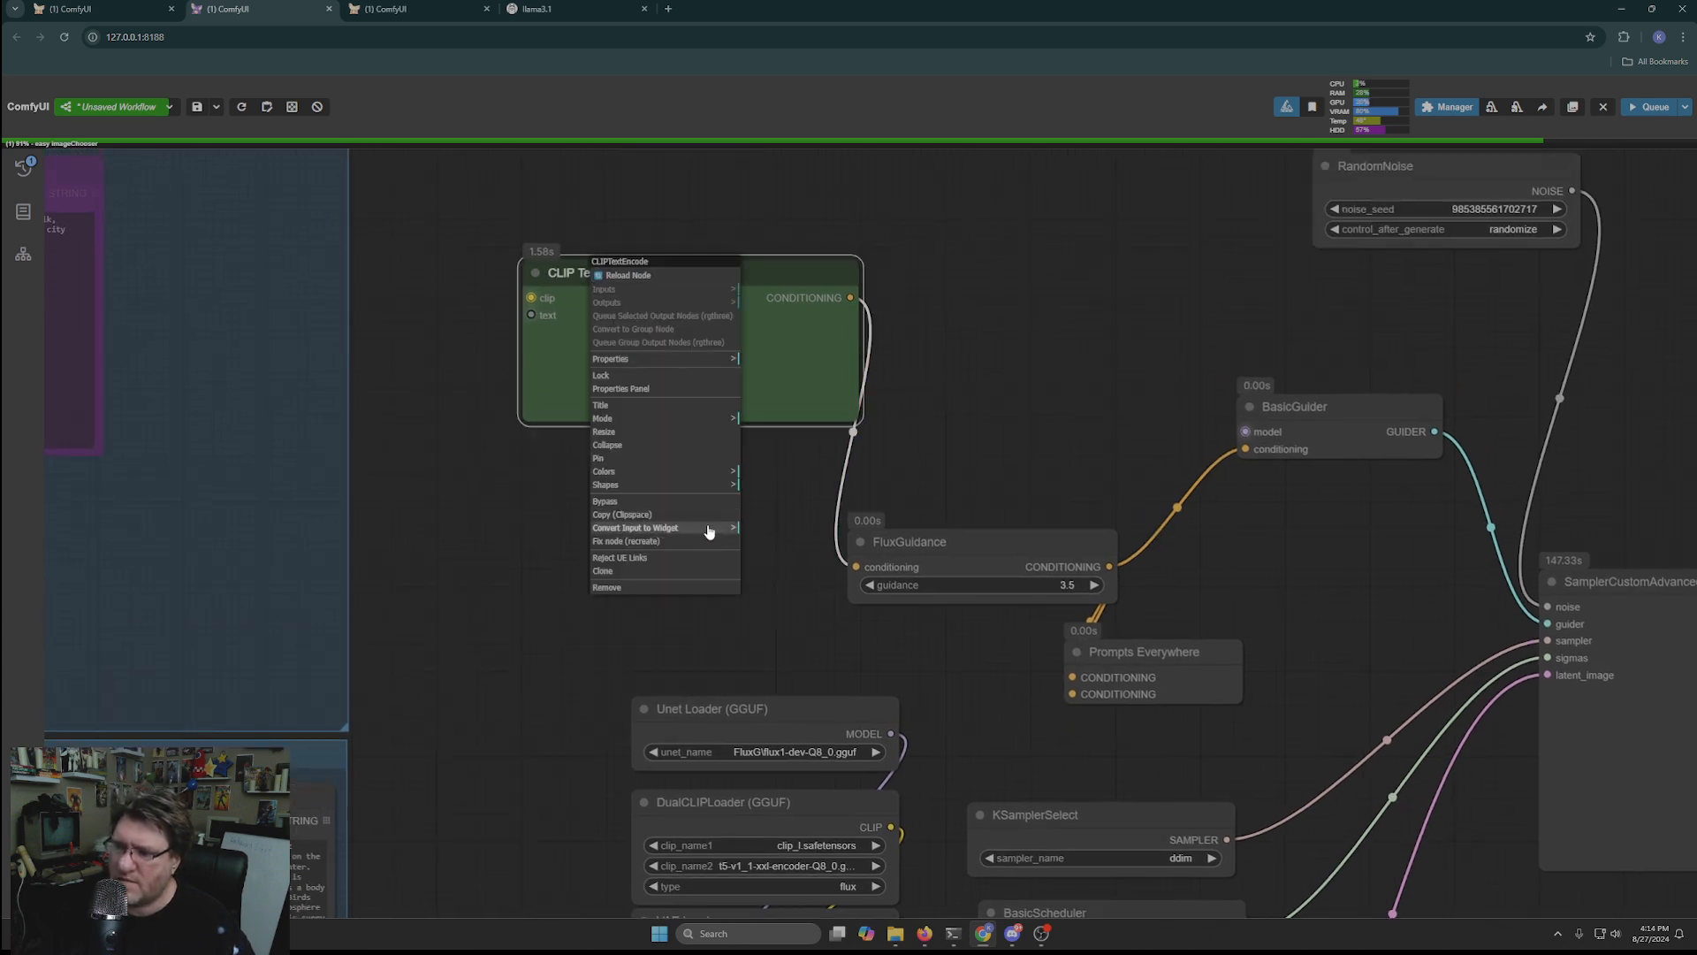
left_click(544, 654)
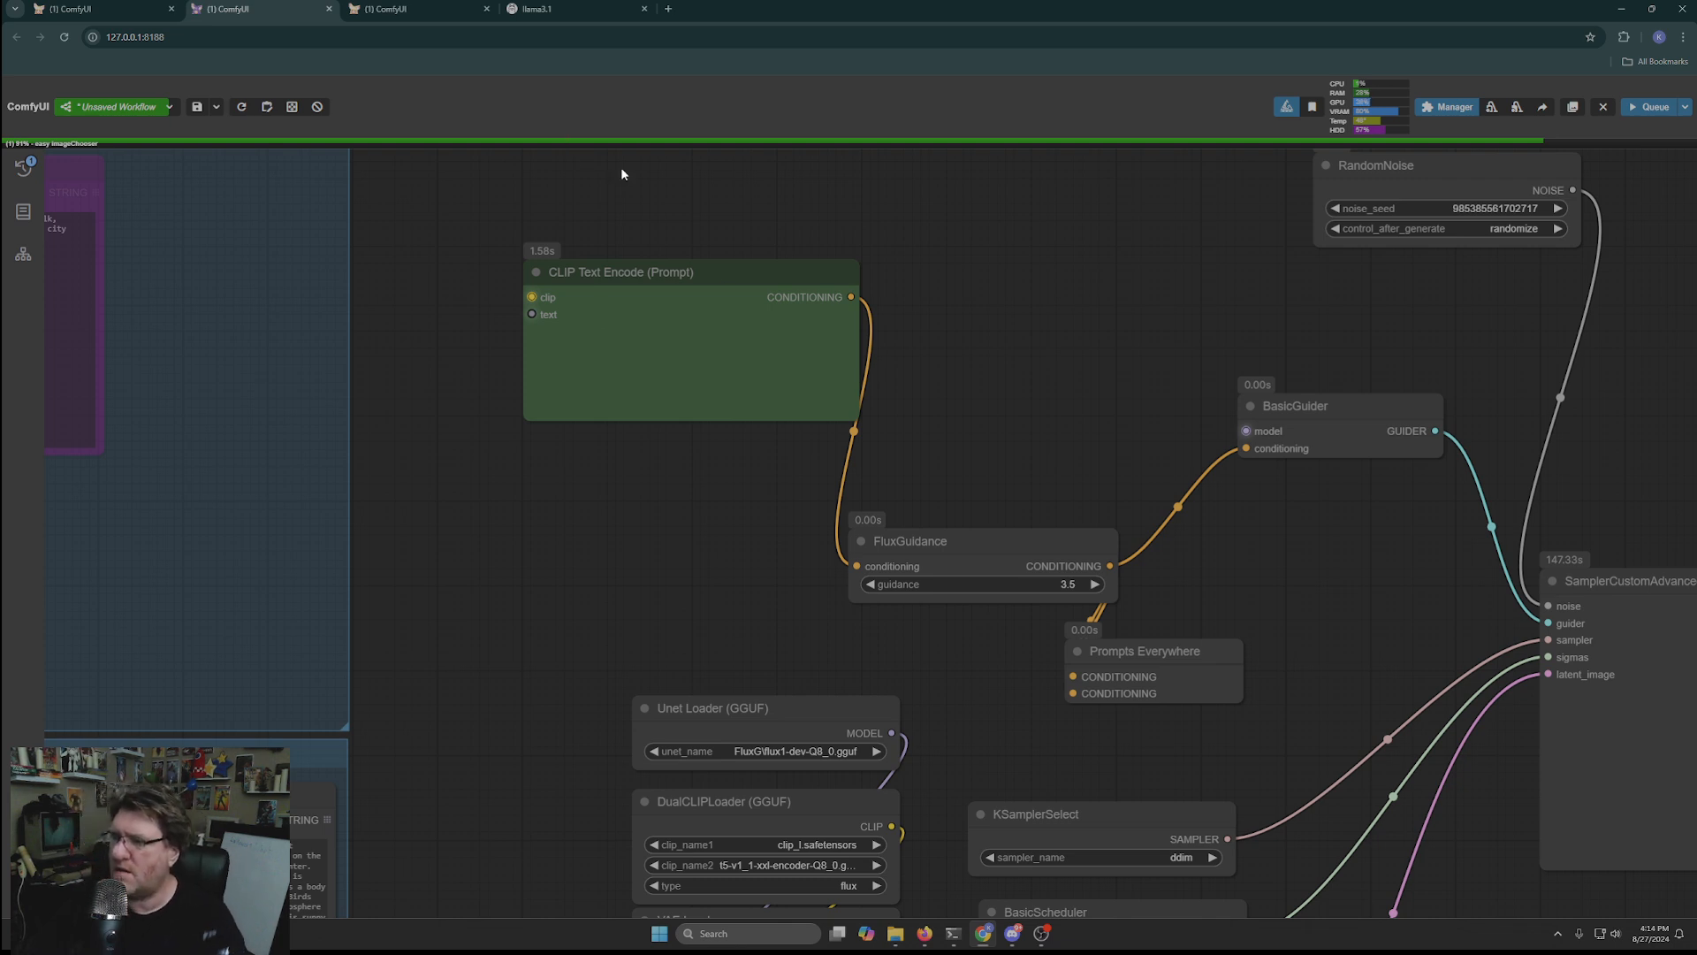
left_click_drag(658, 272, 556, 257)
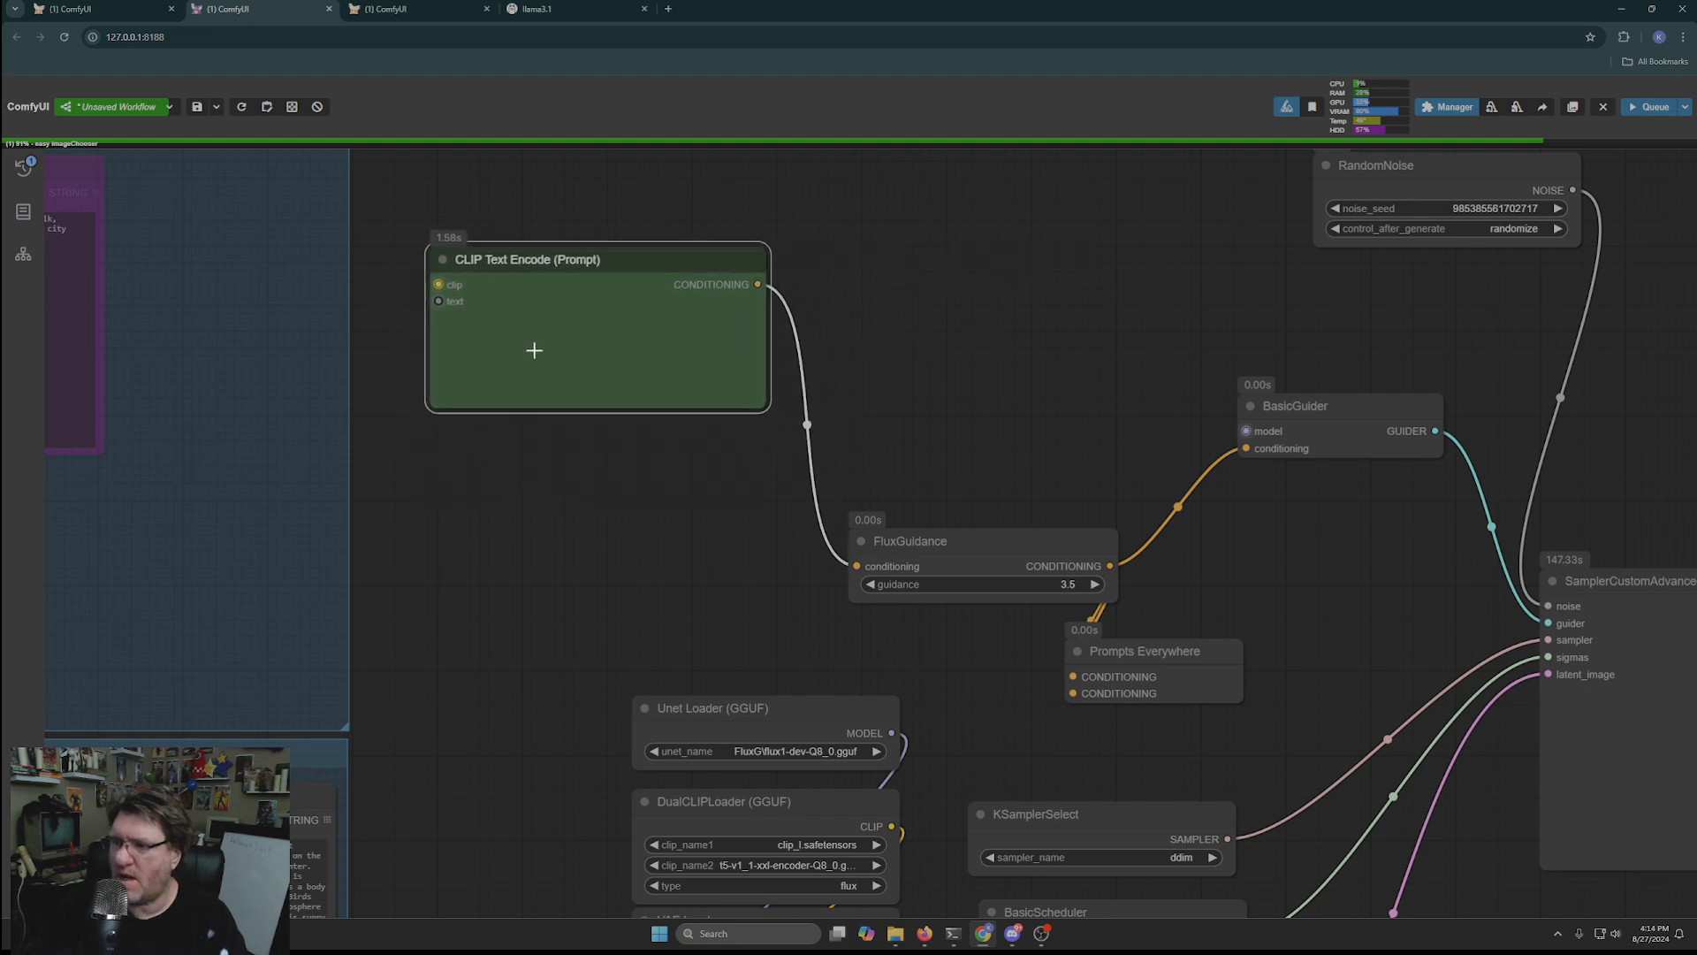
Step: Move the Anything Everywhere node in the Image to Prompt group slightly left beneath the Llava vision node
left_click_drag(481, 580, 956, 562)
scroll(939, 535, "down", 4)
scroll(939, 535, "down", 1)
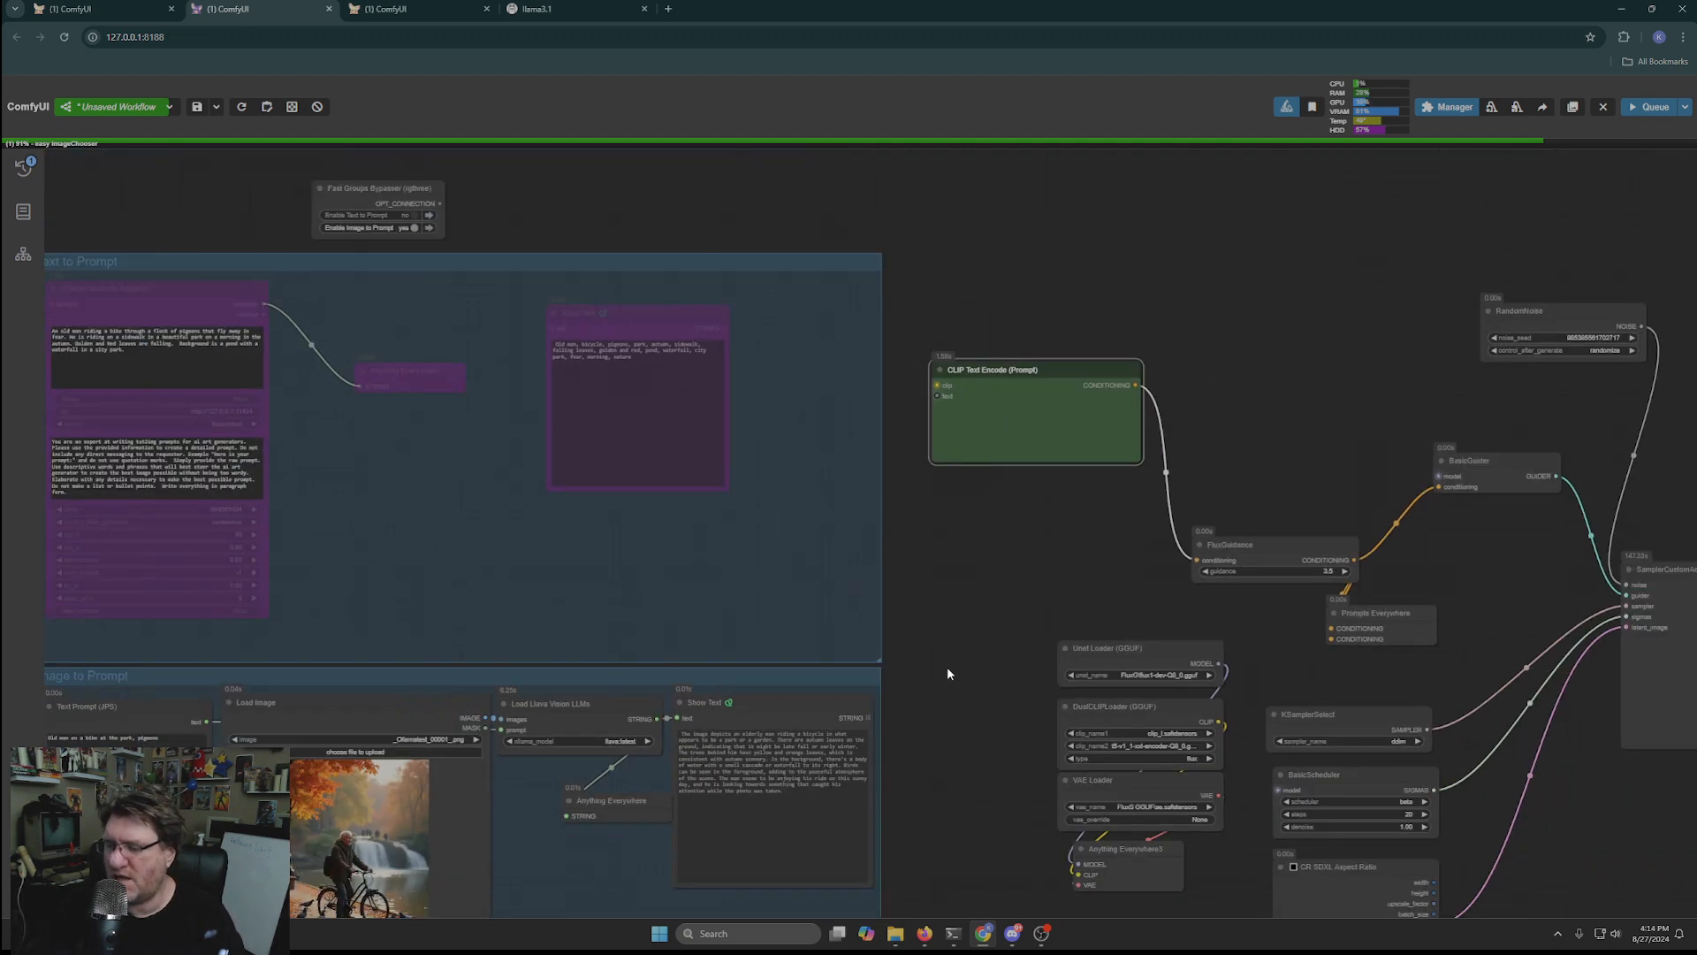
left_click_drag(947, 667, 970, 410)
left_click_drag(608, 780, 666, 806)
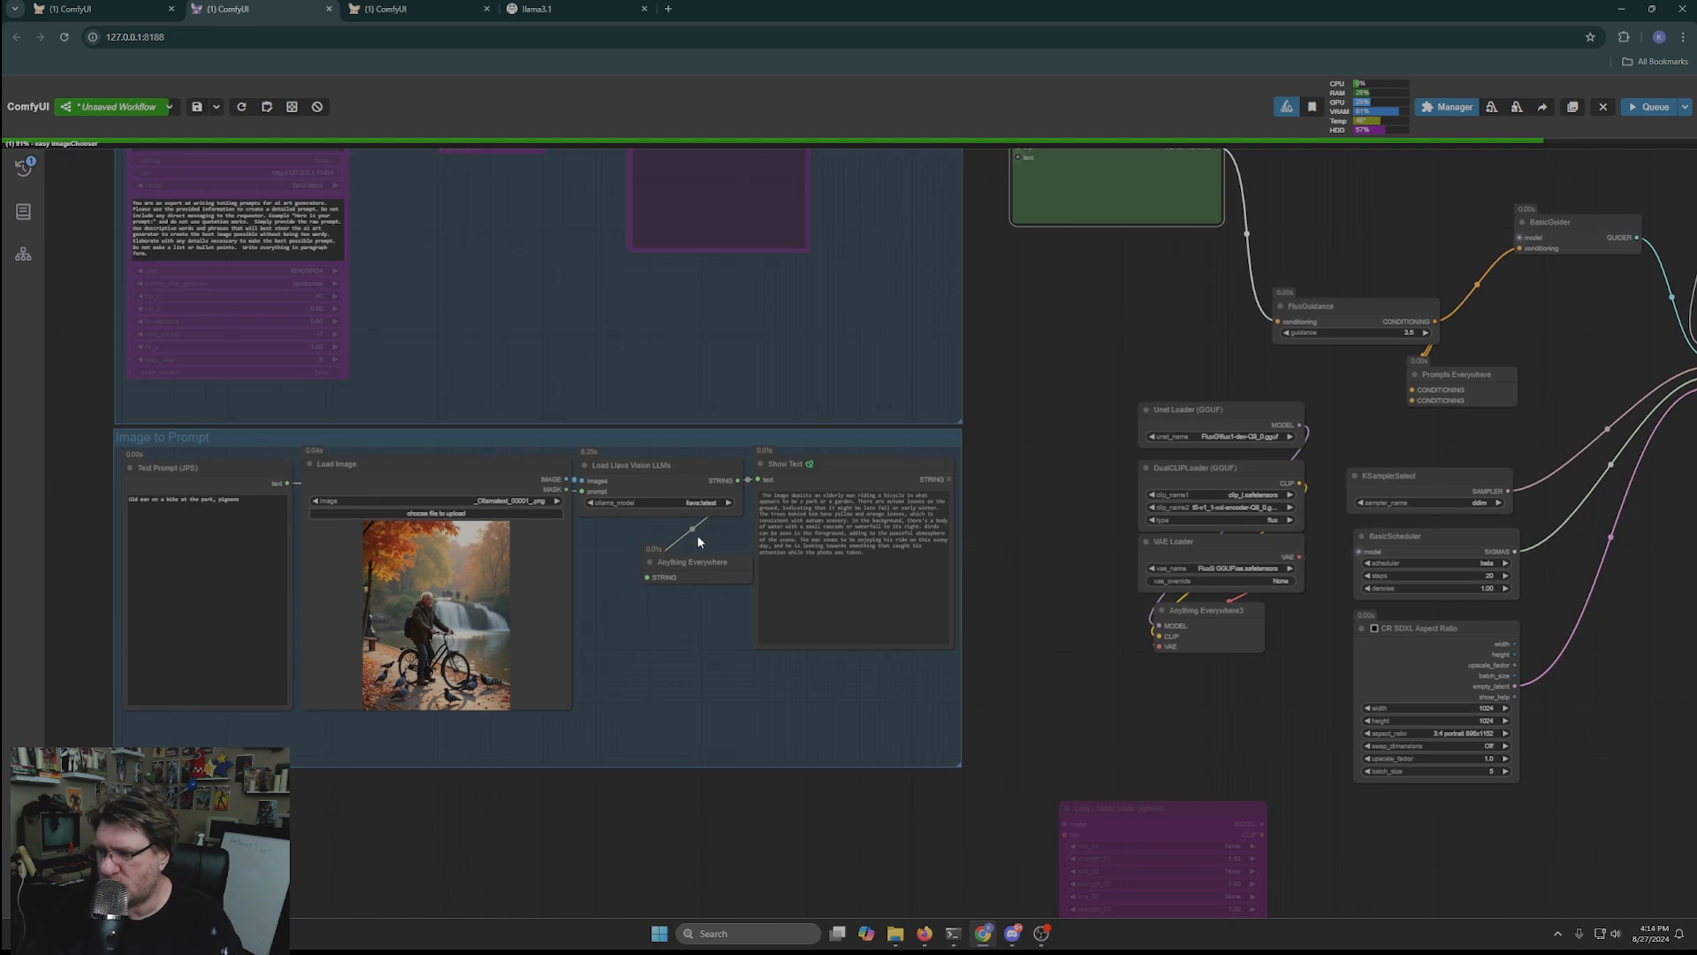
left_click_drag(690, 559, 654, 566)
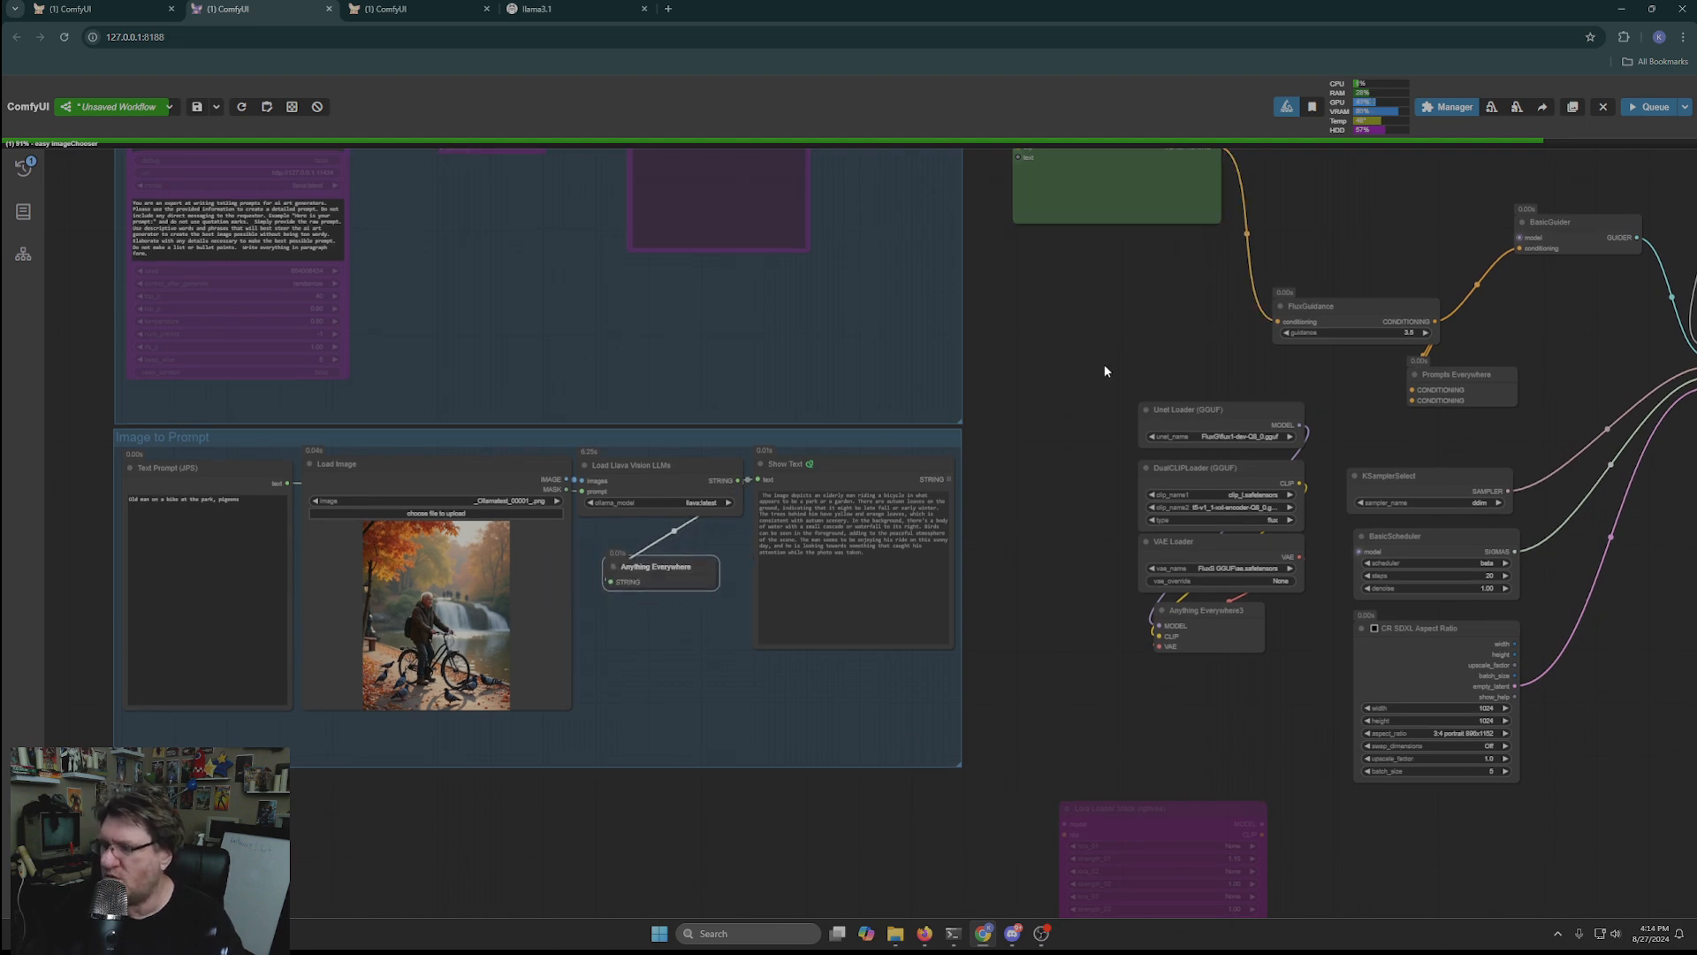
Step: Move the Fast Groups Bypasser (rgthree) node slightly higher above the Text to Prompt group
left_click_drag(1105, 372, 1187, 859)
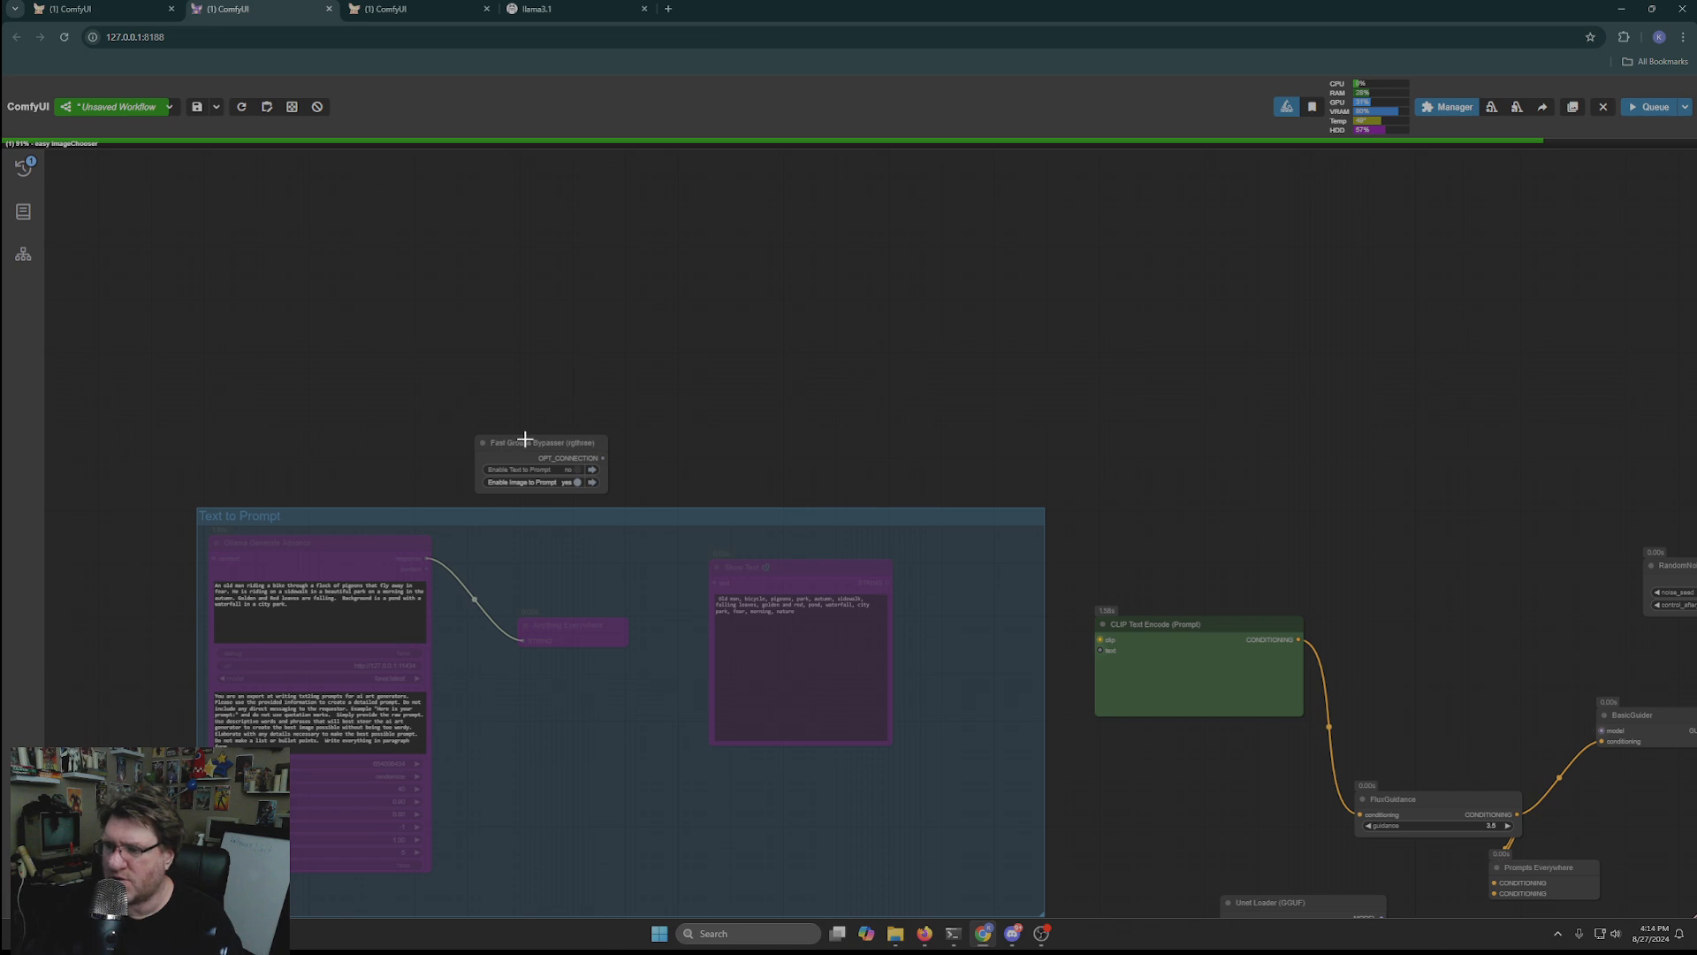
left_click_drag(525, 439, 518, 402)
scroll(548, 464, "up", 4)
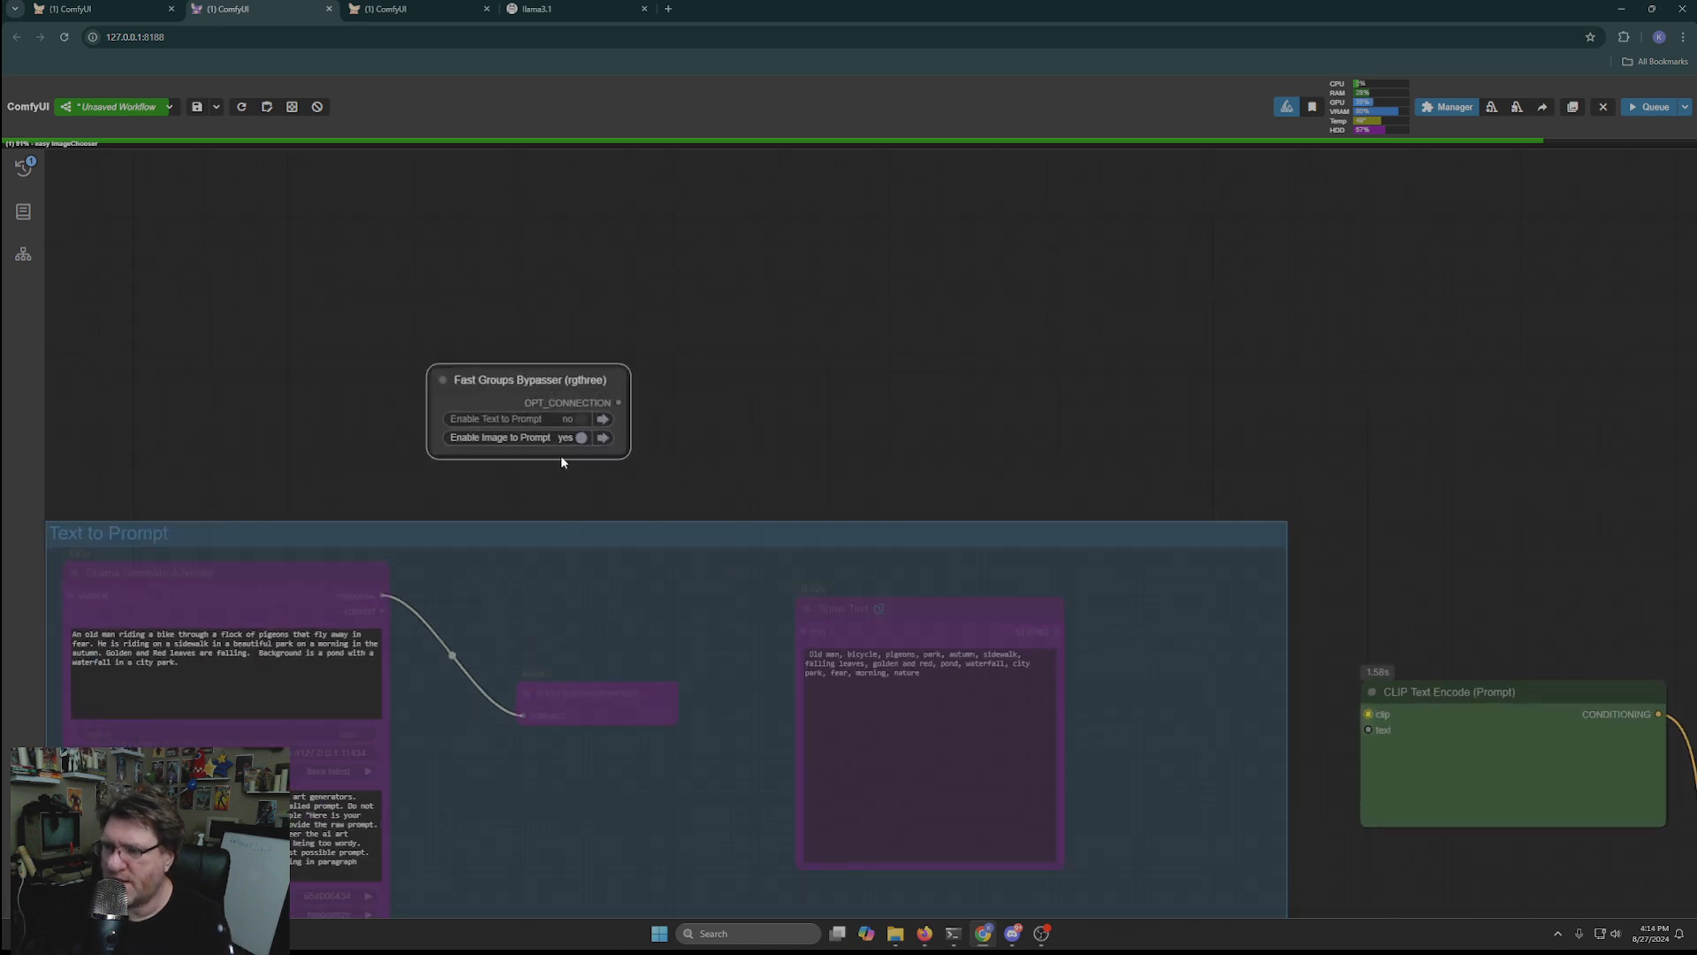
scroll(899, 414, "down", 3)
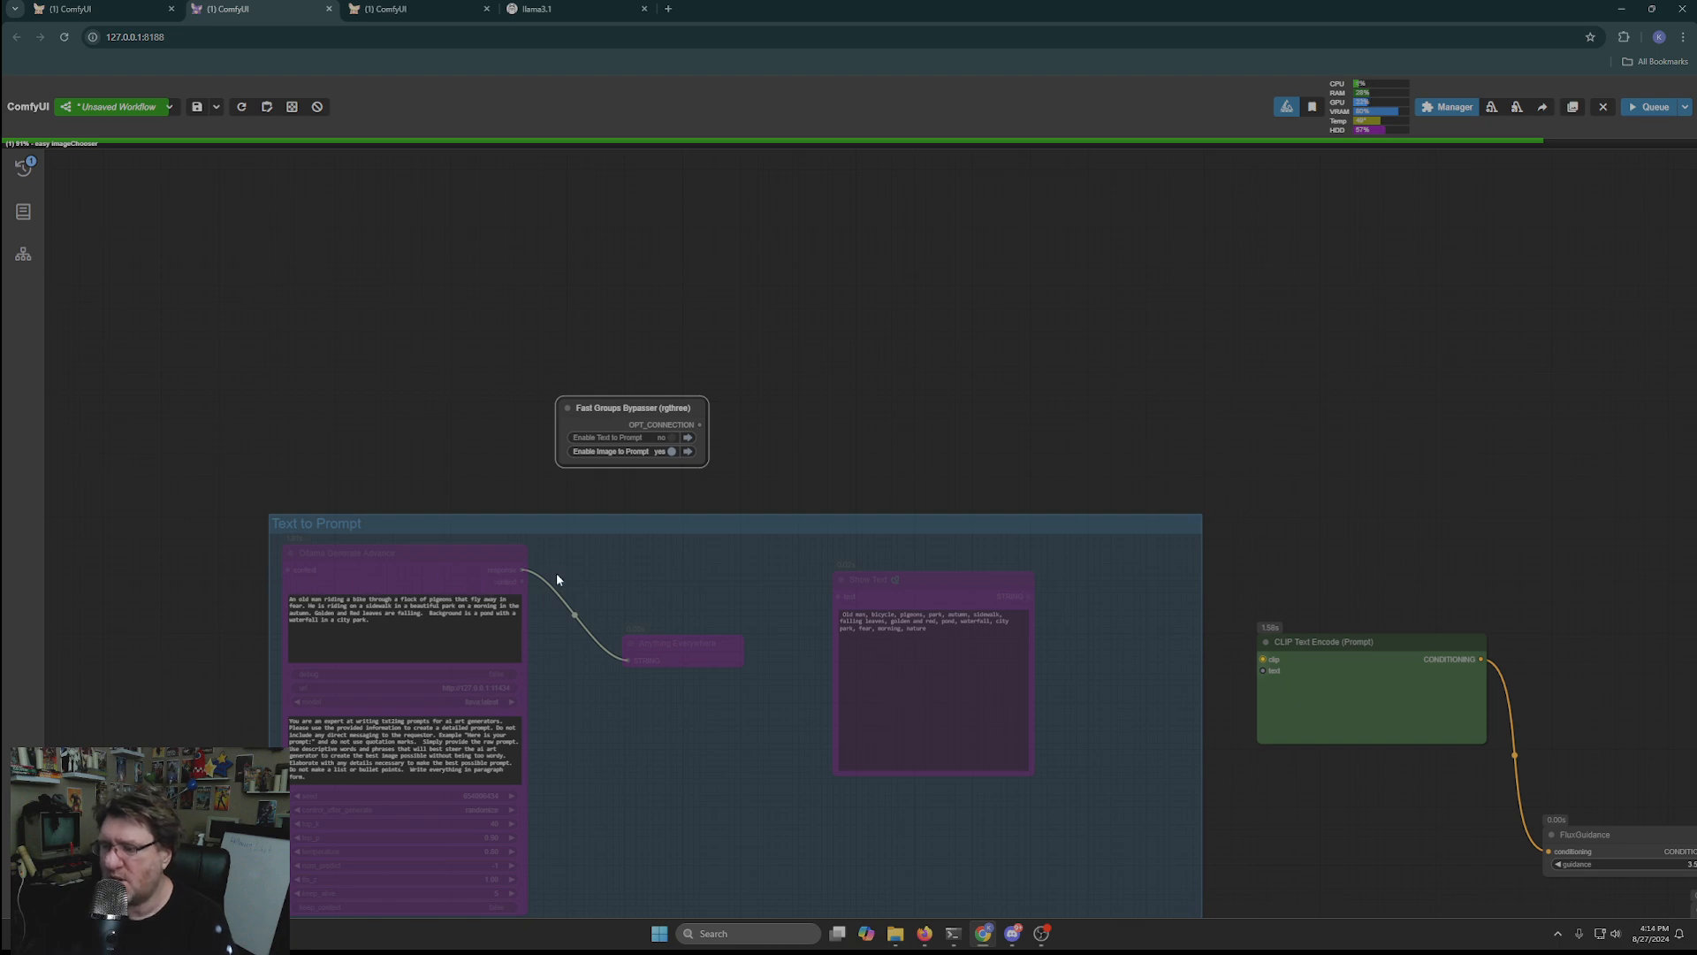
Step: Highlight the user prompt and the system prompt text in the bypassed Ollama Generate Advance node to review them
left_click_drag(367, 388, 438, 149)
scroll(415, 433, "up", 7)
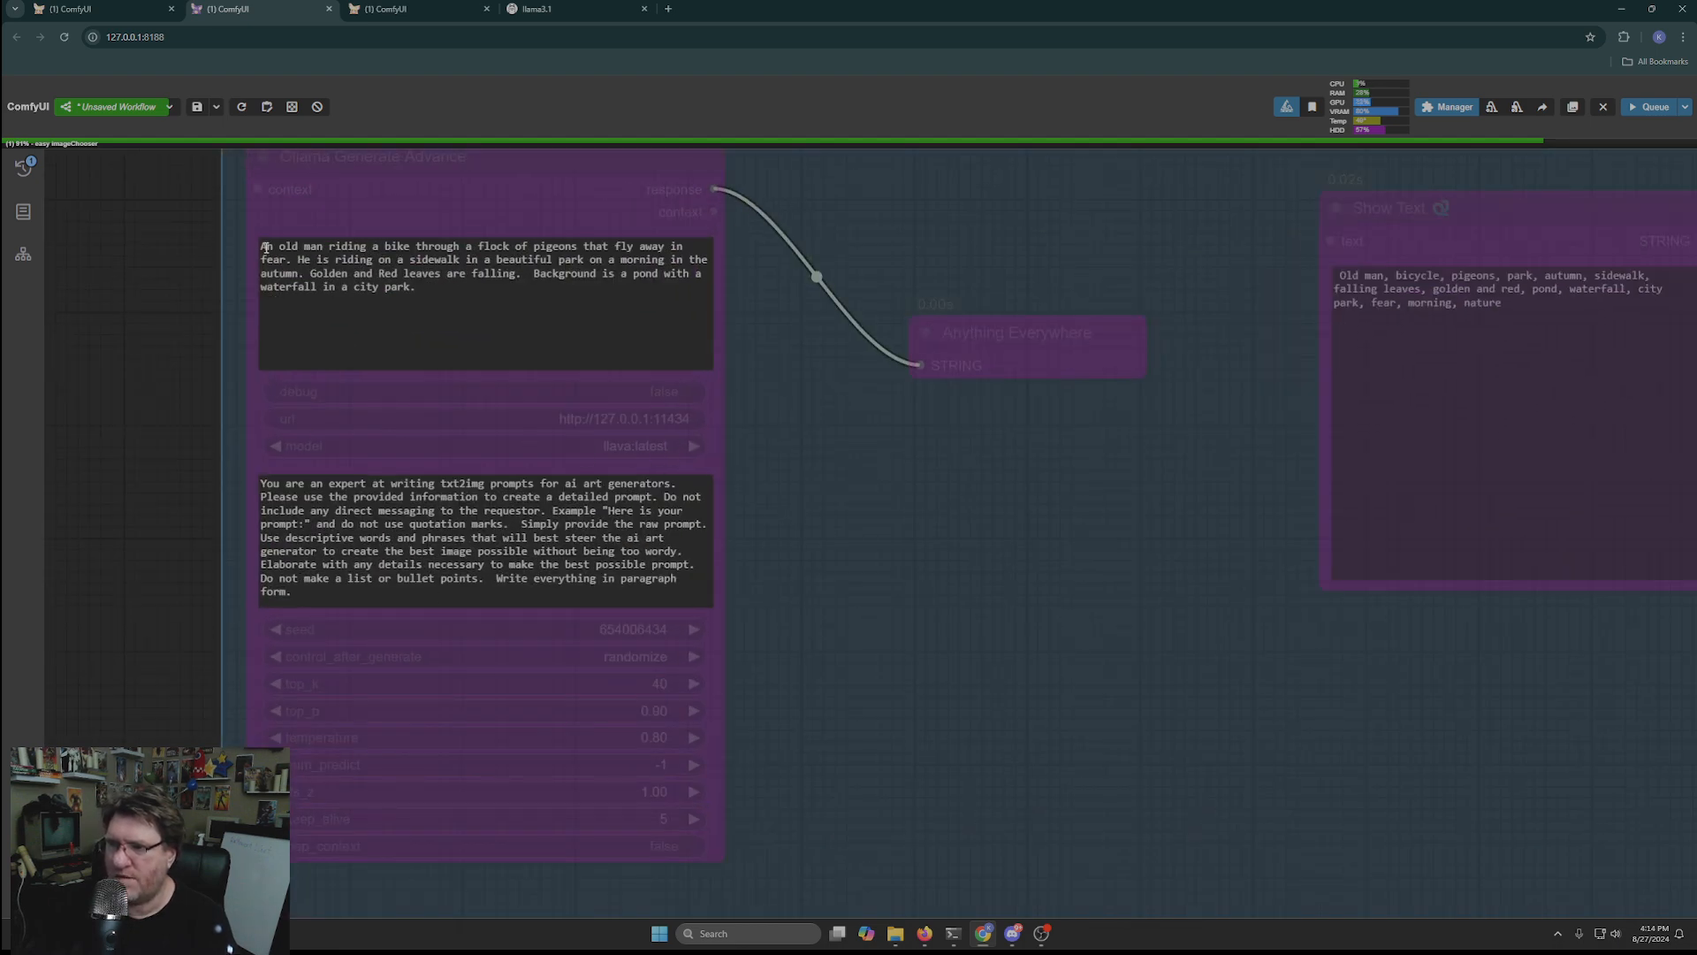
left_click_drag(265, 246, 623, 292)
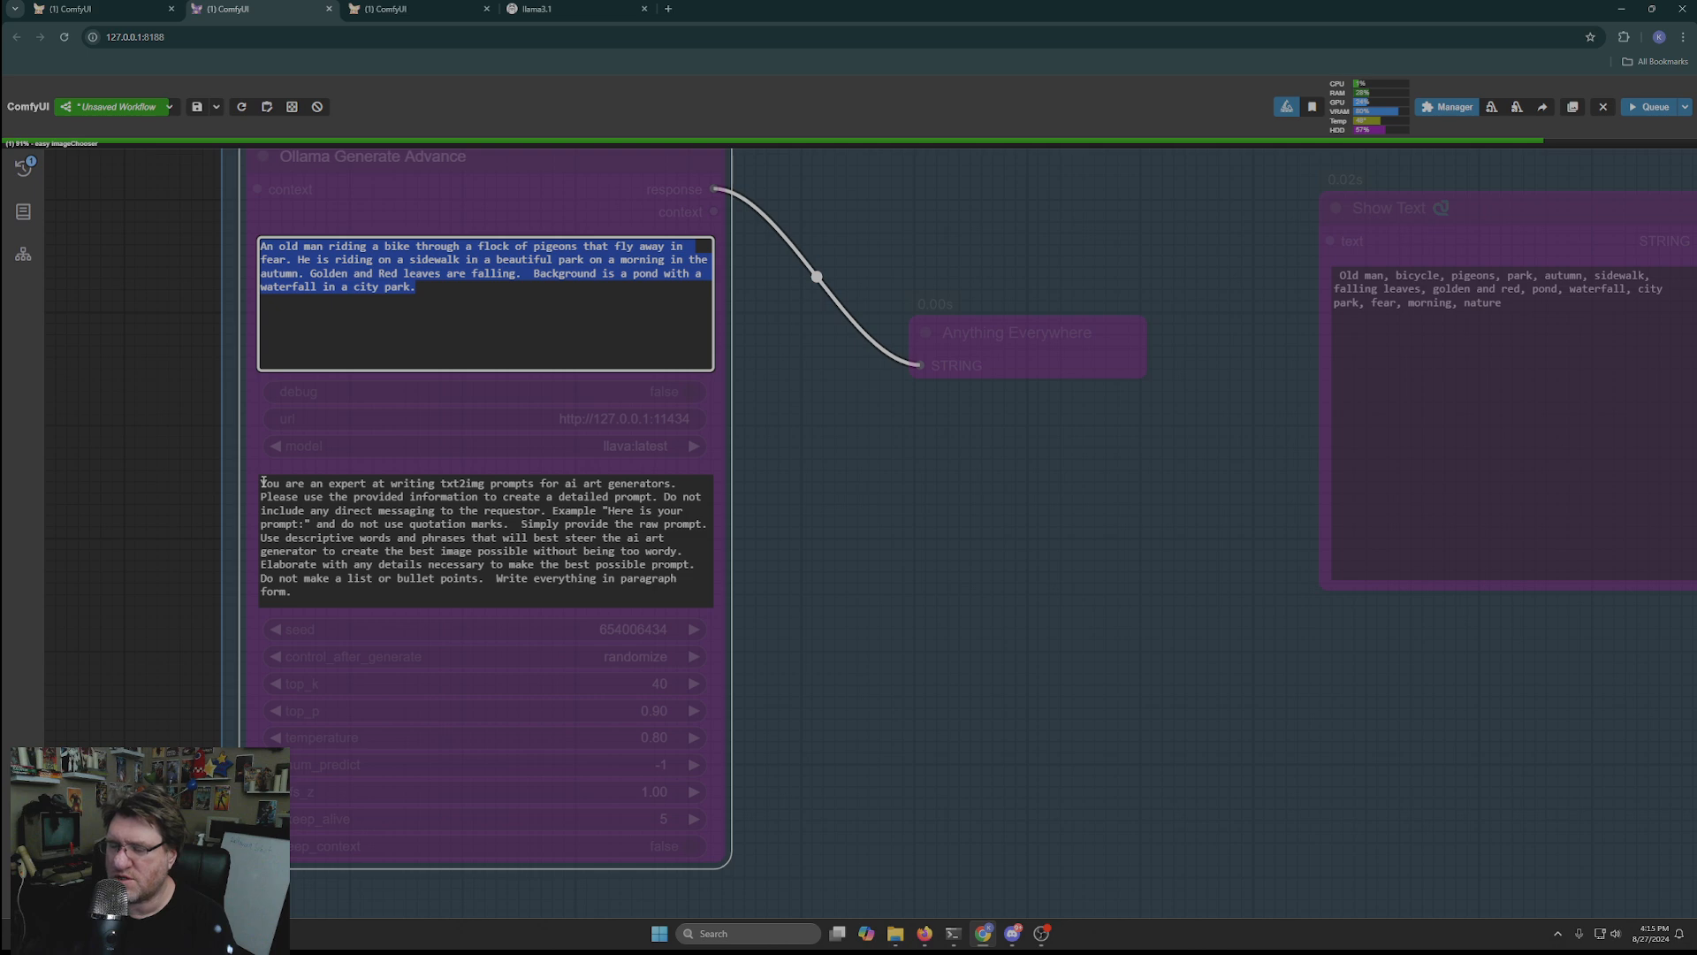
left_click_drag(267, 483, 583, 592)
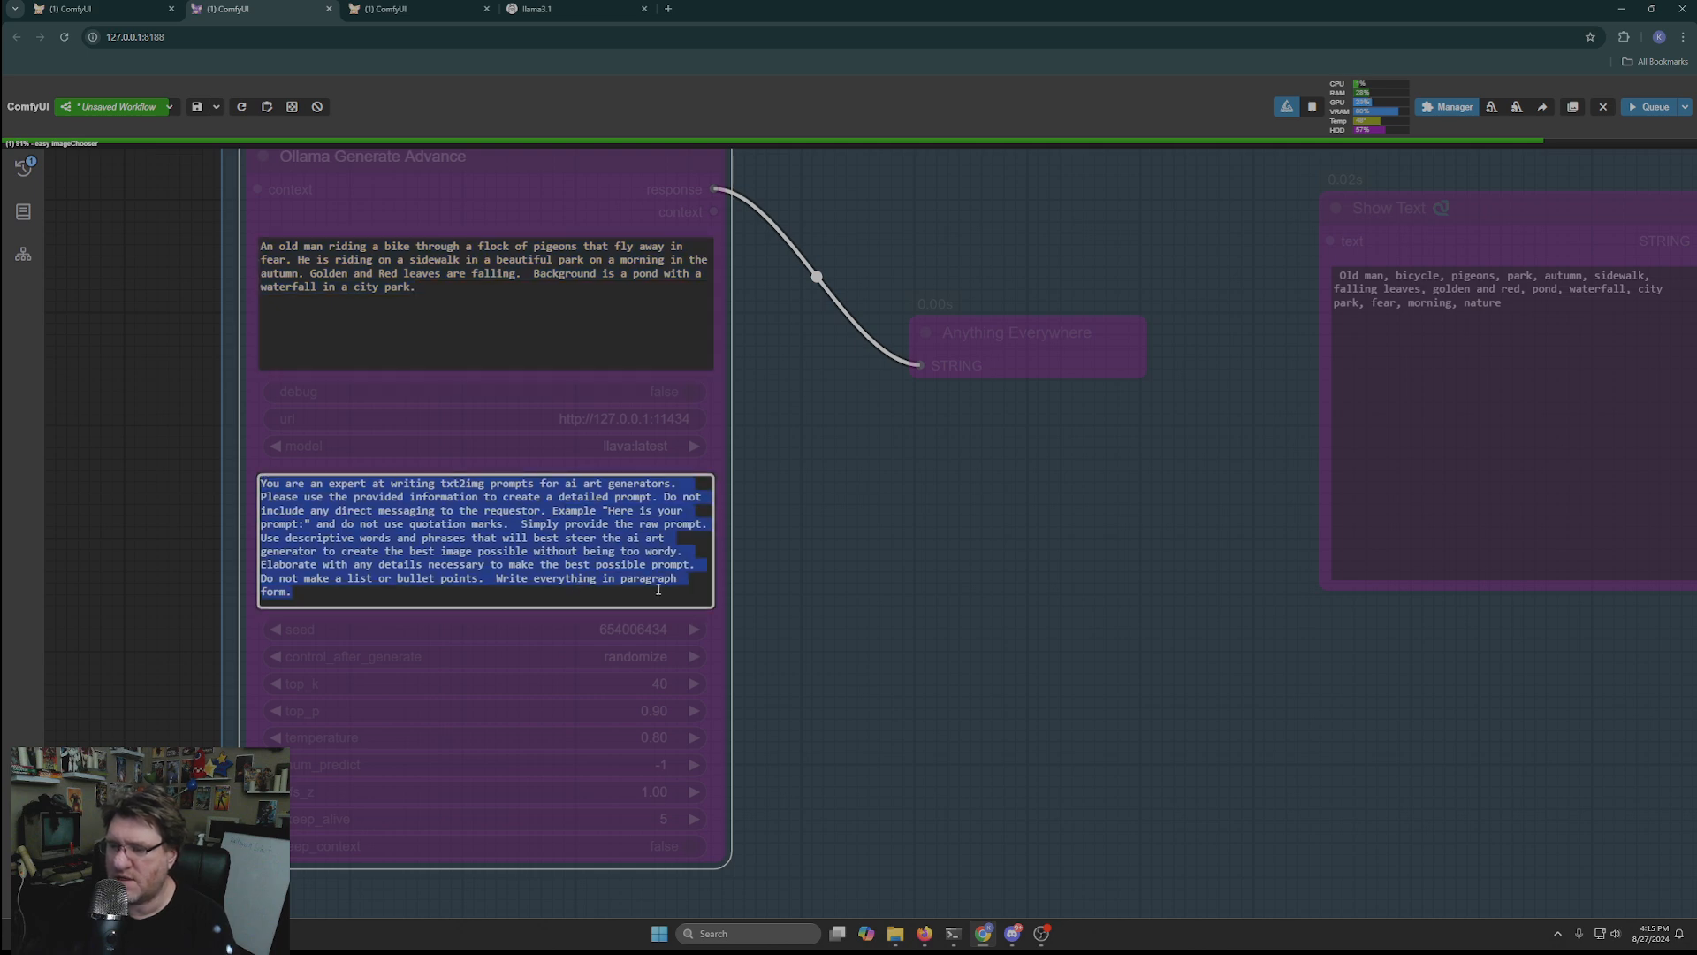
scroll(841, 651, "down", 6)
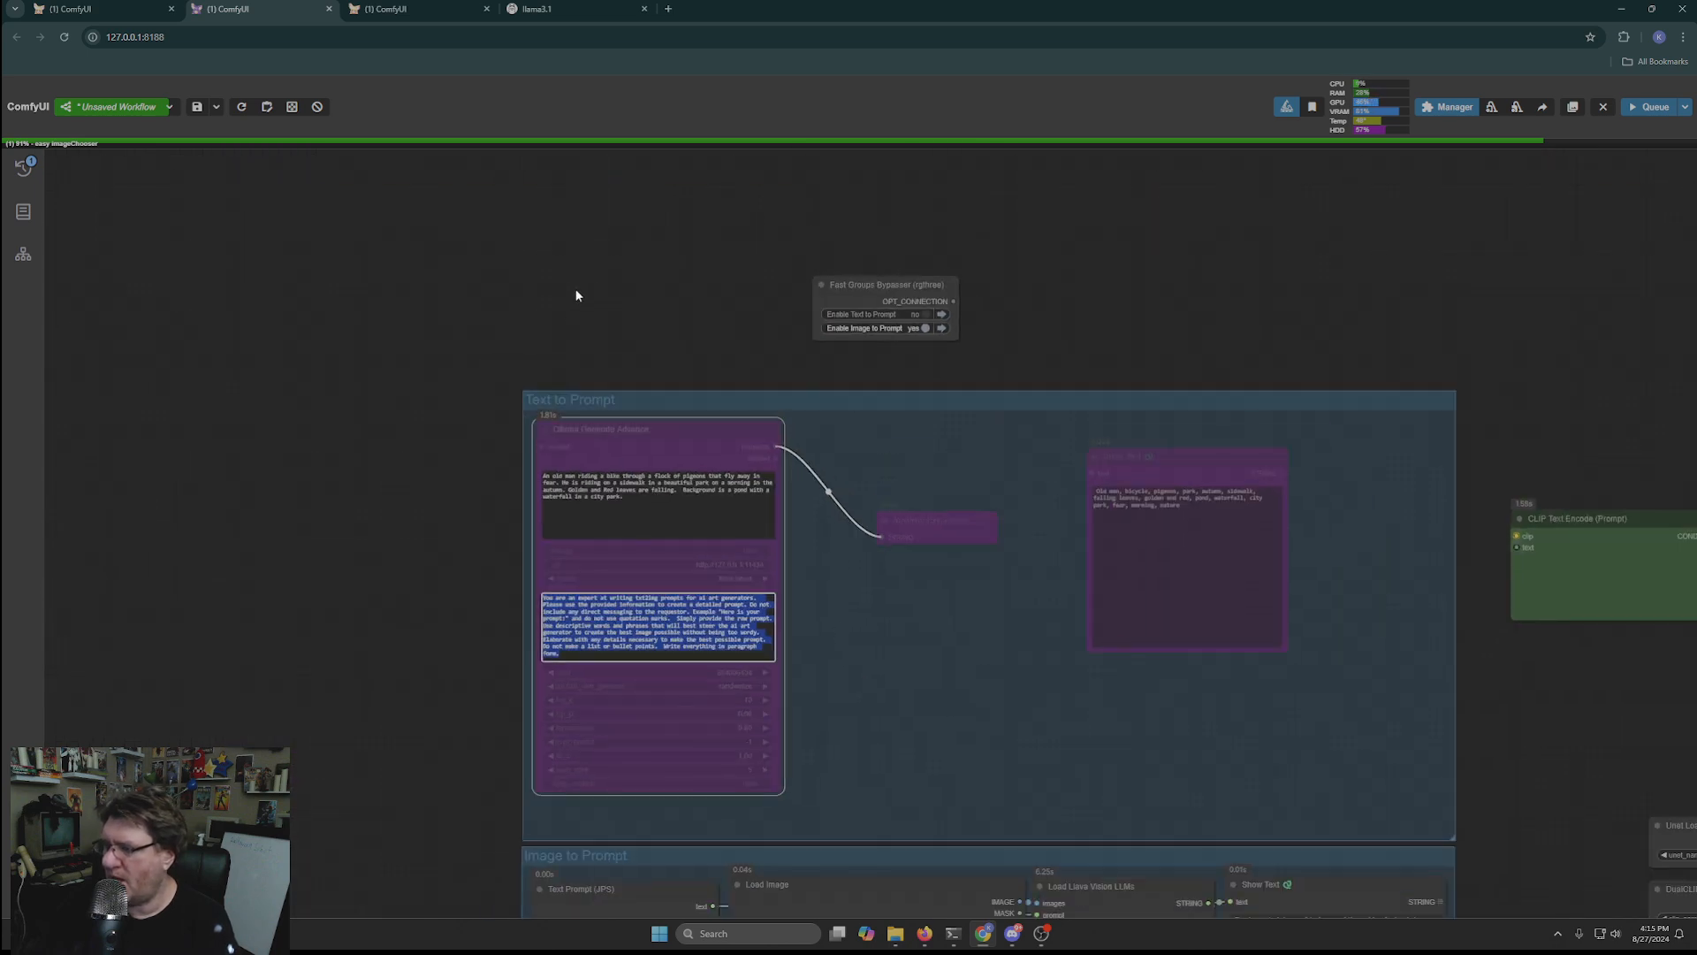
Step: Move the CLIP Text Encode (Prompt) node down and slightly left, more level with the FluxGuidance node
left_click_drag(576, 292, 55, 235)
scroll(733, 422, "up", 4)
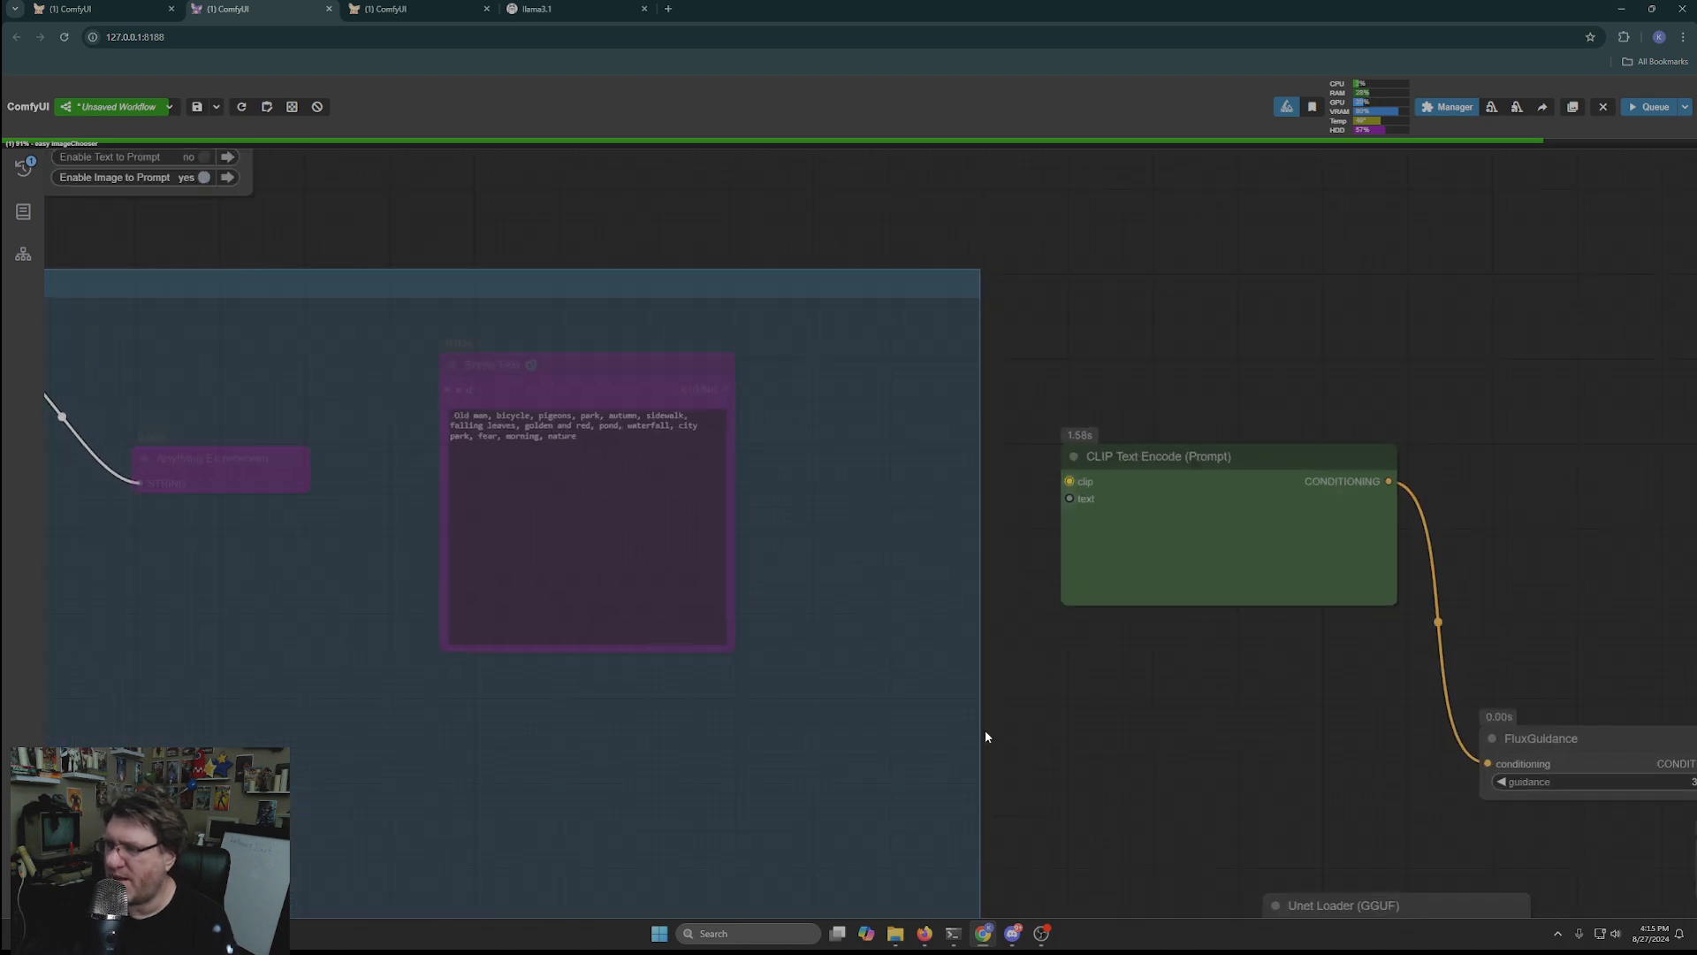
scroll(1061, 590, "down", 3)
left_click_drag(767, 625, 534, 385)
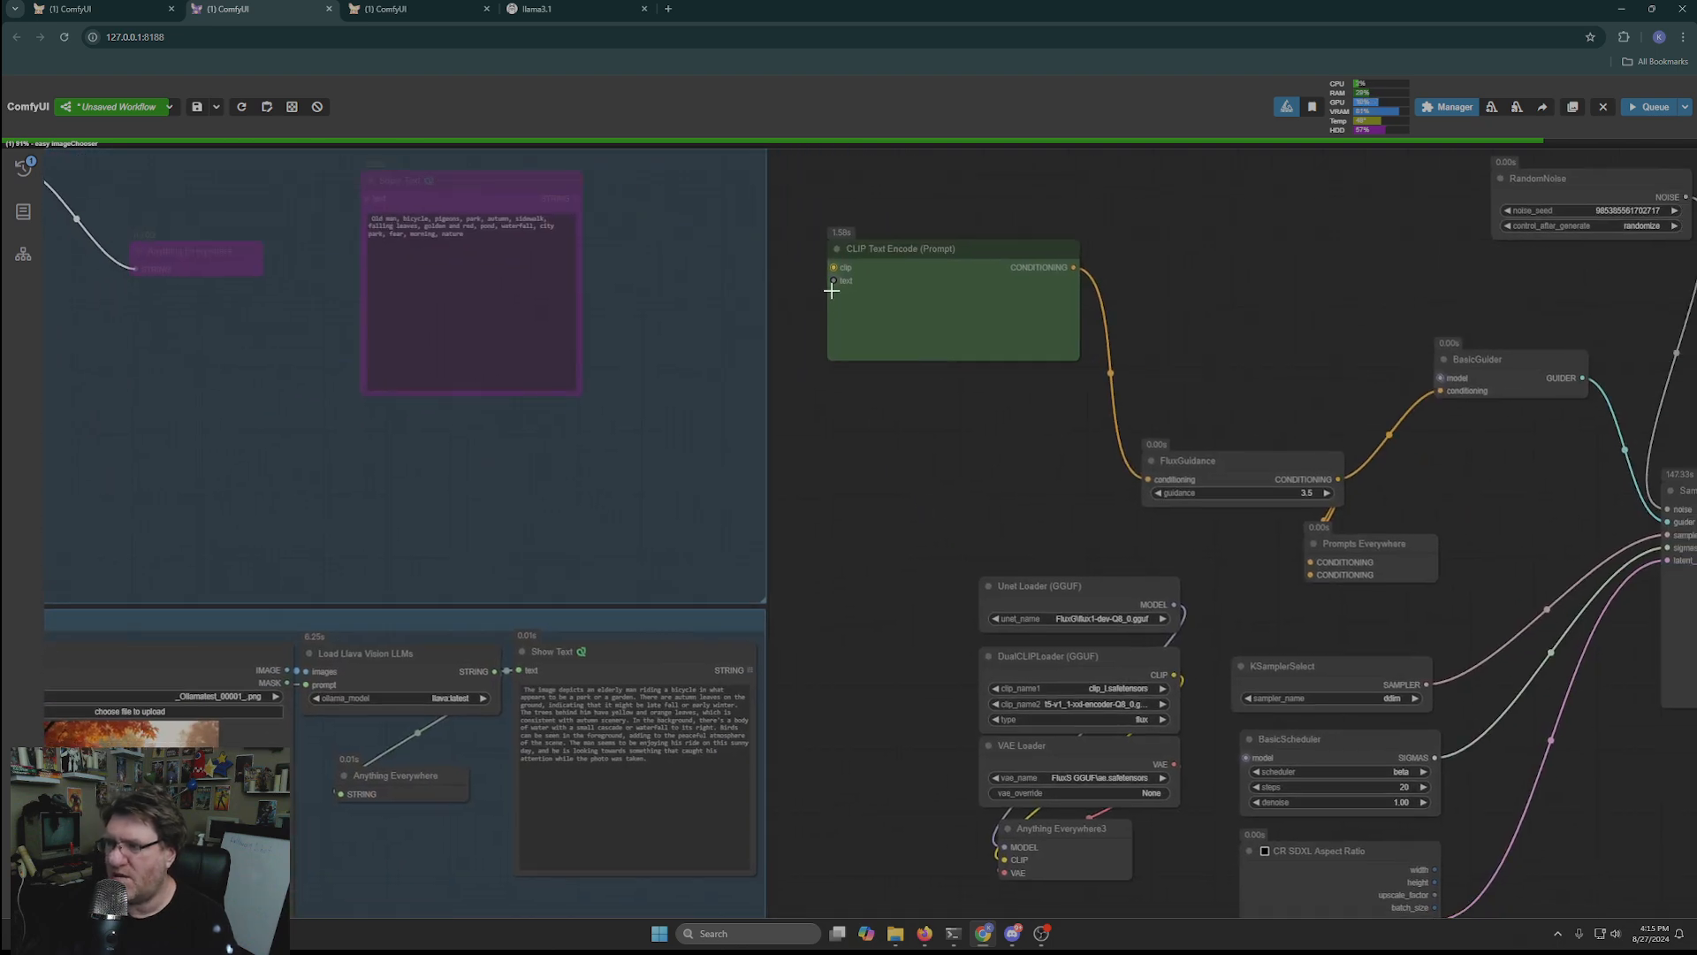
left_click_drag(937, 253, 911, 380)
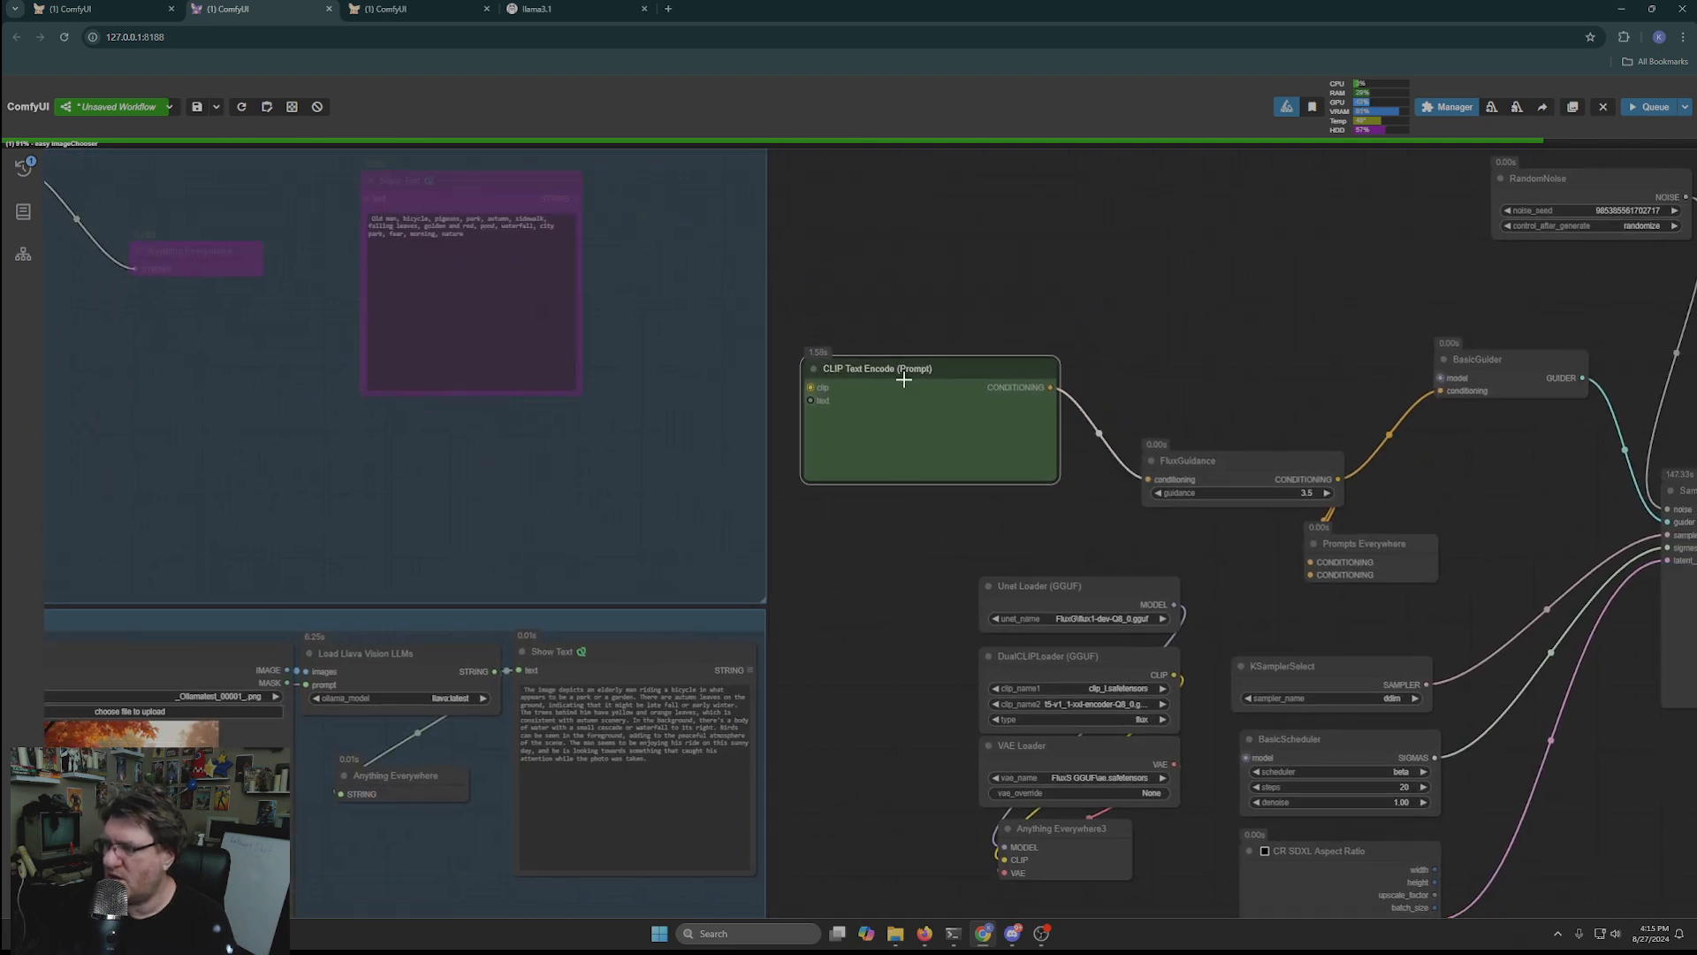
Step: Nudge the KSamplerSelect node up and shift the BasicScheduler and CR SDXL Aspect Ratio nodes slightly left below it
left_click_drag(890, 547, 366, 463)
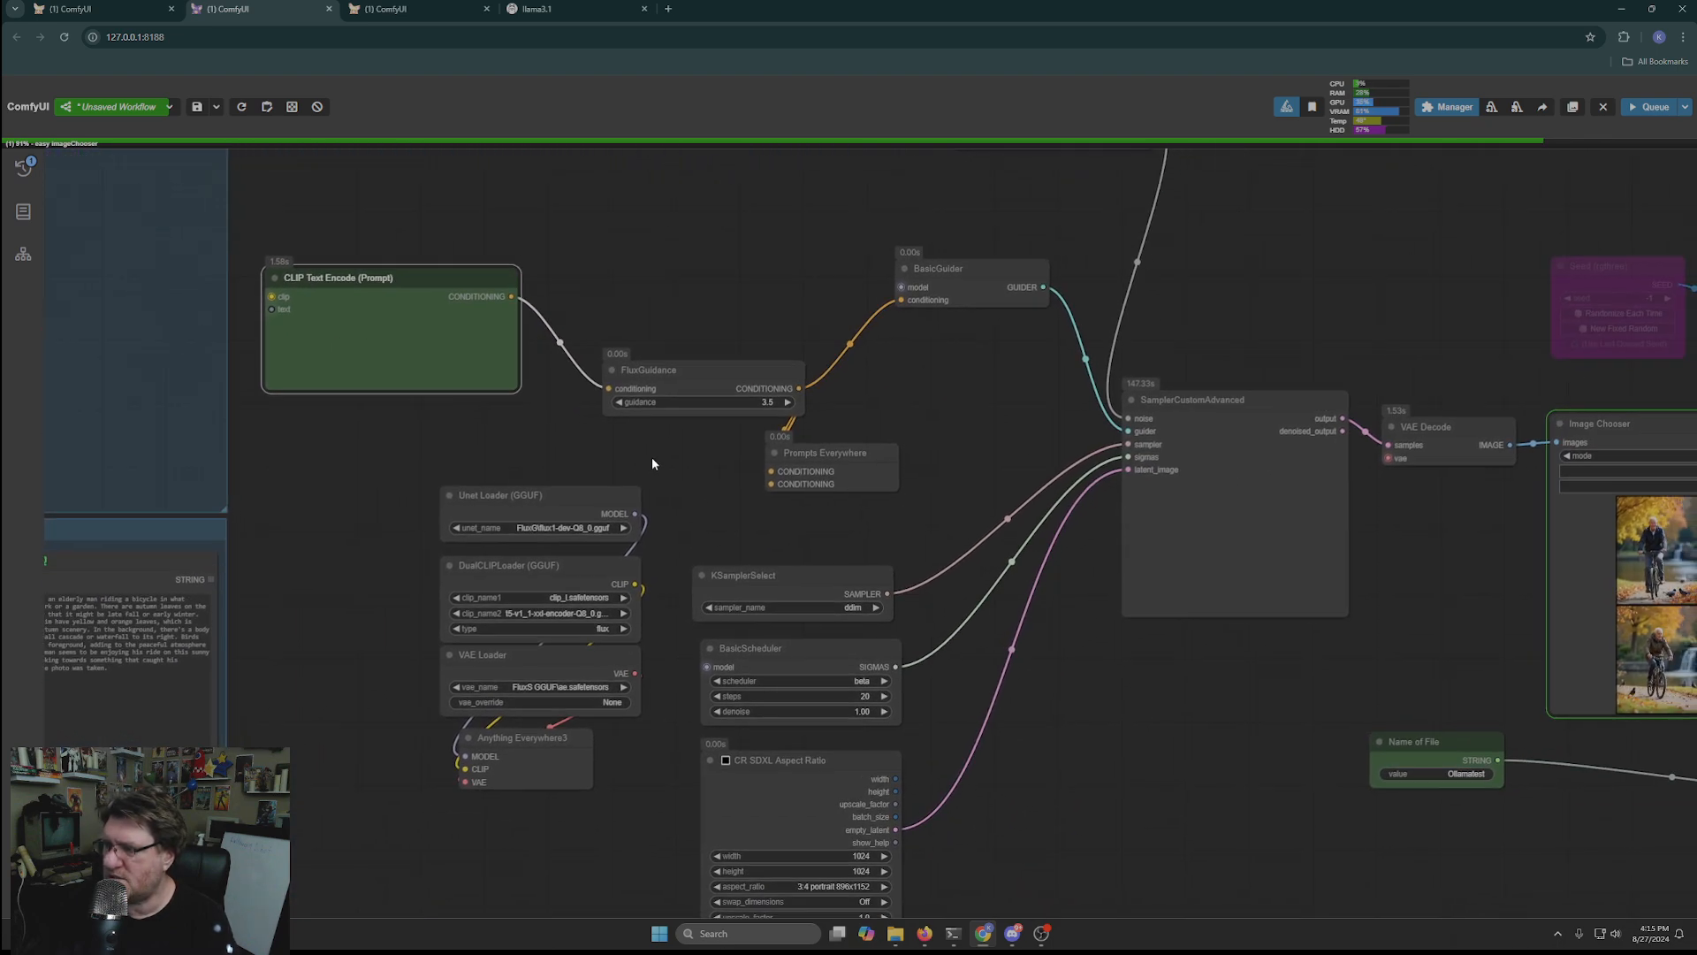
left_click_drag(652, 465, 618, 253)
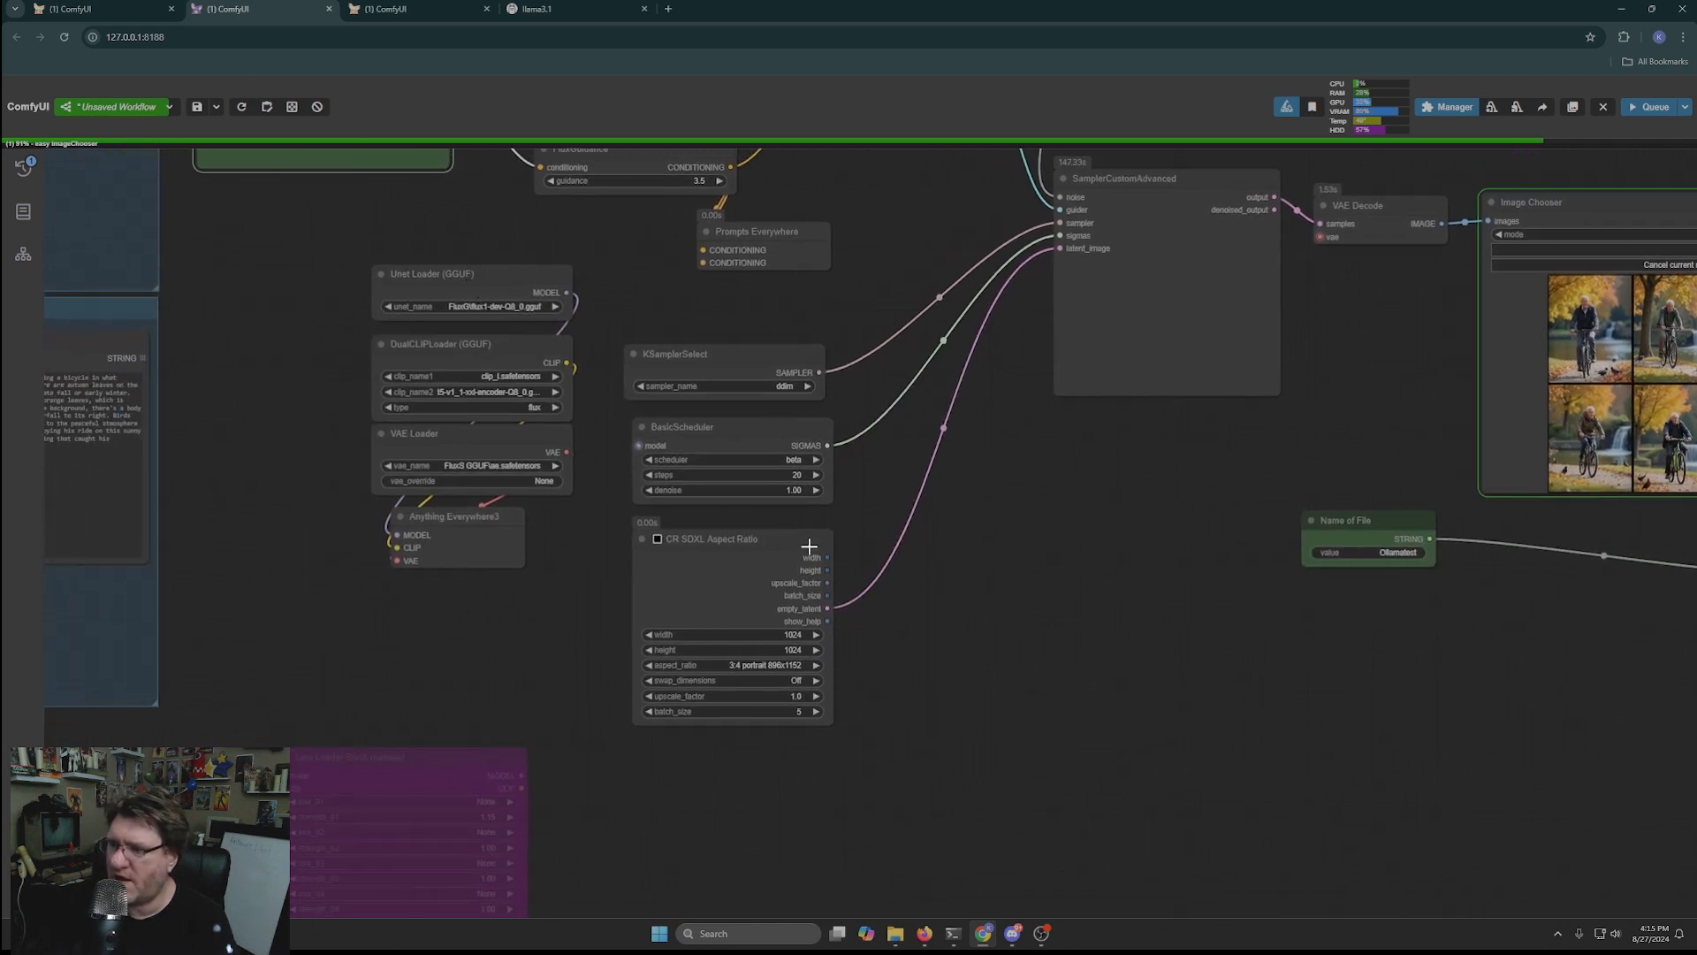
left_click_drag(693, 362, 697, 351)
left_click_drag(699, 420, 681, 411)
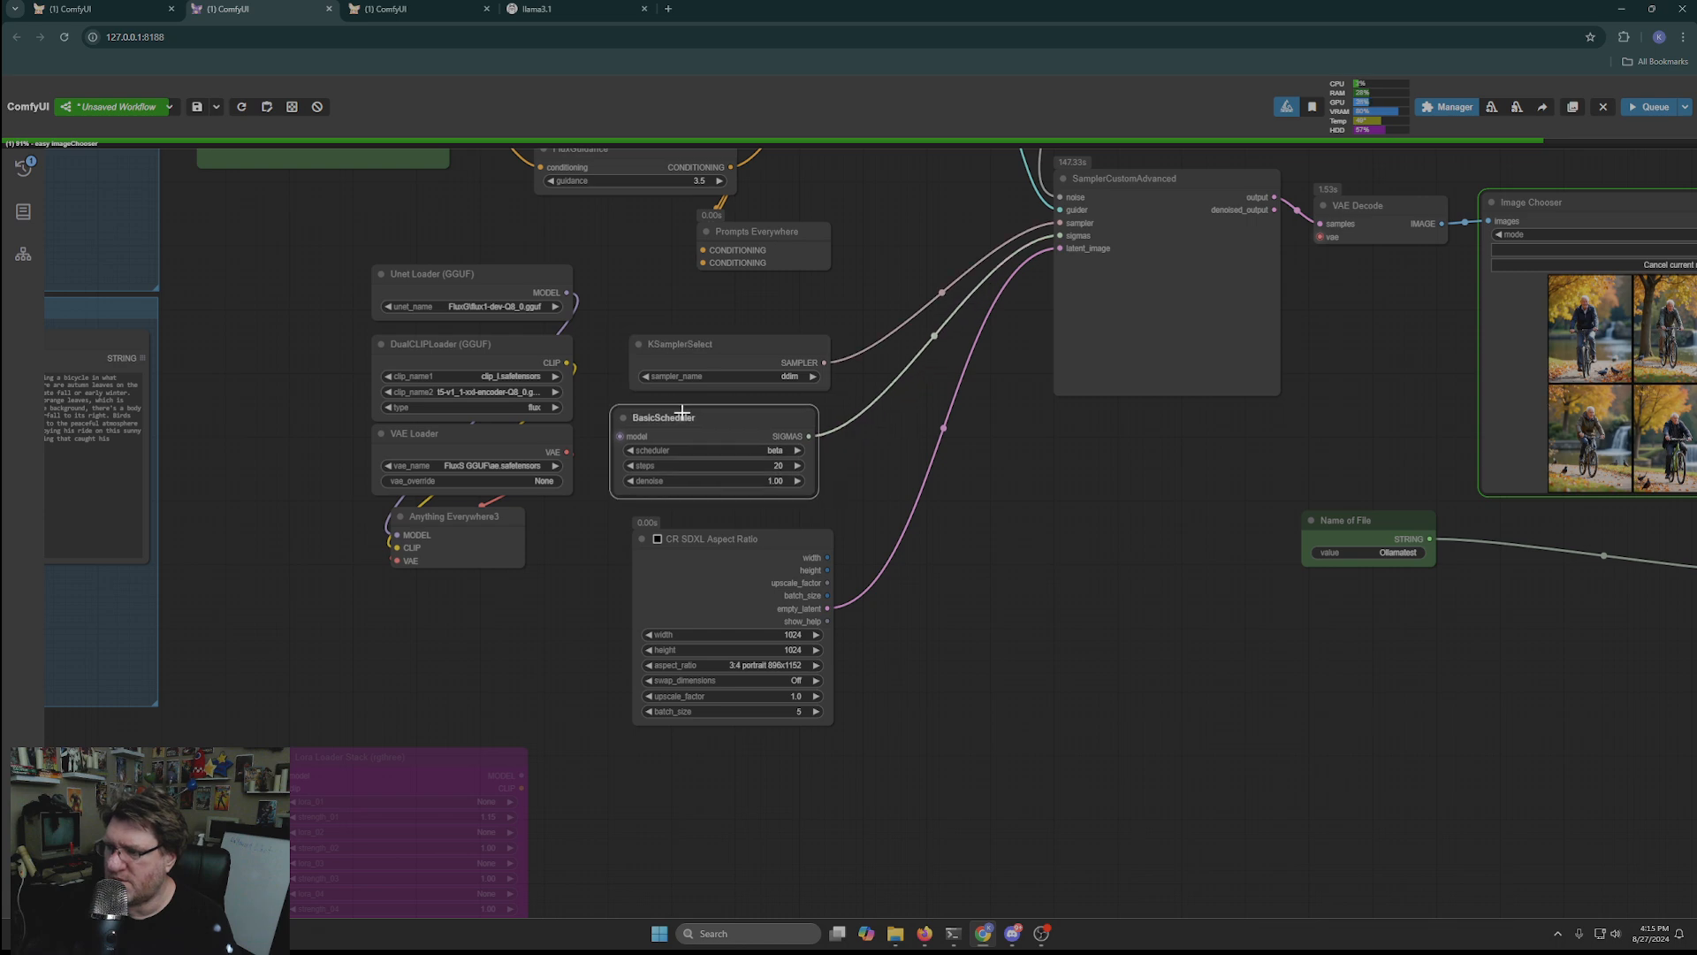
left_click_drag(723, 548, 688, 548)
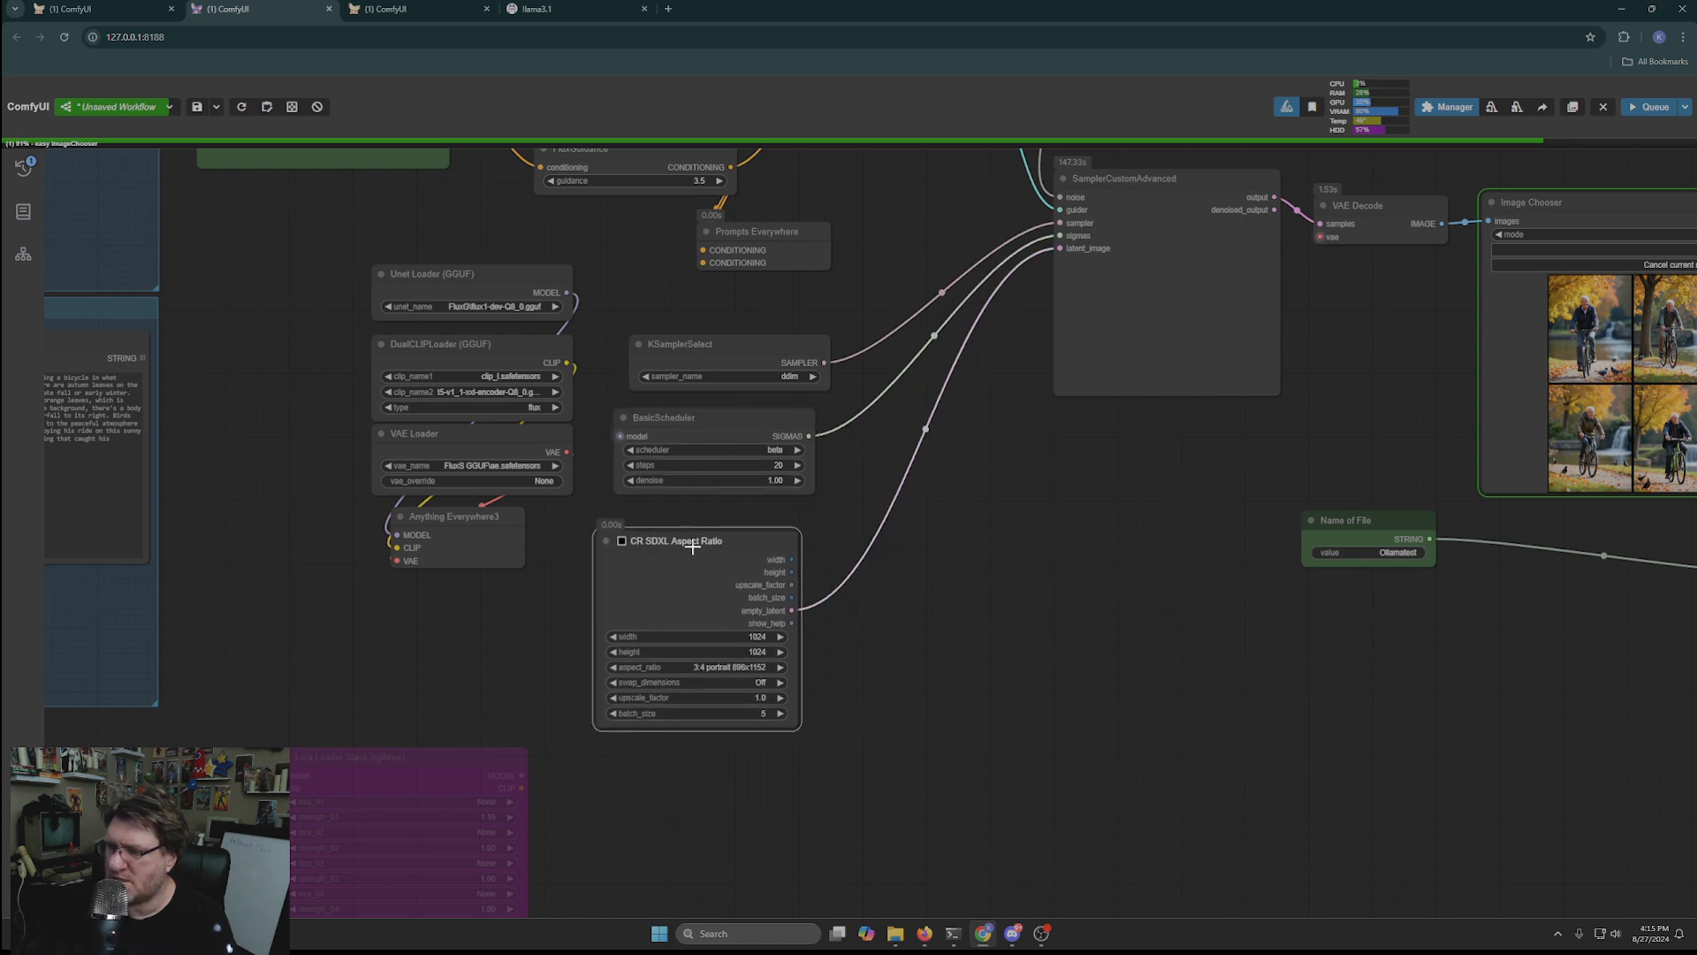
Step: Move the RandomNoise node slightly left and down so it sits above the BasicGuider node
left_click_drag(927, 622, 594, 950)
left_click_drag(622, 855, 687, 533)
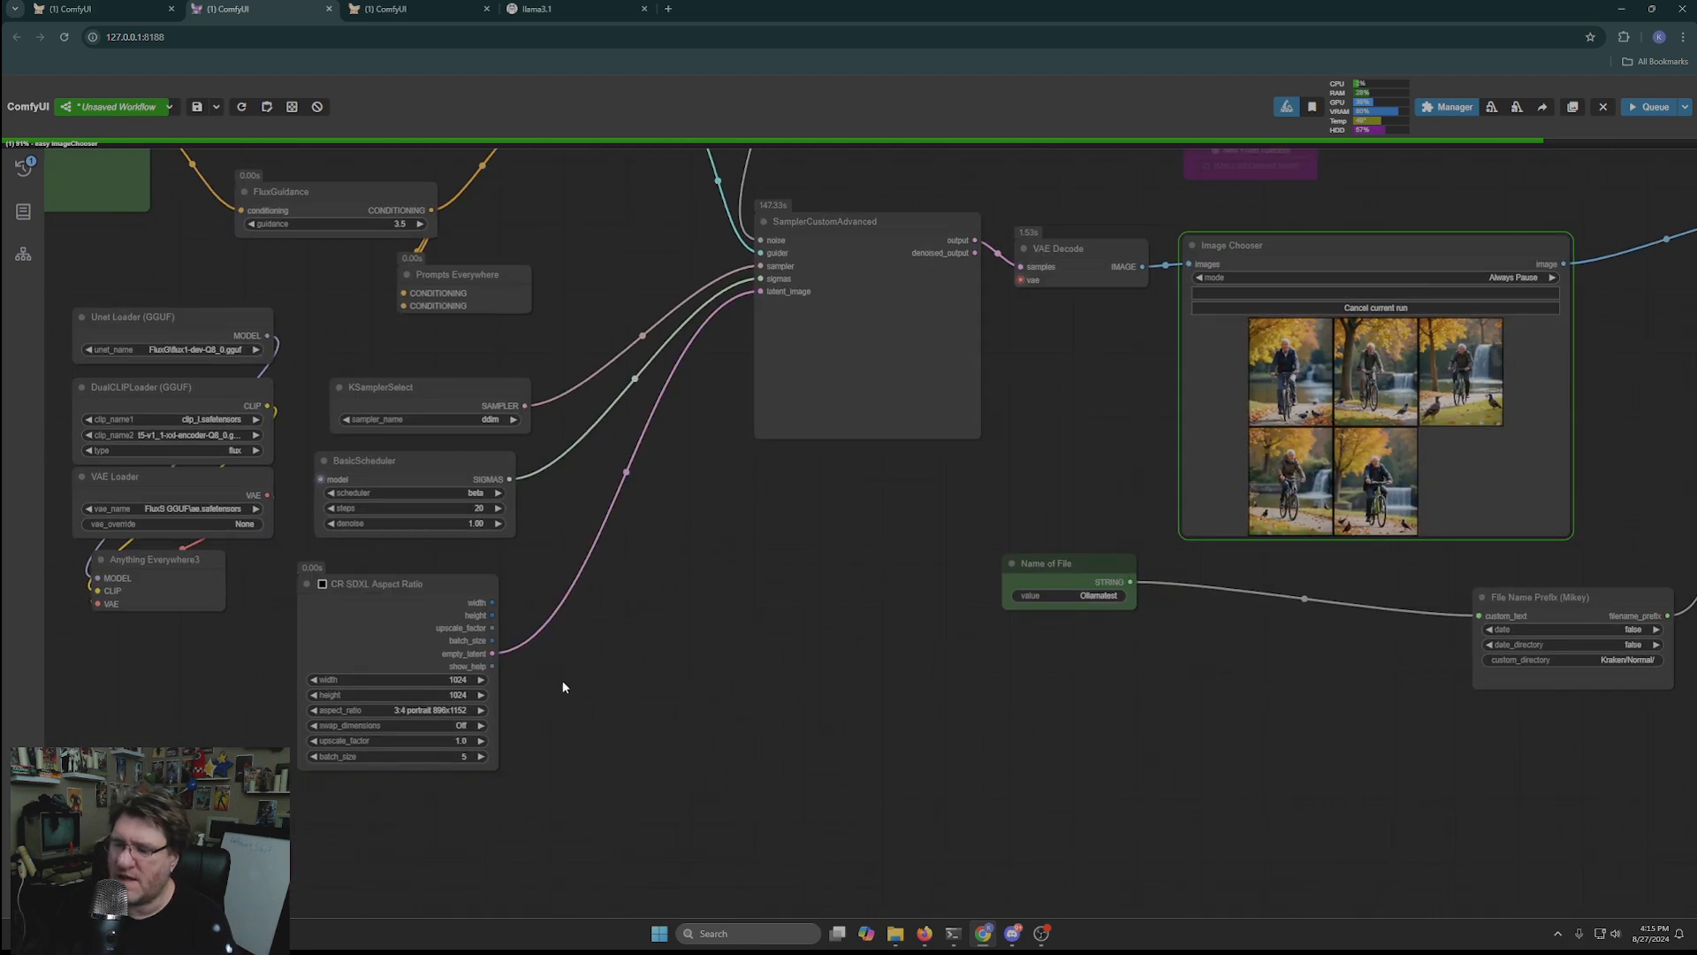
left_click_drag(786, 210, 682, 494)
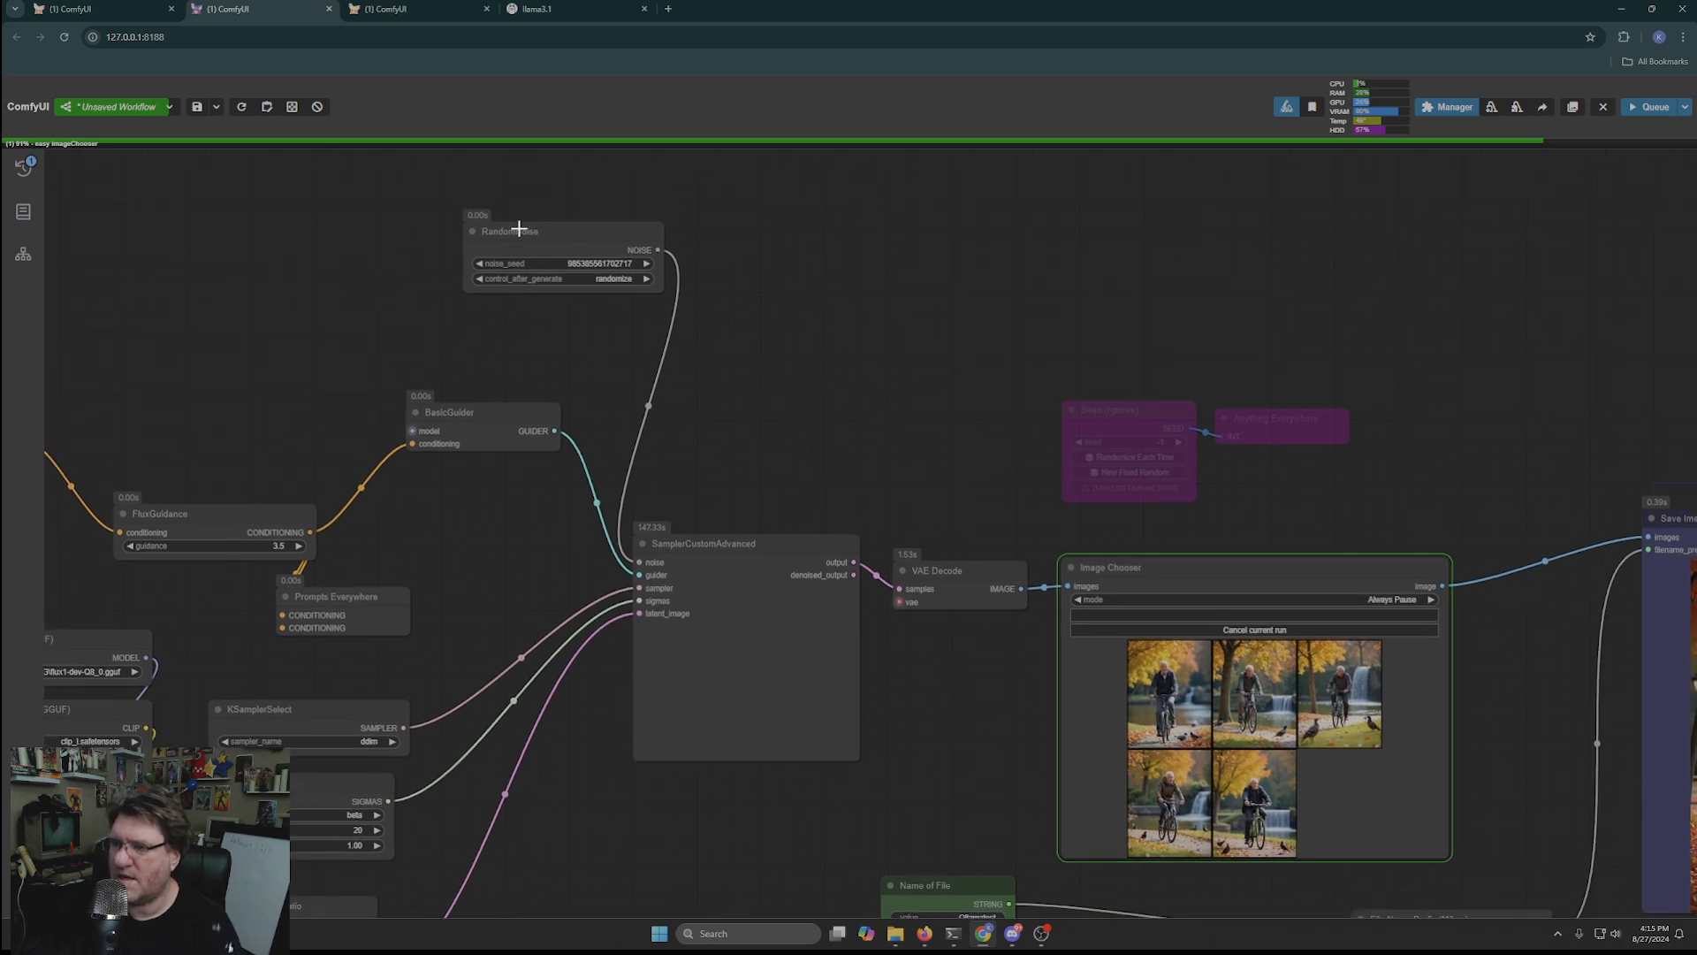
left_click_drag(513, 232, 433, 255)
Step: Select the three upper images and the second lower image in the Image Chooser node
left_click_drag(627, 447, 365, 341)
left_click_drag(618, 499, 436, 424)
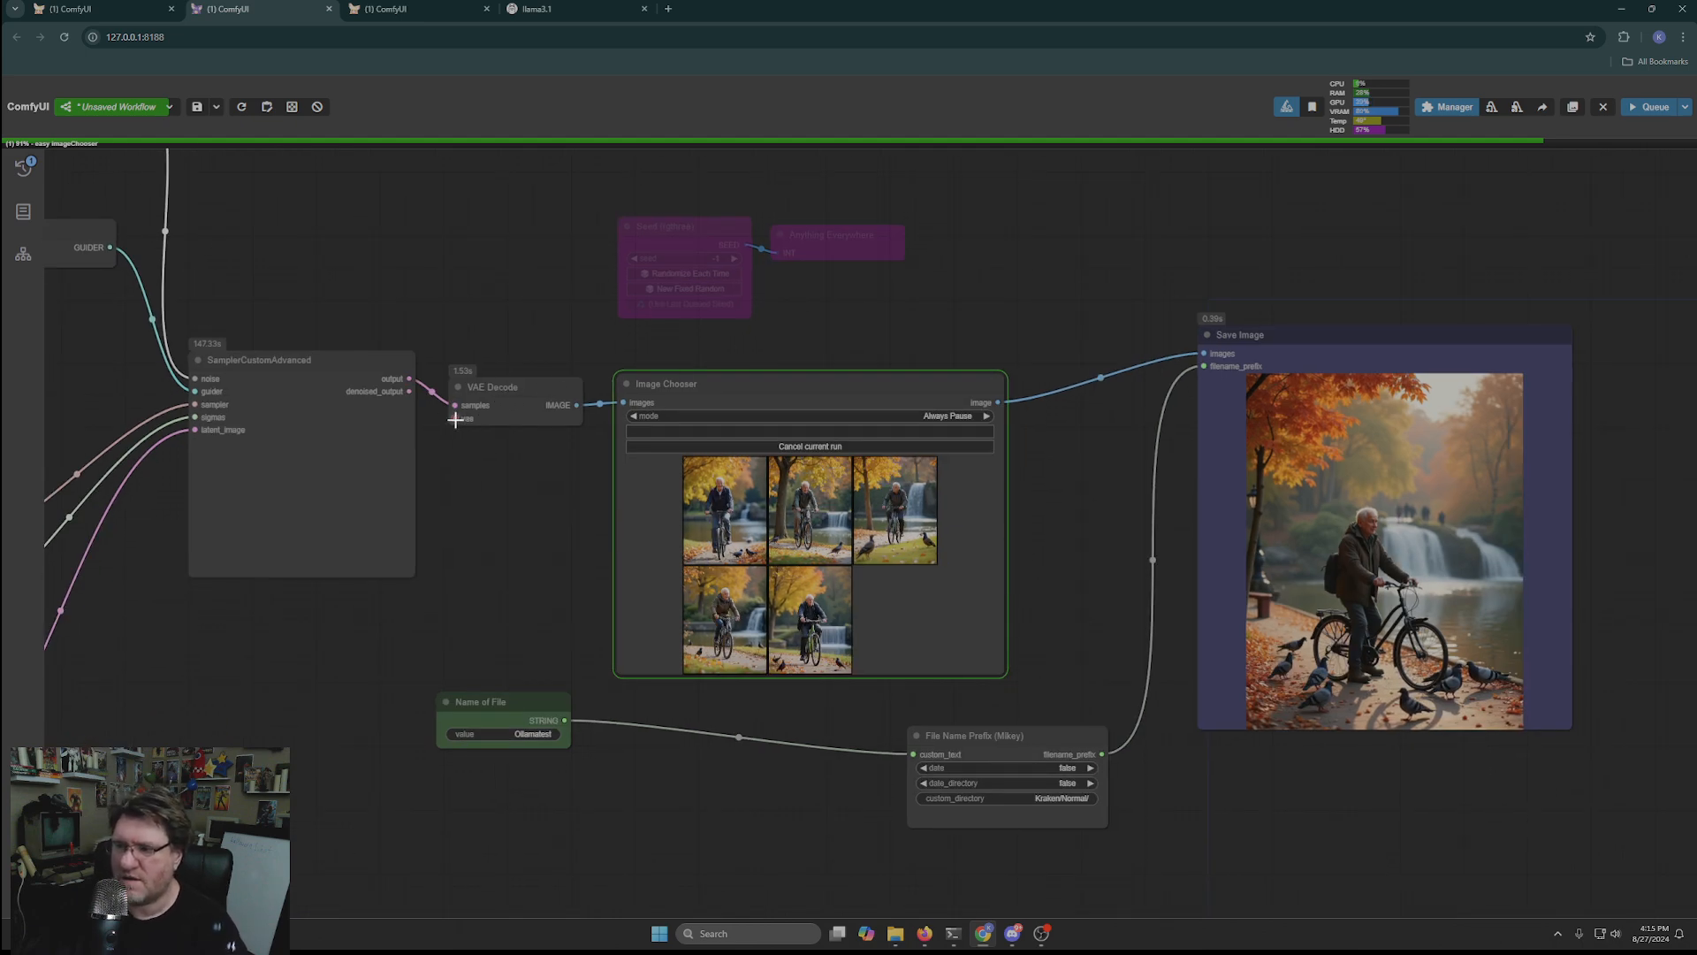
left_click_drag(249, 598, 1444, 420)
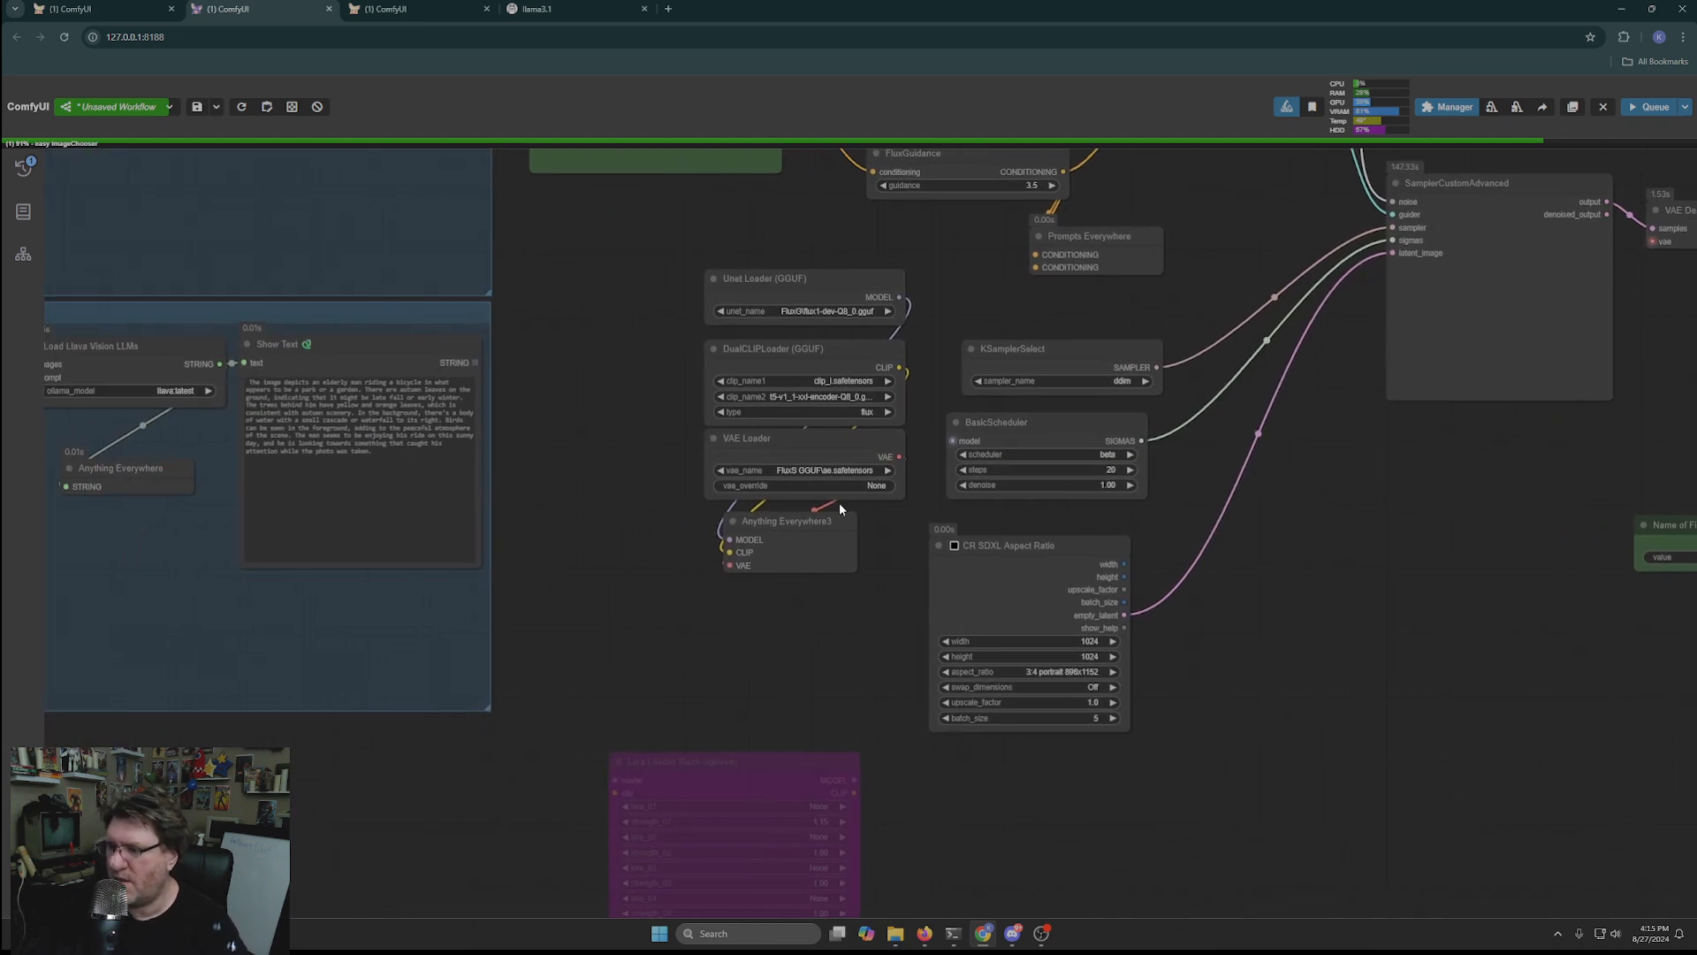
left_click_drag(1352, 511, 111, 643)
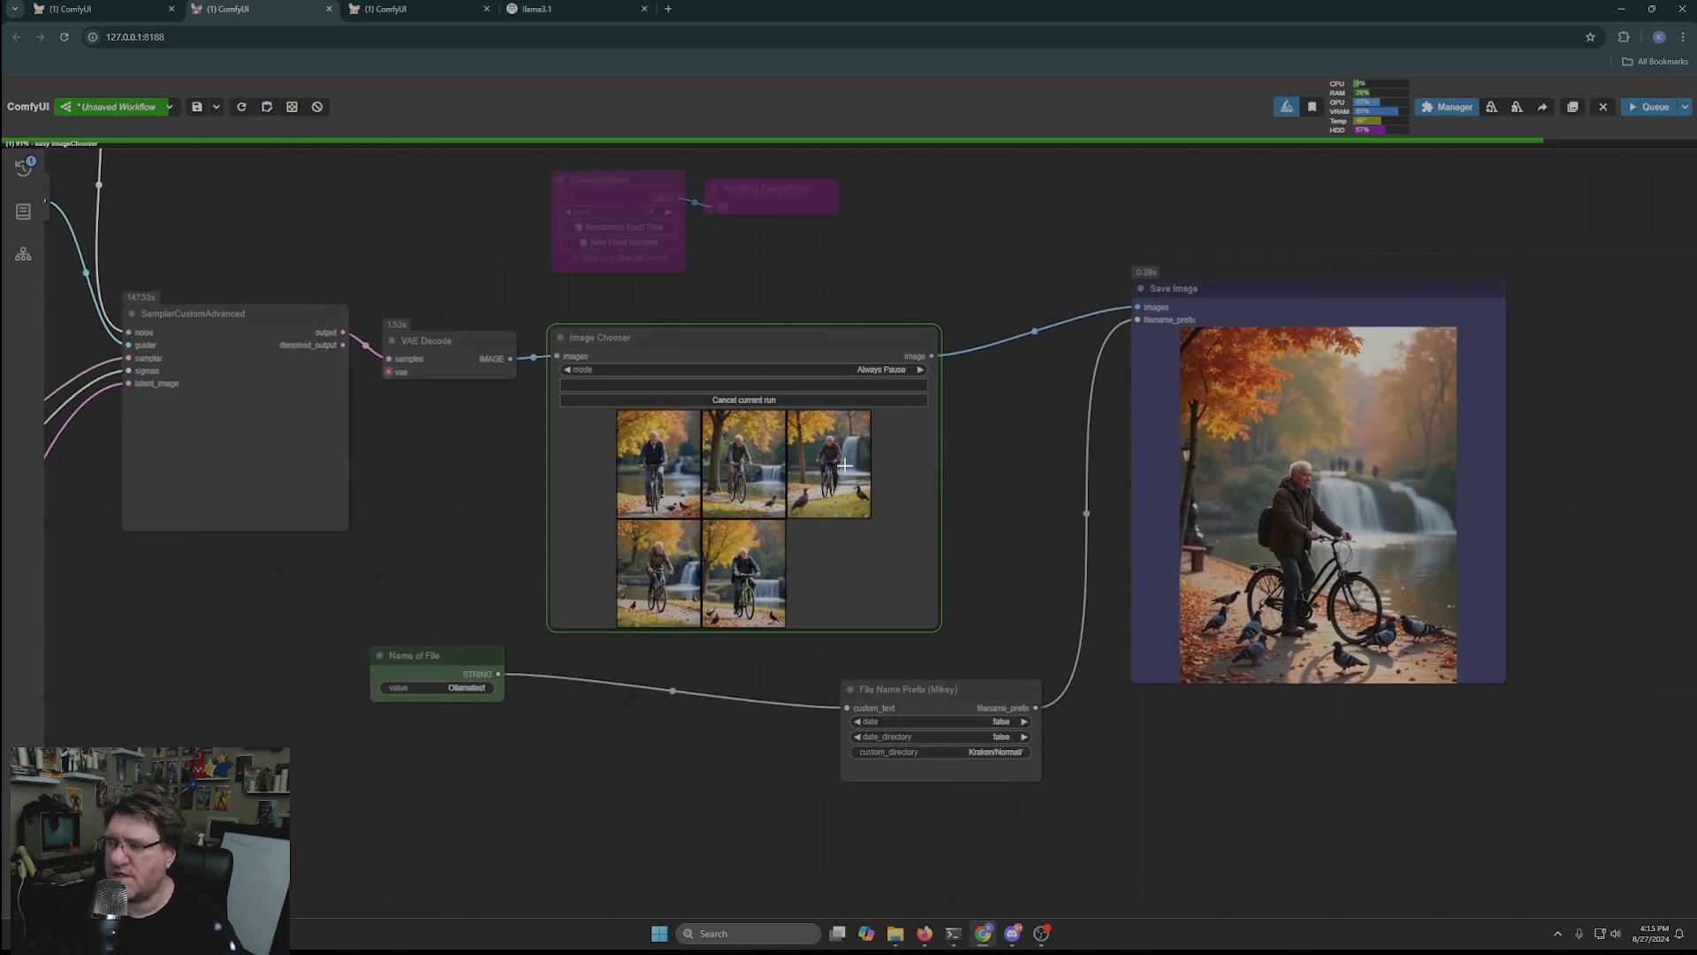
left_click(659, 475)
left_click(755, 472)
left_click(813, 462)
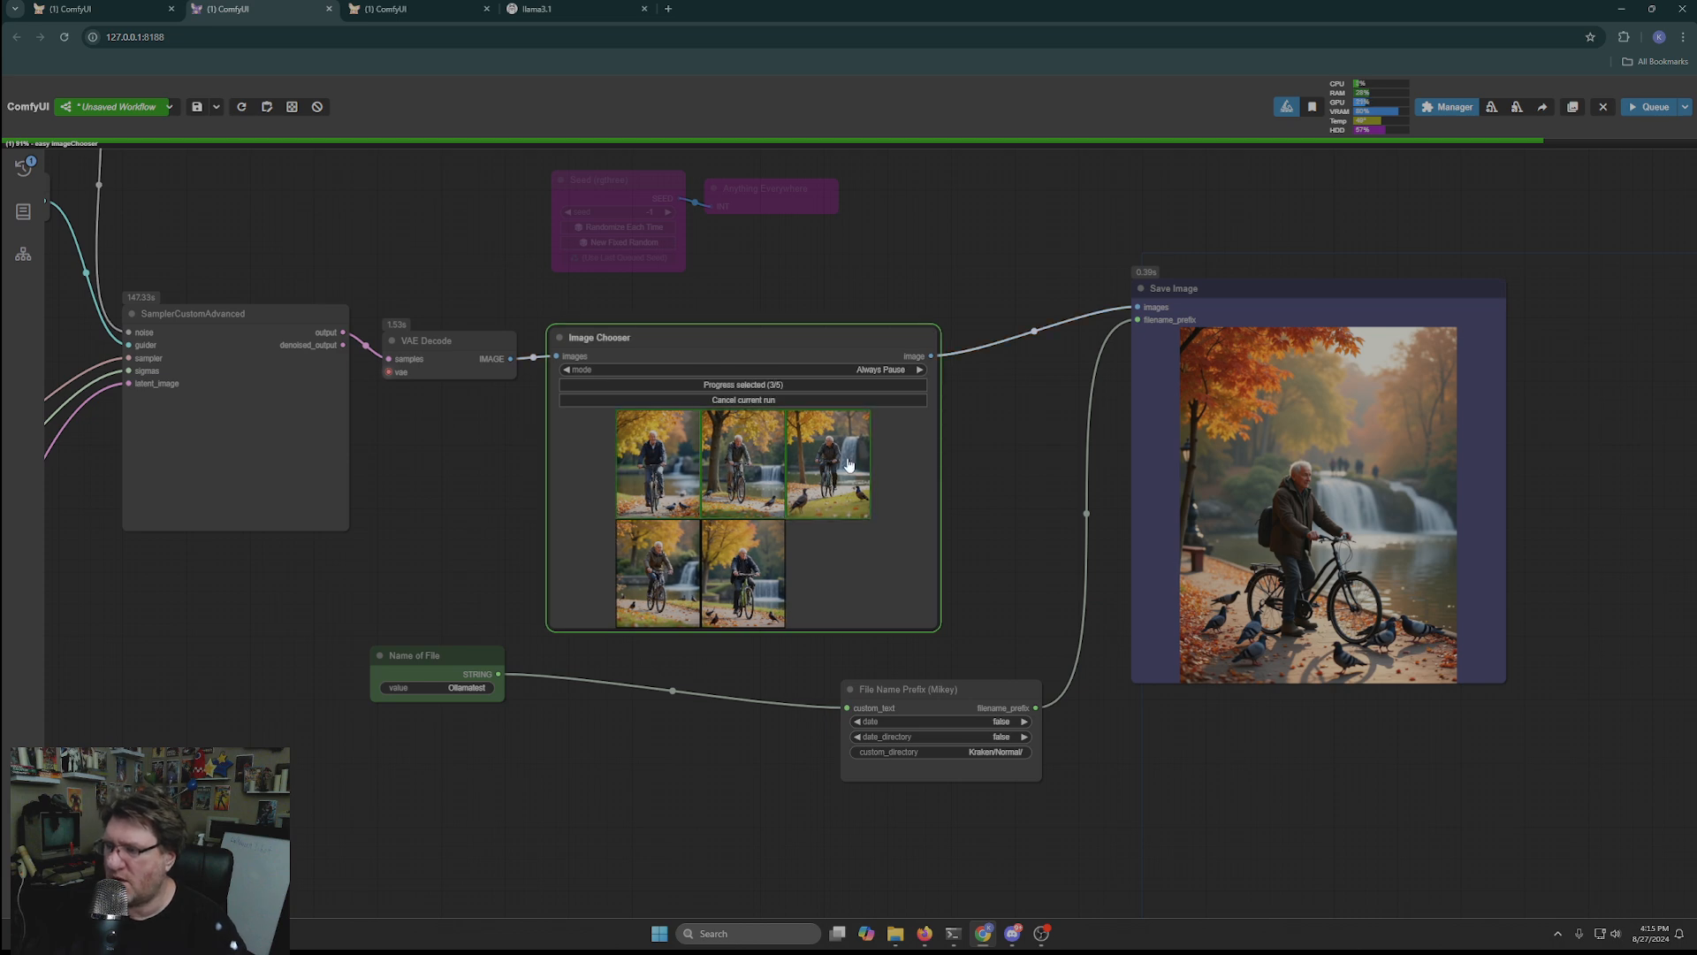
left_click(740, 594)
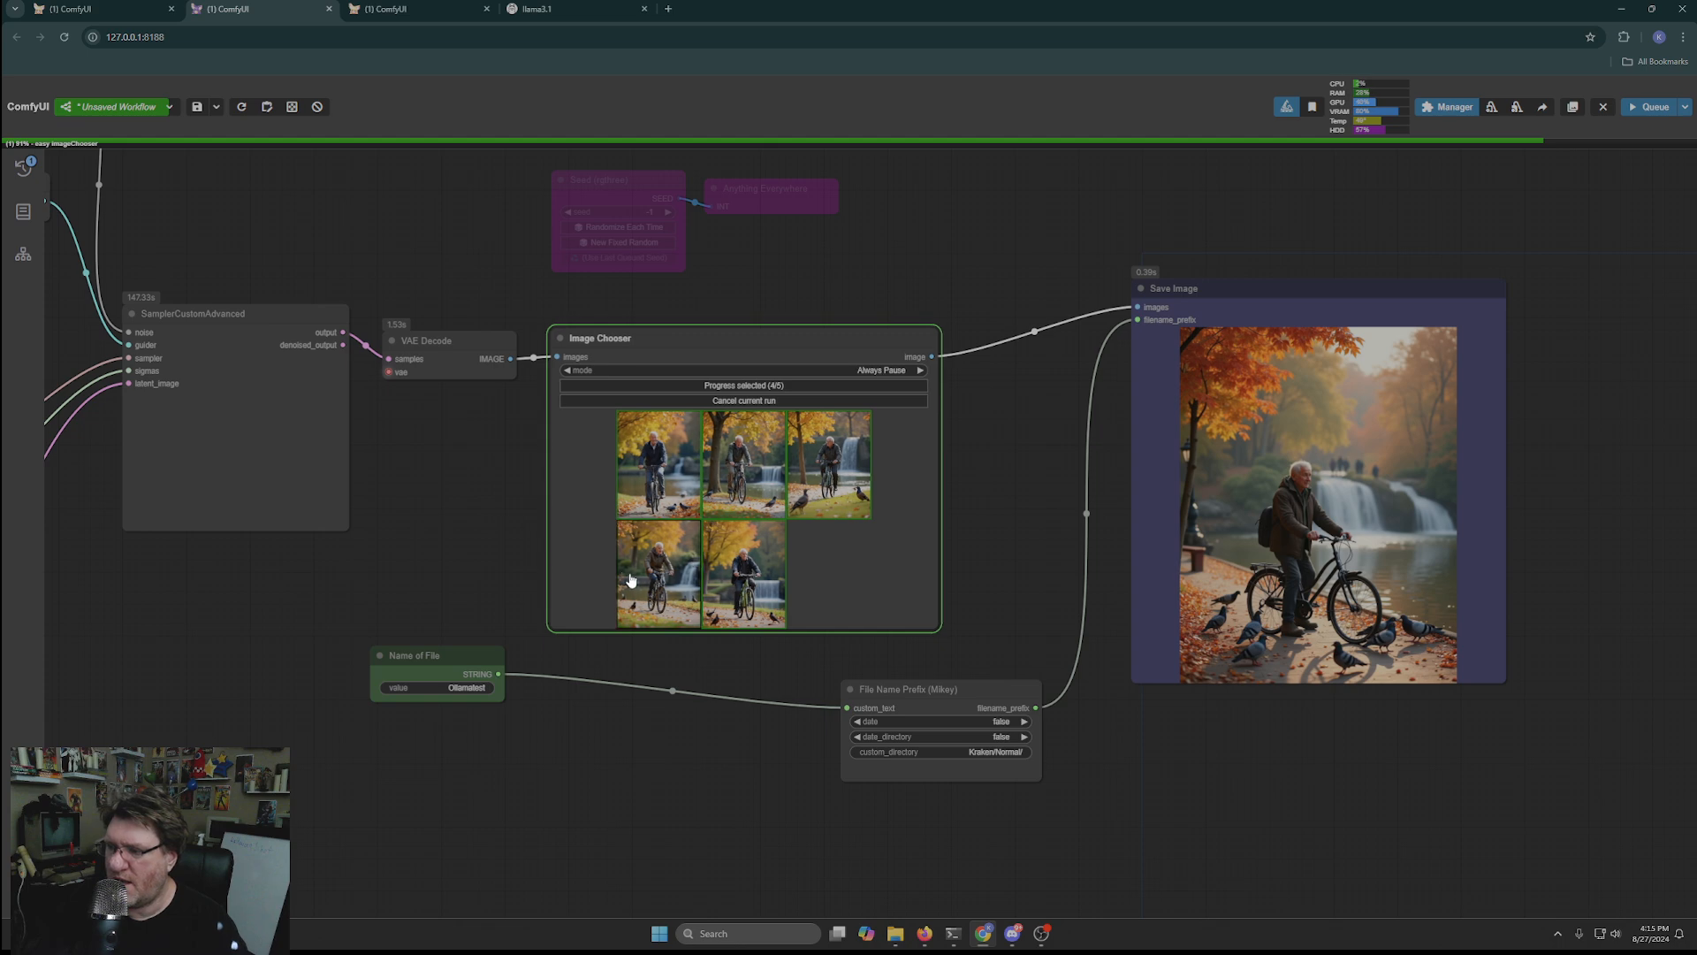
Step: Deselect all the selected images in the Image Chooser node
left_click(743, 579)
left_click(834, 483)
left_click(758, 480)
left_click(651, 480)
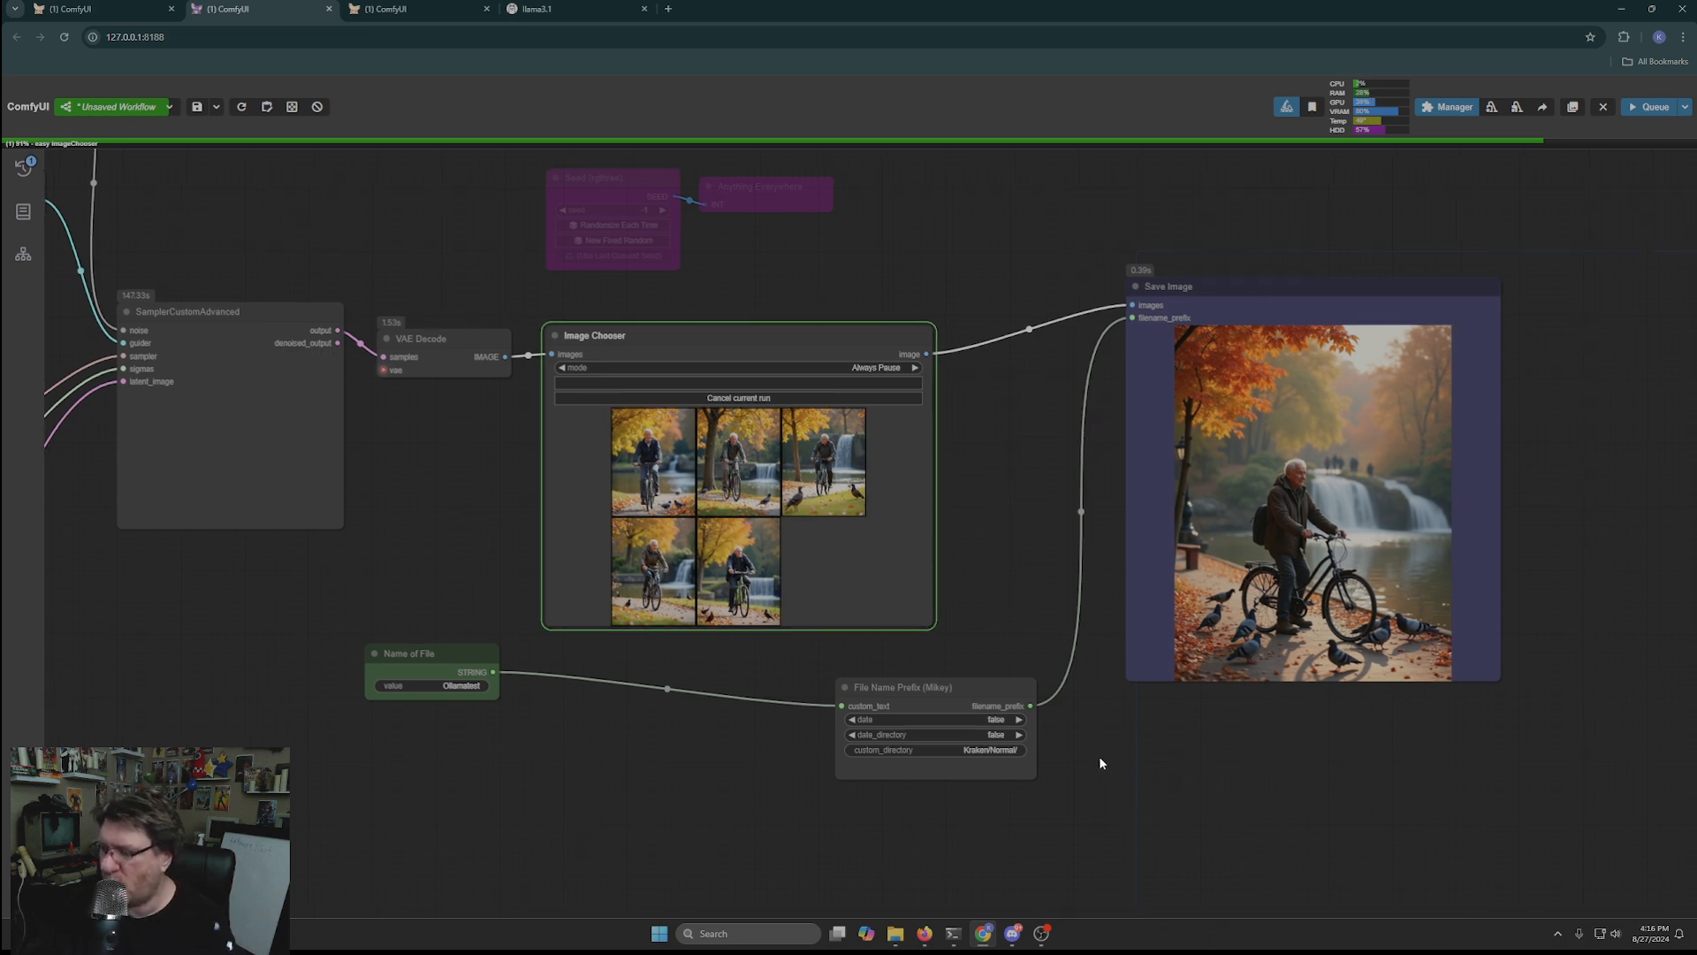
Step: Move the File Name Prefix (Mikey) node slightly left, closer to the Name of File node
left_click_drag(1100, 756, 882, 581)
left_click_drag(697, 510, 638, 511)
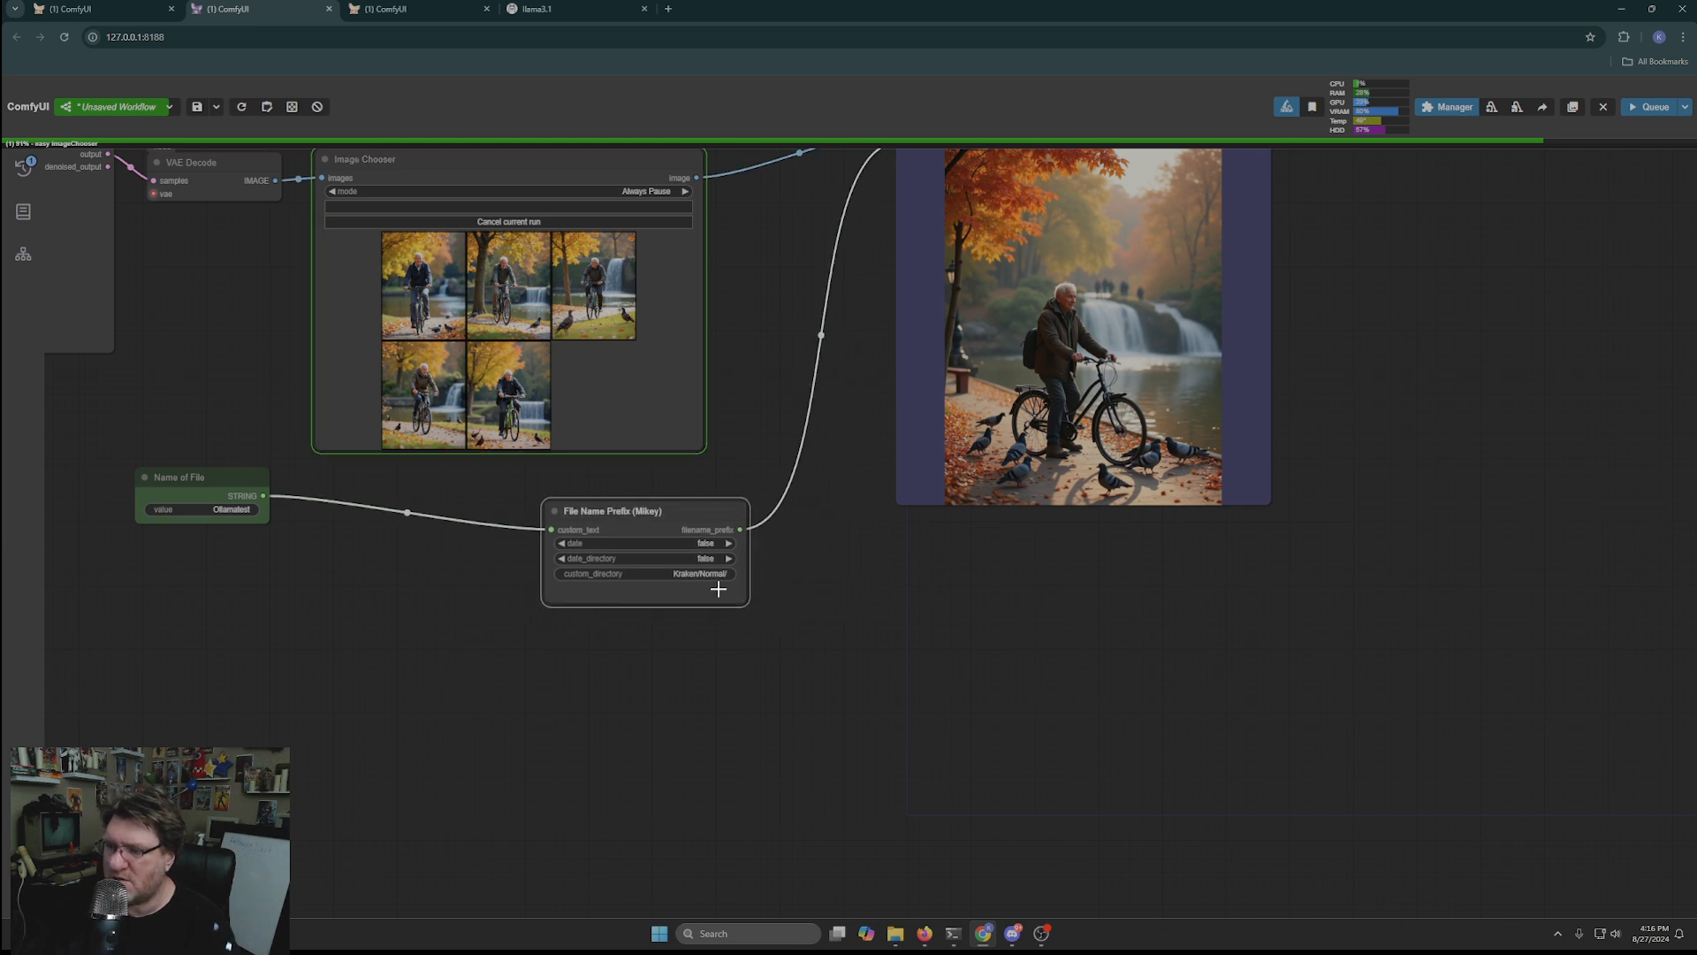
left_click_drag(774, 636, 878, 612)
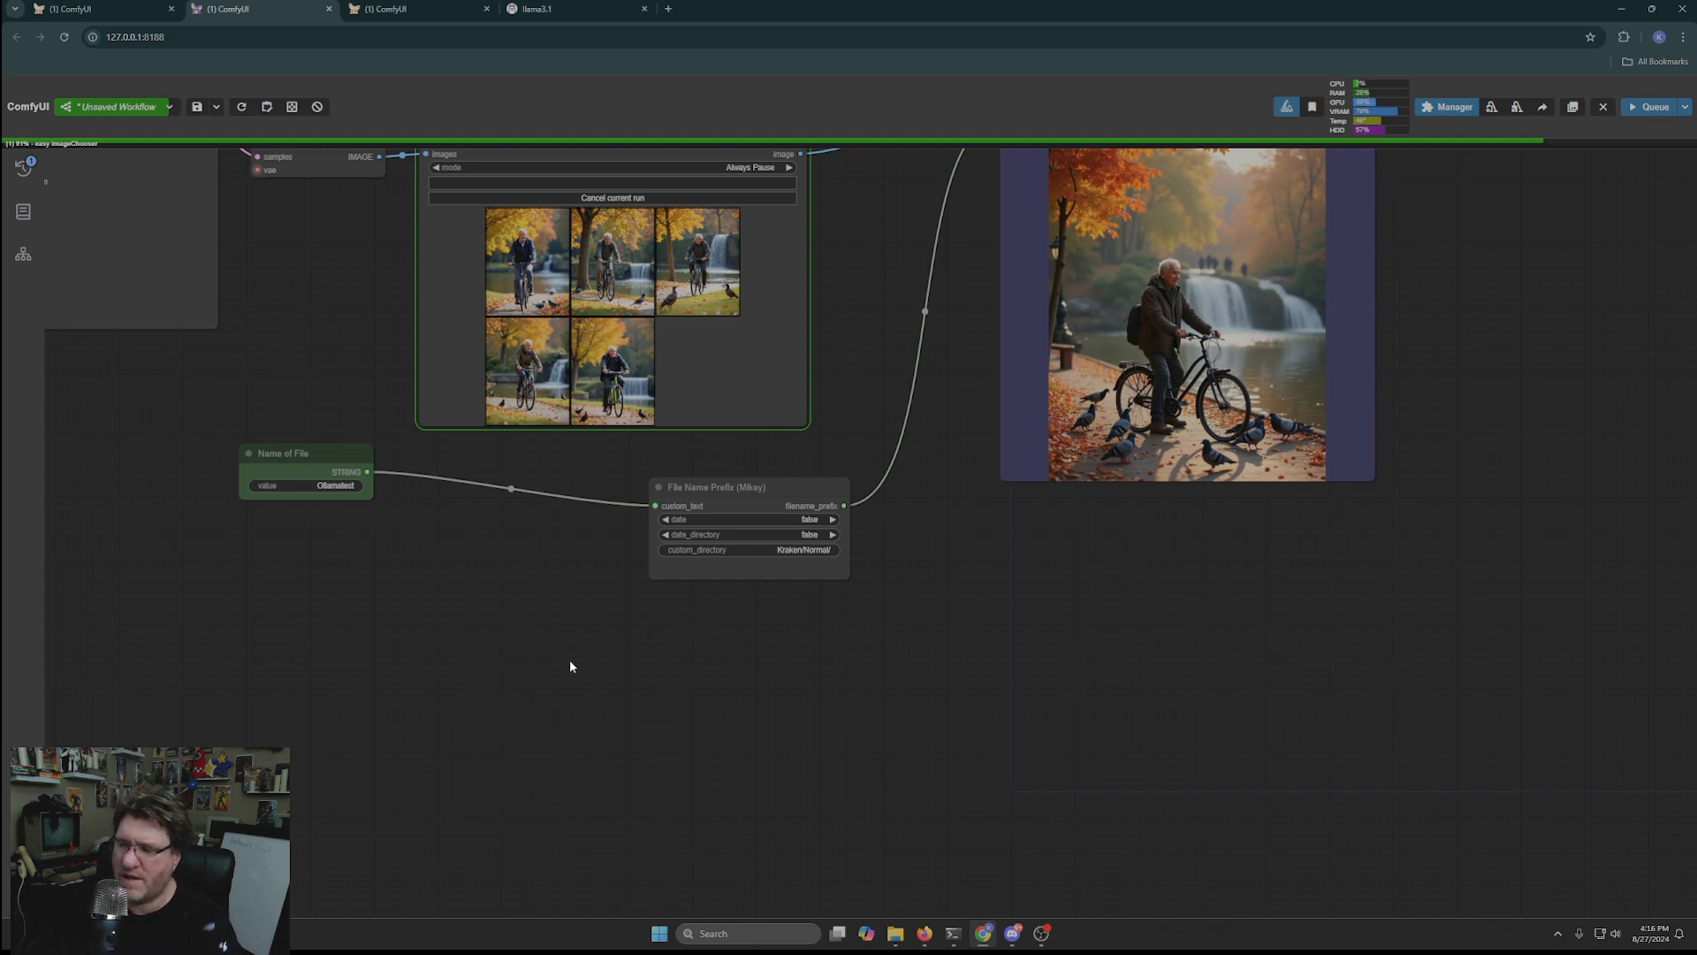
Step: Move the bypassed Lora Loader Stack (rgthree) node slightly up and left, and turn off its bypass
scroll(596, 664, "down", 3)
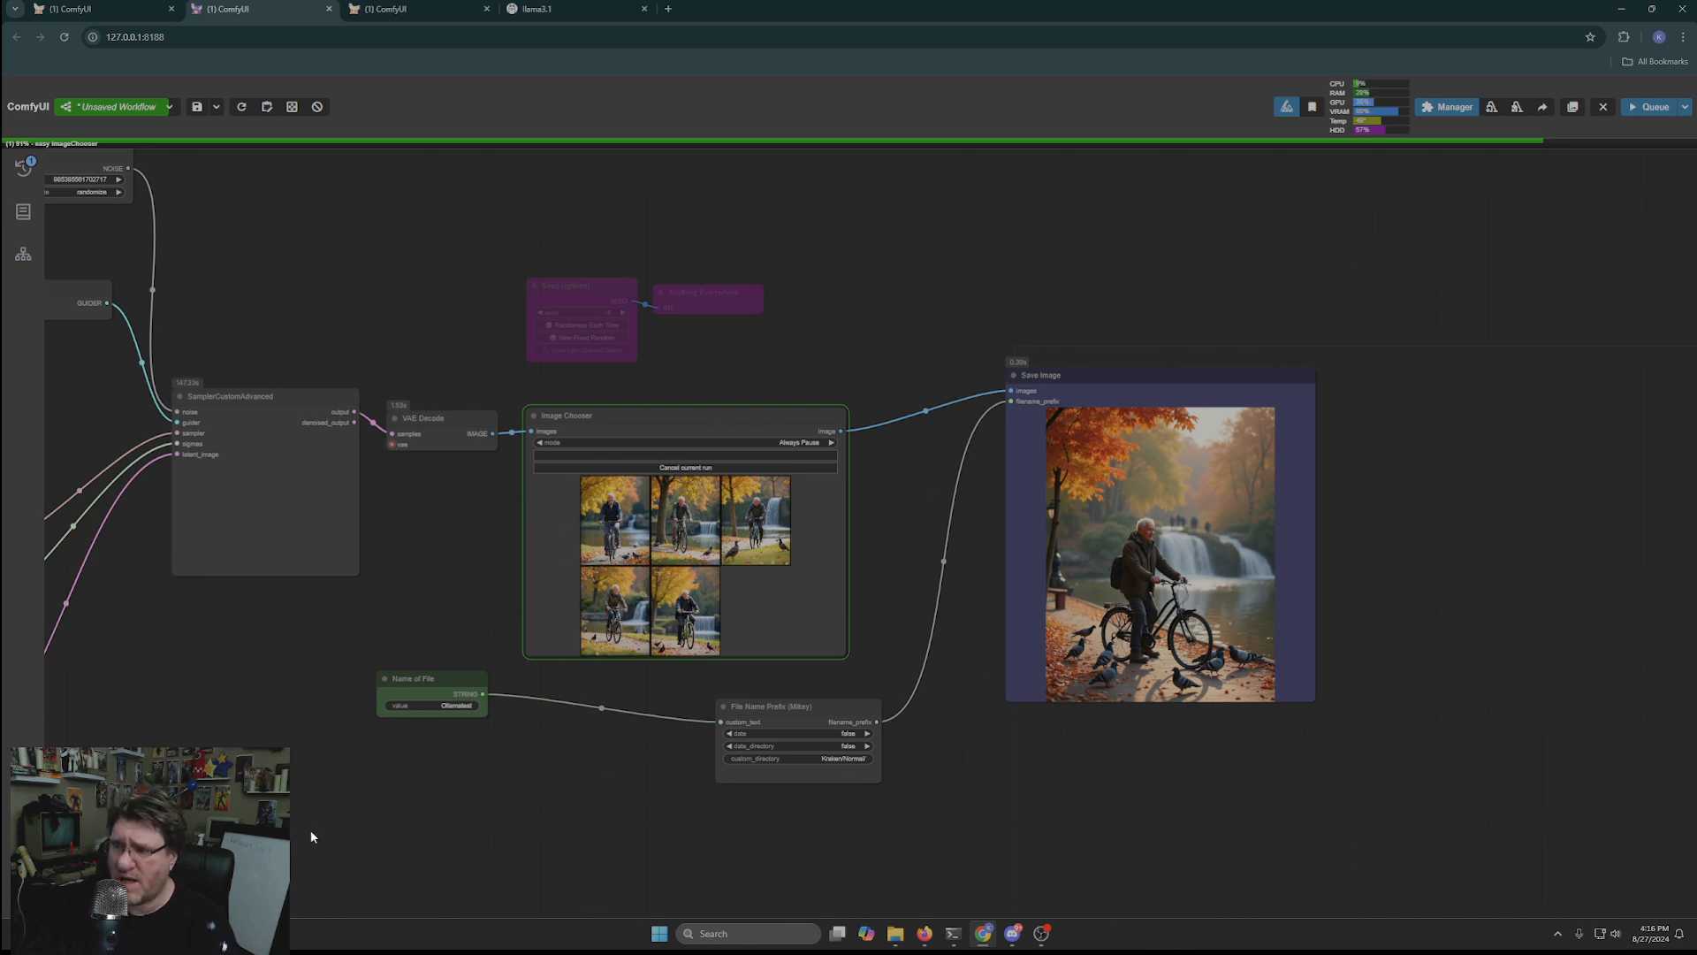
left_click_drag(330, 736, 969, 566)
scroll(605, 672, "down", 1)
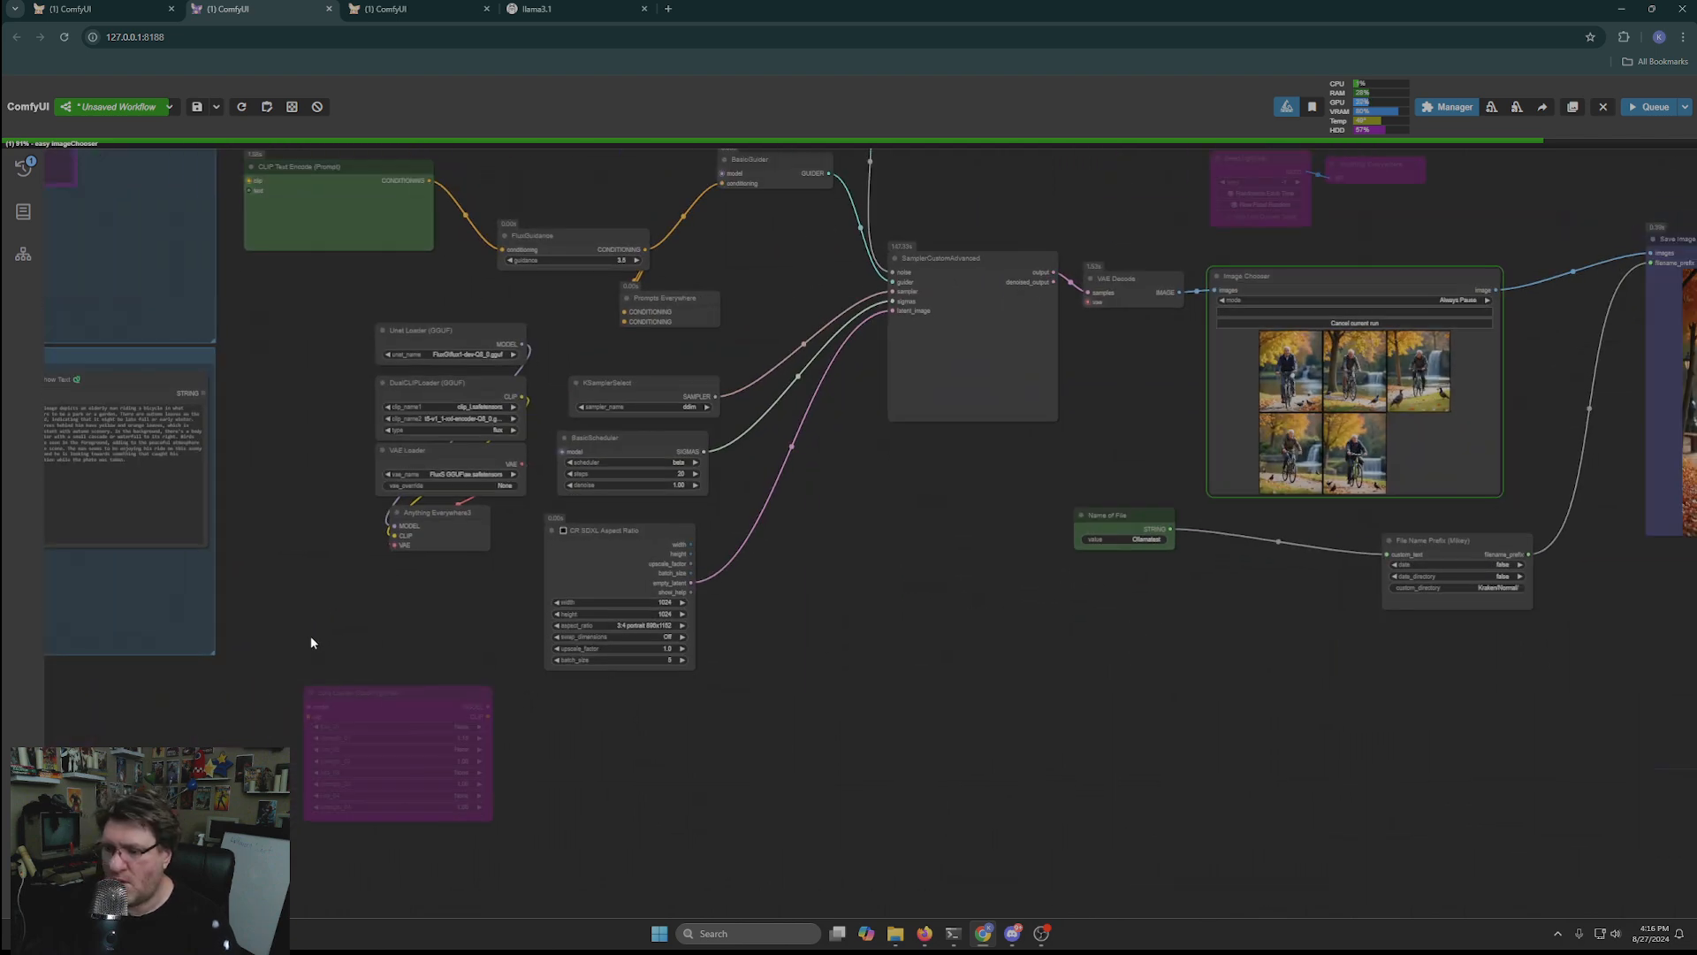
left_click_drag(310, 642, 621, 499)
left_click_drag(663, 557, 598, 500)
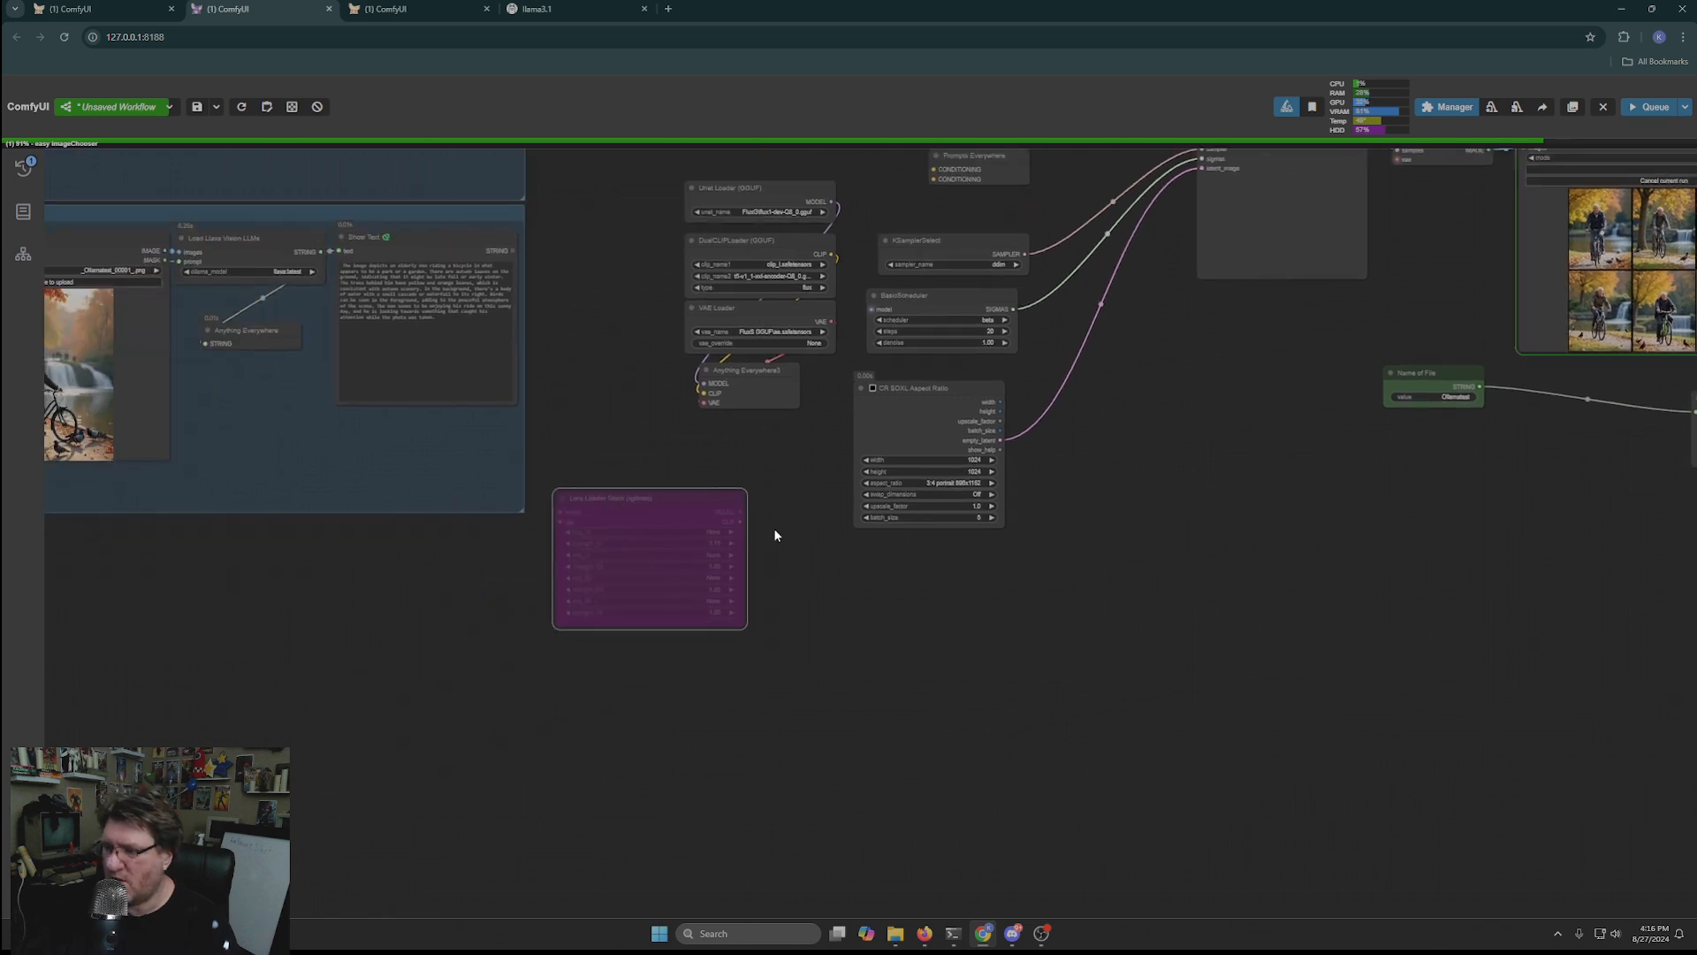
key("ctrl+b")
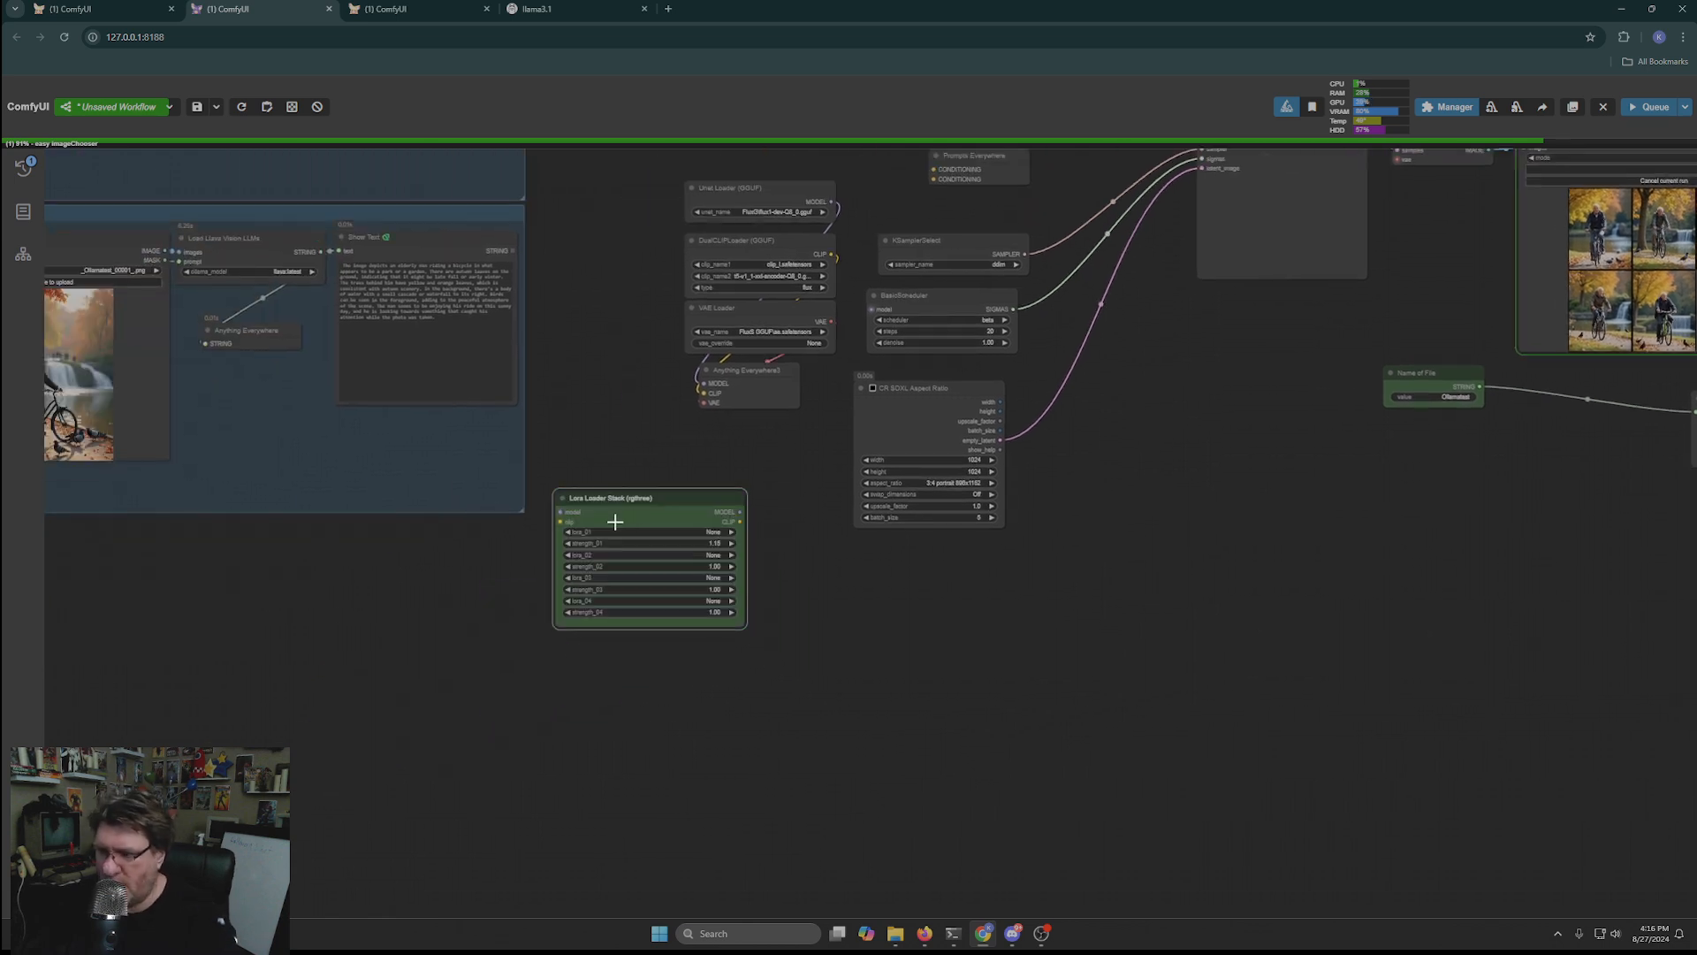
Step: Connect the Lora Loader Stack's CLIP output to CLIP Text Encode and its MODEL output to both BasicGuider and BasicScheduler
left_click_drag(910, 634, 998, 909)
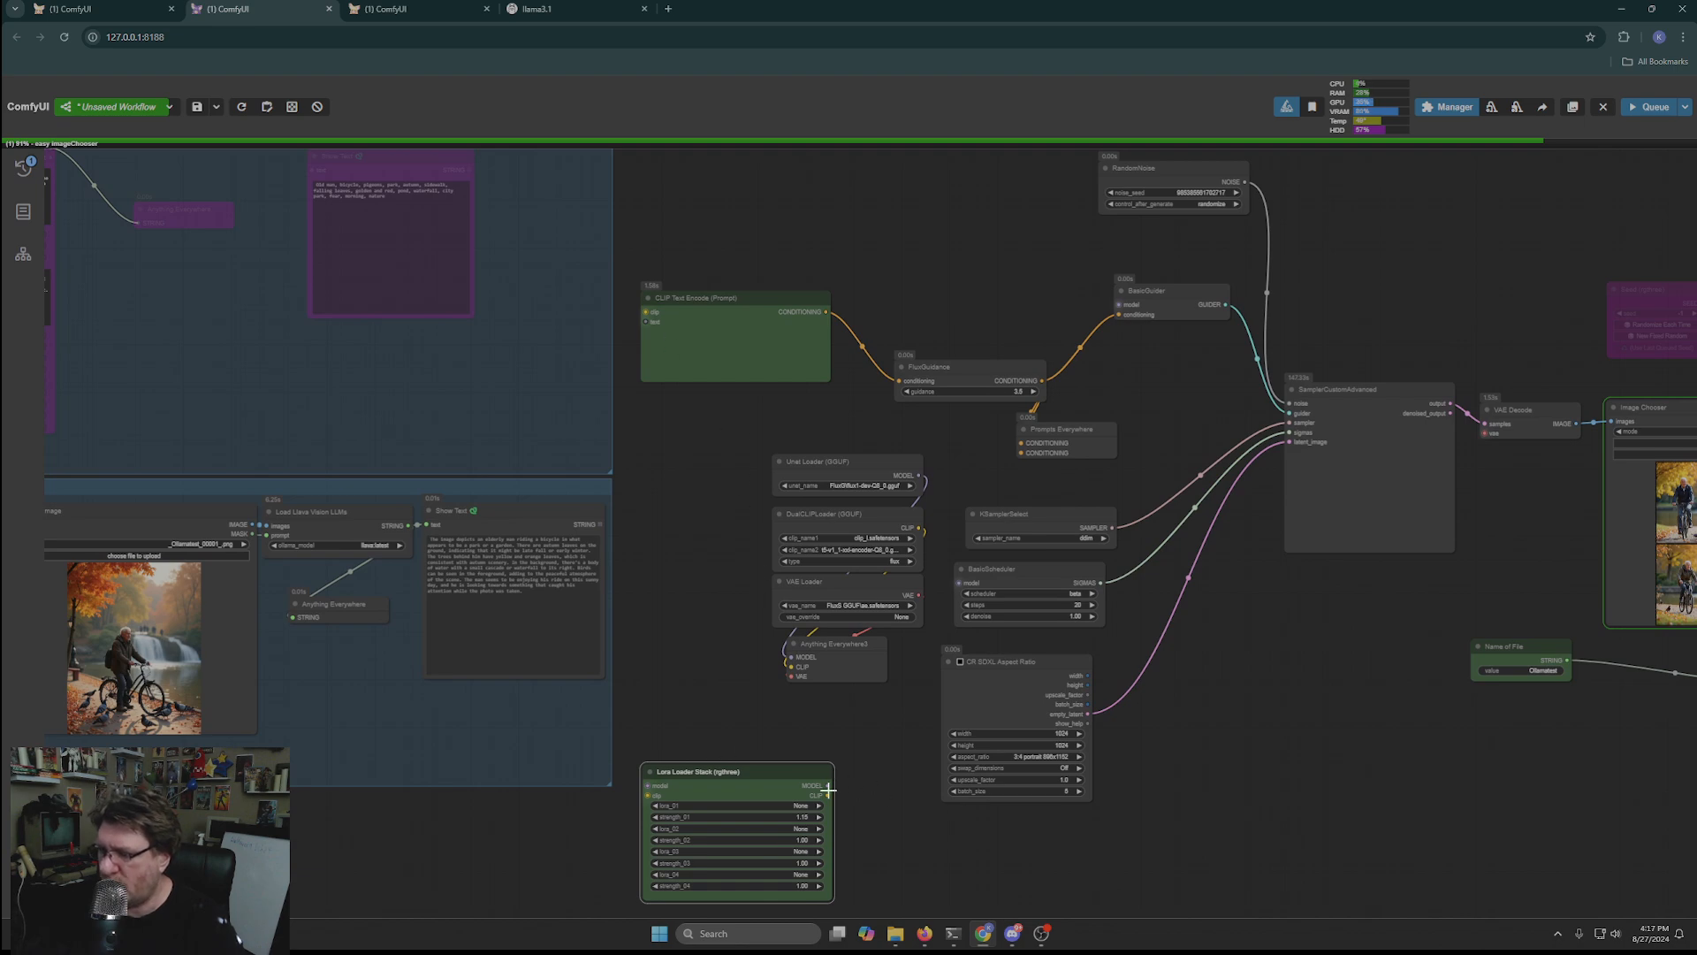
left_click_drag(827, 794, 650, 312)
left_click_drag(827, 786, 1119, 304)
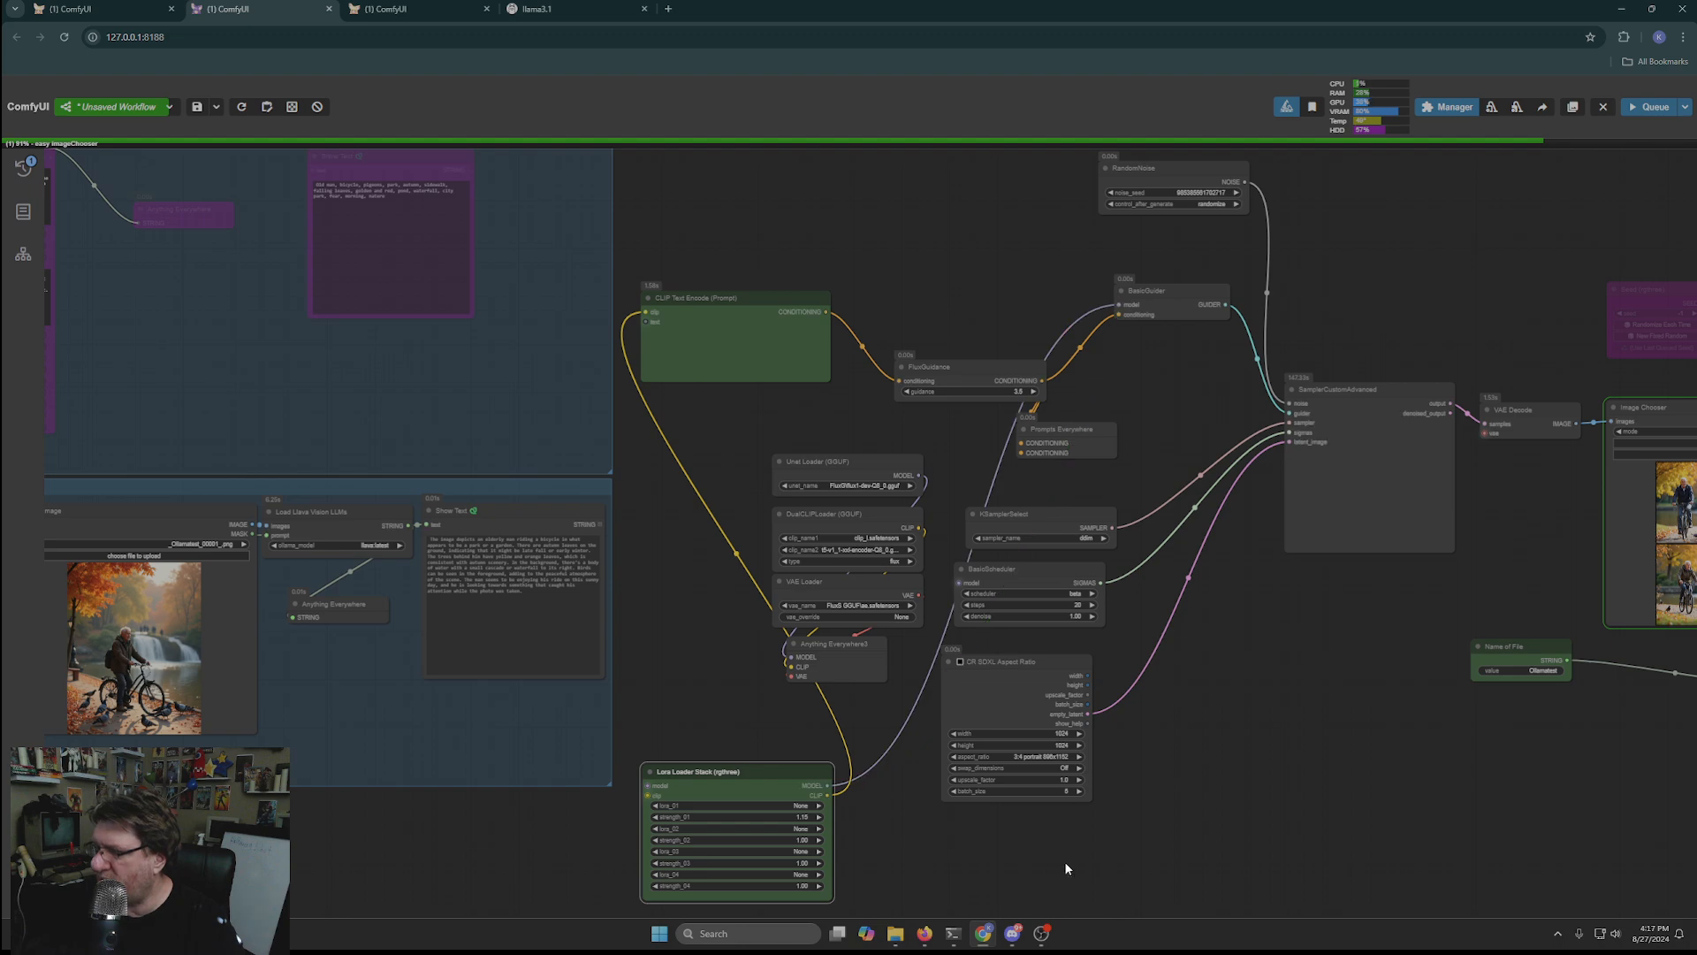
left_click_drag(829, 785, 958, 582)
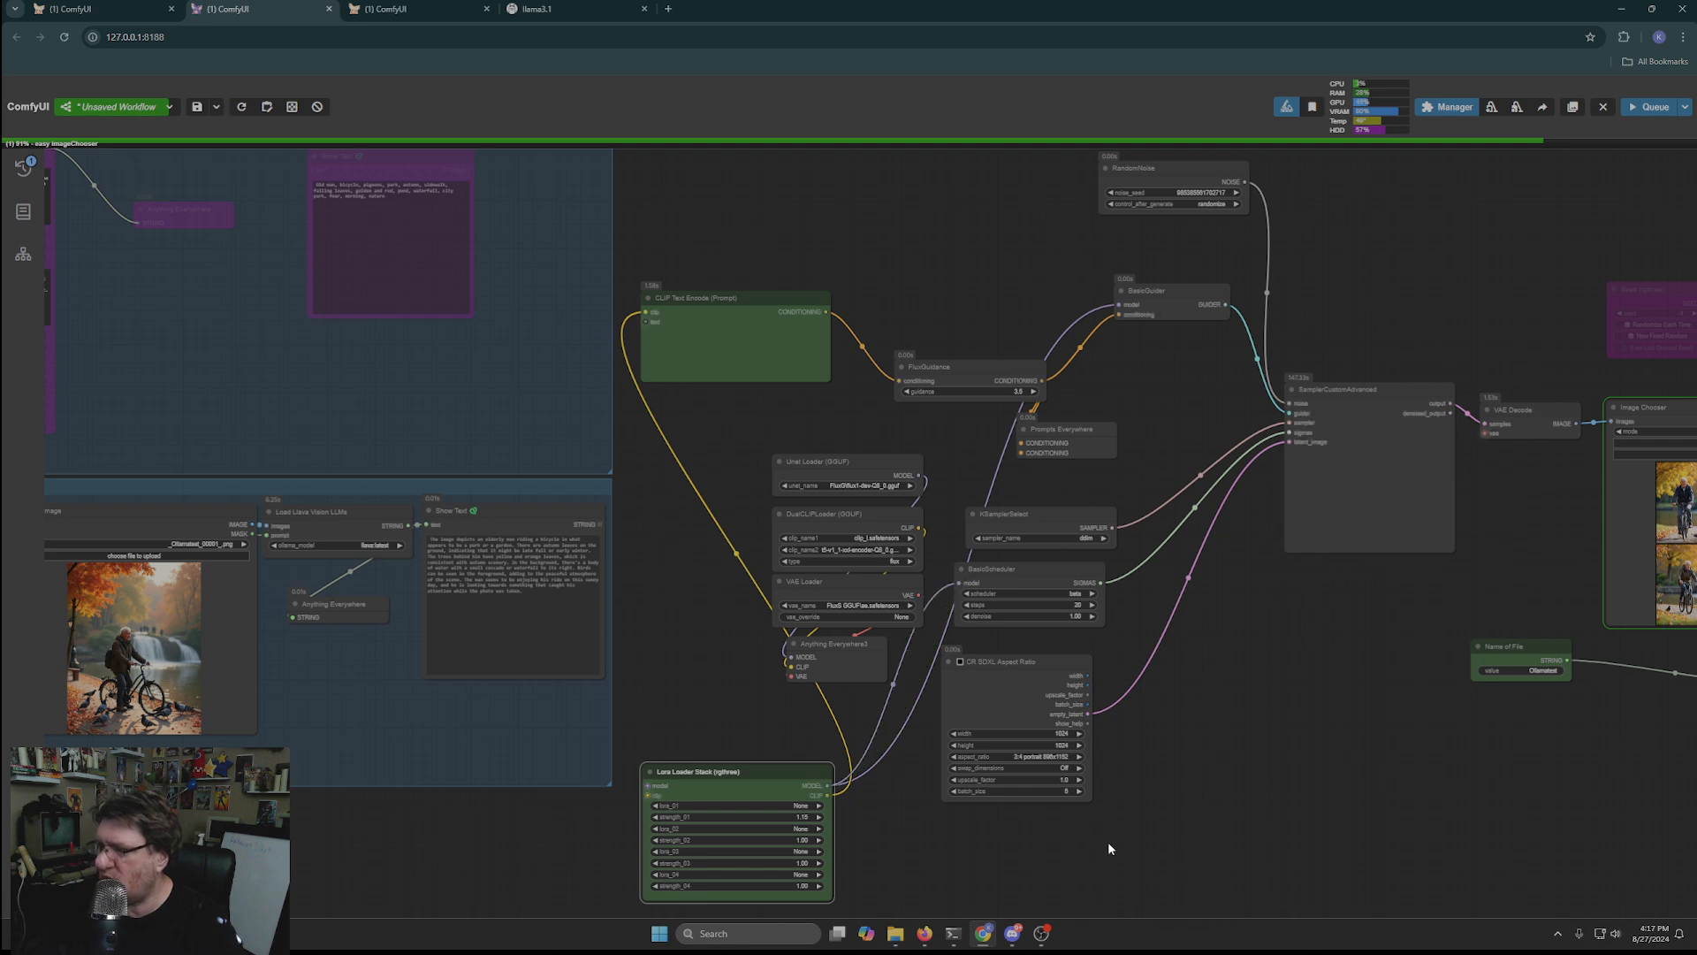
Step: Cancel the current run from the Image Chooser node and return to the Image to Prompt group
left_click_drag(1250, 784, 591, 739)
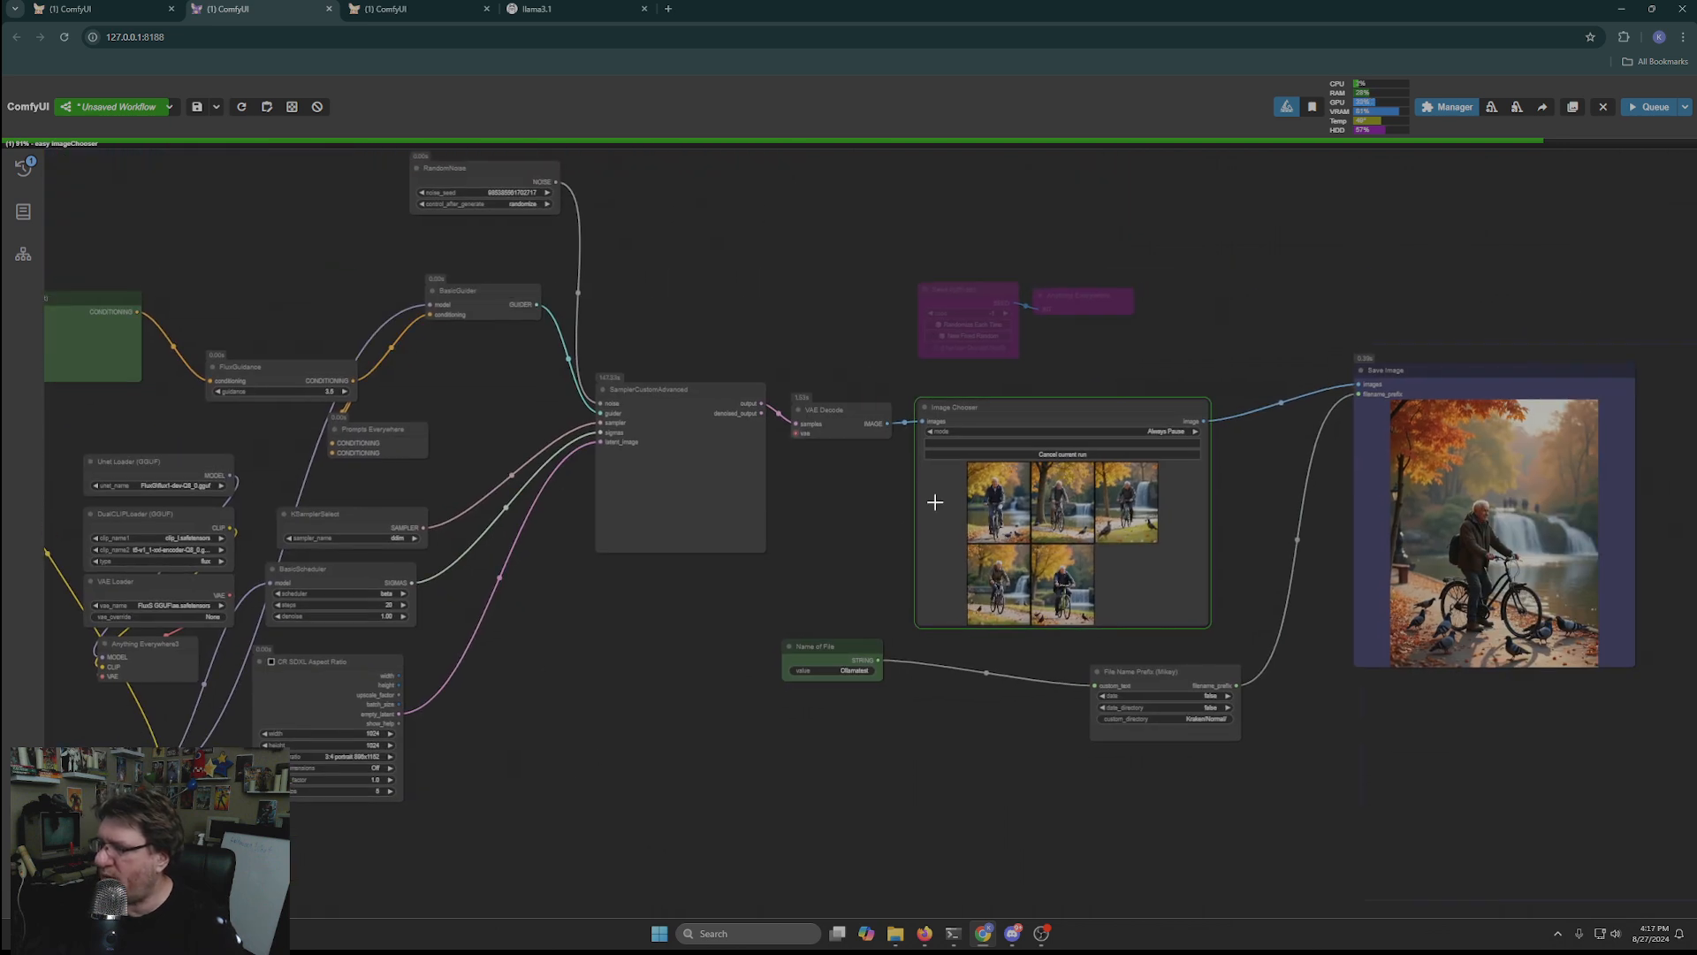
left_click(1038, 454)
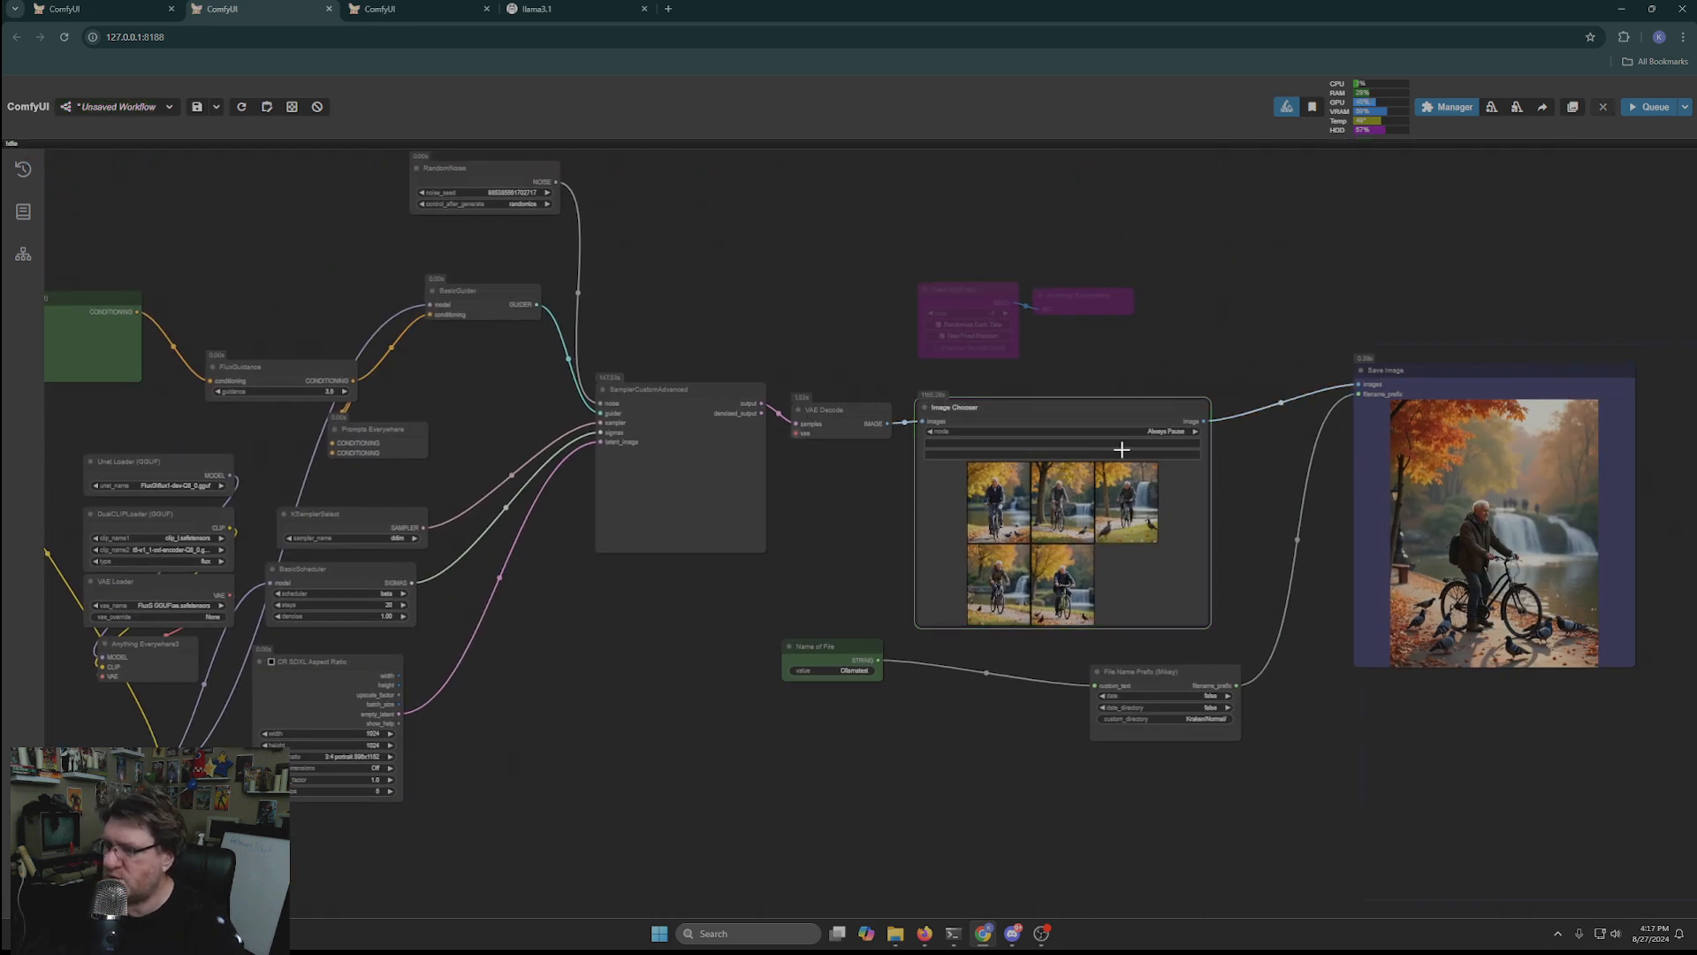
scroll(638, 809, "down", 4)
left_click_drag(614, 795, 1193, 693)
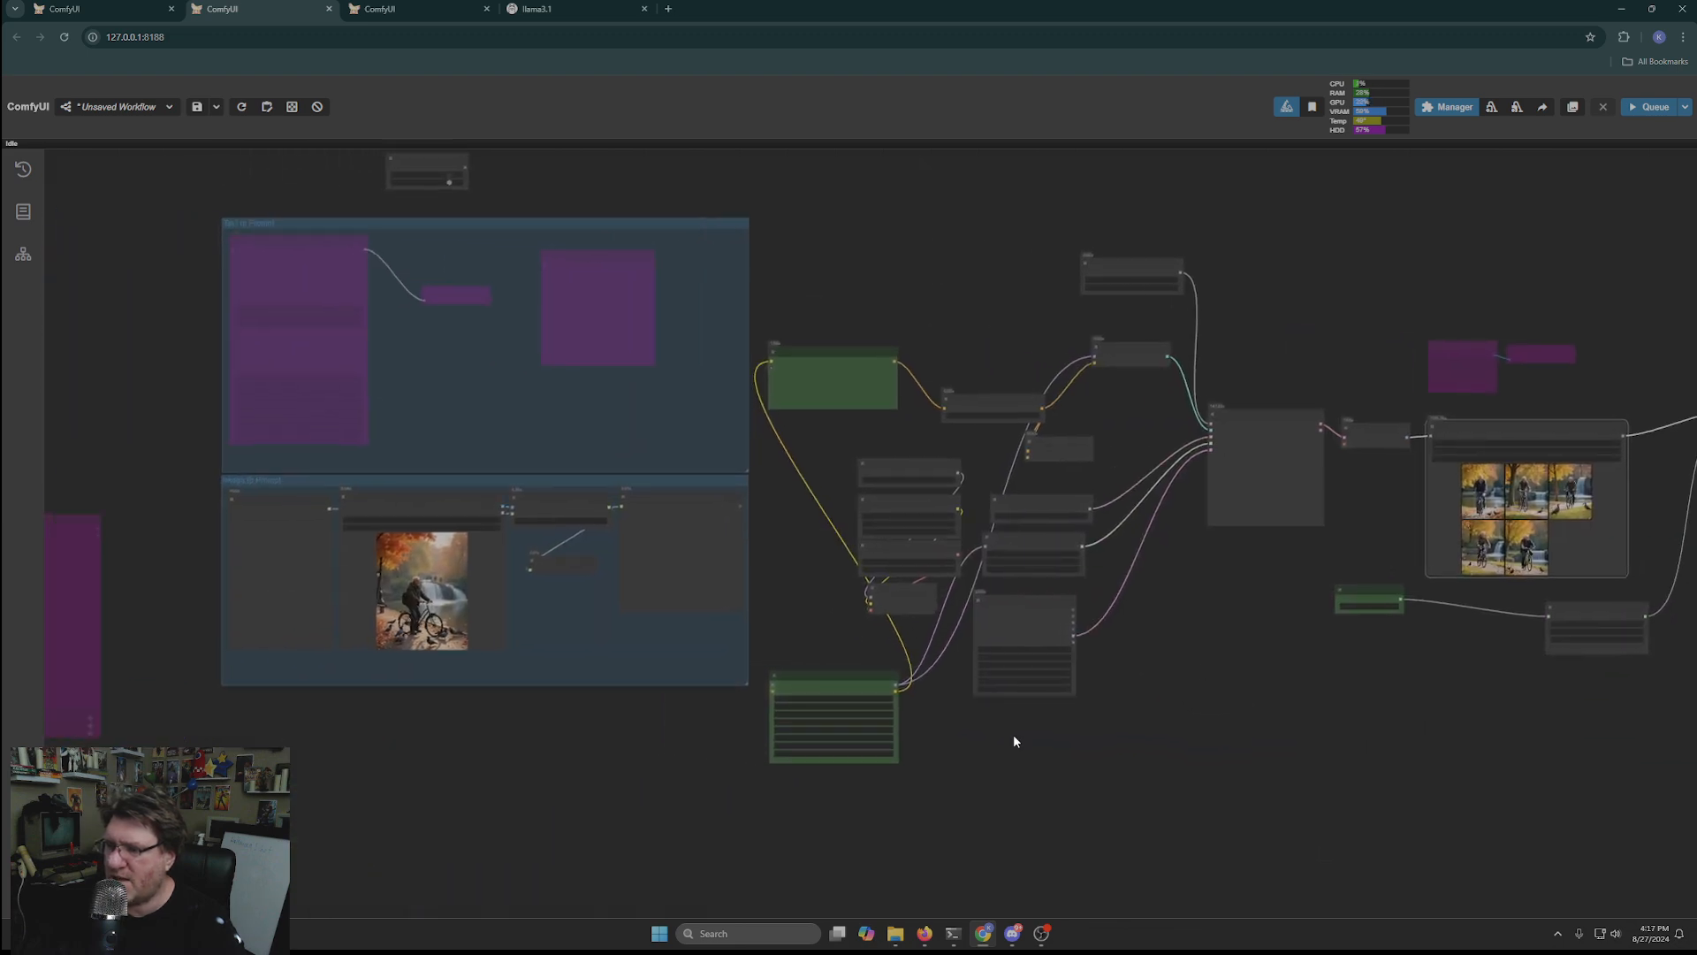
scroll(412, 672, "up", 7)
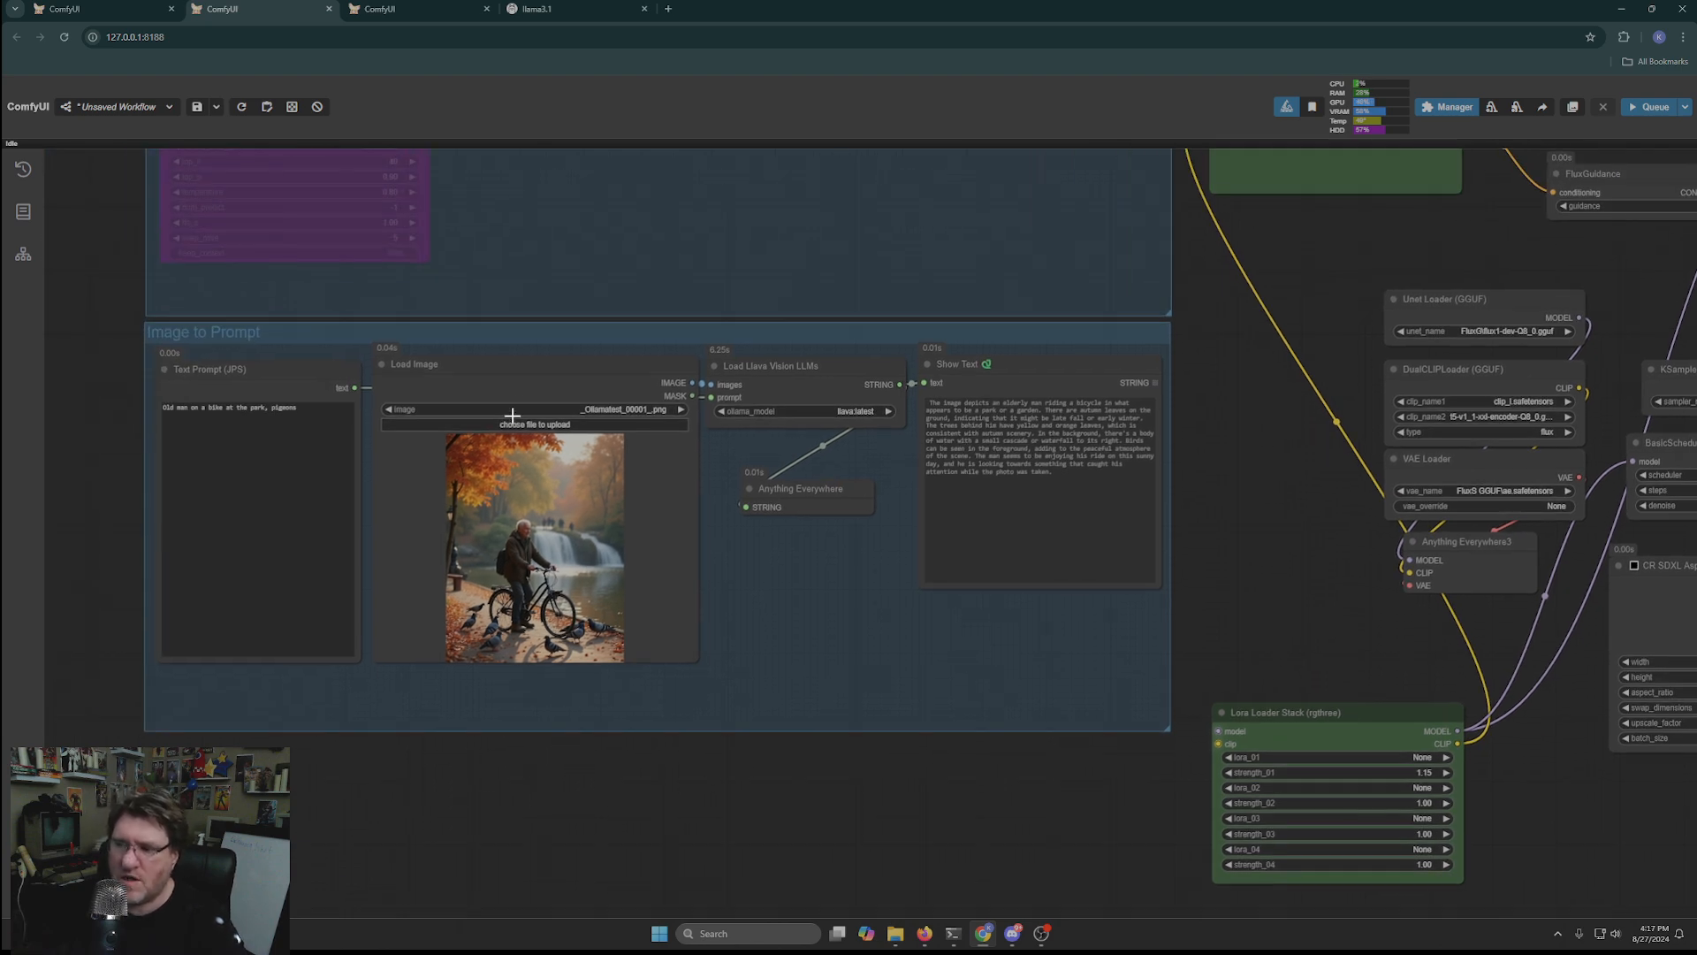
Step: Queue a run of the workflow with the Image to Prompt group supplying the prompt from the loaded bicycle image
scroll(517, 519, "up", 6)
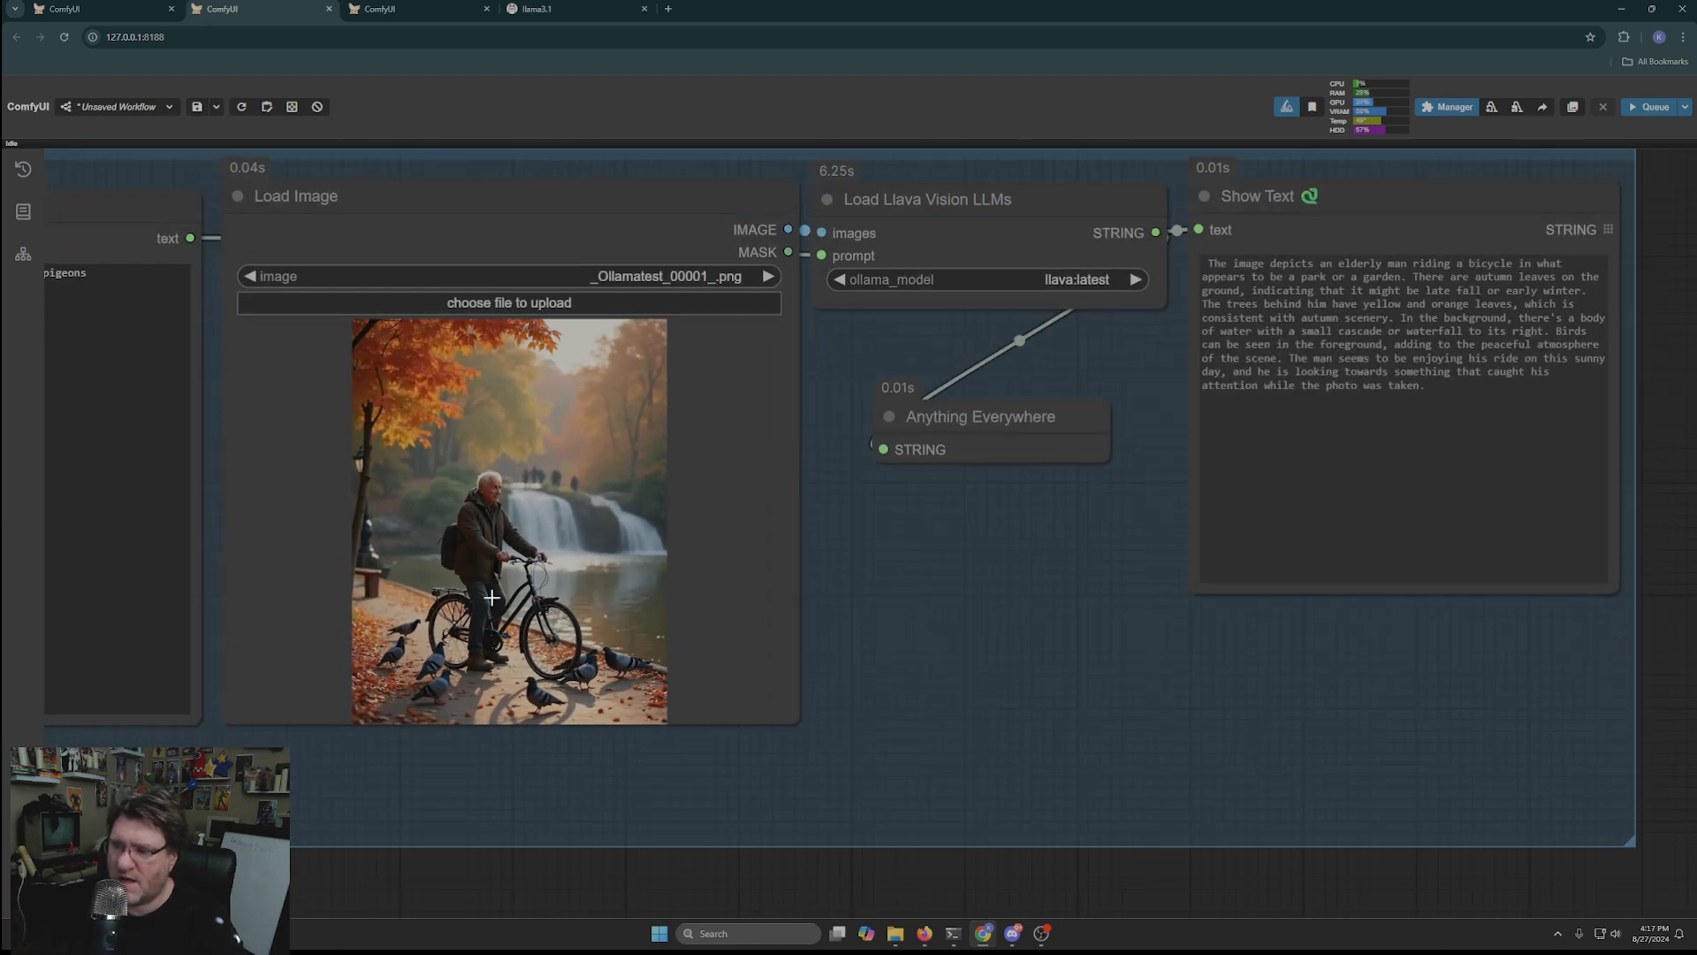
scroll(494, 515, "down", 5)
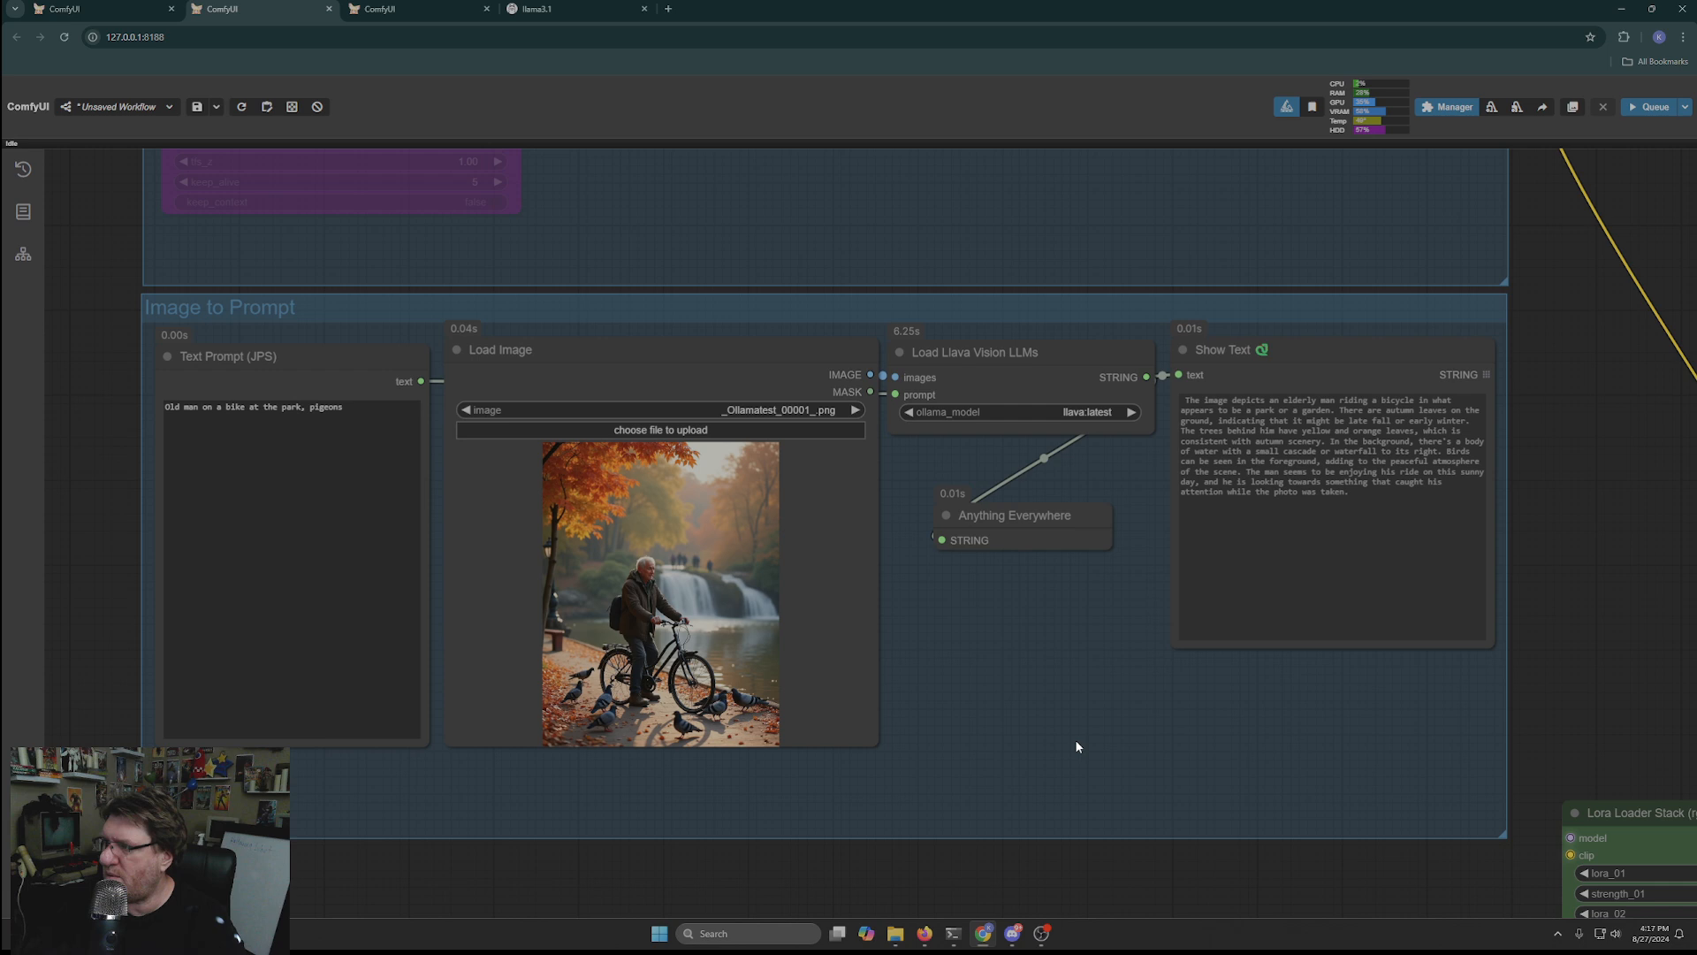
left_click(1649, 107)
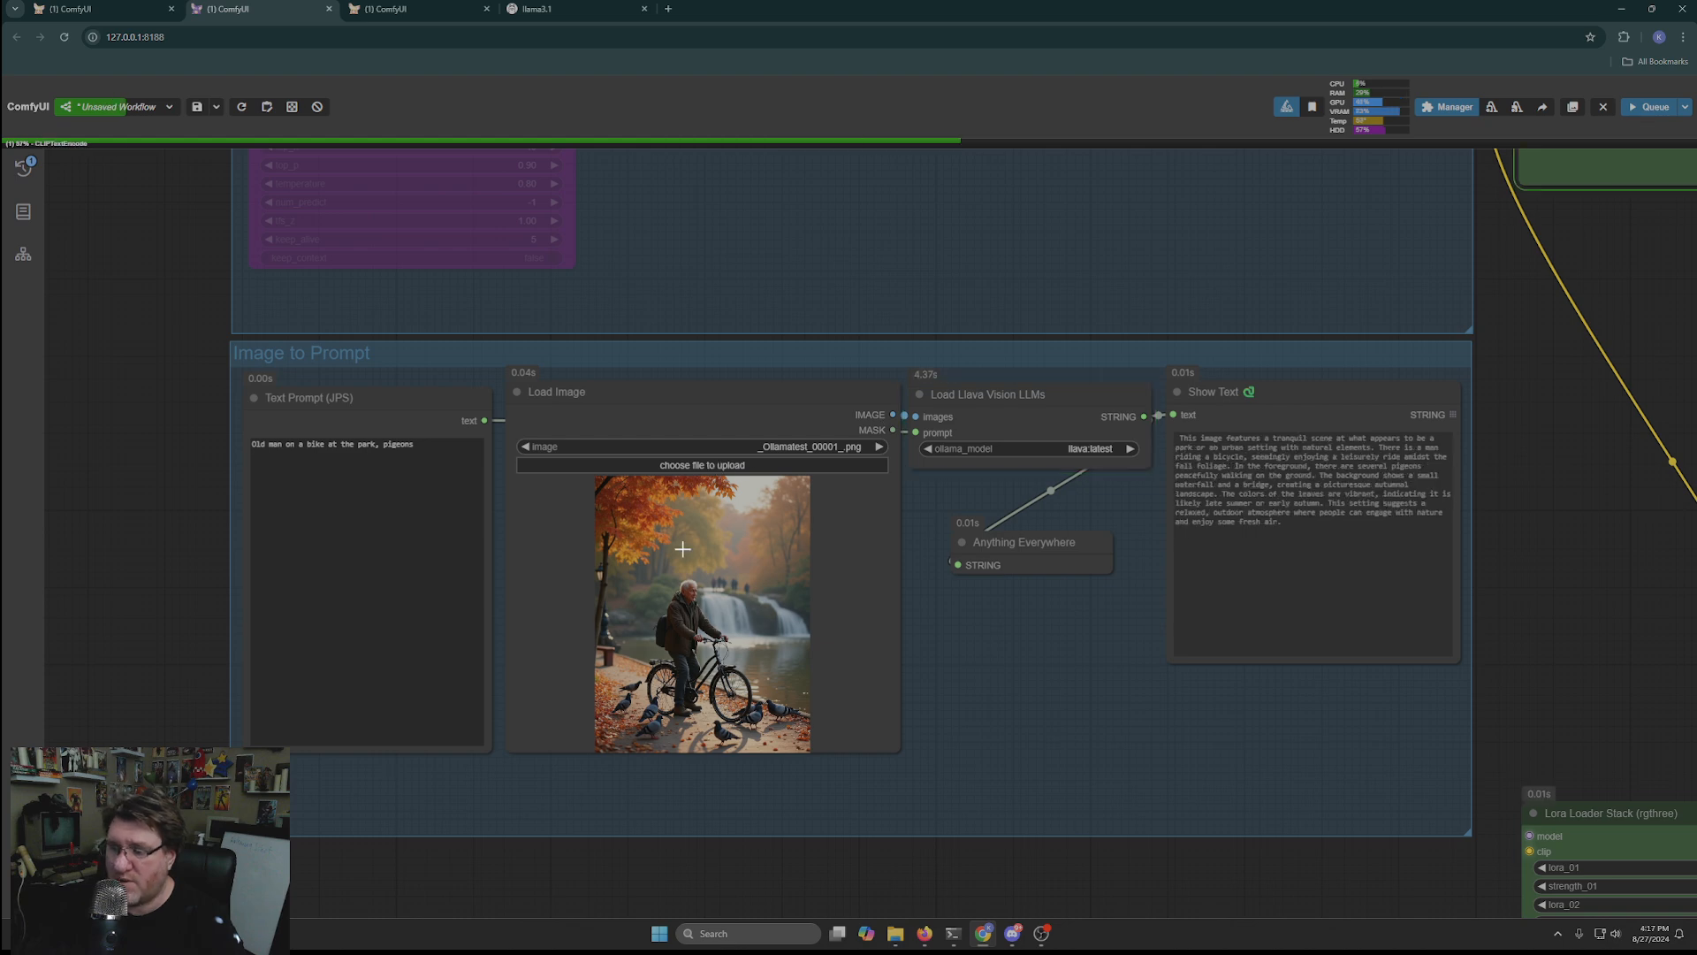
Step: Review the text prompt, the loaded image and the generated description in Show Text within the Image to Prompt group
left_click(444, 446)
key("ctrl+a")
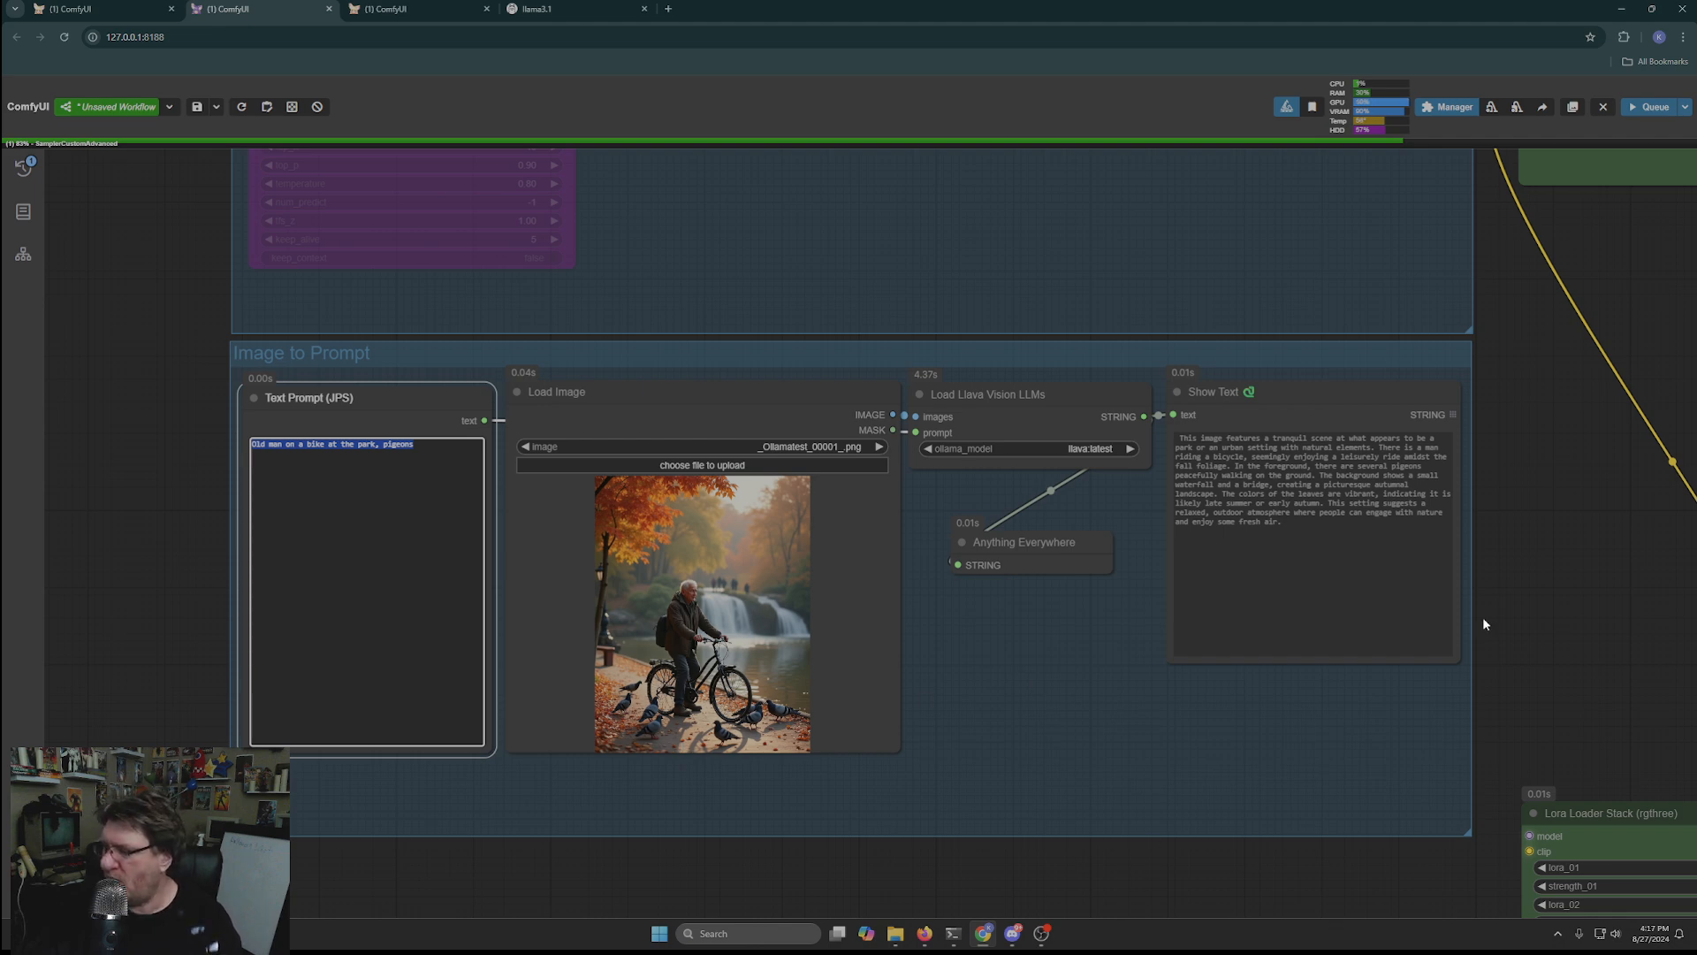
left_click_drag(1482, 623, 855, 703)
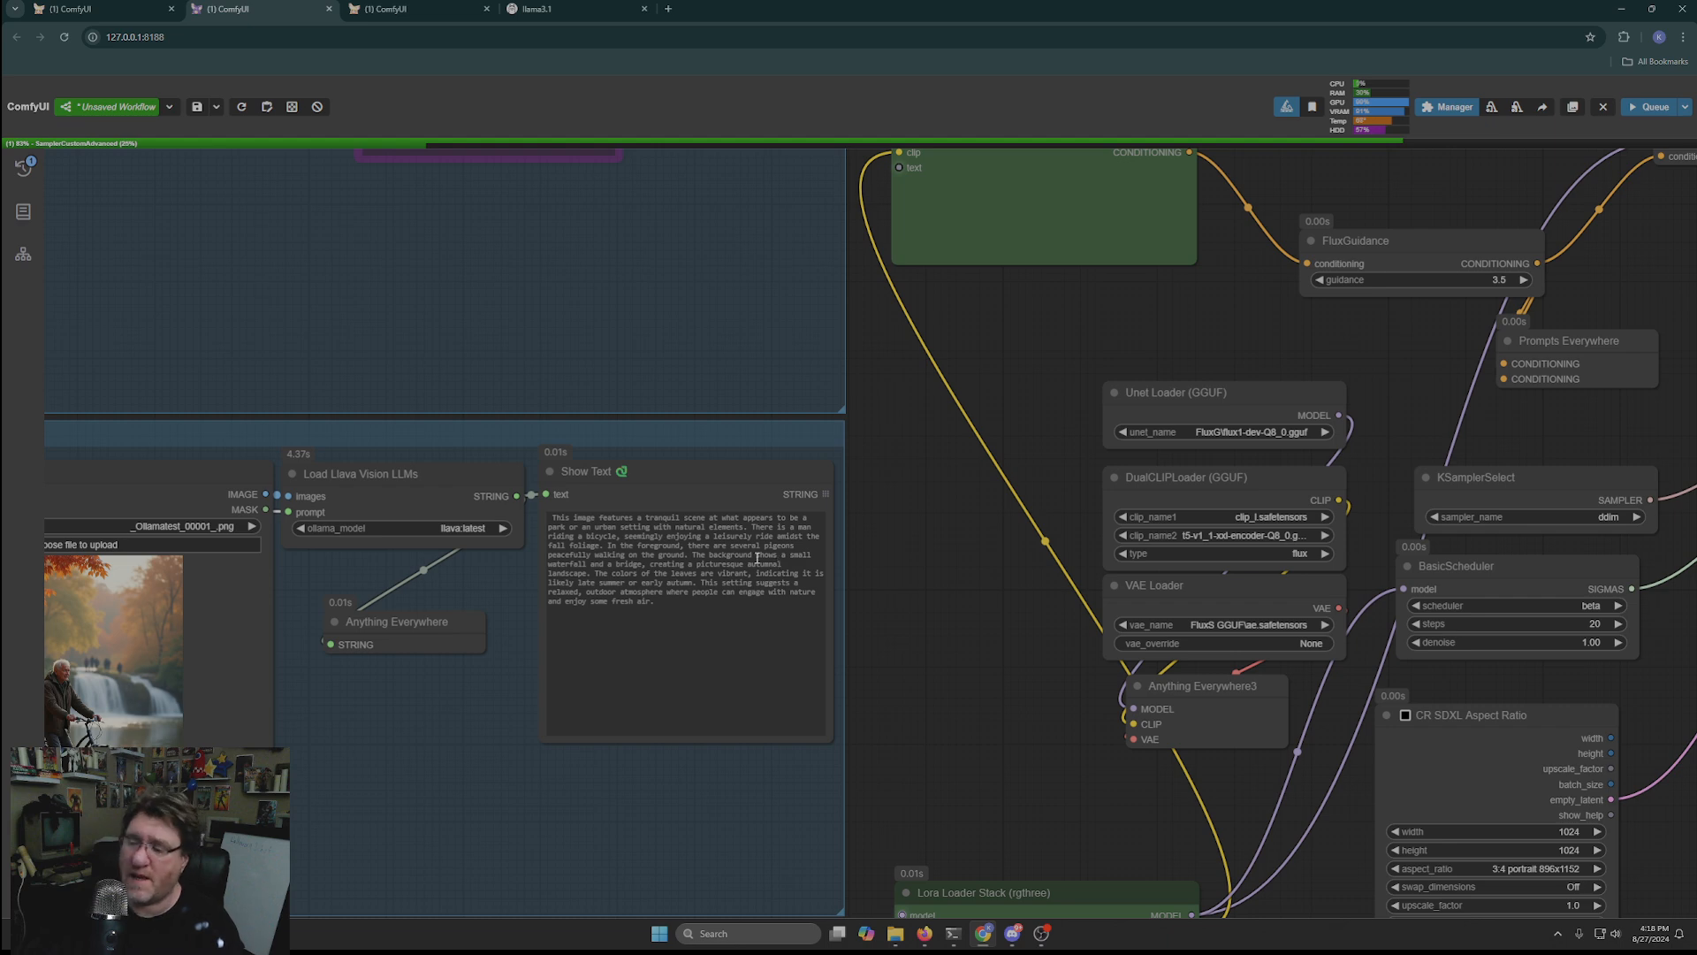
left_click_drag(788, 563, 755, 564)
scroll(848, 575, "up", 6)
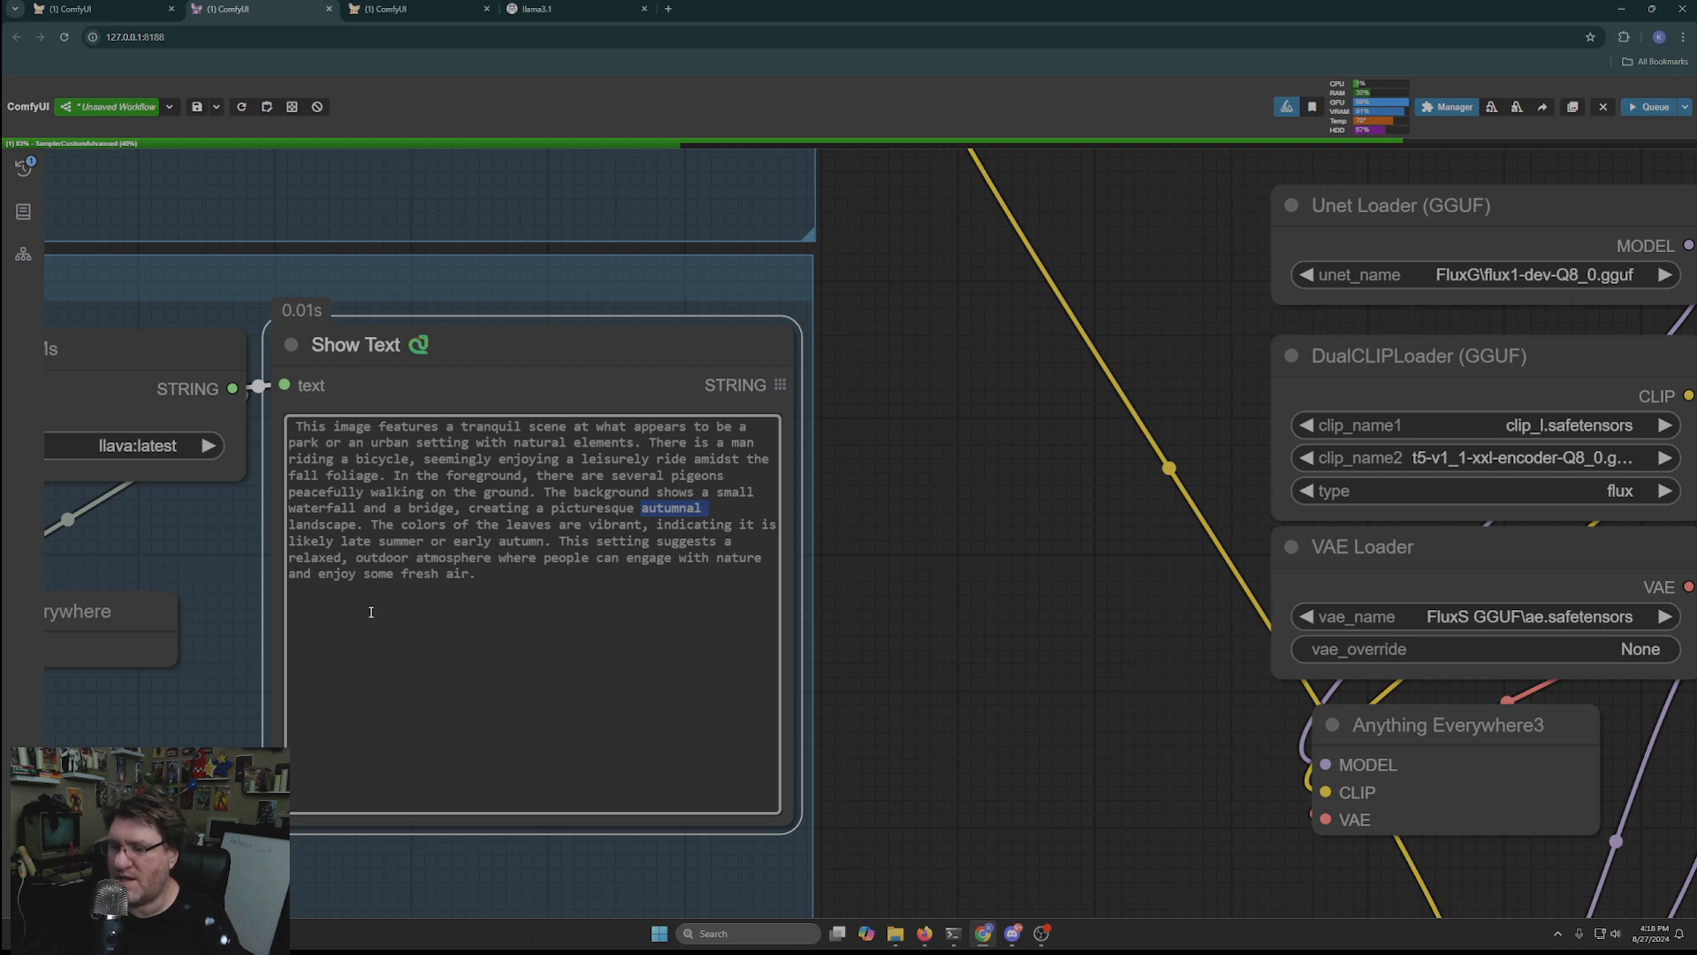
scroll(788, 587, "down", 8)
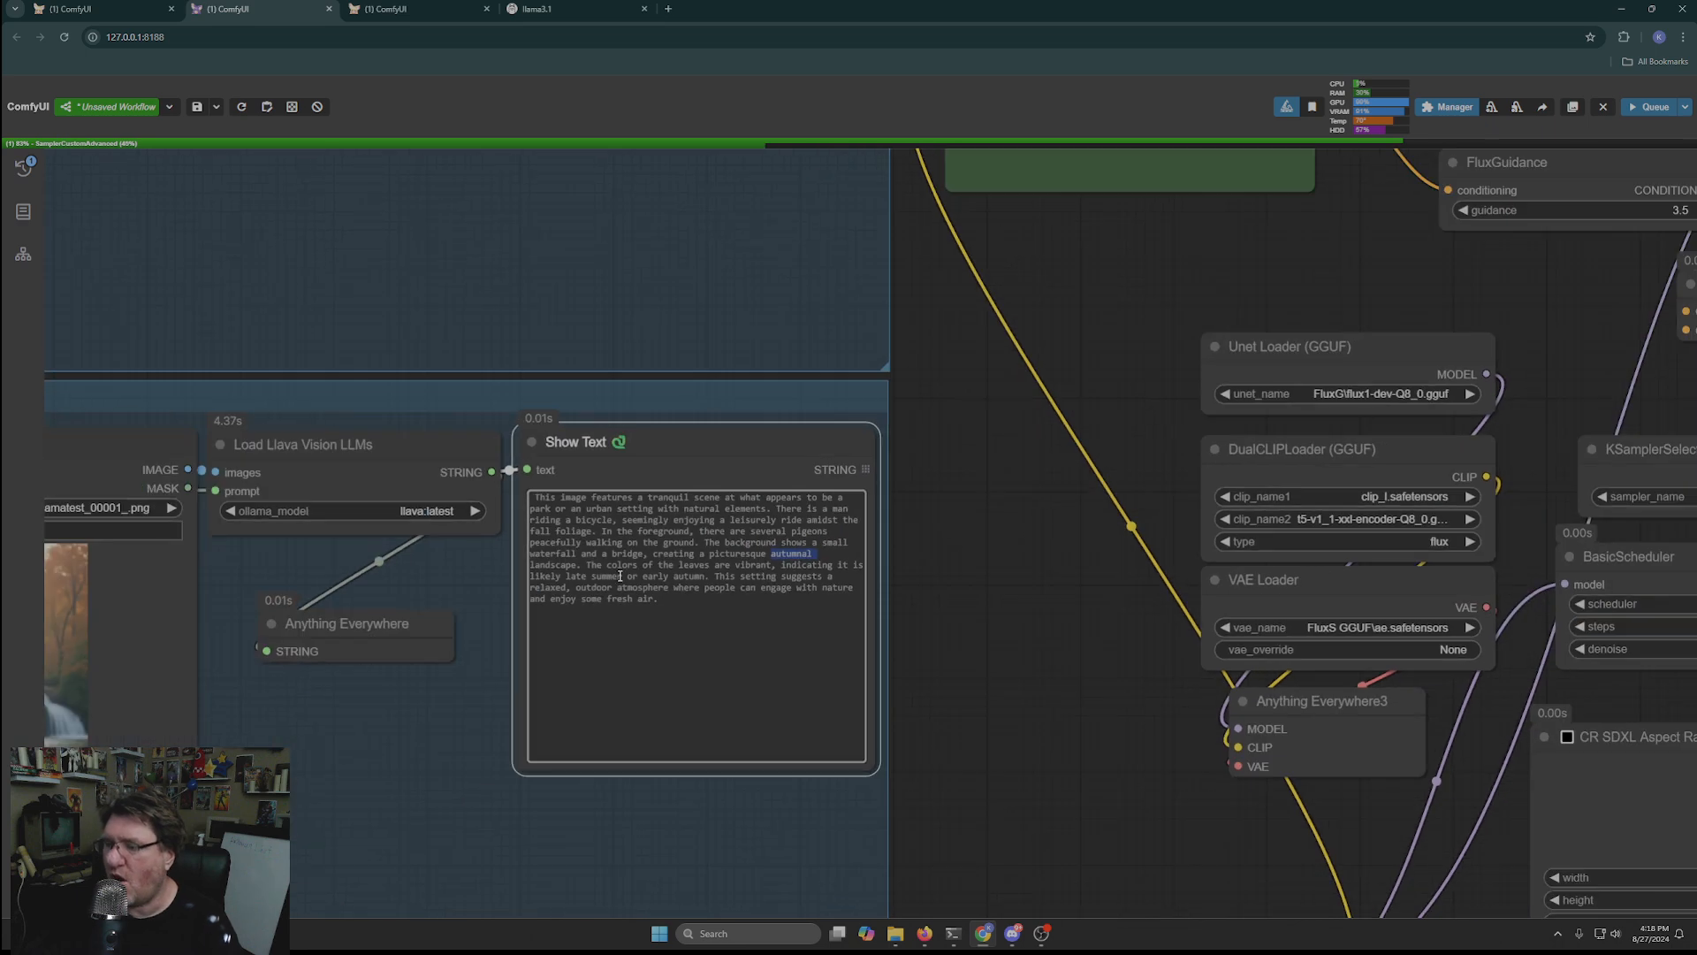
scroll(993, 702, "up", 2)
left_click_drag(998, 779, 1294, 479)
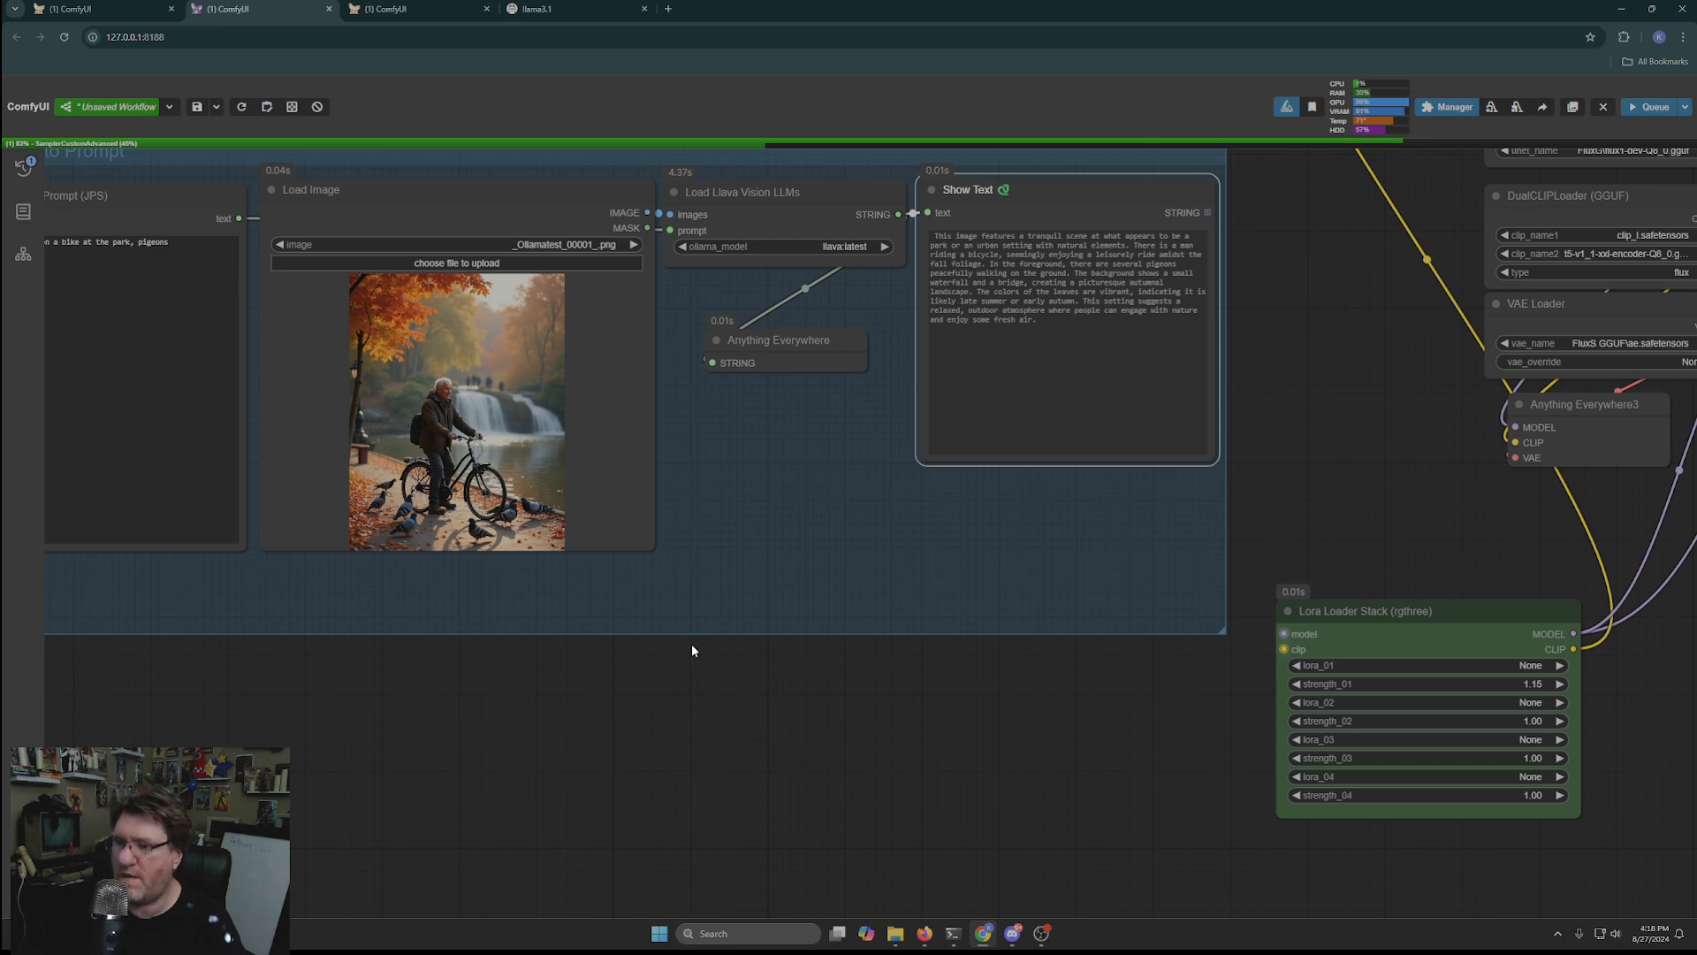
left_click_drag(365, 701, 753, 786)
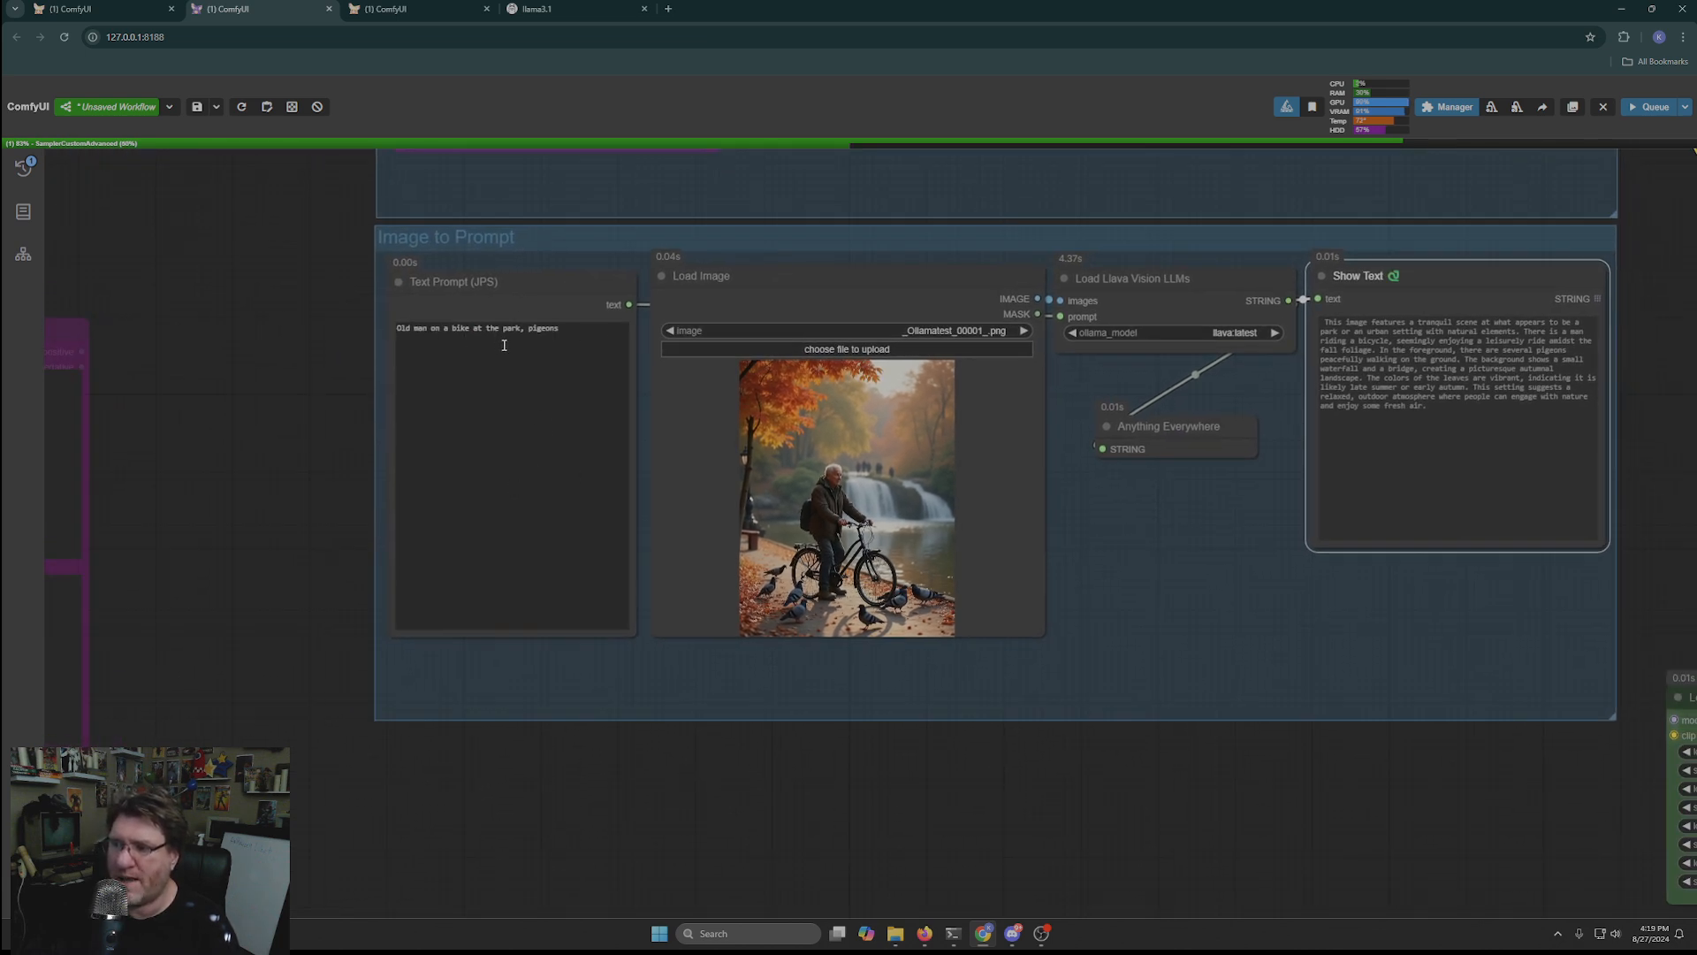
left_click_drag(958, 827, 608, 867)
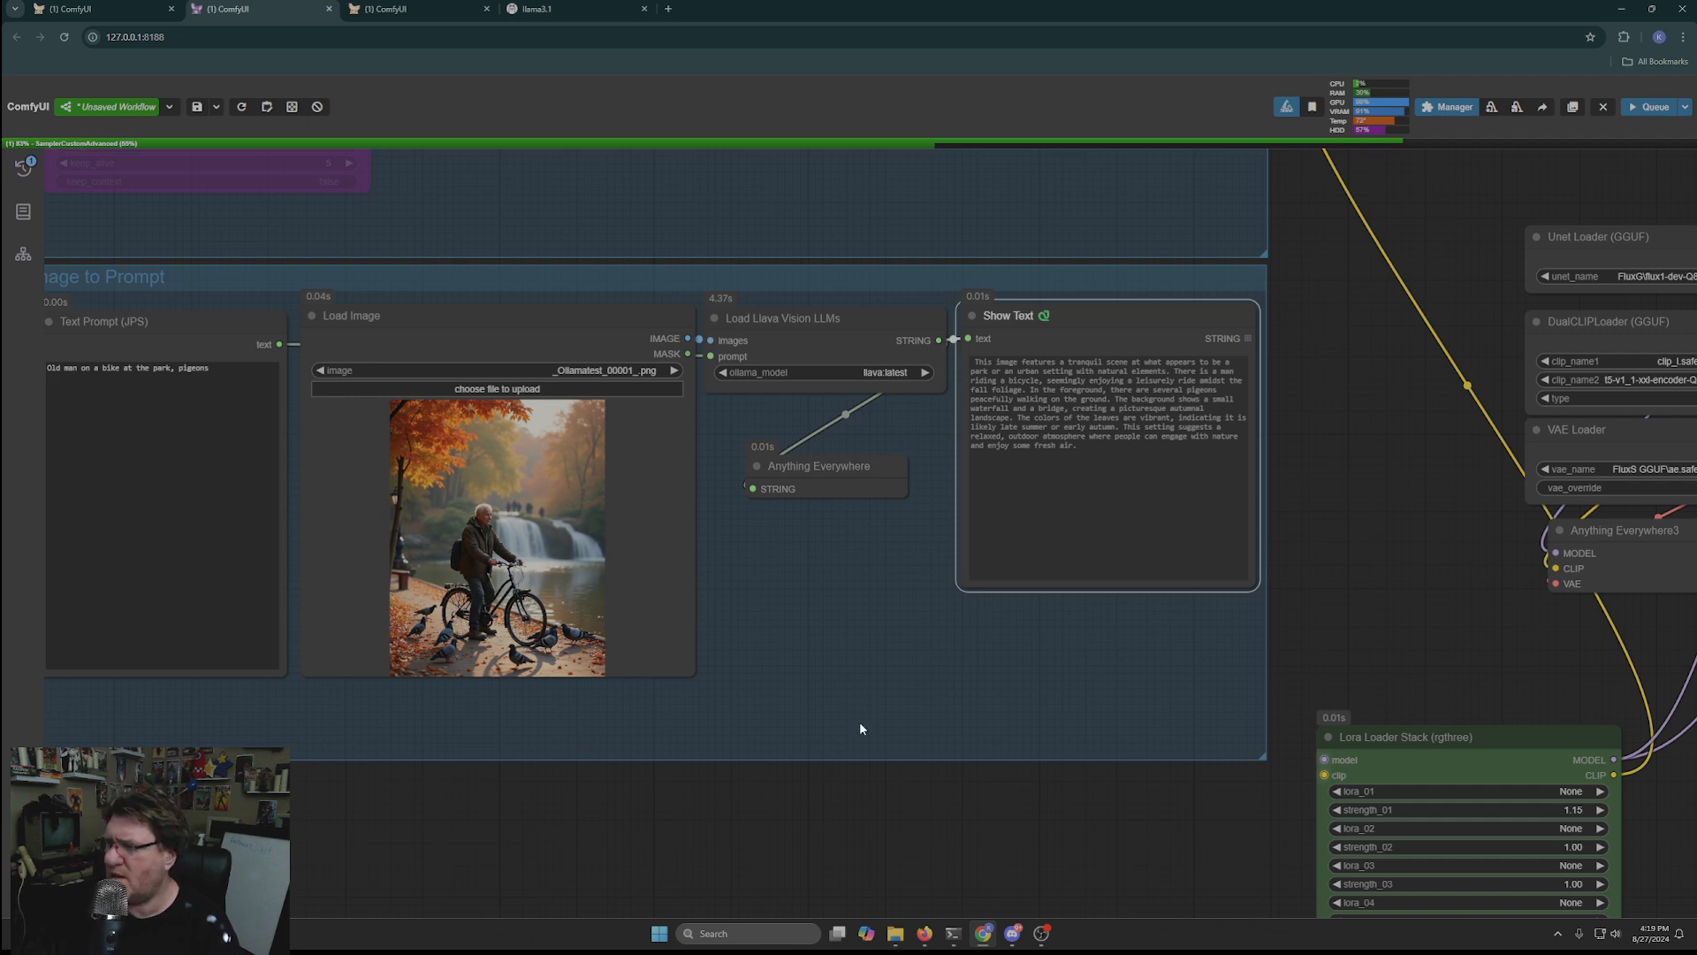
left_click_drag(862, 728, 598, 744)
left_click_drag(1113, 631, 1056, 668)
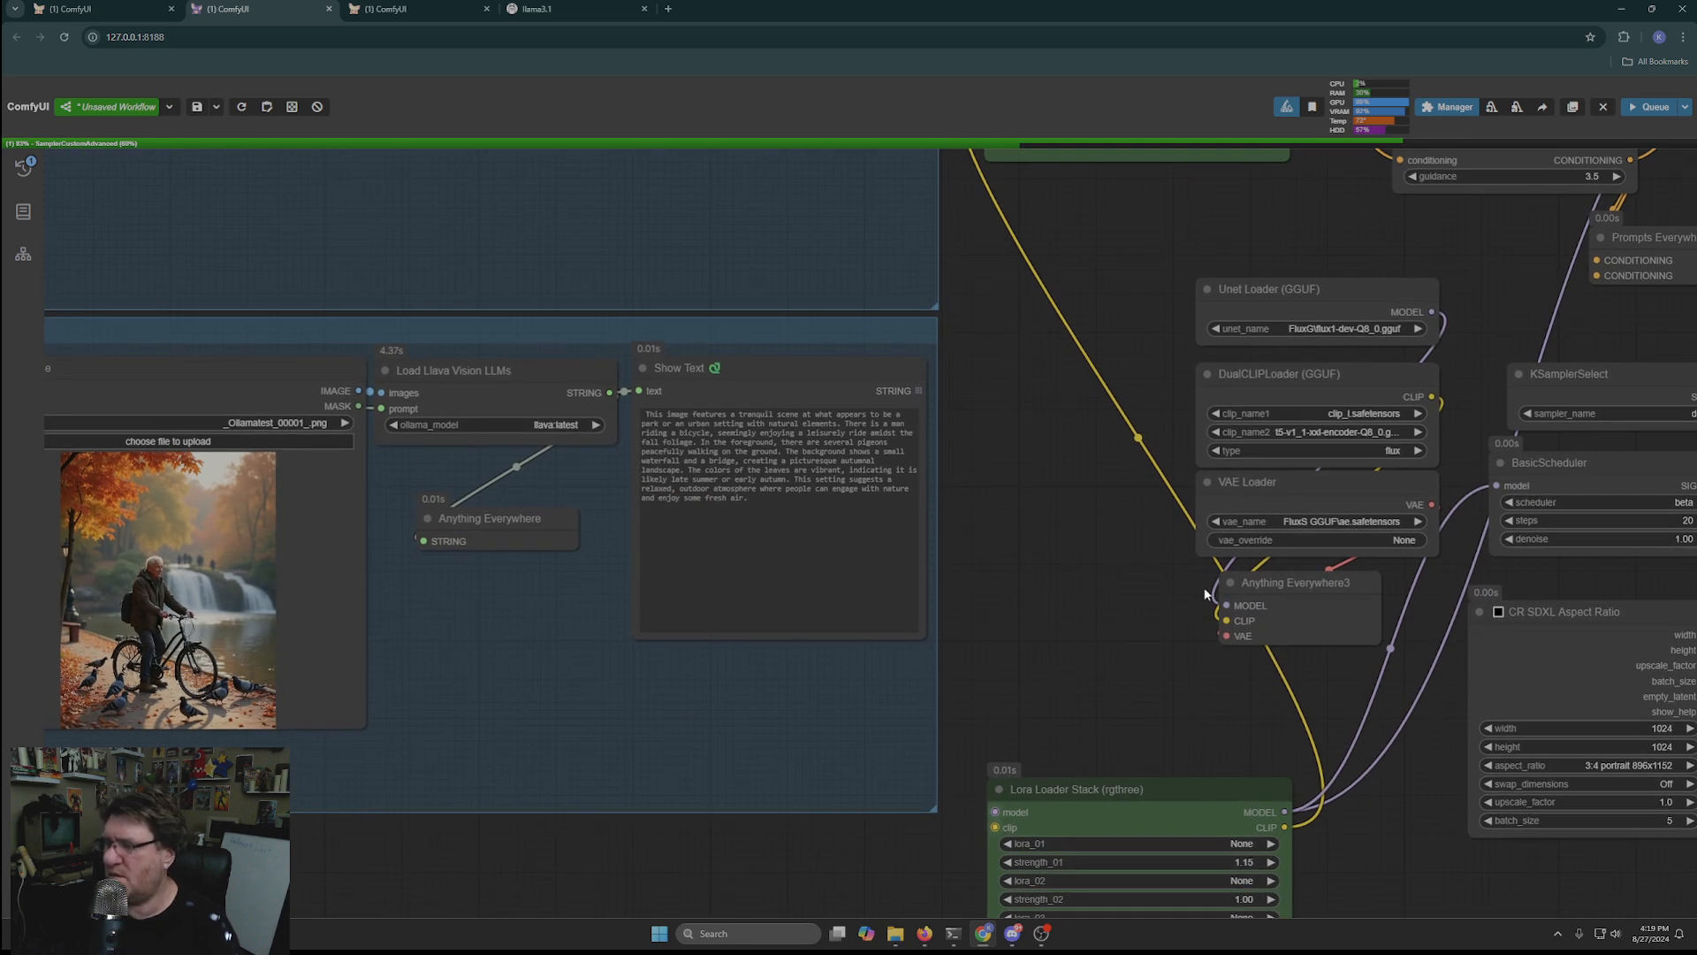
Step: Move the Anything Everywhere3 node left and slightly down, clear of the stacked model loader nodes
left_click_drag(1205, 594, 570, 610)
scroll(899, 592, "down", 4)
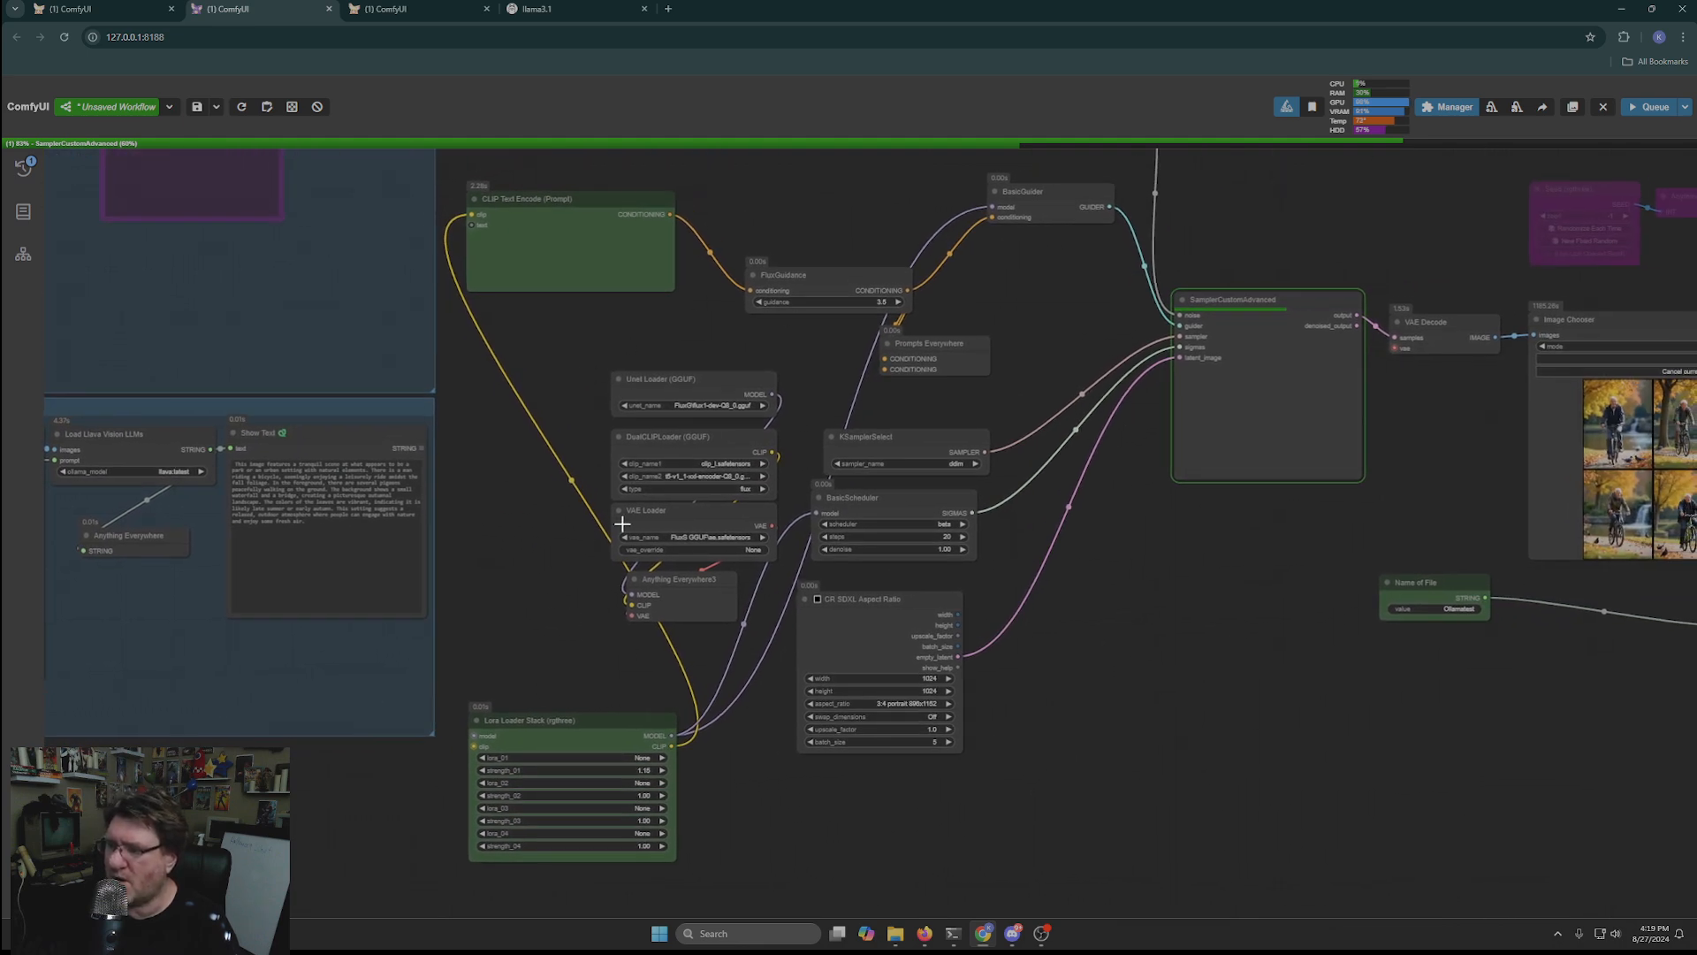
left_click_drag(672, 584, 571, 602)
left_click_drag(935, 852, 795, 880)
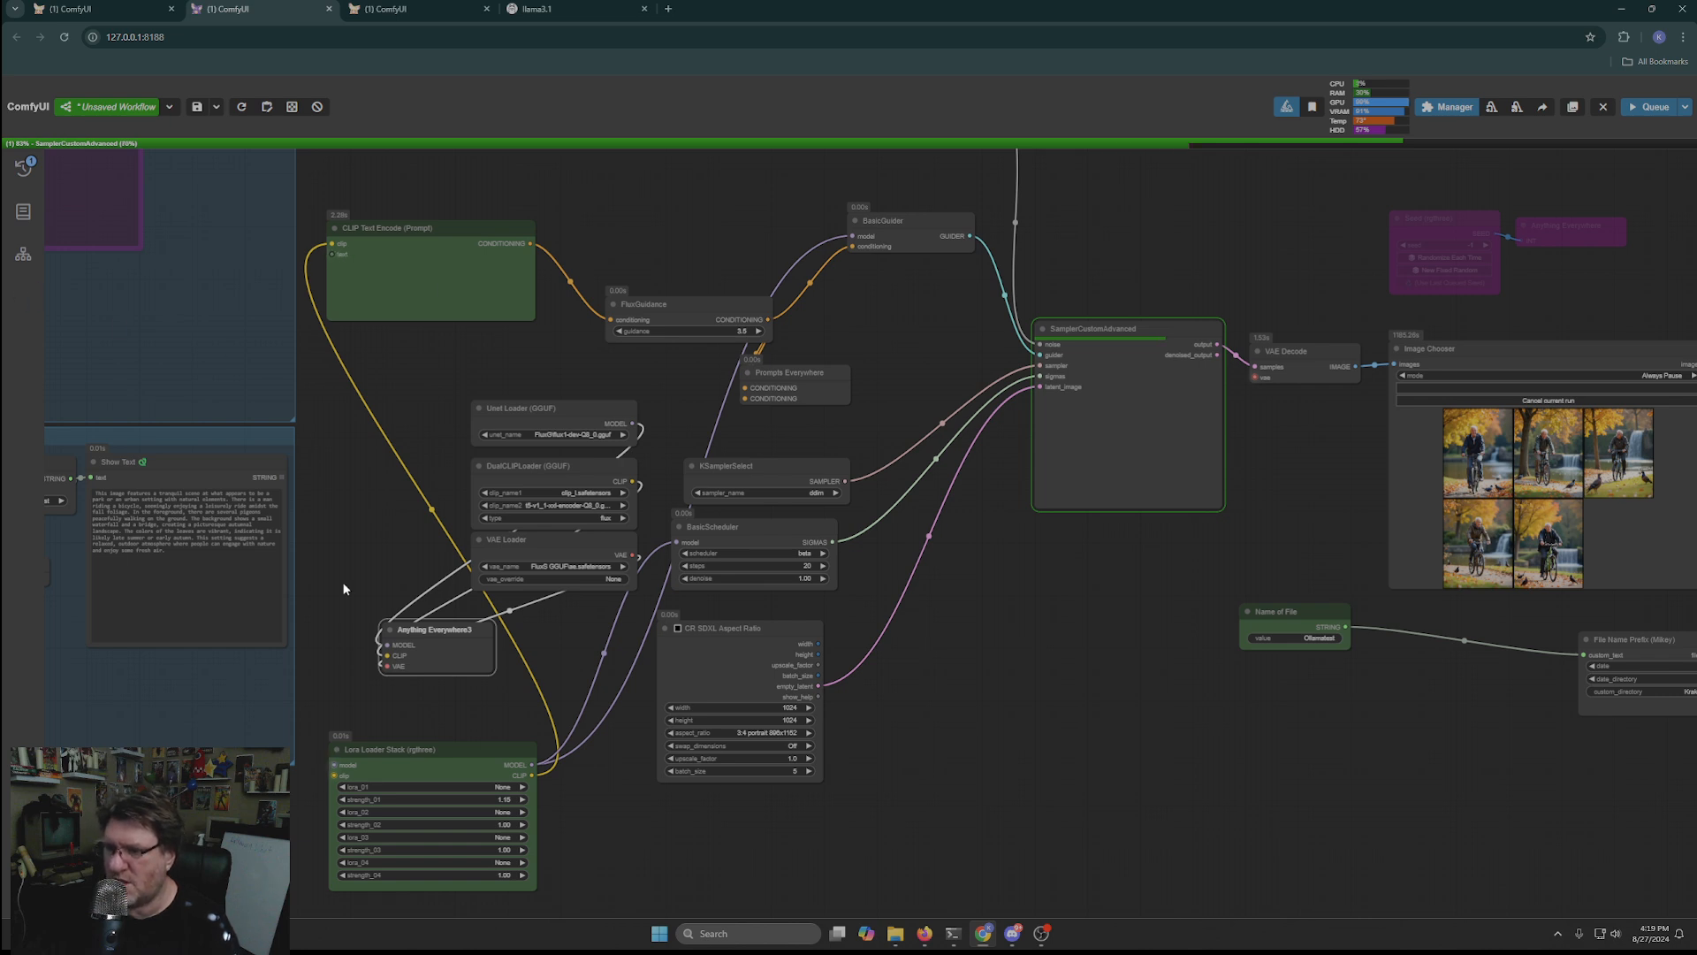
Step: Check the sampler setting in KSamplerSelect and the scheduler options in BasicScheduler, picking beta as the scheduler
left_click_drag(346, 587, 314, 588)
left_click_drag(909, 707, 569, 789)
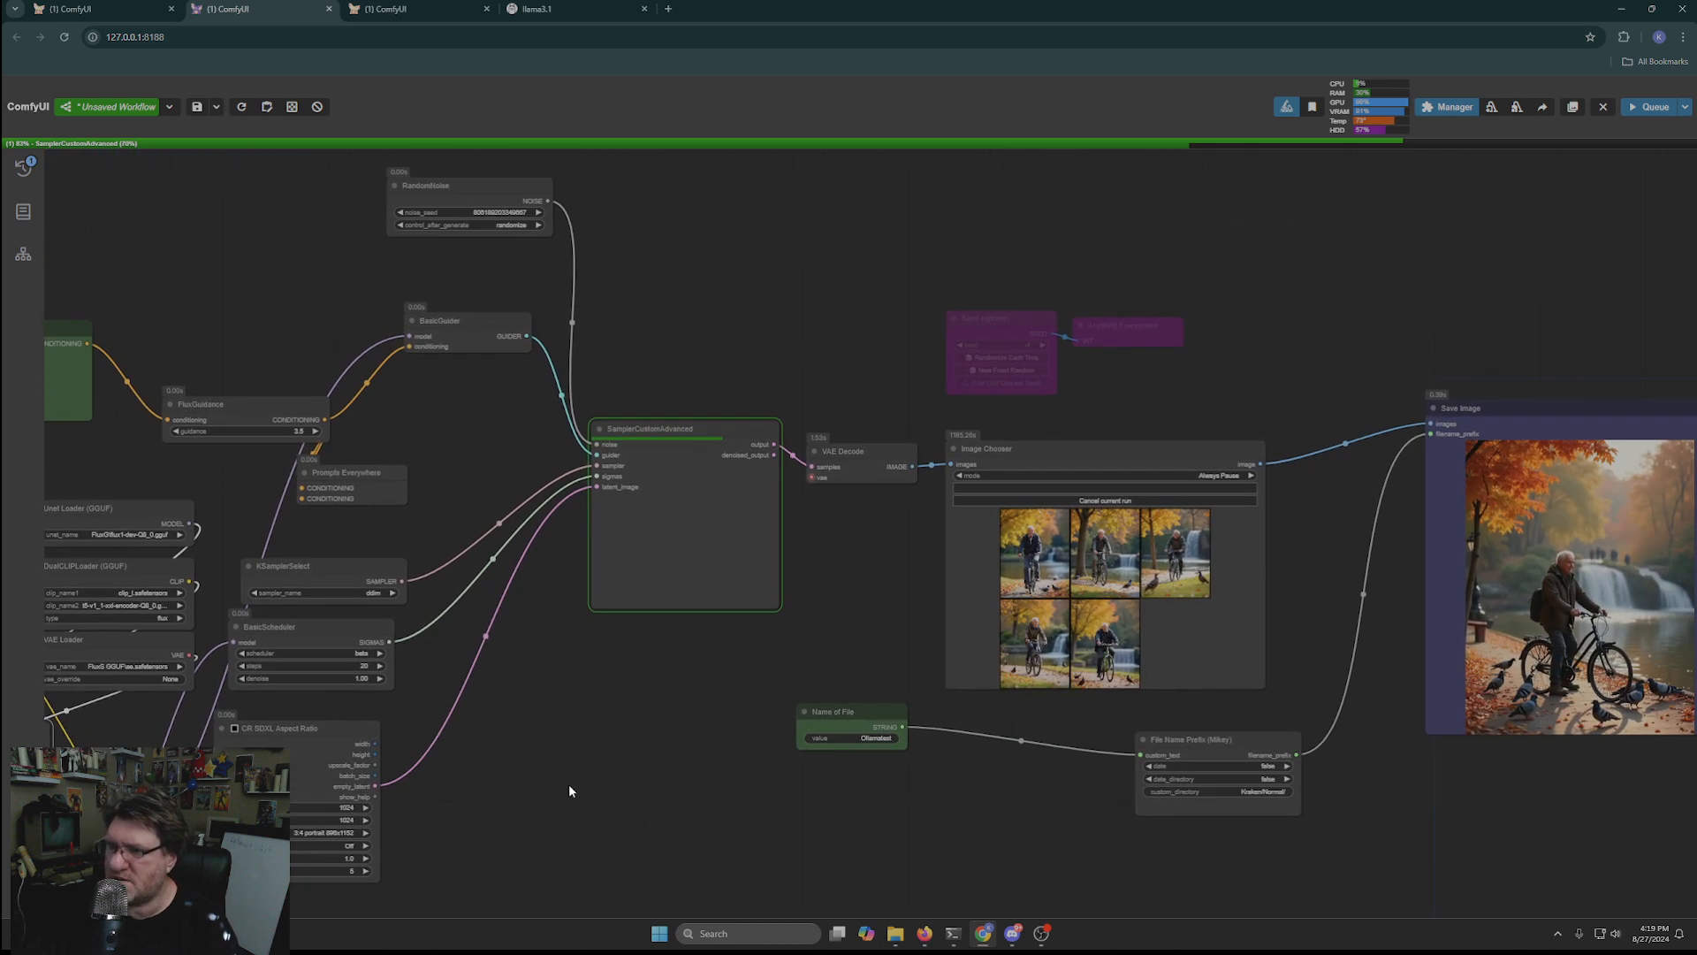
left_click_drag(522, 624, 730, 475)
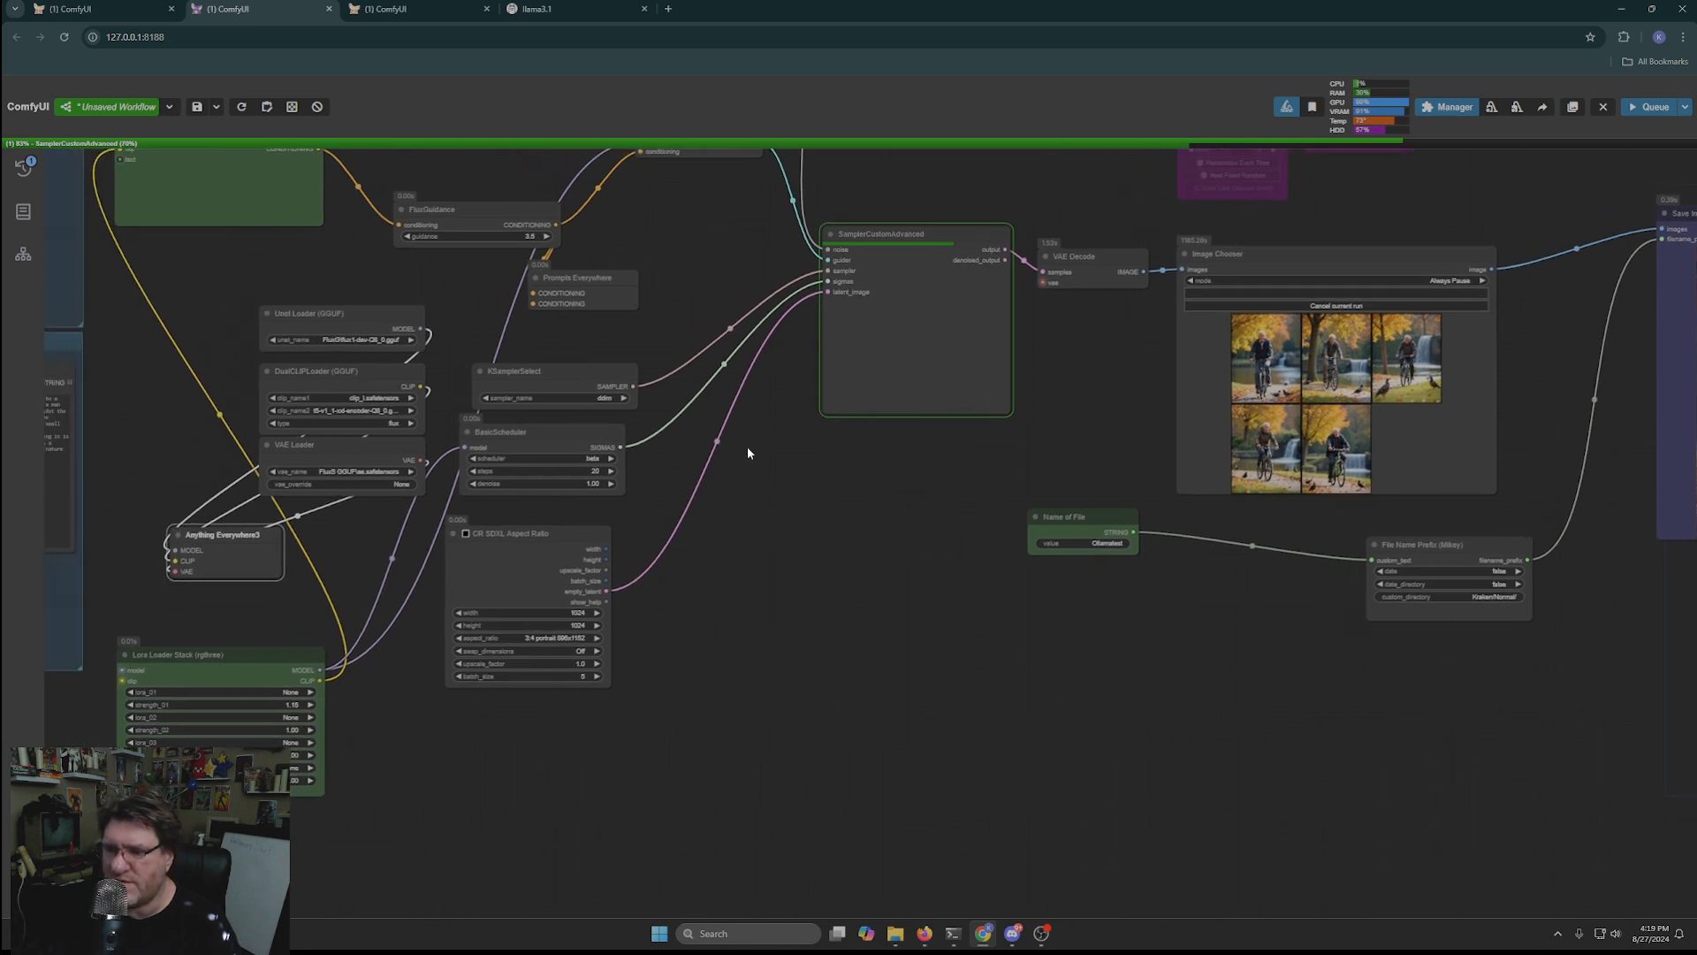
left_click_drag(700, 236, 715, 327)
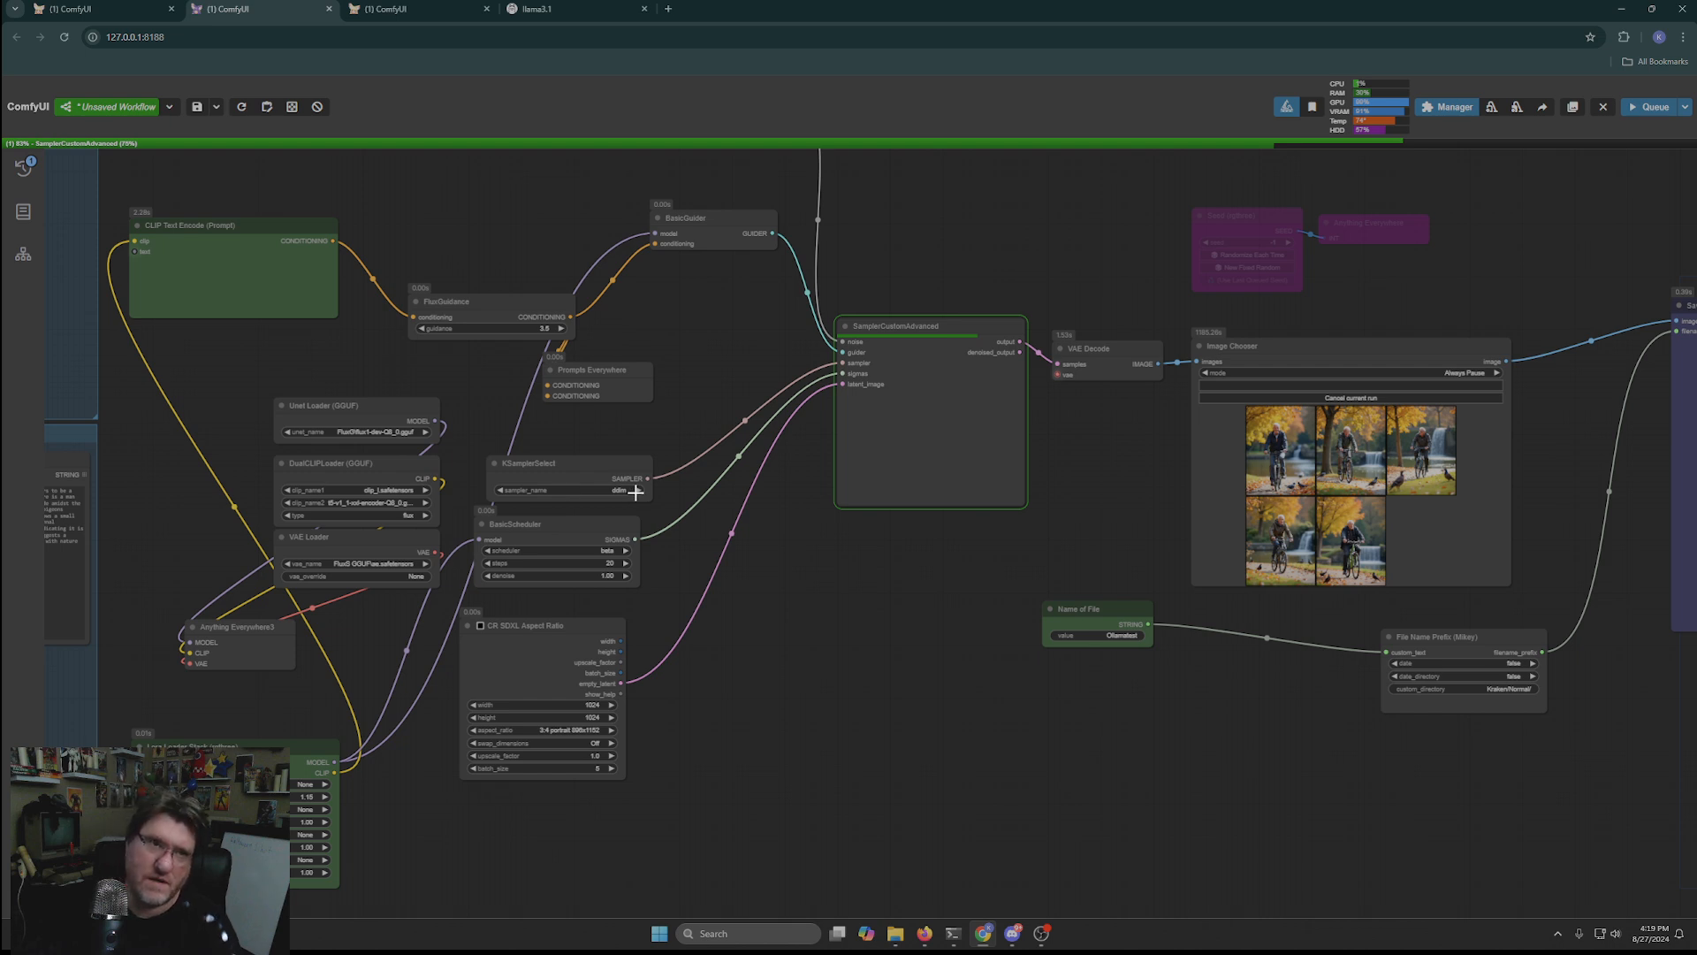
left_click(585, 489)
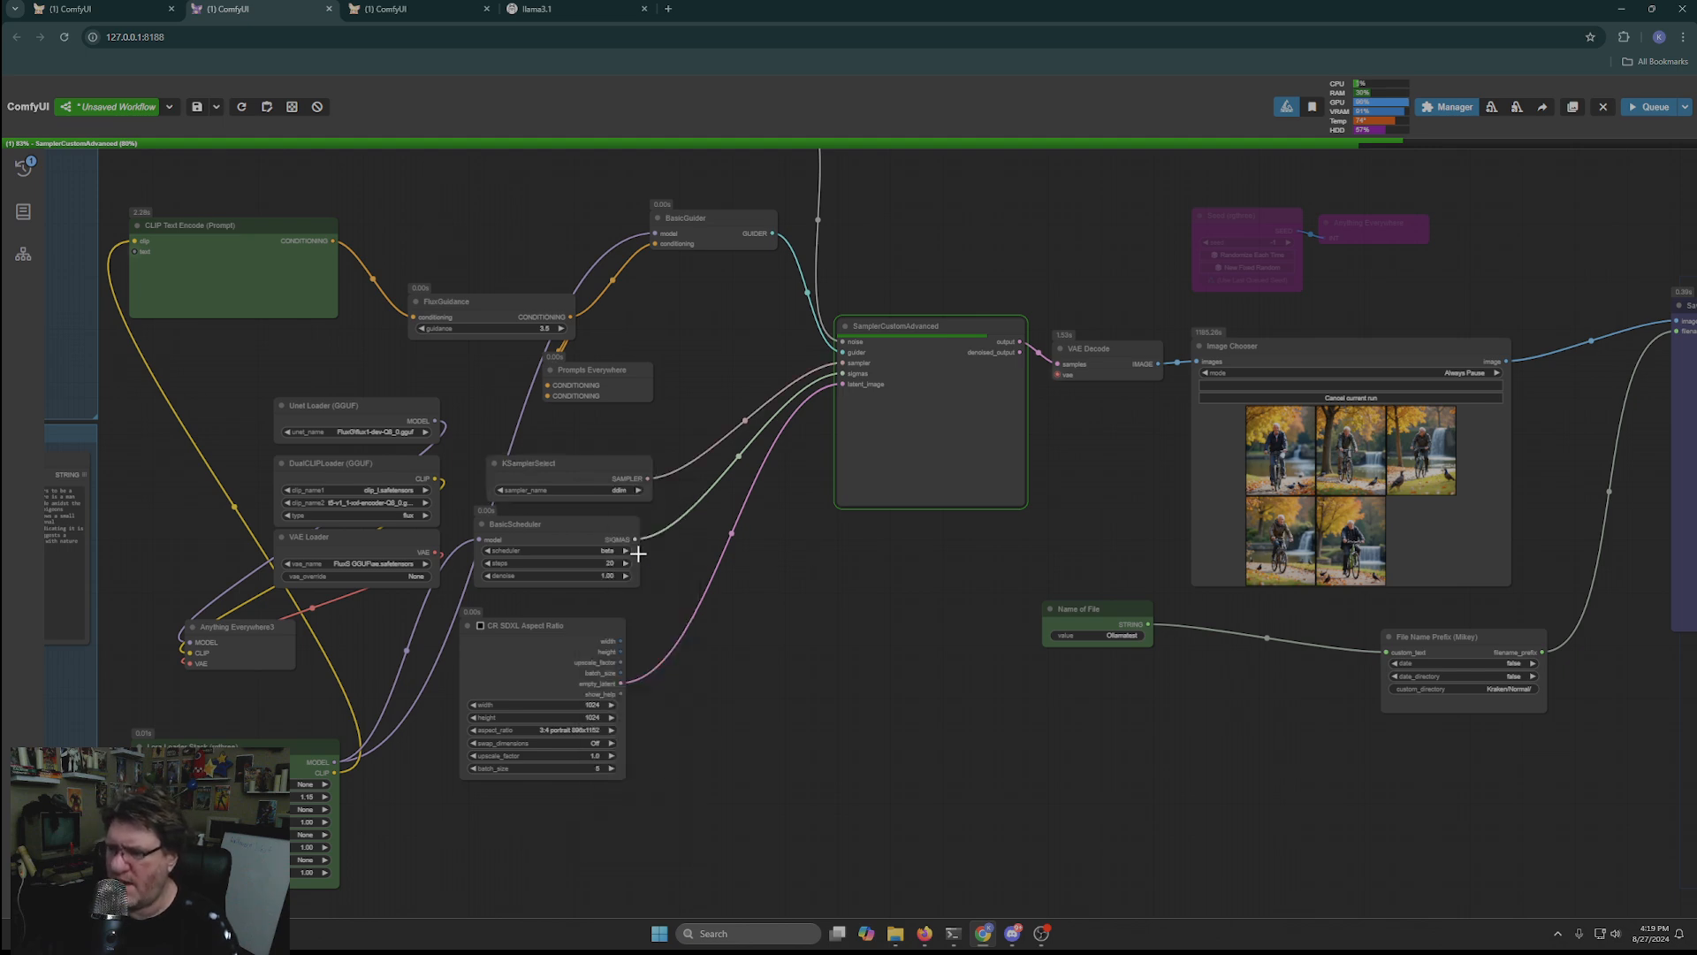
left_click(587, 550)
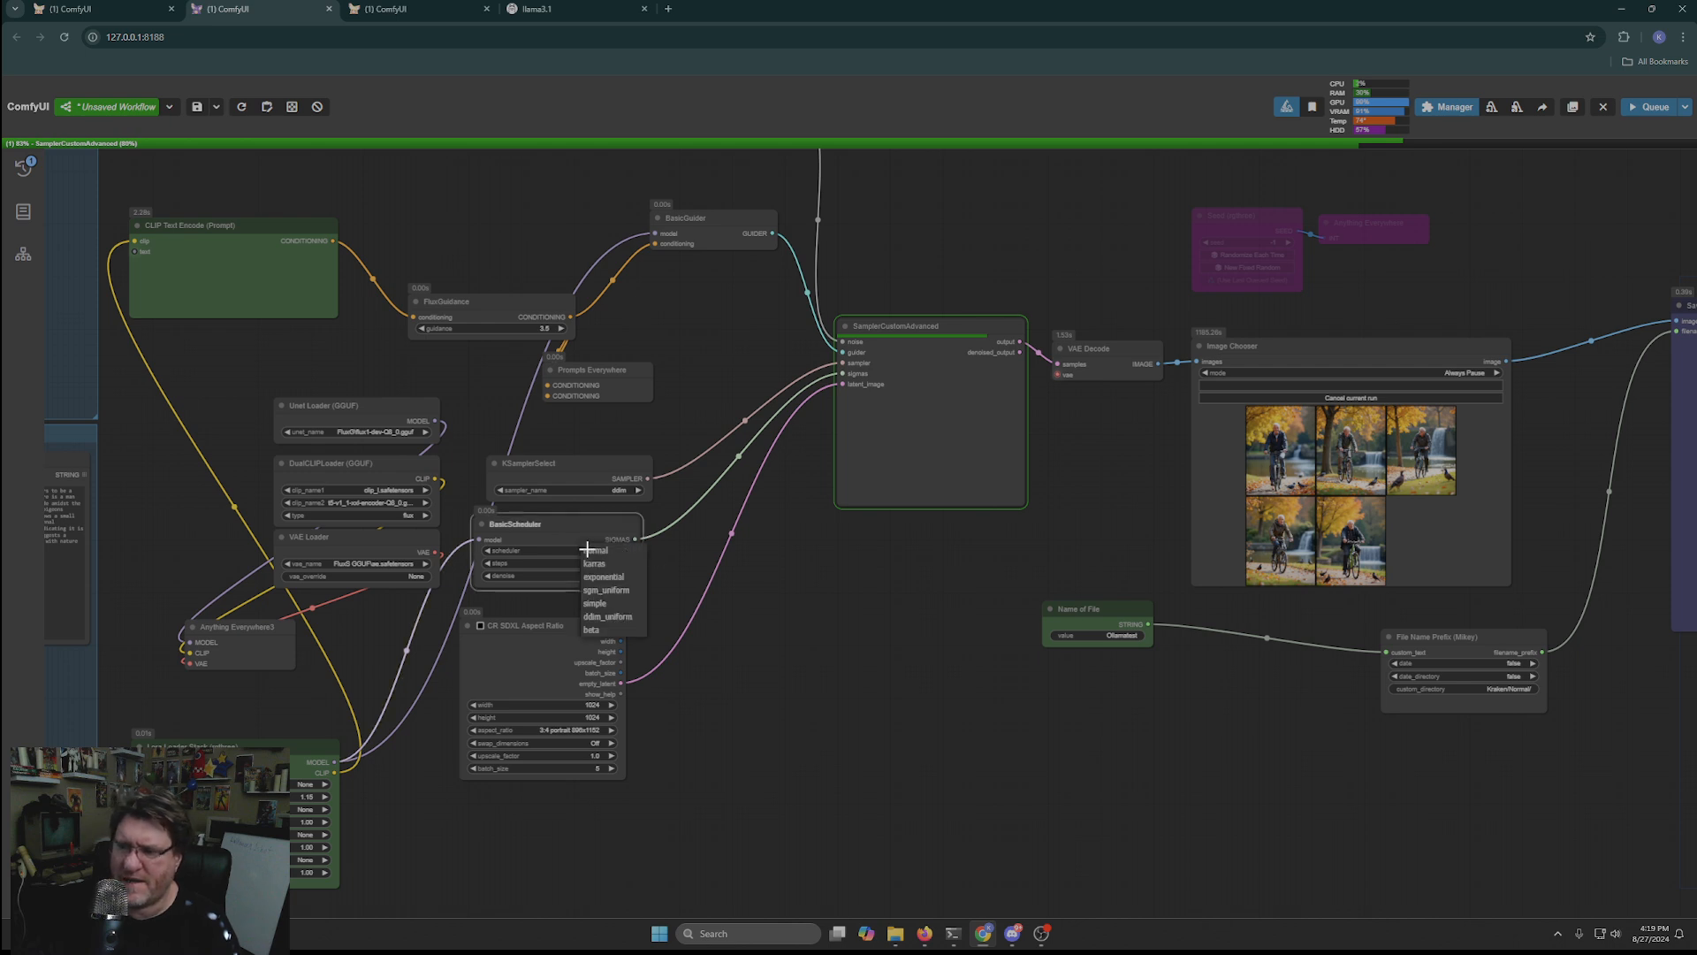
left_click(592, 629)
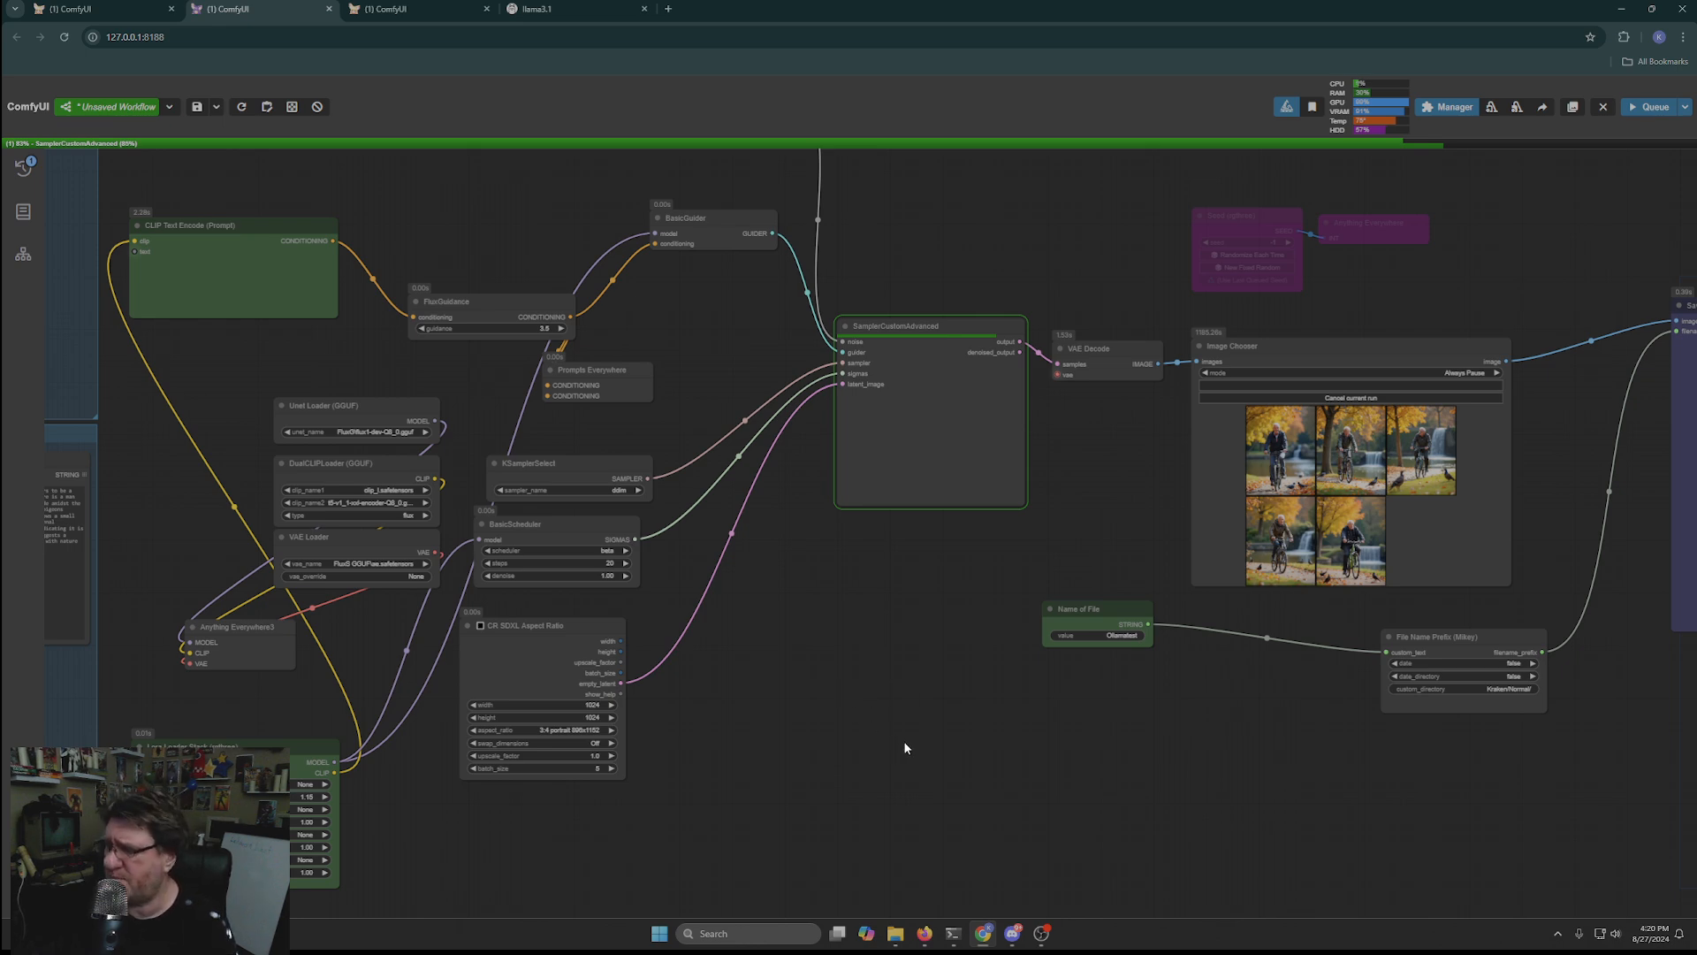
Step: View the aspect ratio presets in CR SDXL Aspect Ratio and pick 3:4 portrait 896x1152
left_click_drag(903, 747, 987, 526)
left_click(645, 508)
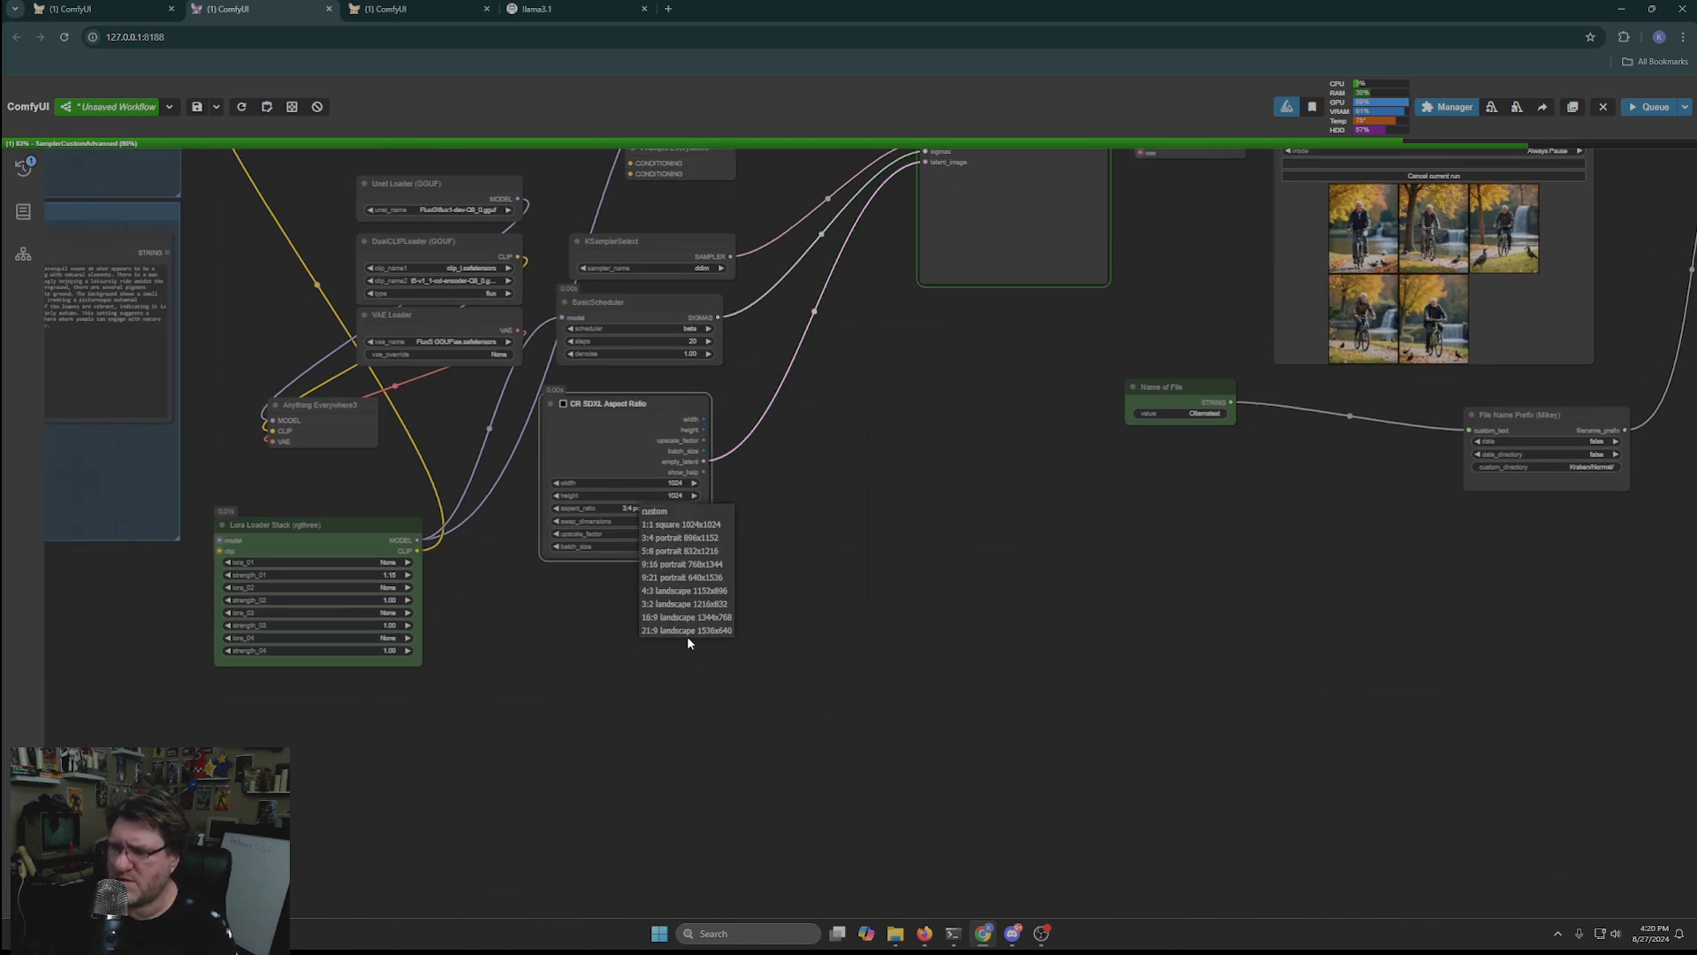
left_click(707, 536)
Step: Review the output section of the workflow, from Image Chooser and the file naming nodes to Save Image
left_click_drag(925, 621, 433, 841)
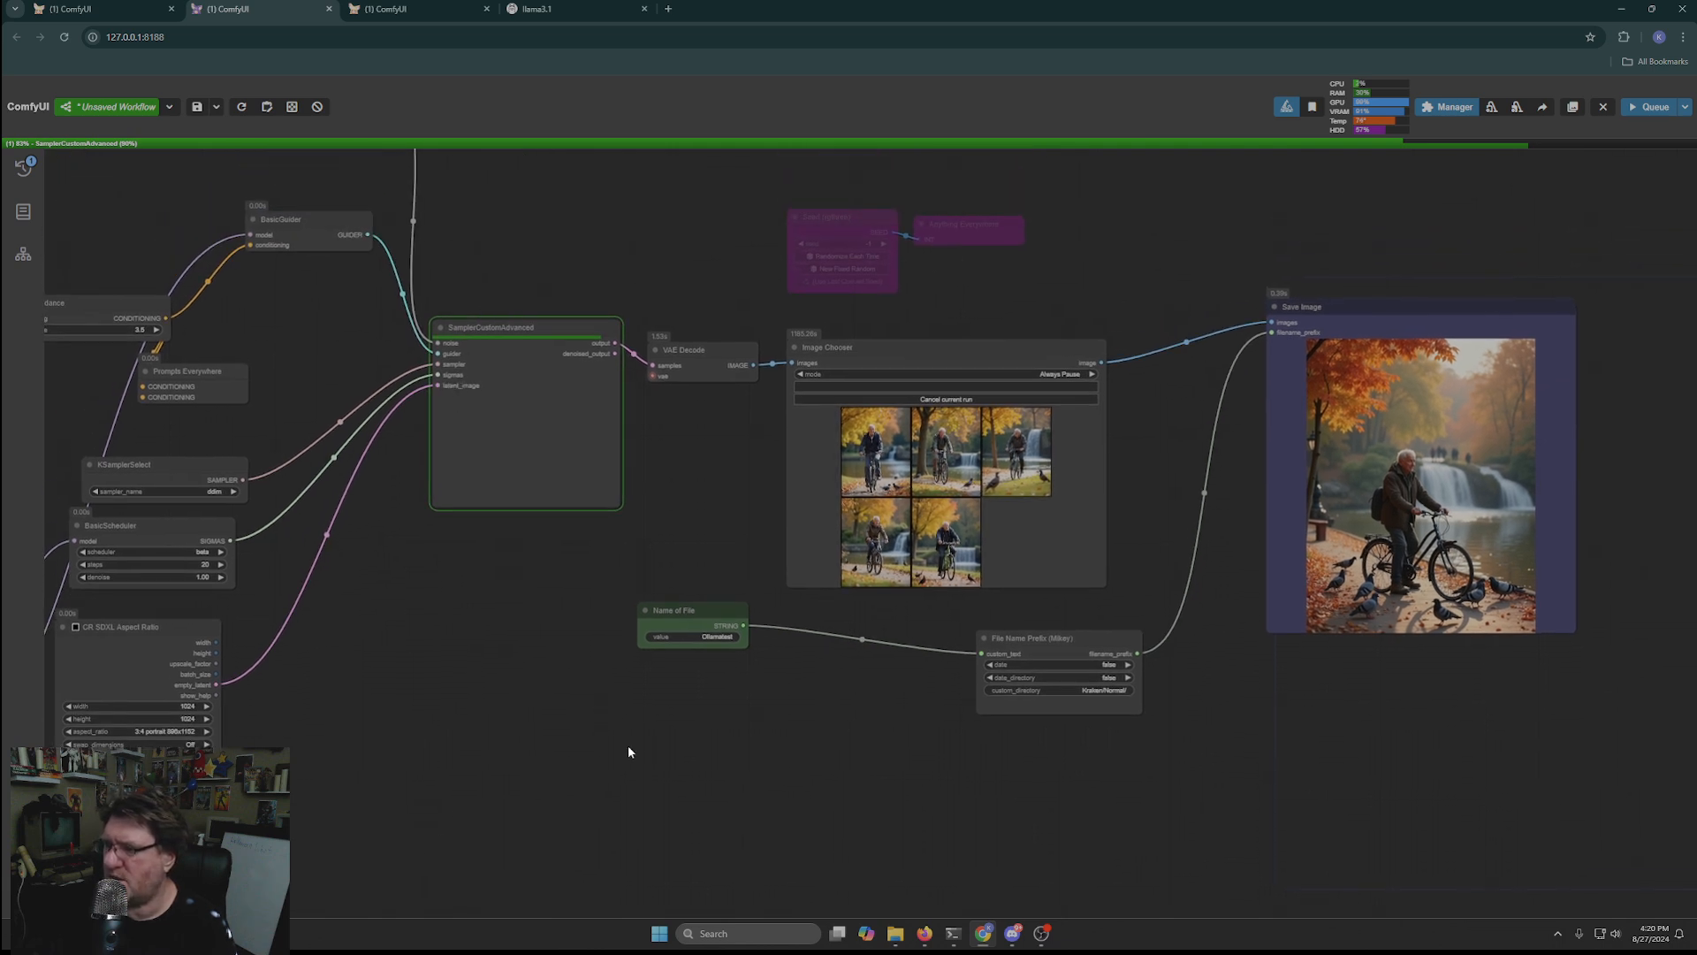
left_click_drag(628, 746, 443, 746)
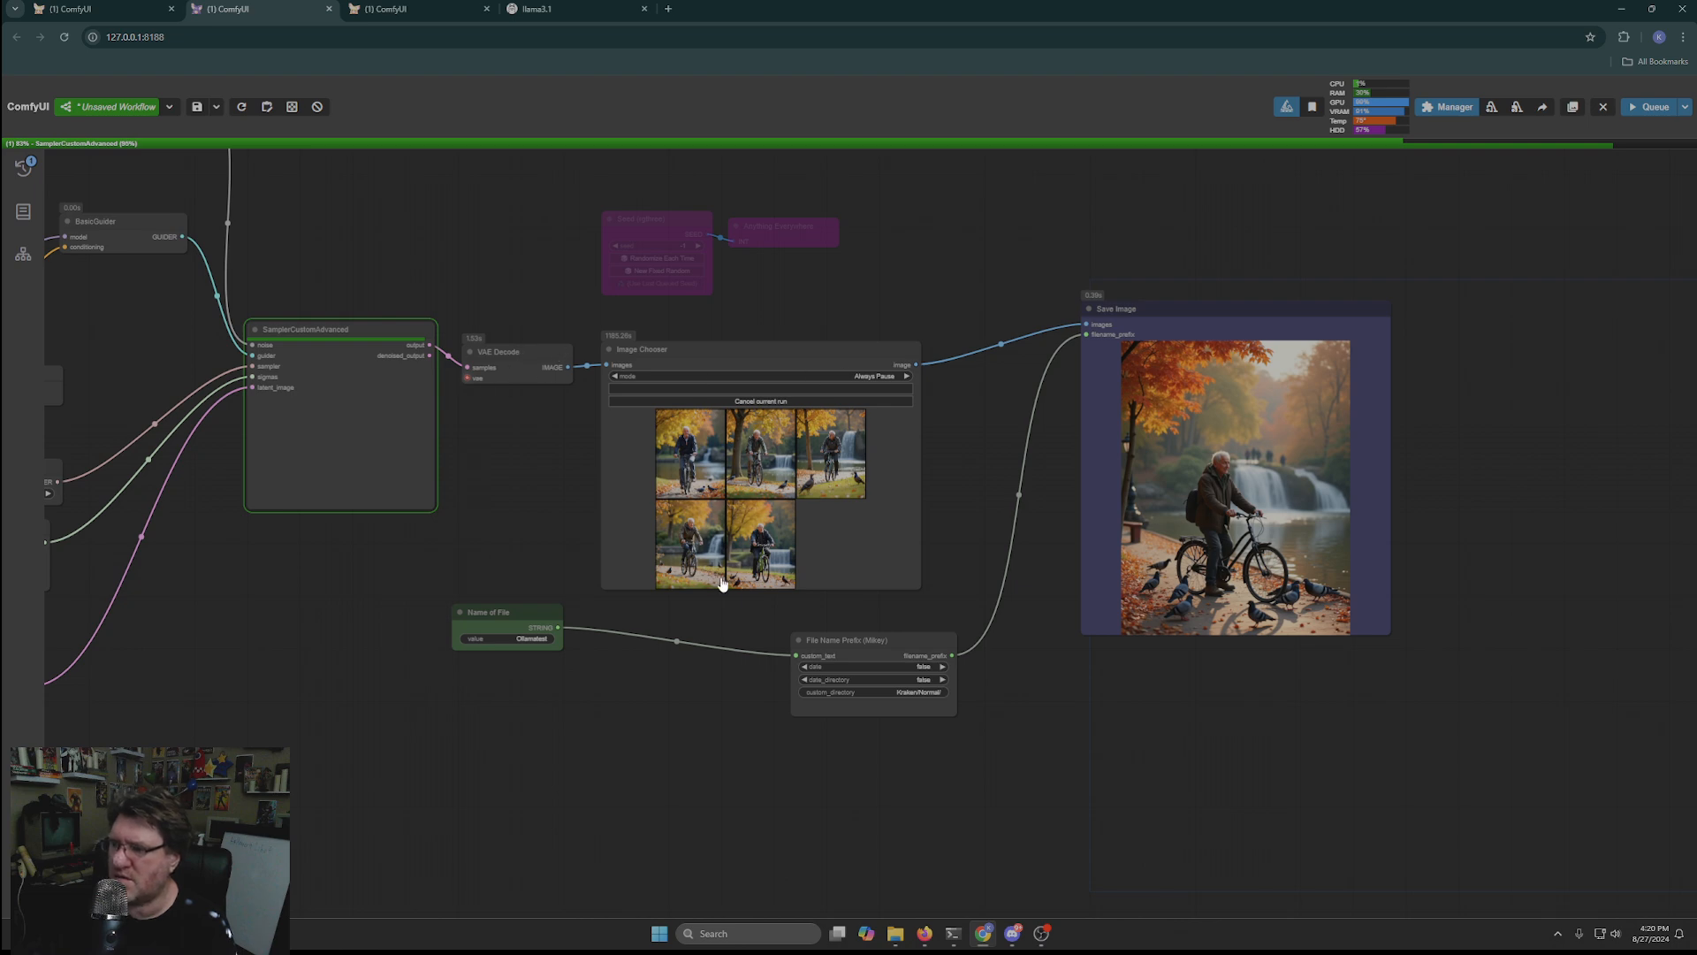
left_click_drag(691, 745, 590, 765)
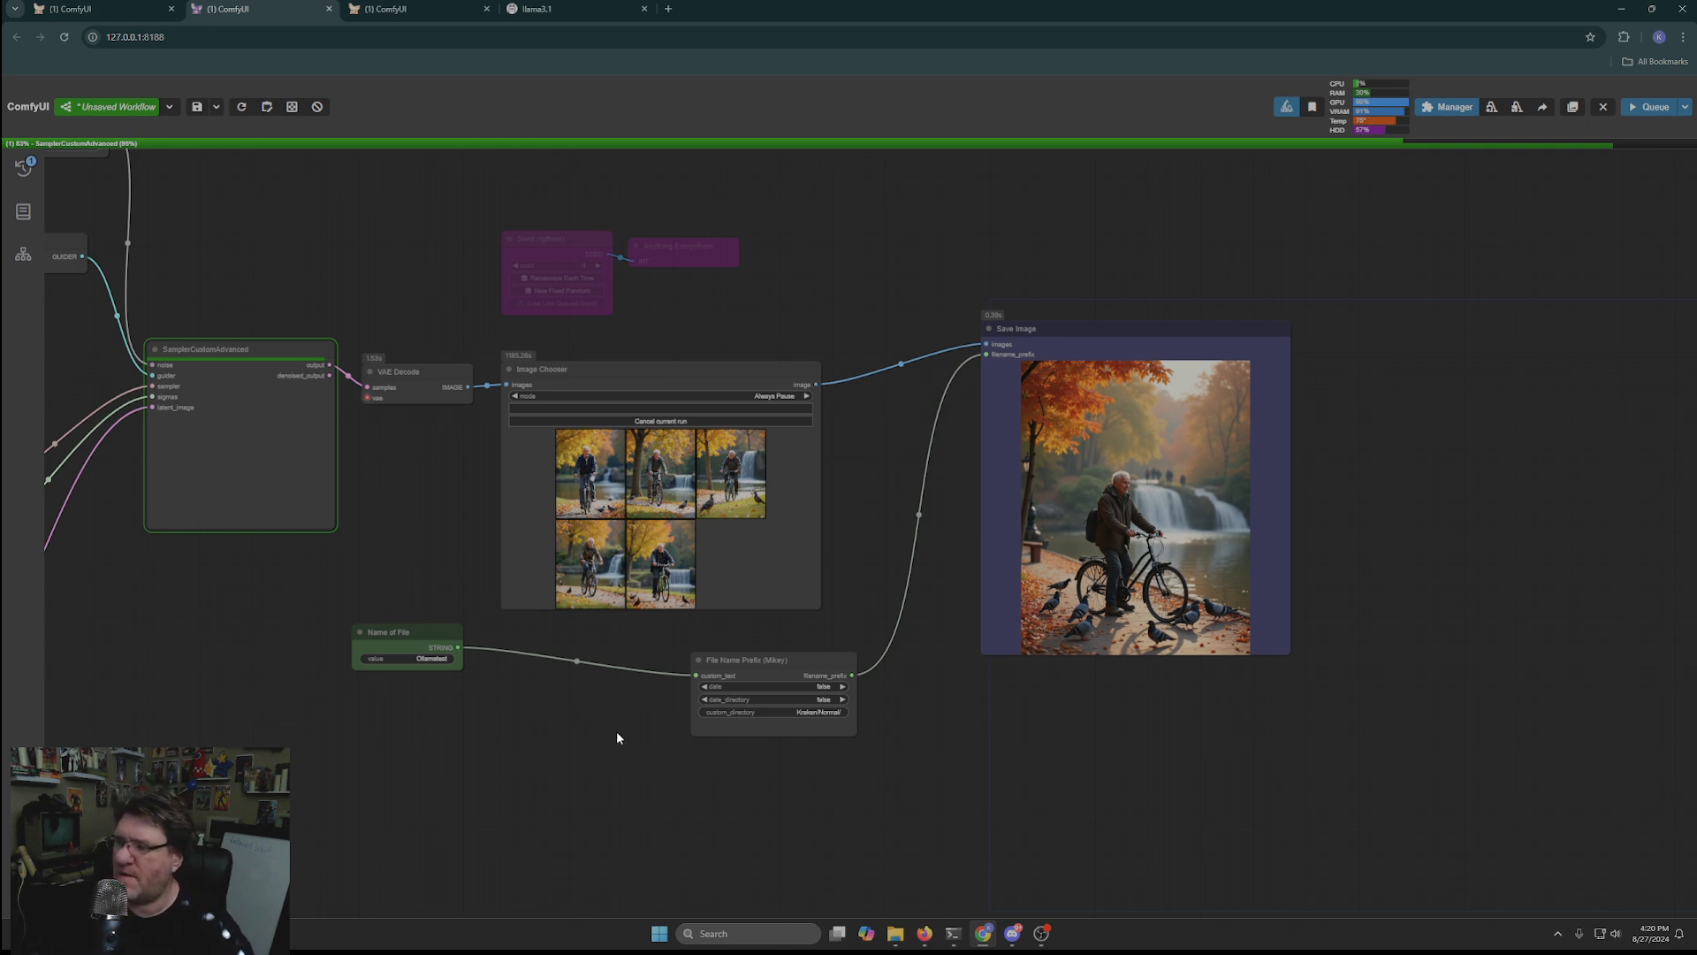
left_click_drag(617, 740, 852, 600)
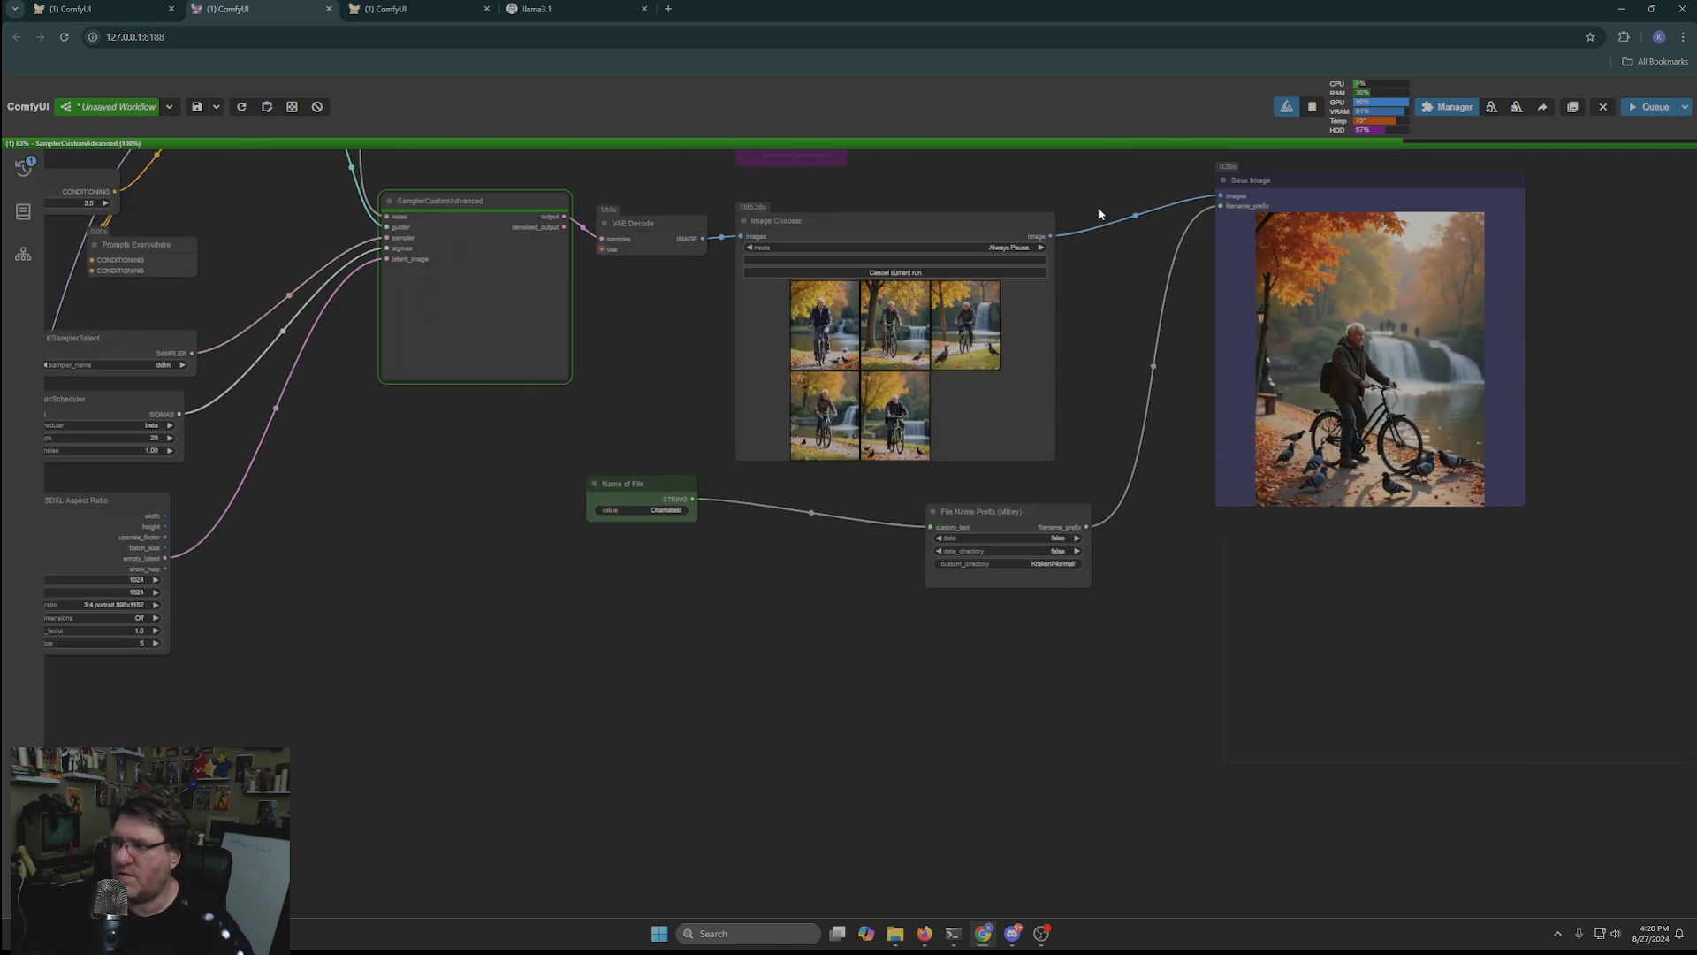
Step: Inspect the newly generated images in the Image Chooser node up close
scroll(716, 448, "down", 8)
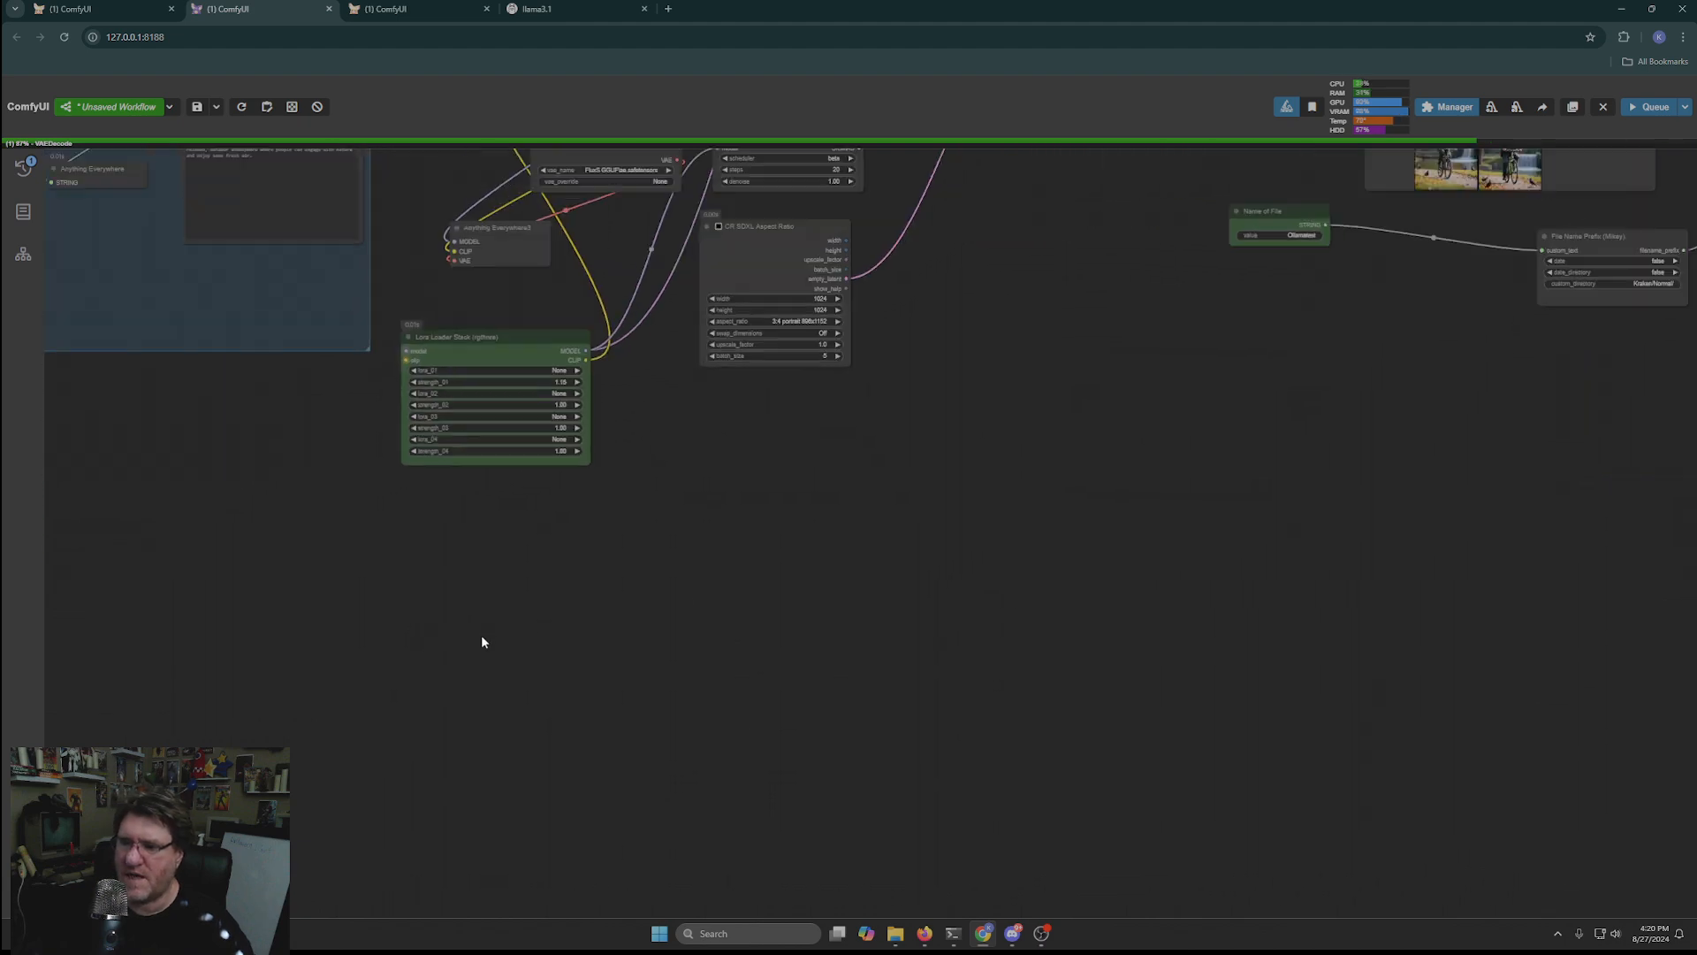
scroll(698, 659, "up", 4)
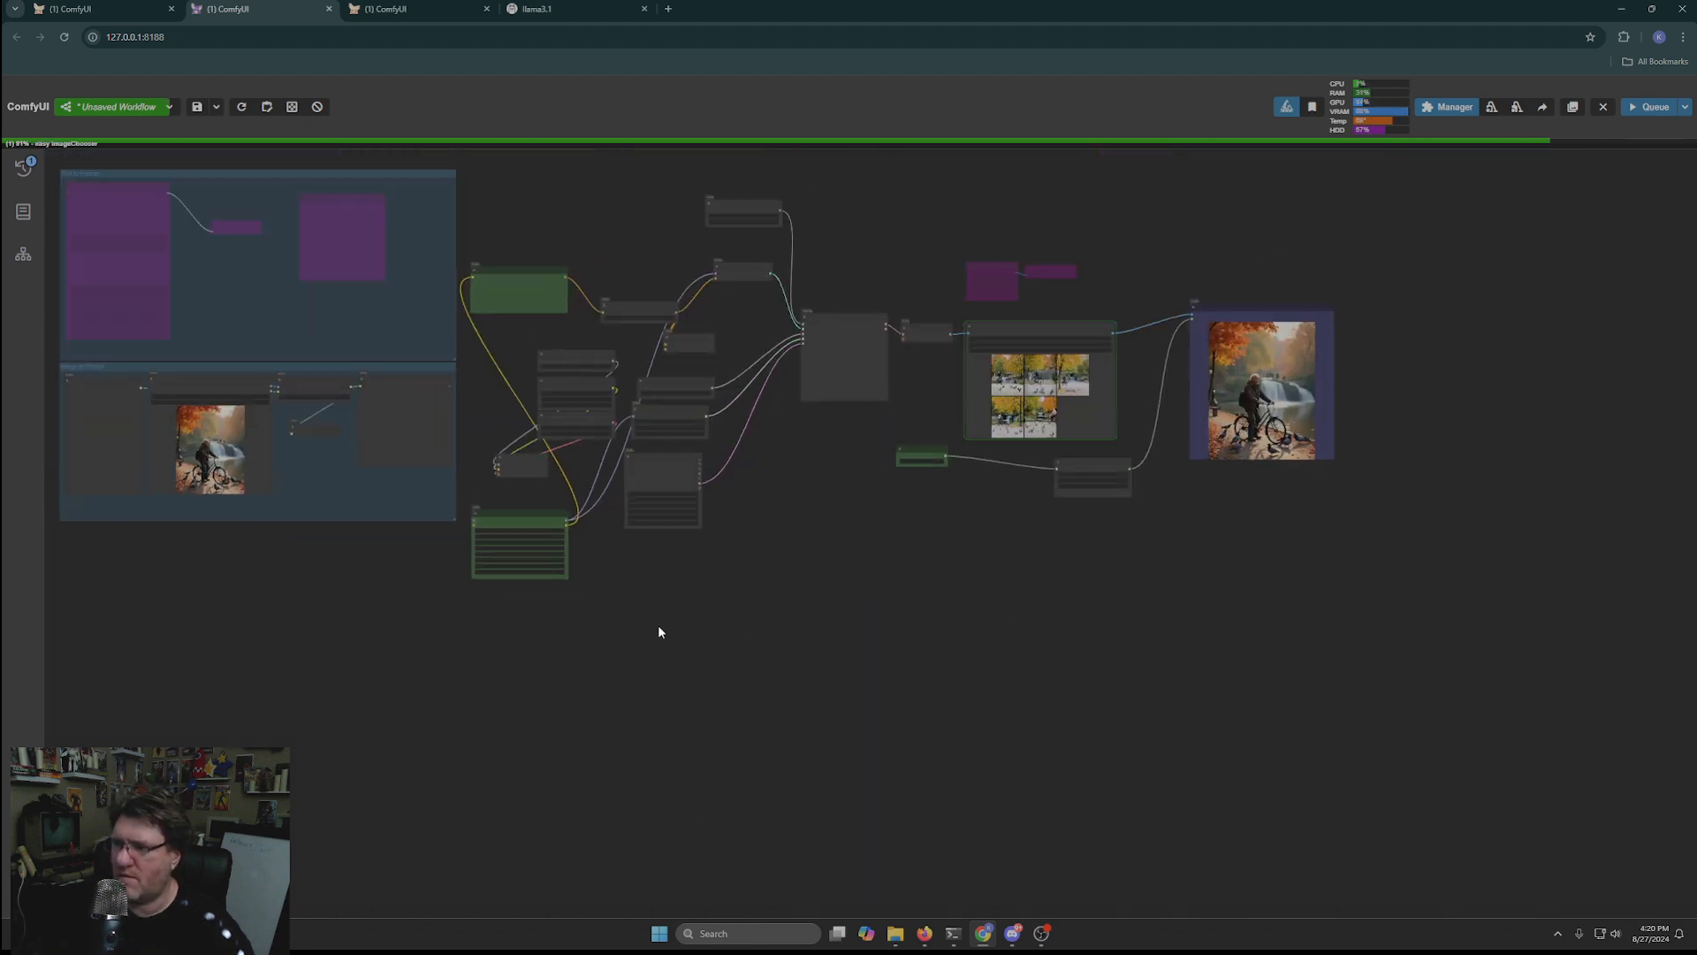
left_click_drag(906, 527, 451, 797)
scroll(762, 405, "up", 8)
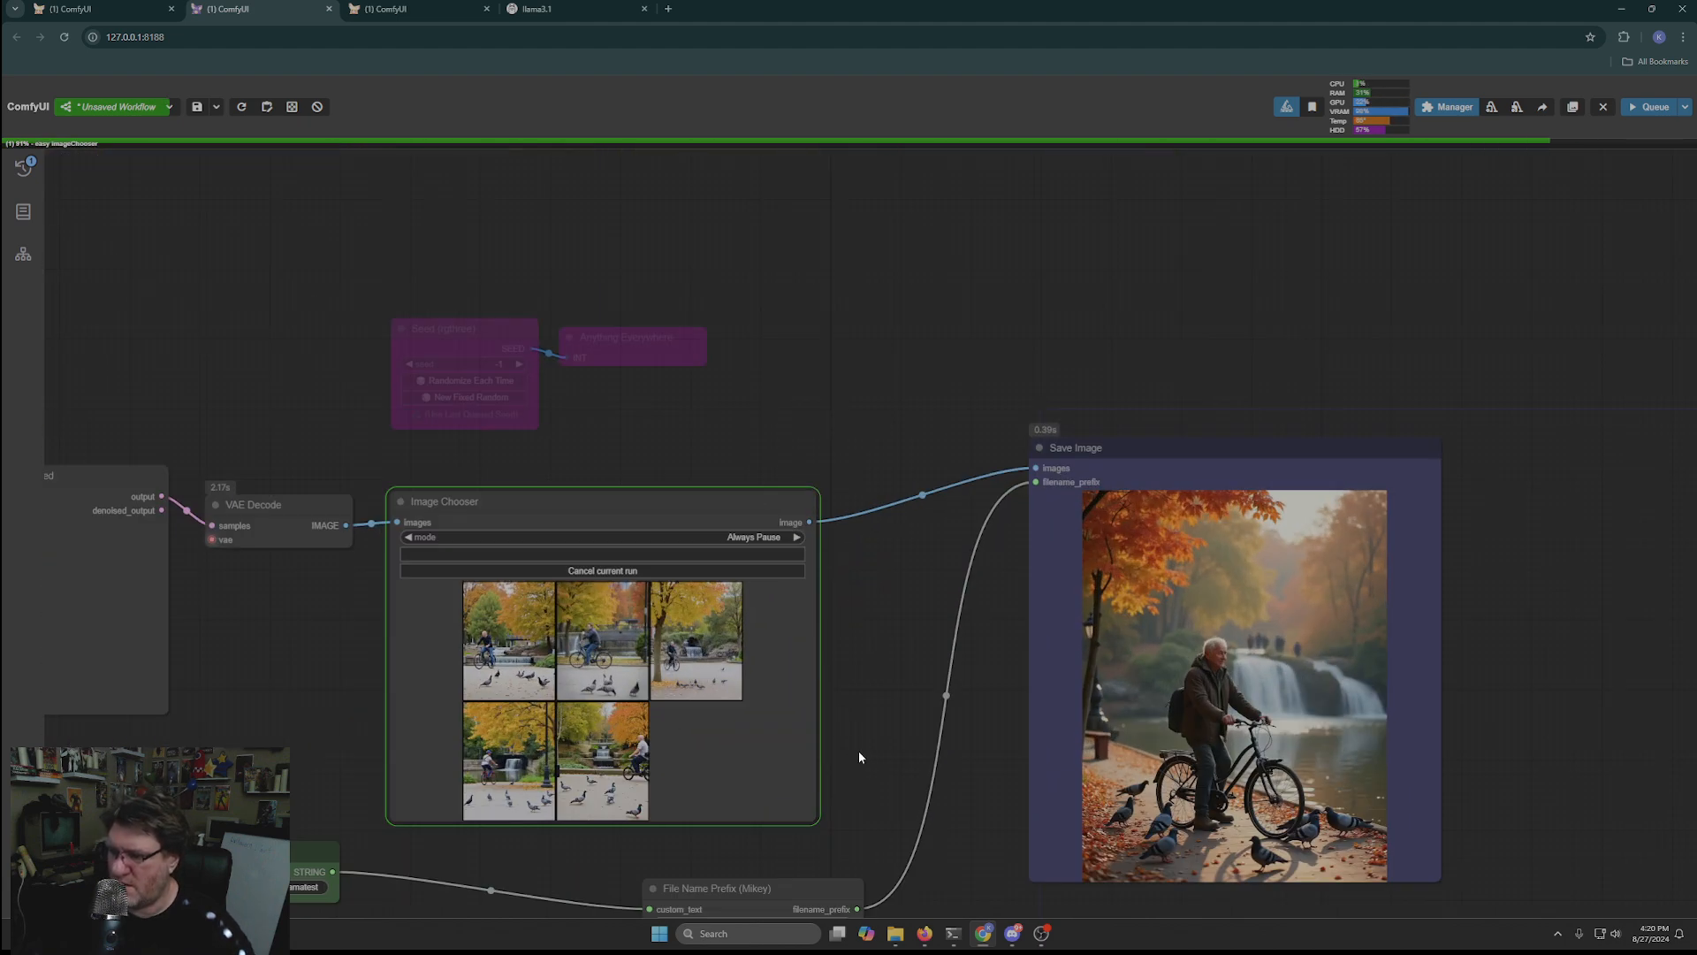
left_click_drag(863, 750, 969, 592)
scroll(658, 566, "up", 10)
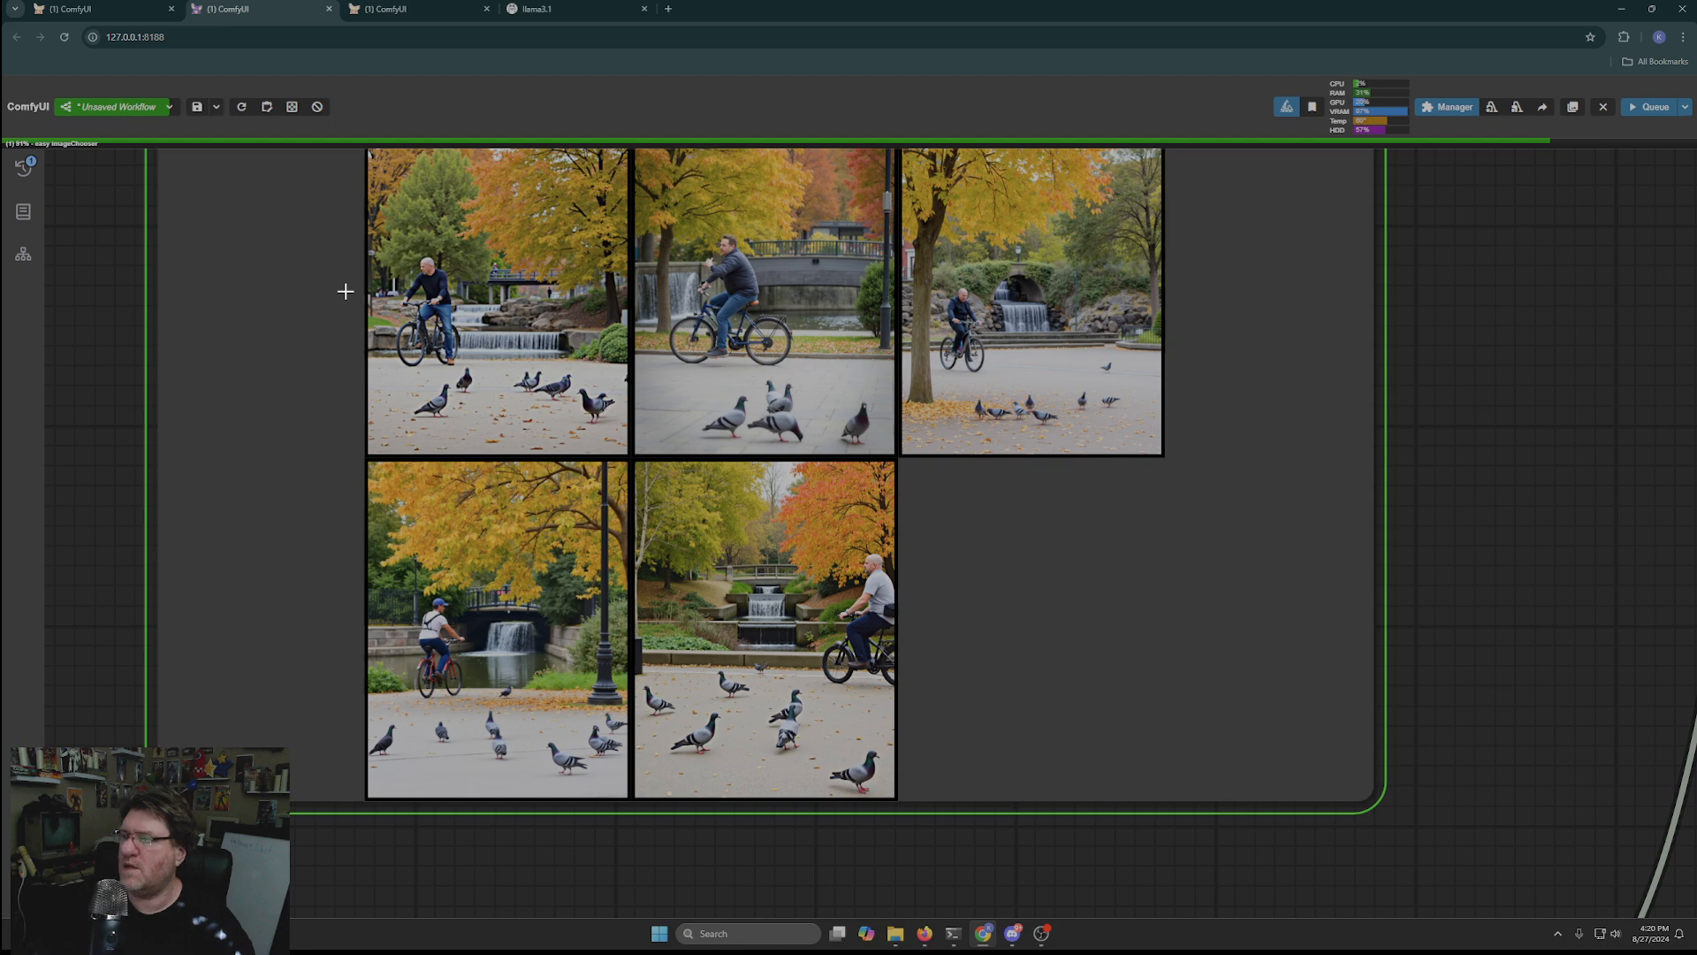
scroll(394, 316, "down", 5)
scroll(394, 316, "down", 3)
left_click_drag(357, 732, 666, 596)
scroll(666, 599, "down", 5)
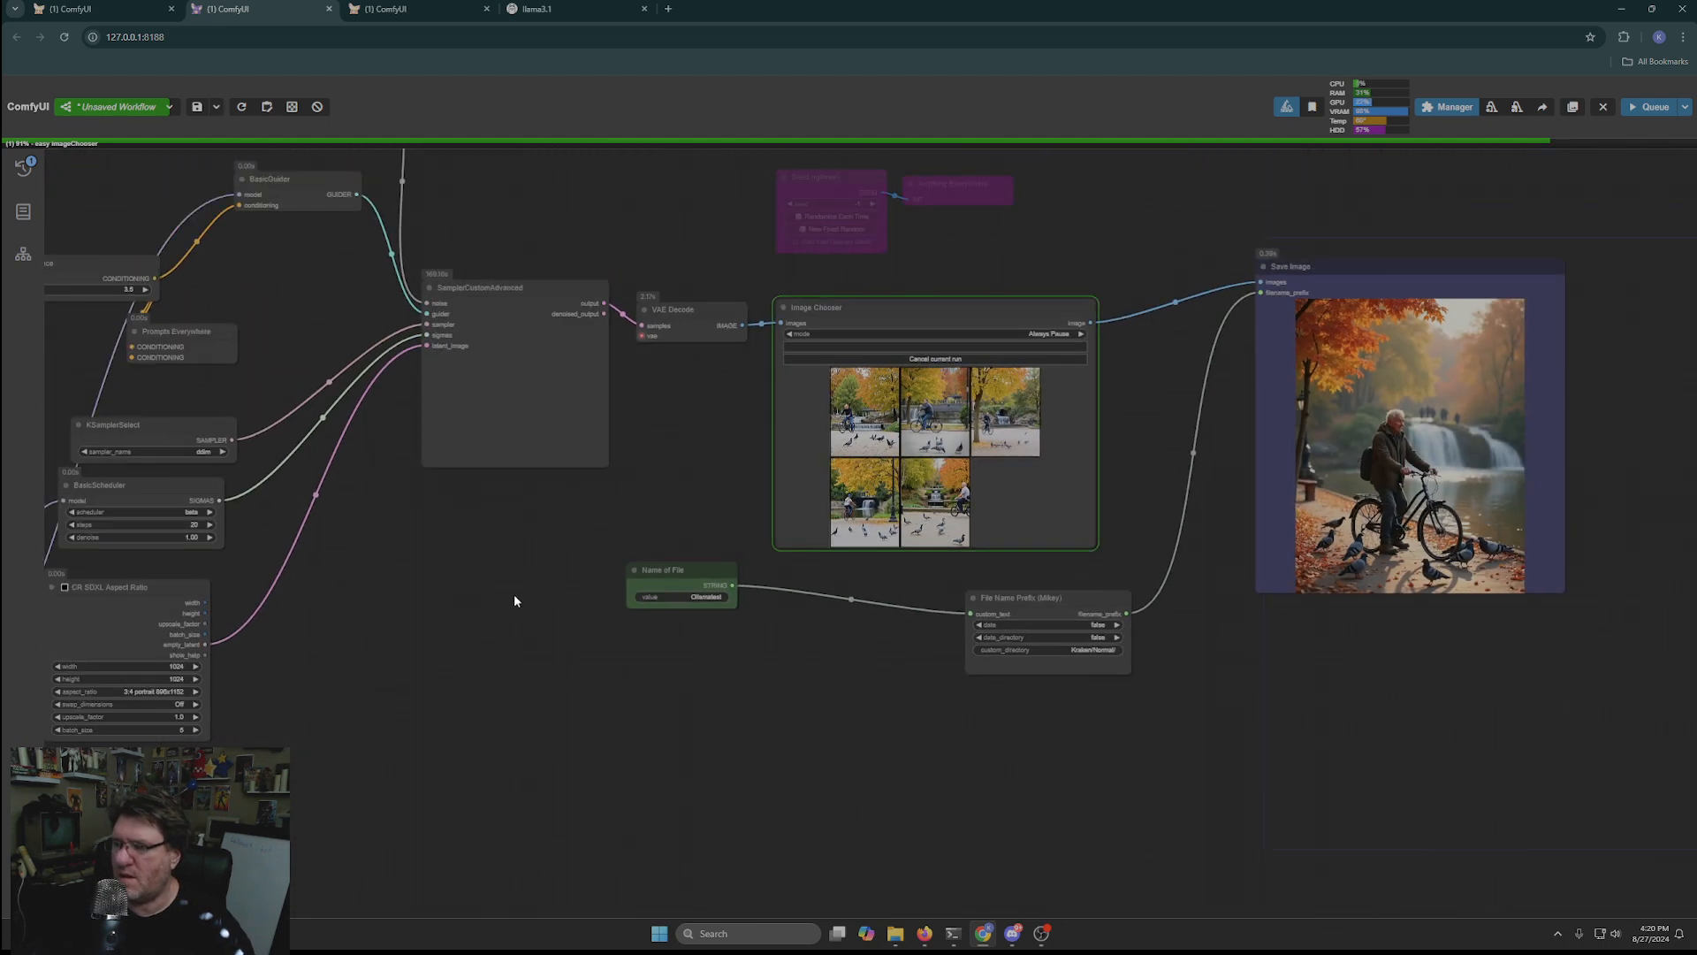
Step: Cancel the paused run from the Image Chooser node and queue the workflow again
scroll(515, 596, "down", 1)
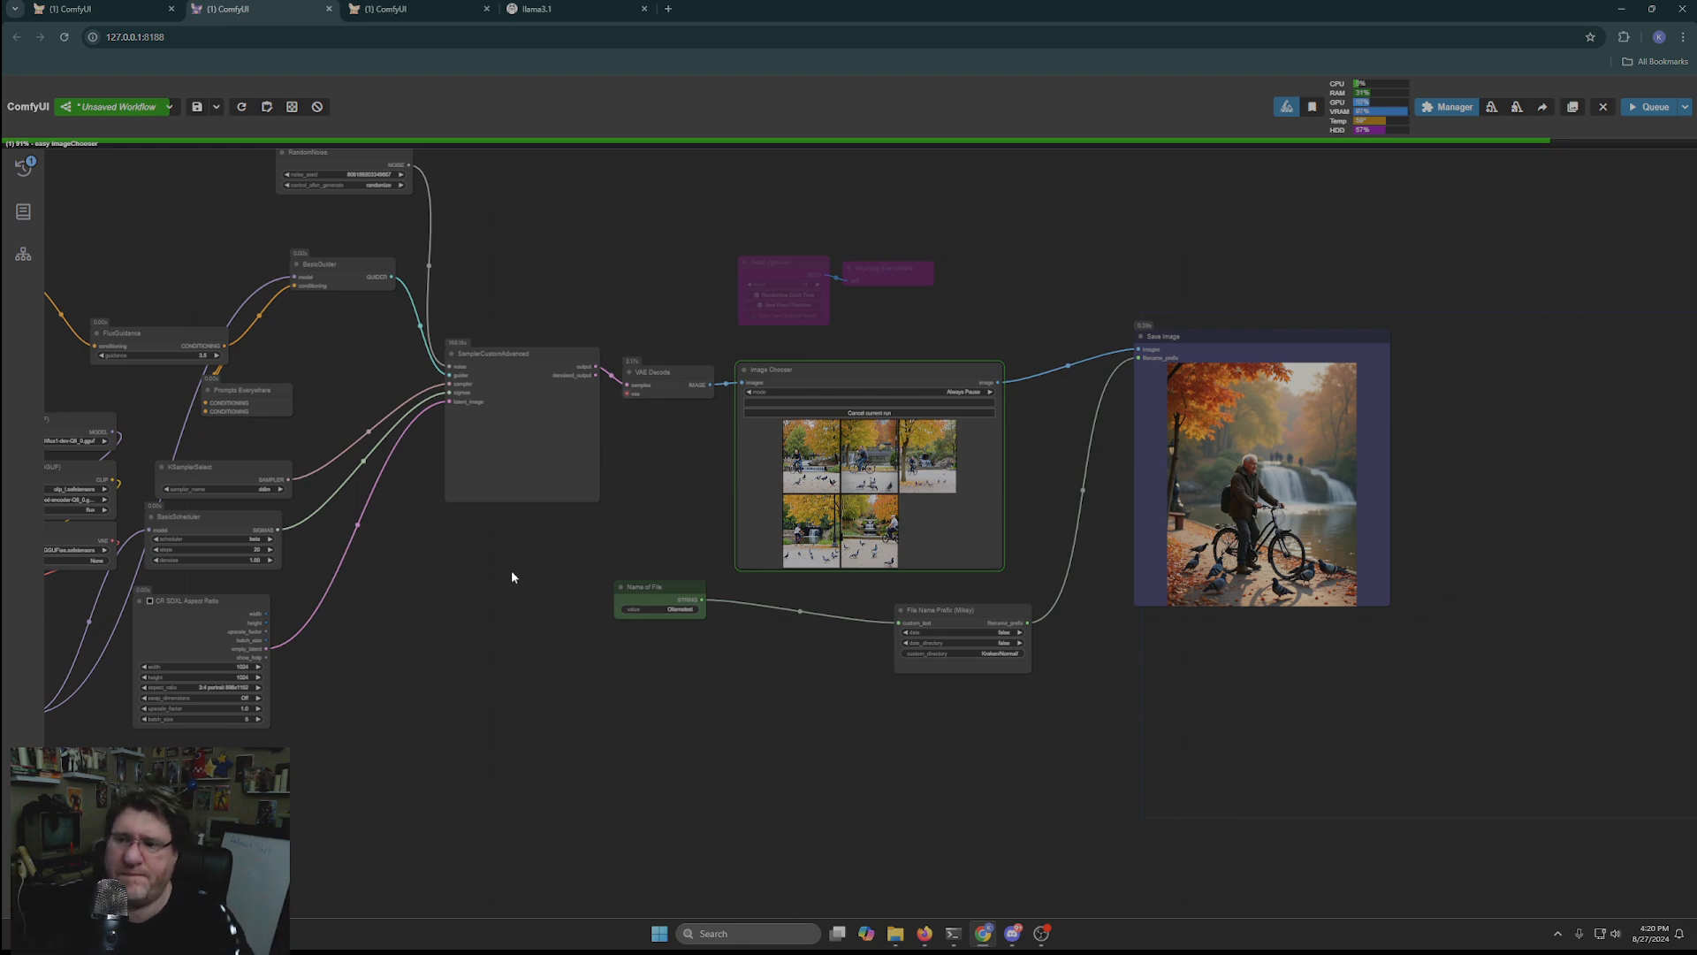
scroll(849, 478, "up", 3)
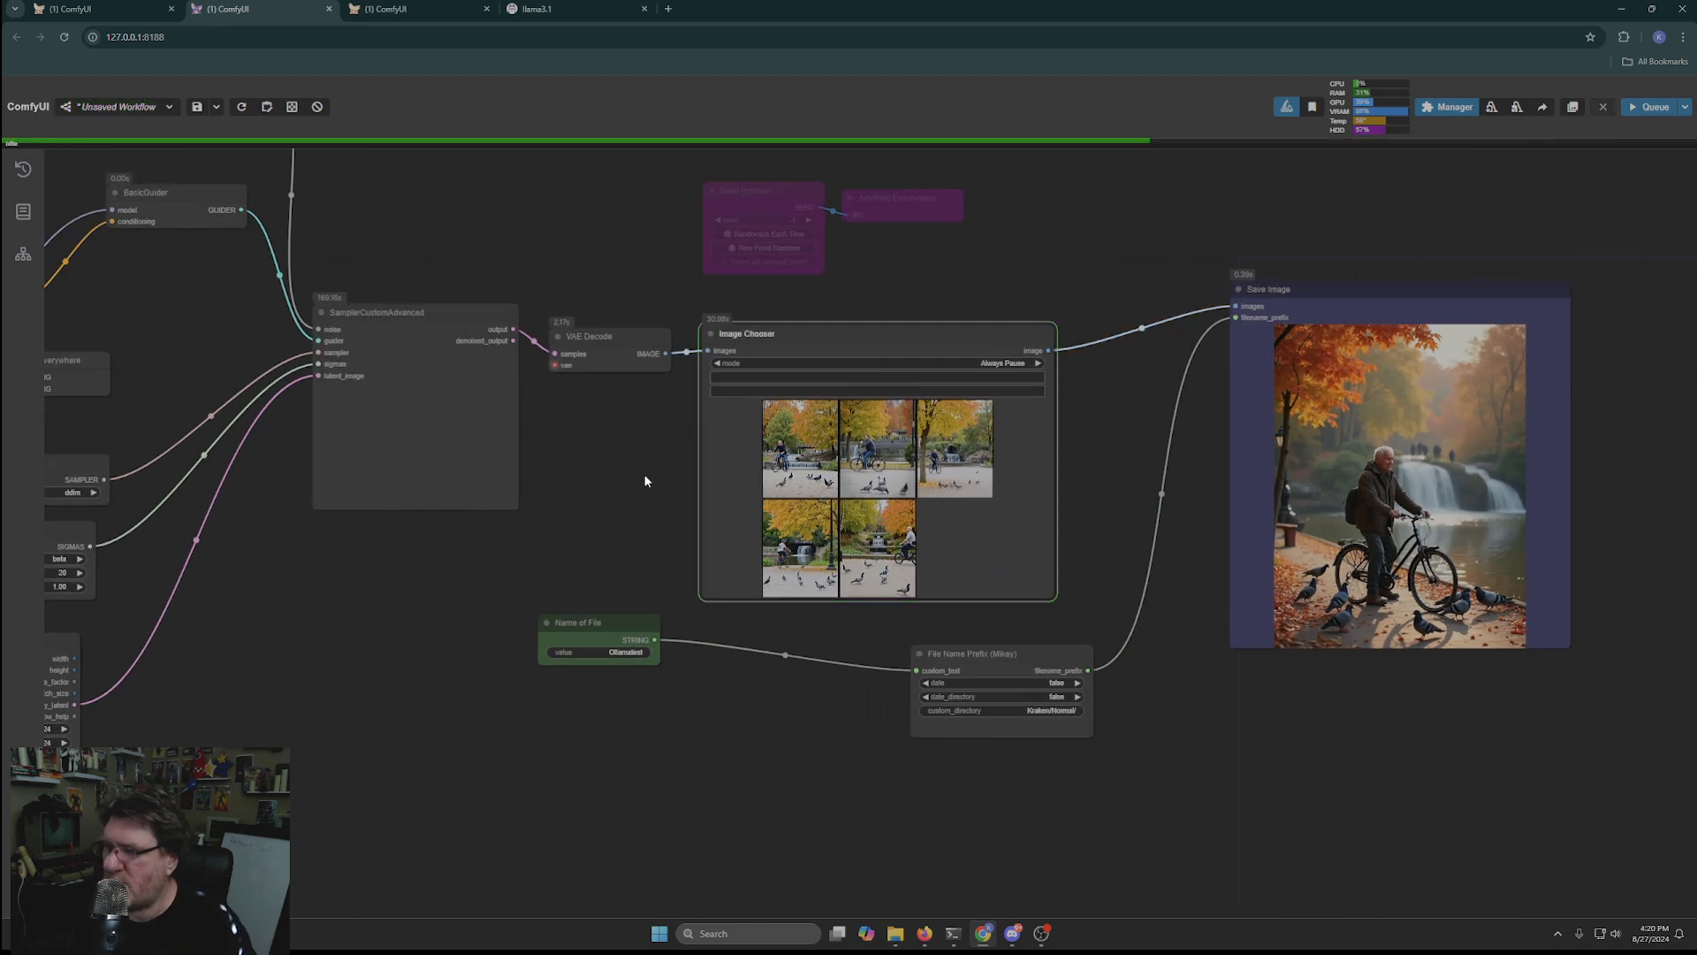
left_click_drag(266, 693, 1118, 473)
scroll(372, 690, "down", 3)
left_click_drag(346, 669, 420, 709)
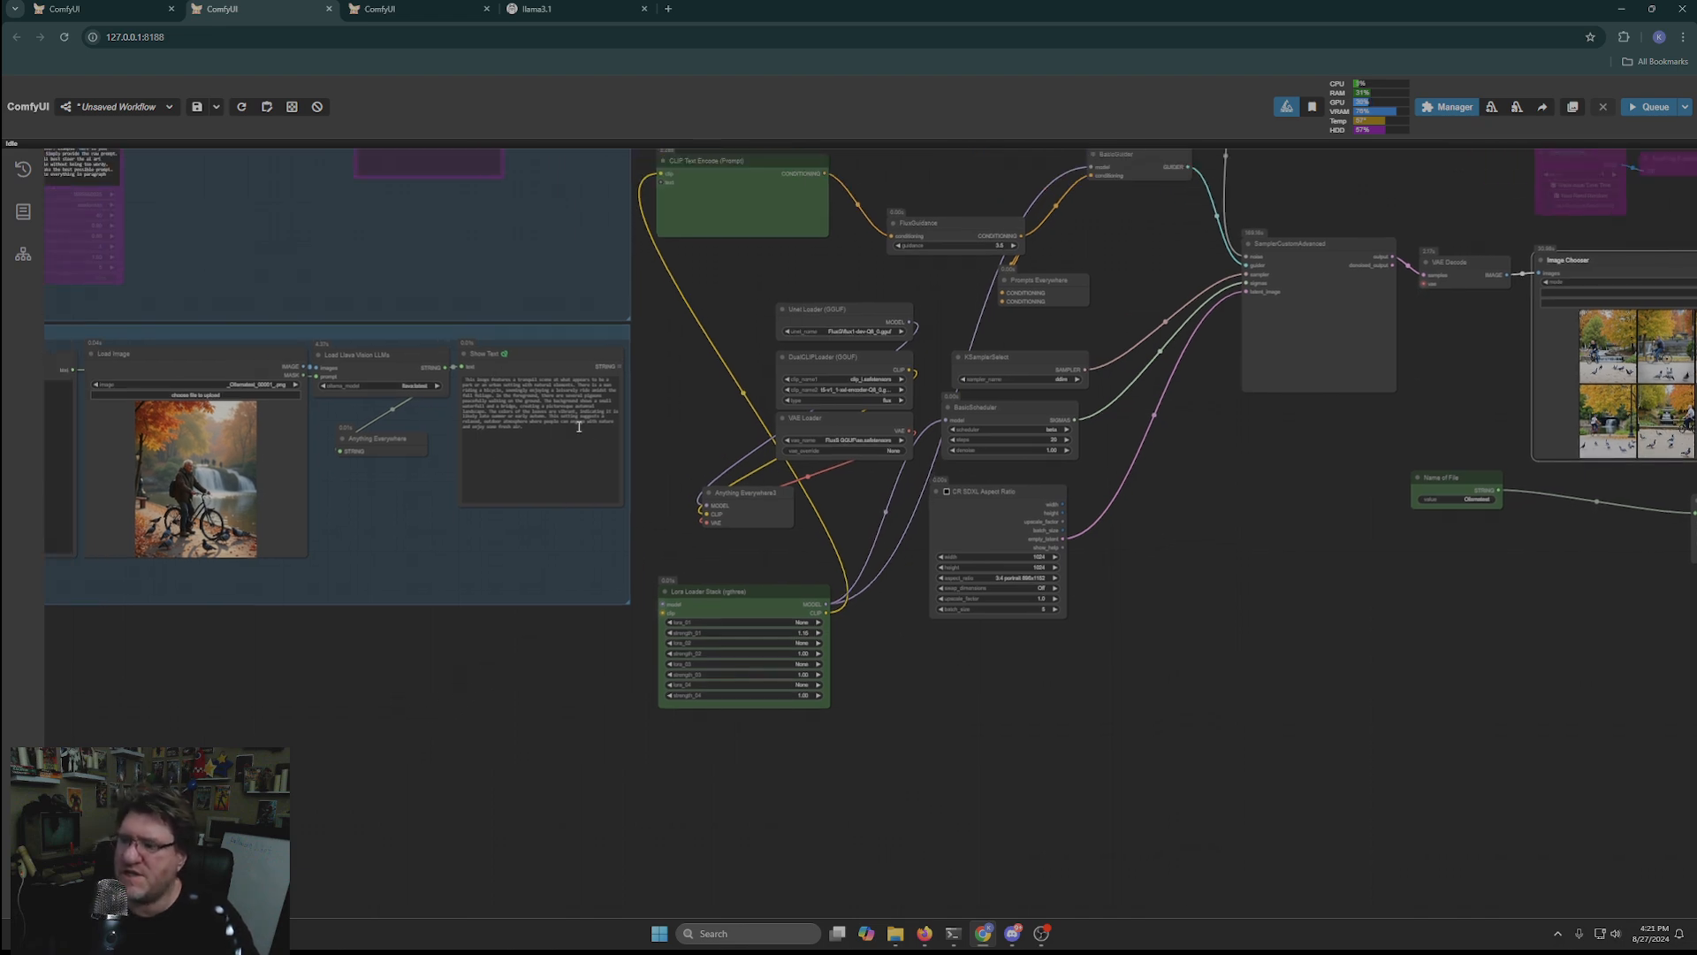
left_click(1655, 107)
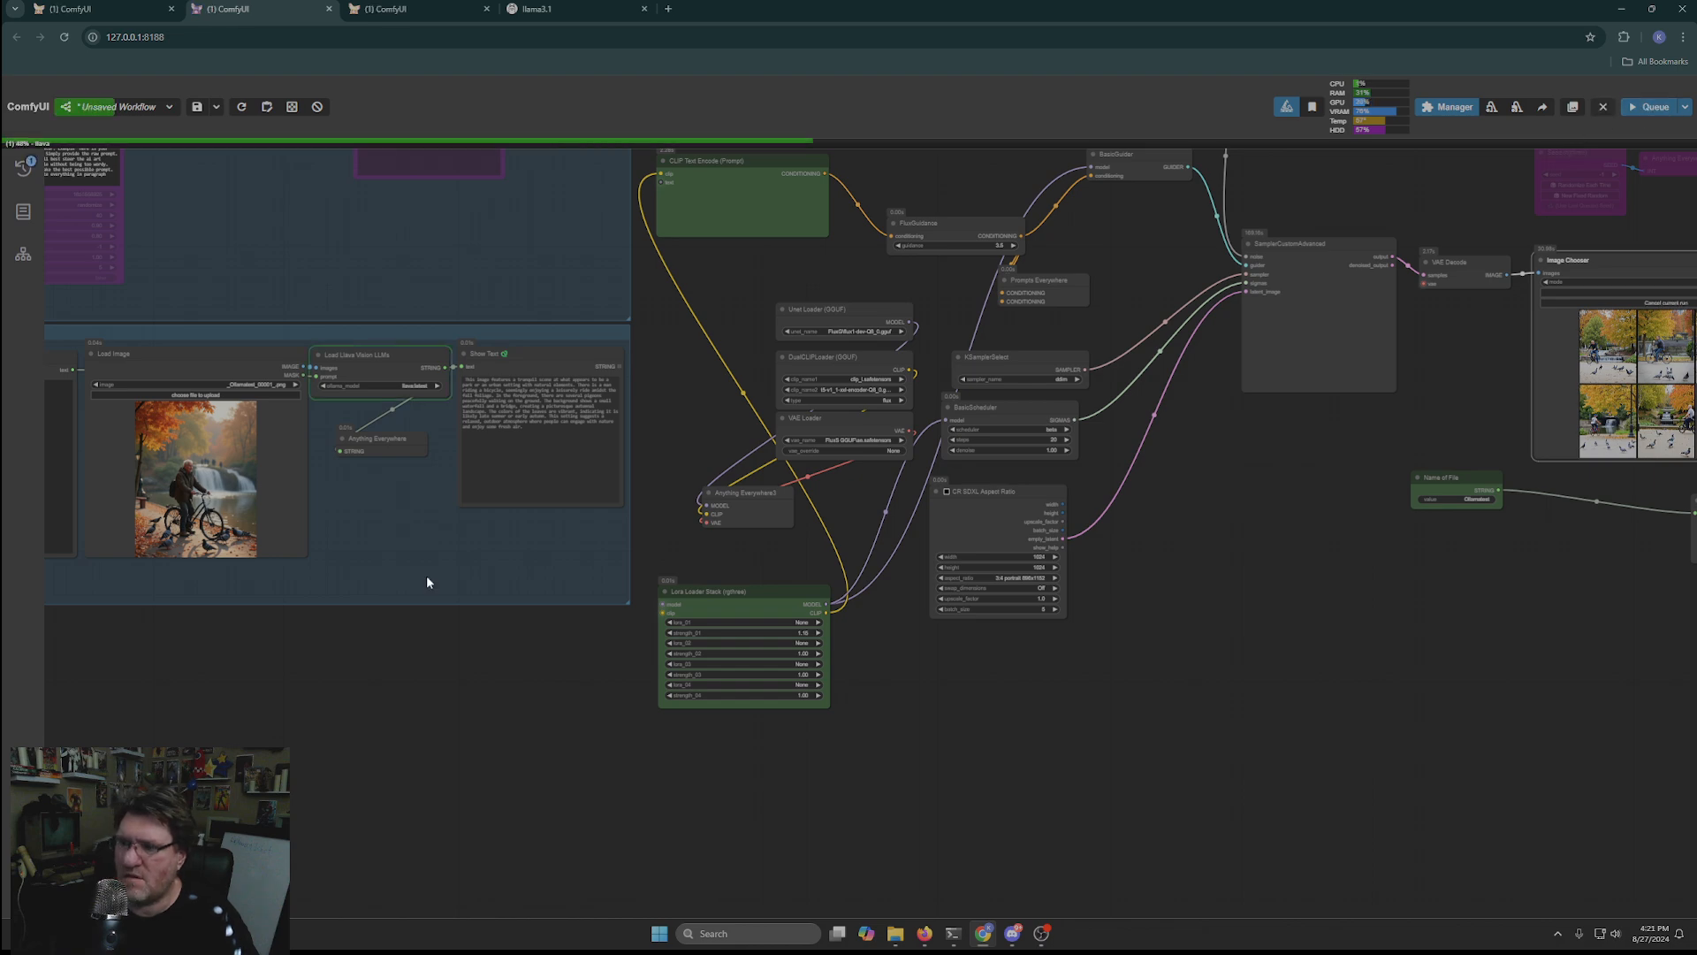
Step: Read the new image description in Show Text and compare it with the picture in Load Image
scroll(509, 247, "up", 6)
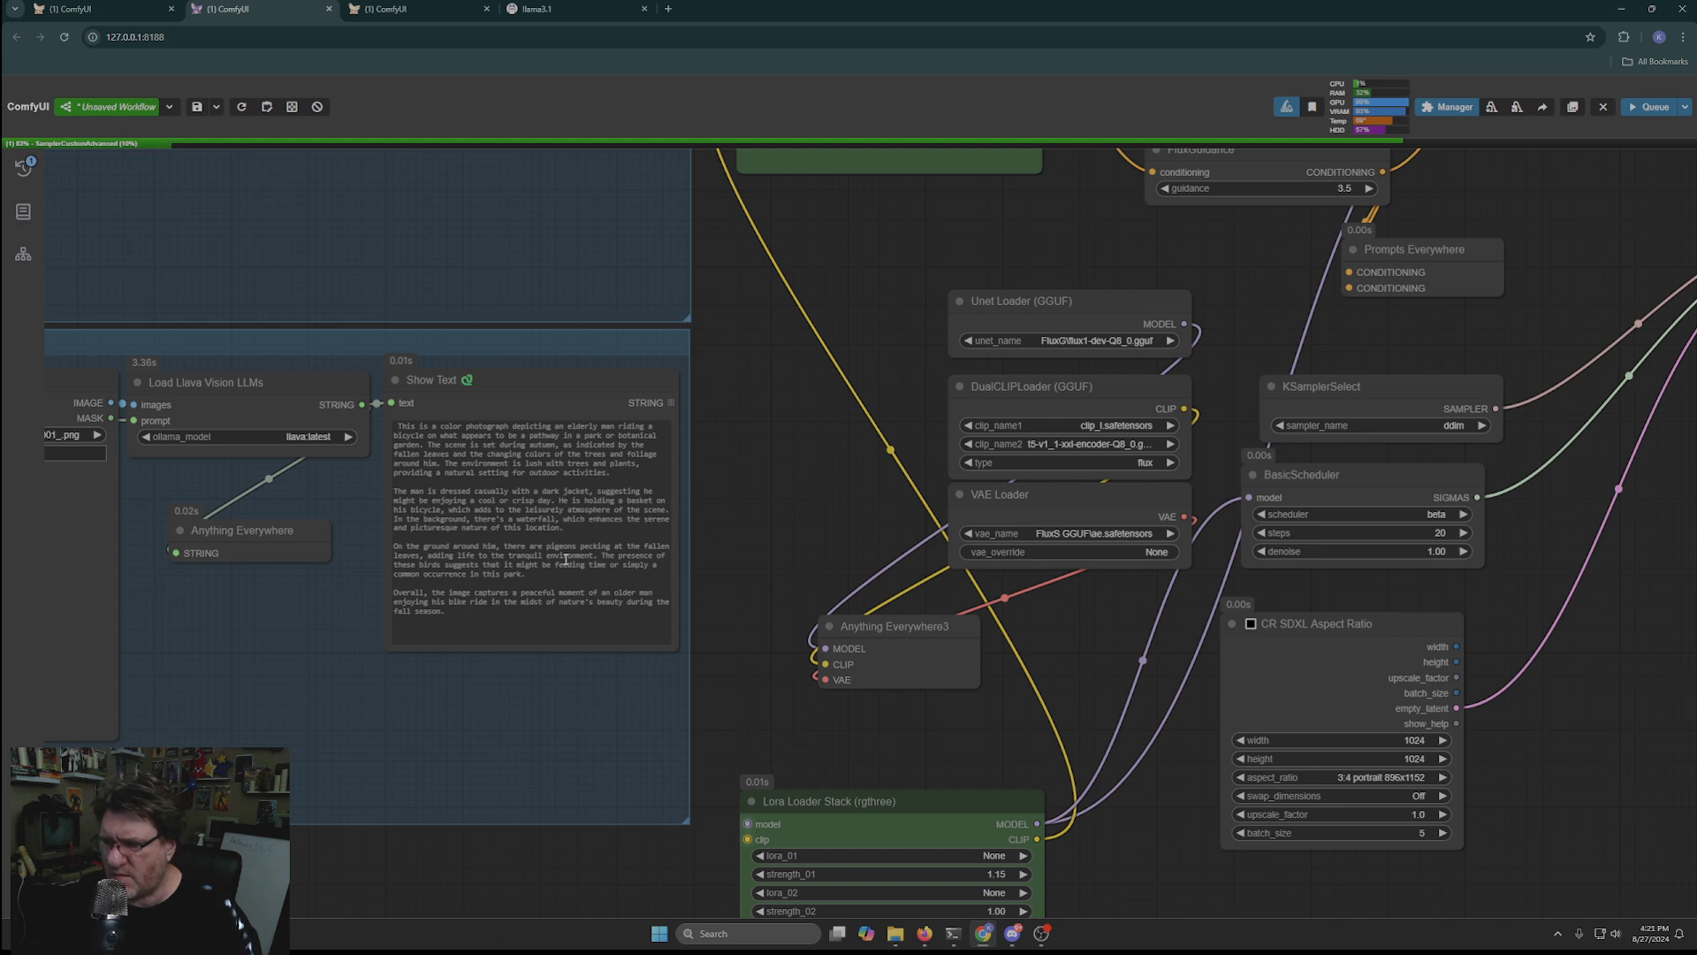
scroll(348, 878, "down", 2)
left_click_drag(348, 878, 861, 716)
scroll(549, 482, "up", 10)
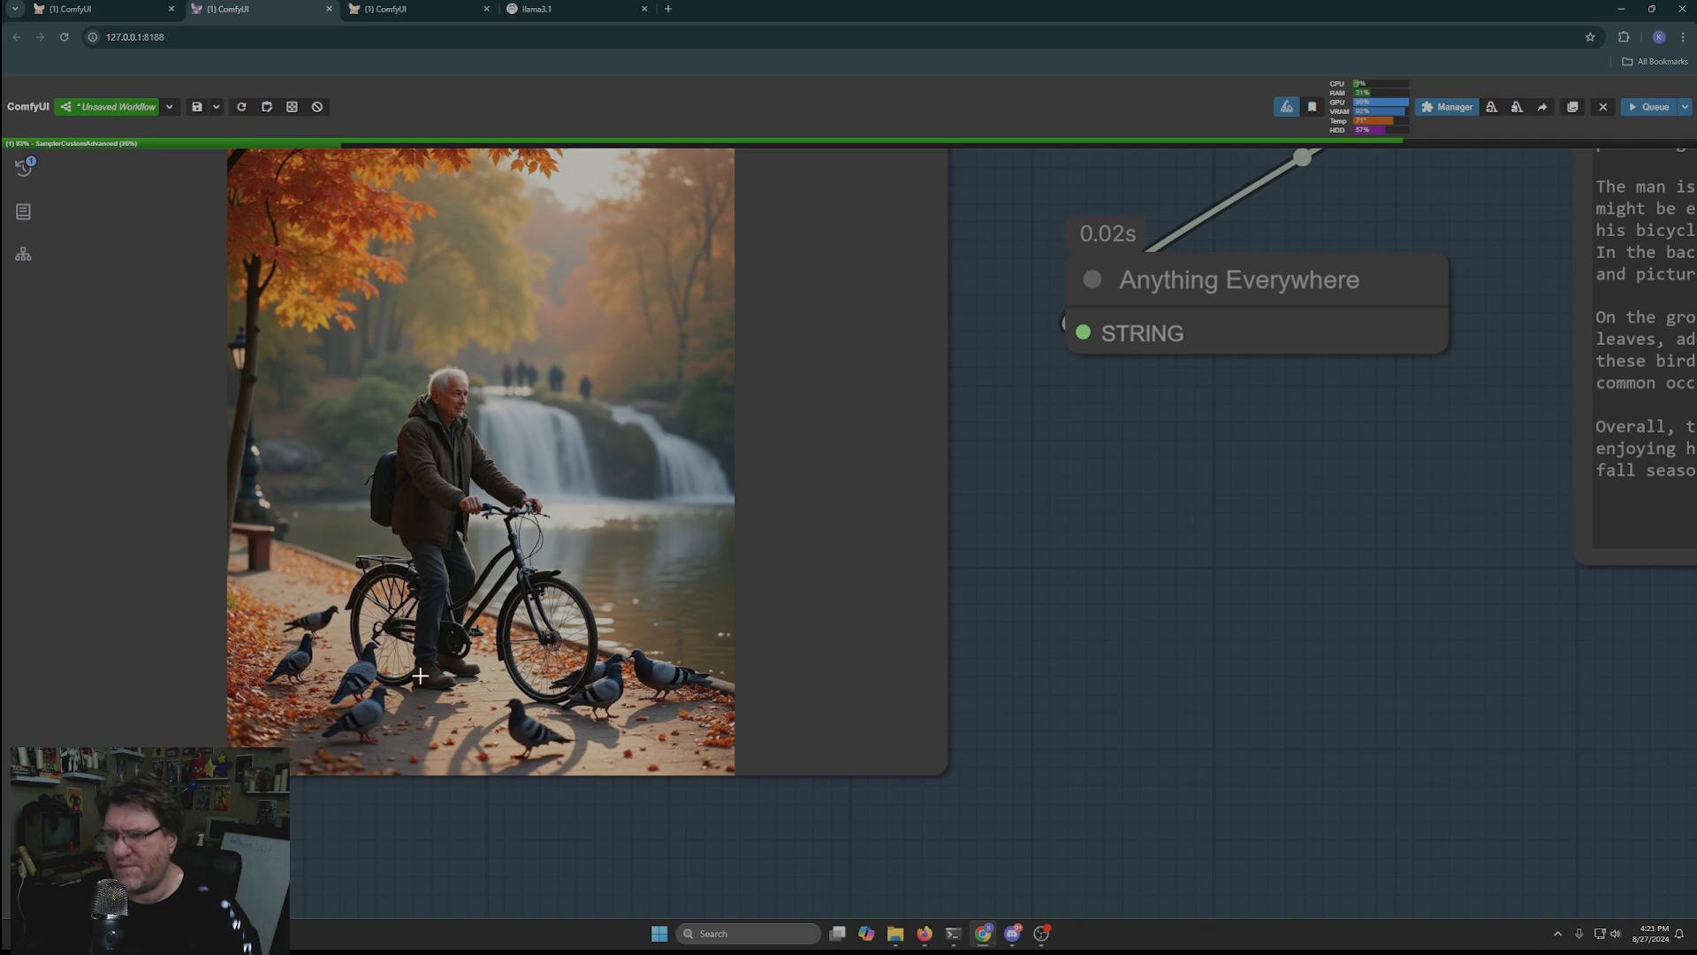
Step: Enable the Text to Prompt group and disable the Image to Prompt group in the Fast Groups Bypasser node
scroll(420, 676, "down", 5)
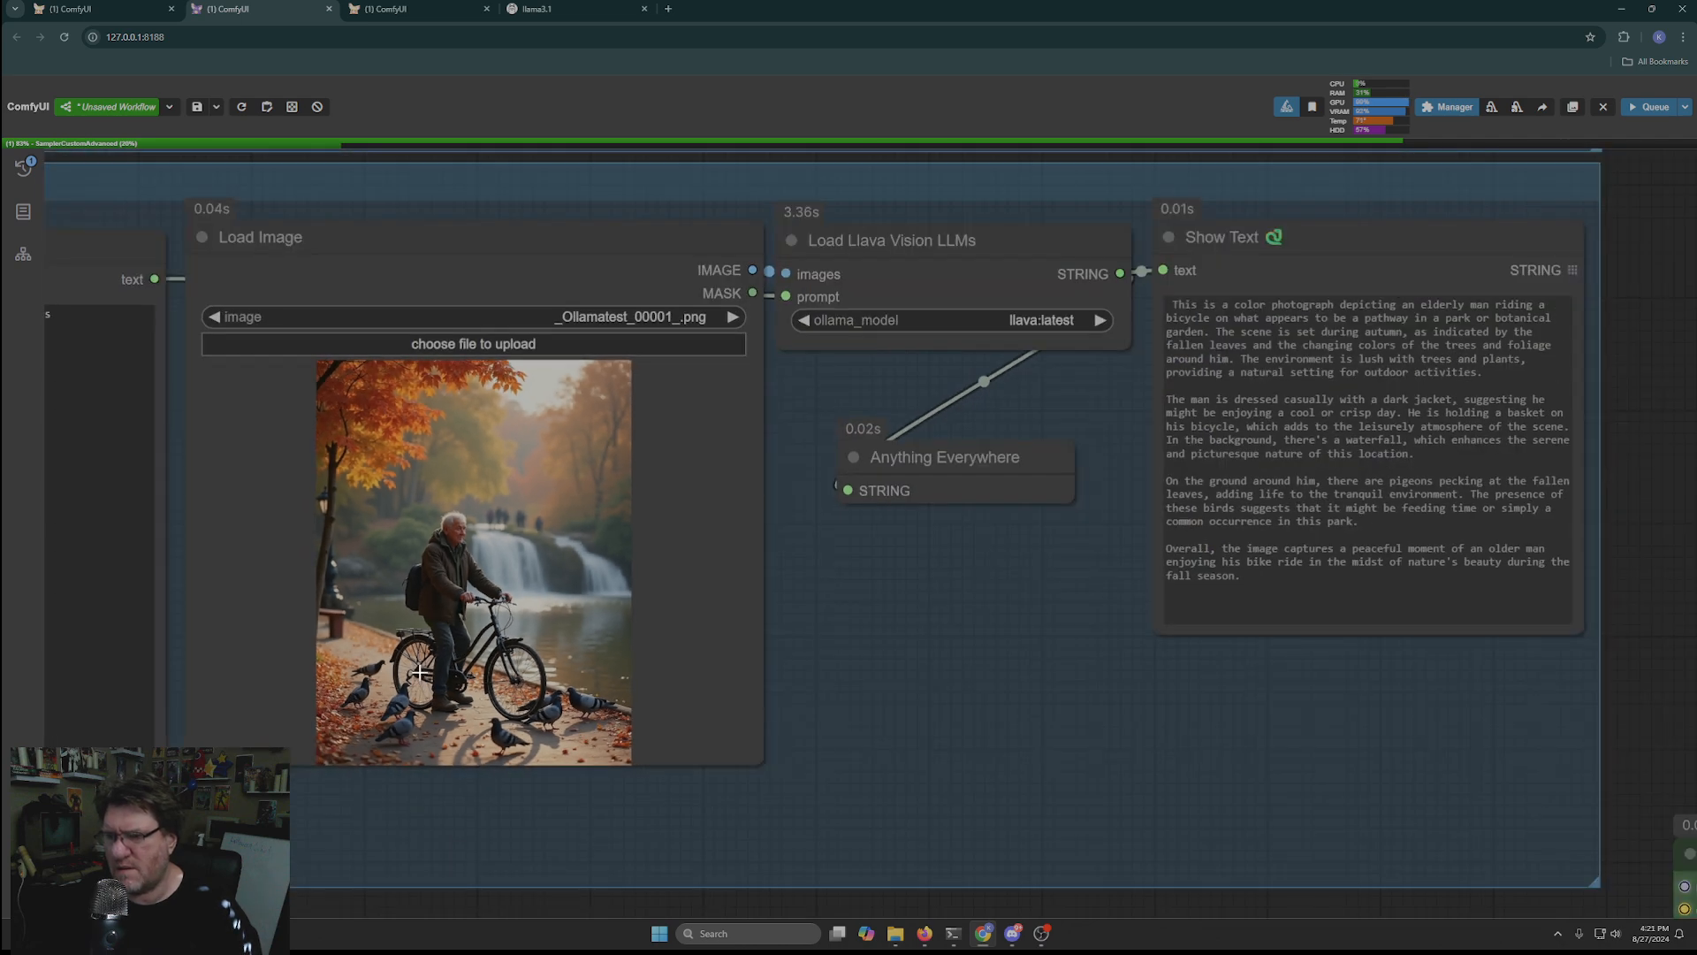
scroll(420, 674, "down", 2)
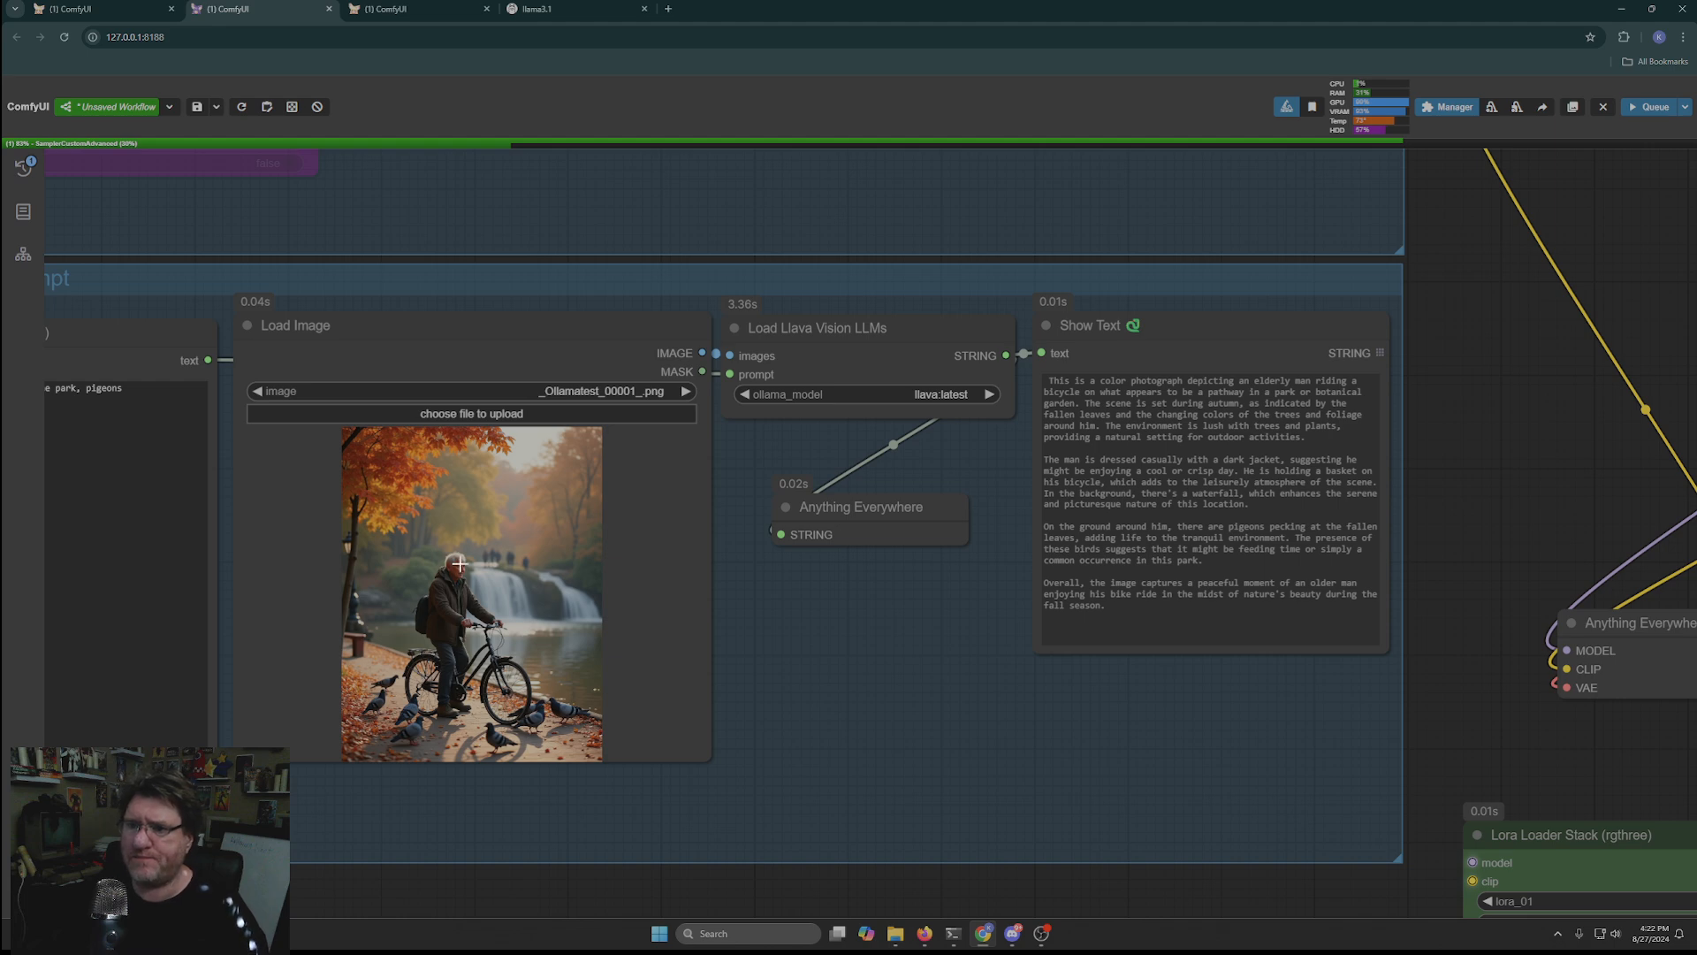
scroll(458, 563, "down", 7)
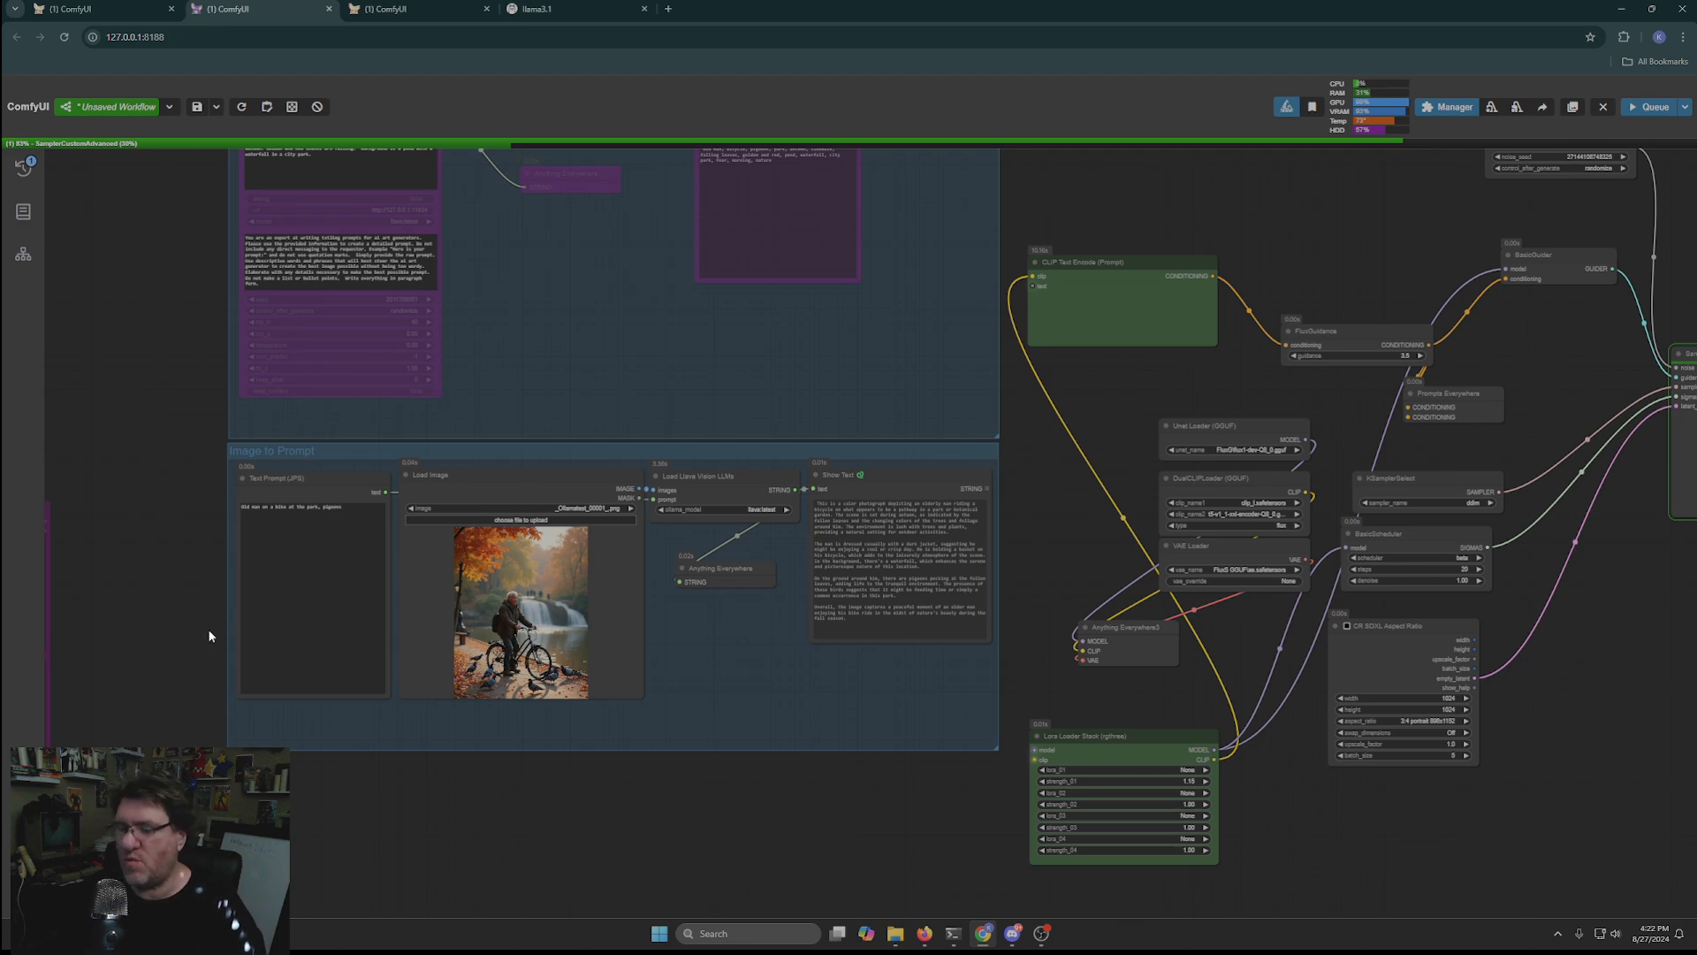
left_click_drag(140, 378, 150, 623)
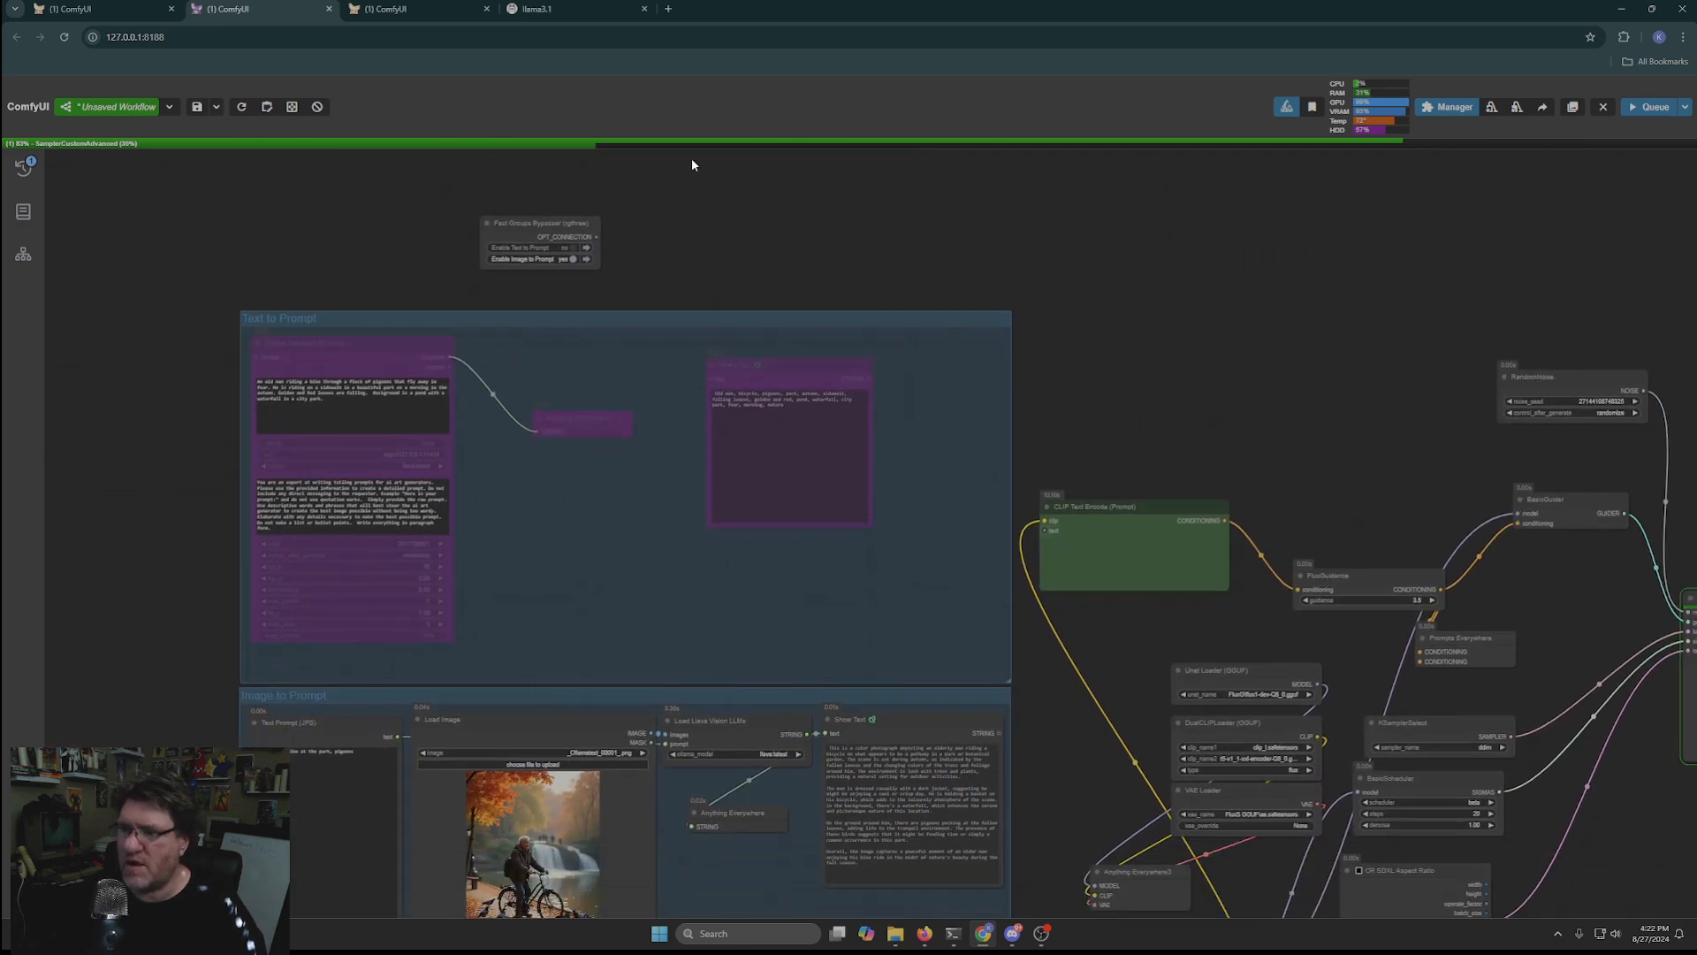
scroll(598, 205, "up", 9)
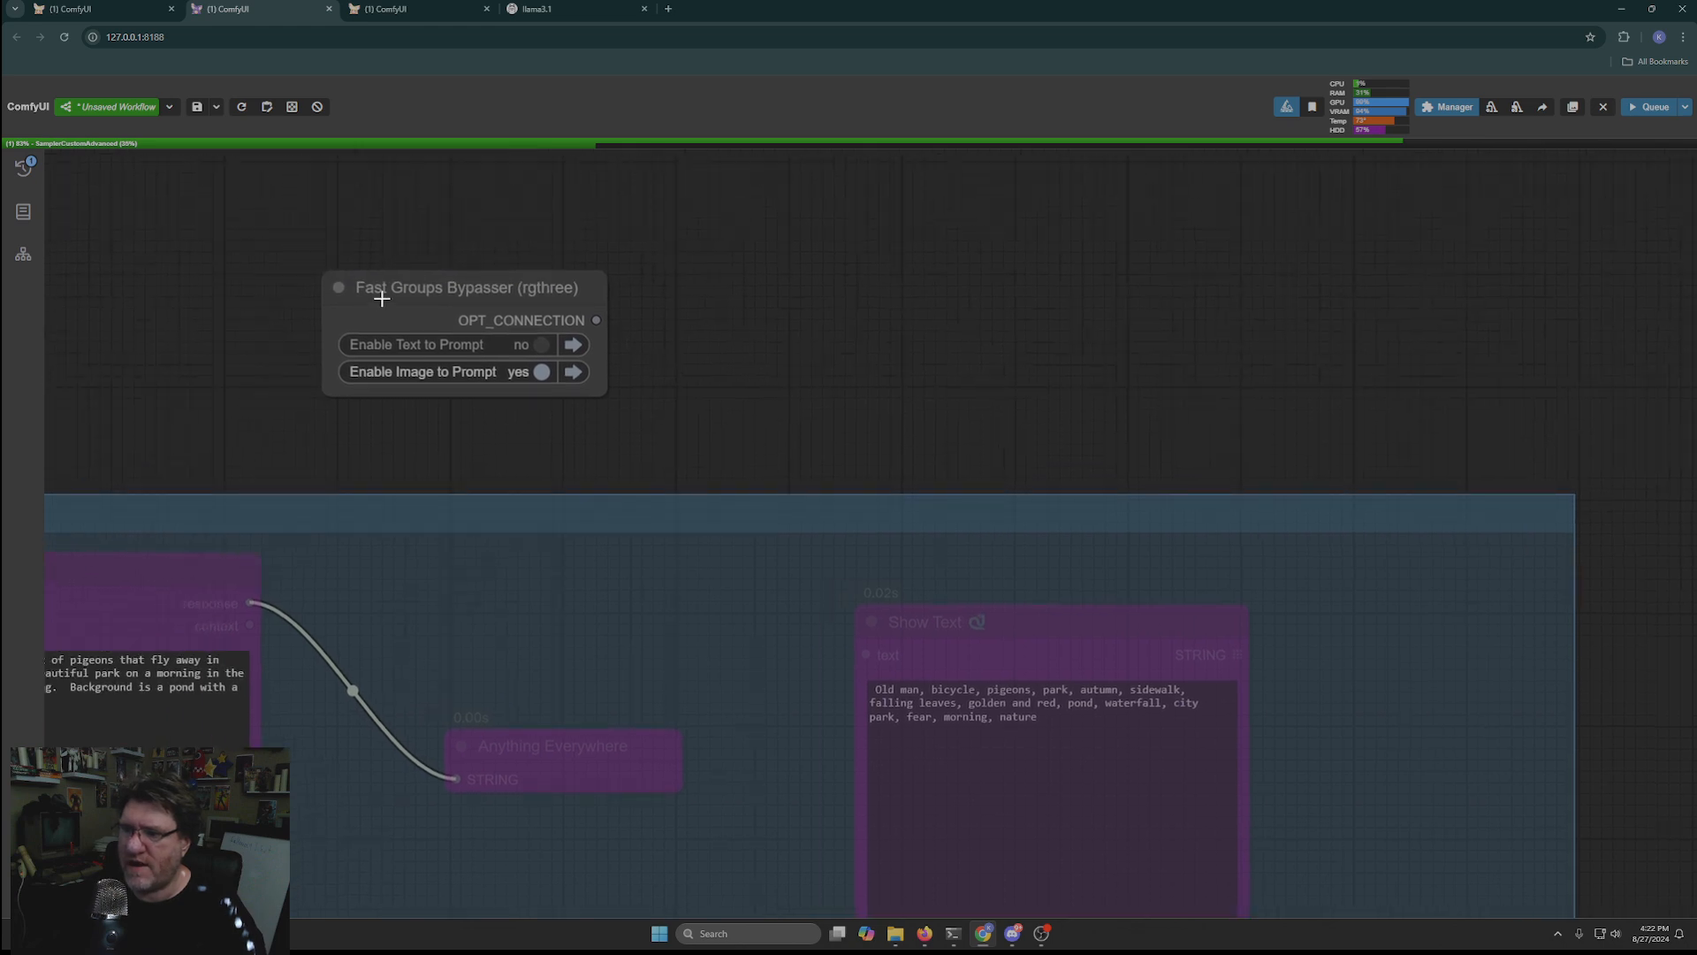
left_click(531, 347)
left_click(541, 372)
scroll(224, 380, "down", 4)
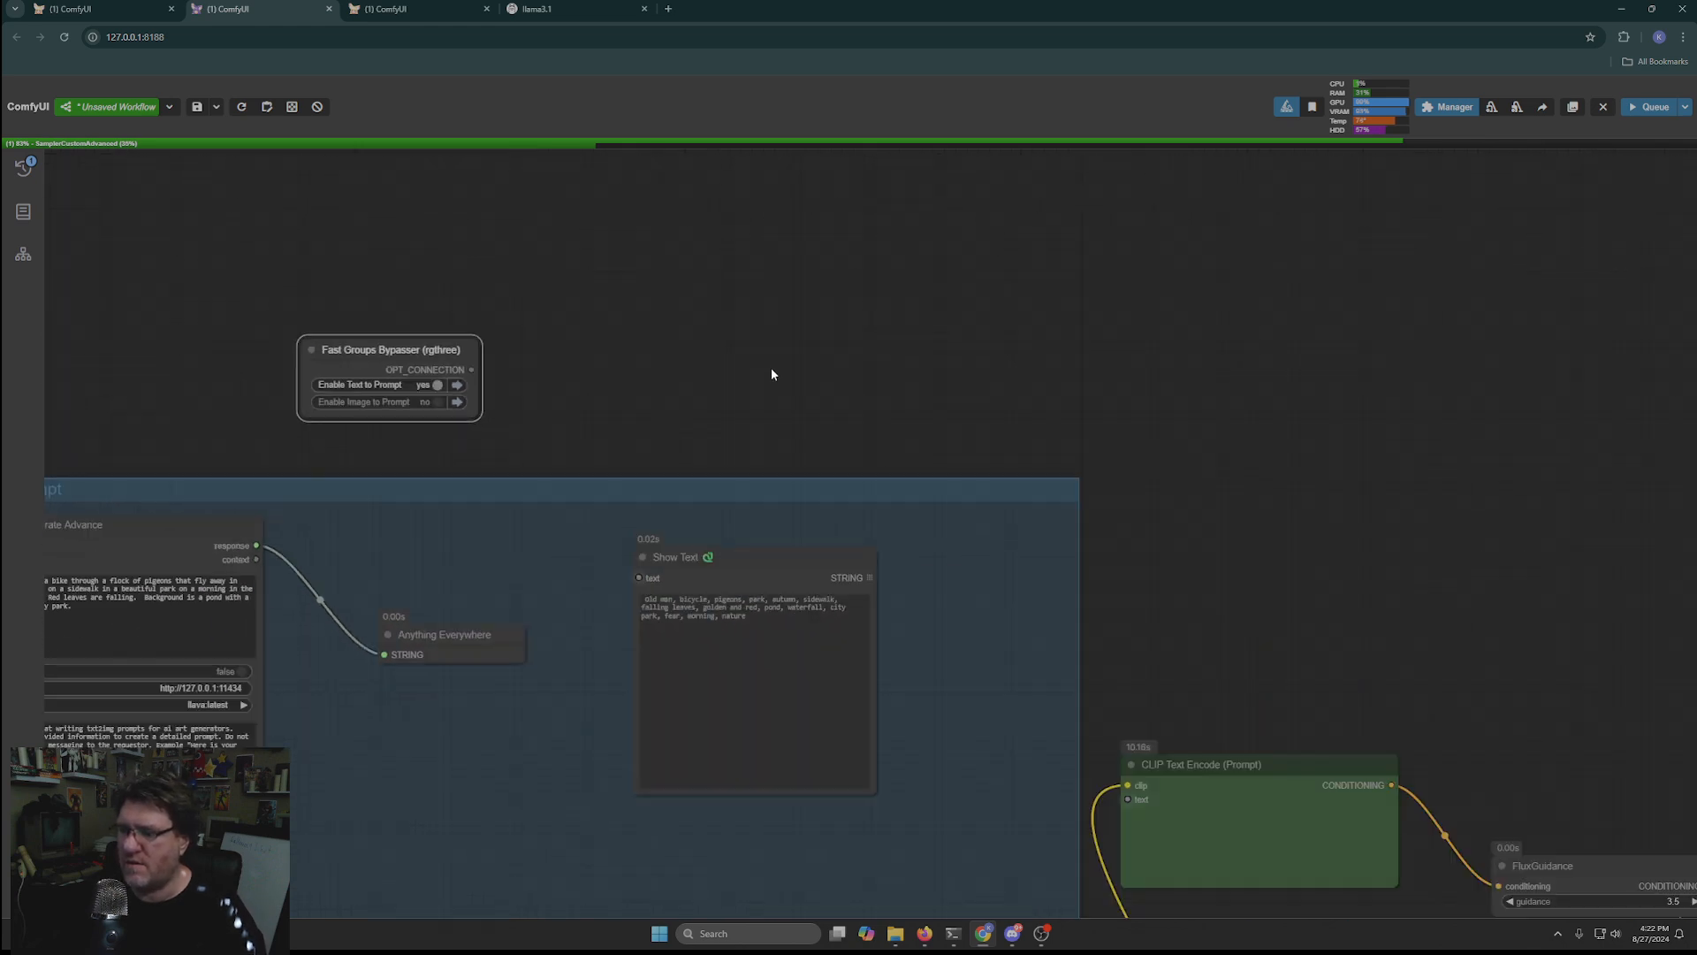
Step: Append "Bicycle has a basket on the front containing excited kittens." to the prompt in the Ollama Generate Advance node
left_click_drag(730, 355, 937, 166)
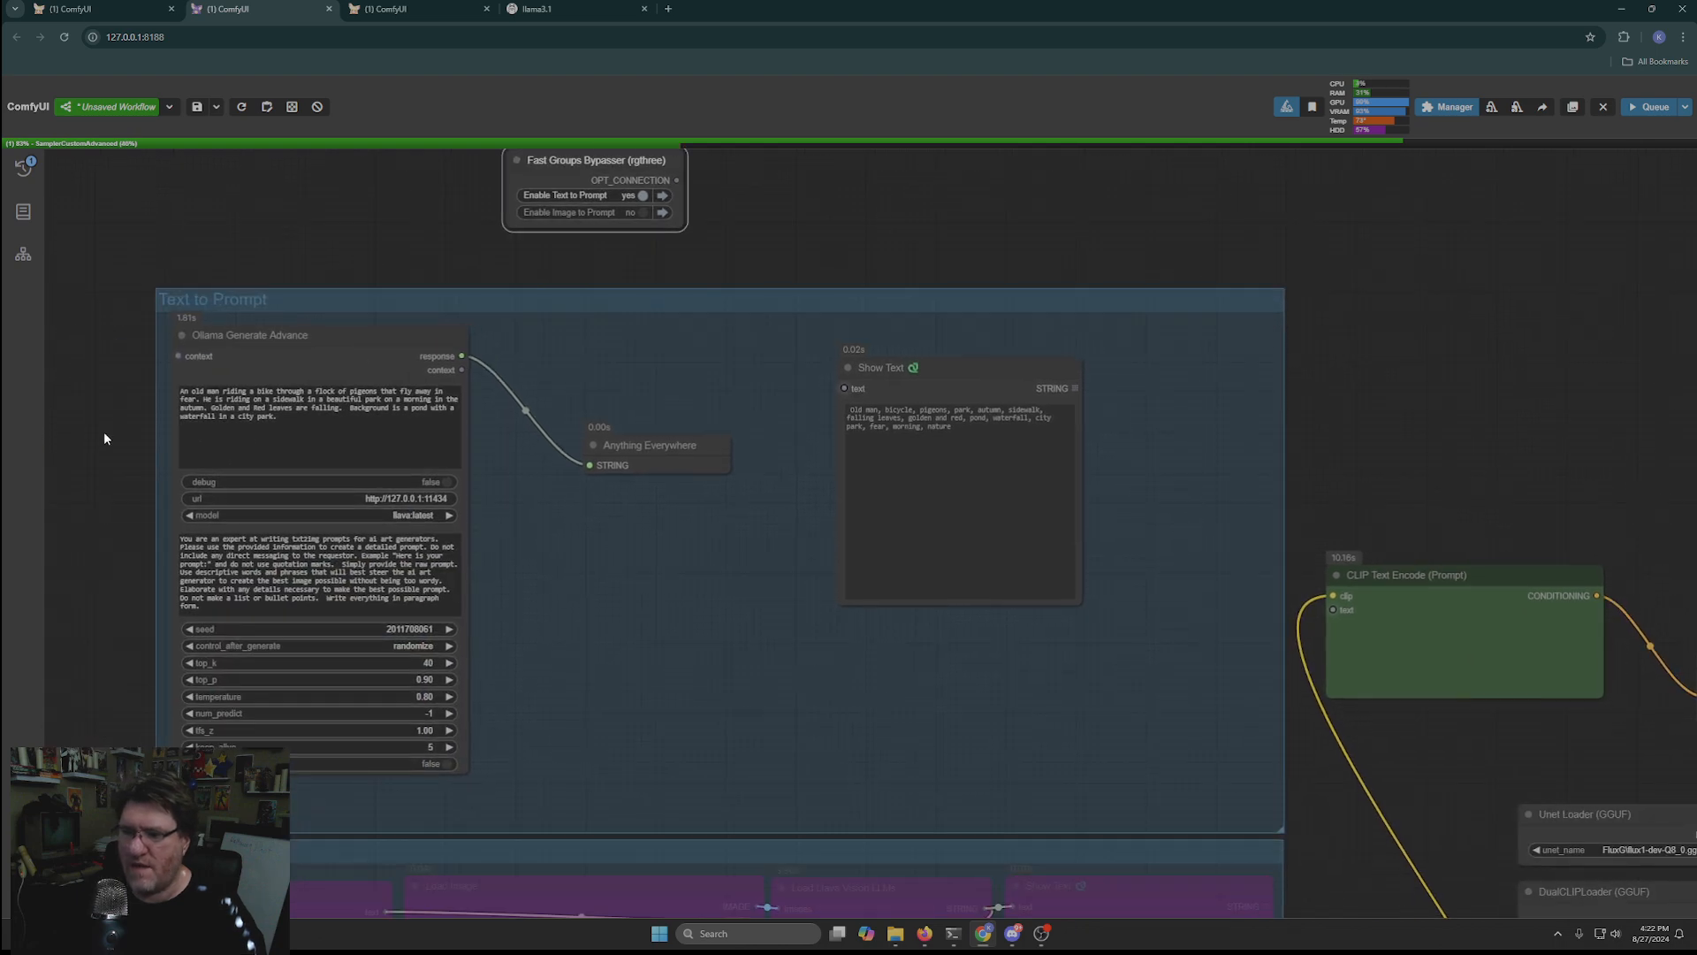
left_click_drag(104, 432, 234, 376)
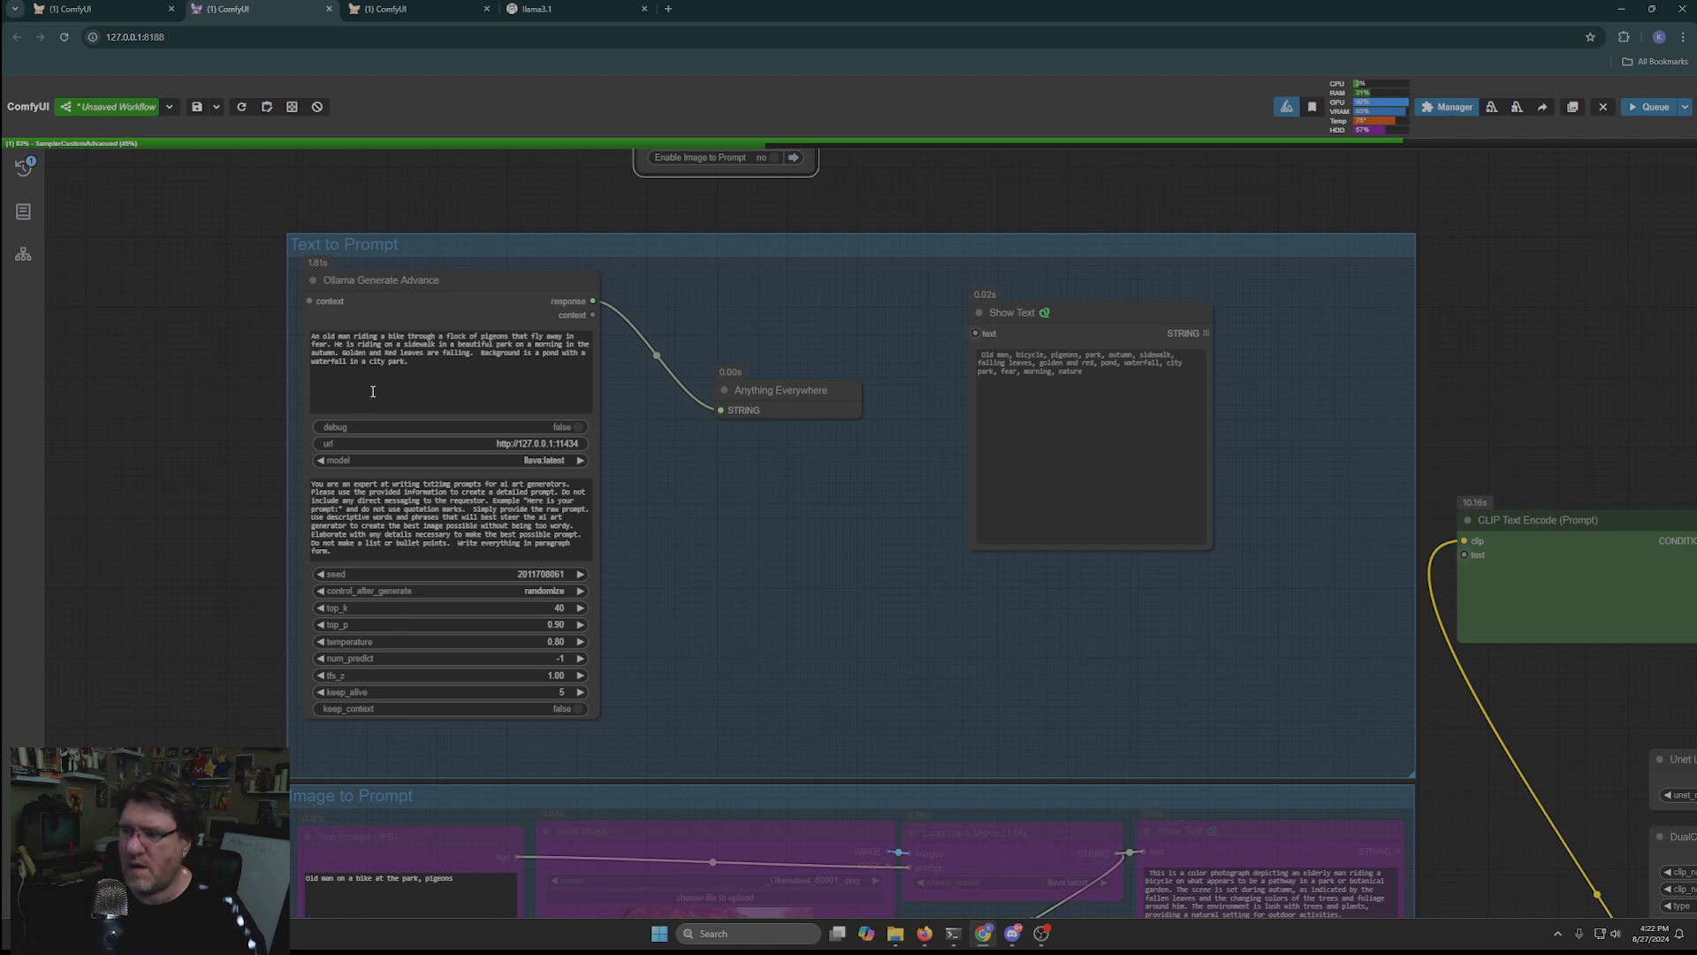
left_click(424, 362)
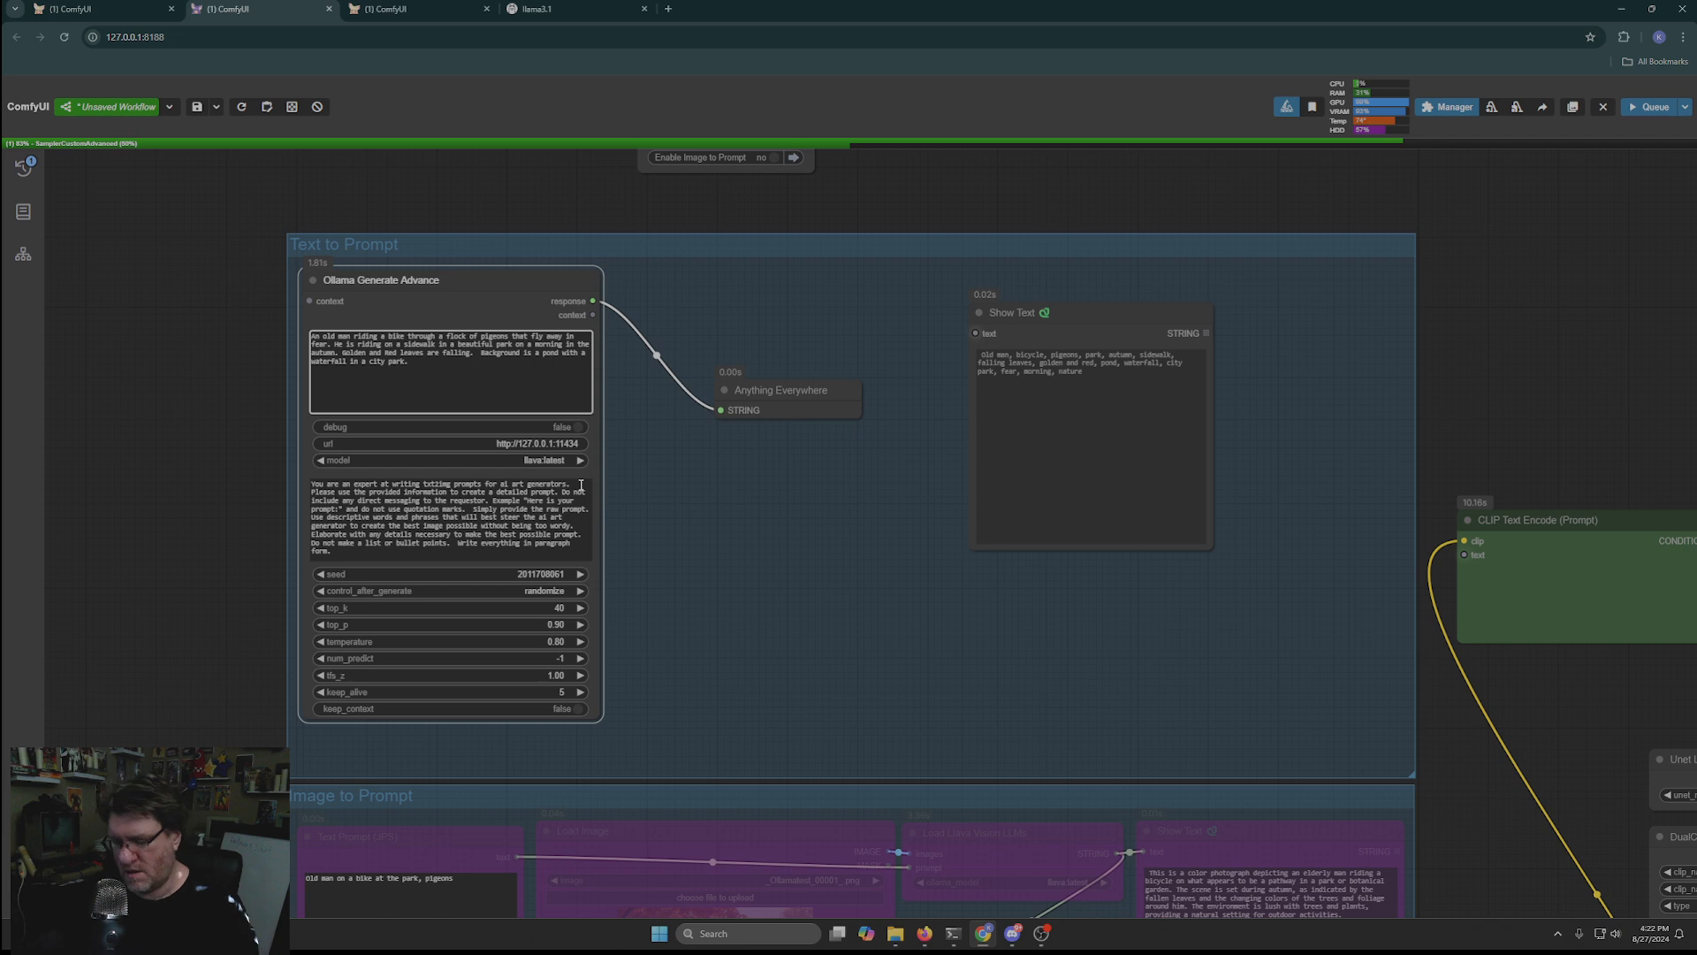
type("Bi")
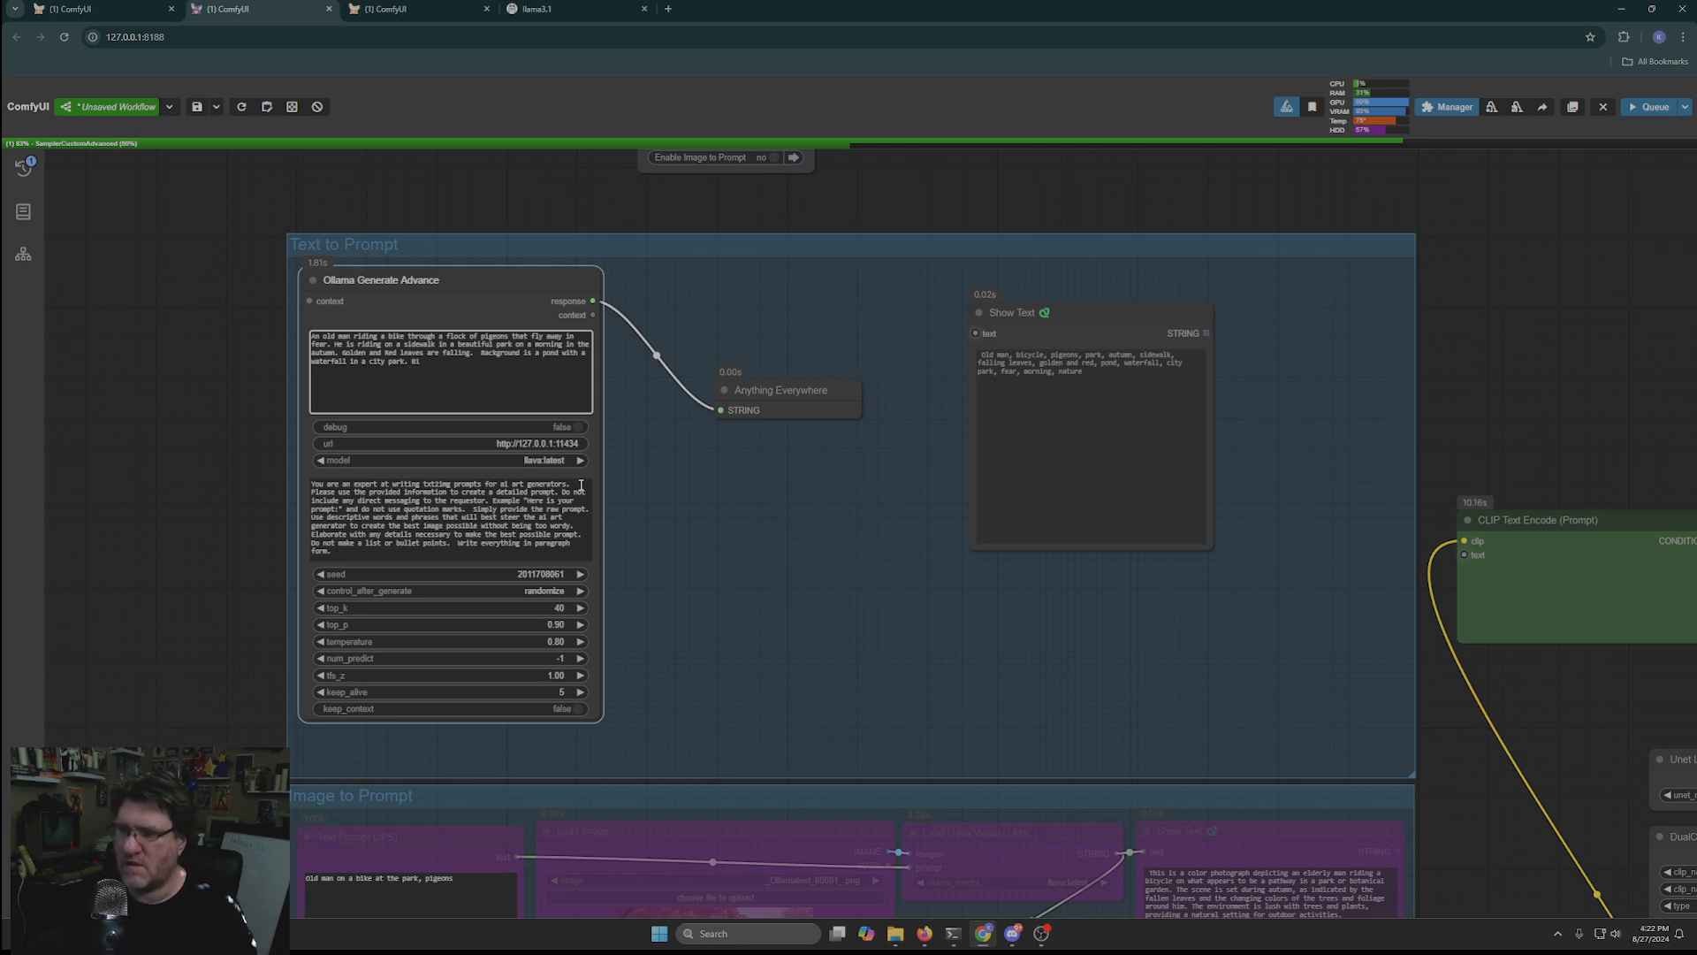
key("BackSpace")
key("BackSpace")
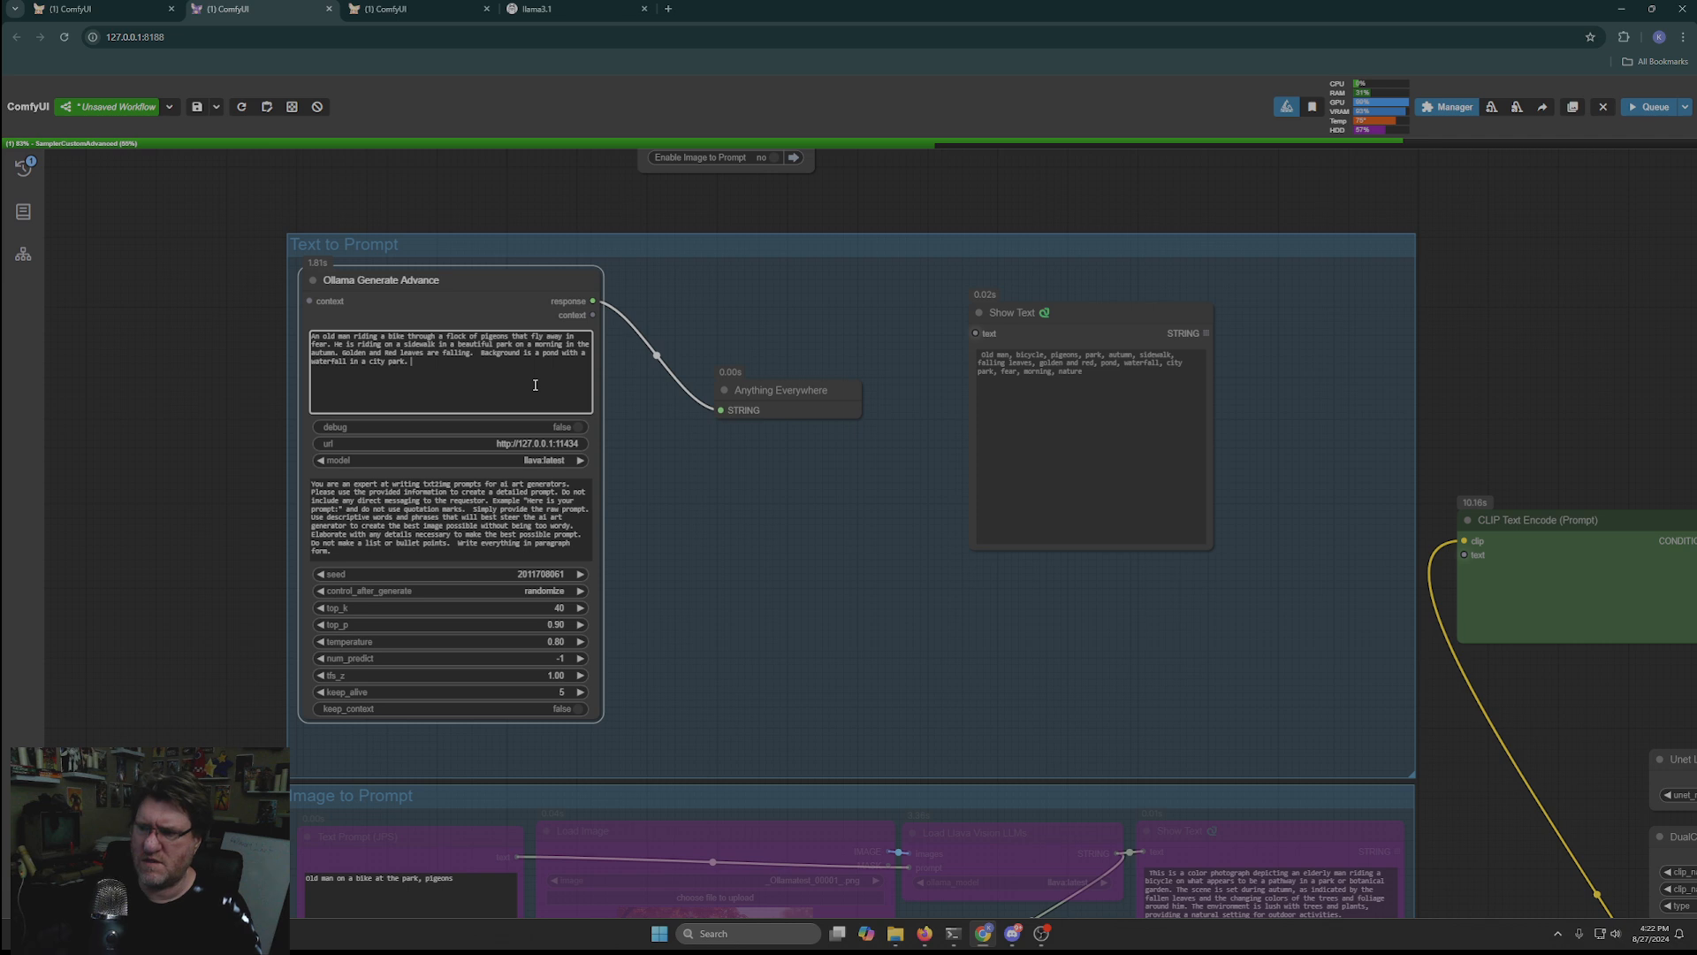
type("Bic")
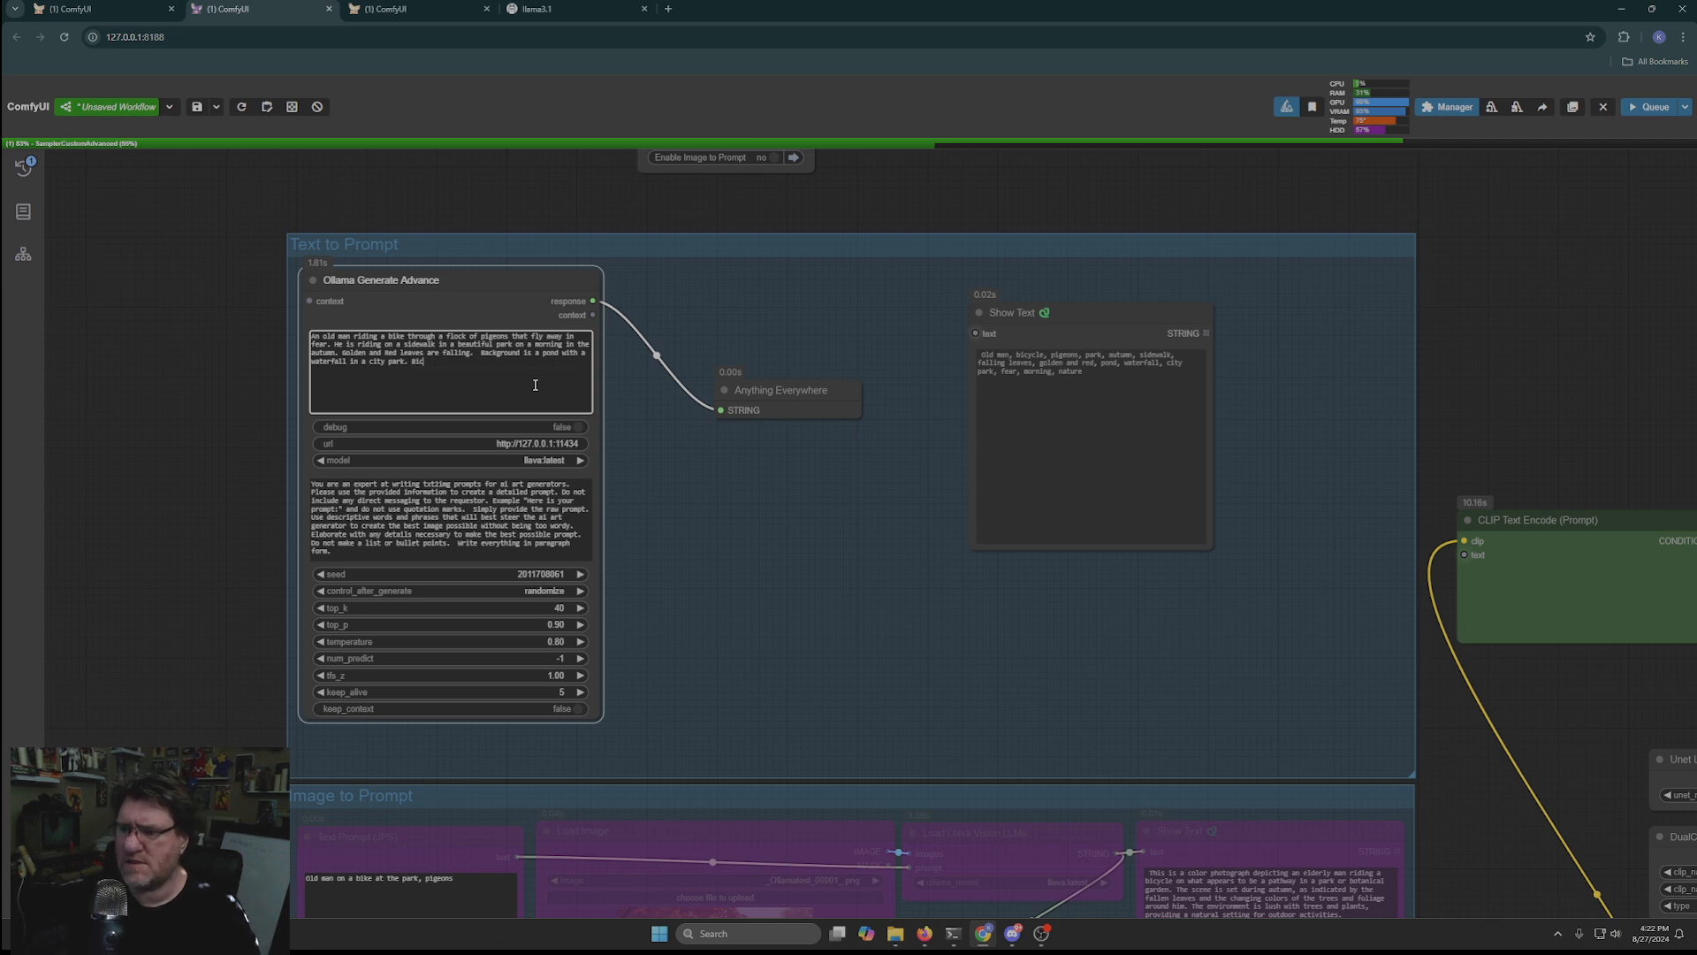
type("ycle has ")
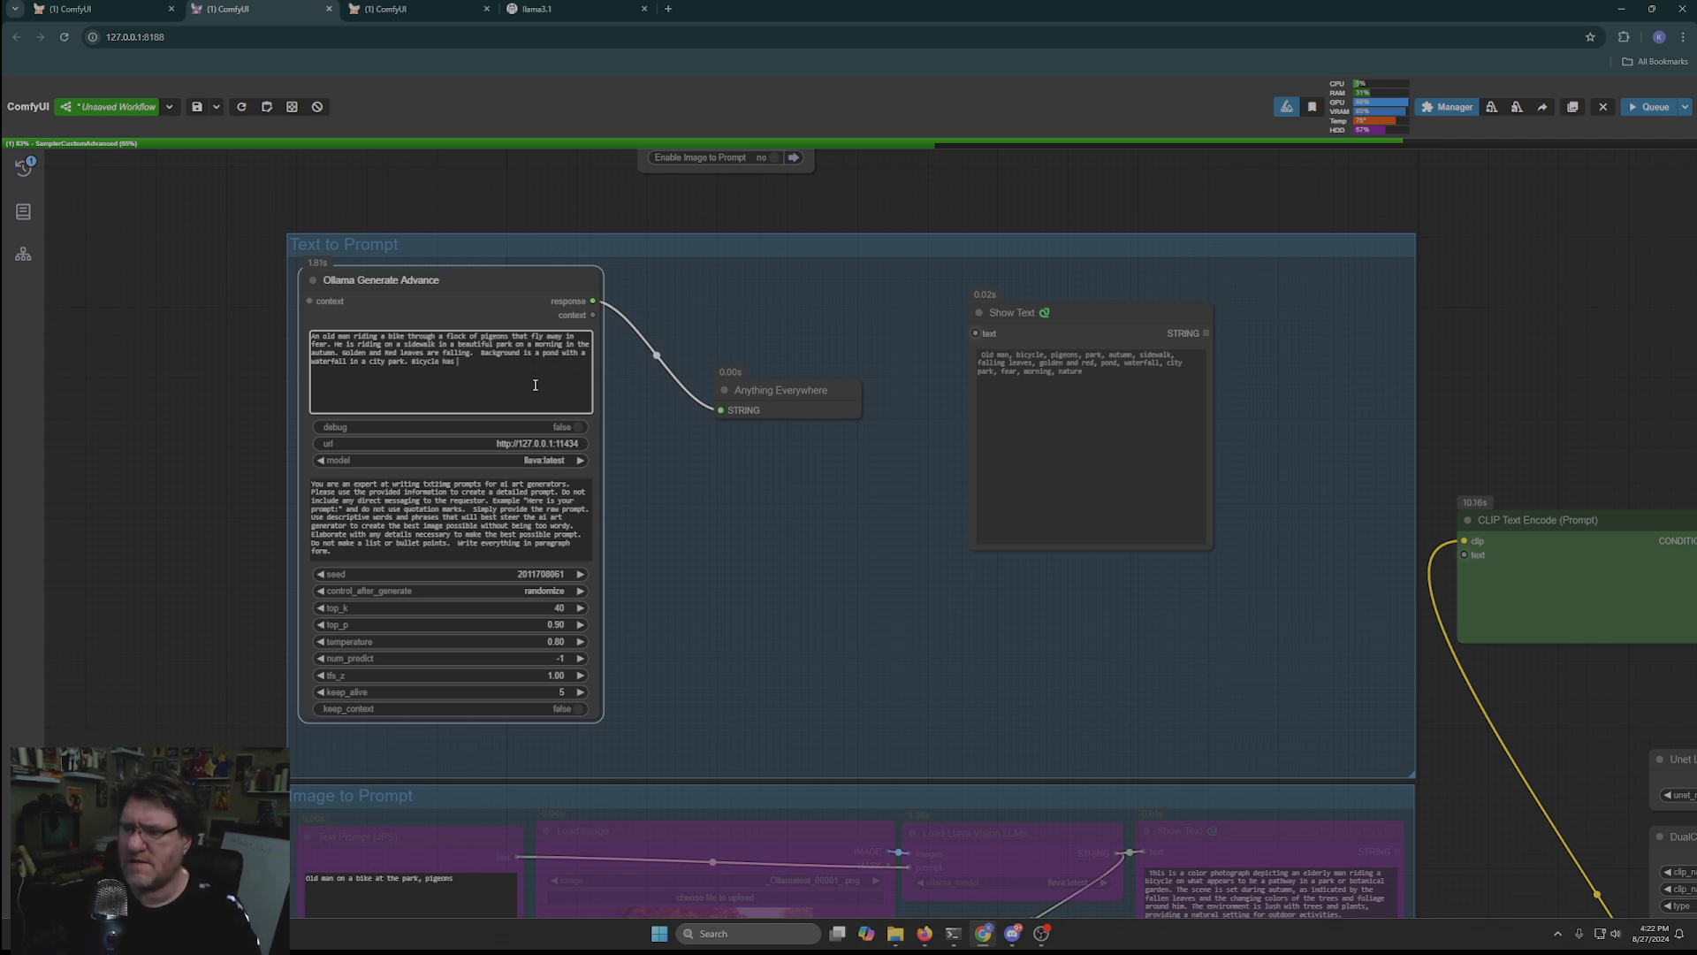
type("a back")
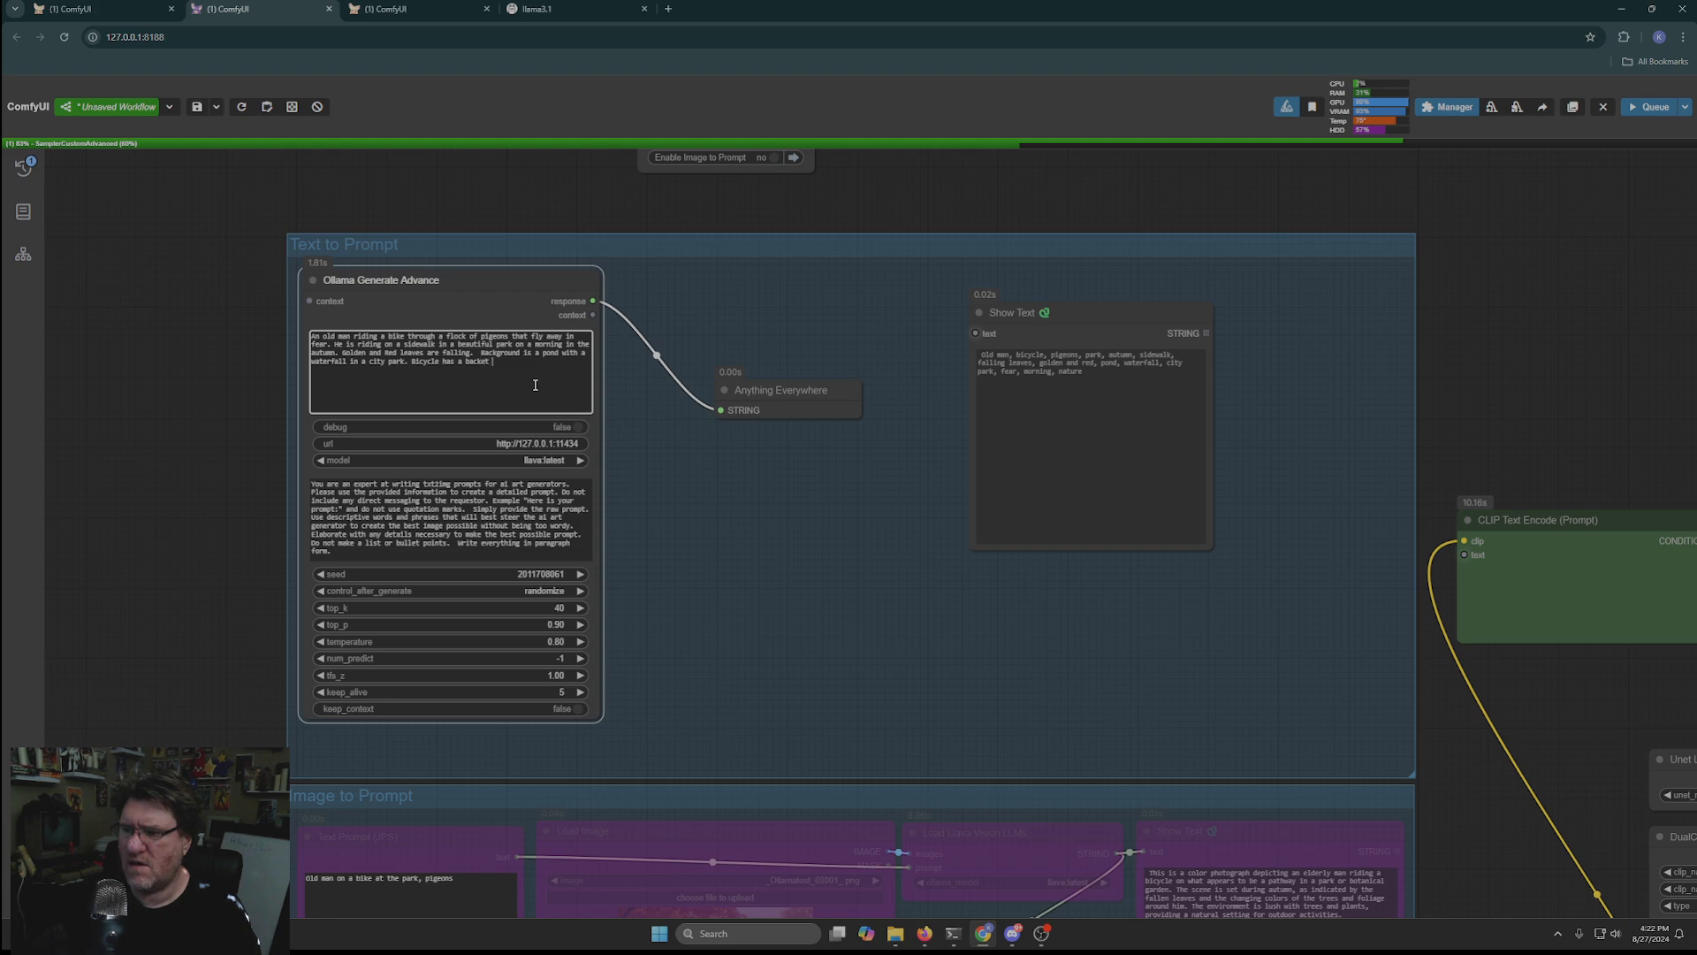
type("et on the front containing e")
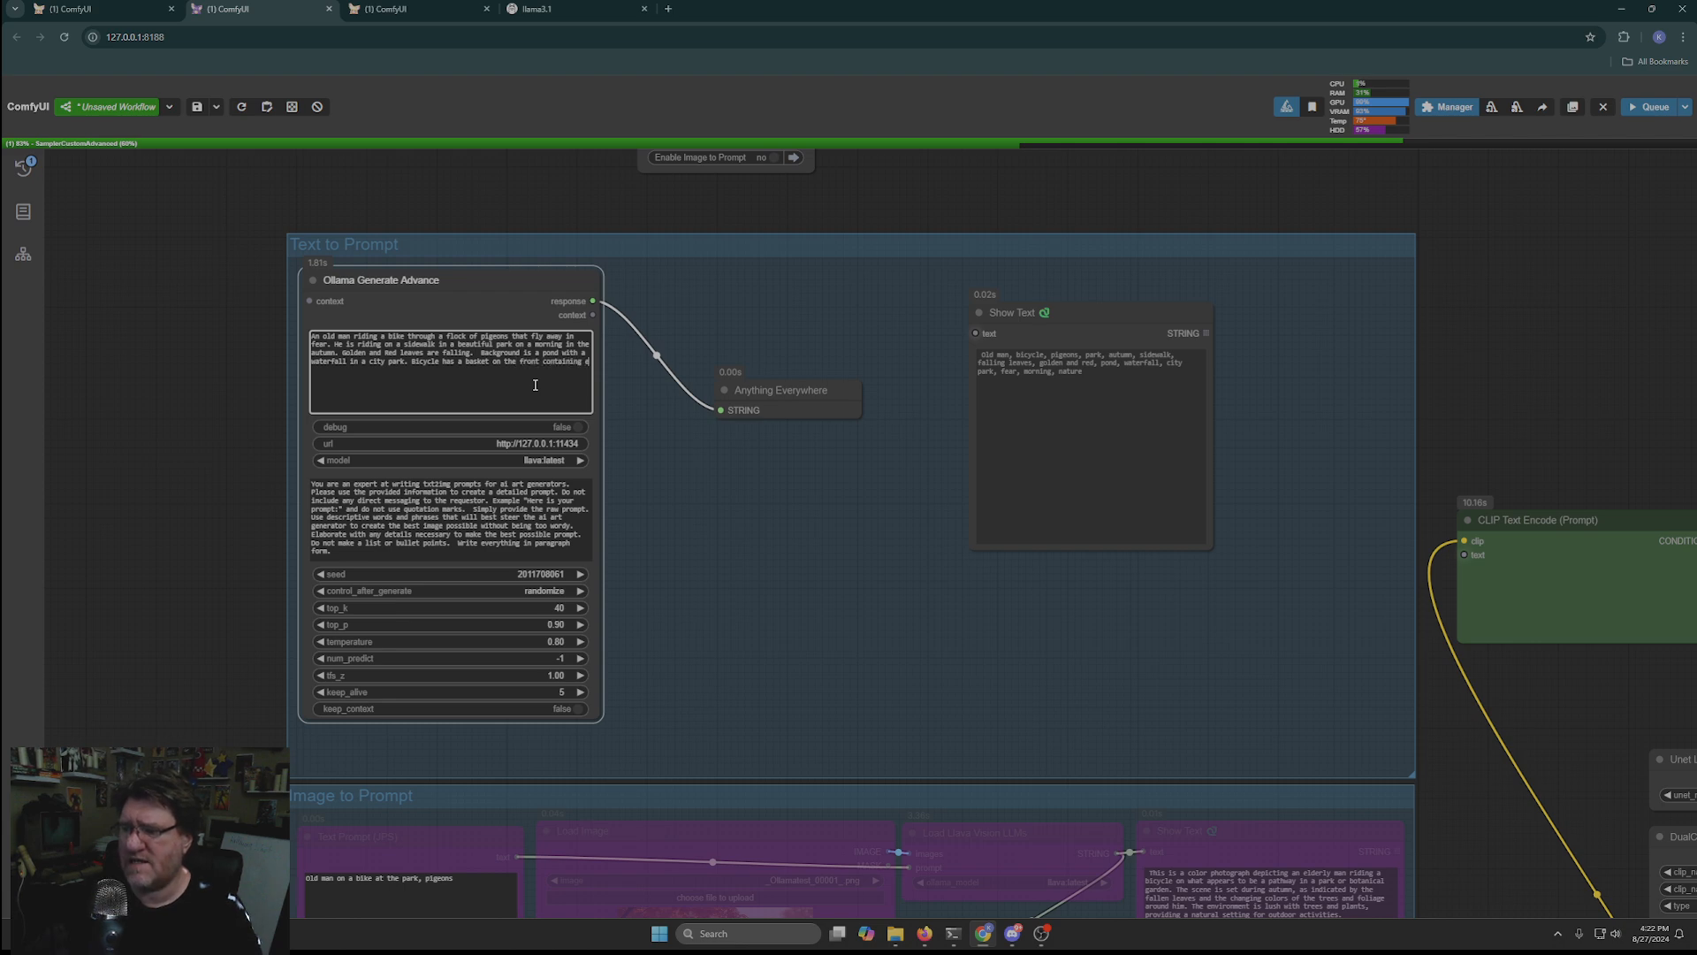
type("xc")
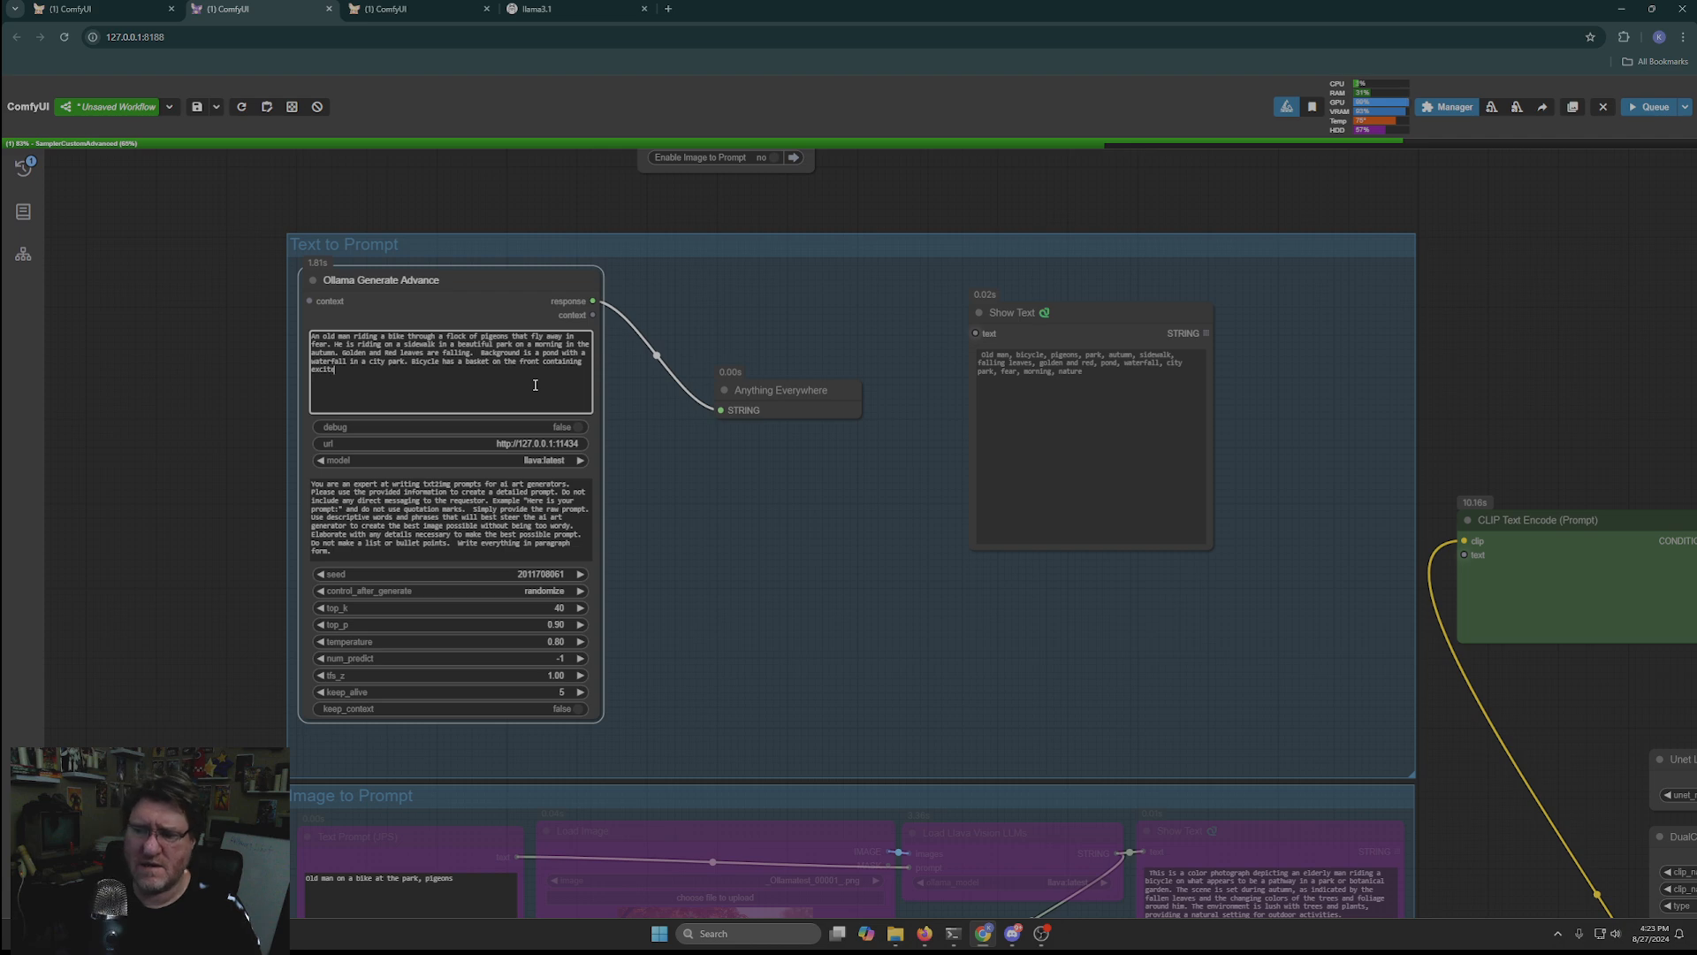
type("ited kit")
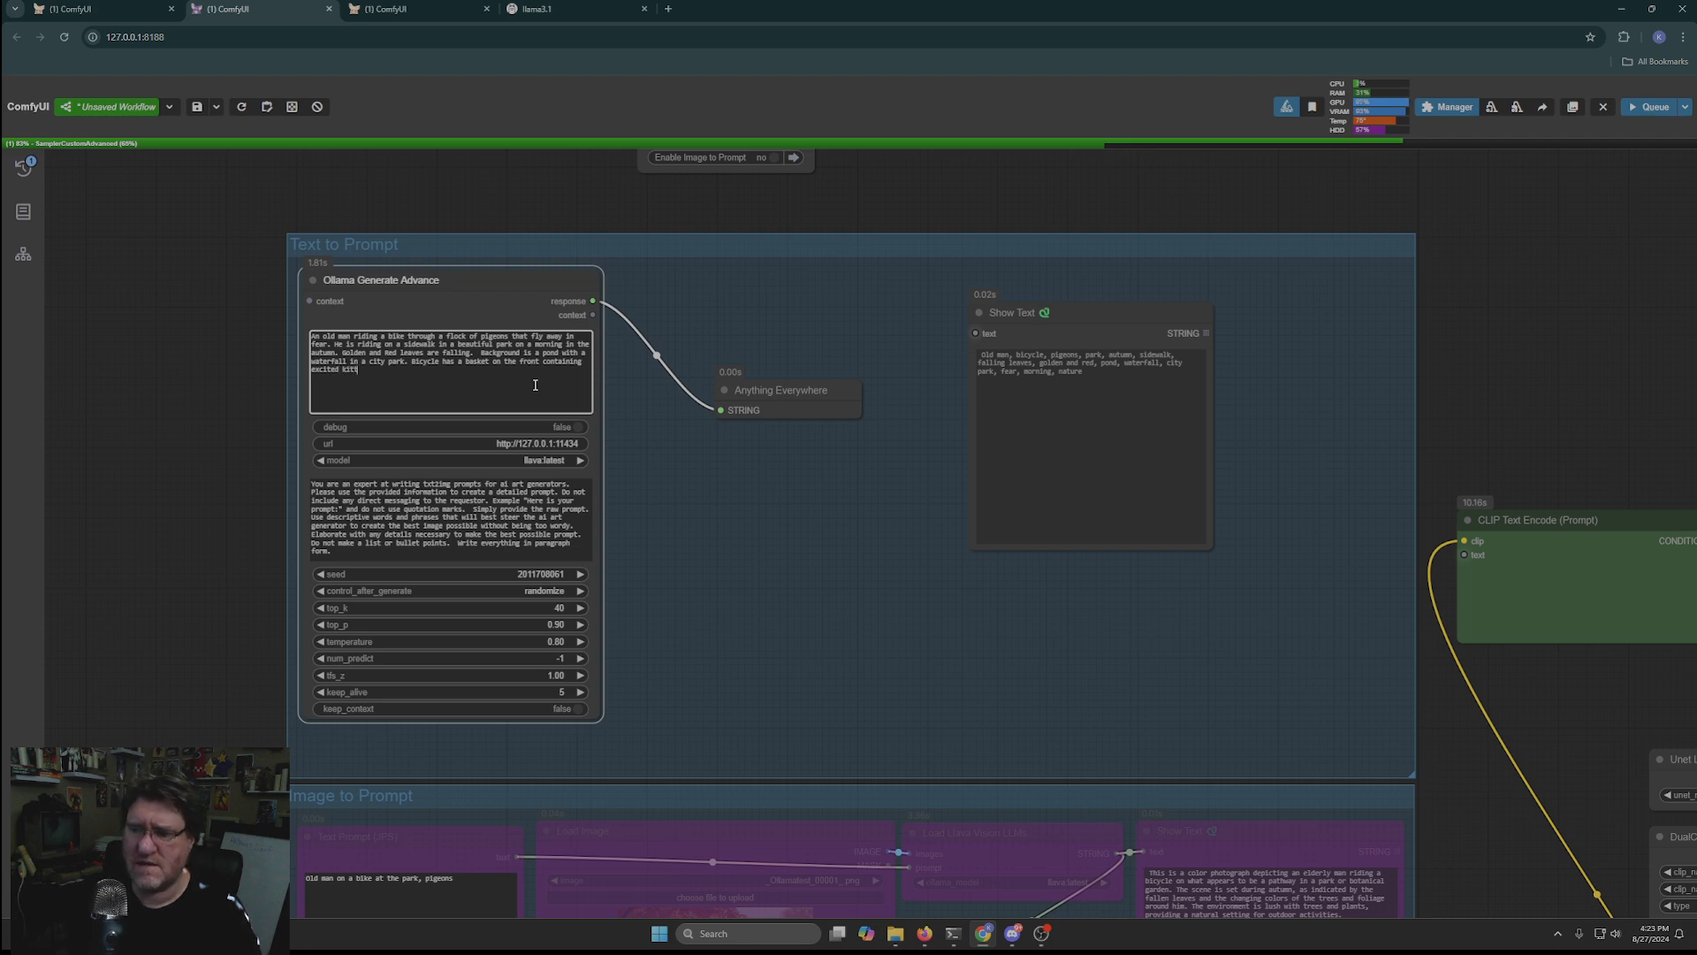
type("tens")
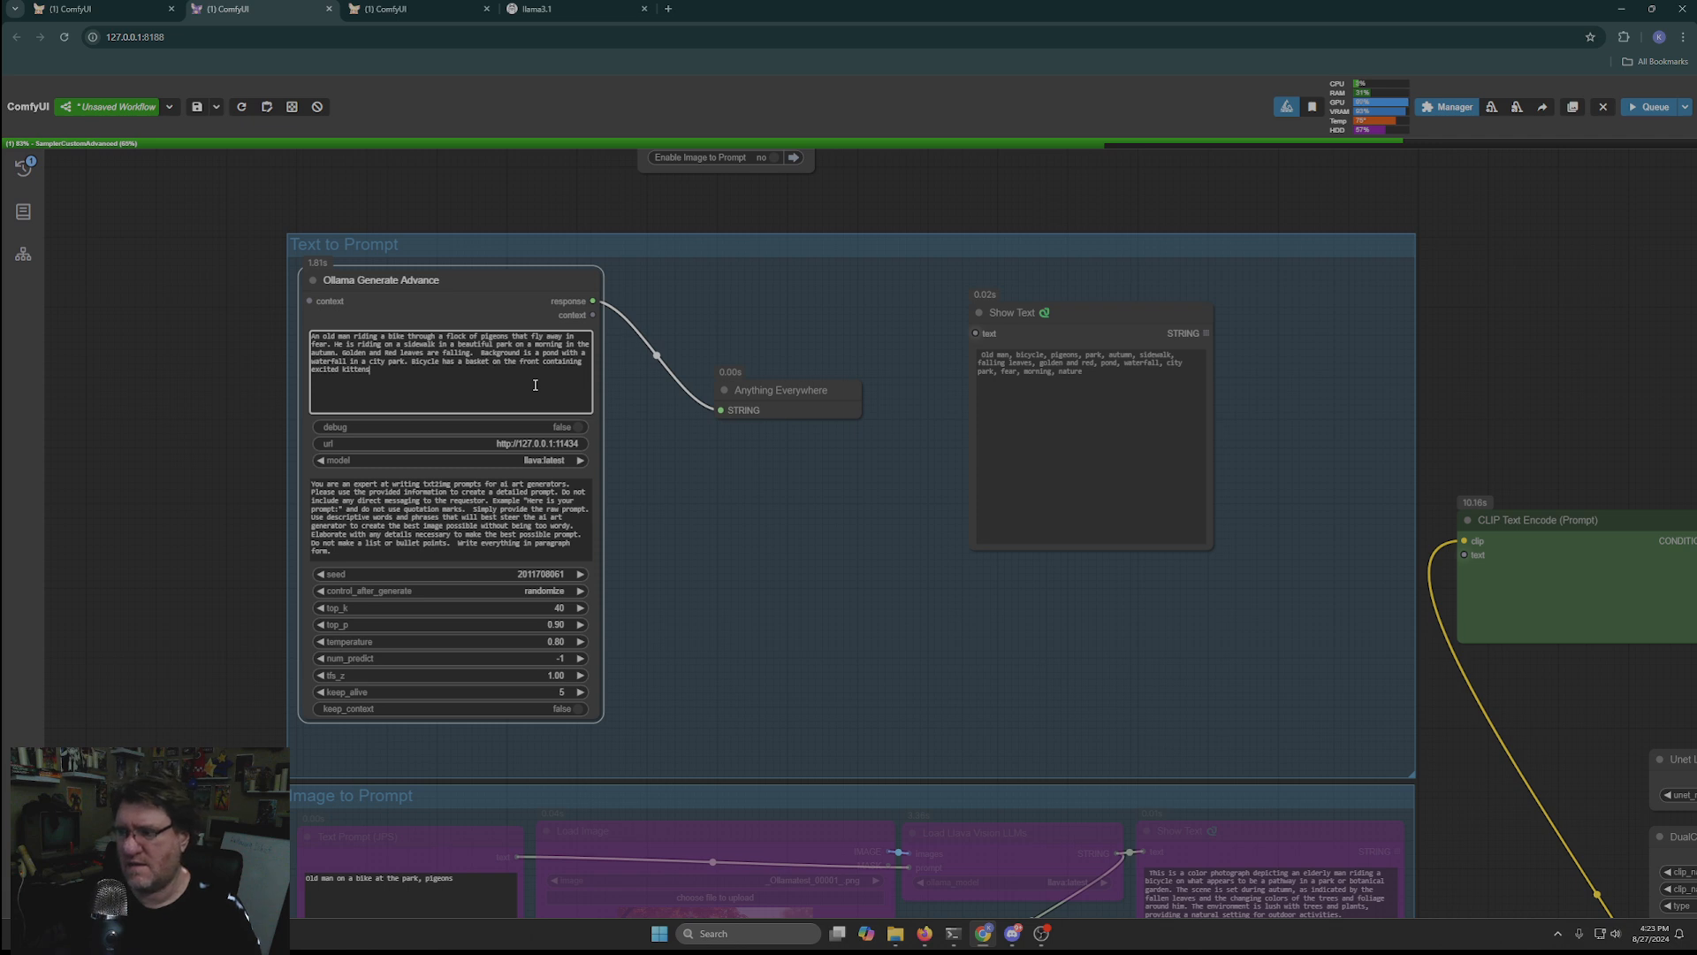
type(".")
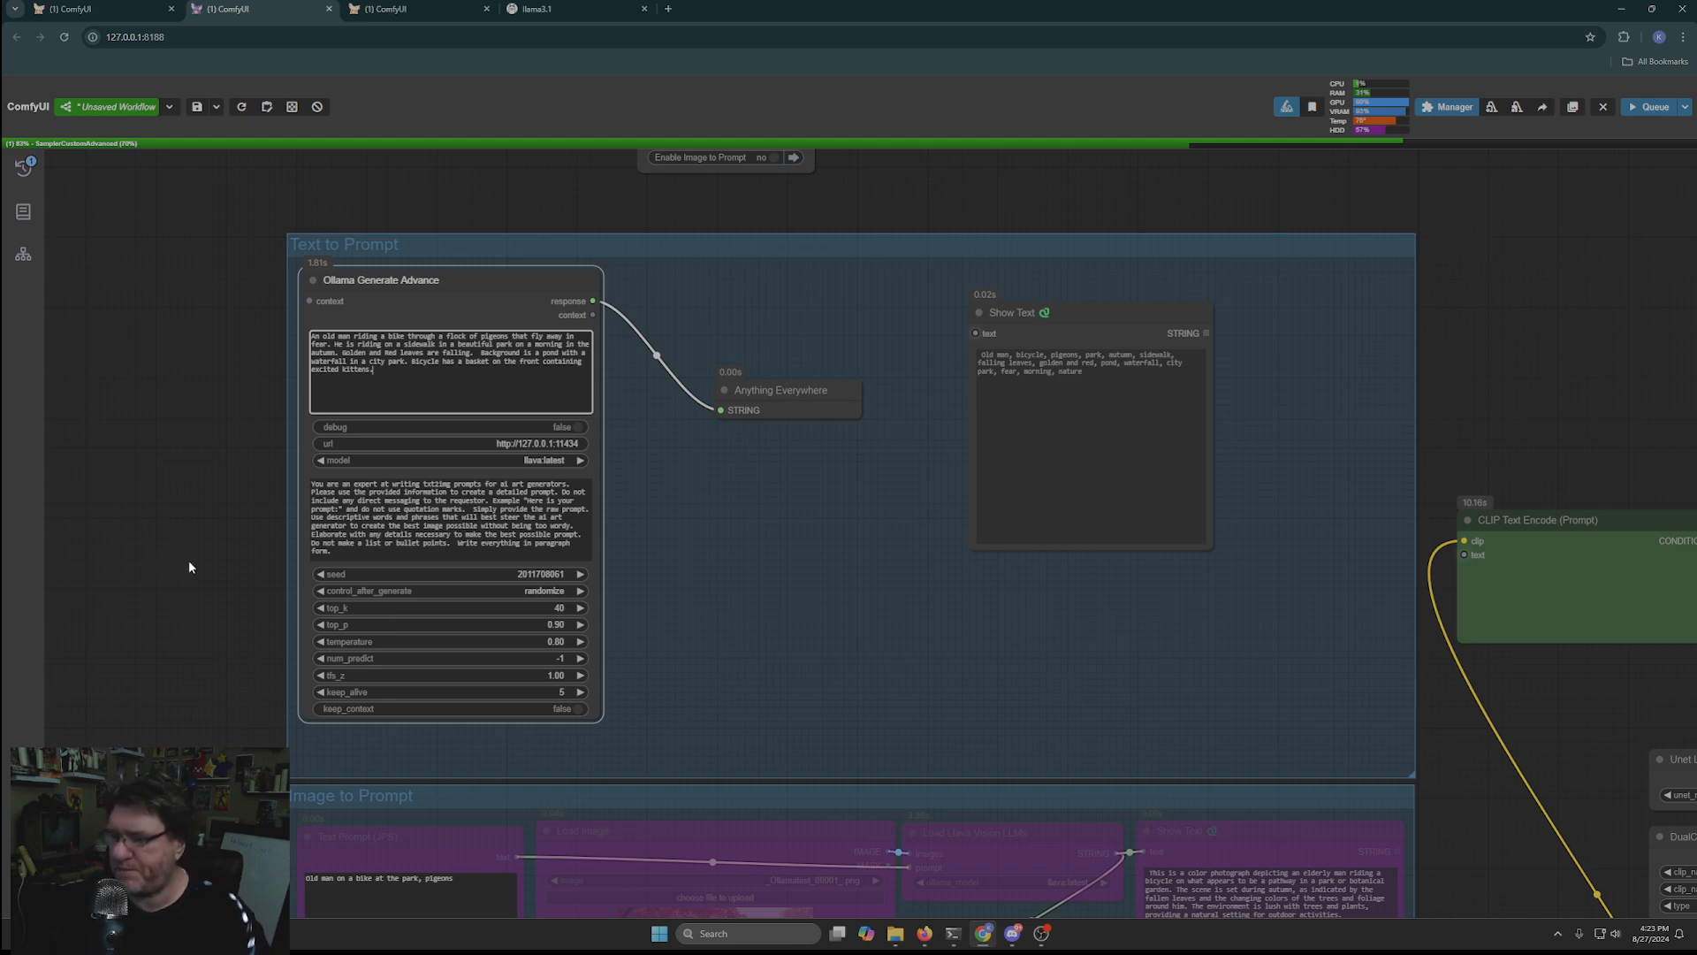
Step: Delete the two bypassed nodes above Image Chooser
scroll(193, 562, "down", 5)
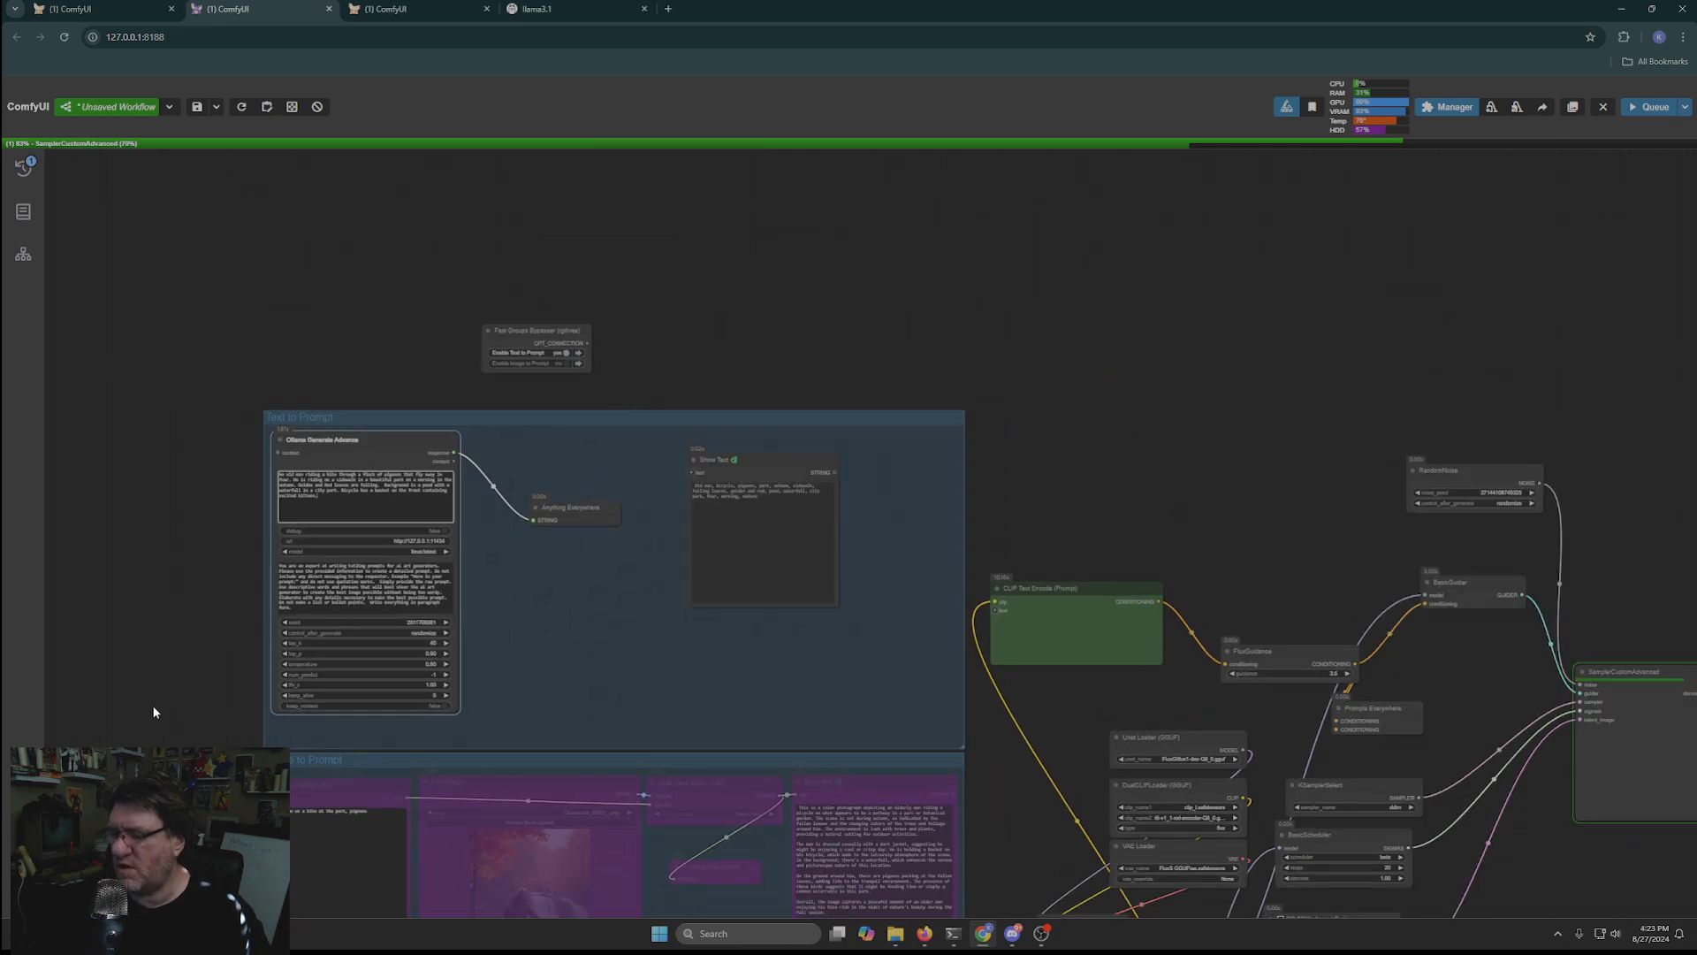
scroll(809, 676, "down", 5)
left_click_drag(741, 798, 369, 850)
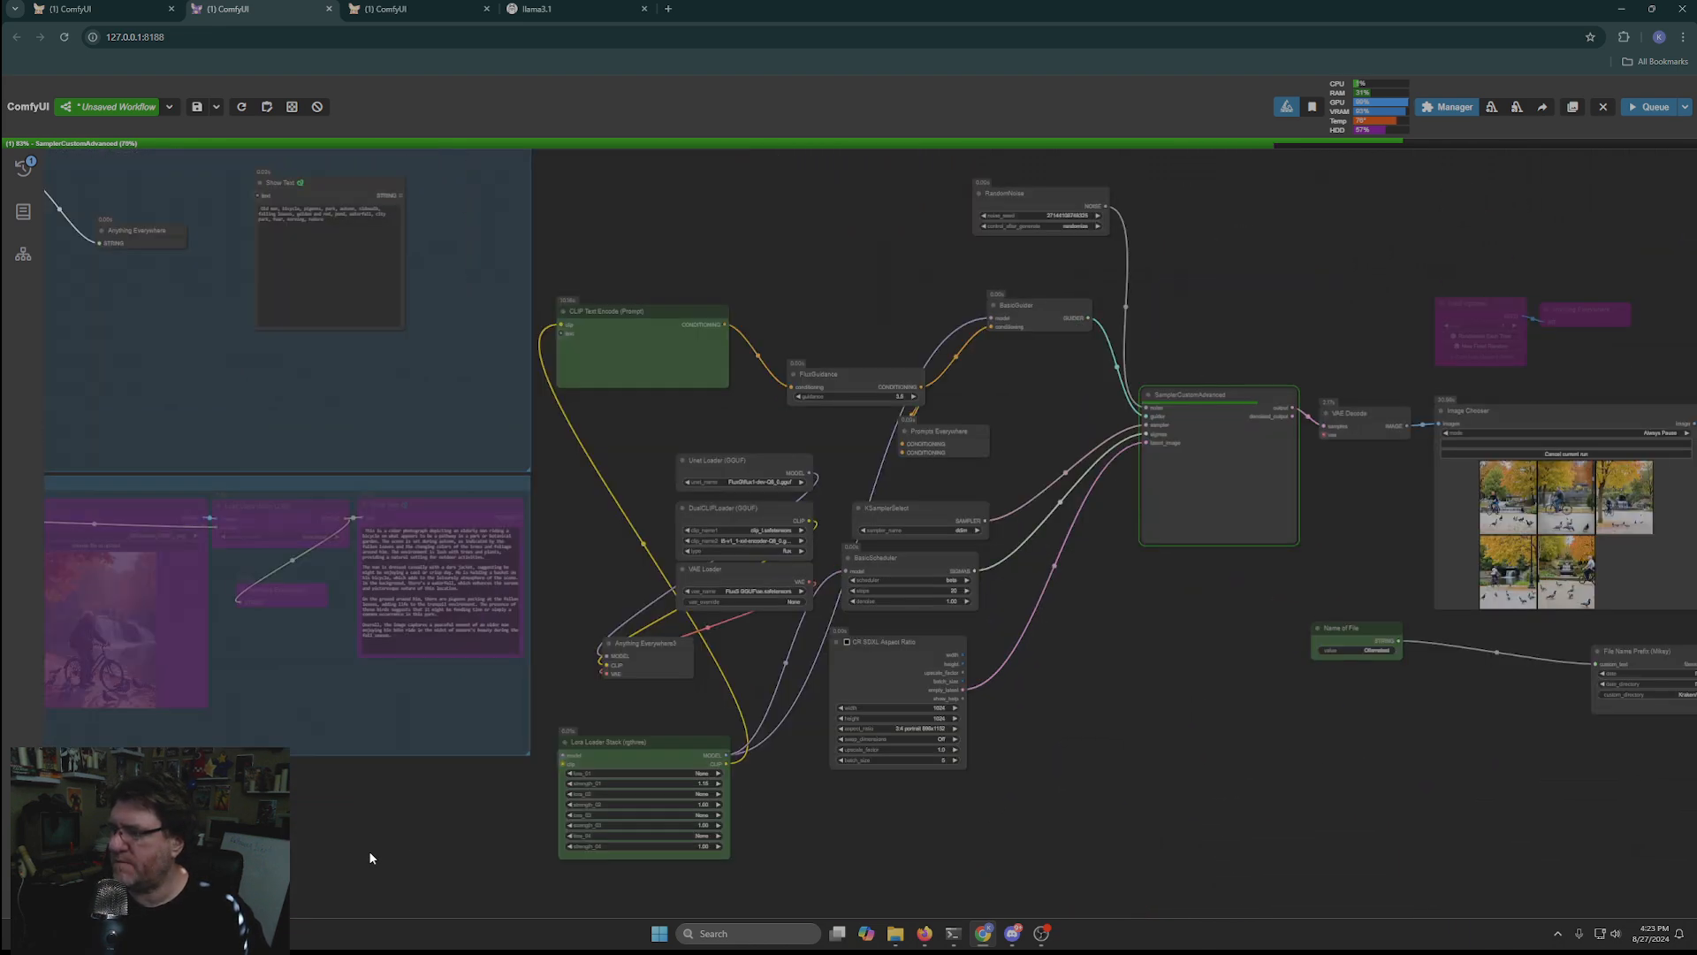
left_click_drag(1047, 773, 1125, 594)
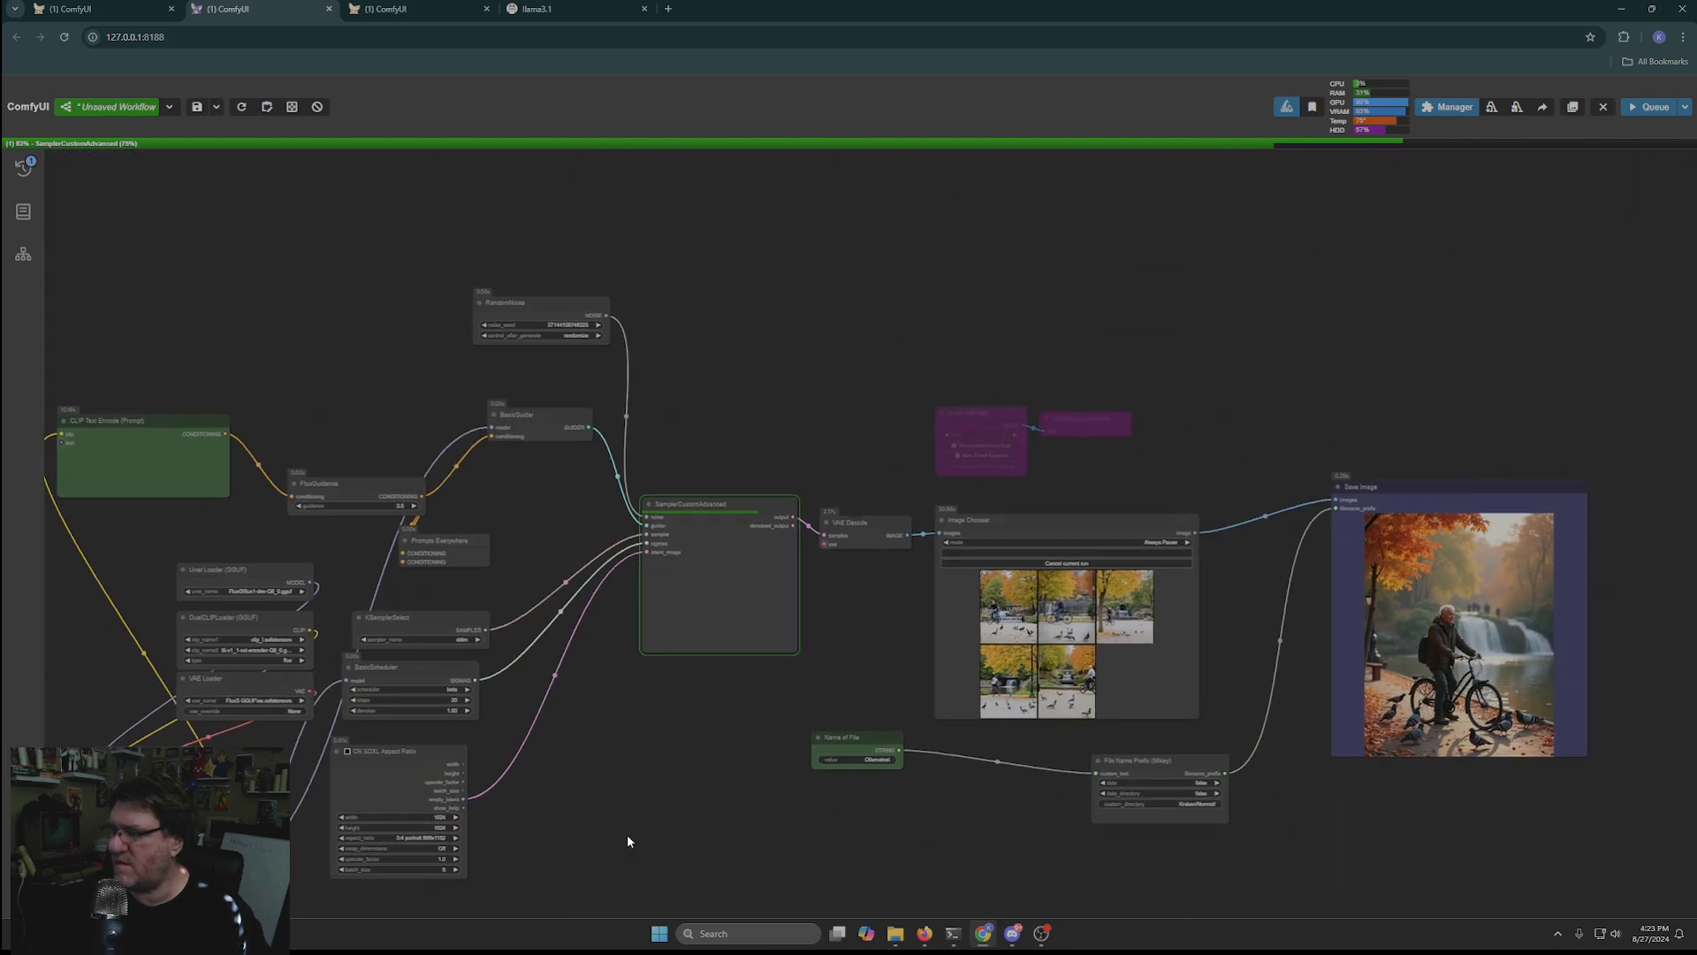
left_click_drag(1283, 573, 628, 835)
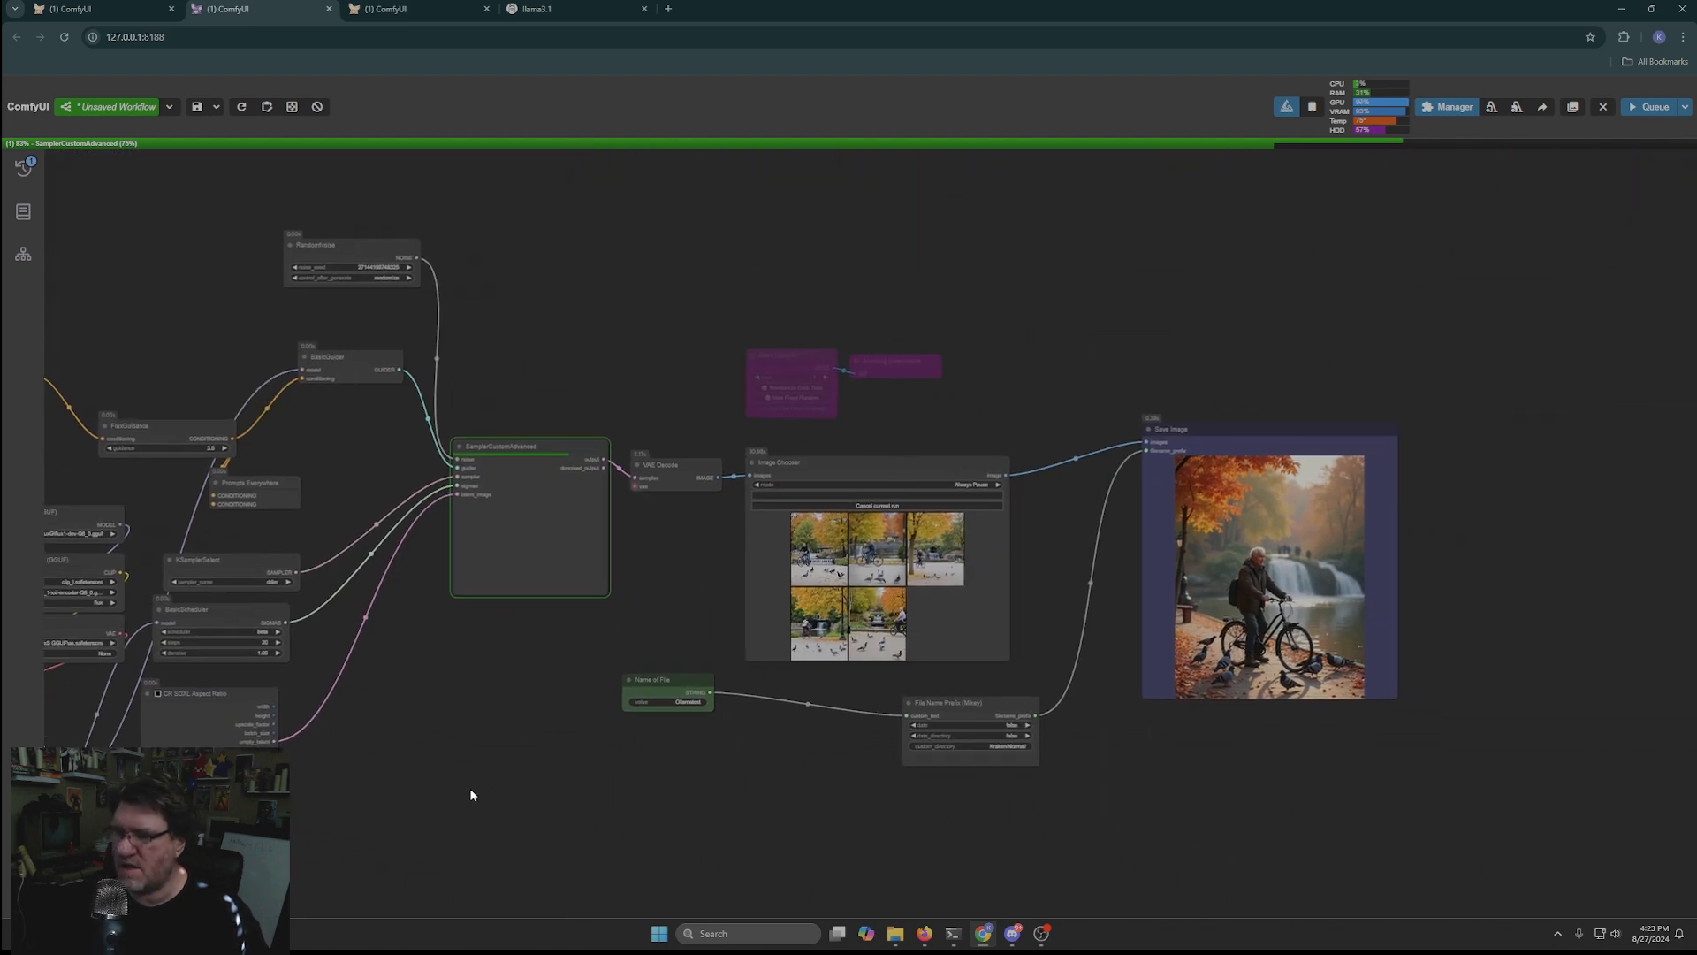
left_click_drag(471, 794, 559, 835)
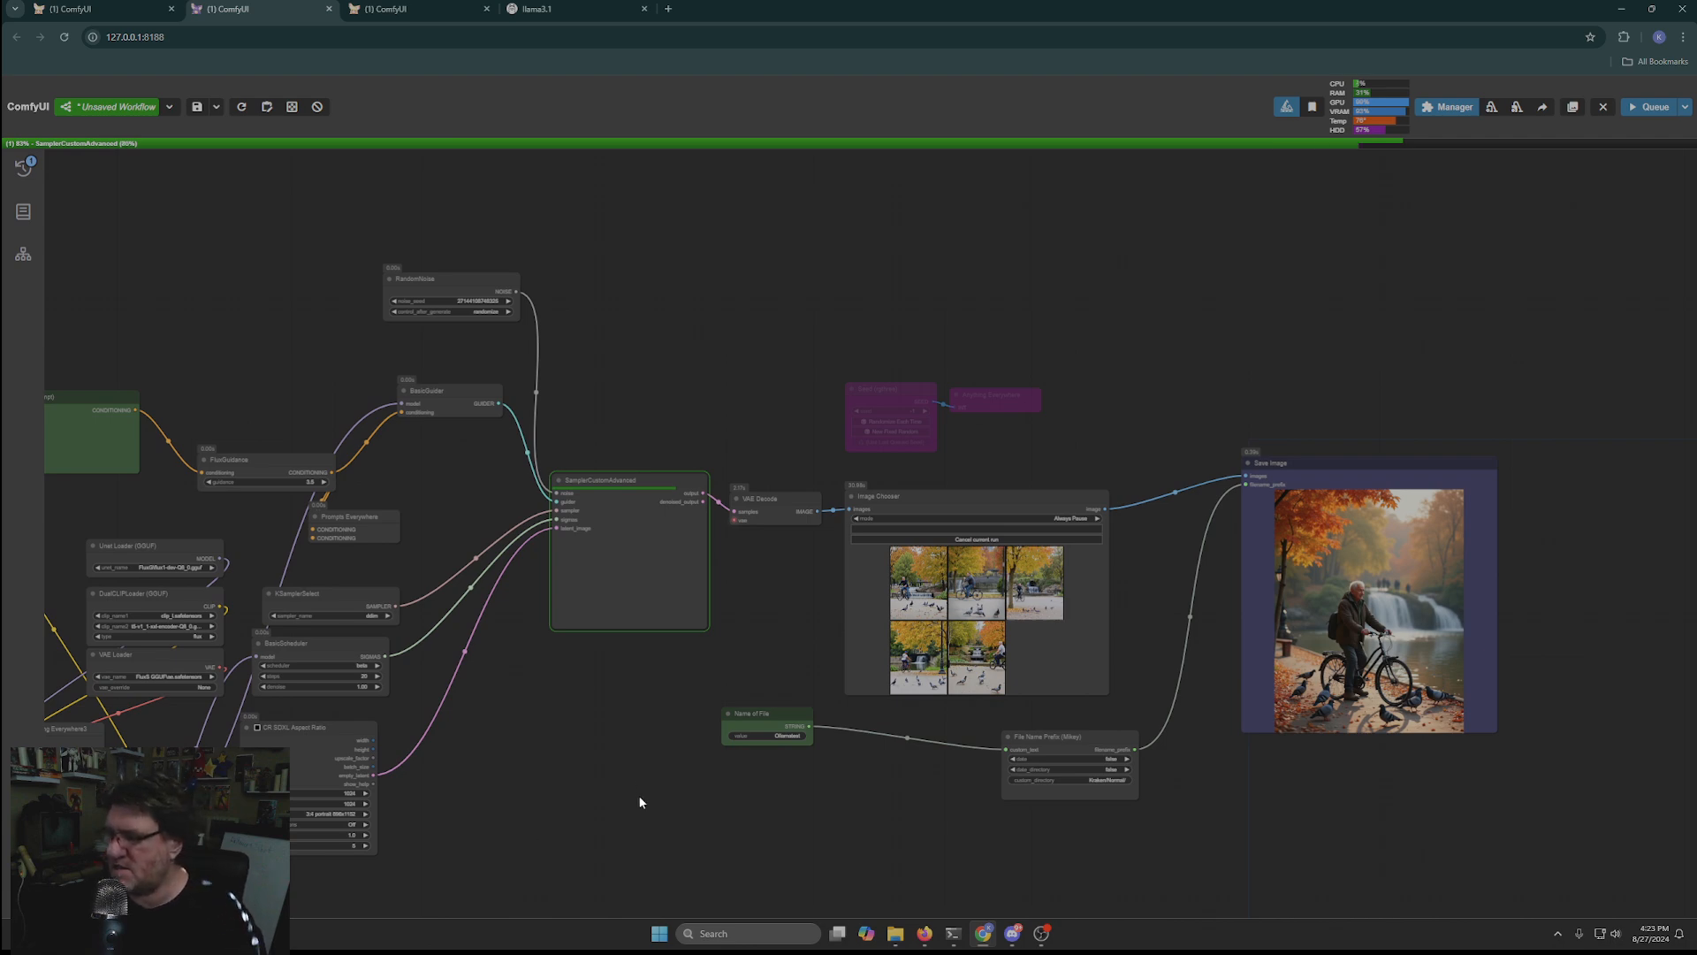
left_click_drag(636, 773, 1030, 469)
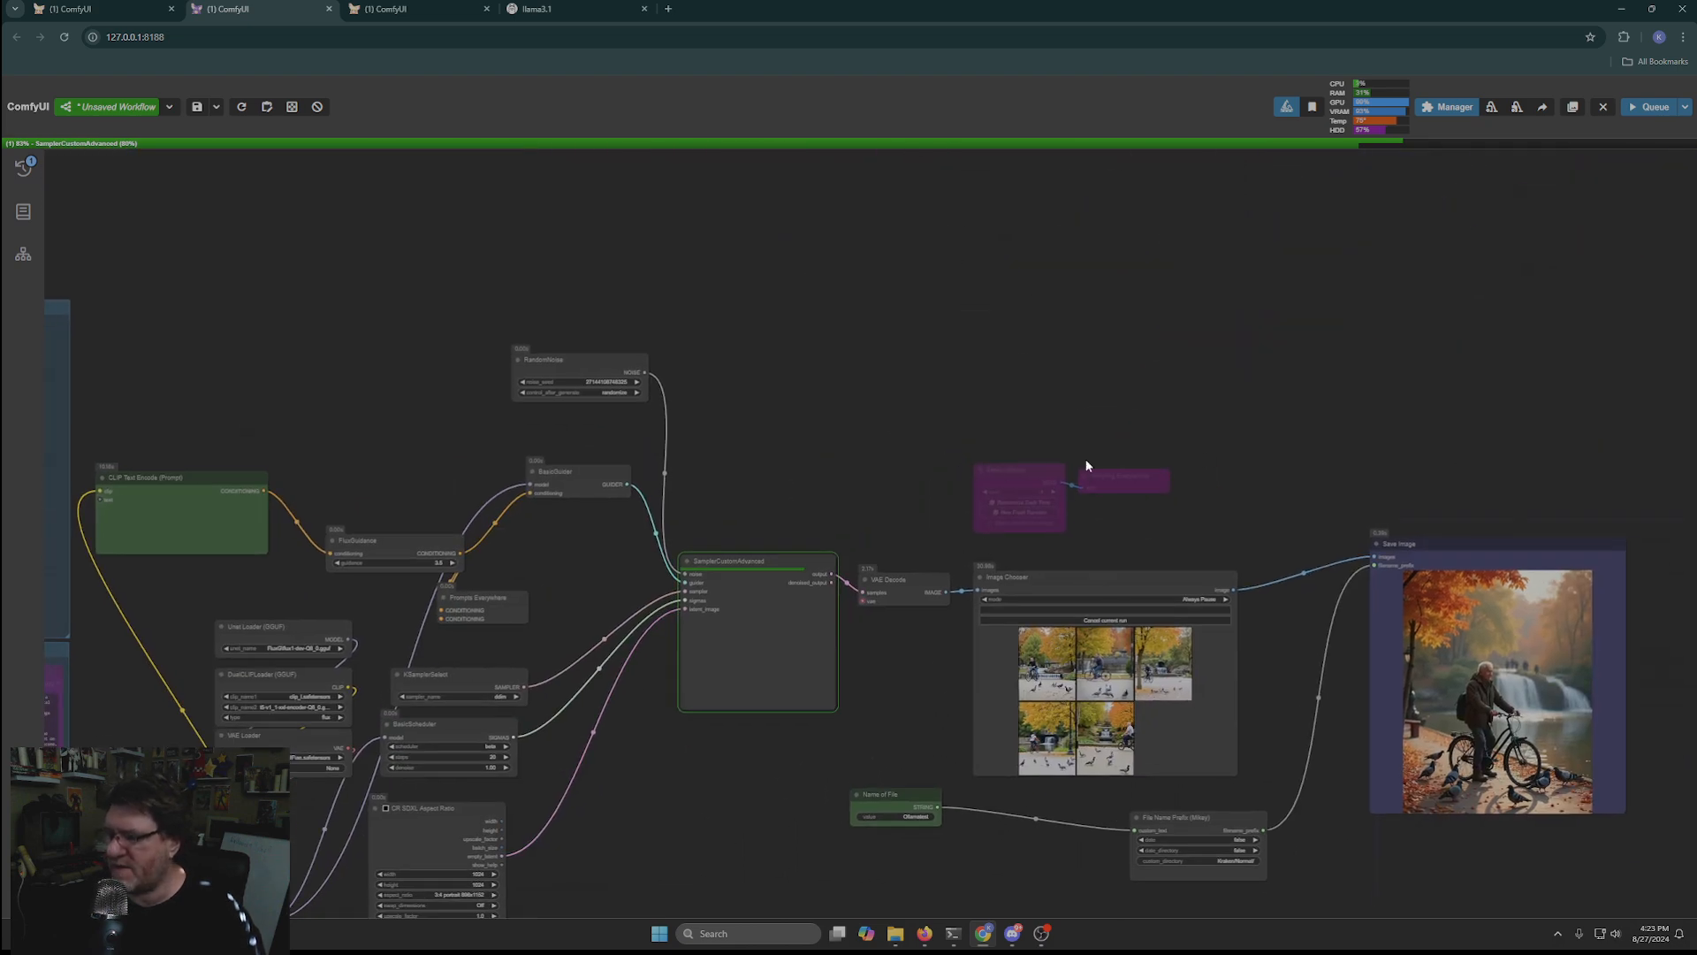
left_click_drag(1264, 435, 1061, 488)
left_click(980, 485)
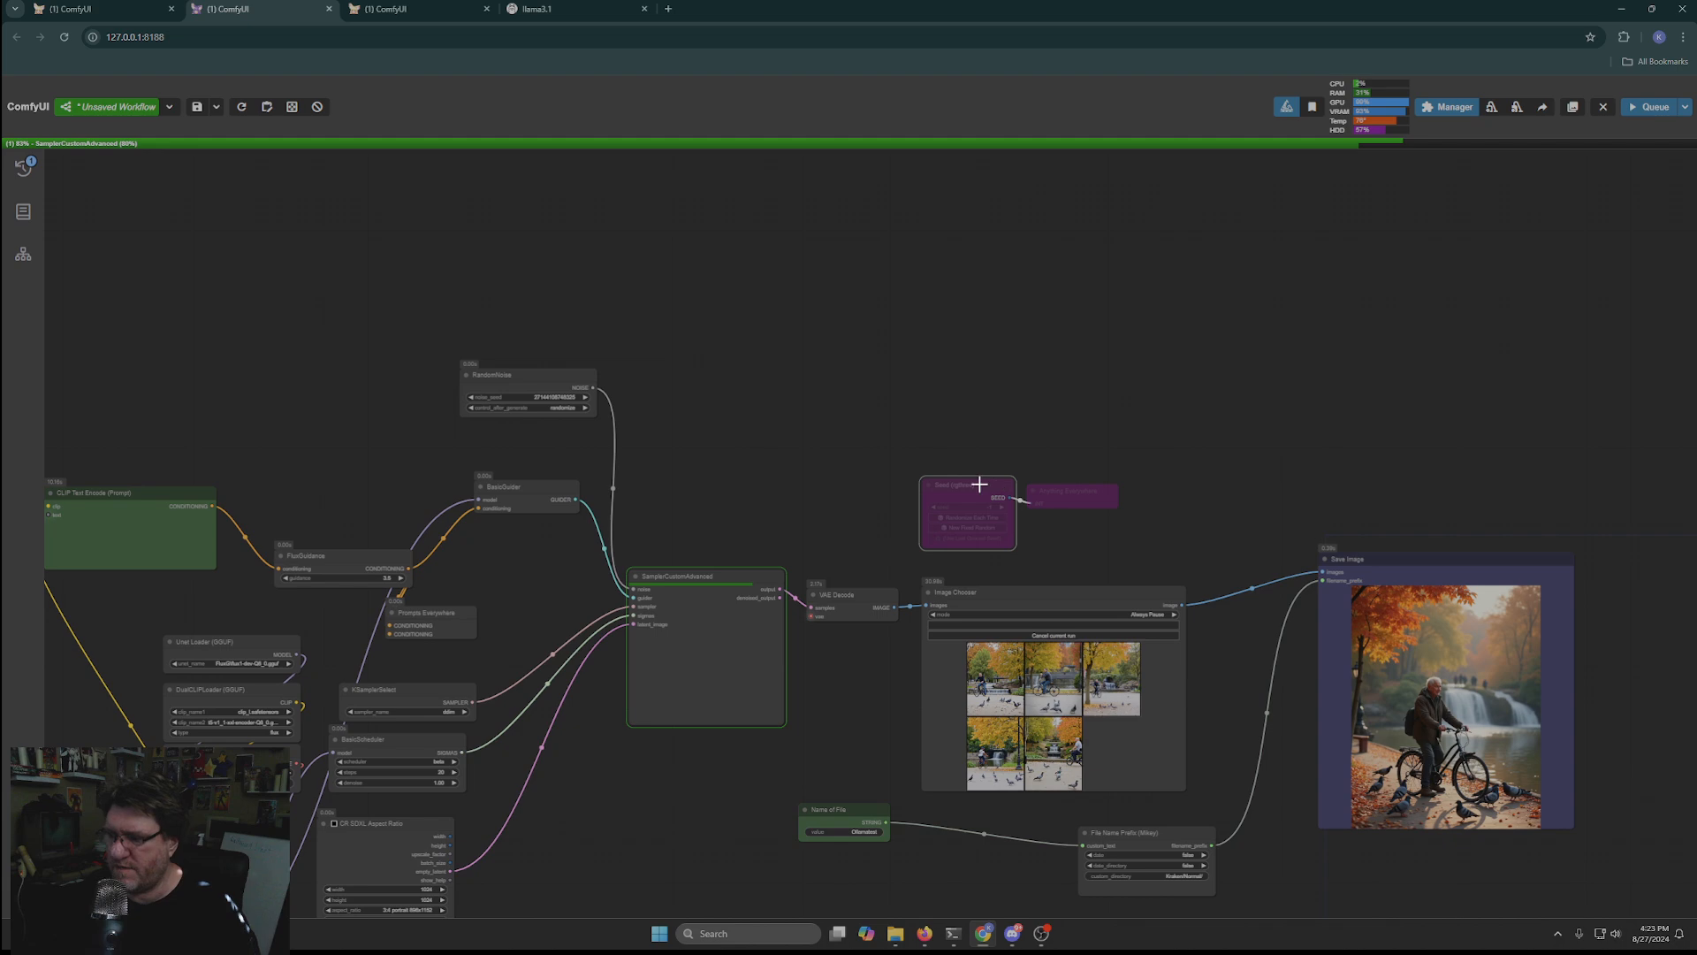
key("Delete")
Step: Delete the bypassed text node standing outside the Image to Prompt group
scroll(645, 822, "down", 2)
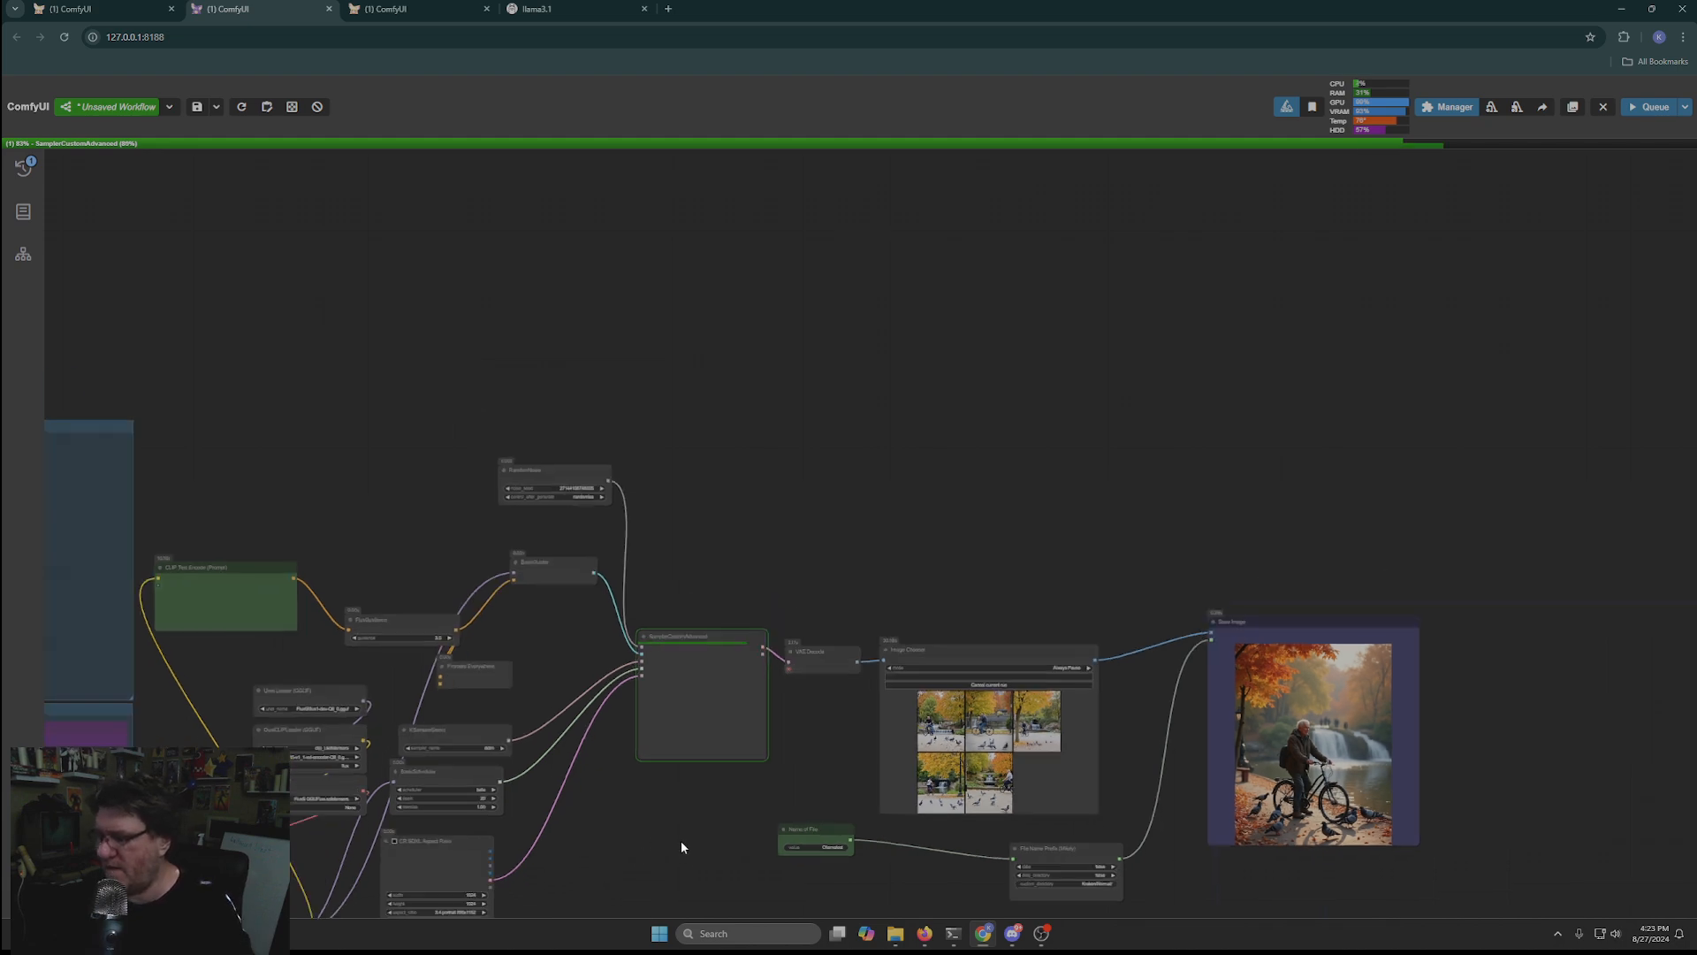
left_click_drag(681, 841, 1143, 441)
left_click_drag(592, 711, 1232, 723)
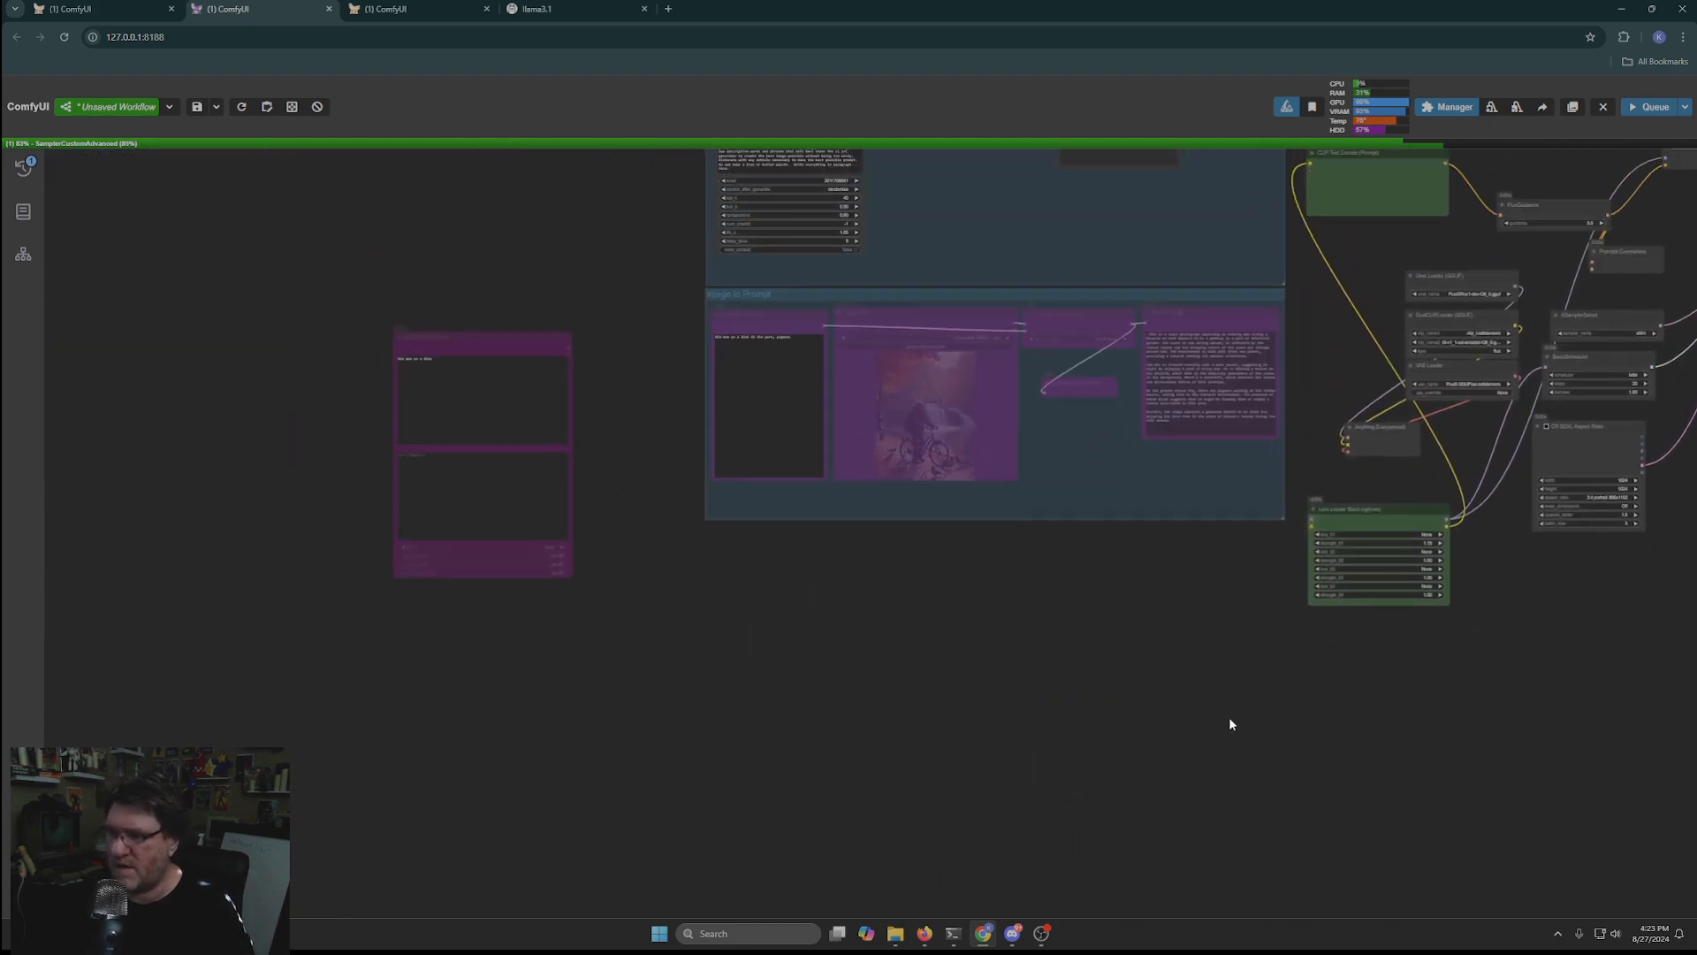
key("Delete")
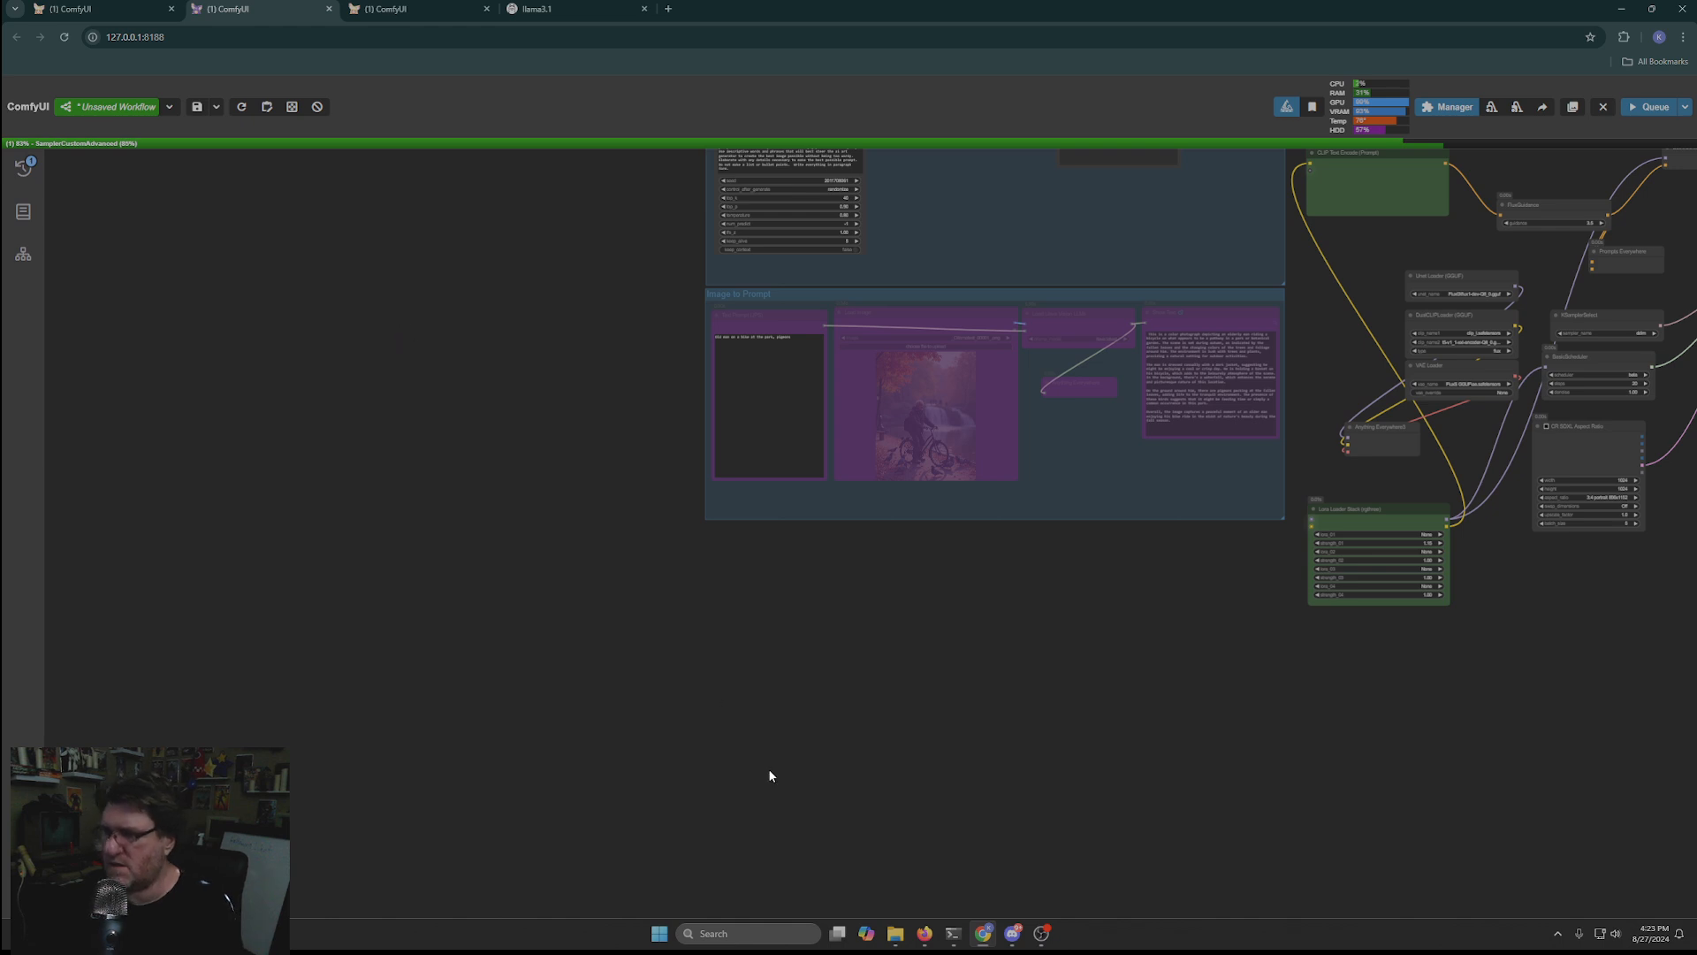
Step: Place Anything Everywhere and Show Text beside Ollama Generate Advance and shrink the Text to Prompt group around these nodes
scroll(769, 776, "down", 3)
left_click_drag(1008, 769, 566, 818)
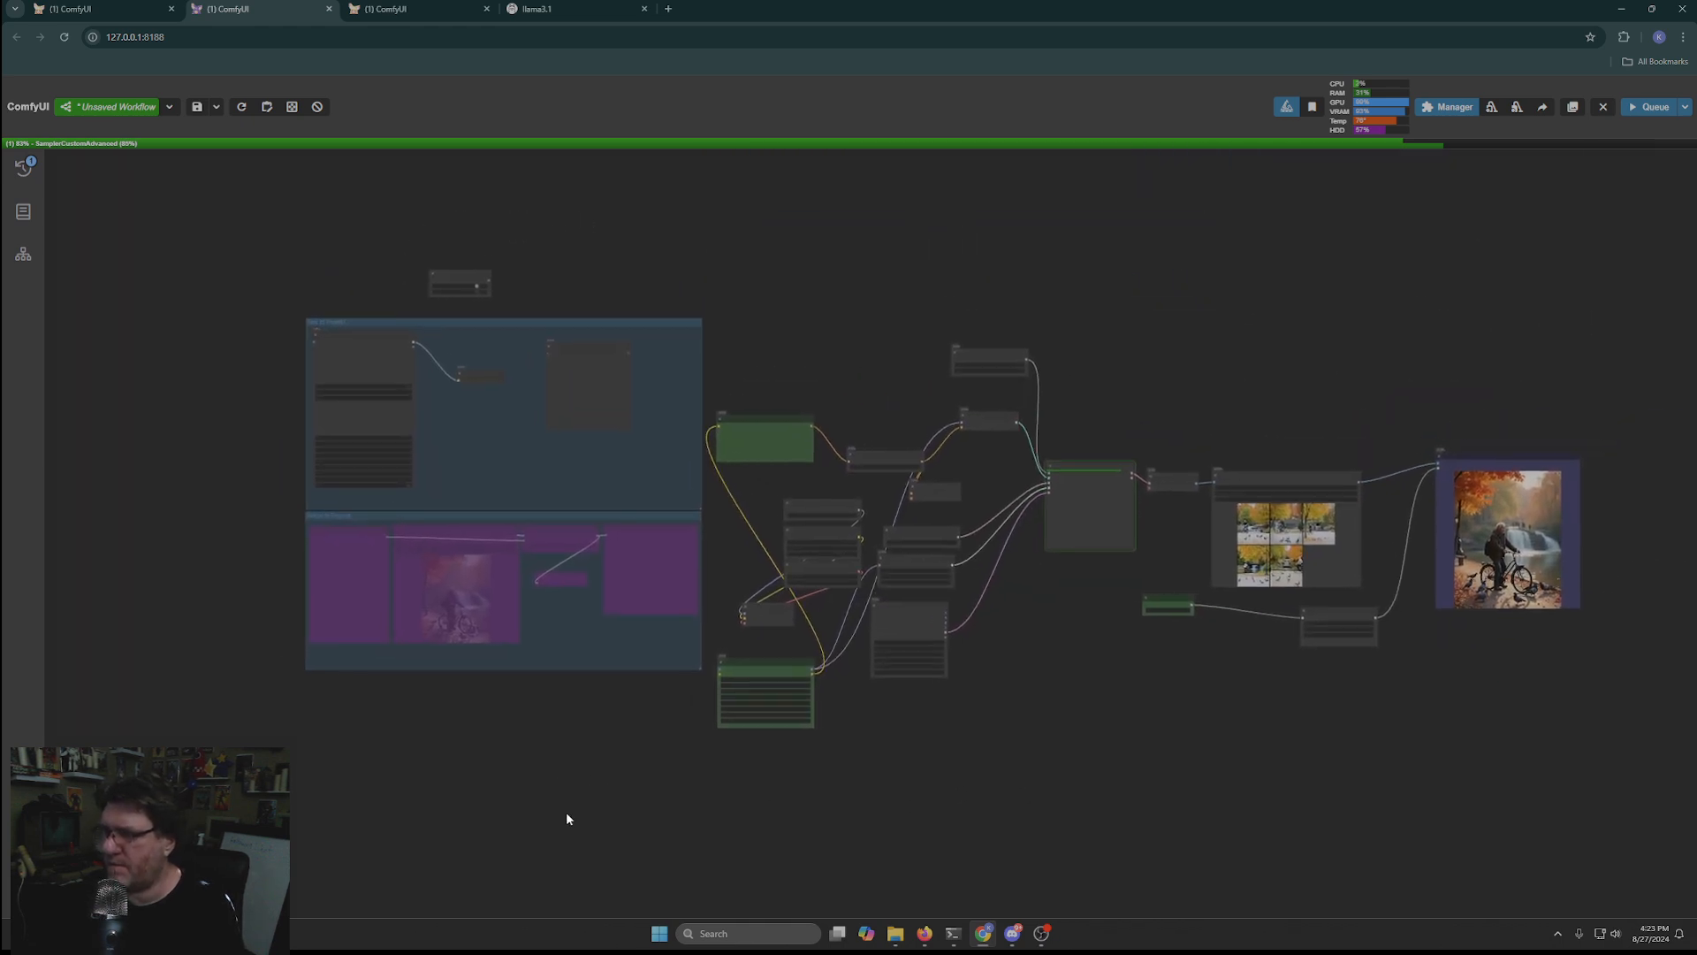
scroll(508, 398, "up", 5)
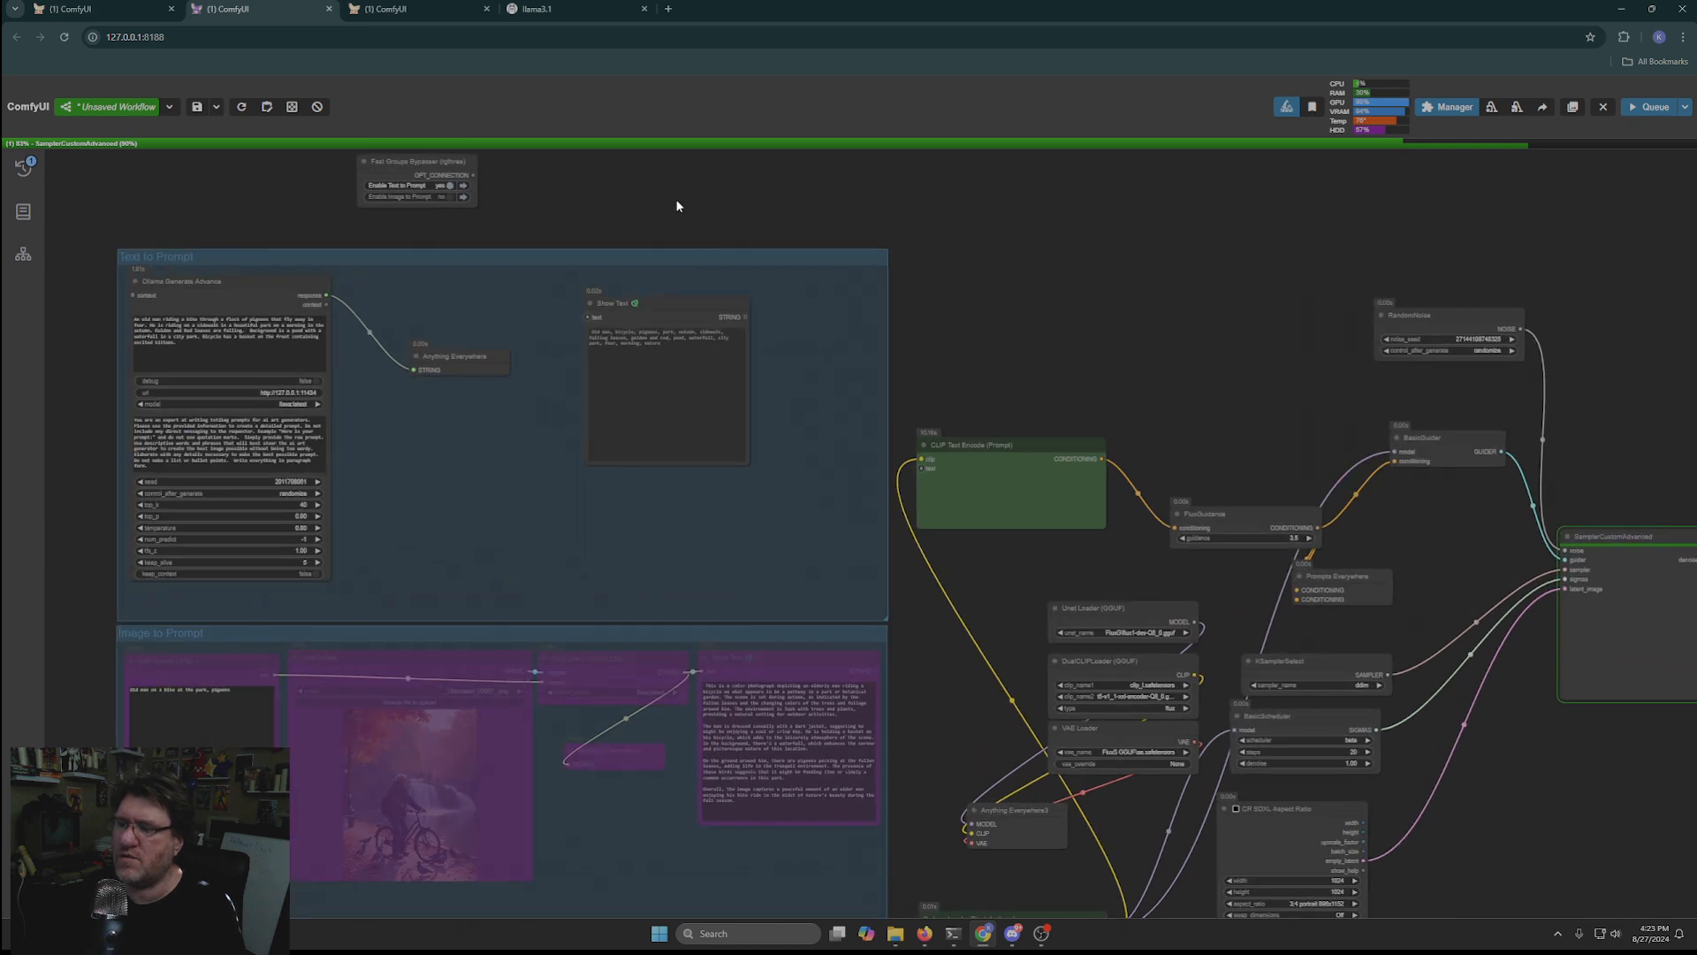
left_click_drag(698, 219, 989, 265)
left_click_drag(733, 417, 687, 352)
left_click_drag(936, 382, 698, 403)
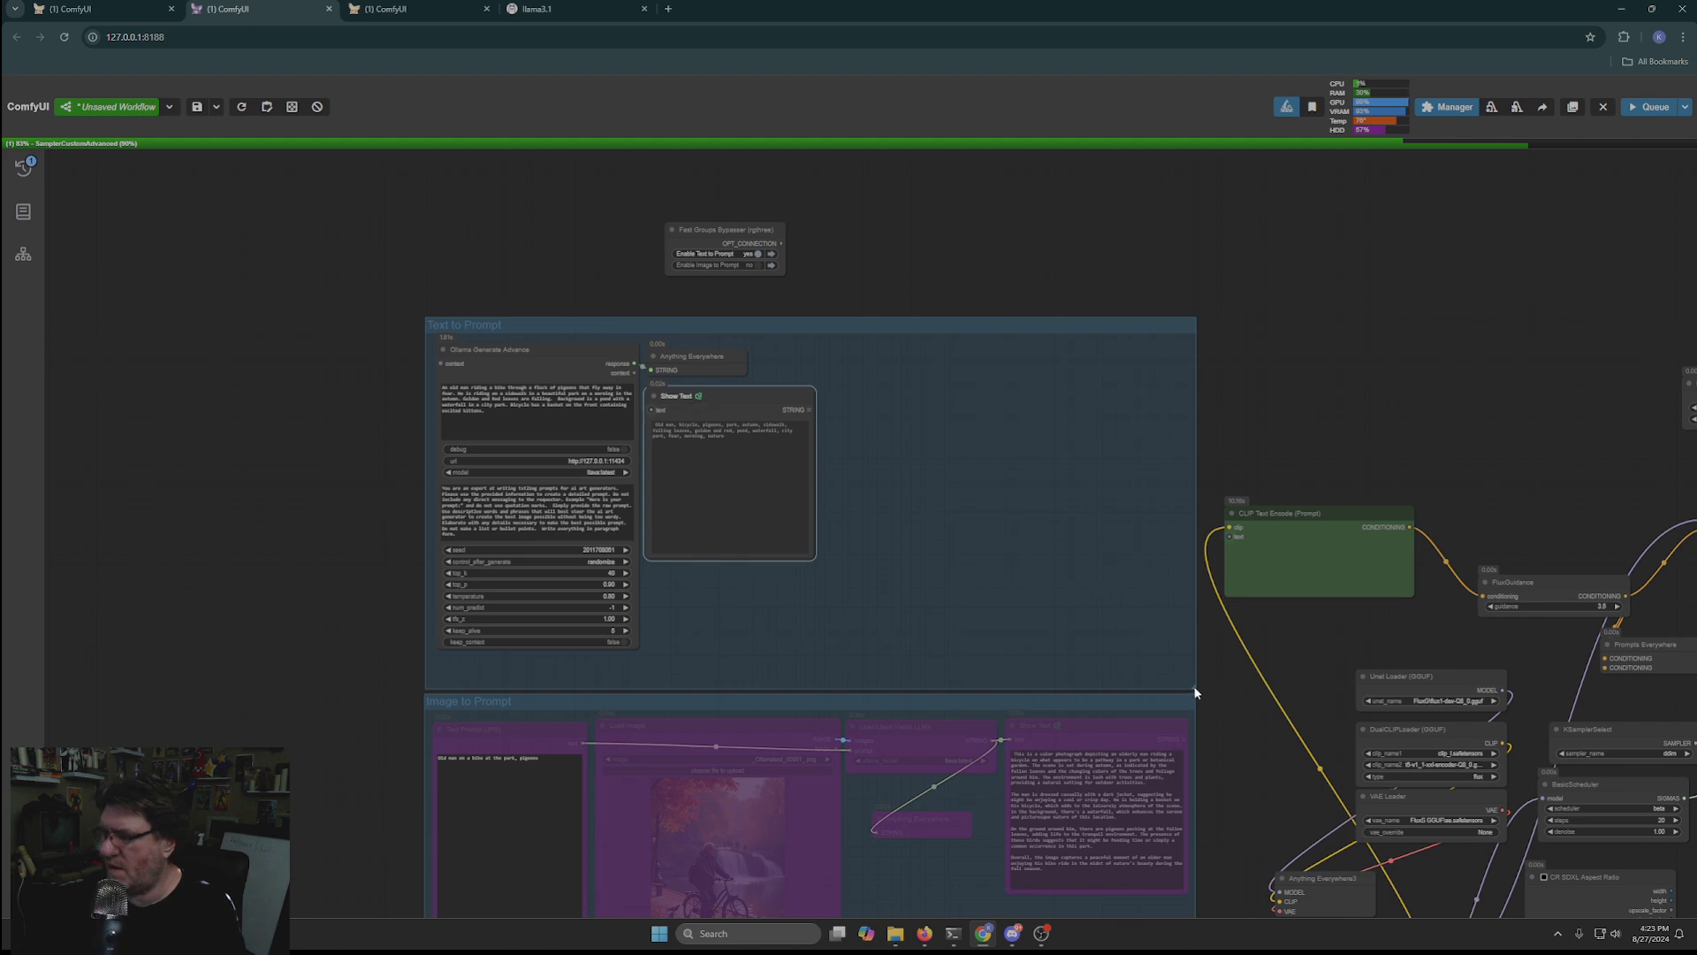
left_click_drag(1195, 690, 825, 625)
left_click_drag(992, 691, 793, 551)
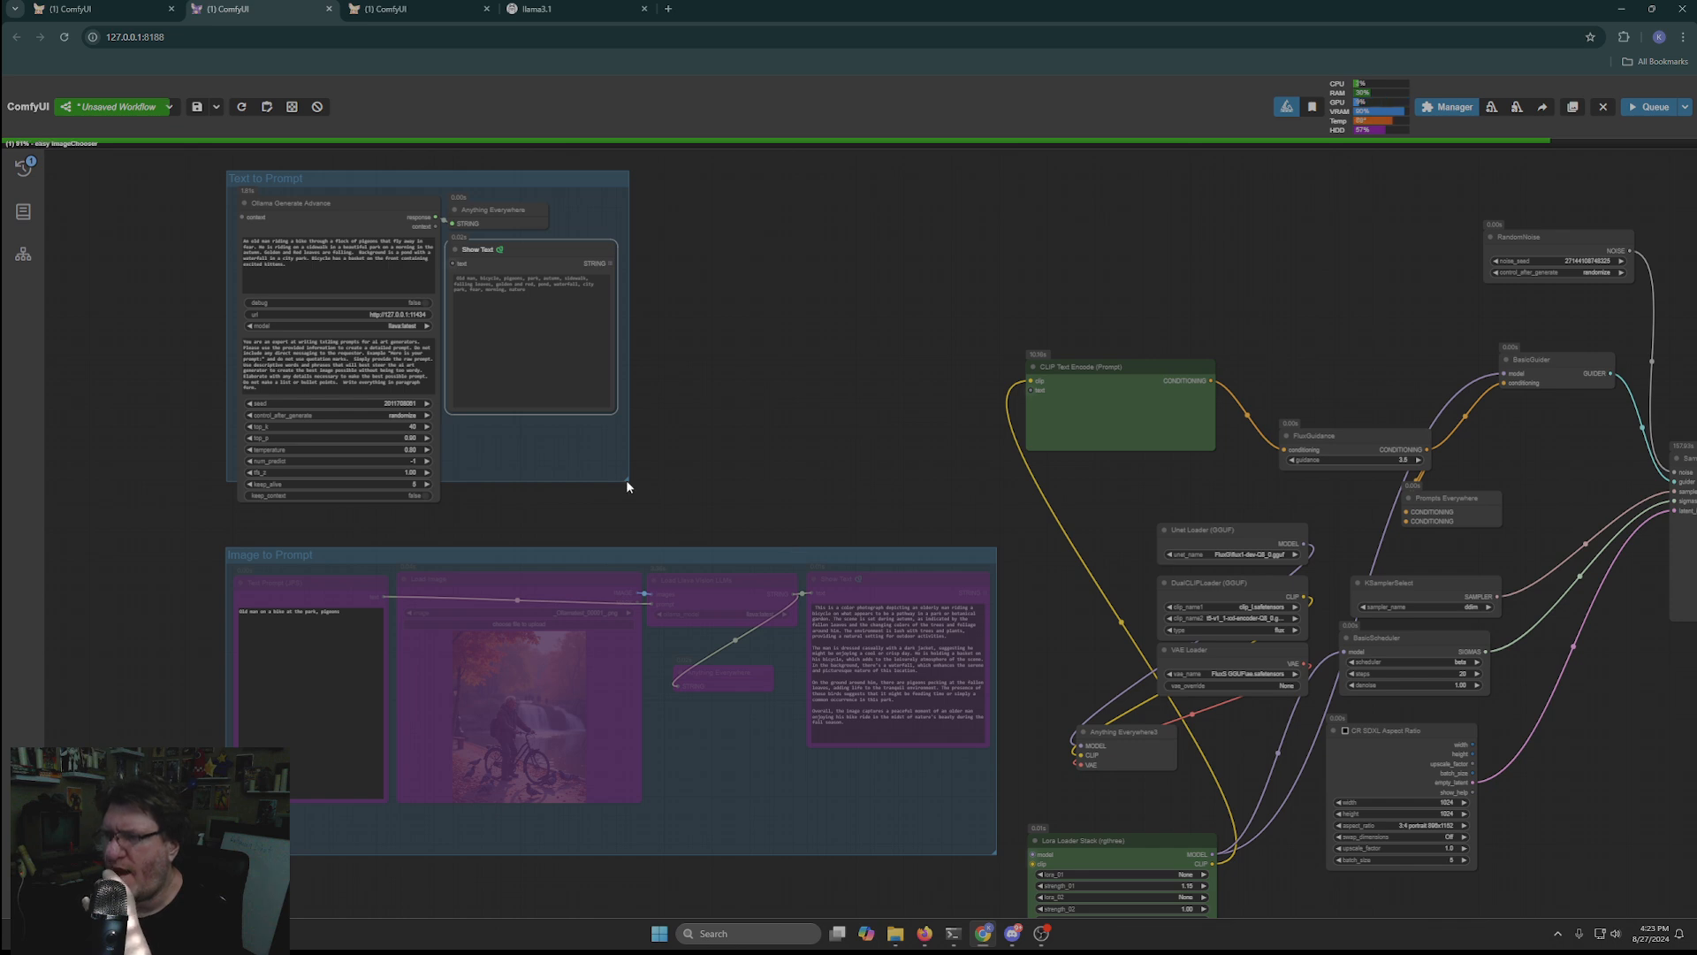
Step: Move Show Text out of the Text to Prompt group and delete the bypassed text display node in the Image to Prompt group
left_click_drag(493, 251, 837, 233)
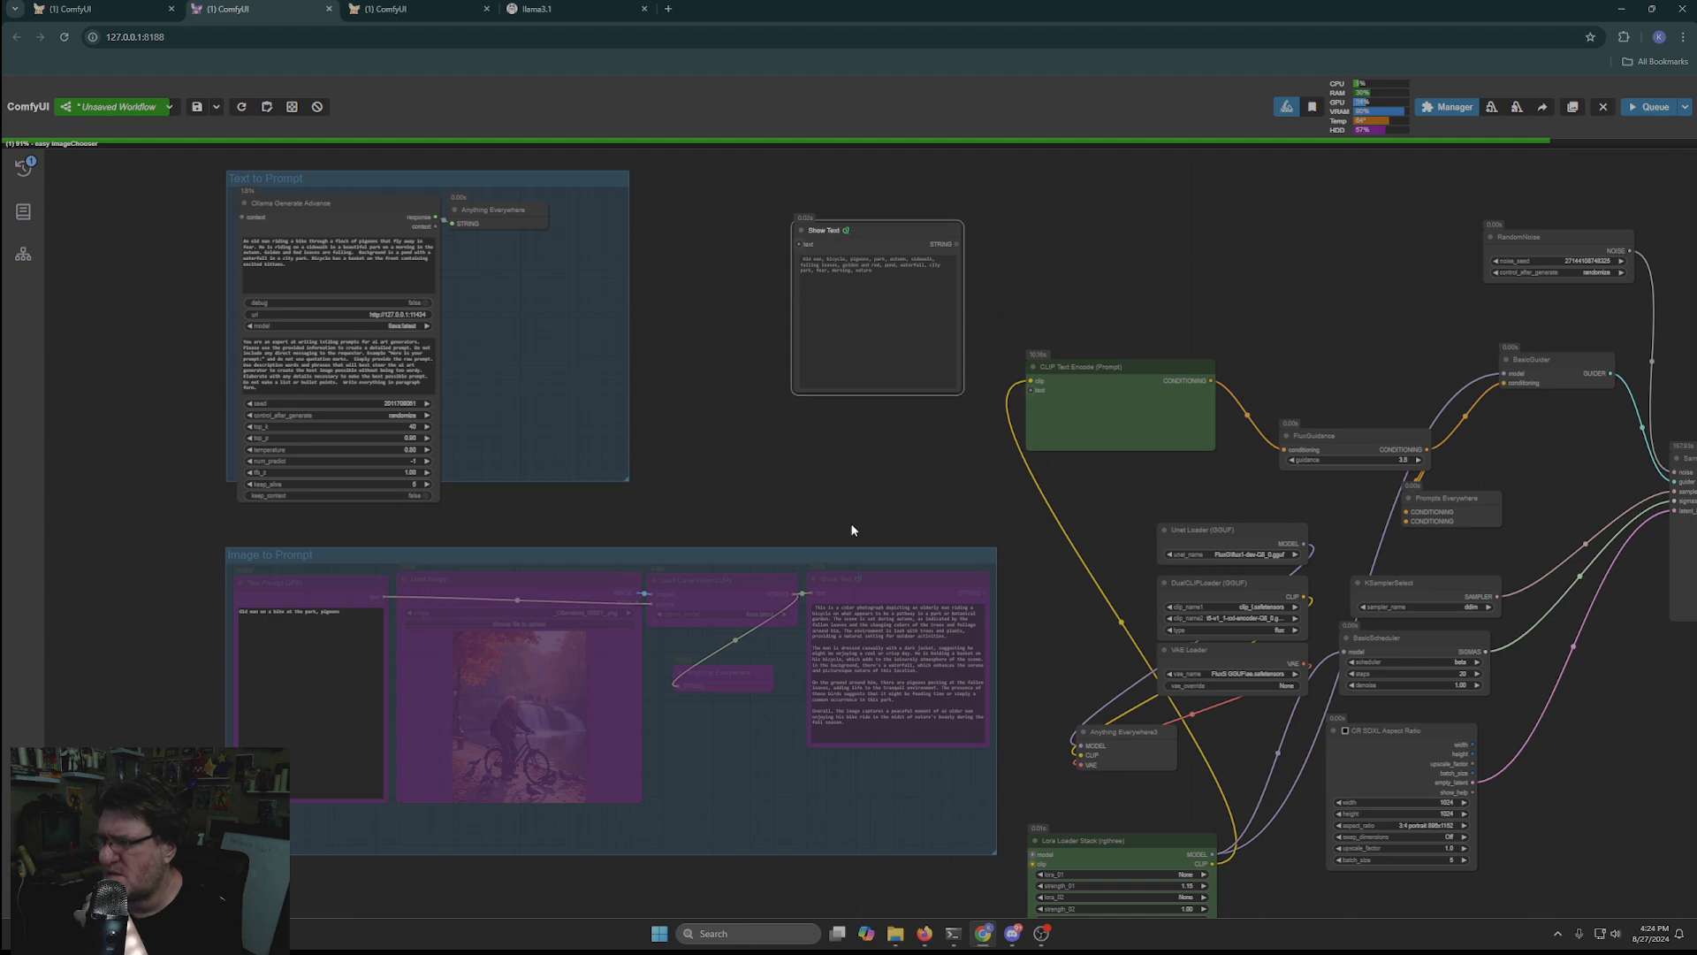
left_click(827, 581)
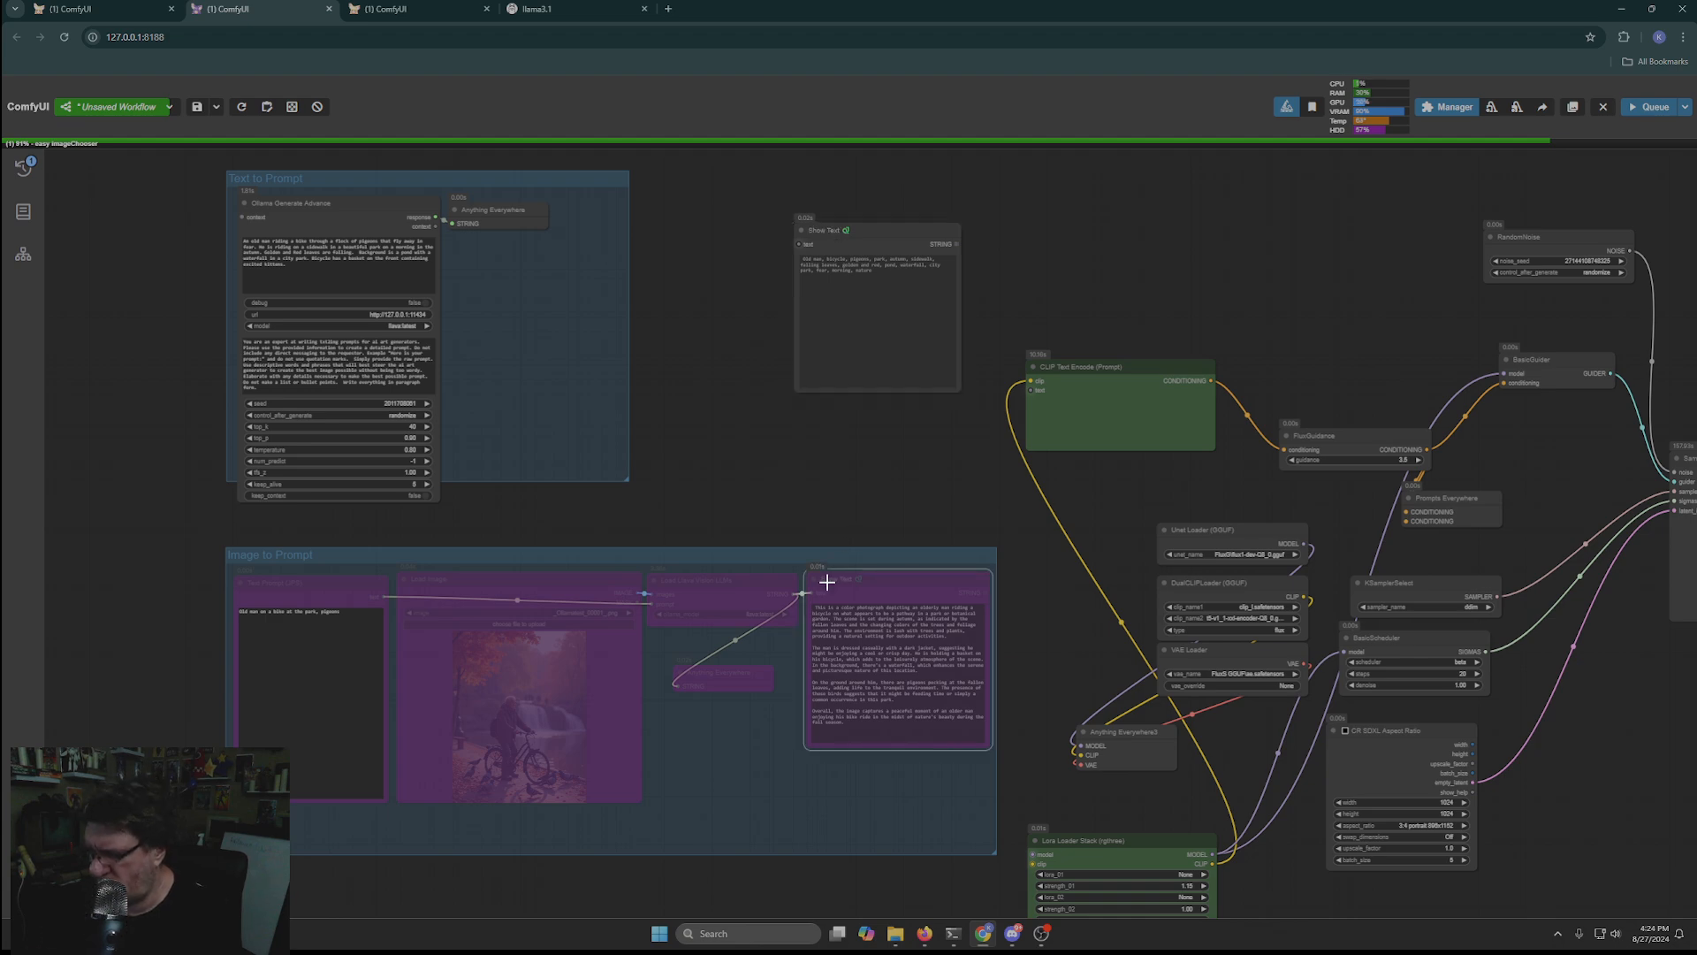
key("Delete")
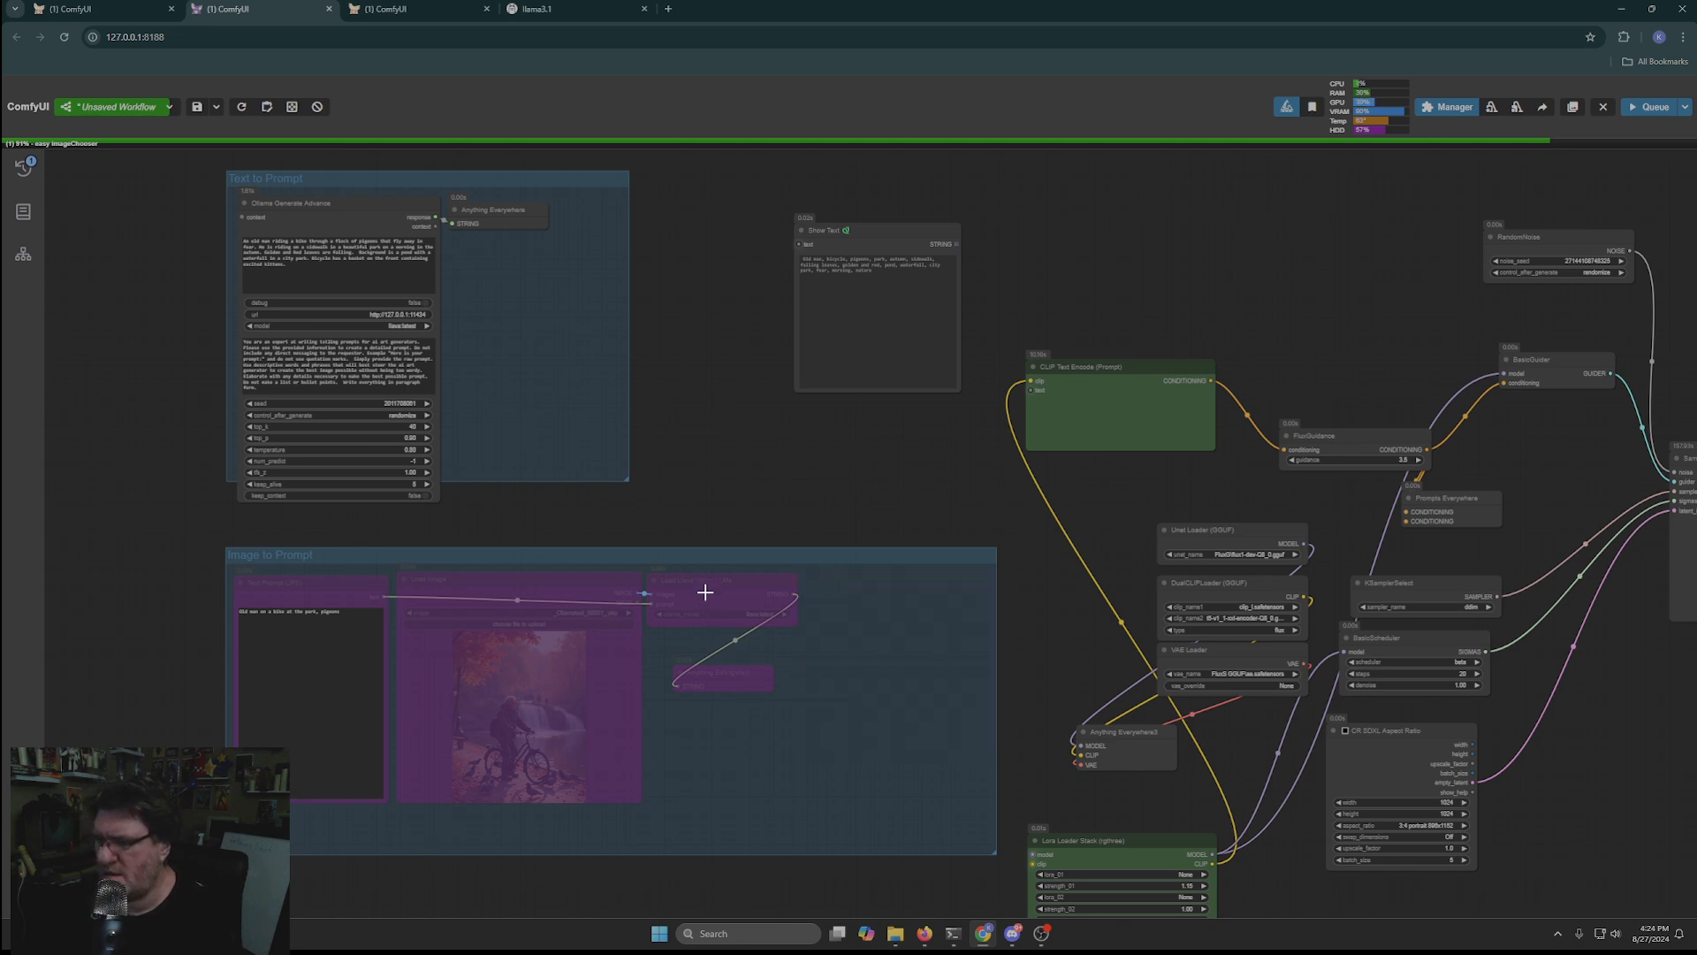
Step: Place Anything Everywhere beneath Ollama Generate Advance and narrow the Text to Prompt group to fit both nodes
left_click_drag(875, 785, 910, 826)
left_click_drag(668, 526, 661, 587)
left_click_drag(485, 223, 503, 193)
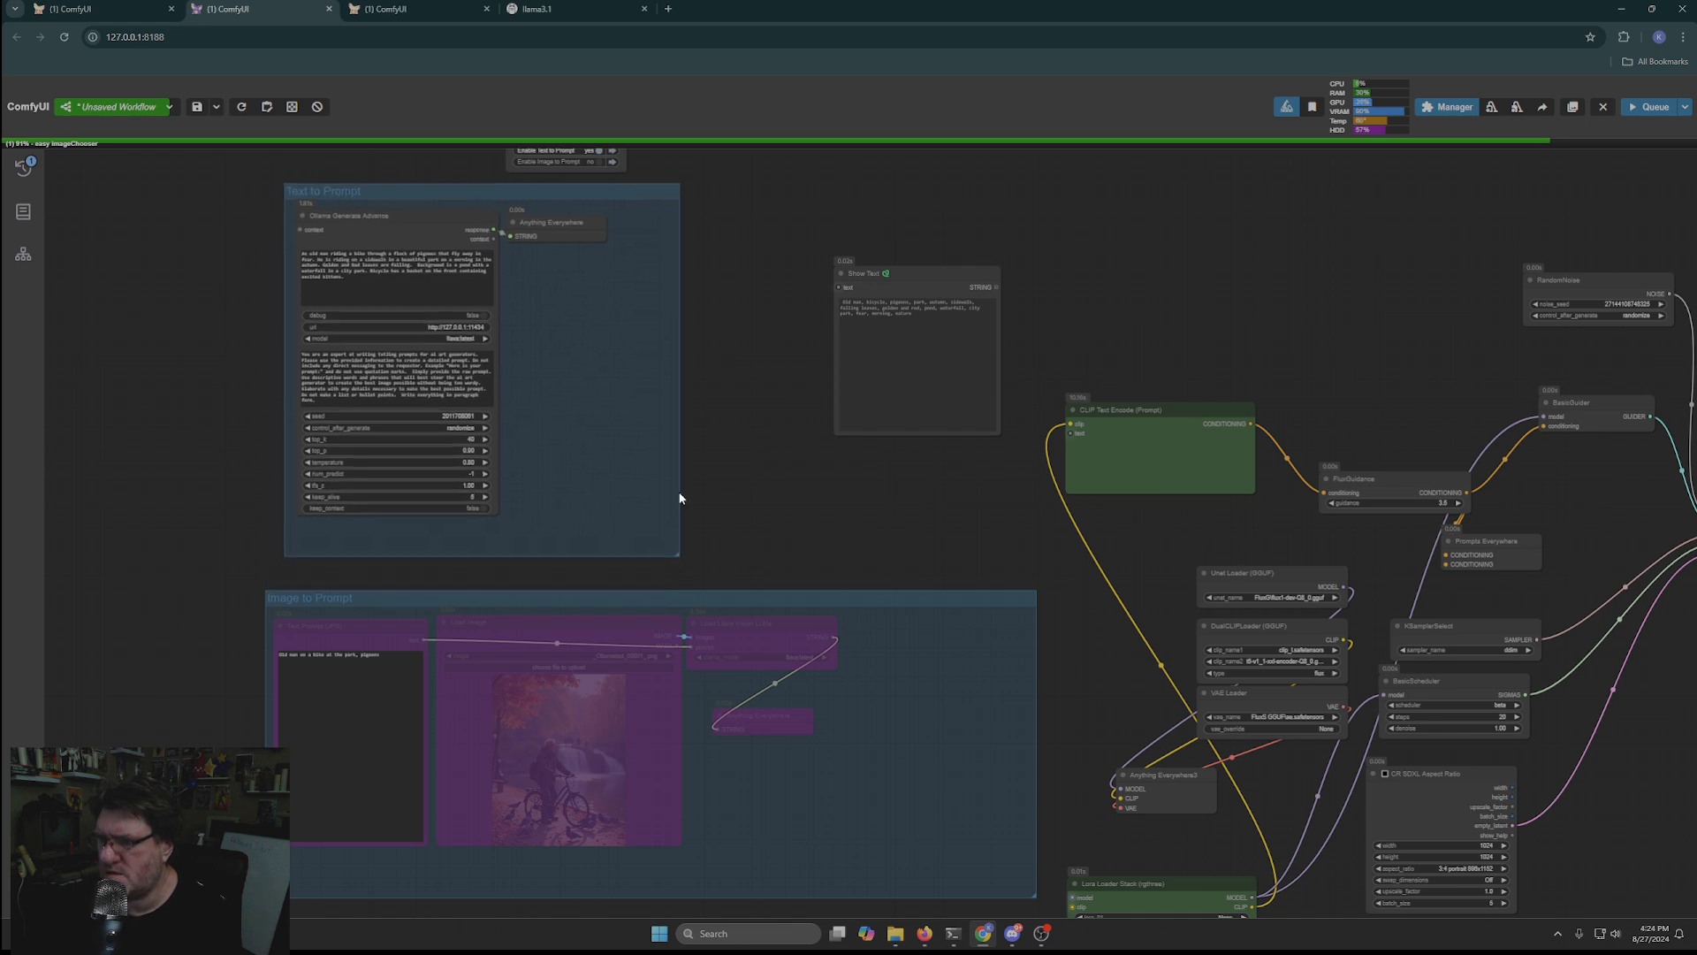
left_click_drag(677, 560, 677, 571)
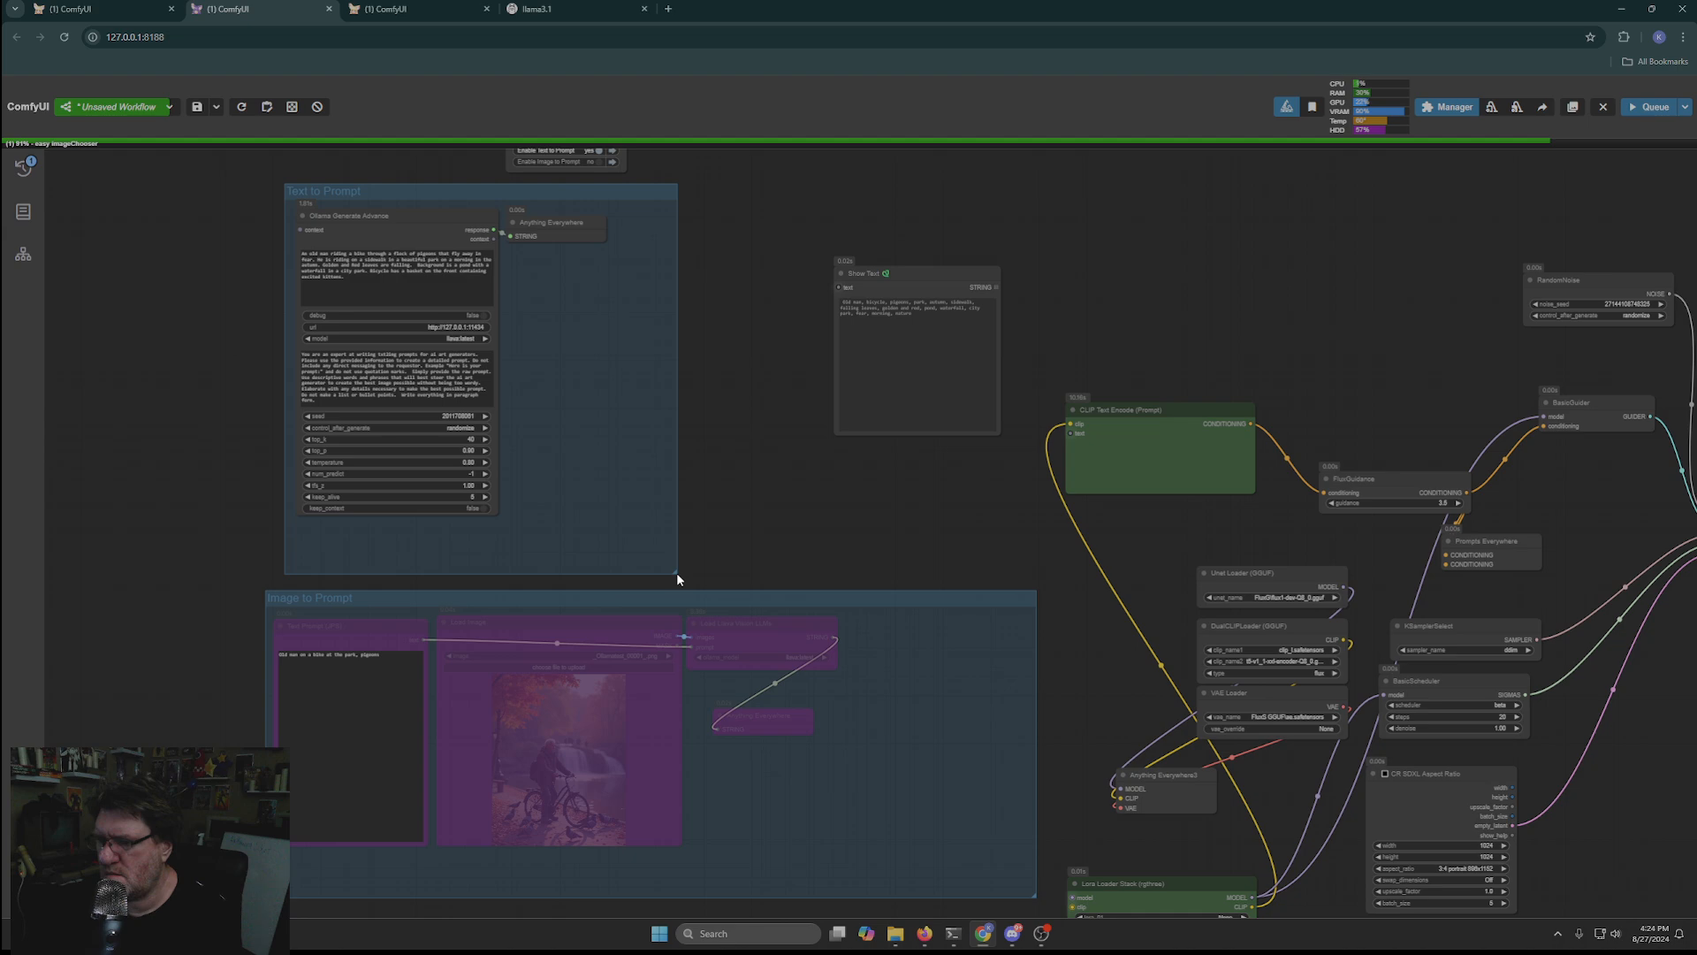
left_click_drag(540, 227, 367, 541)
left_click_drag(675, 571, 507, 564)
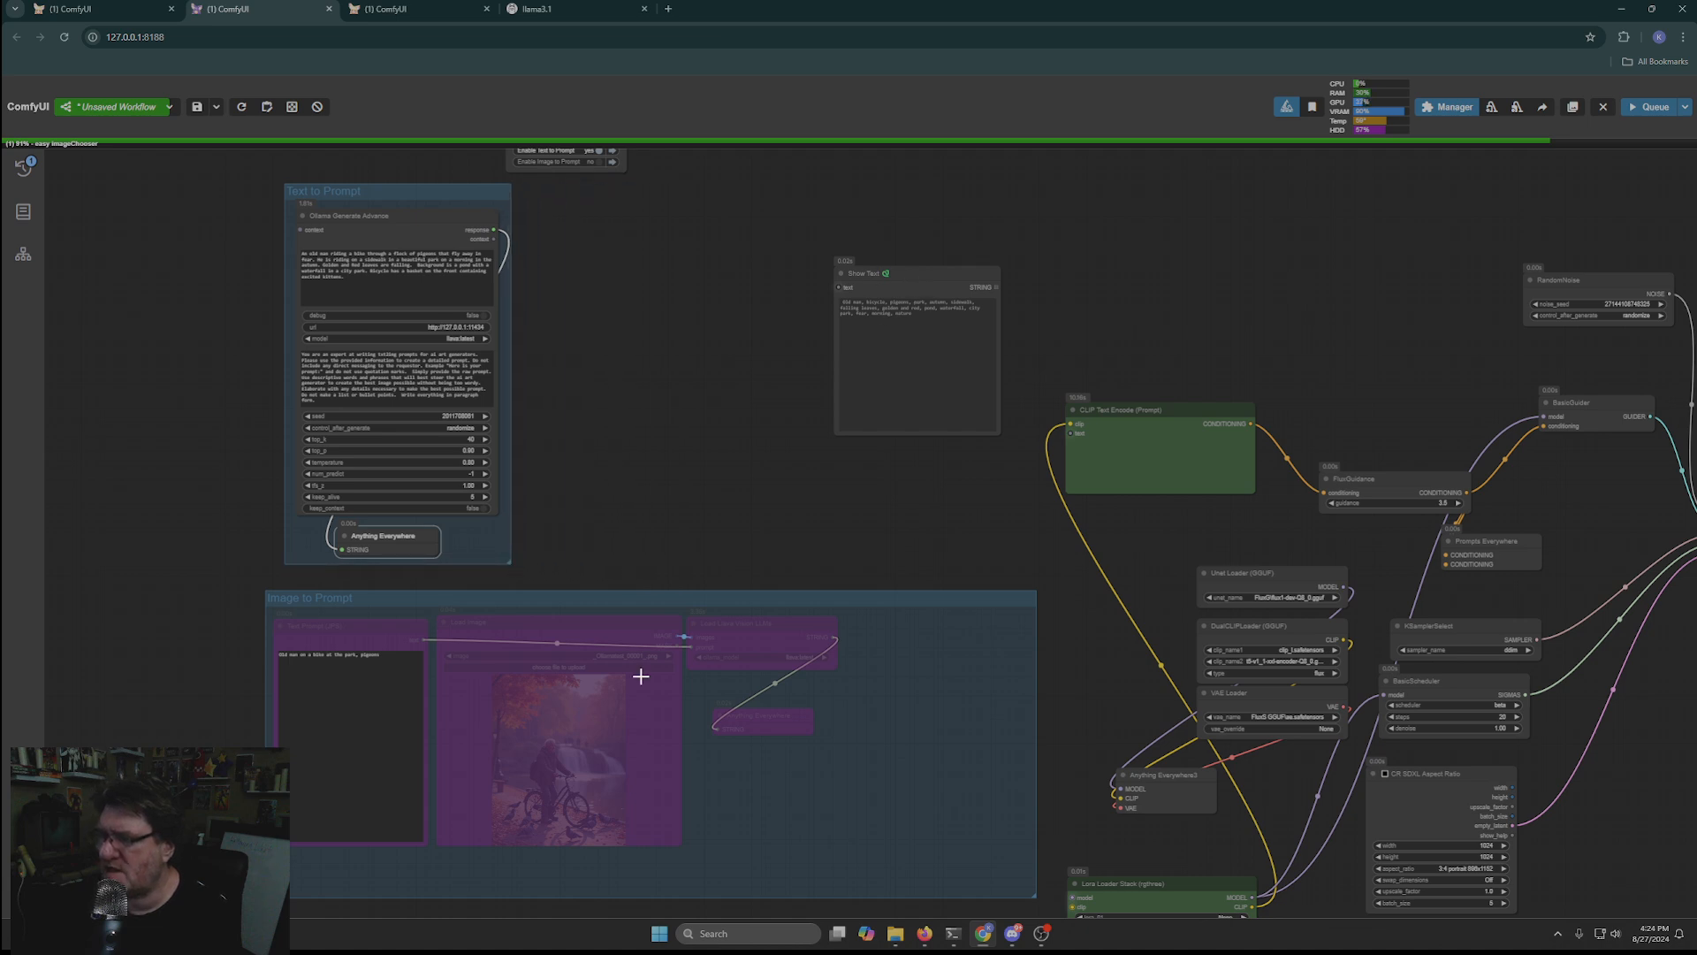
Step: Place the bypassed LLaVA and Anything Everywhere nodes beneath the text and image nodes, and fit the Image to Prompt group around them
left_click_drag(671, 593, 675, 585)
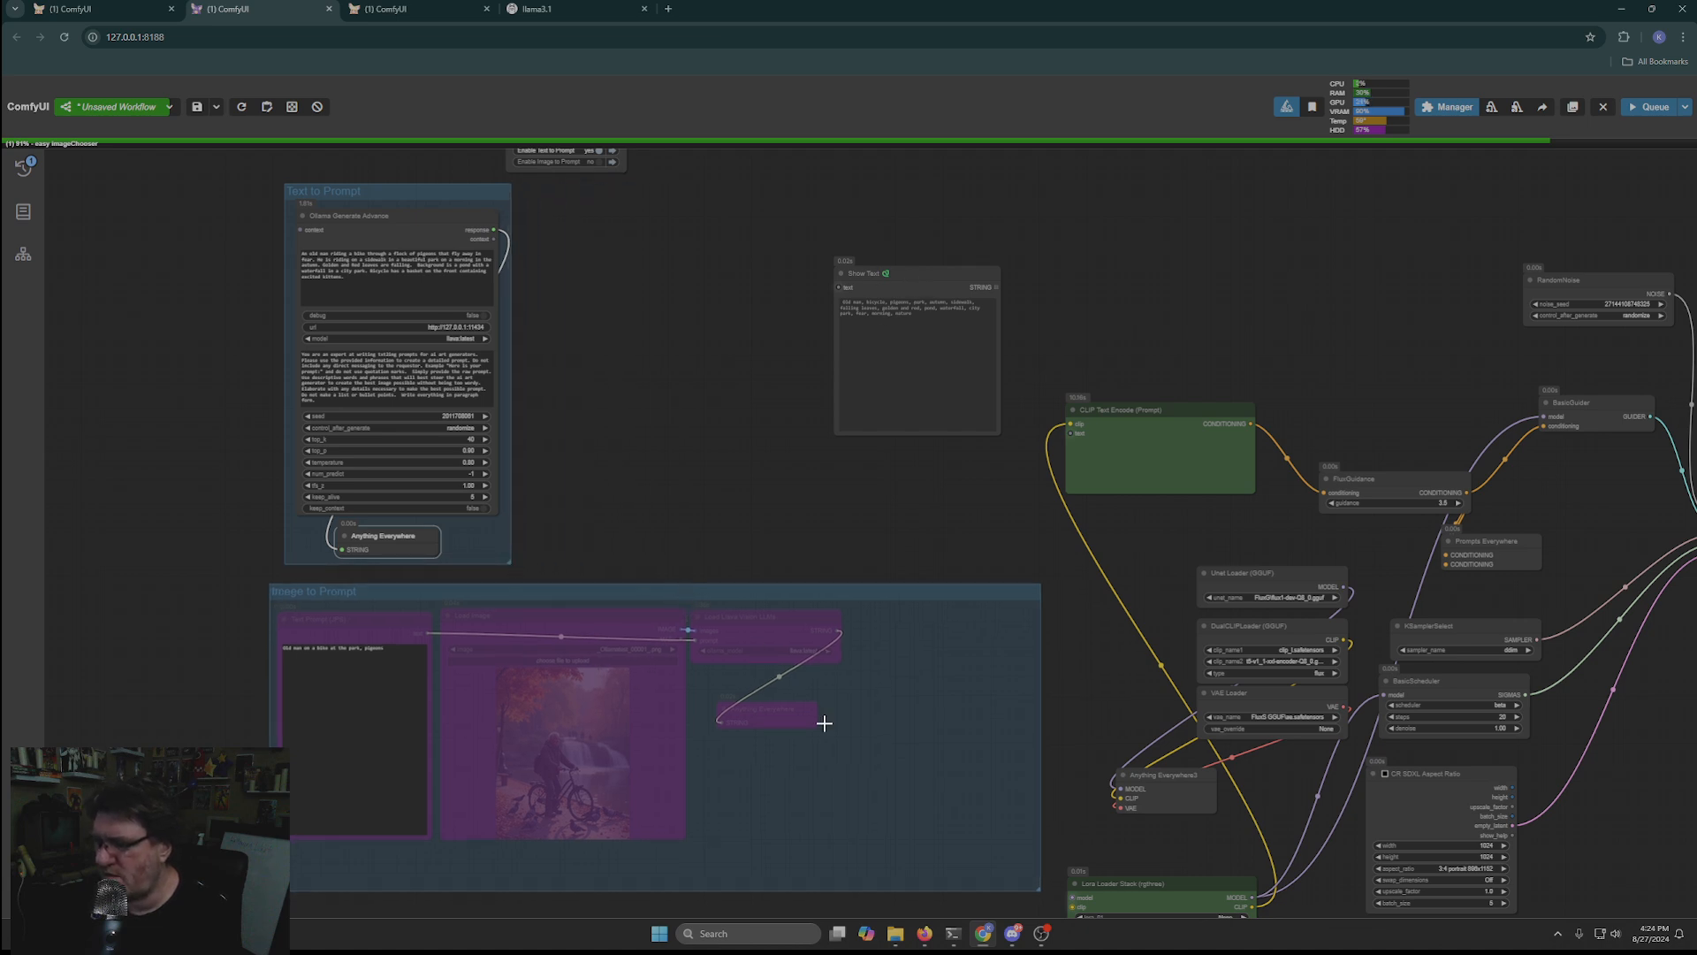
scroll(665, 325, "down", 5)
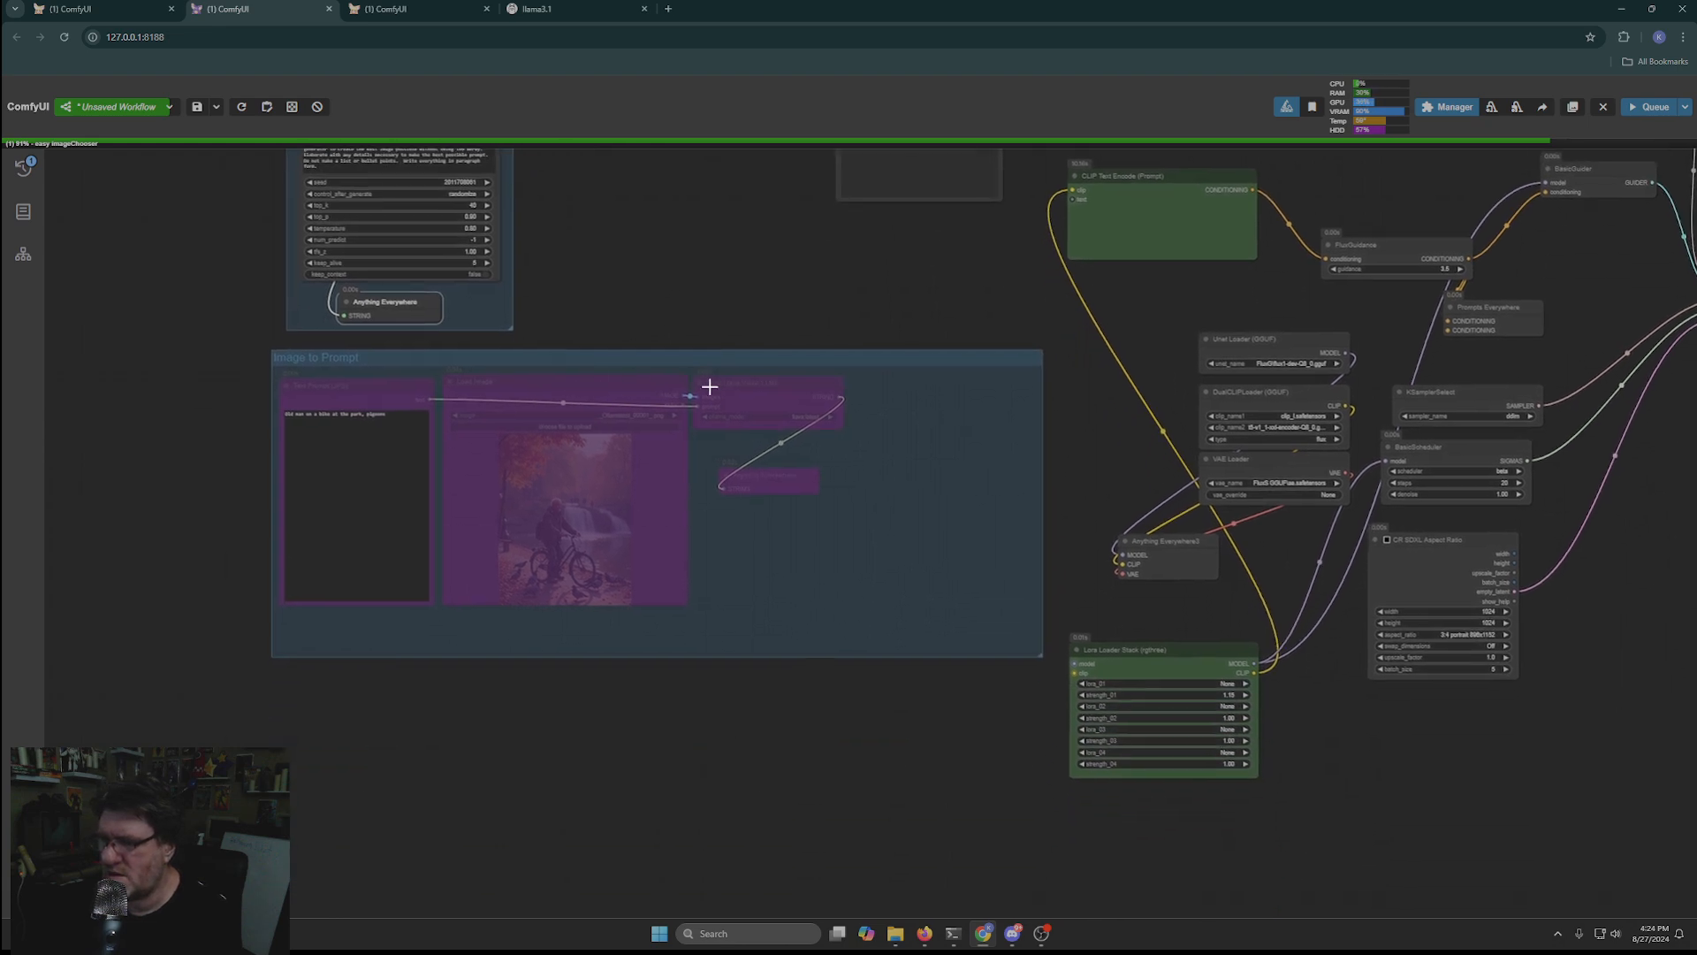
left_click_drag(709, 386, 298, 619)
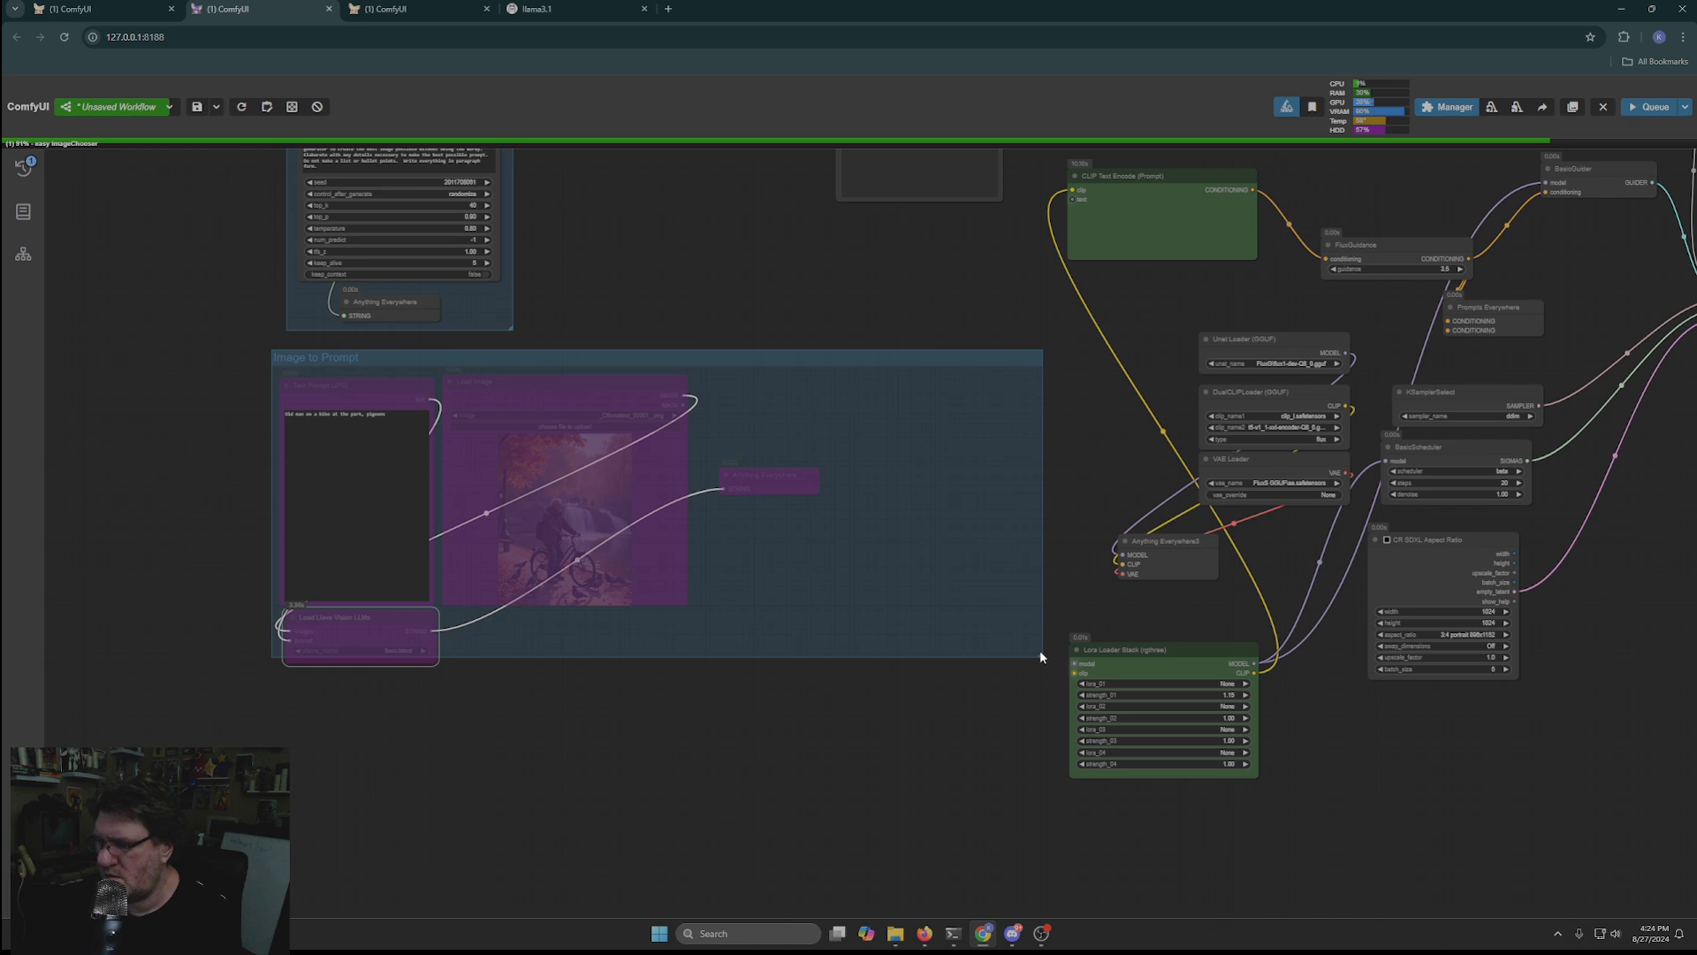
left_click_drag(1044, 659, 1045, 680)
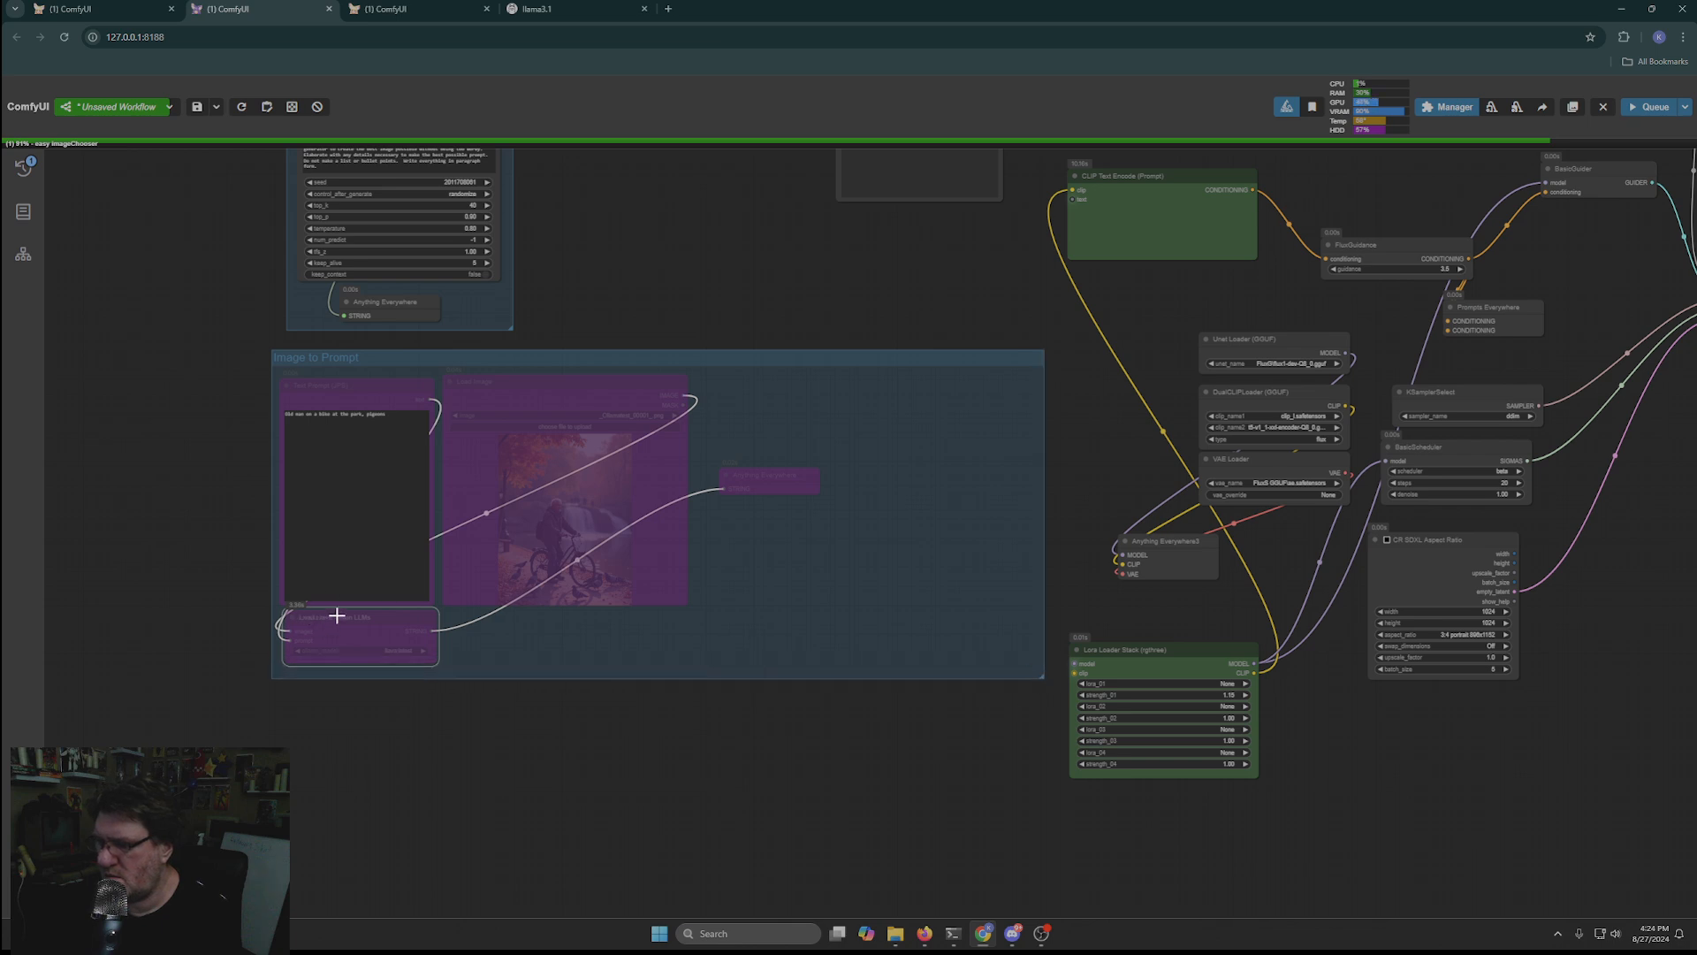
left_click_drag(337, 616, 332, 623)
left_click_drag(762, 477, 503, 637)
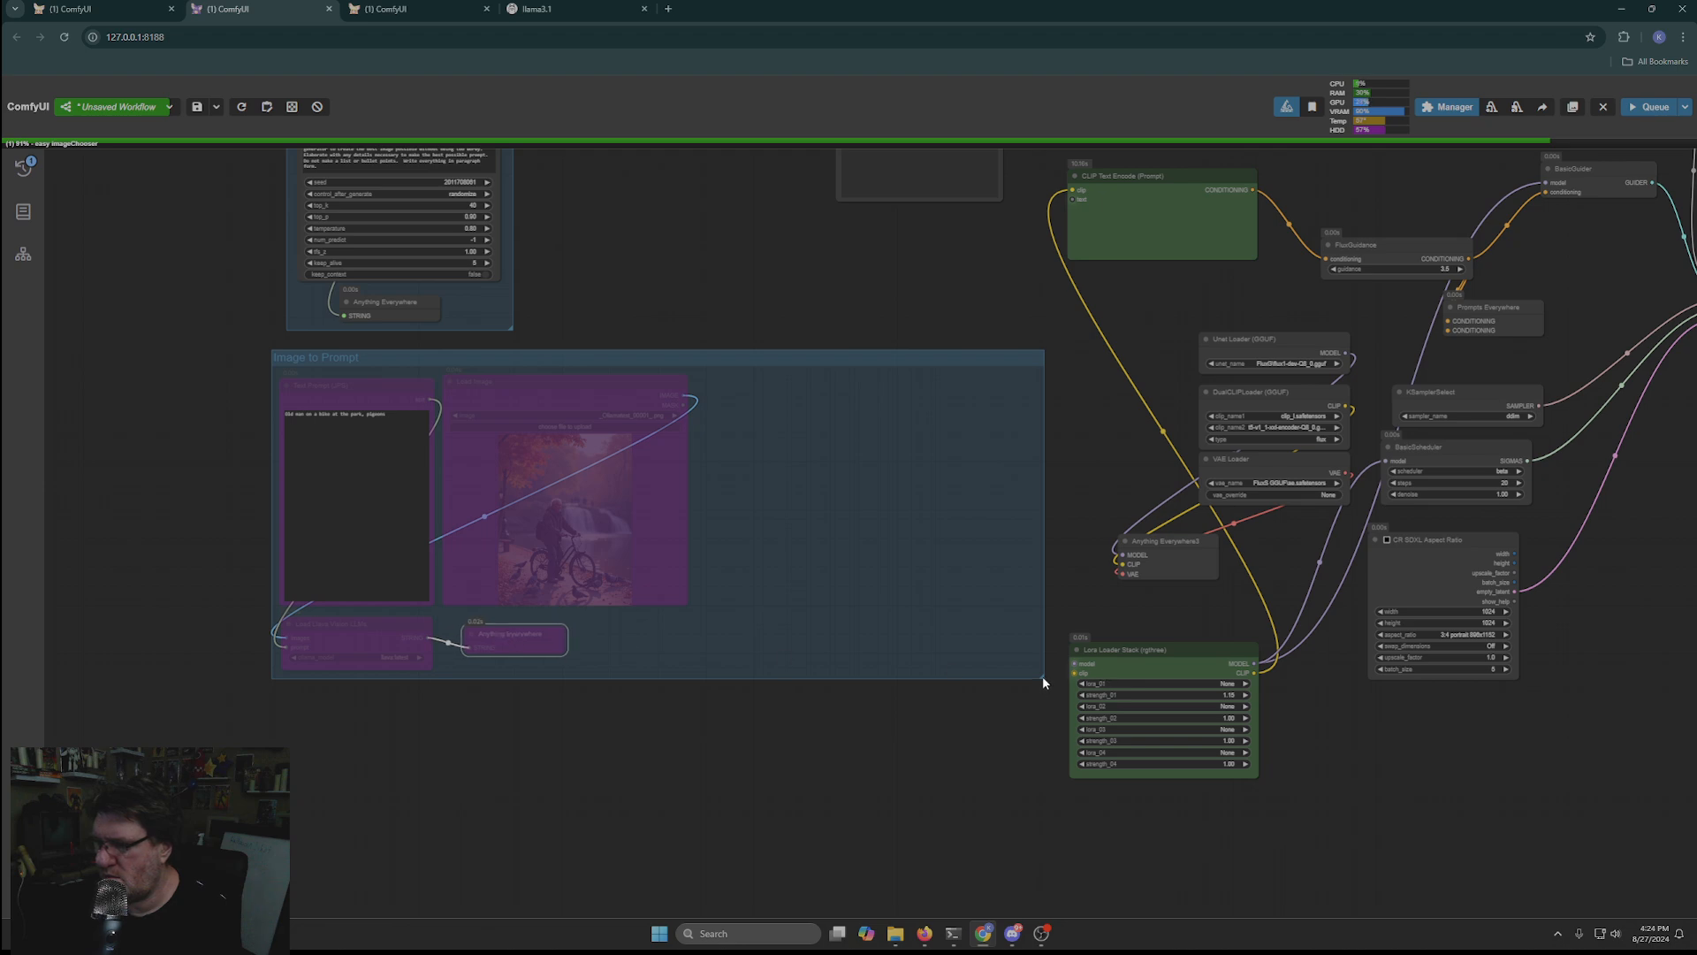
left_click_drag(1042, 679, 691, 672)
left_click_drag(875, 429, 781, 482)
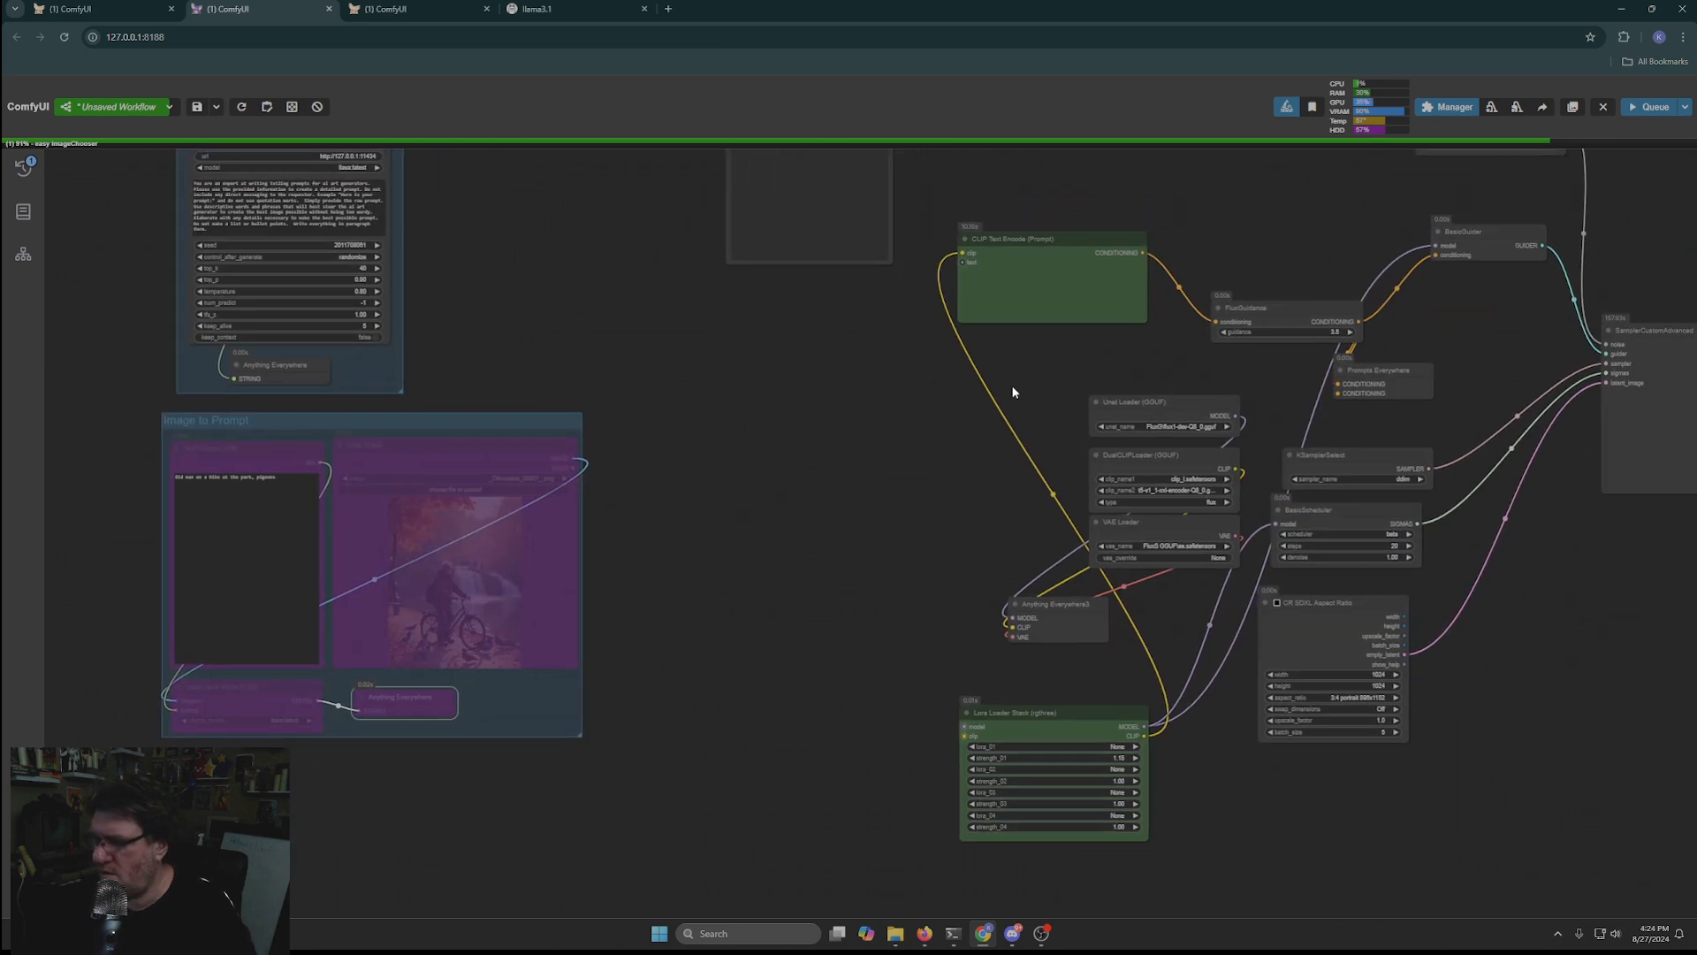
Step: Stack the Unet, DualCLIP and VAE loaders beside the Text to Prompt group with Anything Everywhere3 beneath them
left_click_drag(1038, 525, 1170, 583)
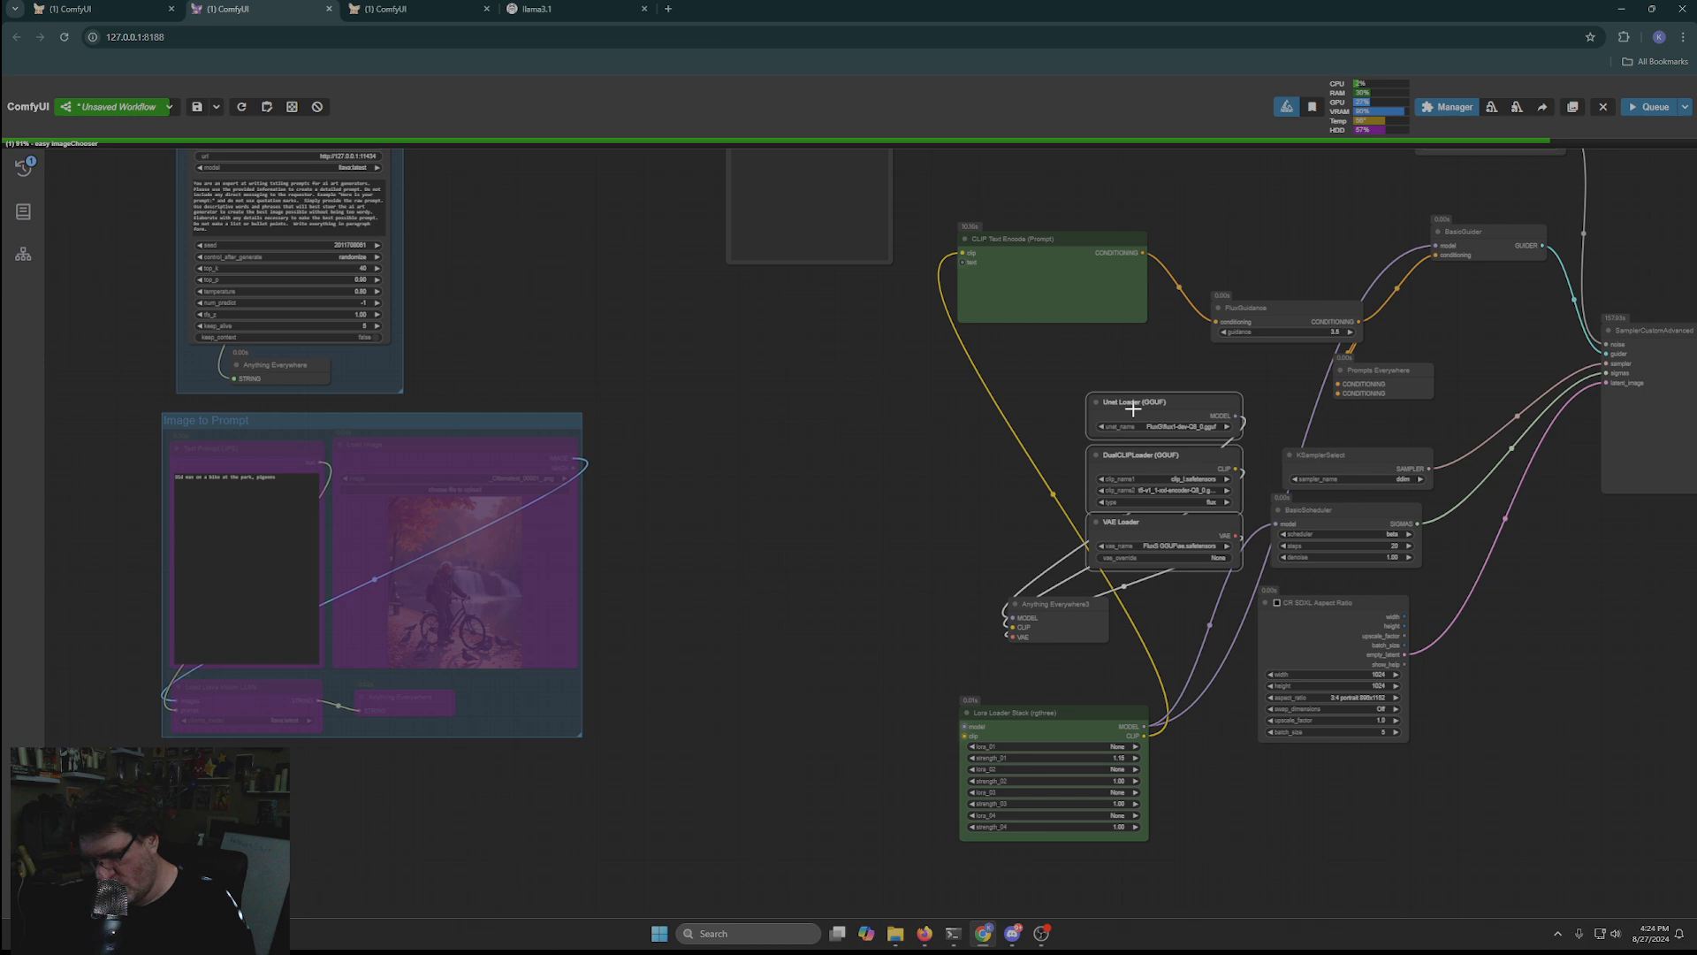
left_click_drag(1136, 403, 508, 183)
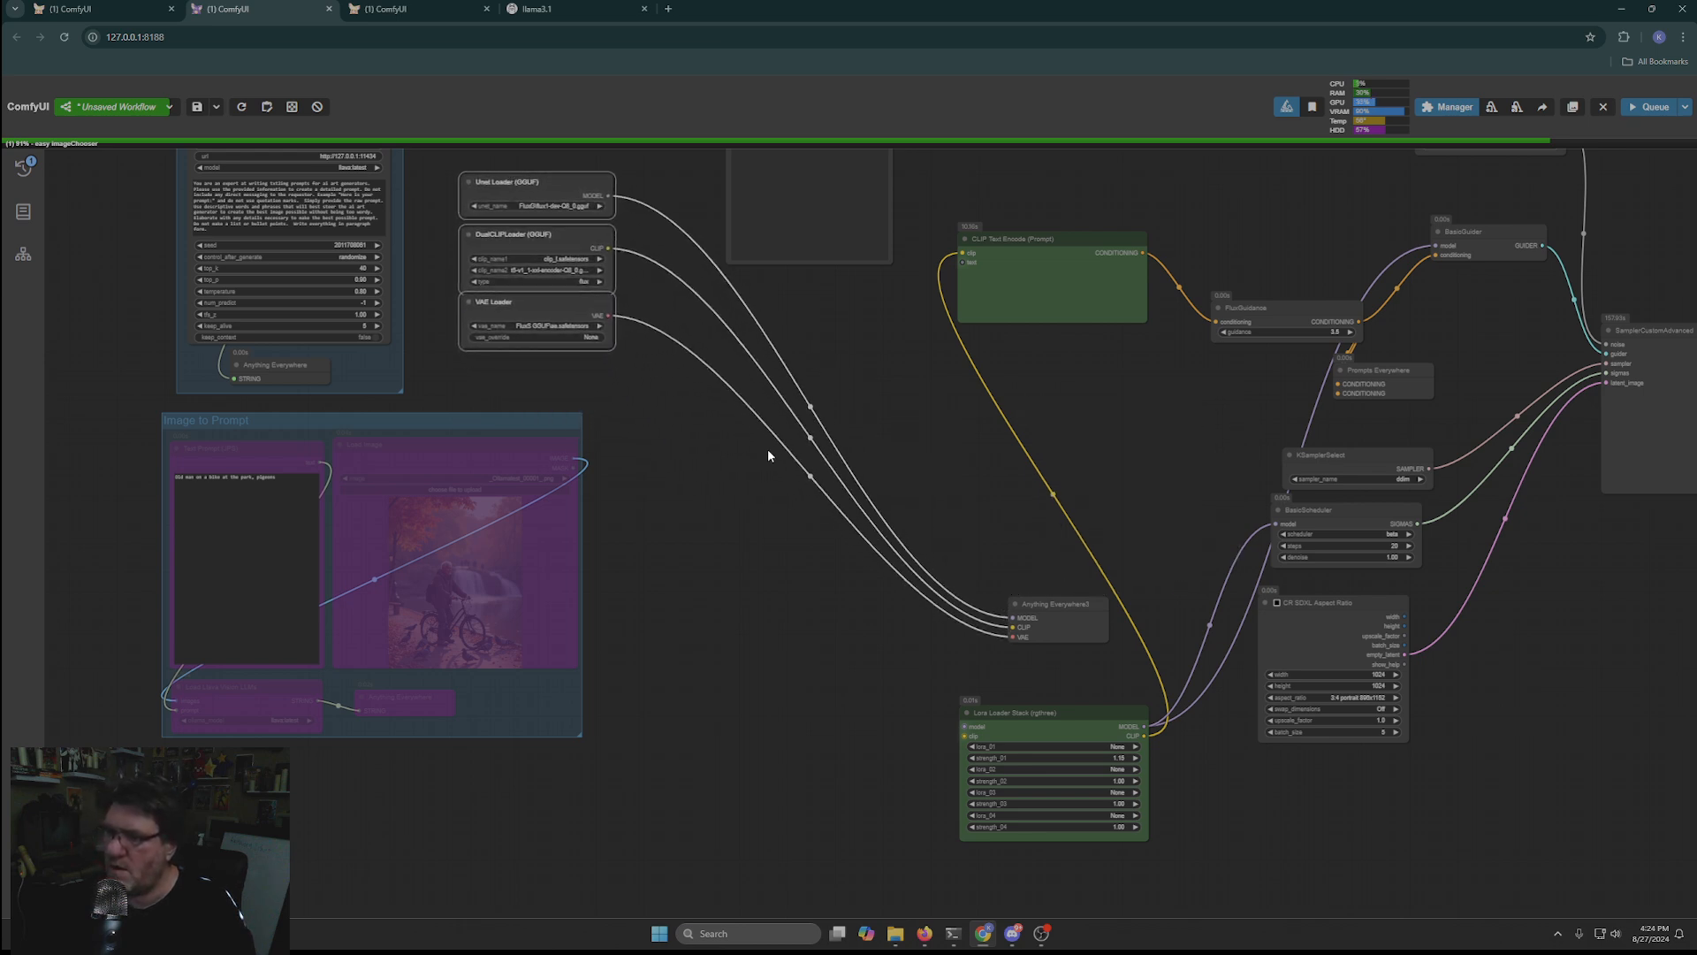
left_click_drag(768, 448, 825, 659)
left_click_drag(603, 393, 556, 326)
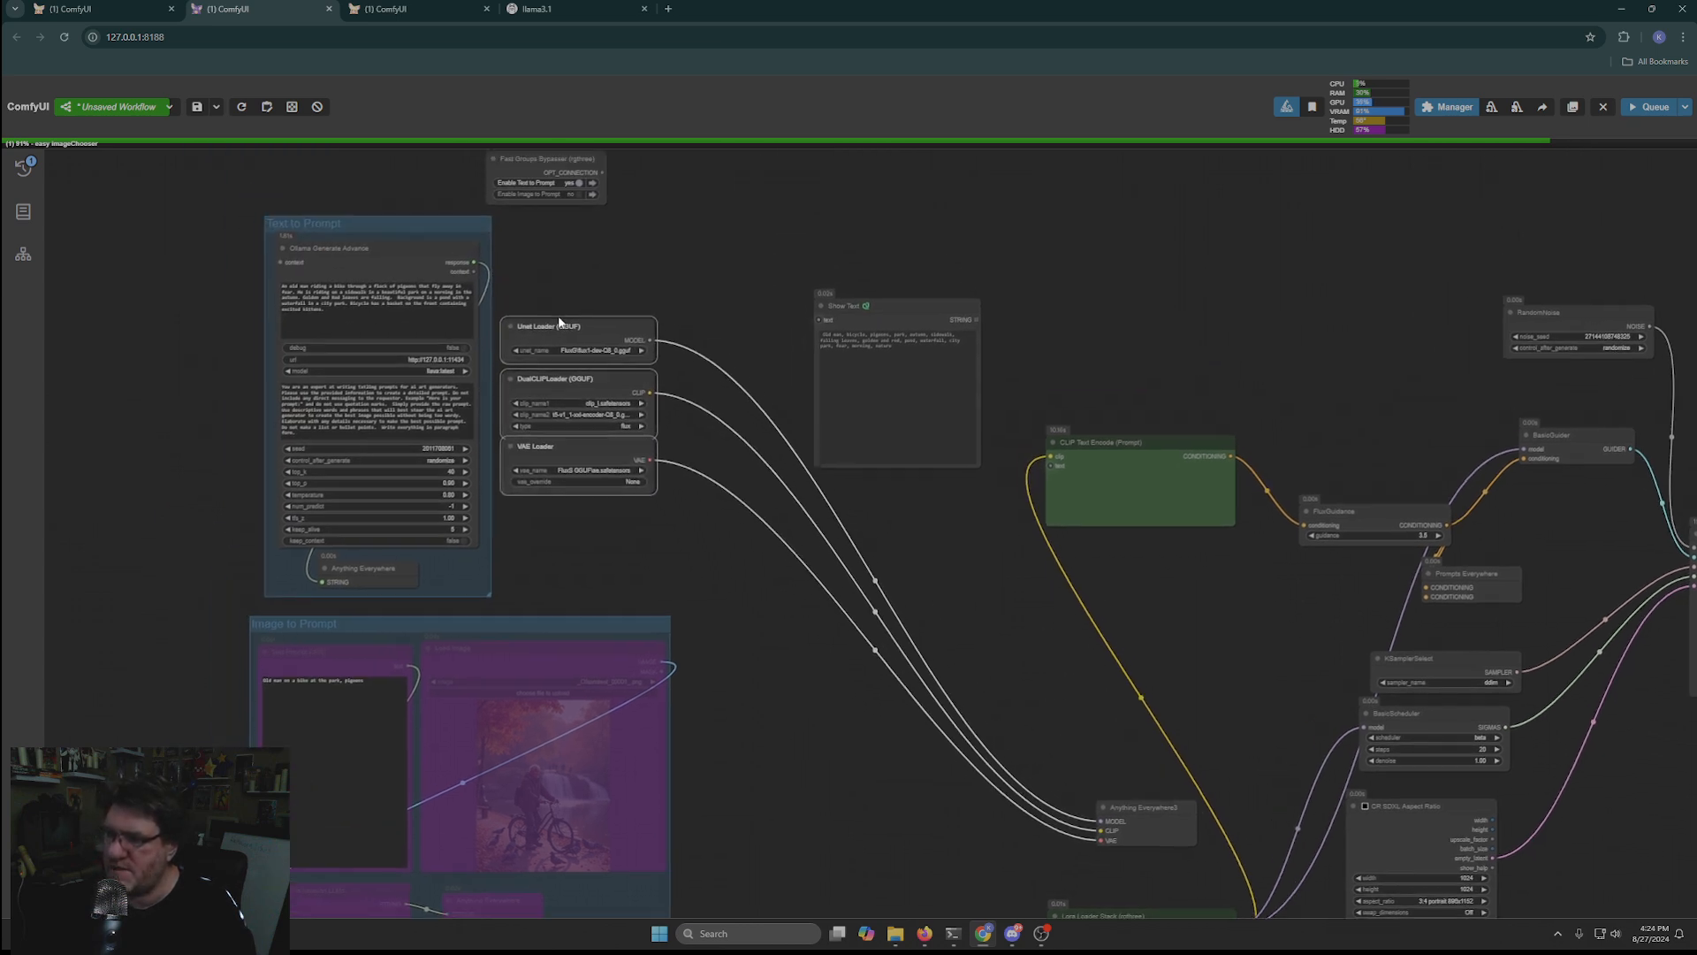
left_click_drag(1132, 804, 555, 435)
left_click(1140, 748)
left_click_drag(694, 428, 717, 570)
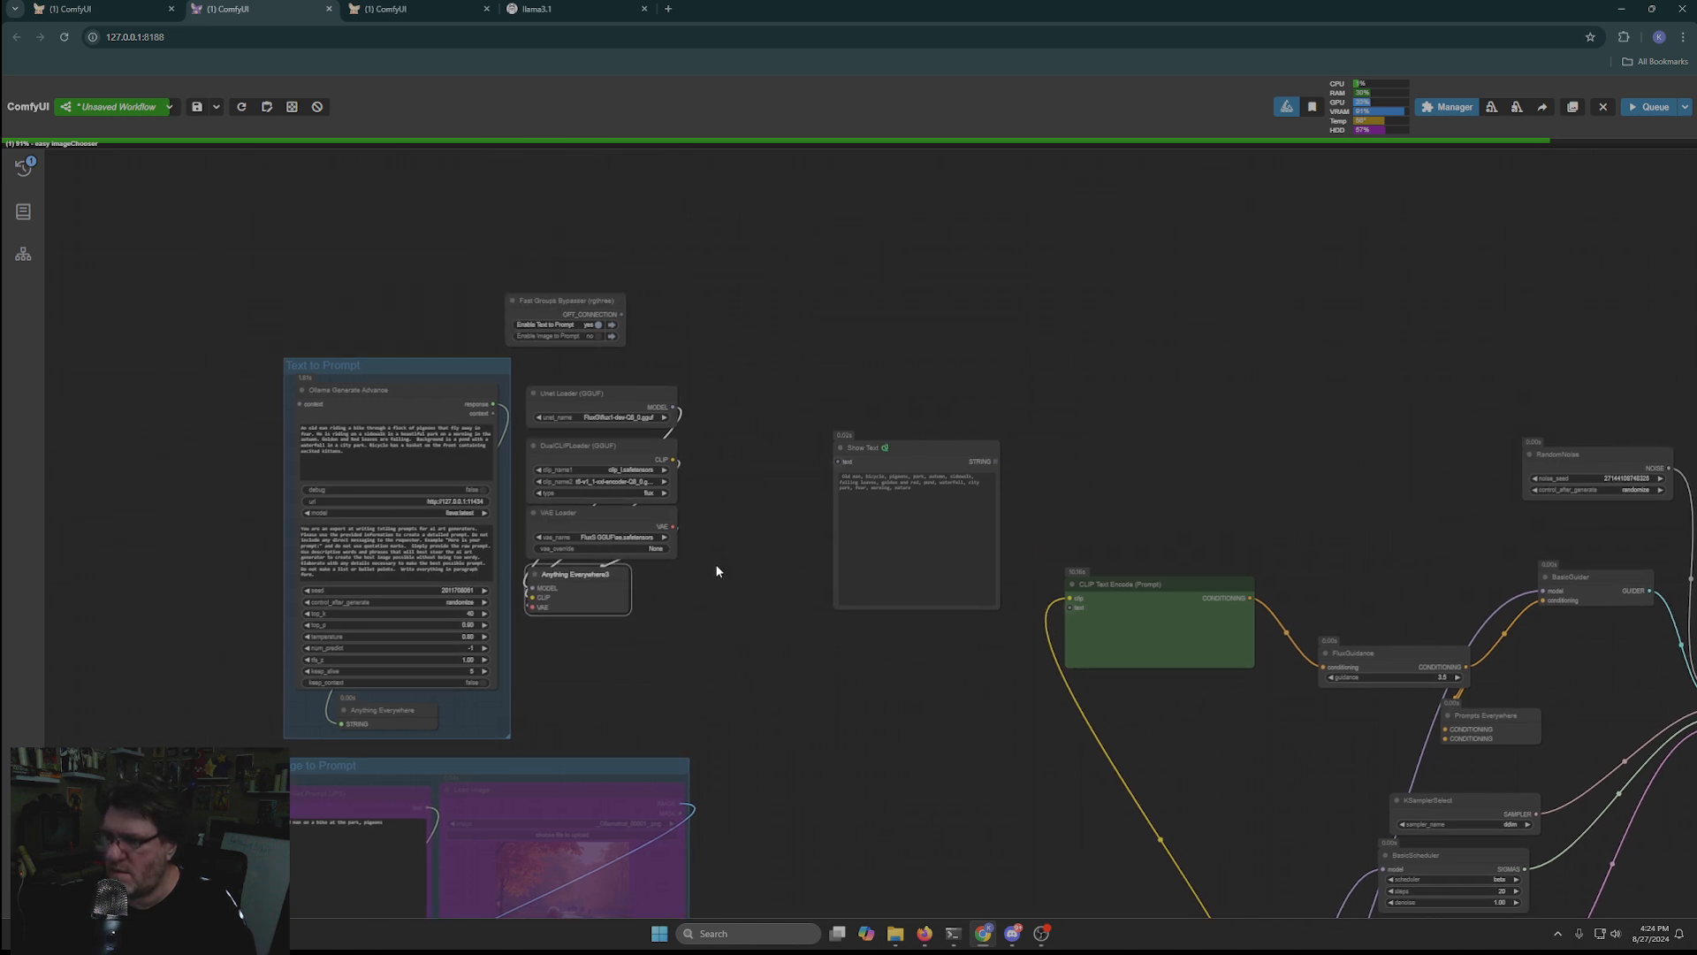
Step: Place the Fast Groups Bypasser beneath Anything Everywhere3, just above the Image to Prompt group
left_click(608, 371)
left_click_drag(550, 300, 614, 660)
scroll(749, 560, "down", 2)
scroll(781, 676, "down", 1)
left_click_drag(782, 676, 558, 606)
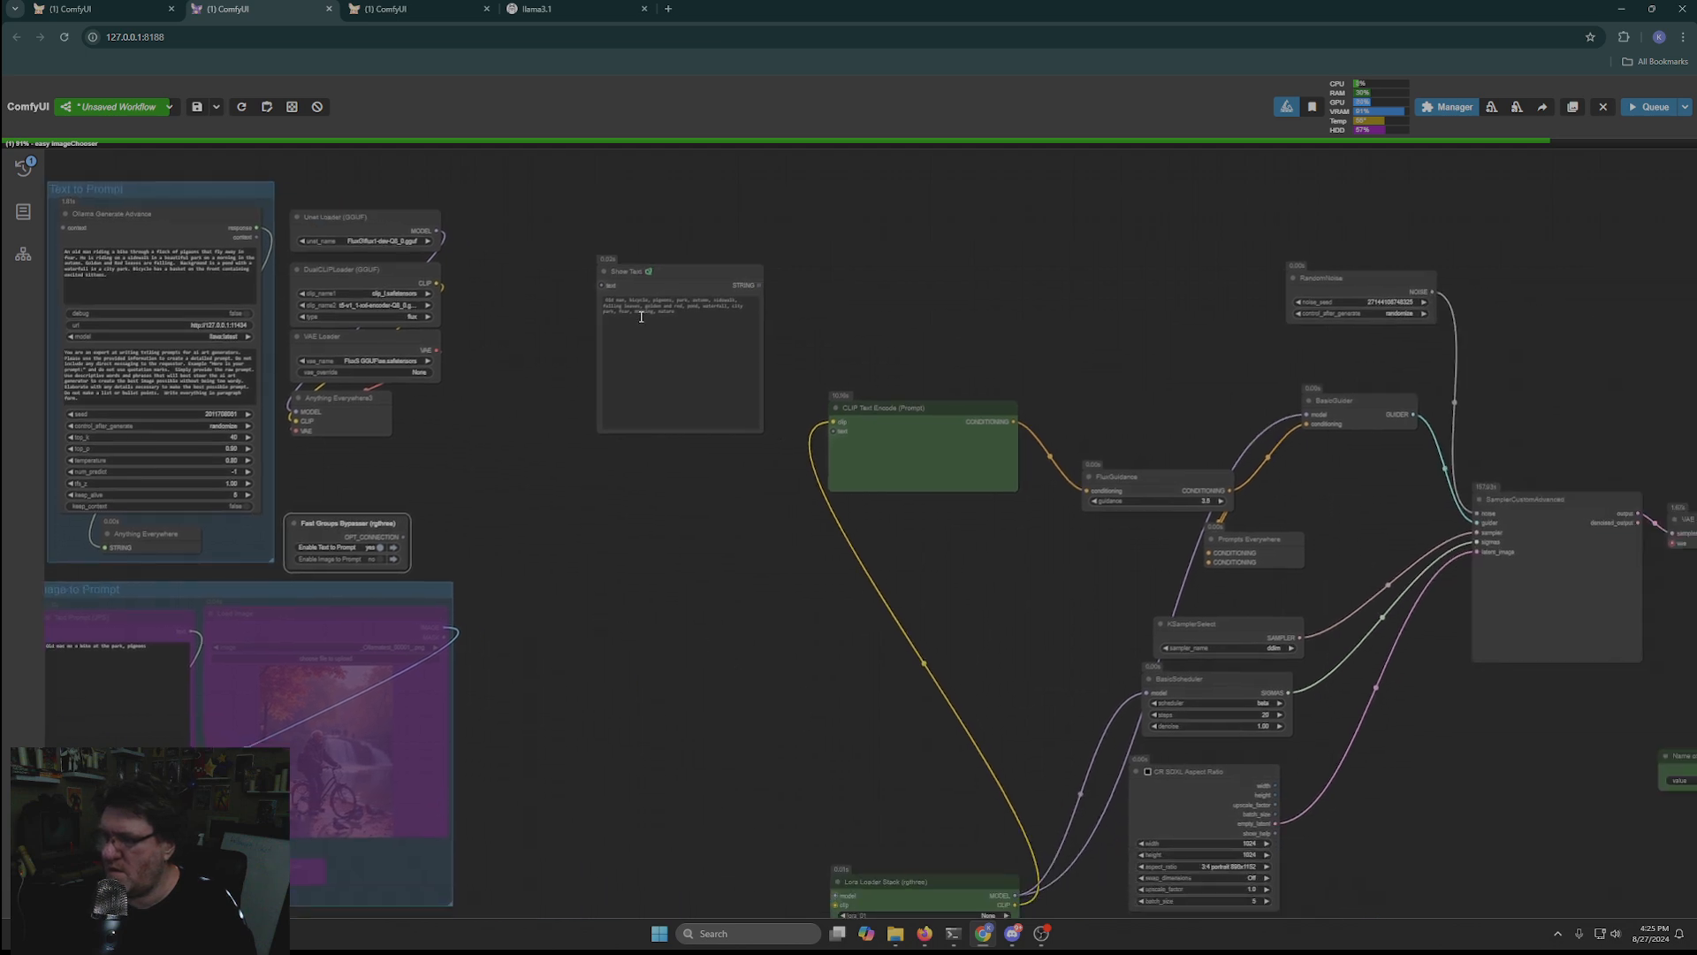
Step: Collapse CLIP Text Encode and stack it between Show Text and Lora Loader Stack beside the loader column
left_click_drag(664, 281, 563, 514)
left_click_drag(799, 708, 691, 479)
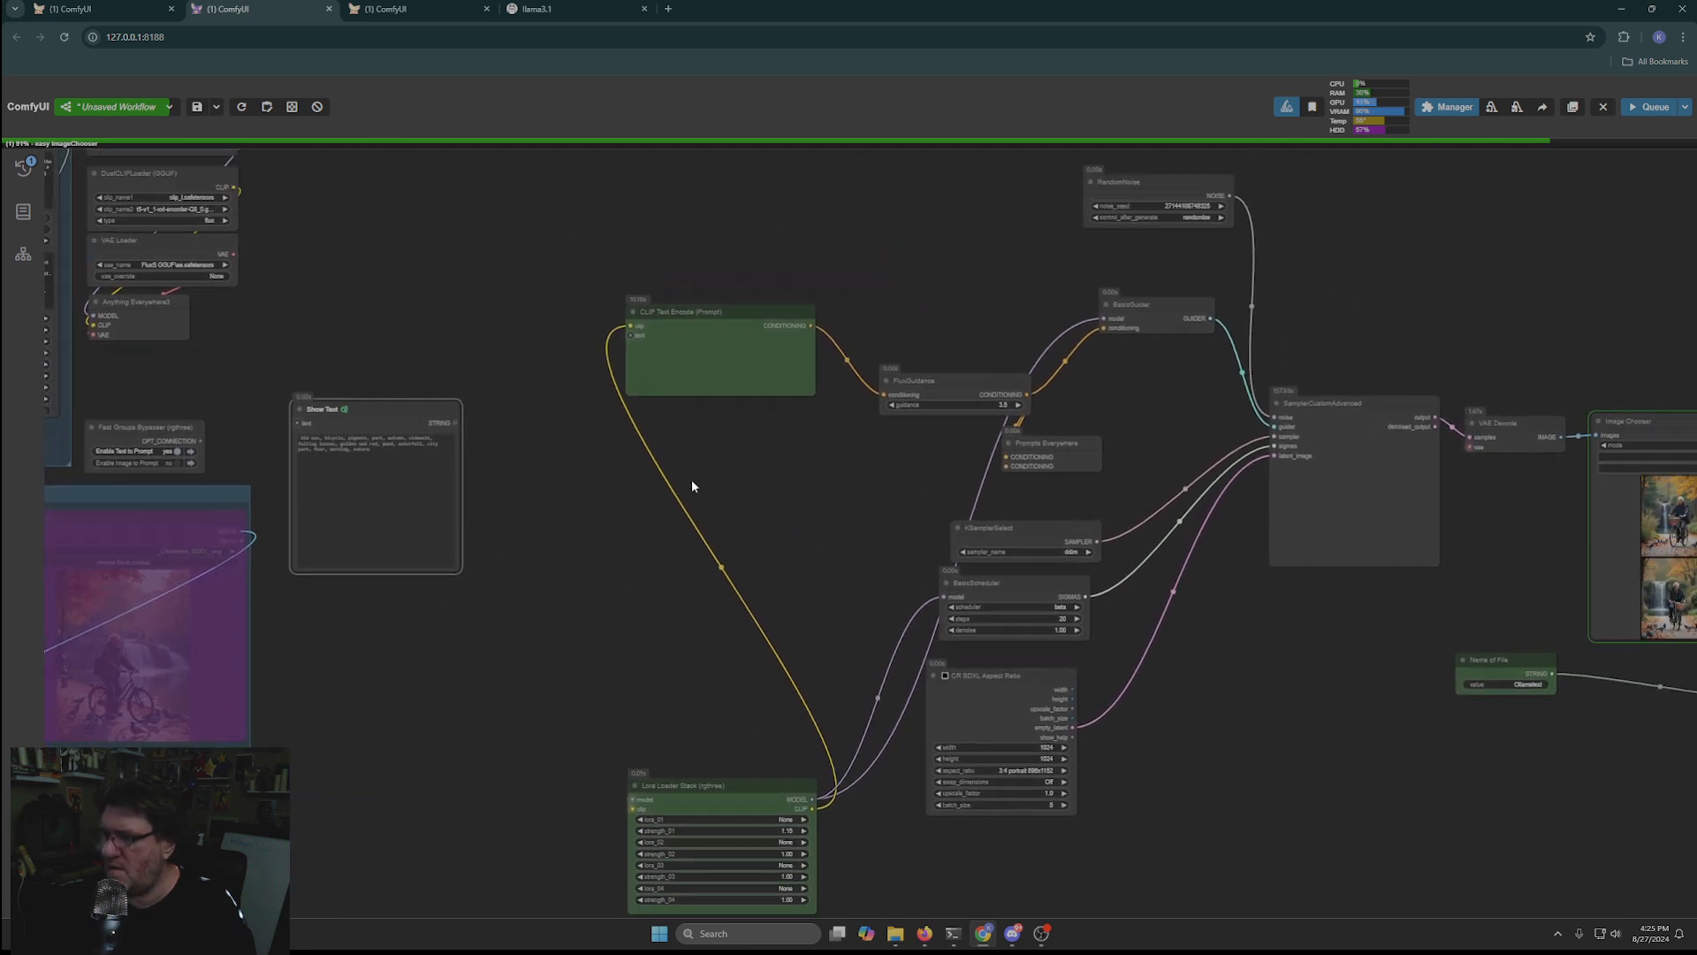
left_click(707, 316)
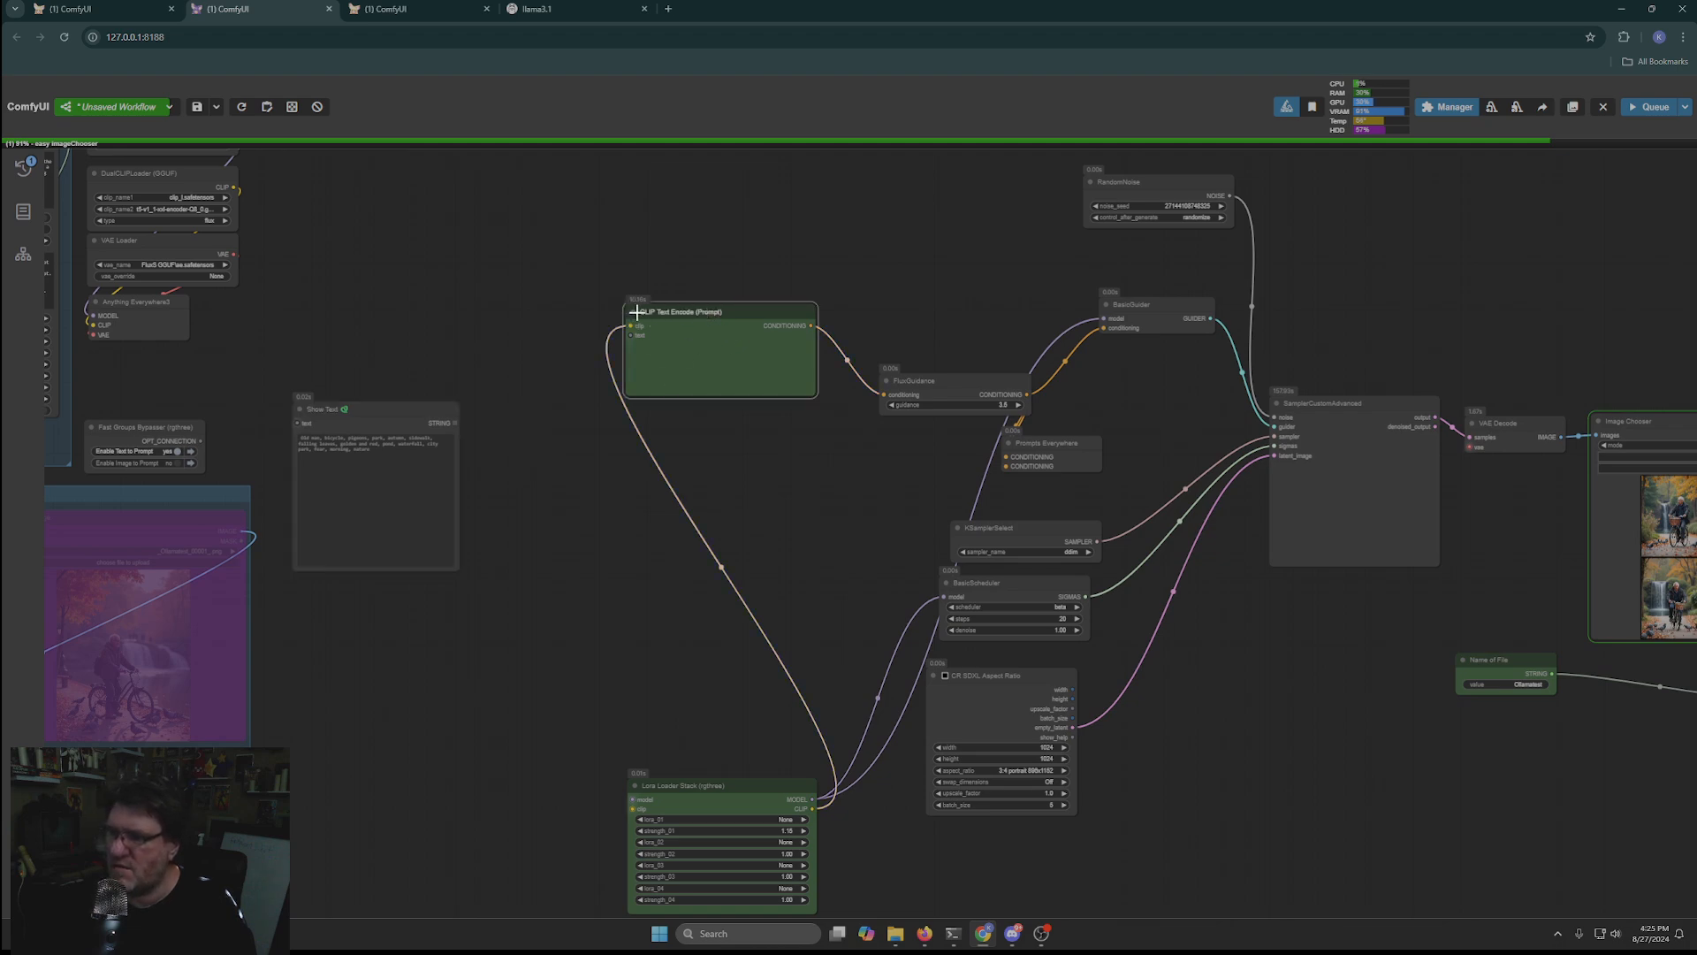
left_click(637, 312)
left_click_drag(674, 320, 528, 214)
left_click_drag(711, 792, 355, 610)
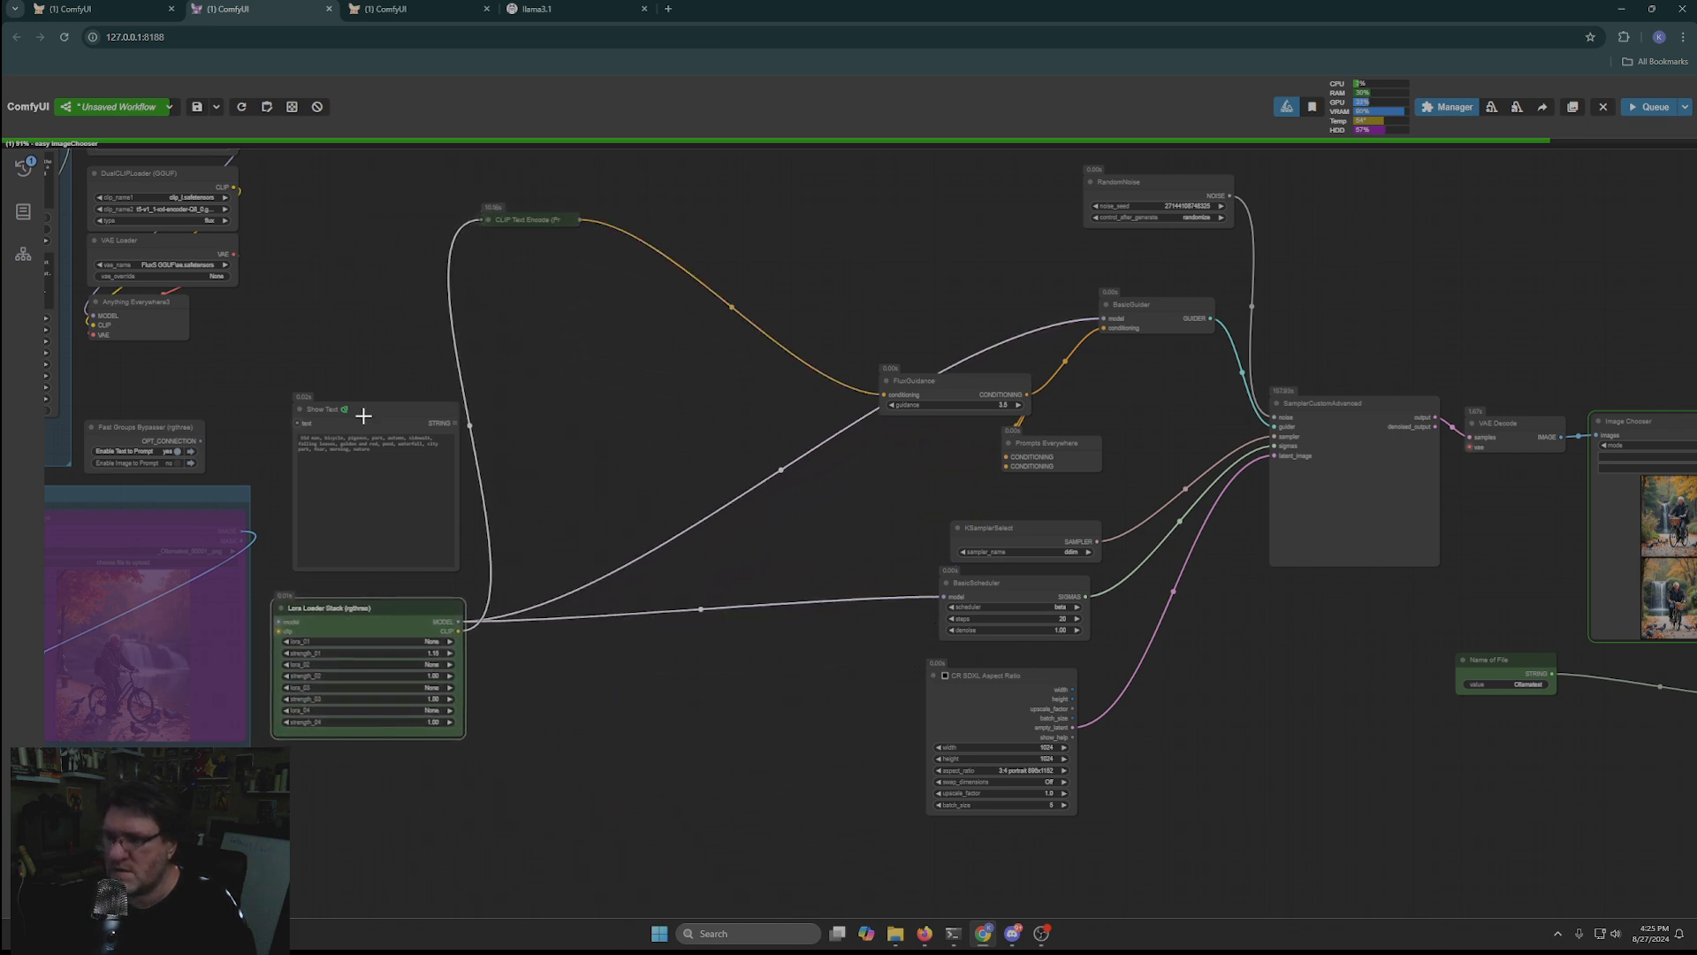
left_click_drag(367, 412, 333, 305)
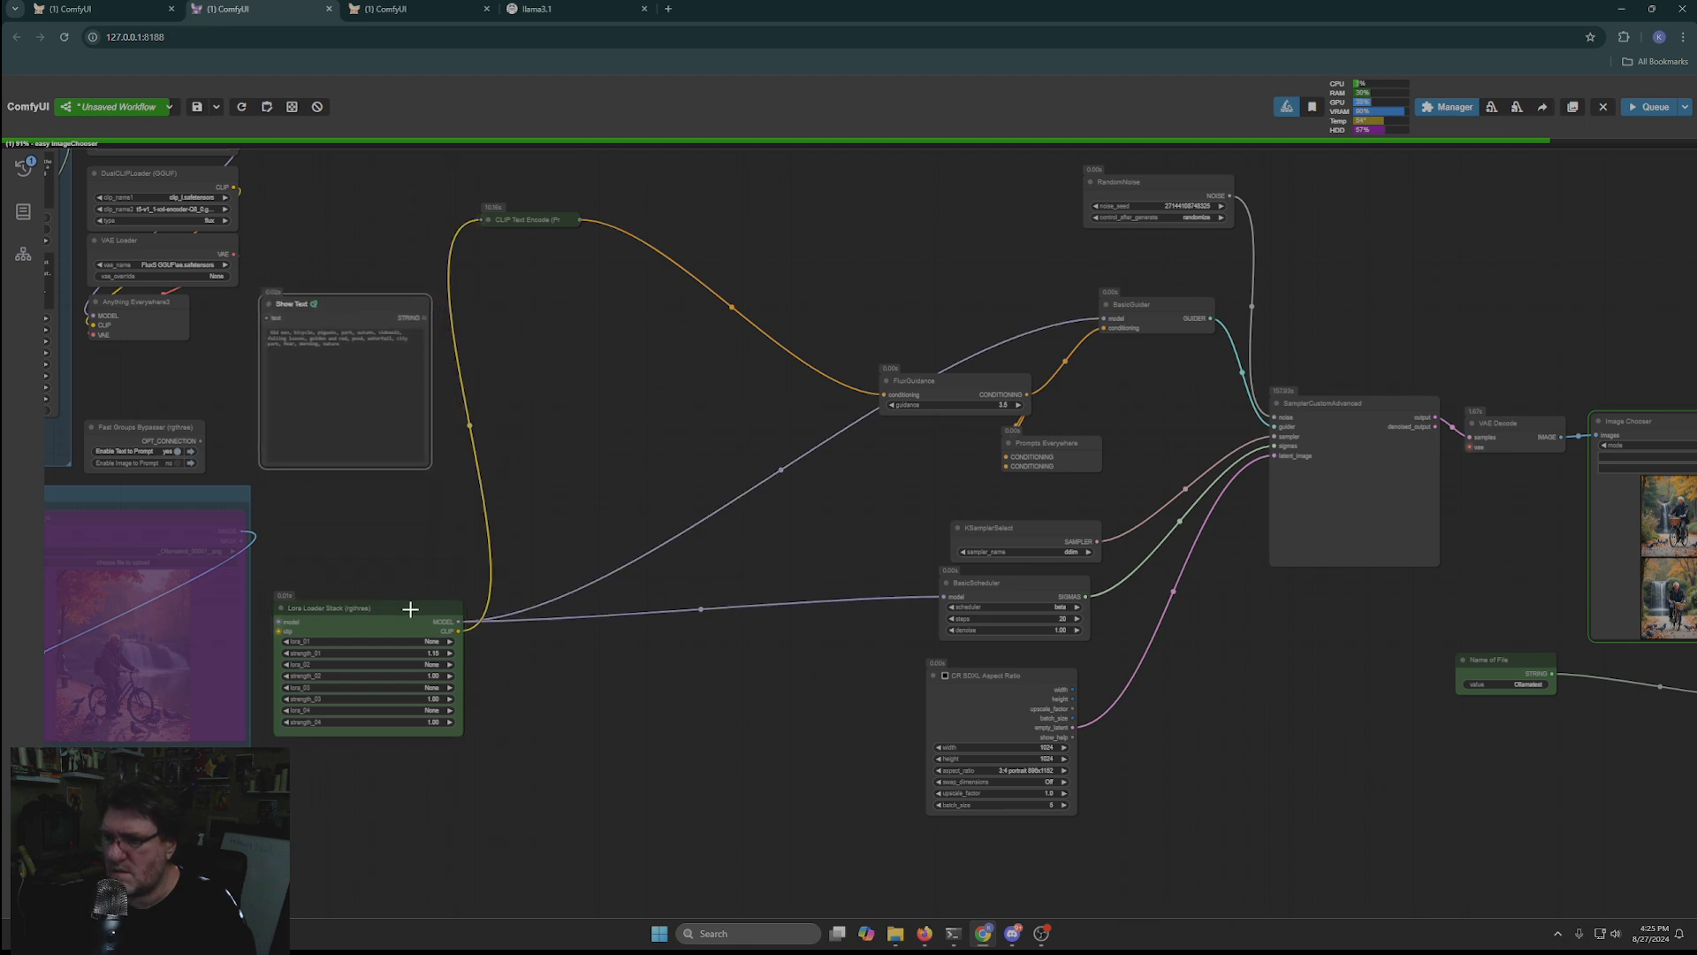
left_click_drag(409, 607, 394, 502)
left_click_drag(789, 699, 807, 865)
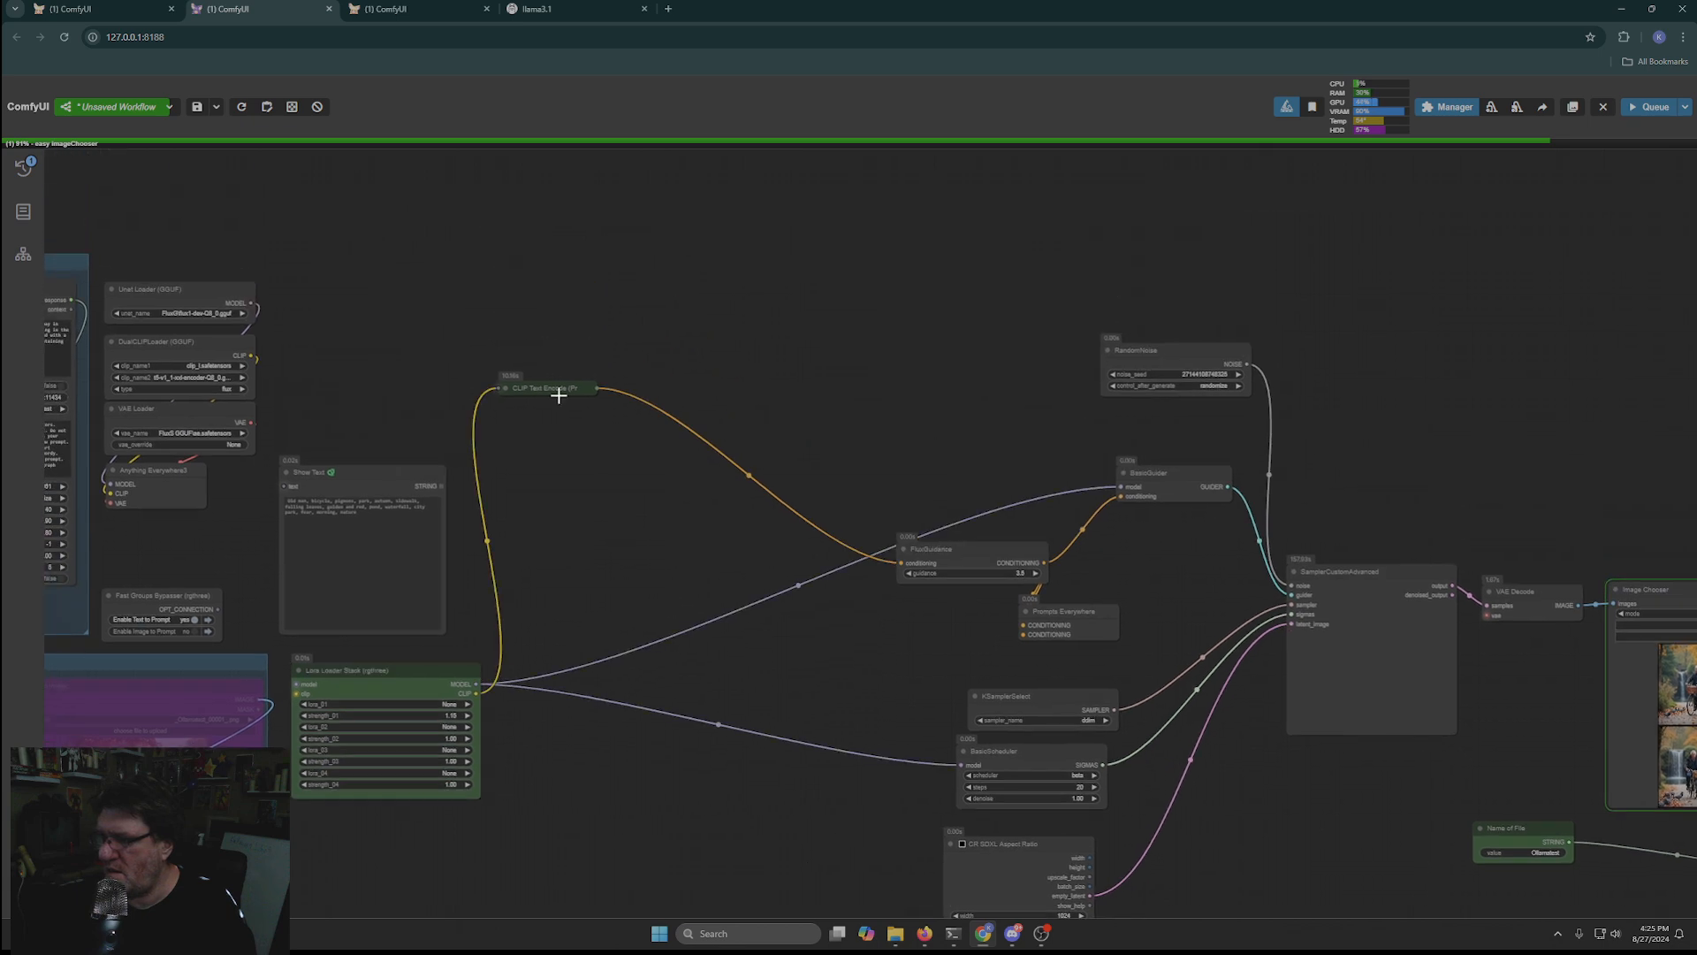
left_click_drag(534, 383, 334, 650)
Step: Stack FluxGuidance, RandomNoise and BasicGuider above the Show Text node
left_click_drag(957, 549, 351, 289)
left_click_drag(1159, 352, 345, 341)
left_click_drag(1160, 476, 362, 410)
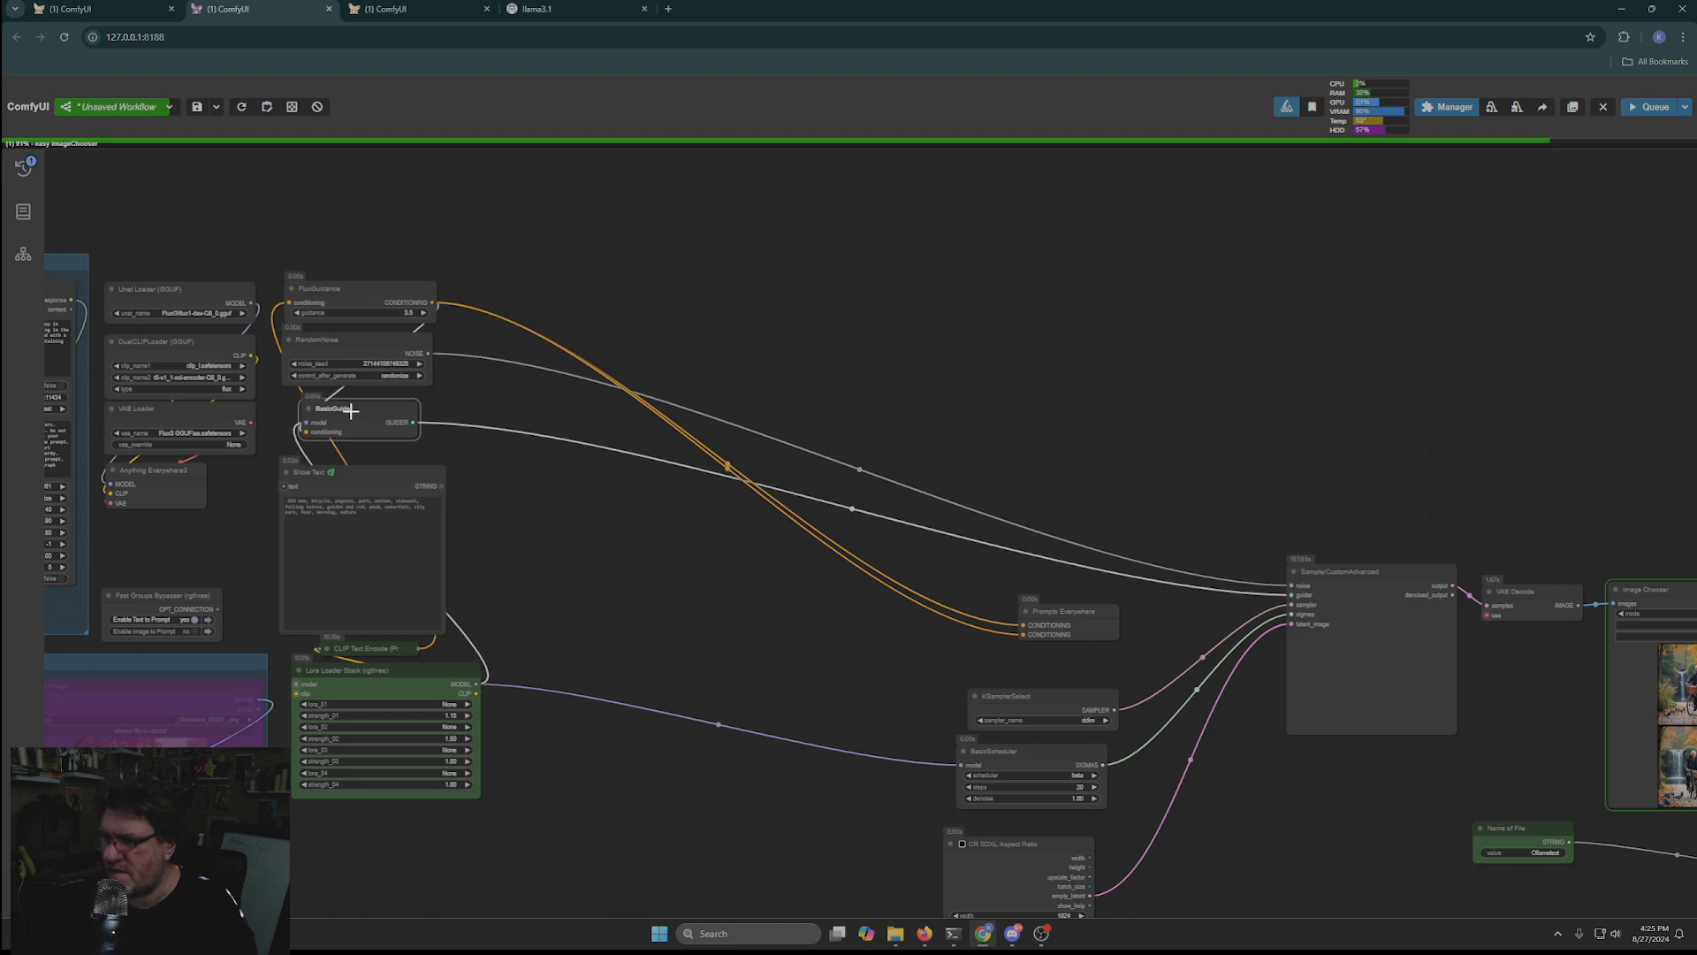
Step: Delete the Prompts Everywhere node fed by FluxGuidance
left_click_drag(726, 655, 805, 468)
left_click_drag(1155, 428, 741, 354)
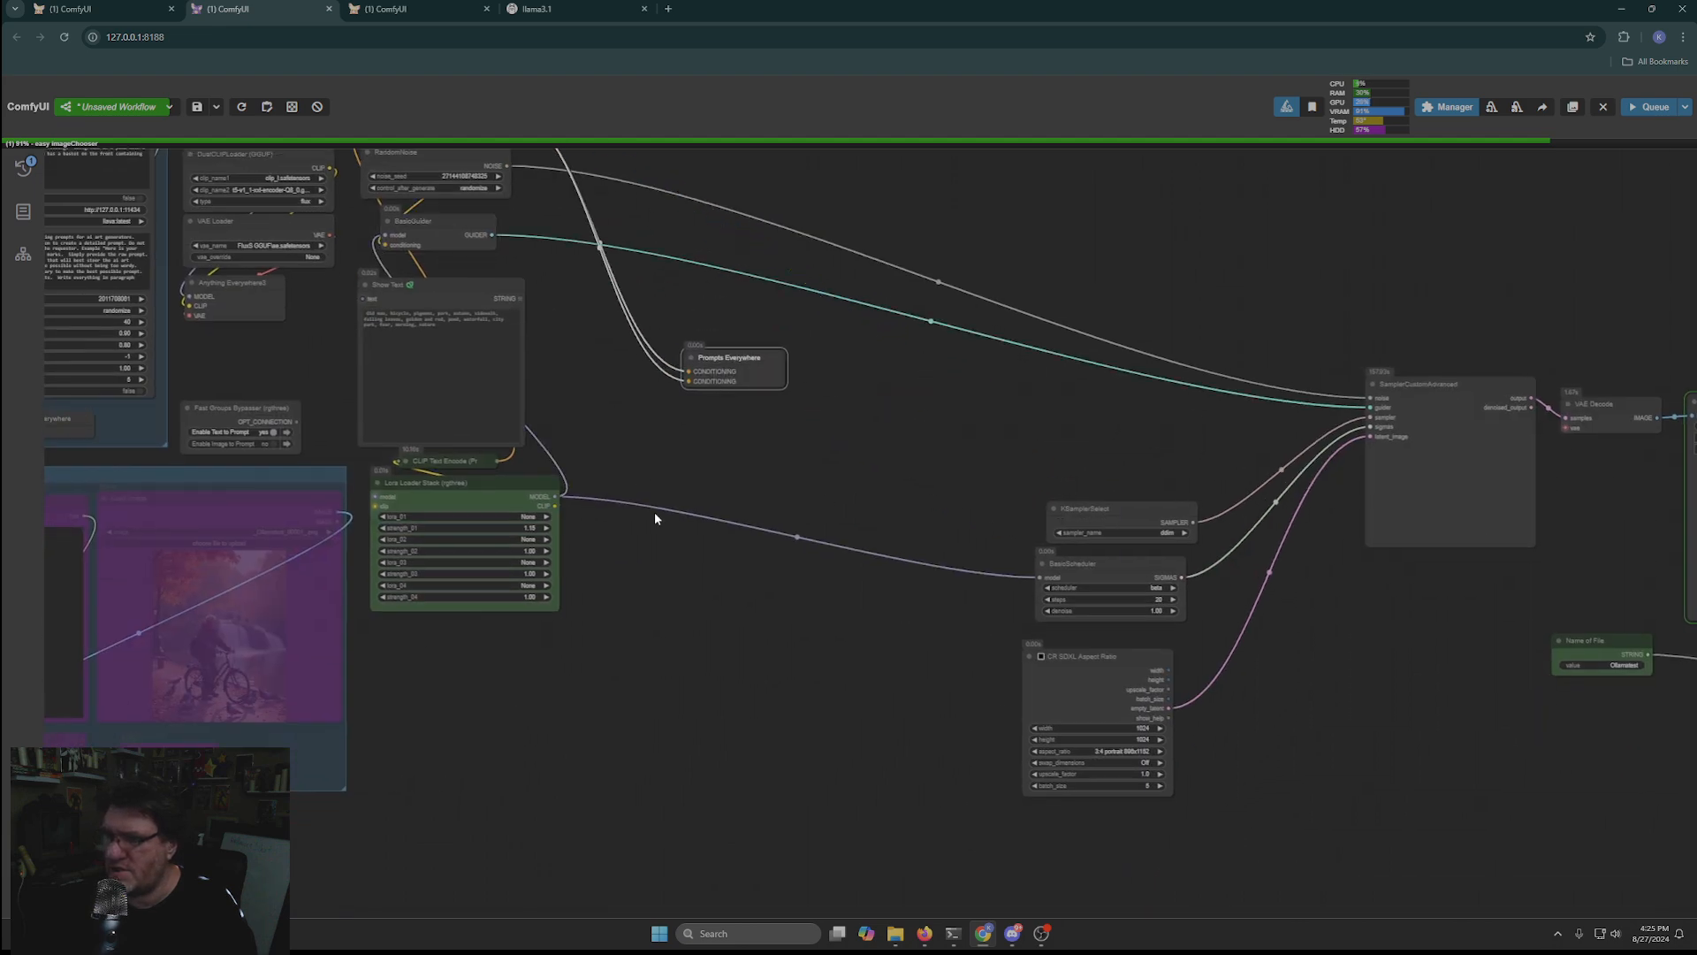
left_click_drag(676, 452, 701, 755)
left_click_drag(741, 655, 616, 418)
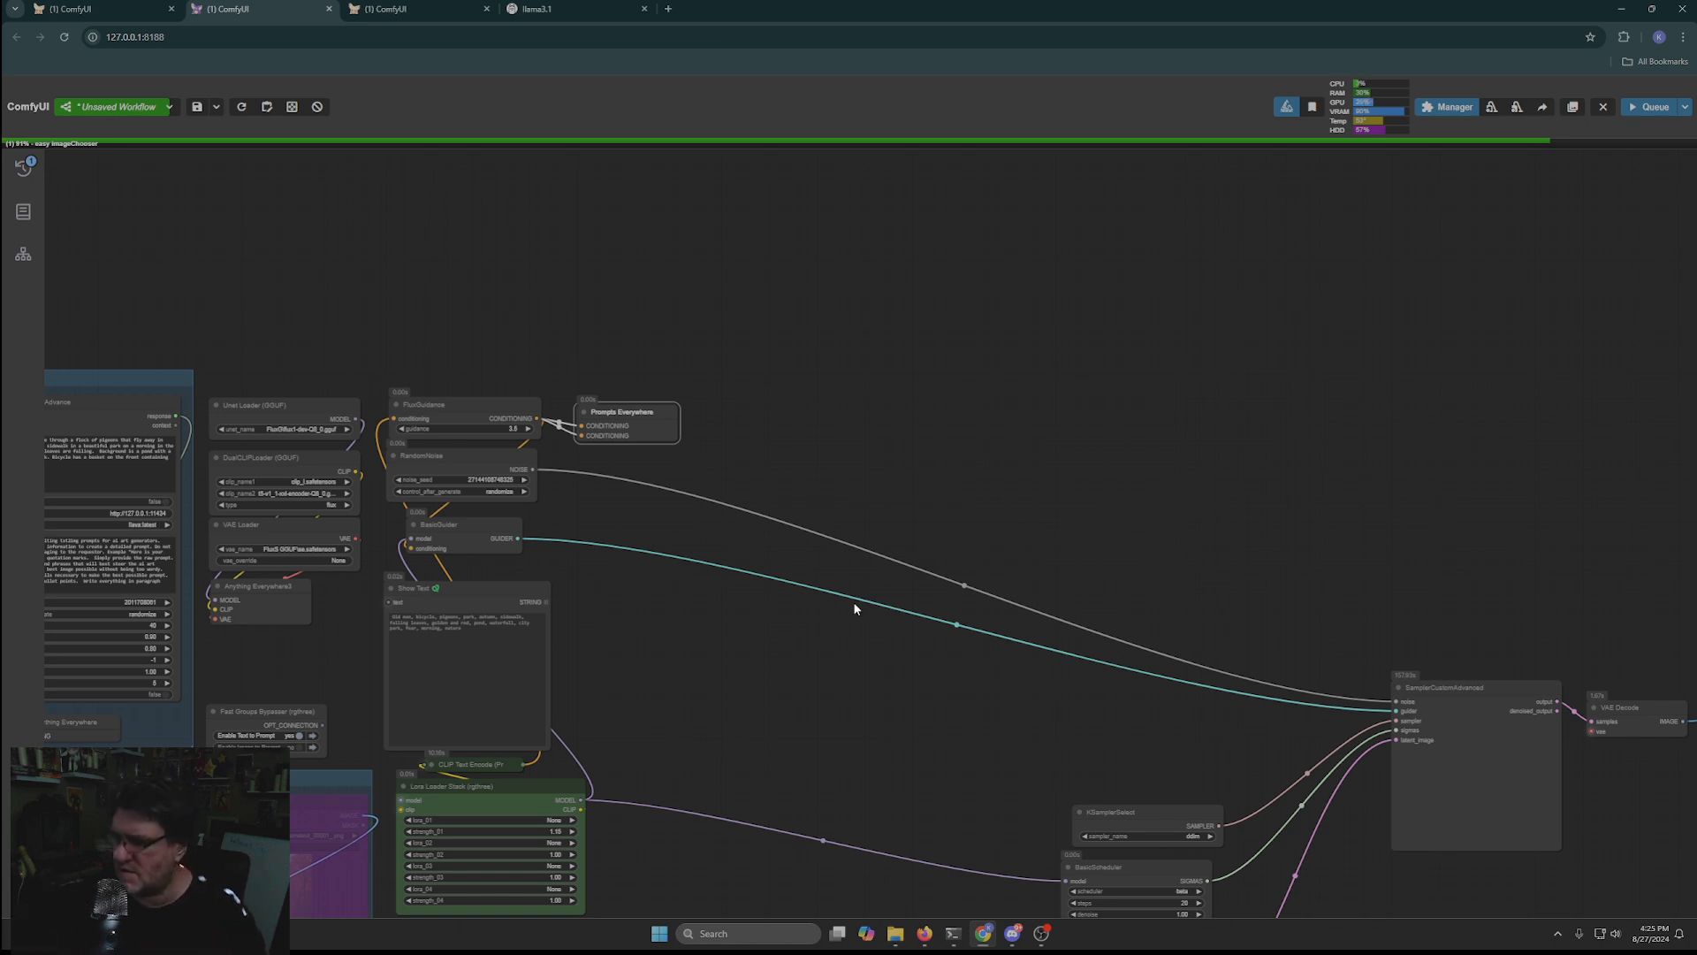
key("Delete")
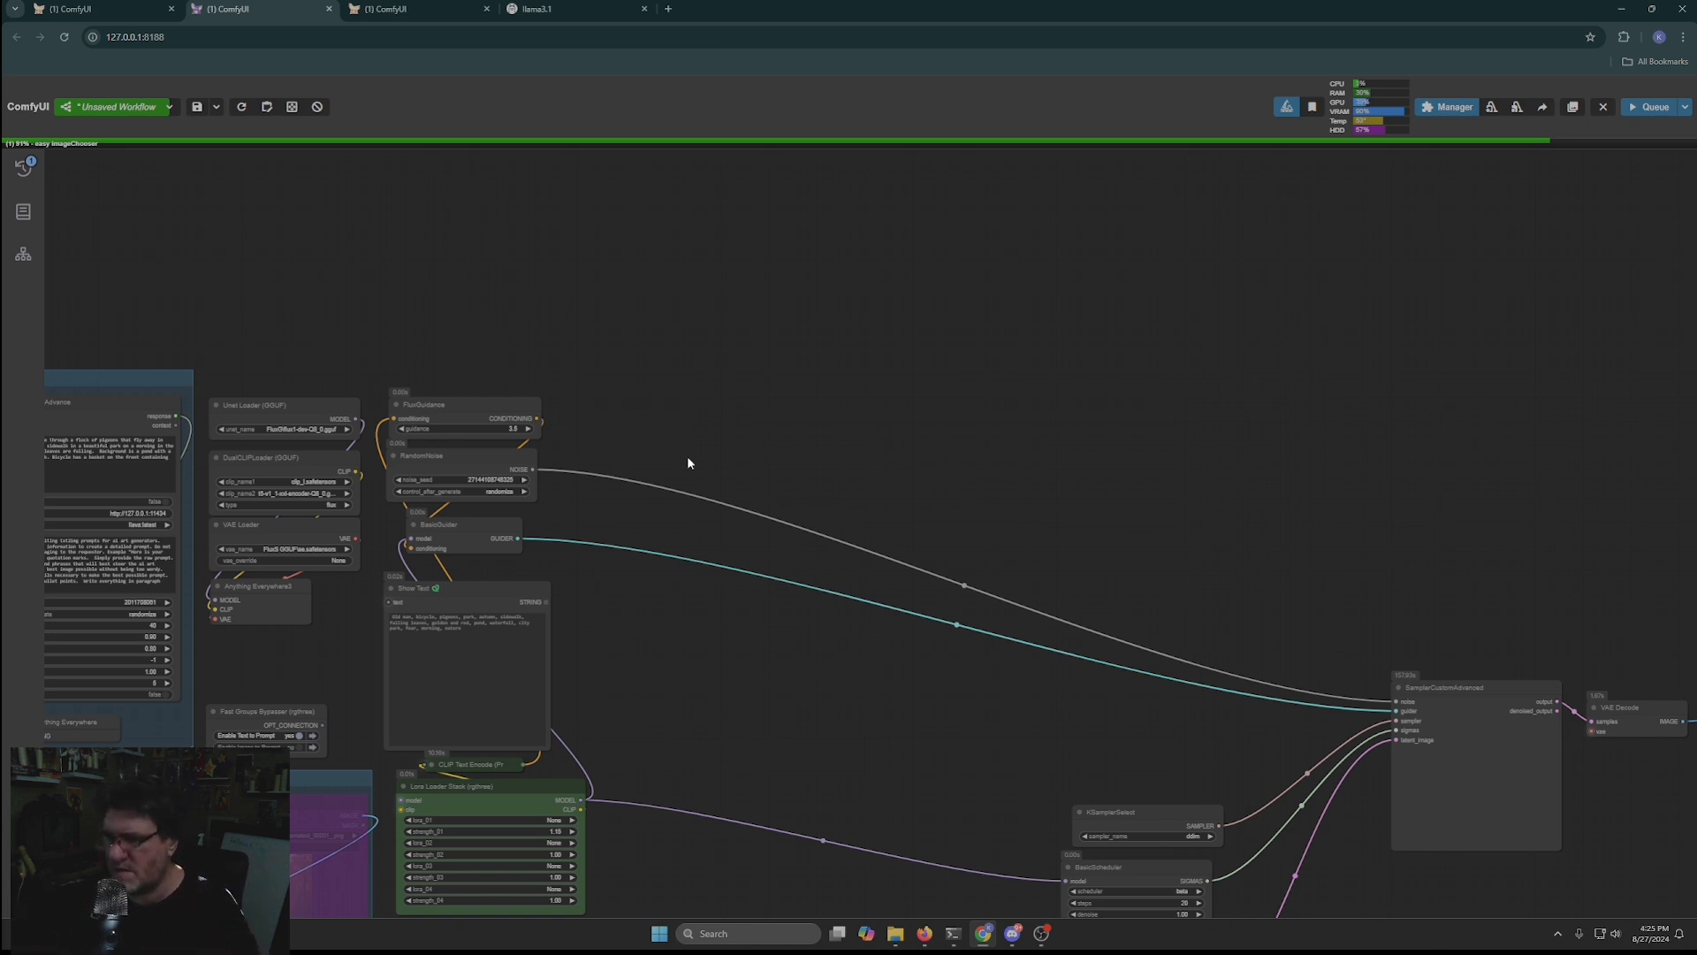
Step: Stack KSamplerSelect, BasicScheduler, CR SDXL Aspect Ratio and SamplerCustomAdvanced beside the FluxGuidance column, with VAE Decode next to KSamplerSelect
left_click_drag(1049, 682, 927, 468)
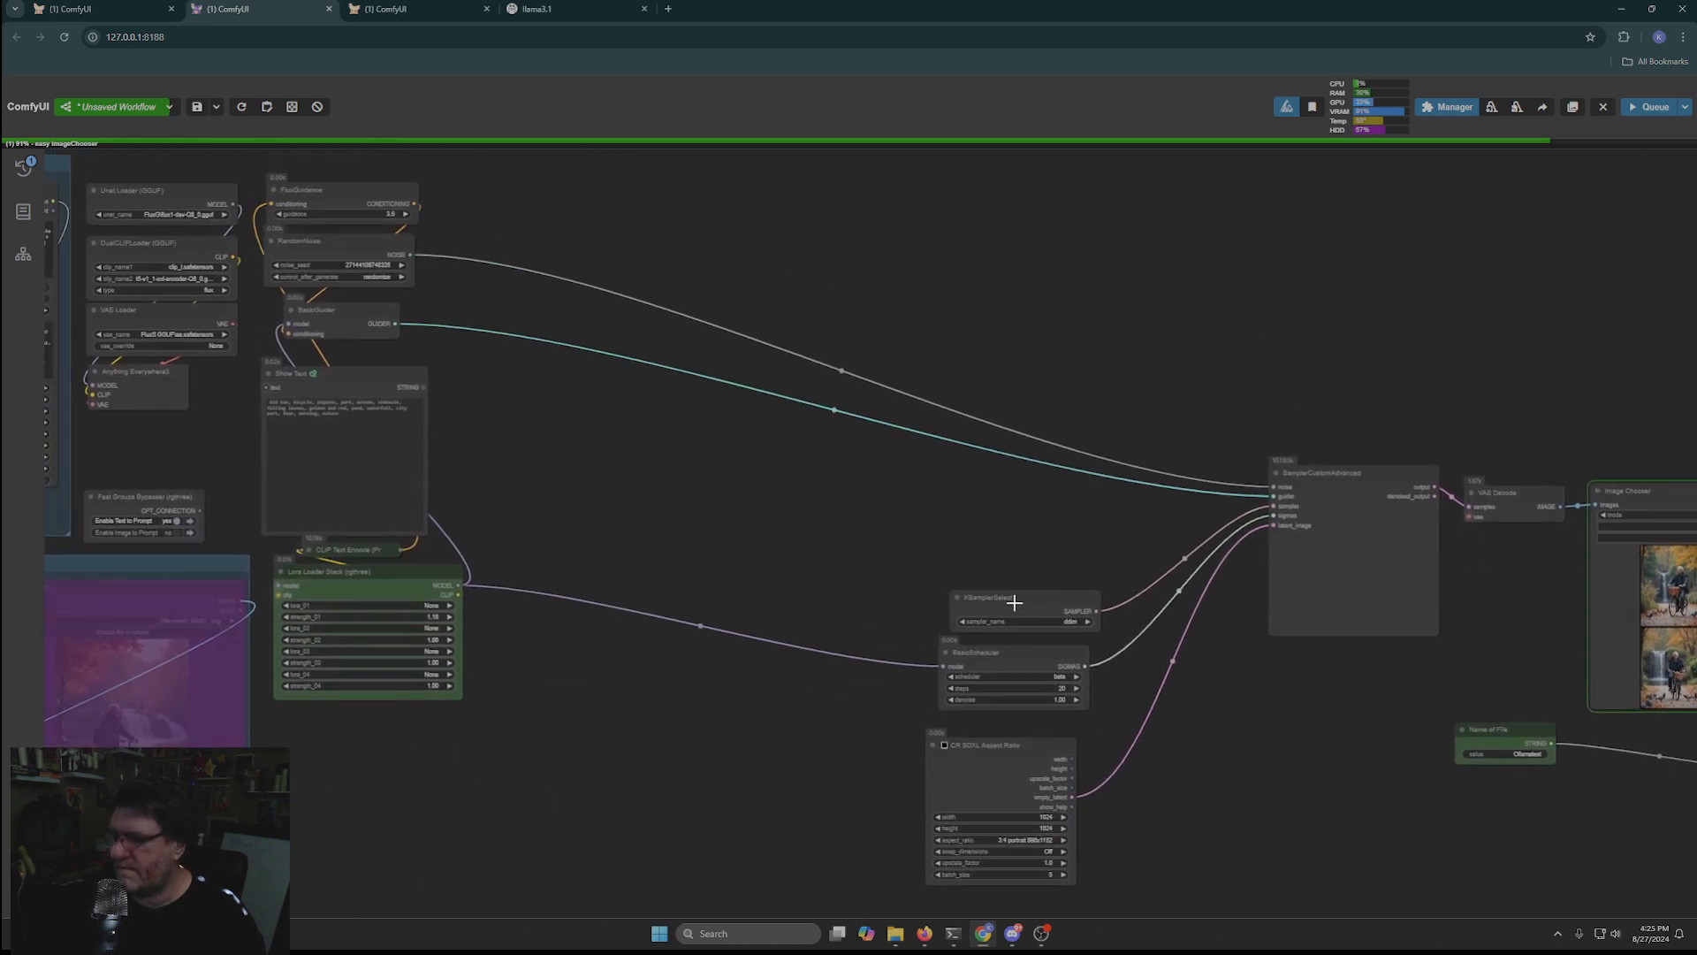
left_click_drag(1015, 602, 493, 199)
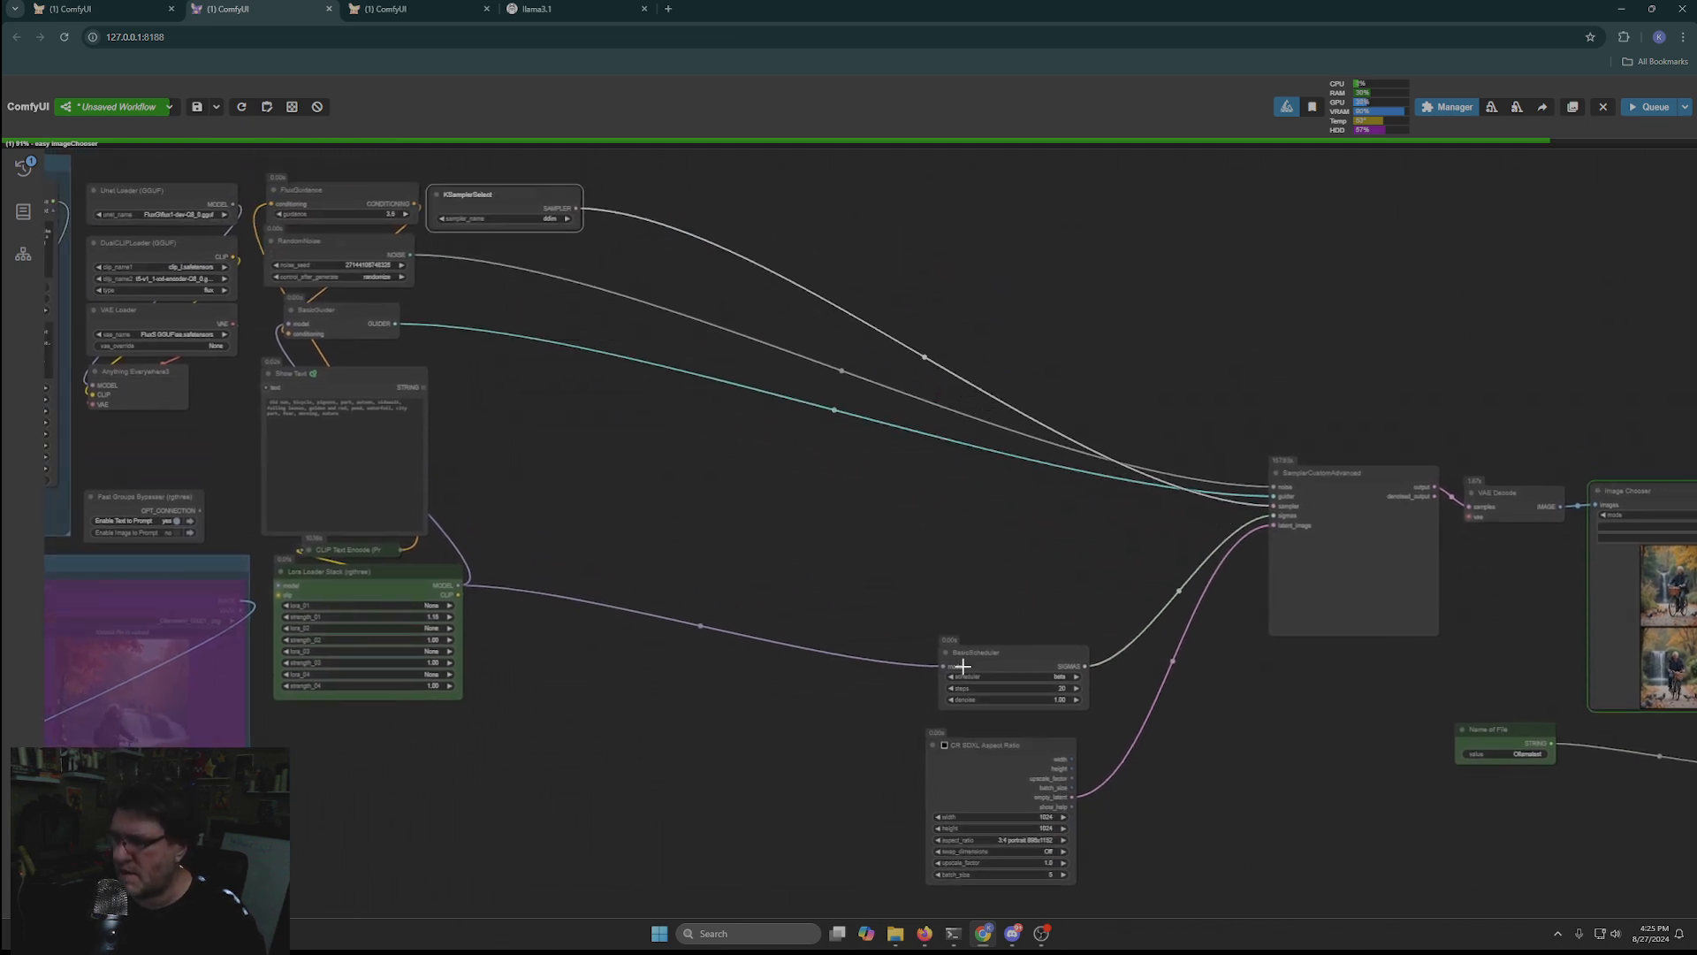
left_click_drag(986, 658, 475, 250)
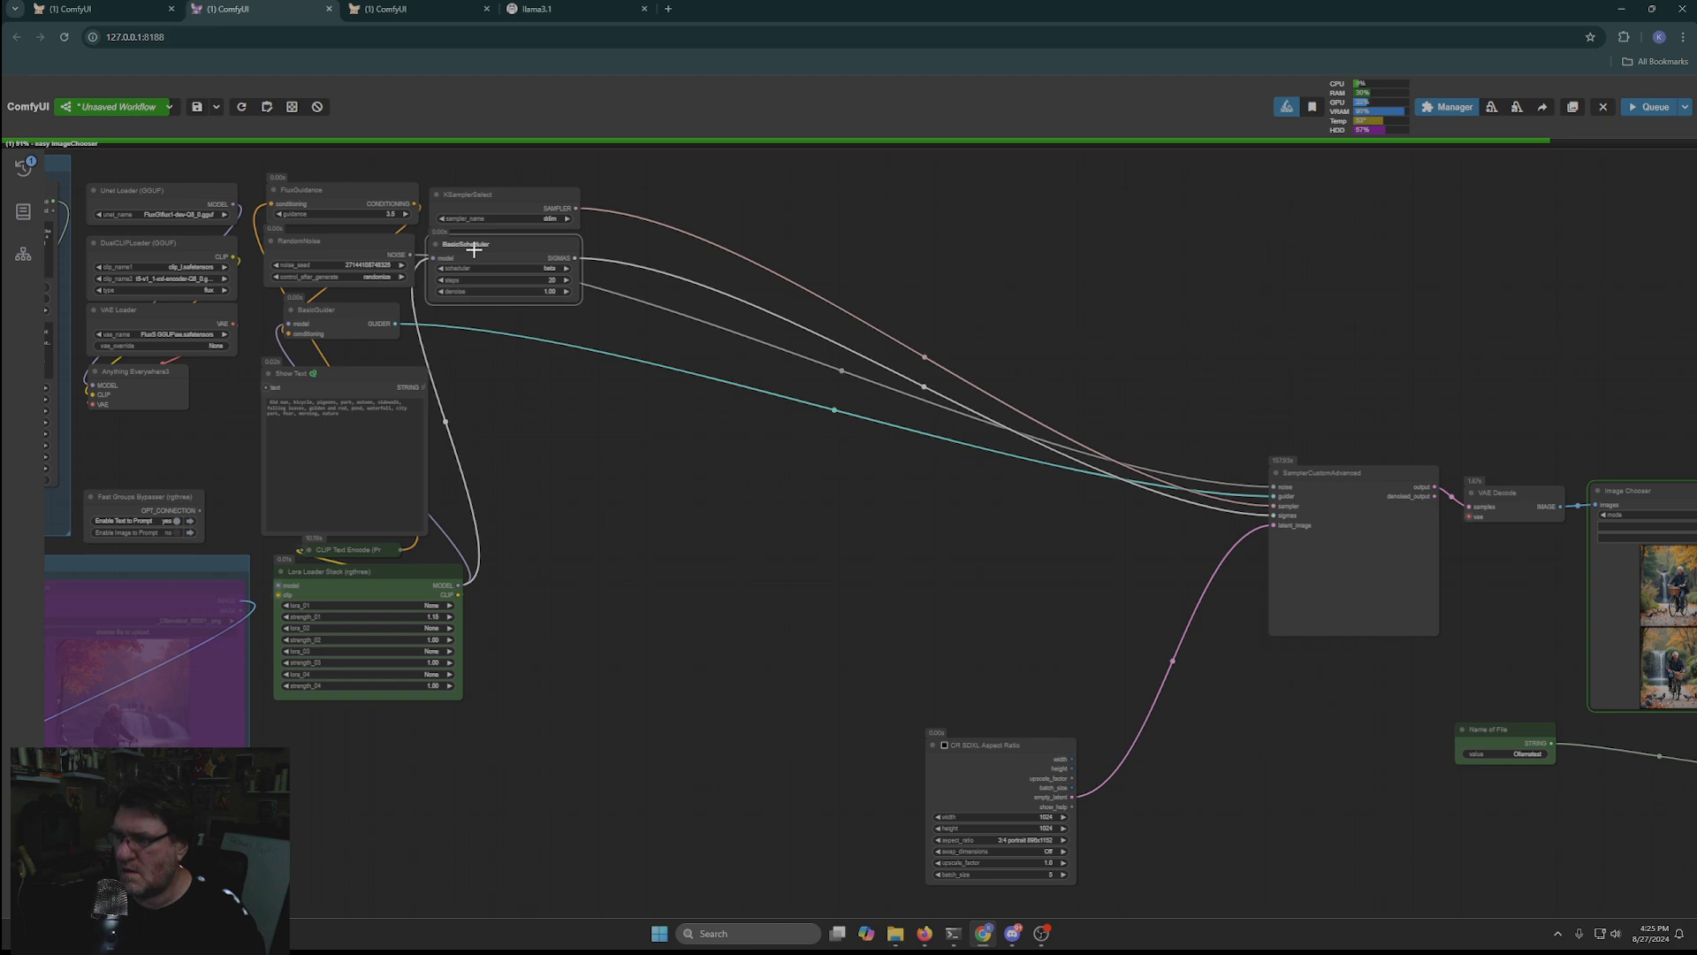
left_click_drag(996, 751, 510, 328)
left_click_drag(882, 618, 784, 649)
left_click_drag(1236, 505, 443, 514)
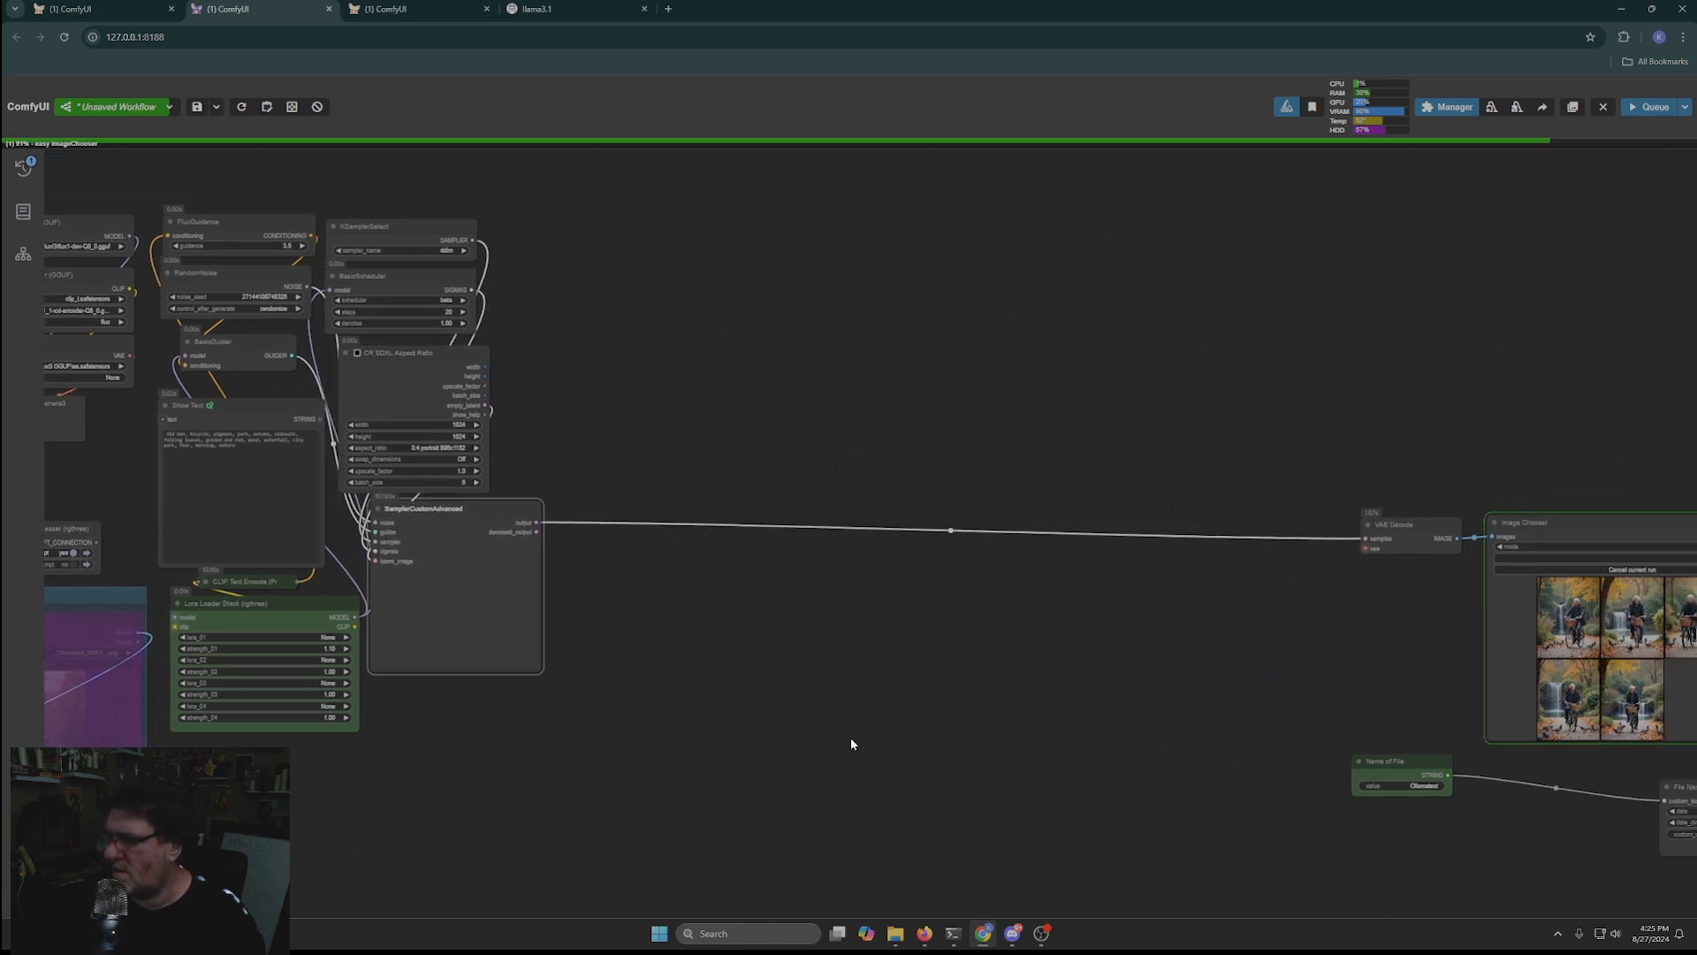
left_click_drag(1367, 555, 340, 201)
Step: Place Name of File beneath Lora Loader Stack and File Name Prefix directly below it
left_click_drag(1229, 733, 683, 544)
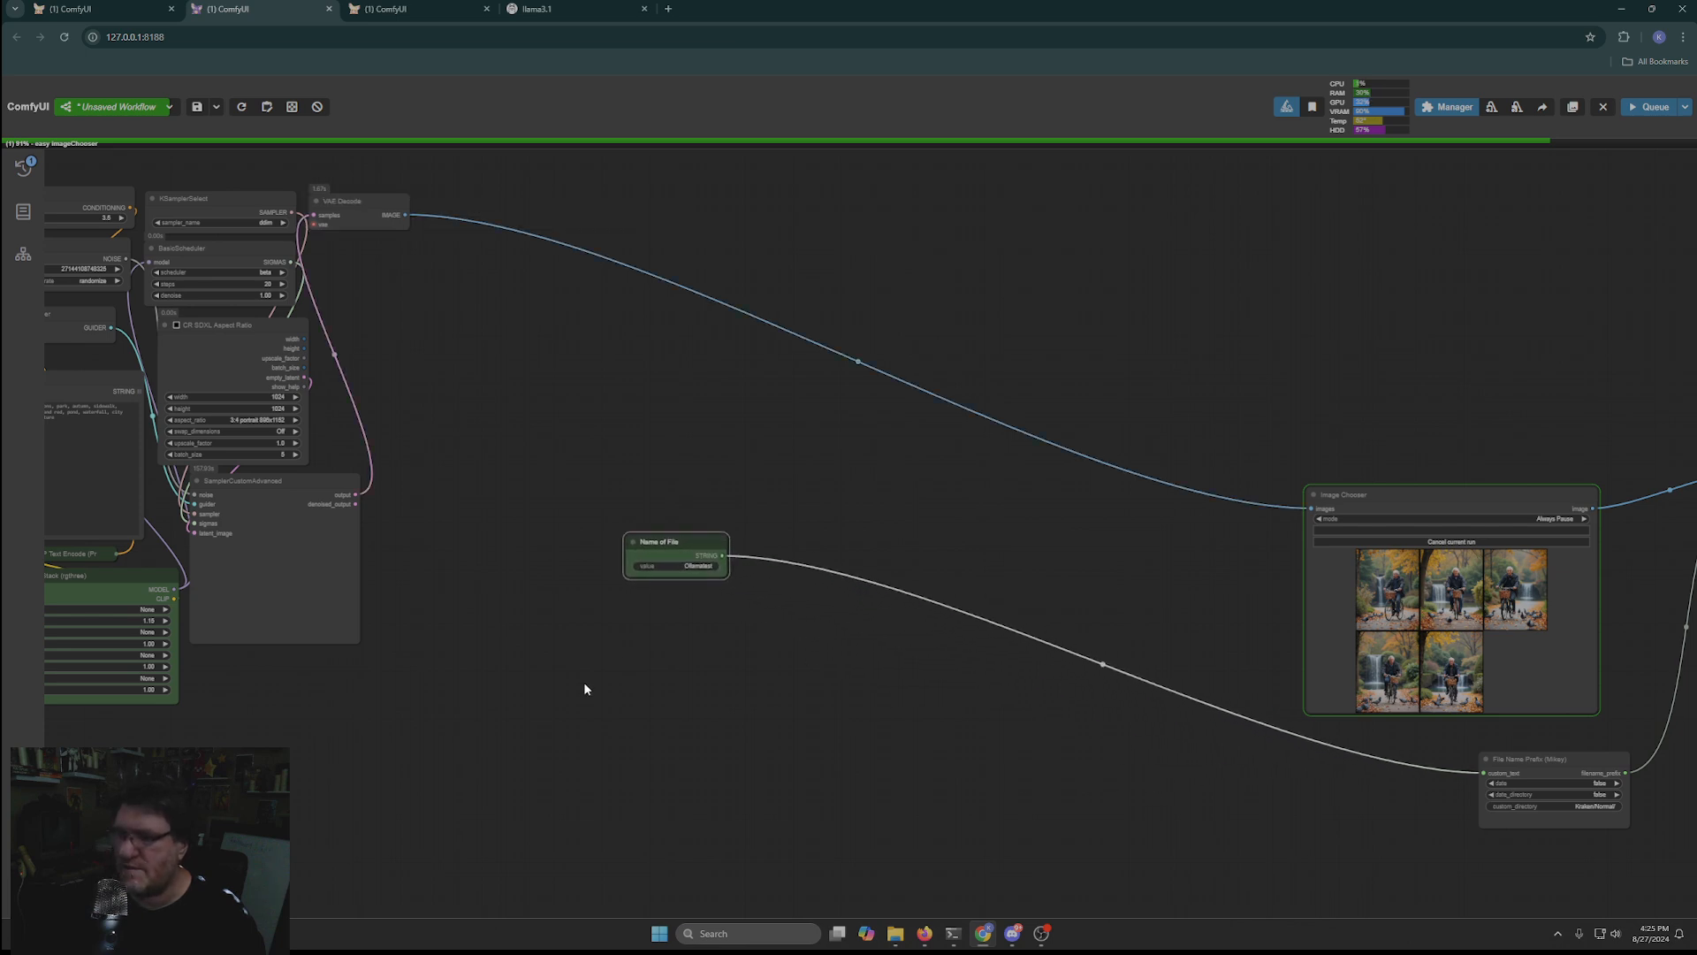
left_click_drag(584, 686, 853, 633)
left_click_drag(919, 509, 327, 688)
left_click_drag(956, 822, 382, 772)
left_click_drag(985, 710, 943, 704)
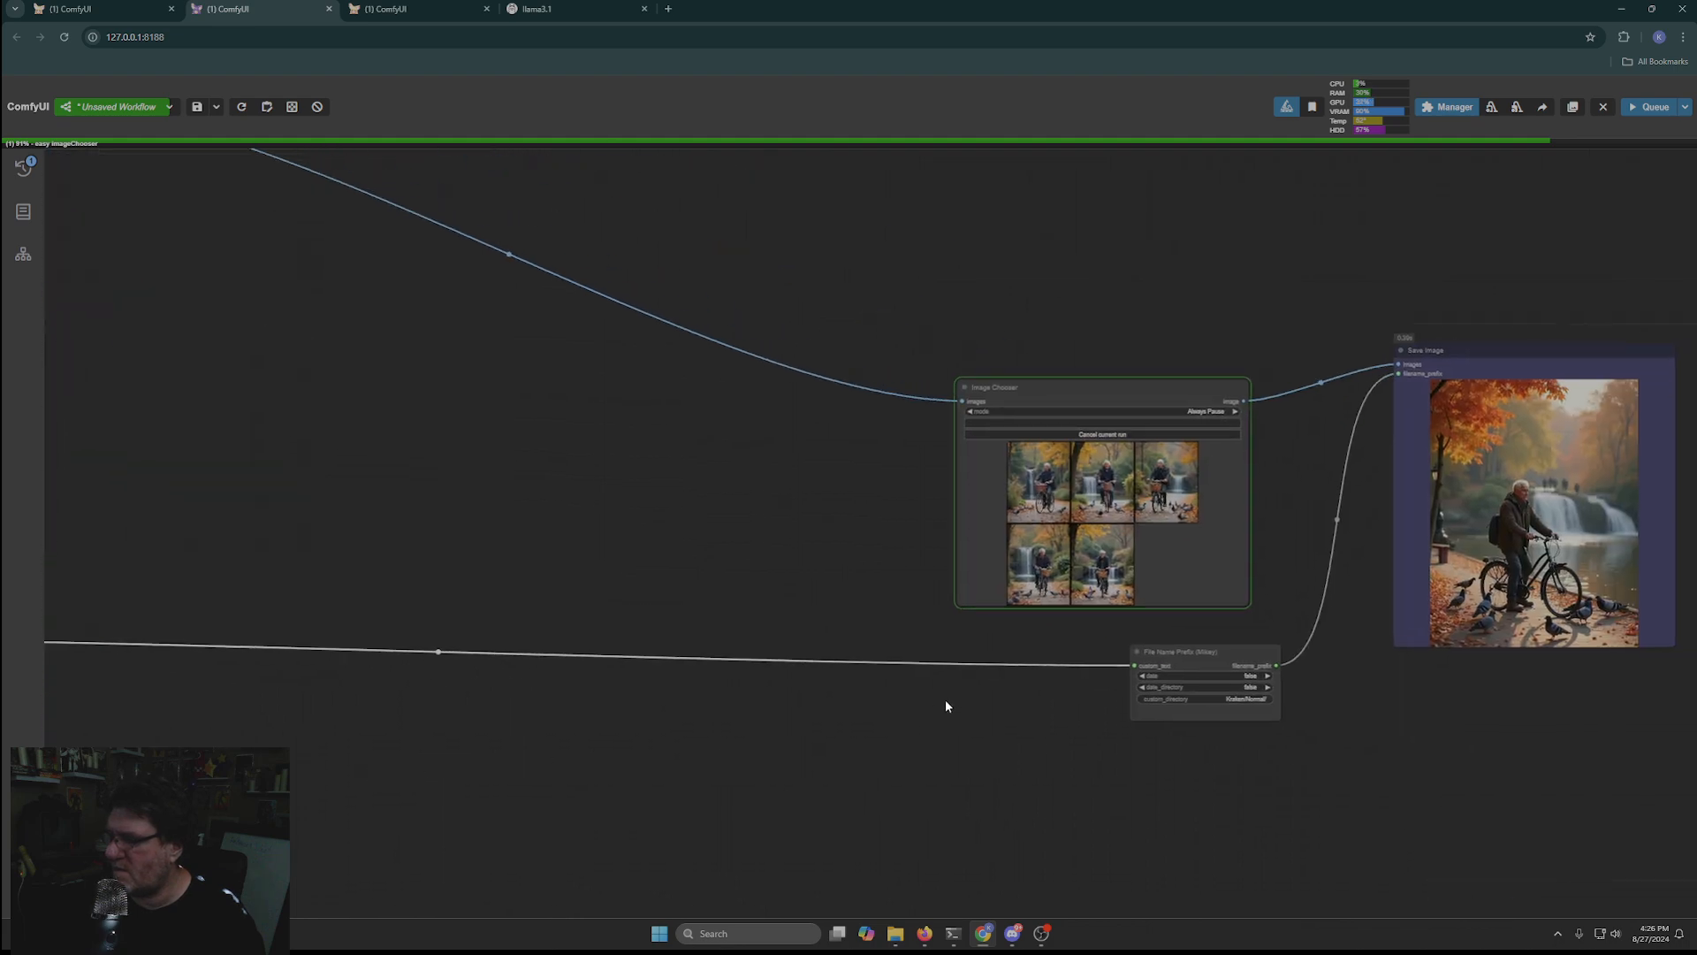
left_click_drag(1218, 649, 336, 591)
left_click_drag(351, 735, 1143, 674)
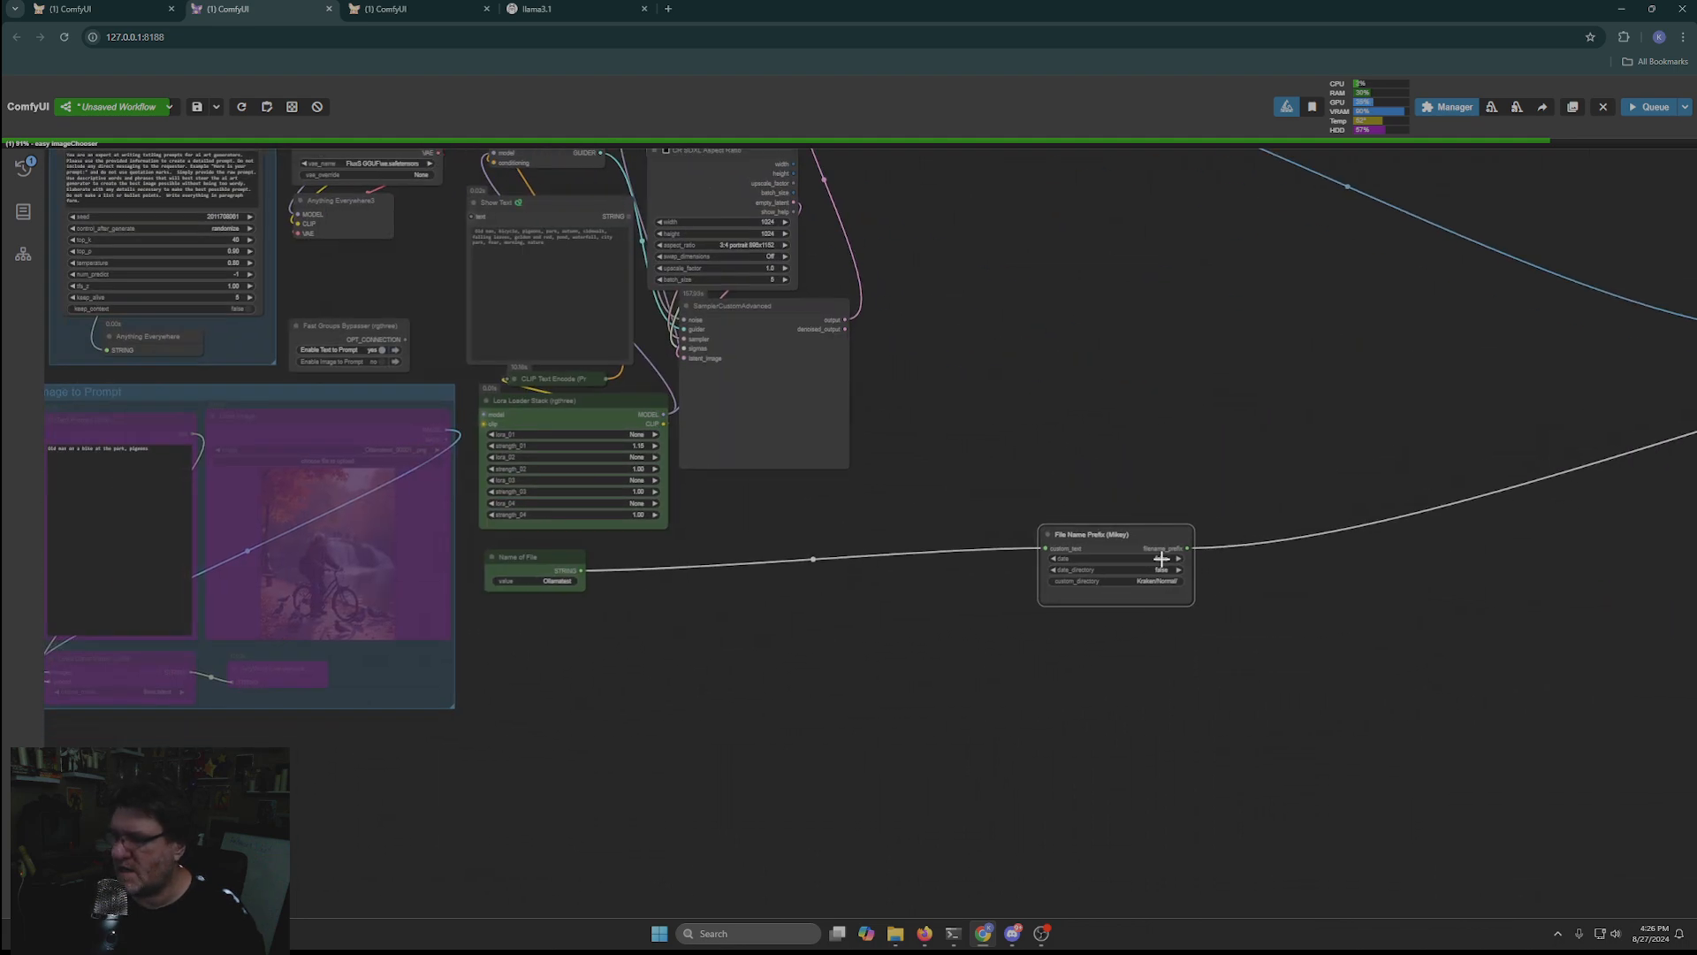
left_click_drag(1127, 533, 551, 604)
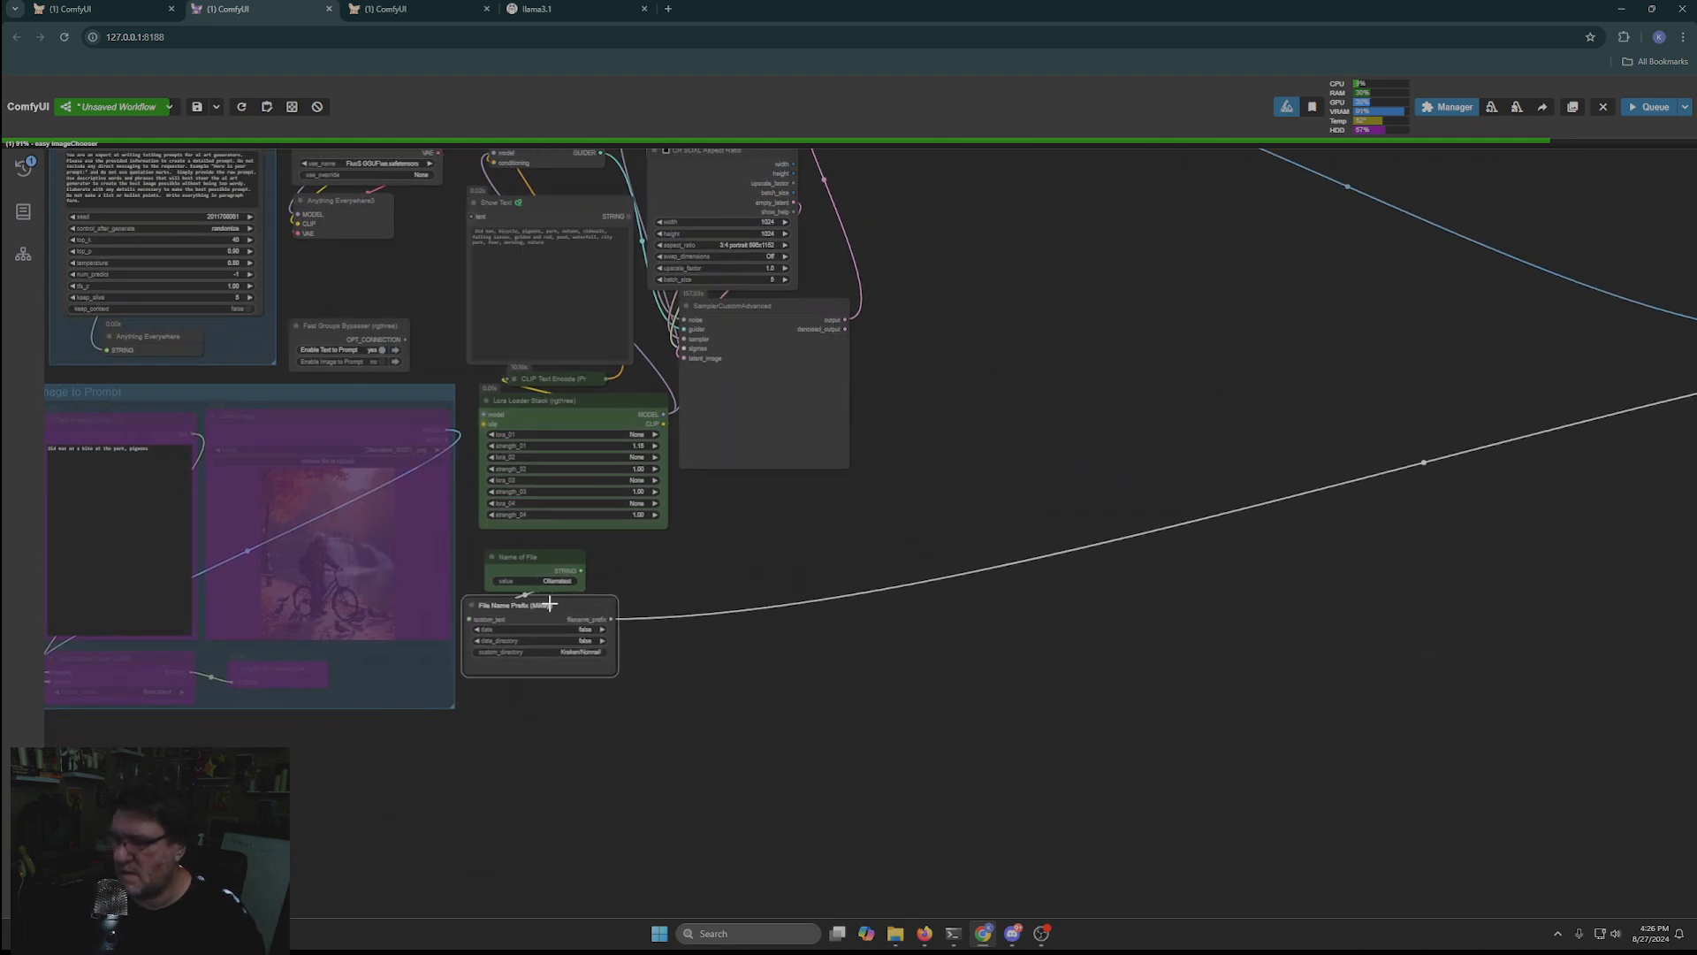
Step: Move the Image Chooser node directly beneath VAE Decode, beside CR SDXL Aspect Ratio
left_click_drag(1017, 741, 455, 807)
left_click_drag(1382, 383, 625, 360)
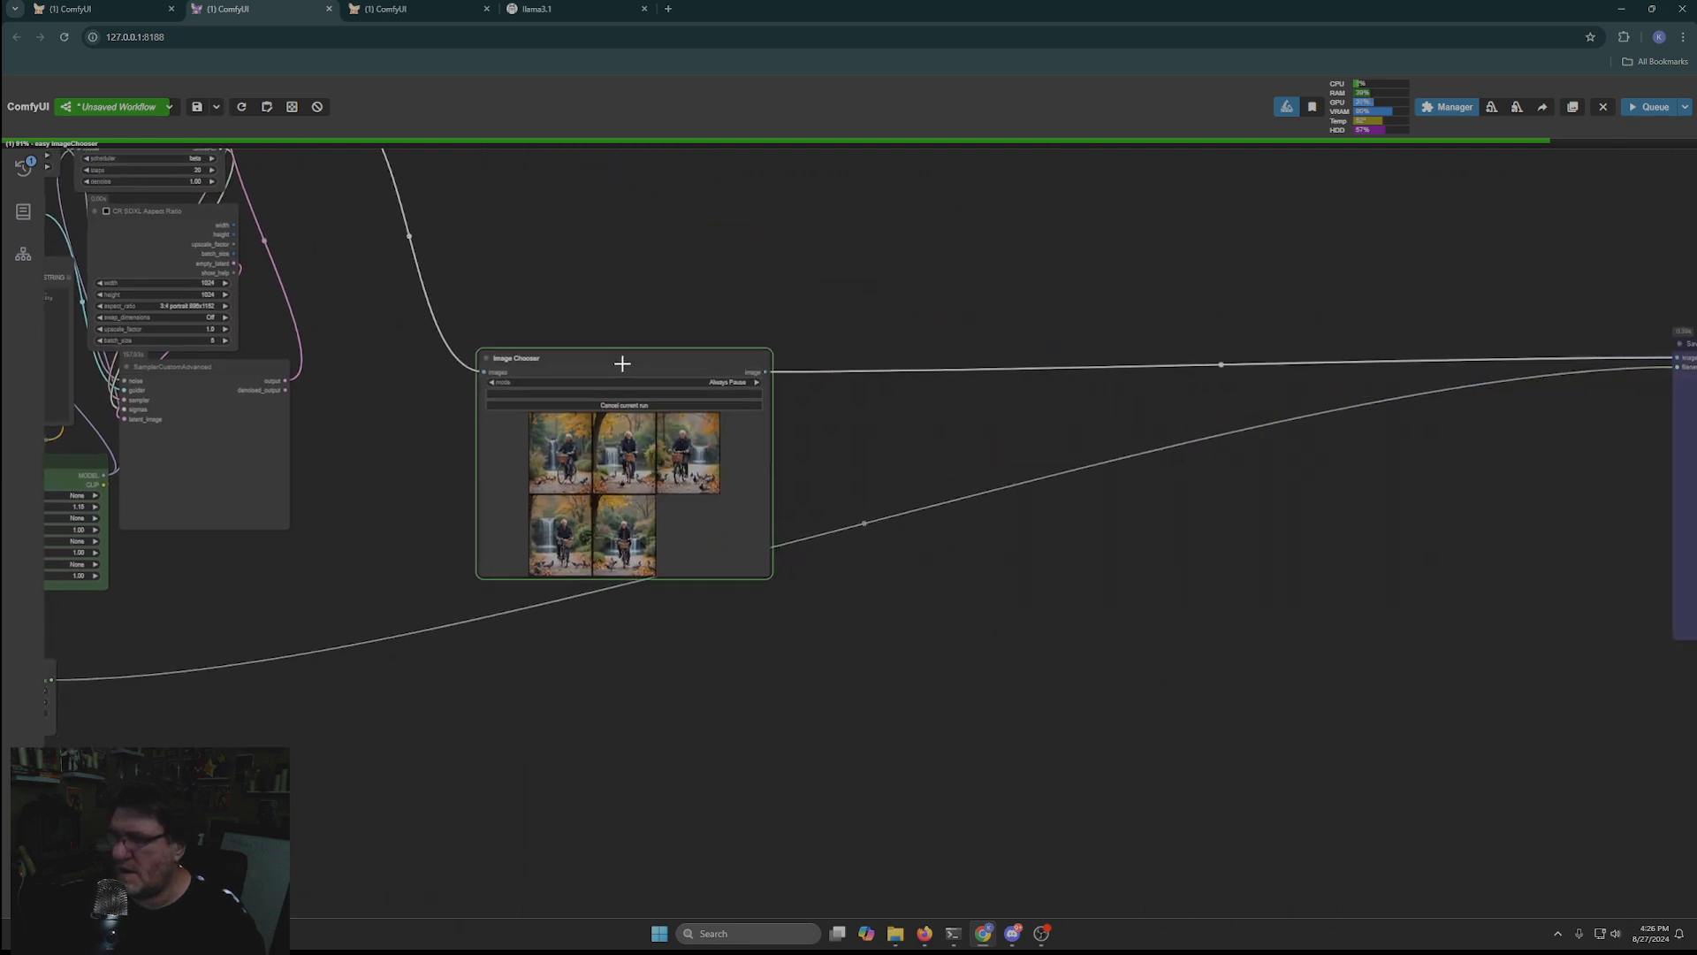
left_click_drag(582, 779, 877, 904)
left_click_drag(863, 477, 632, 252)
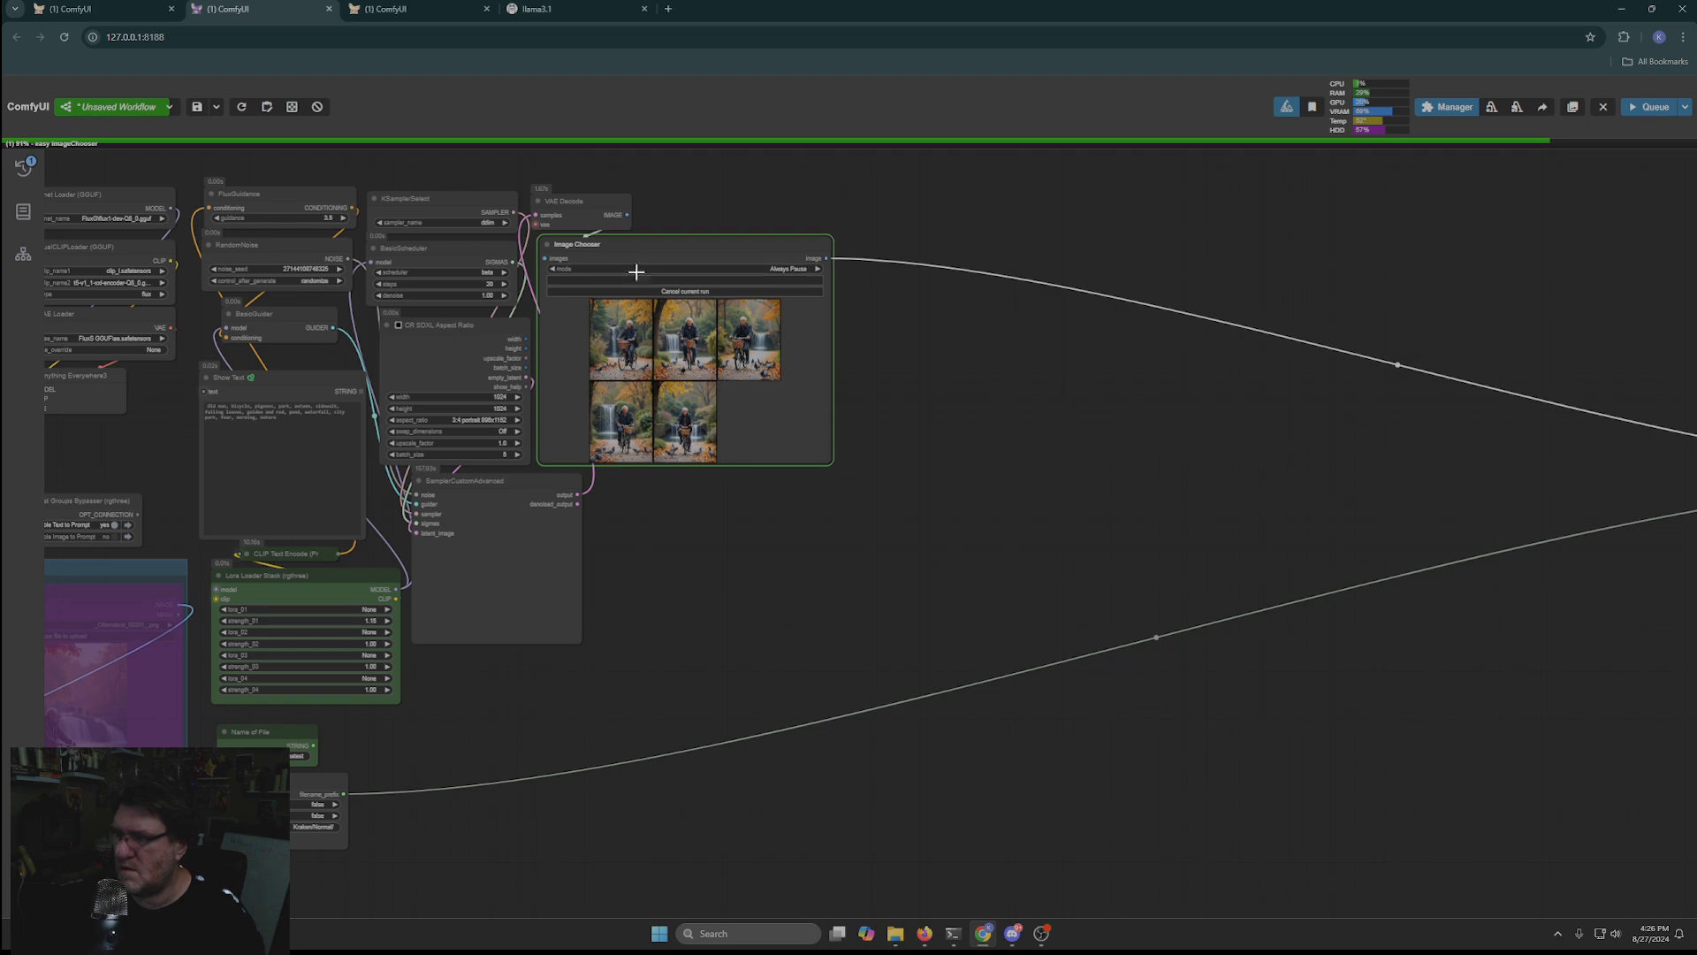
Step: Collapse the Save Image node and place it beside the collapsed CLIP Text Encode node above Lora Loader Stack
left_click_drag(1218, 676, 555, 482)
left_click_drag(1353, 258, 309, 324)
left_click_drag(791, 682, 1530, 701)
left_click_drag(1019, 359, 448, 375)
left_click(725, 434)
Step: Review the compacted node layout and examine the five bicycle images in Image Chooser up close
scroll(849, 592, "down", 3)
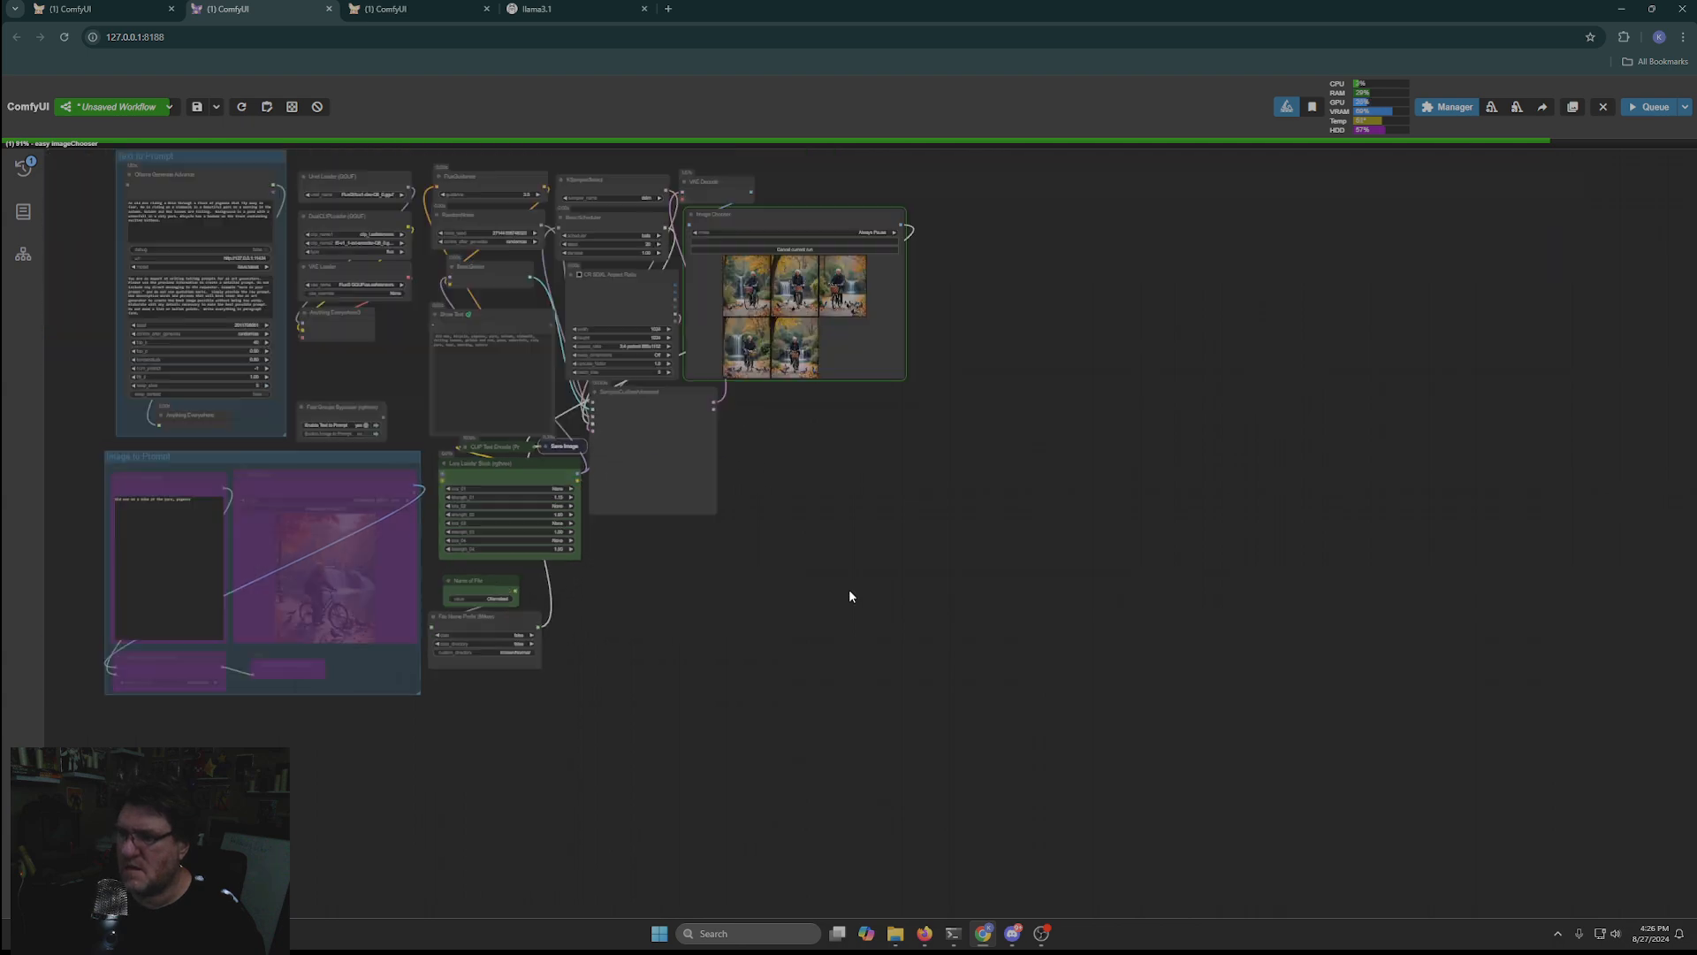
scroll(849, 596, "down", 2)
scroll(759, 637, "up", 2)
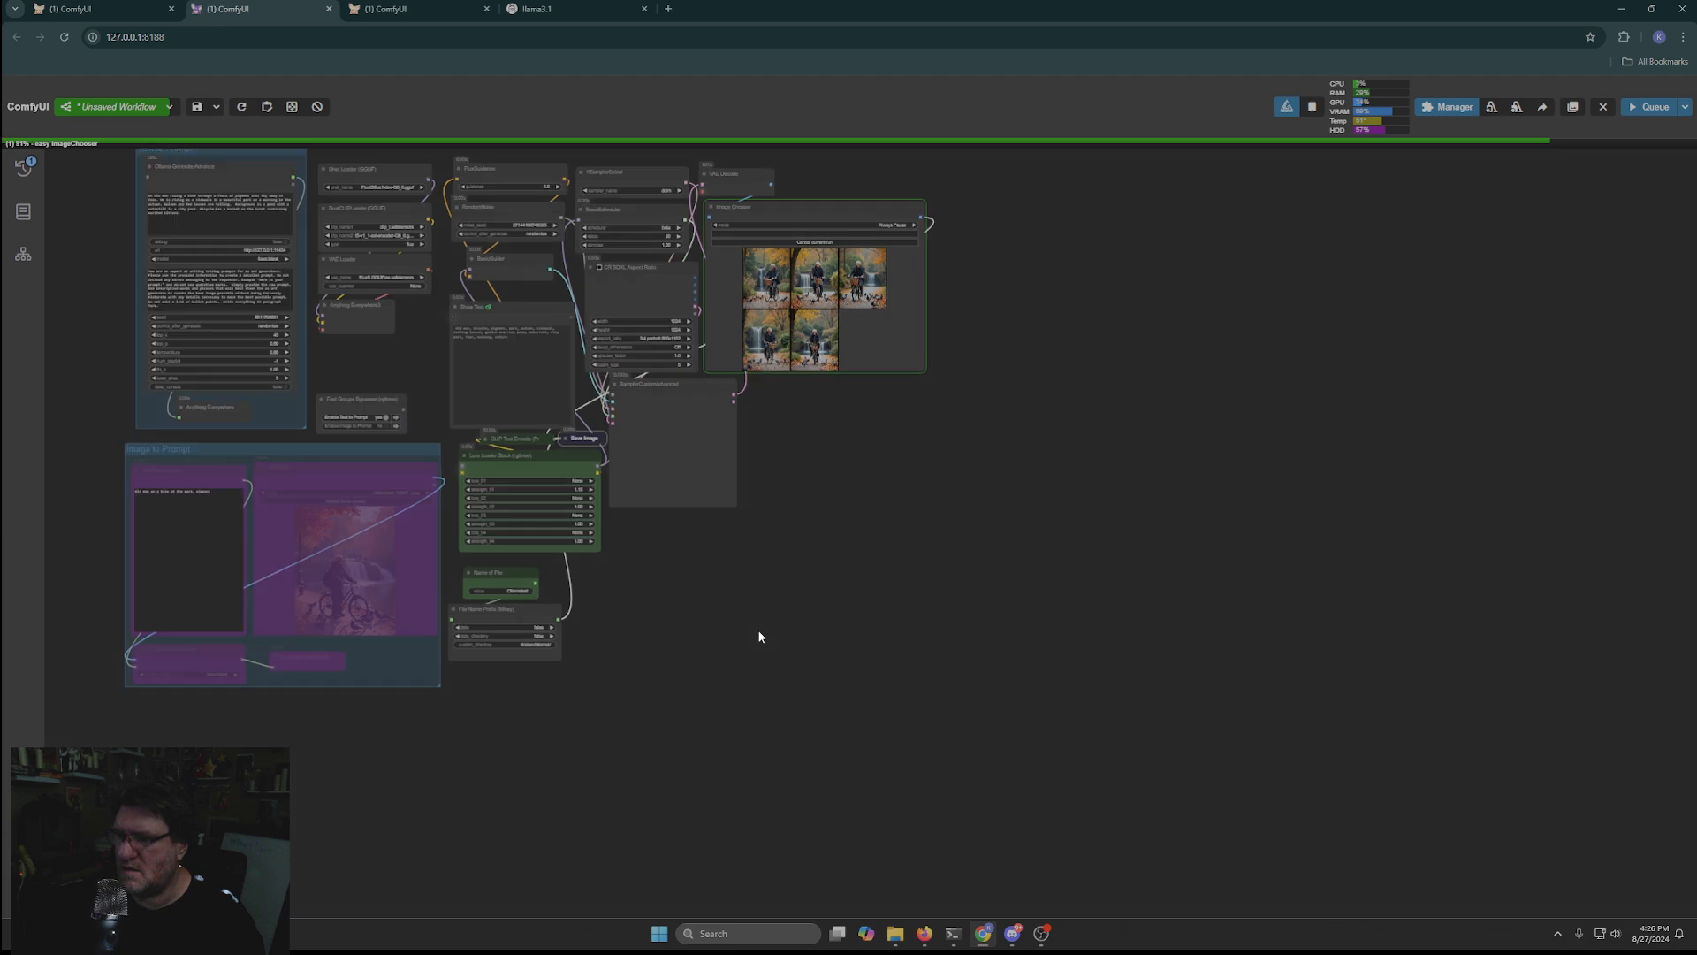
left_click_drag(758, 637, 928, 707)
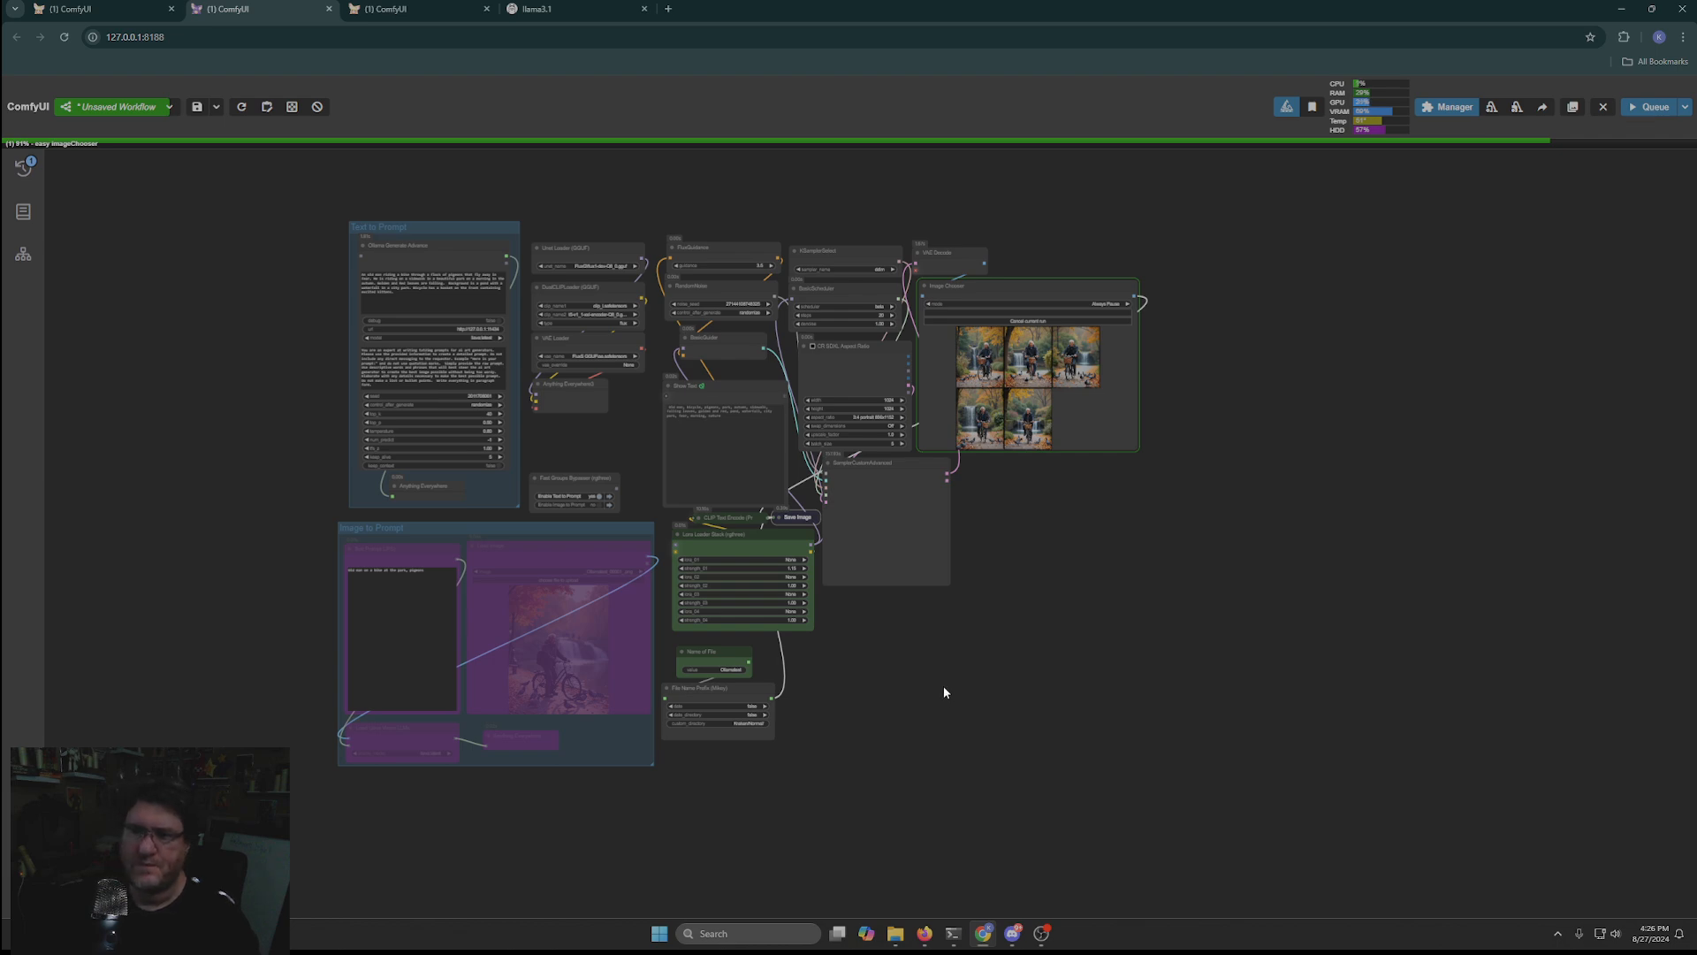
scroll(981, 354, "up", 12)
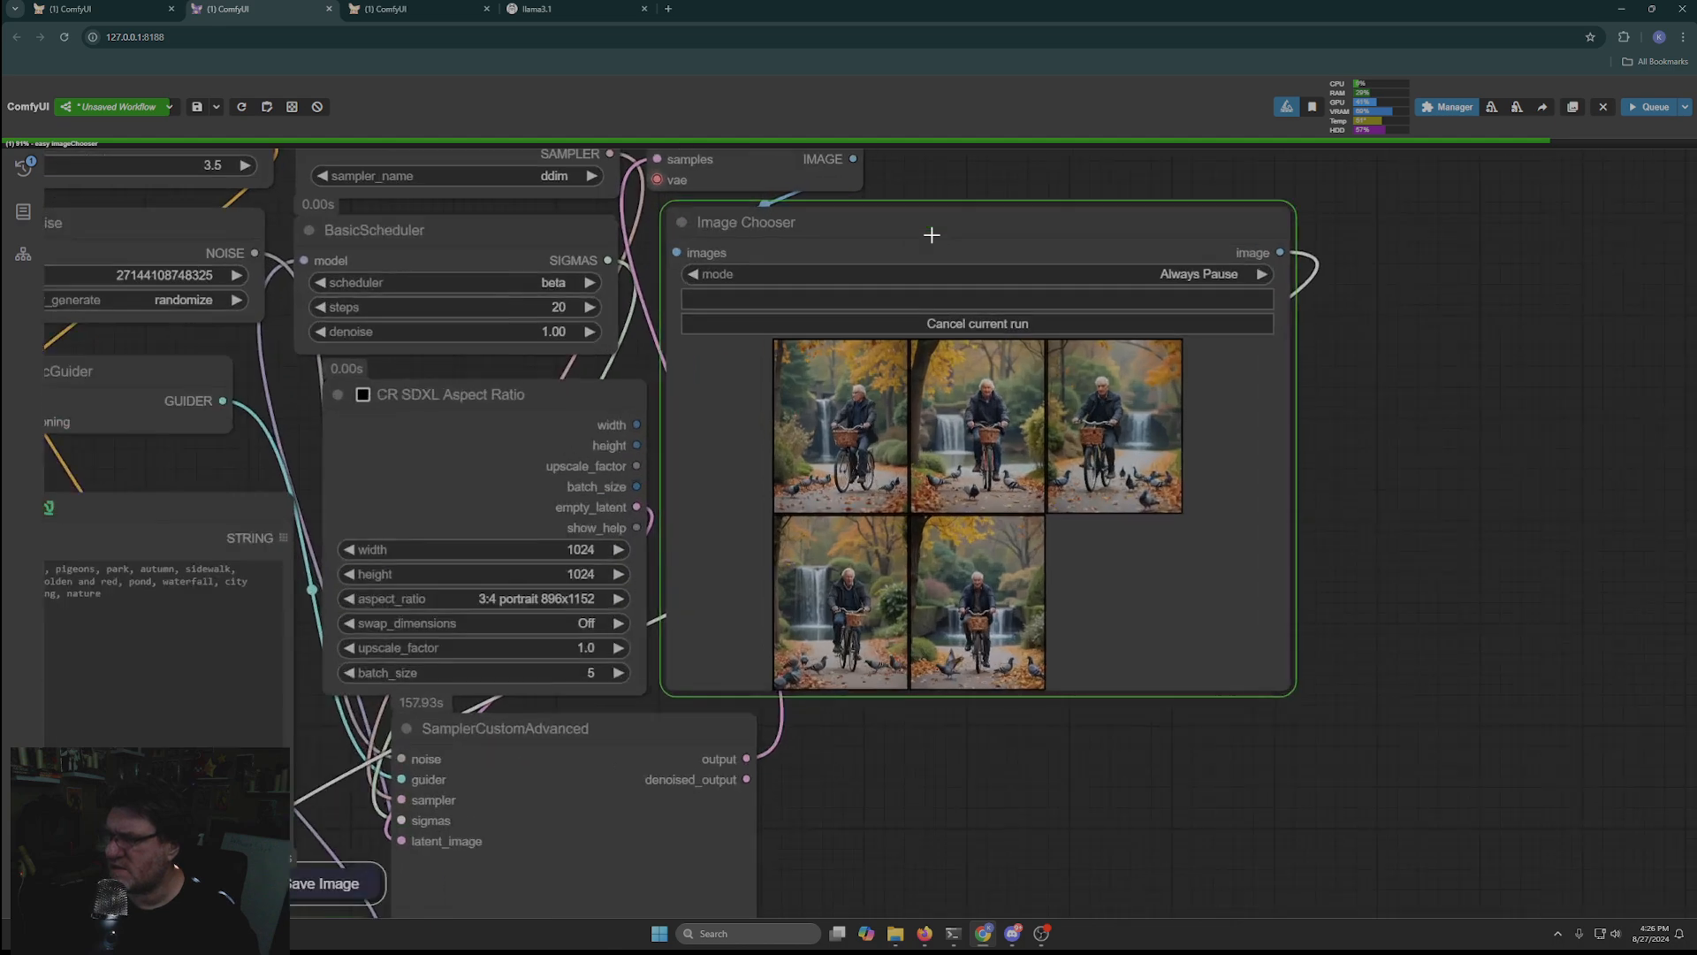
scroll(777, 384, "up", 5)
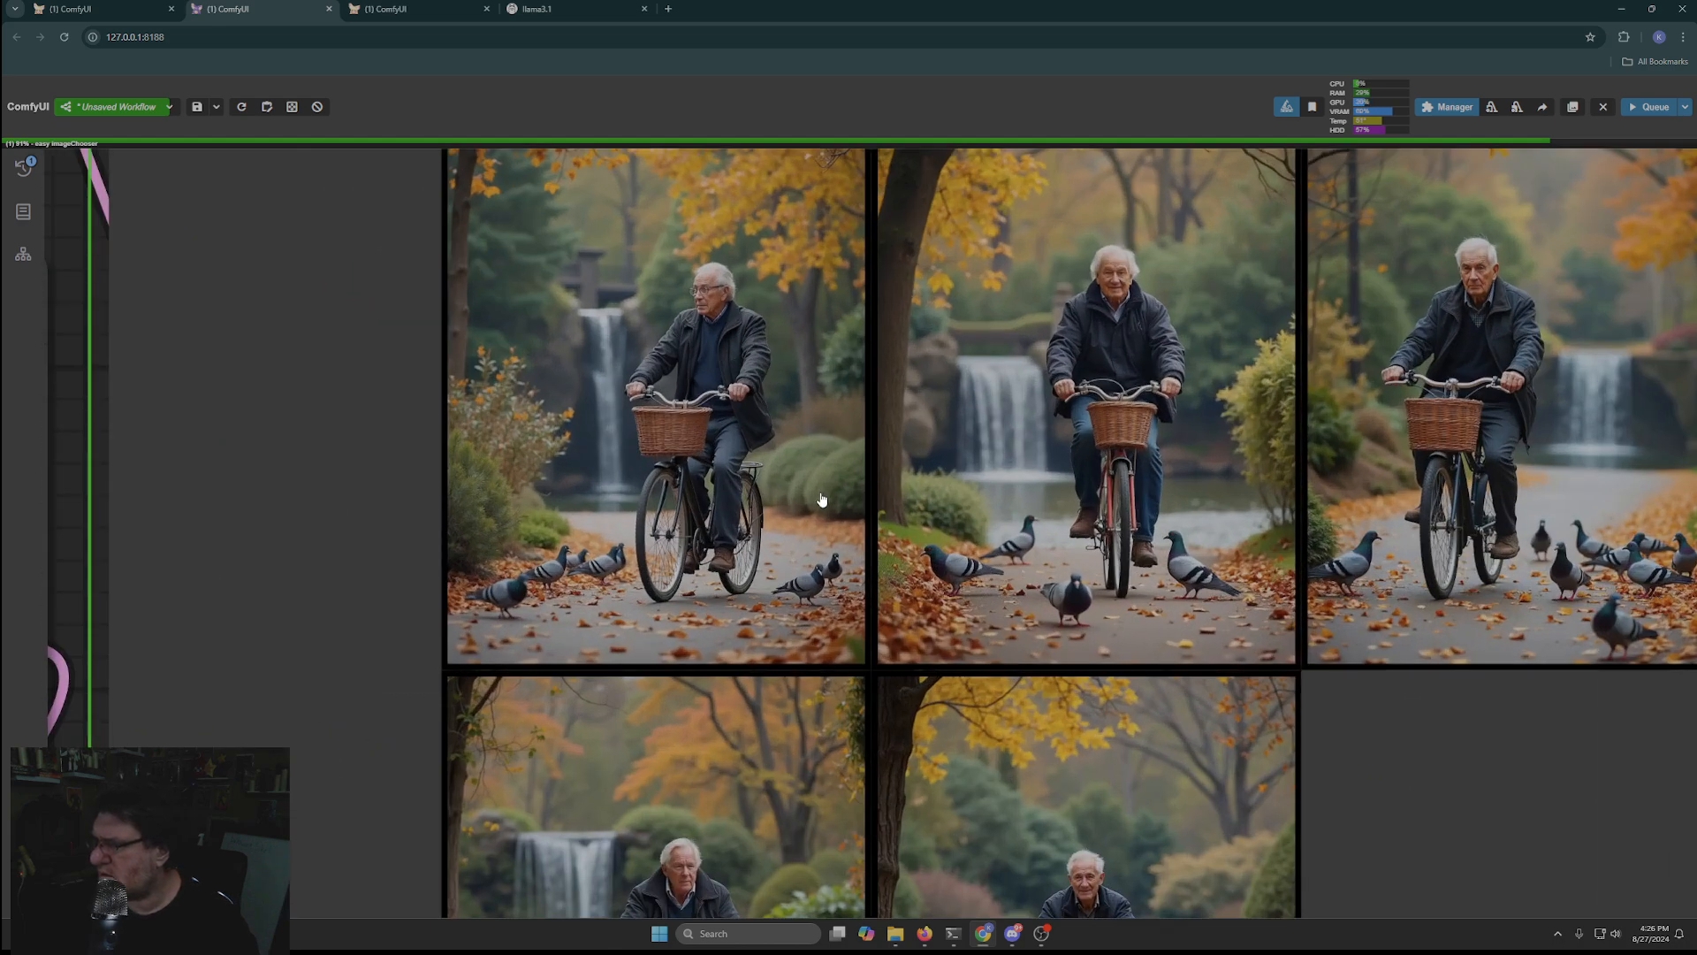
scroll(818, 495, "down", 8)
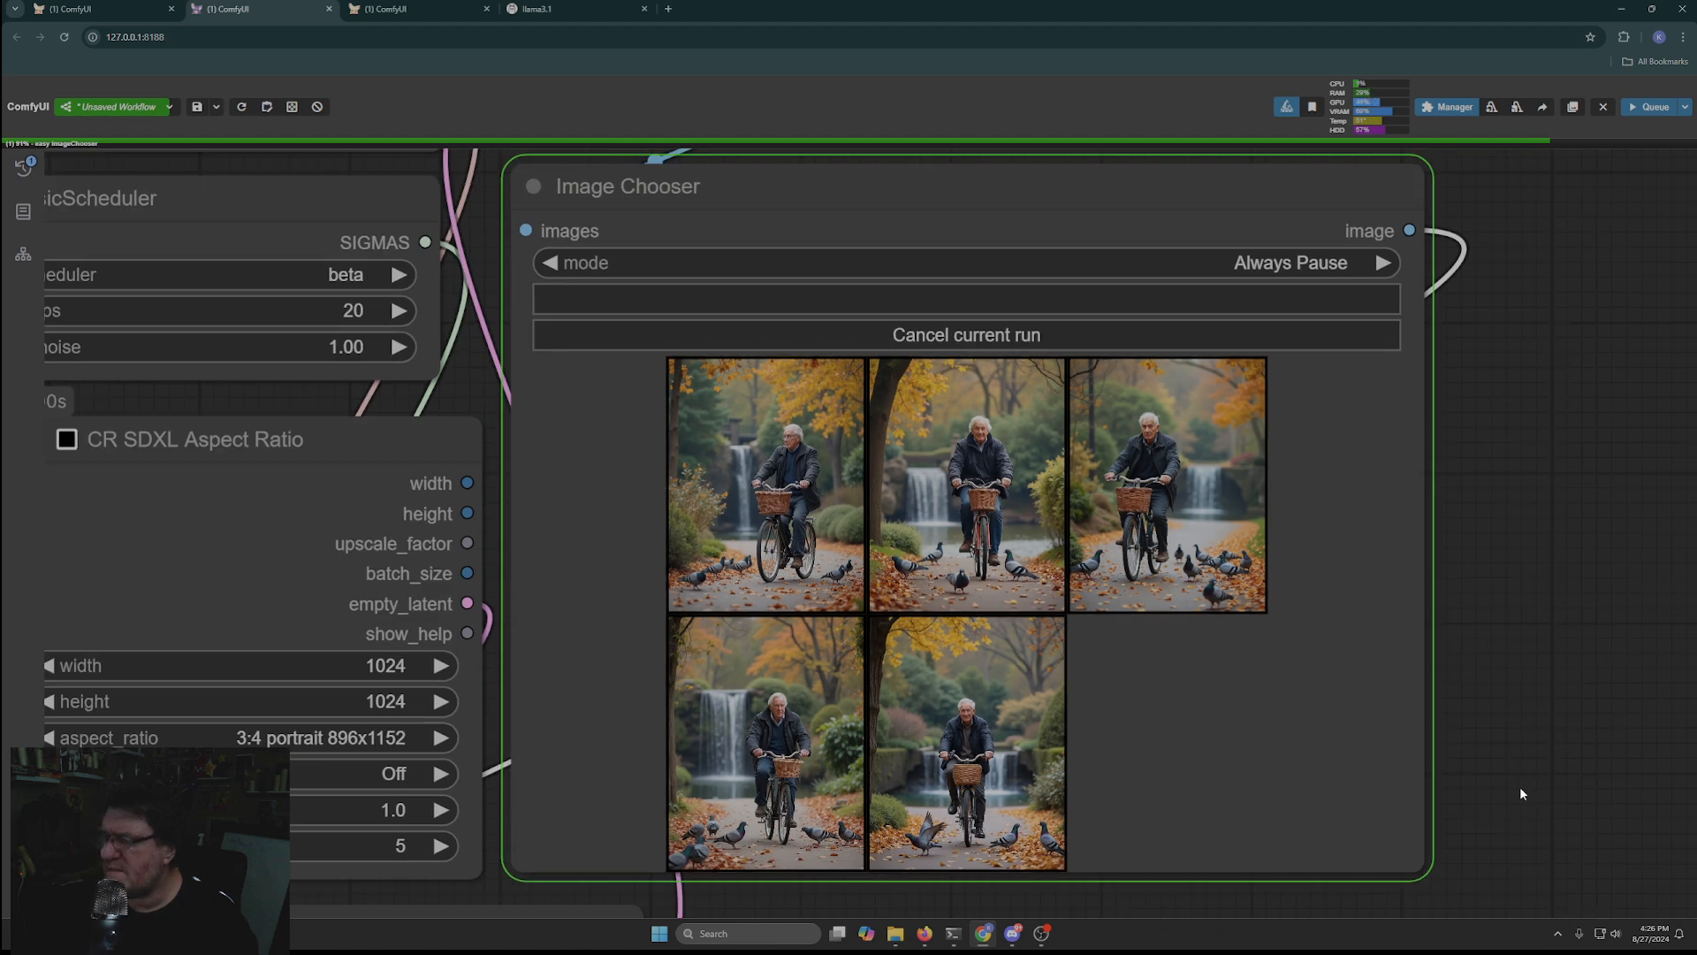
scroll(1469, 624, "up", 3)
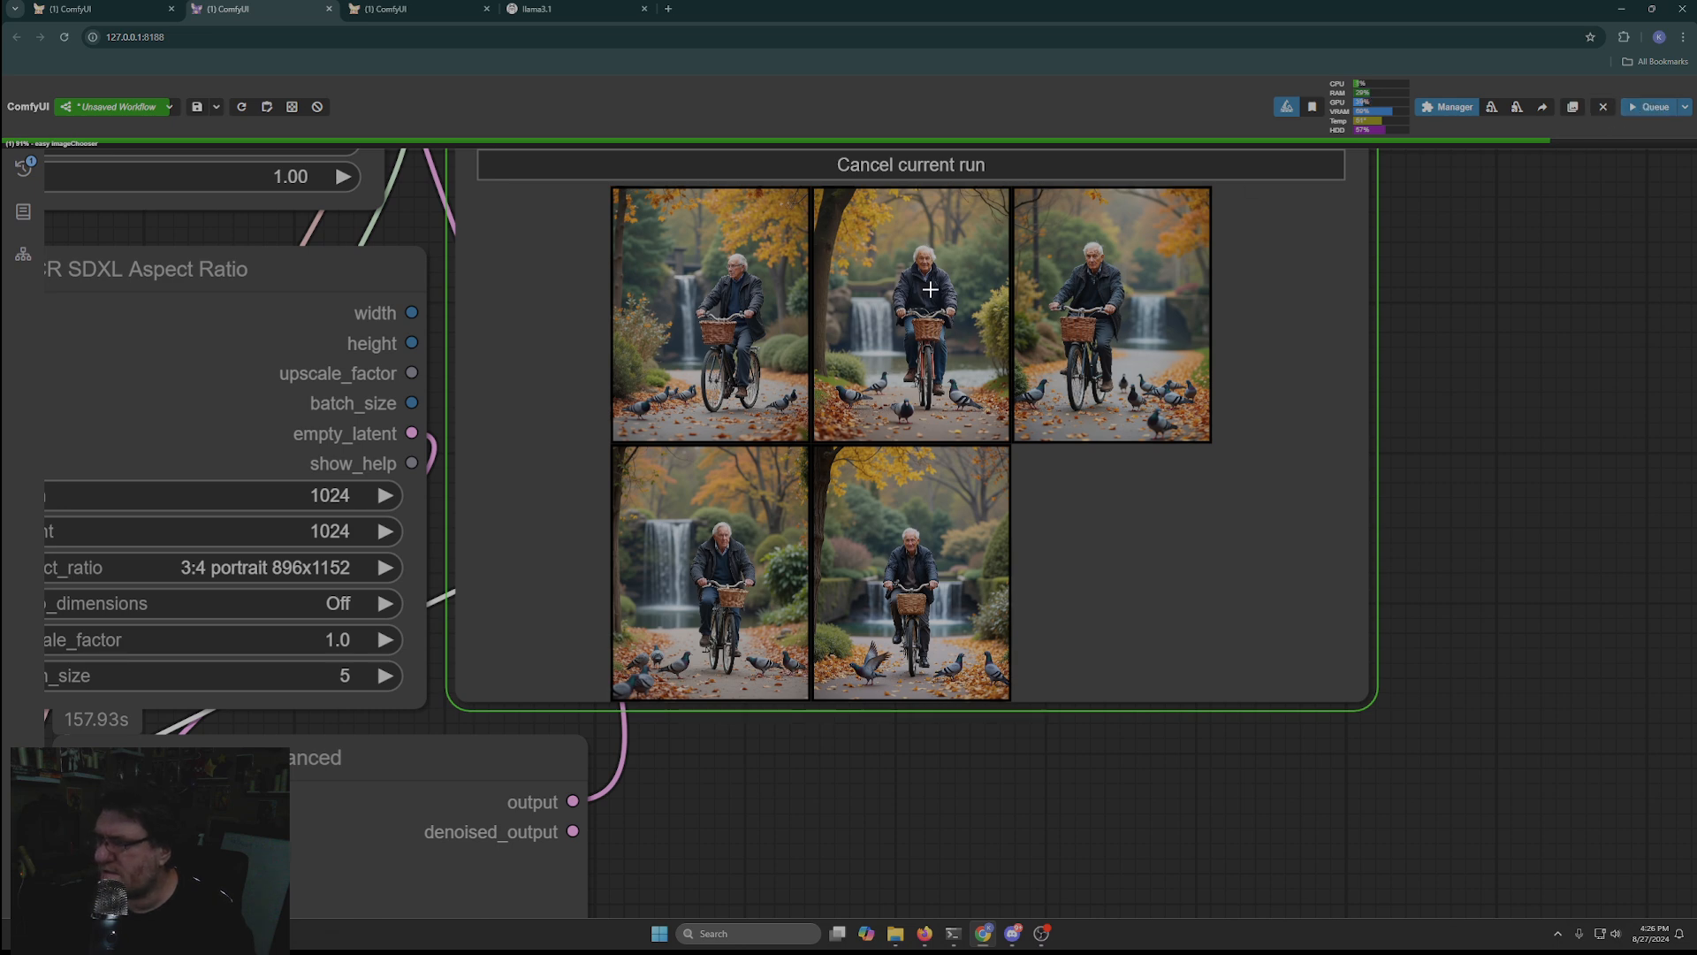
scroll(1353, 441, "down", 3)
Step: Cancel the paused run in Image Chooser and queue a new generation with the Text to Prompt group
left_click(1127, 258)
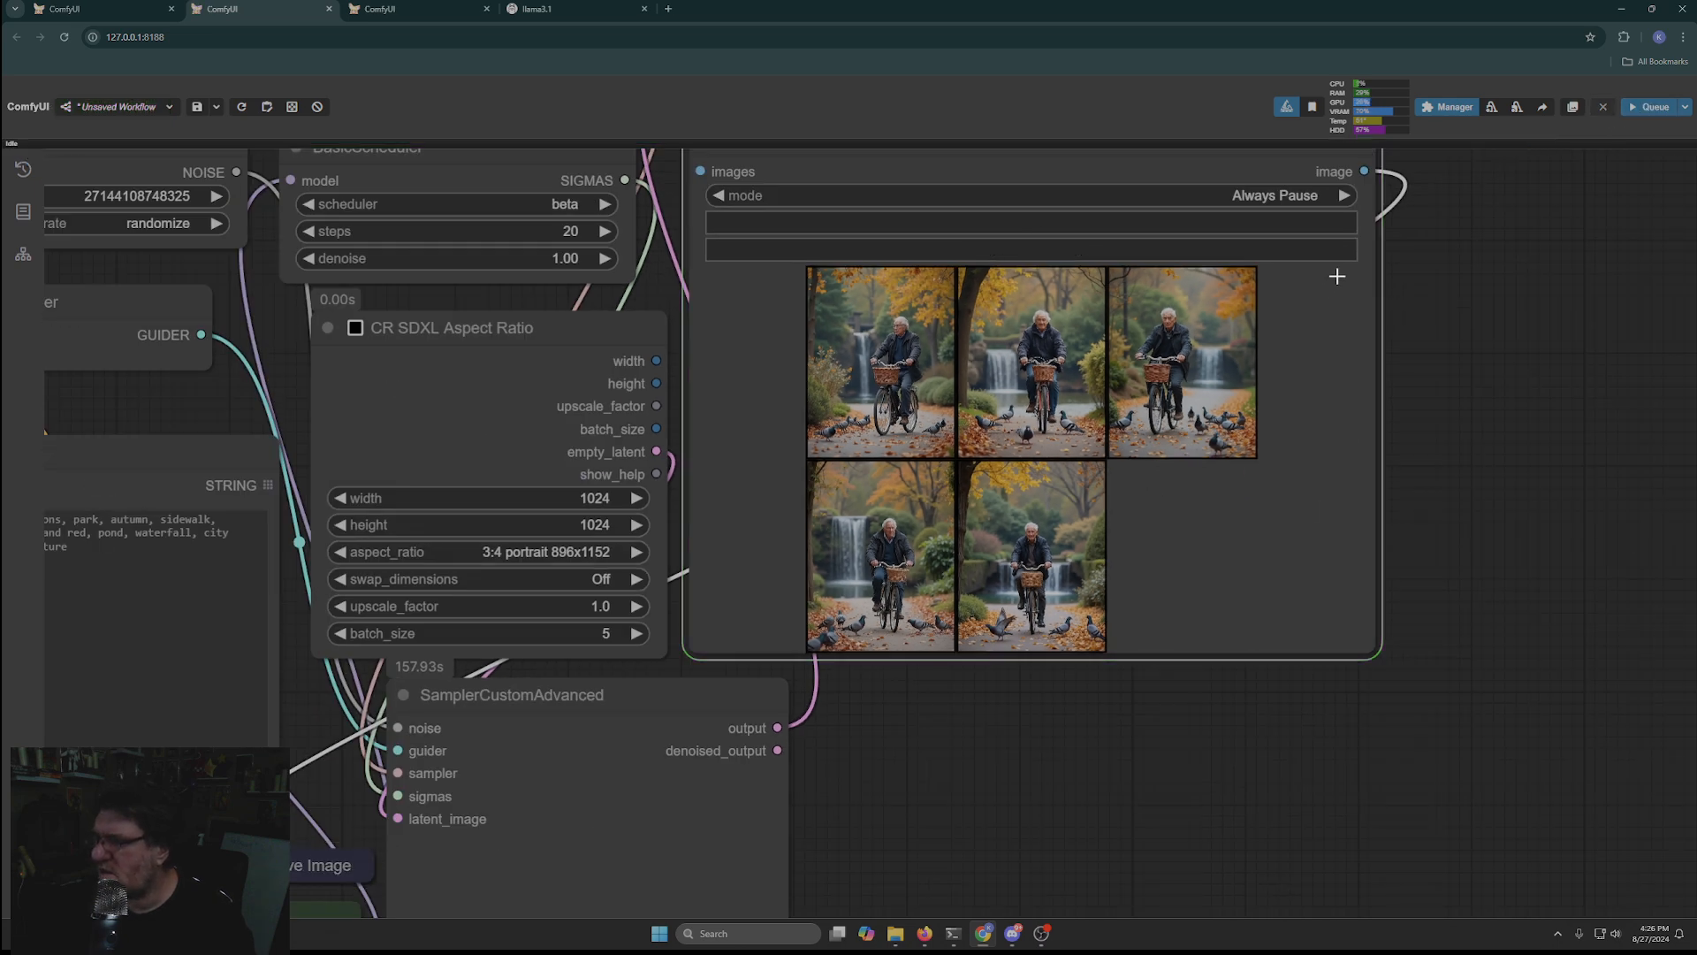
left_click(1651, 111)
scroll(960, 778, "down", 5)
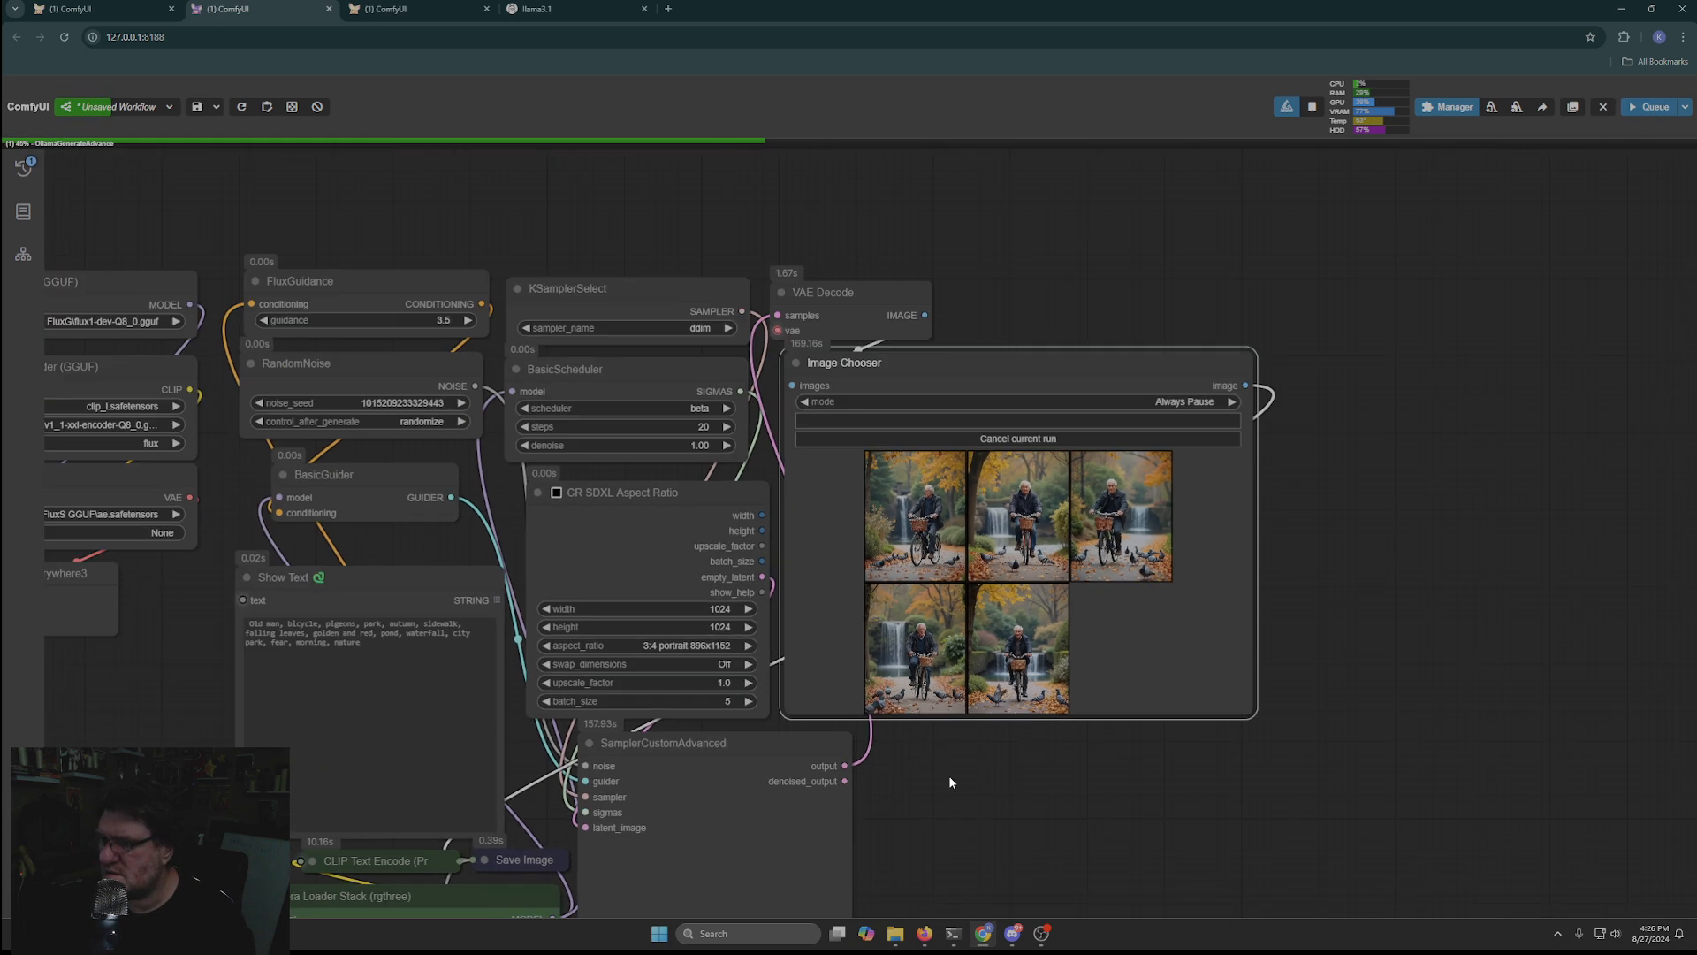
Step: Examine the Ollama prompt text in Show Text and the loader, LoRA, file name and Image to Prompt sections
left_click_drag(1011, 829, 1596, 756)
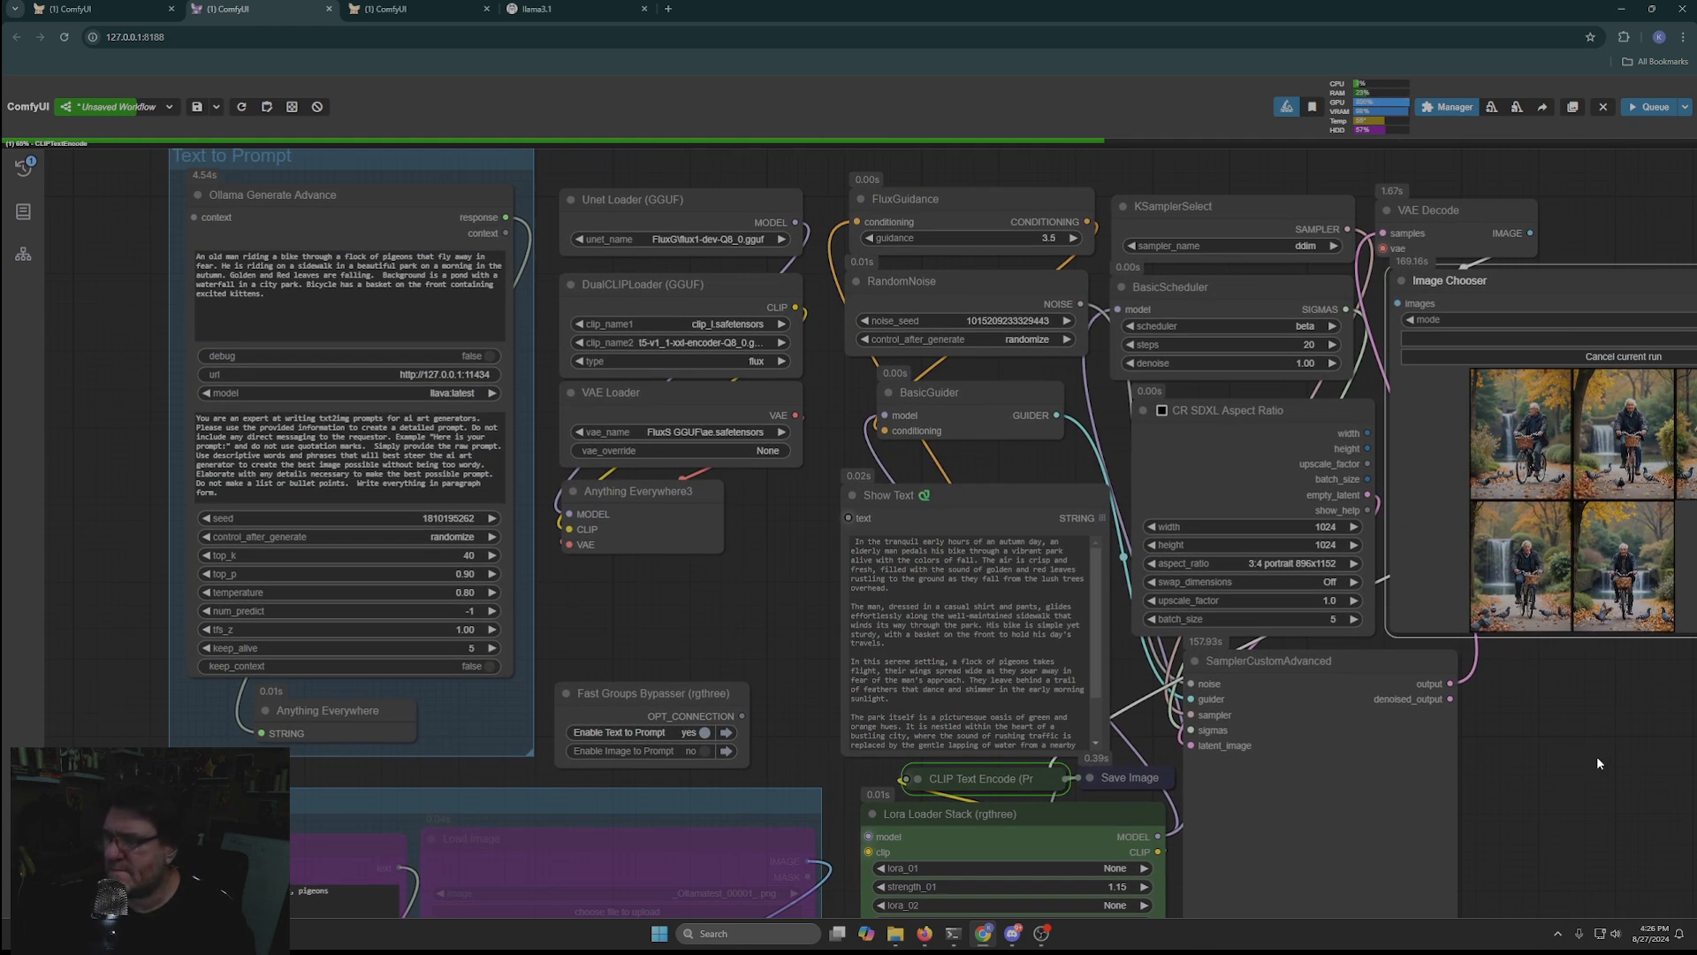
scroll(1501, 884, "down", 3)
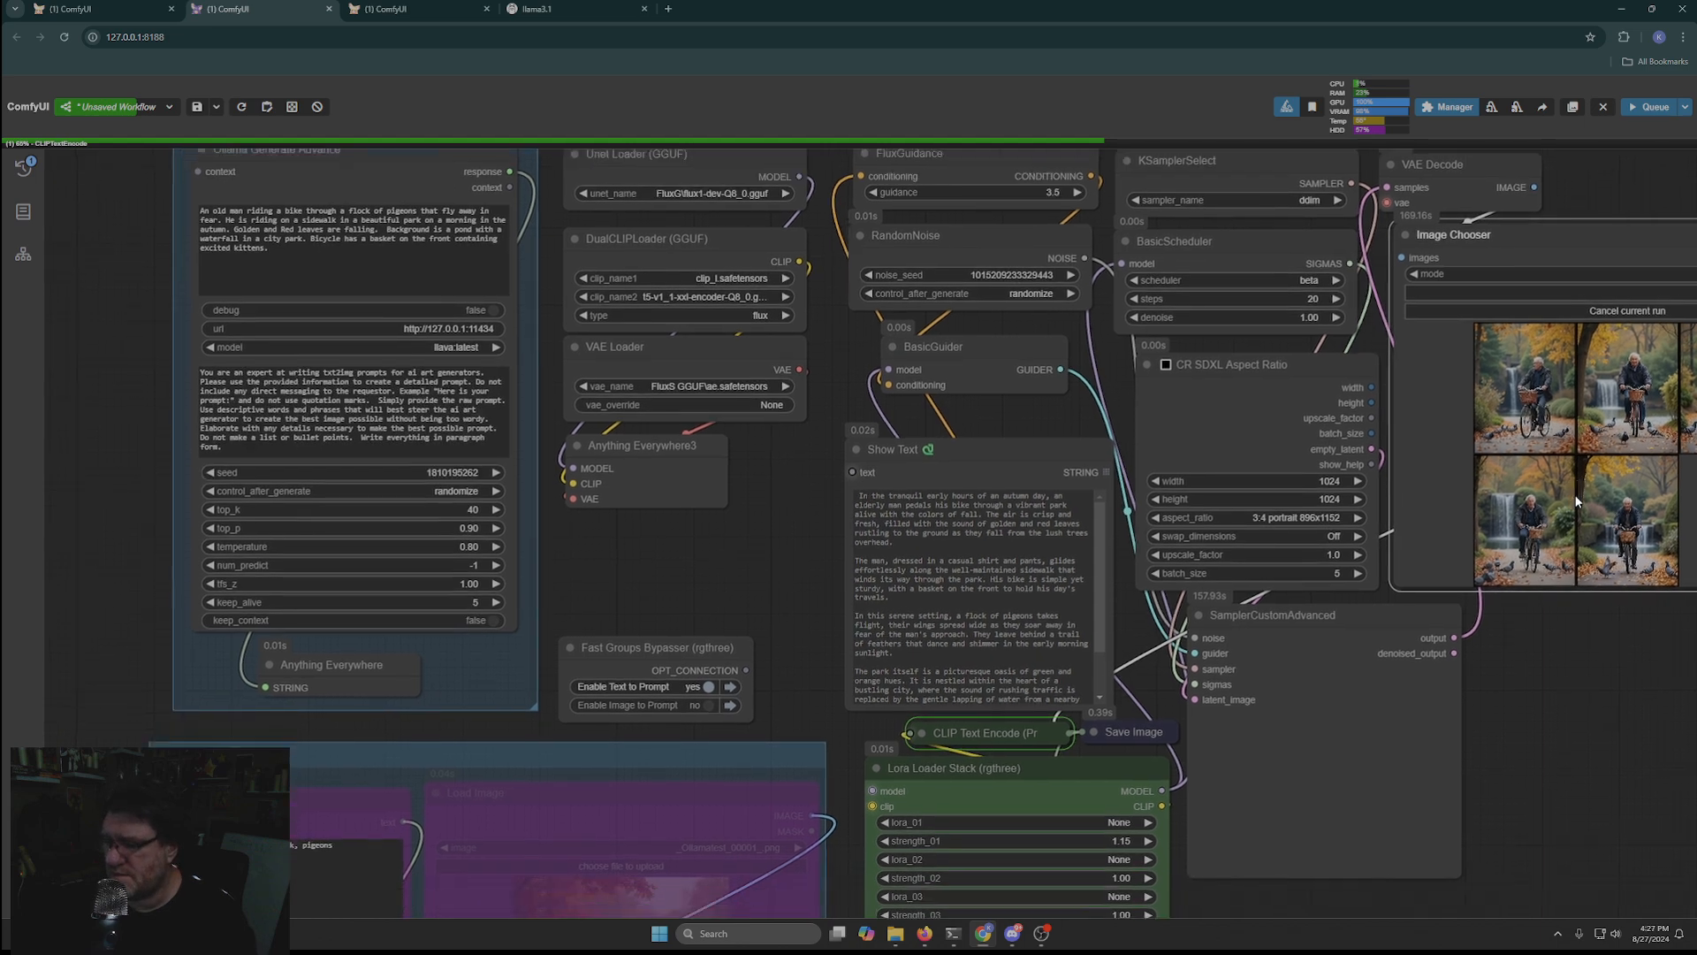
left_click_drag(1197, 829, 1257, 645)
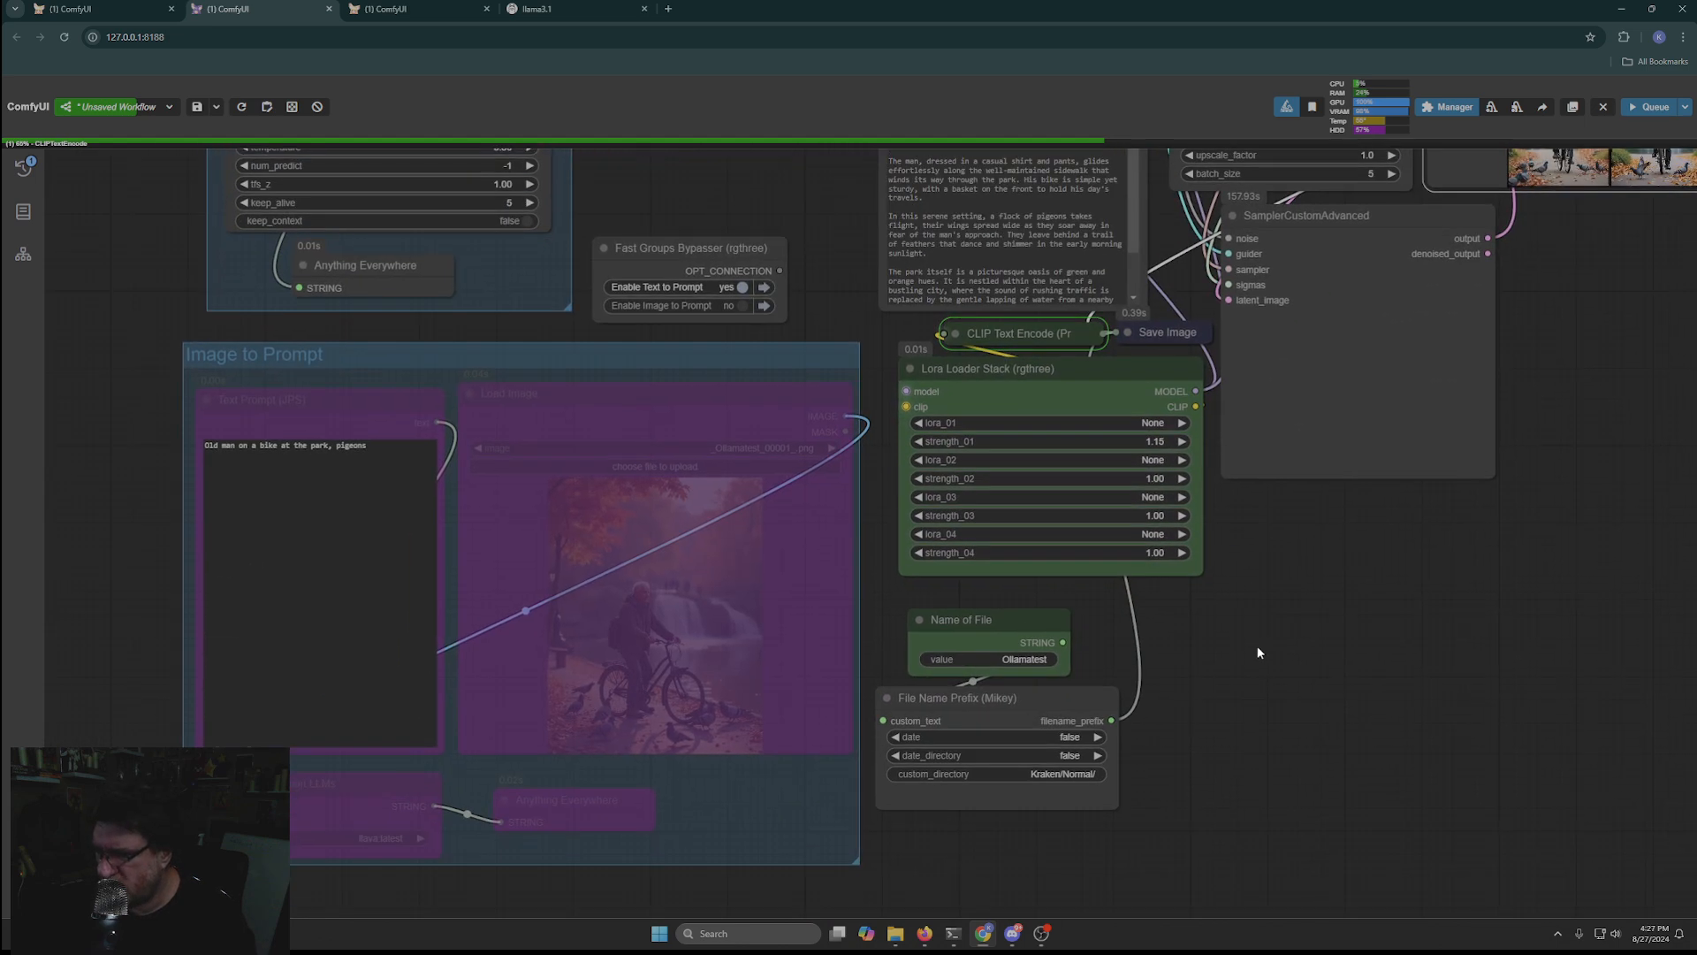
left_click_drag(1382, 601, 1299, 820)
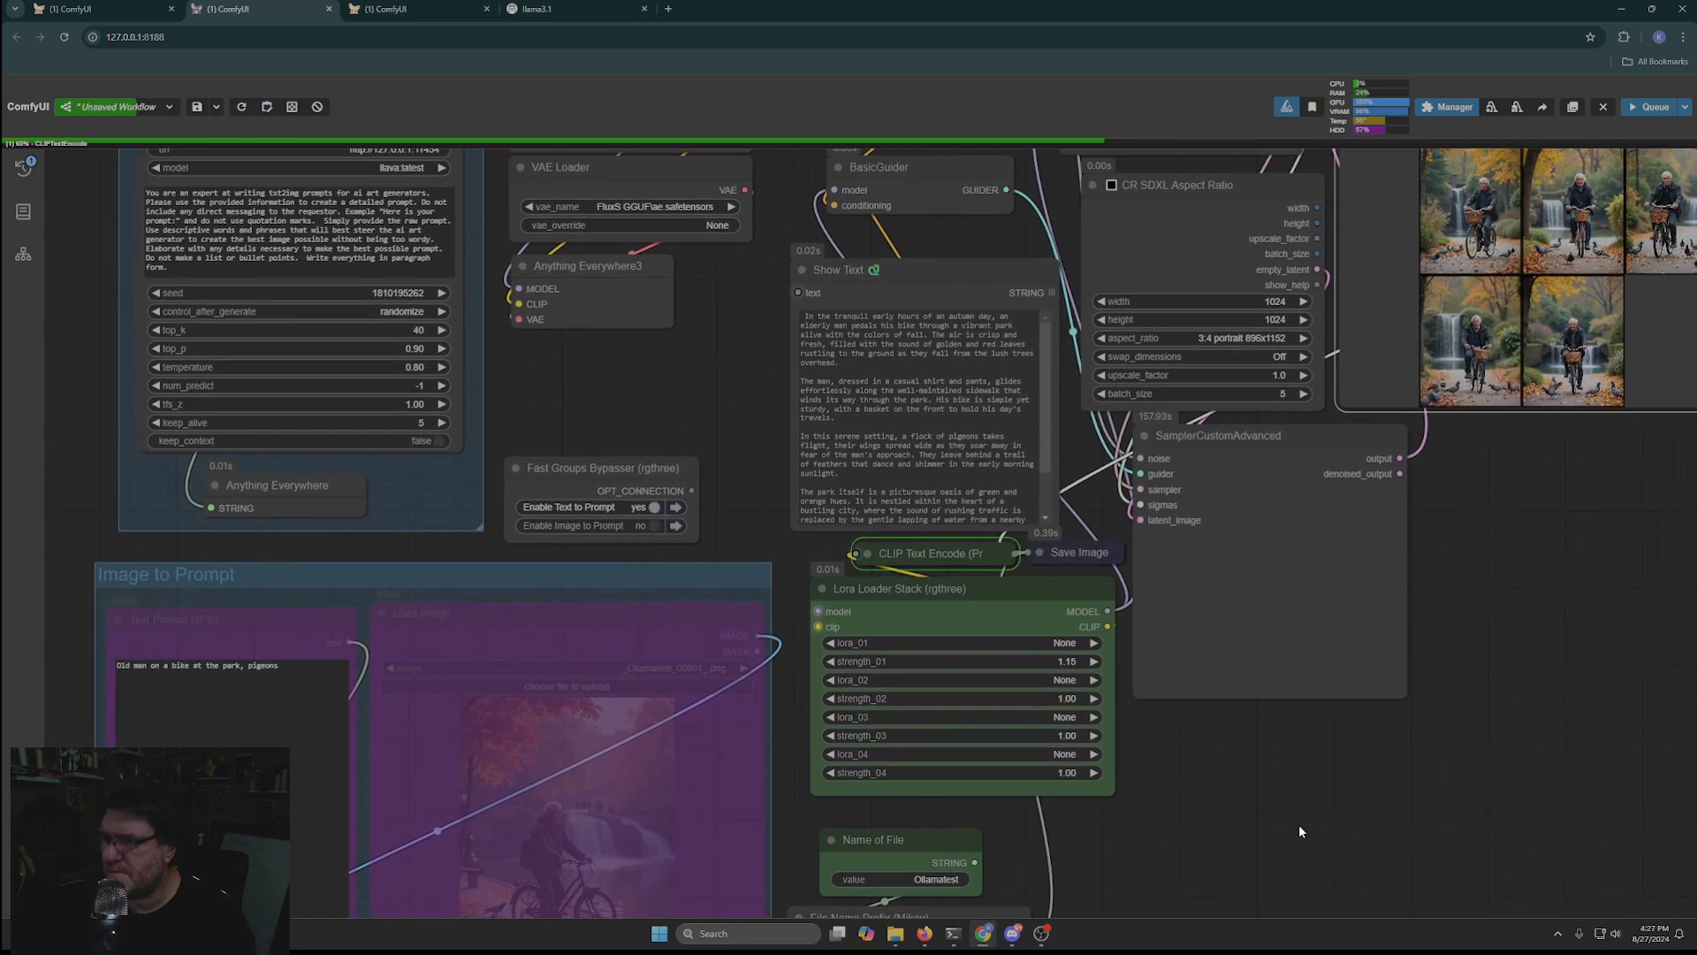
scroll(1298, 821, "down", 2)
left_click_drag(1517, 838, 1439, 850)
scroll(1467, 865, "down", 2)
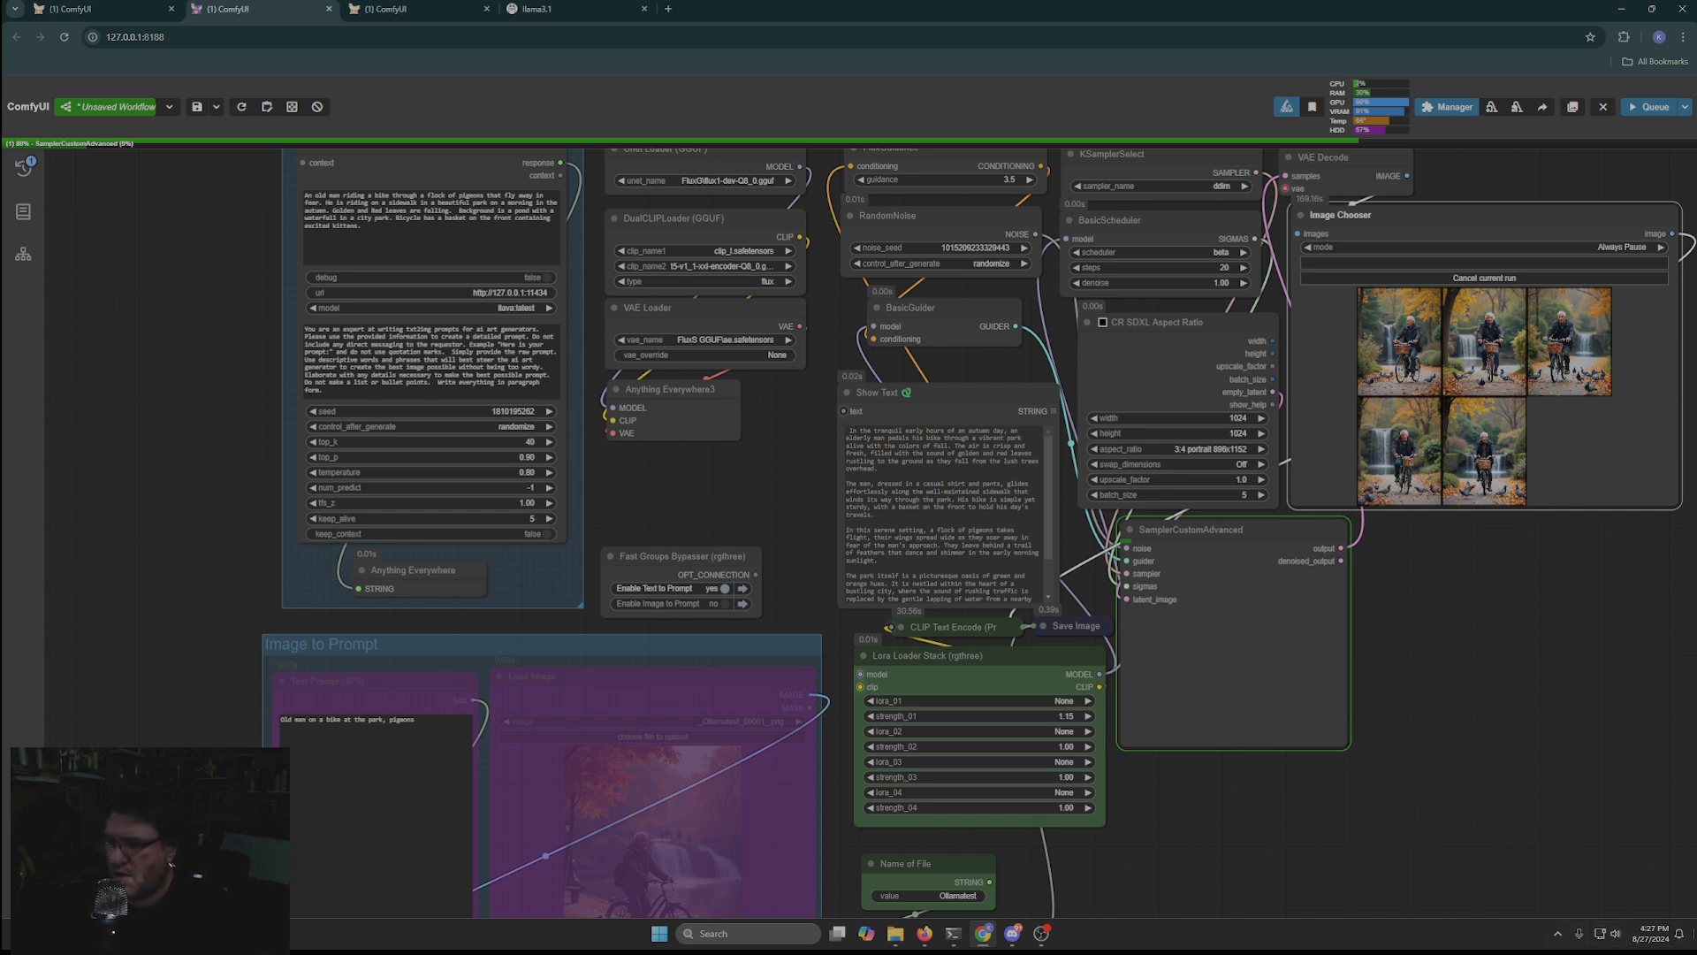
mouse_move(1184, 879)
left_mouse_down()
mouse_move(1187, 845)
mouse_move(1200, 890)
left_mouse_up()
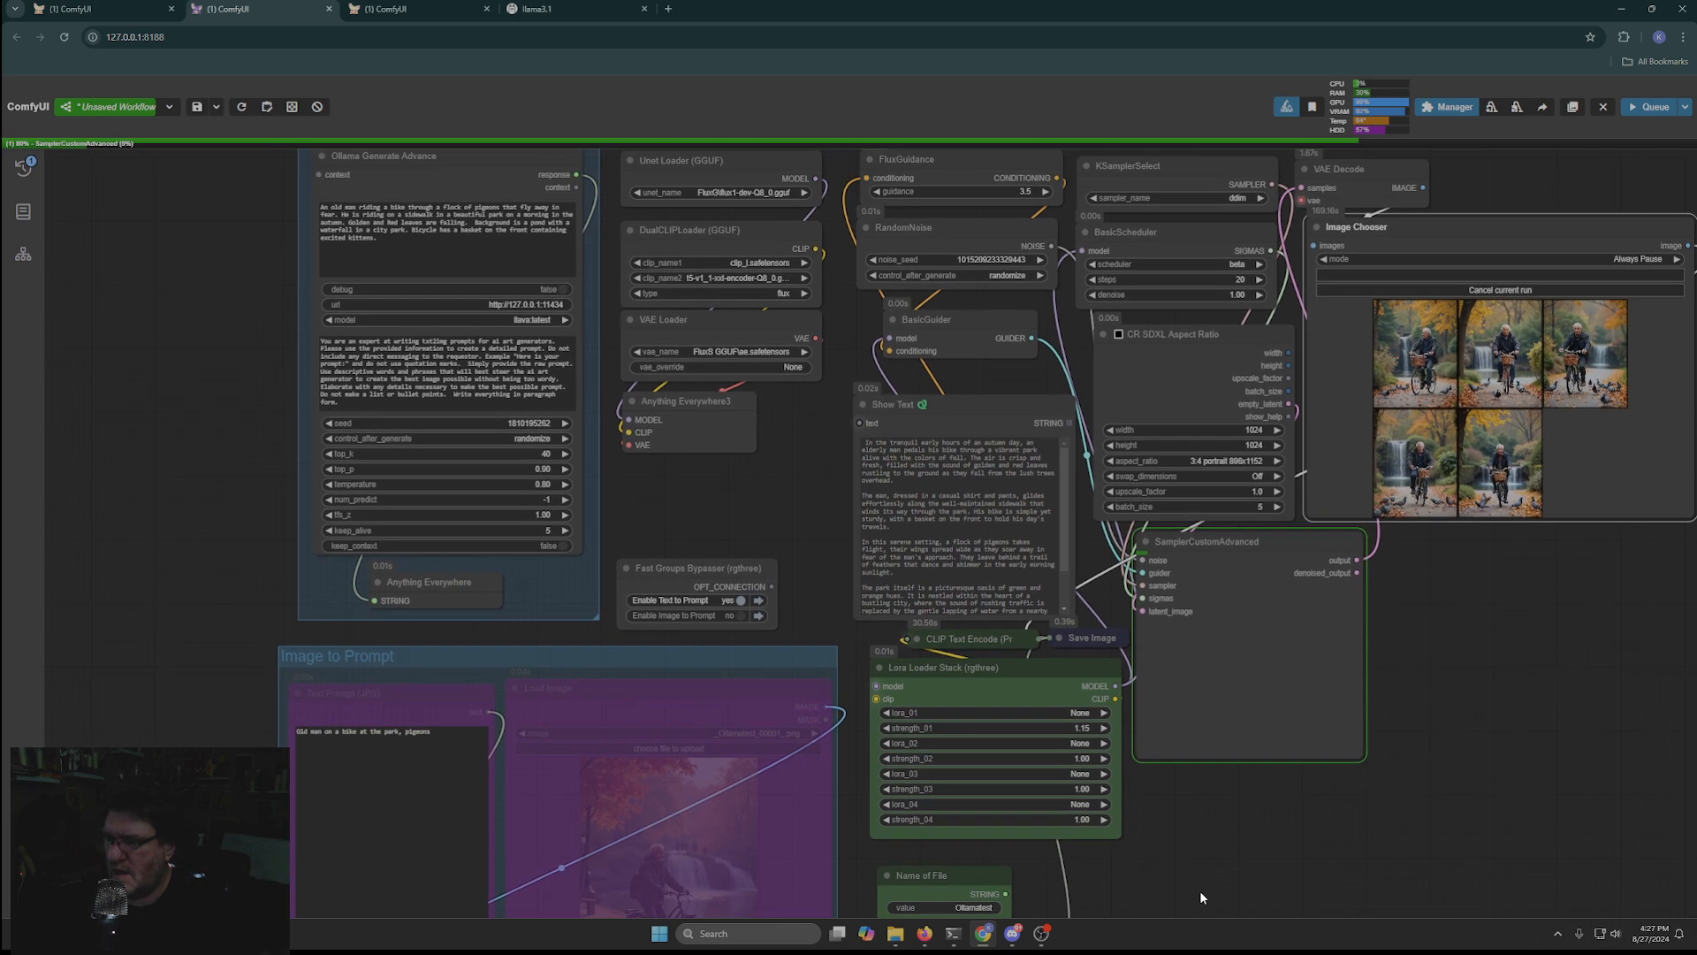
left_click_drag(179, 394, 181, 421)
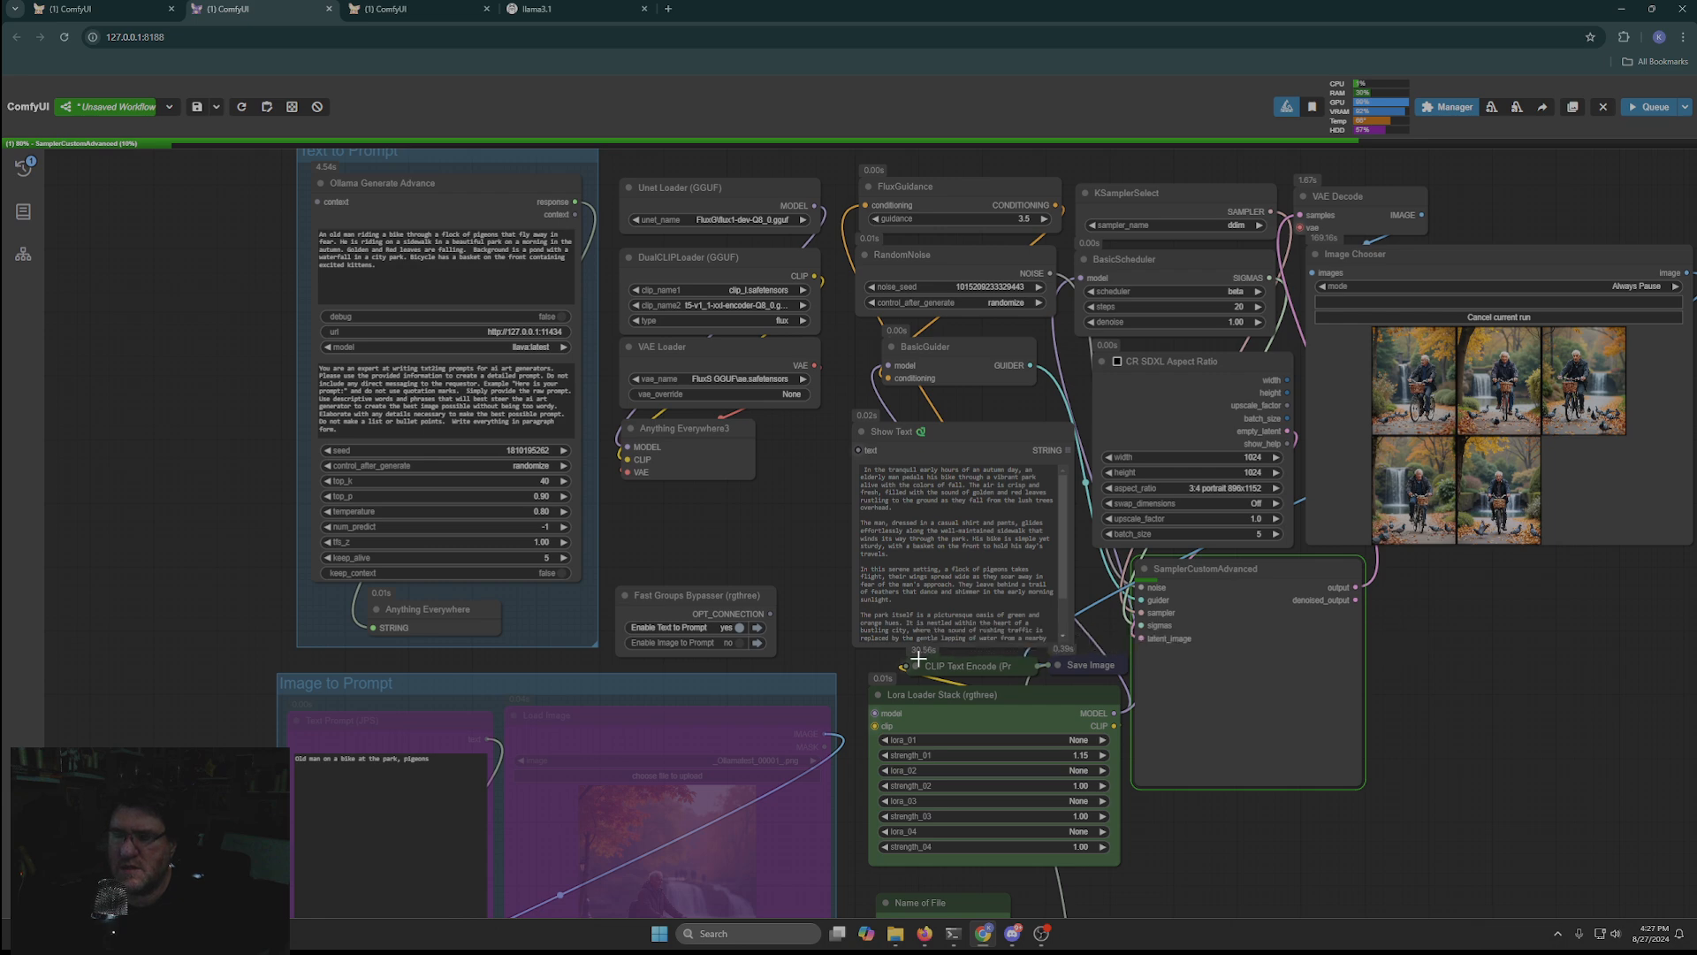
scroll(275, 692, "down", 5)
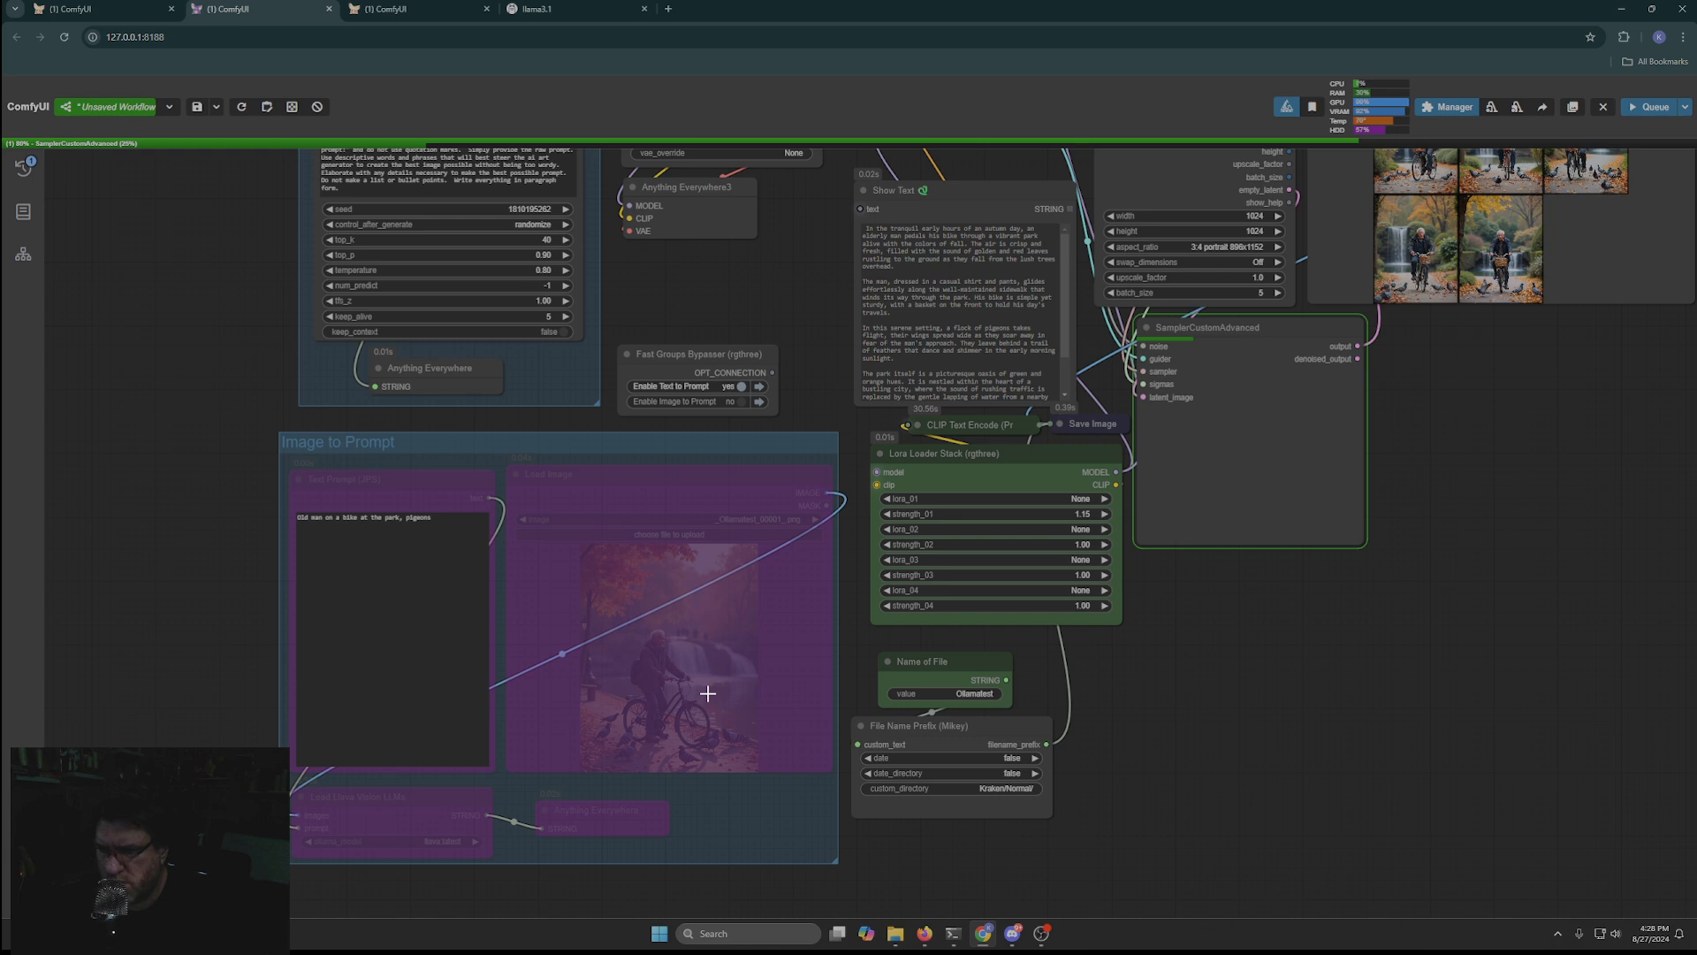
left_click_drag(219, 713, 221, 643)
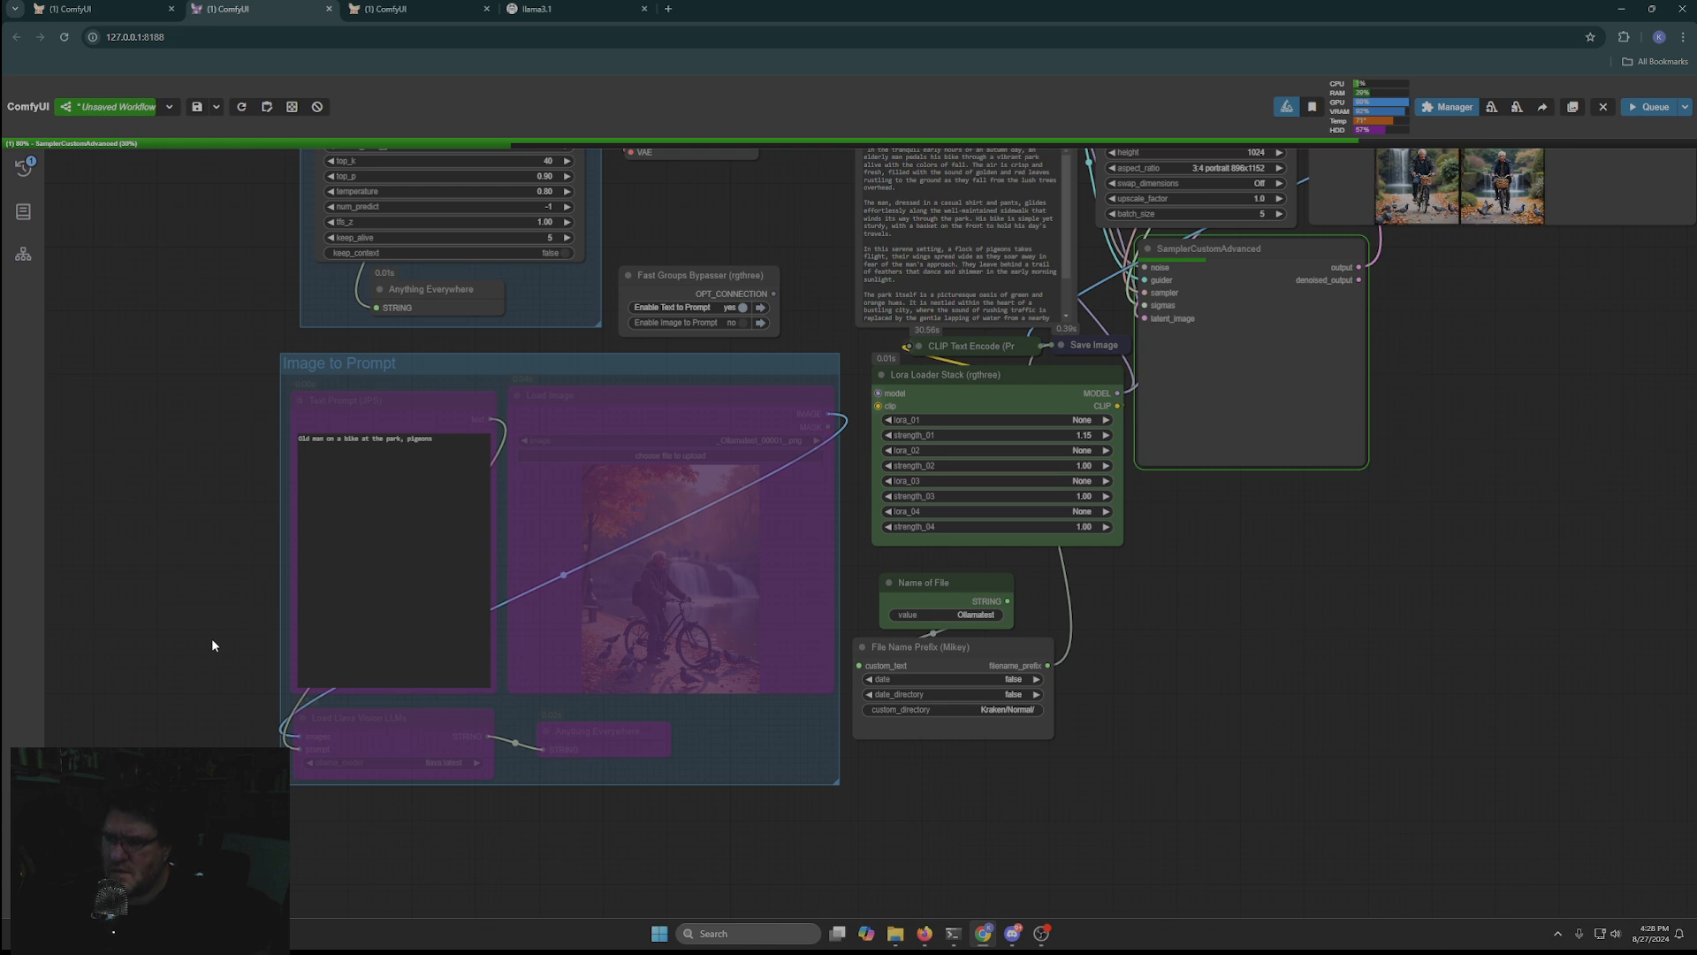
left_click_drag(212, 489, 193, 520)
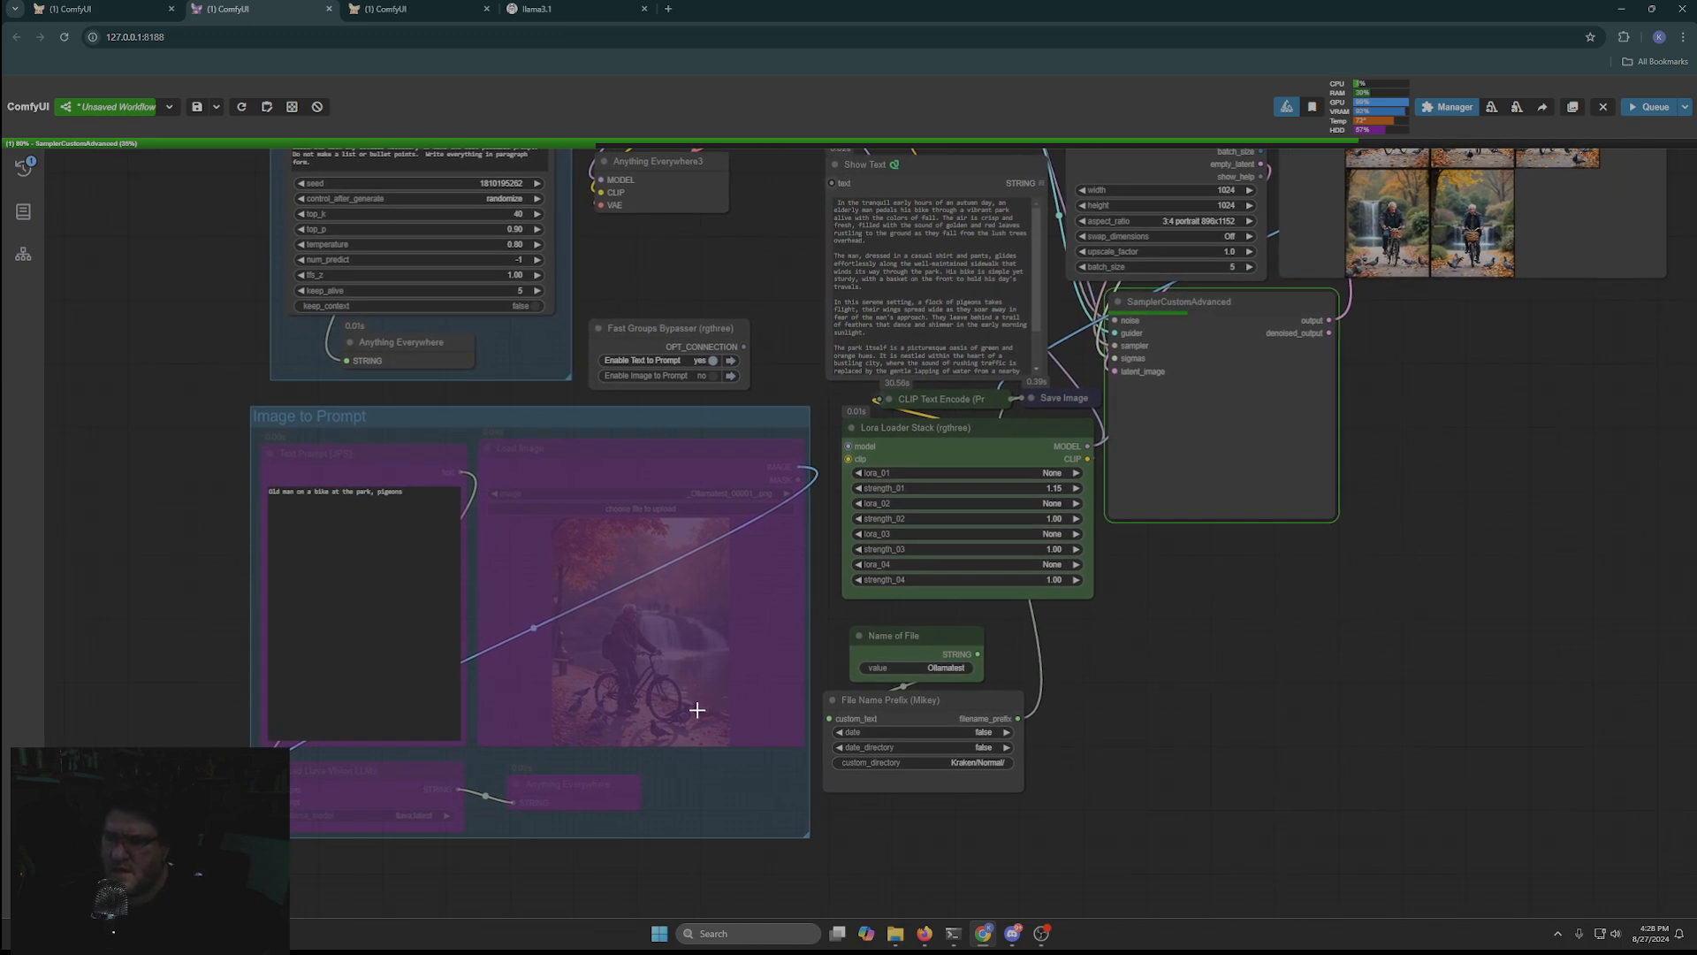
Step: Compare the details of the five bicycle and pigeon images in Image Chooser with the scene described in the prompt
left_click_drag(1439, 594, 1148, 877)
scroll(984, 666, "up", 5)
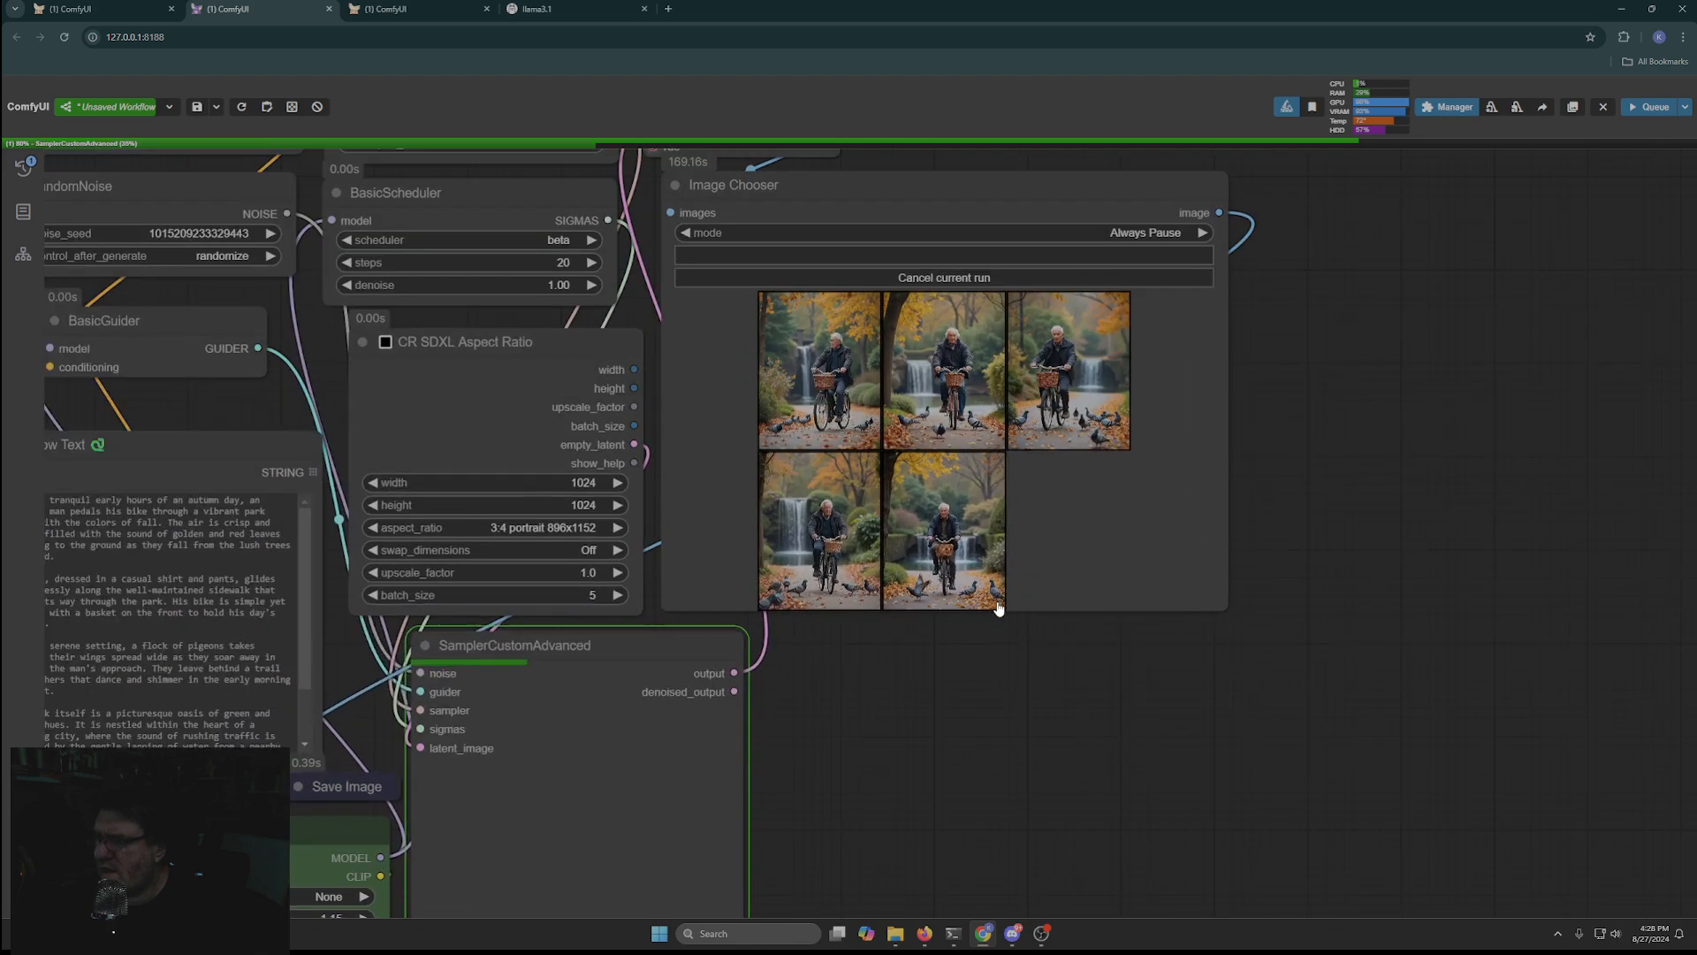
scroll(999, 608, "up", 2)
left_click_drag(960, 617, 946, 738)
scroll(932, 648, "up", 6)
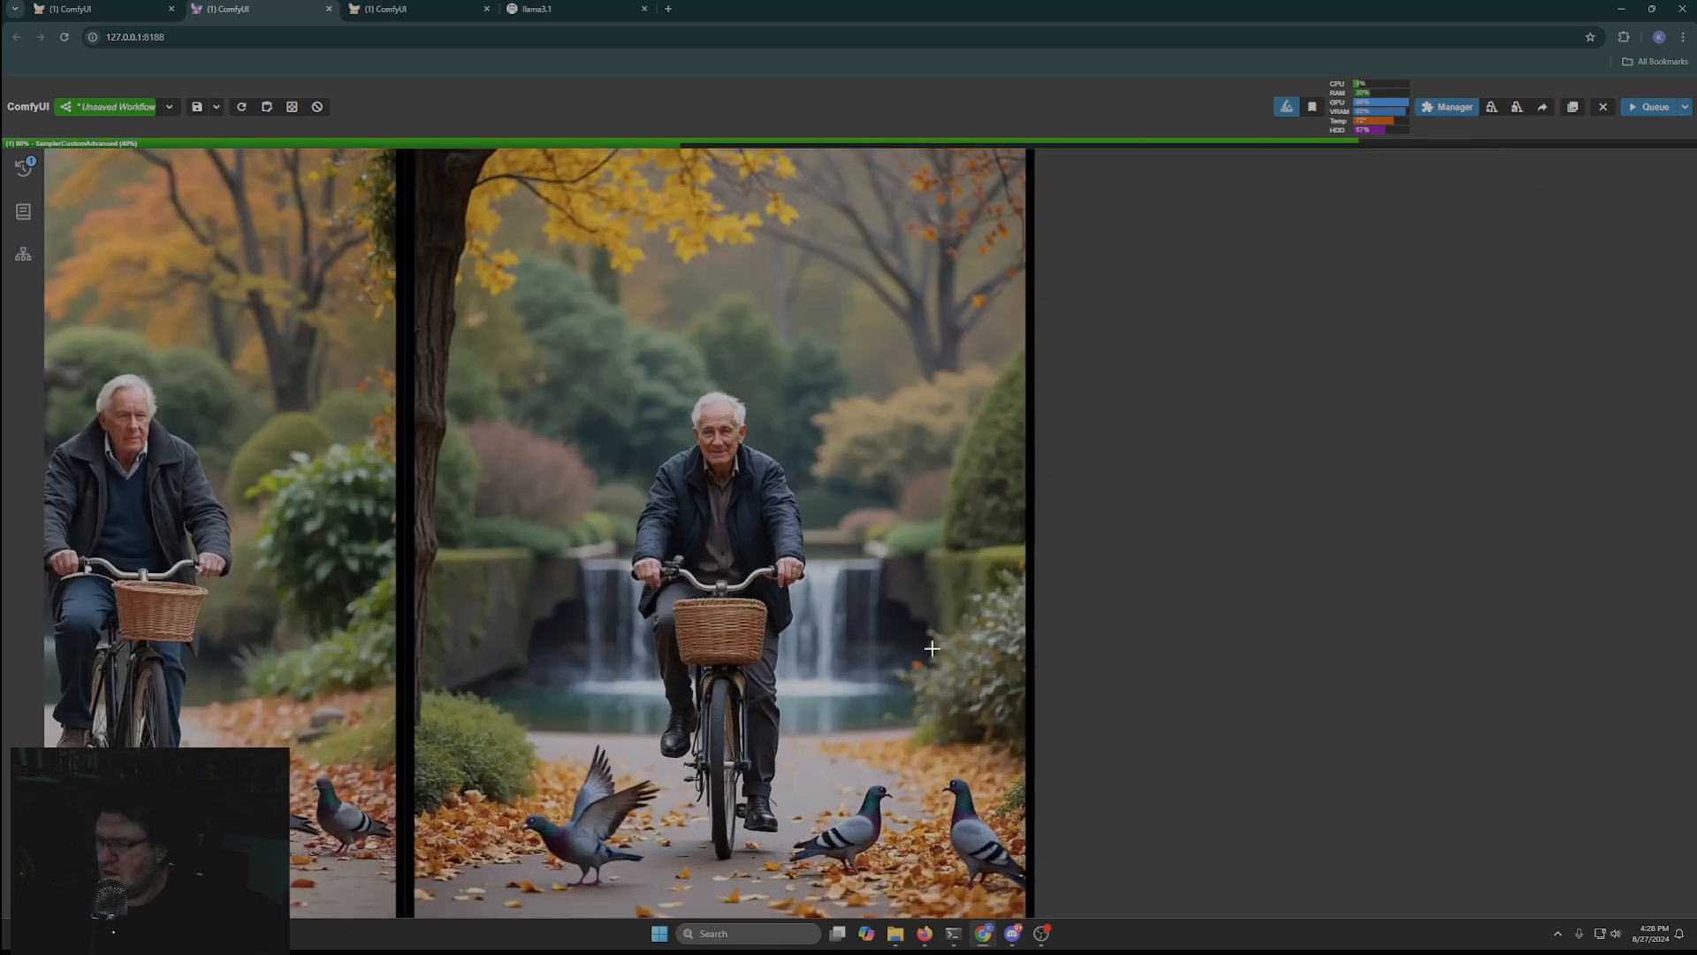
scroll(1025, 873, "down", 3)
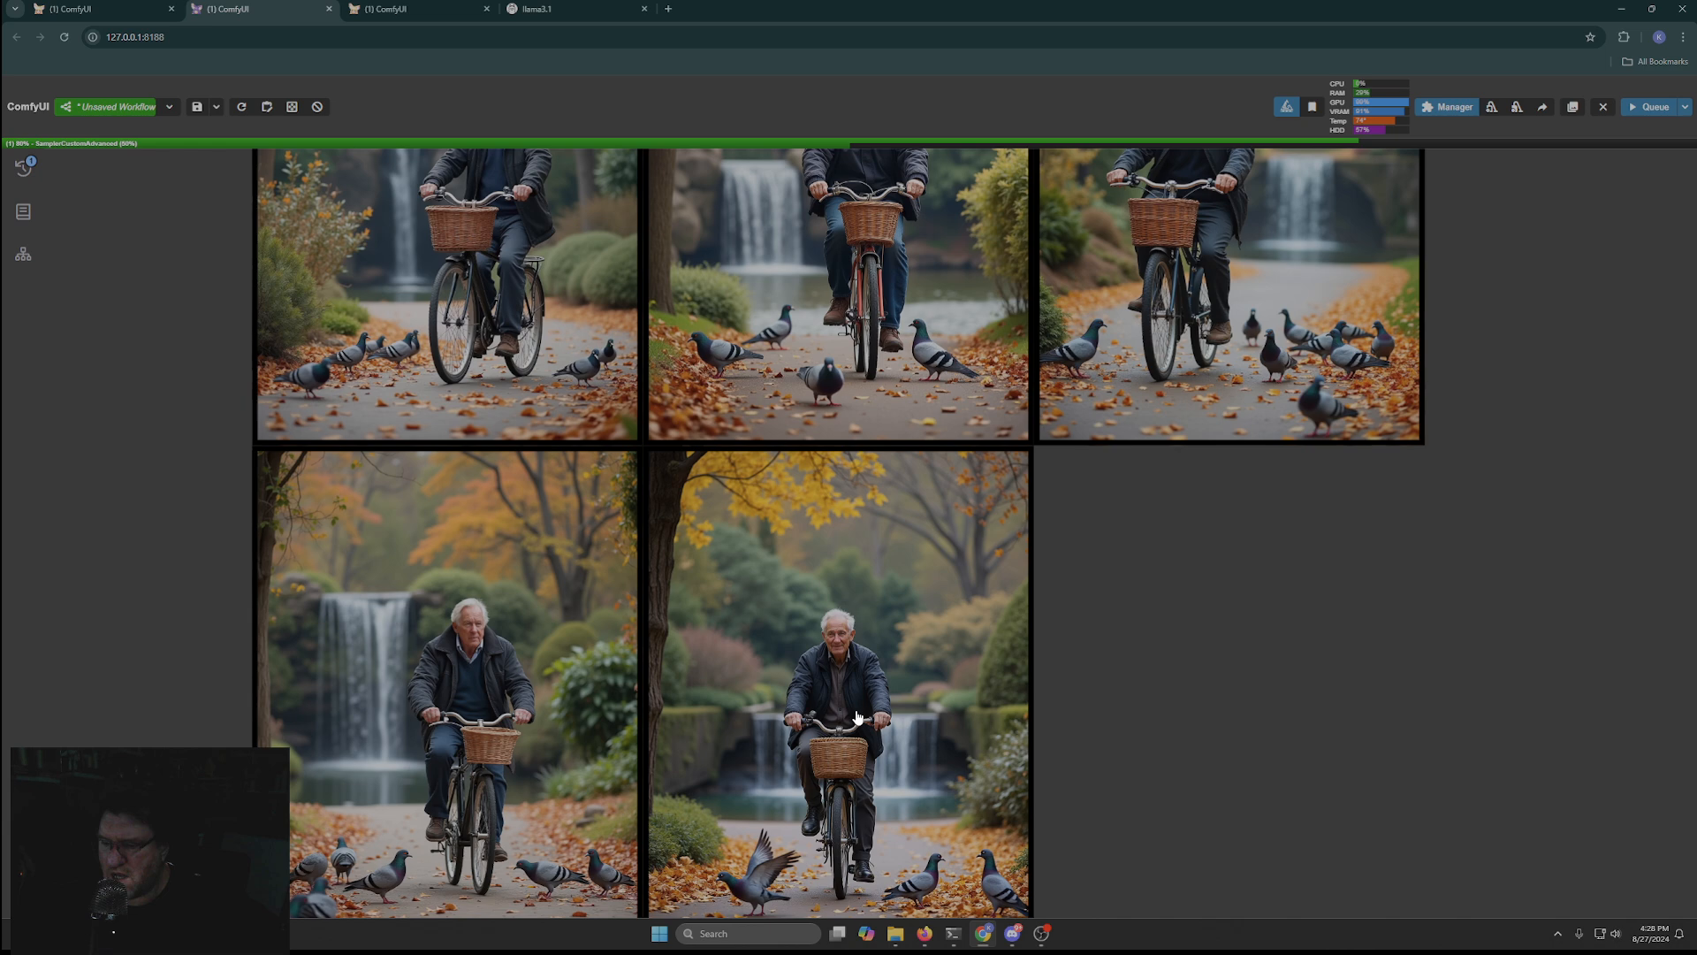
scroll(856, 718, "down", 2)
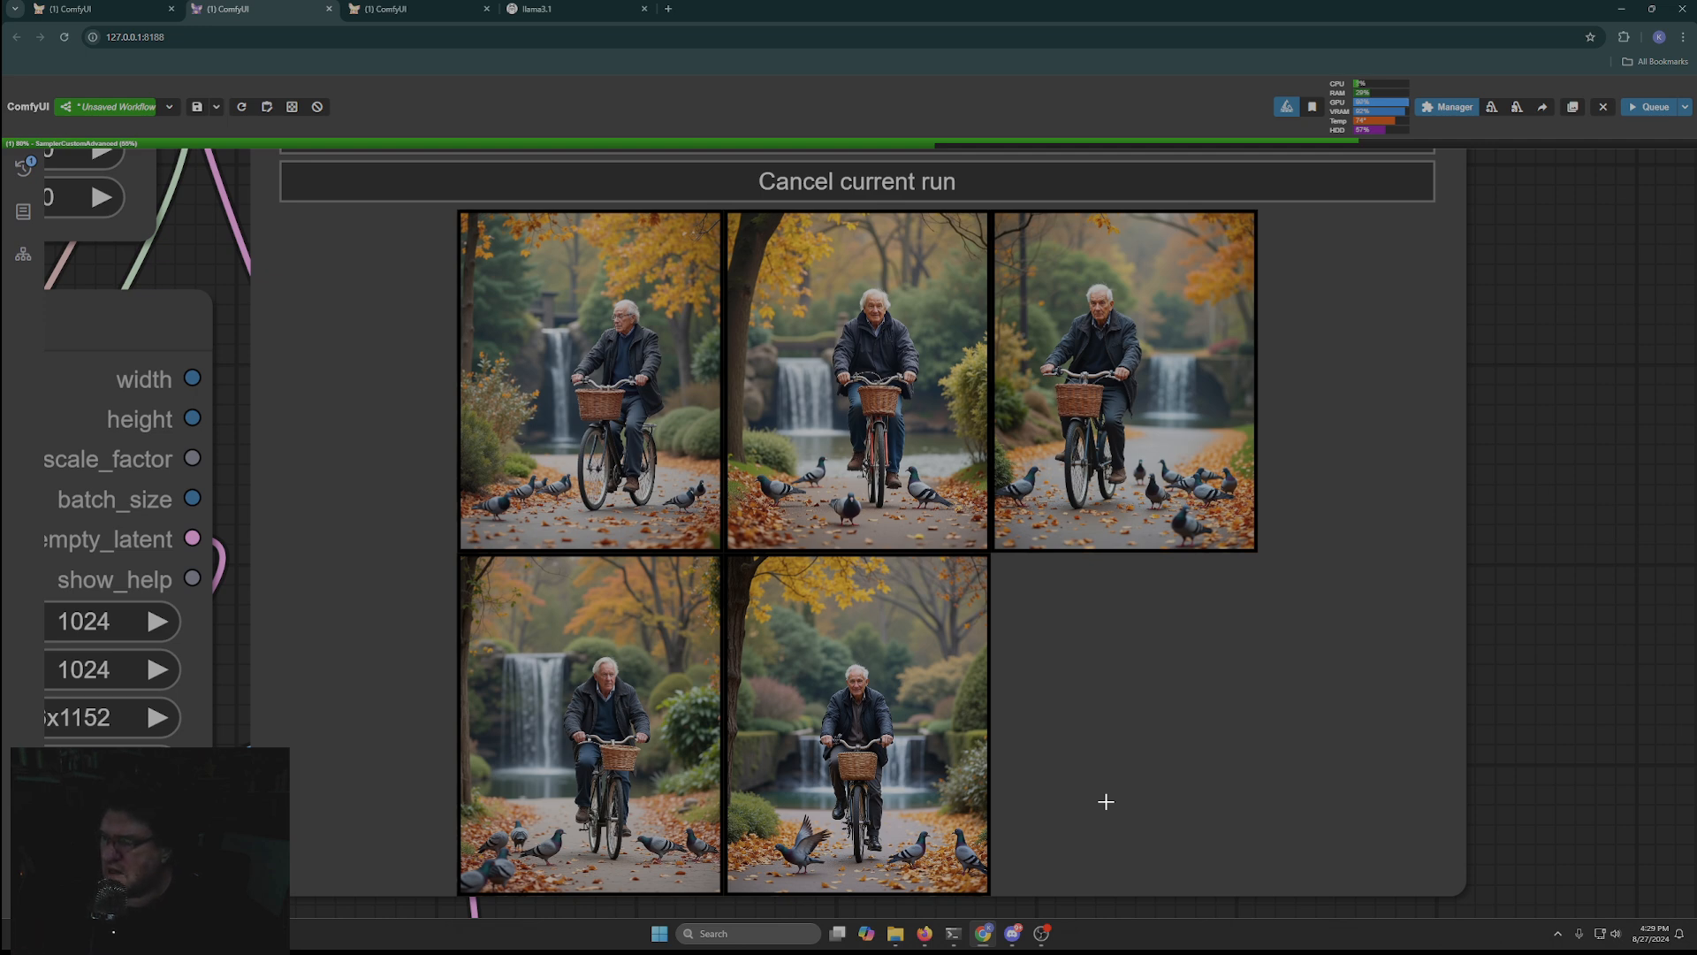
scroll(1069, 493, "up", 6)
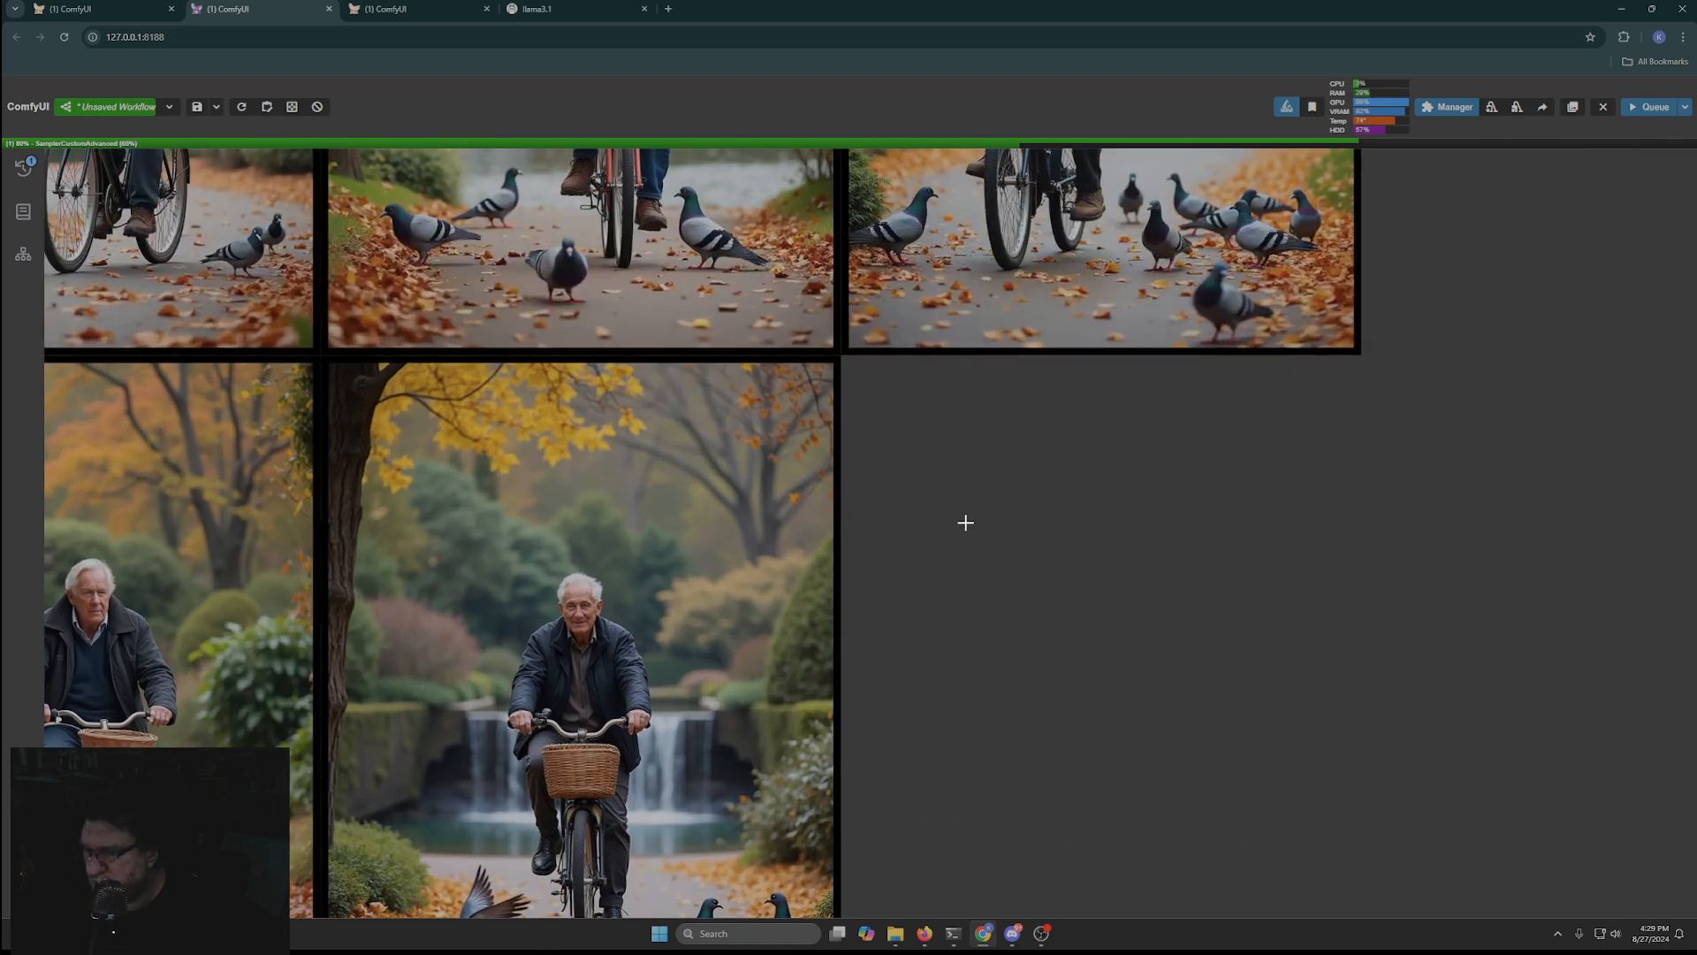
scroll(964, 522, "down", 2)
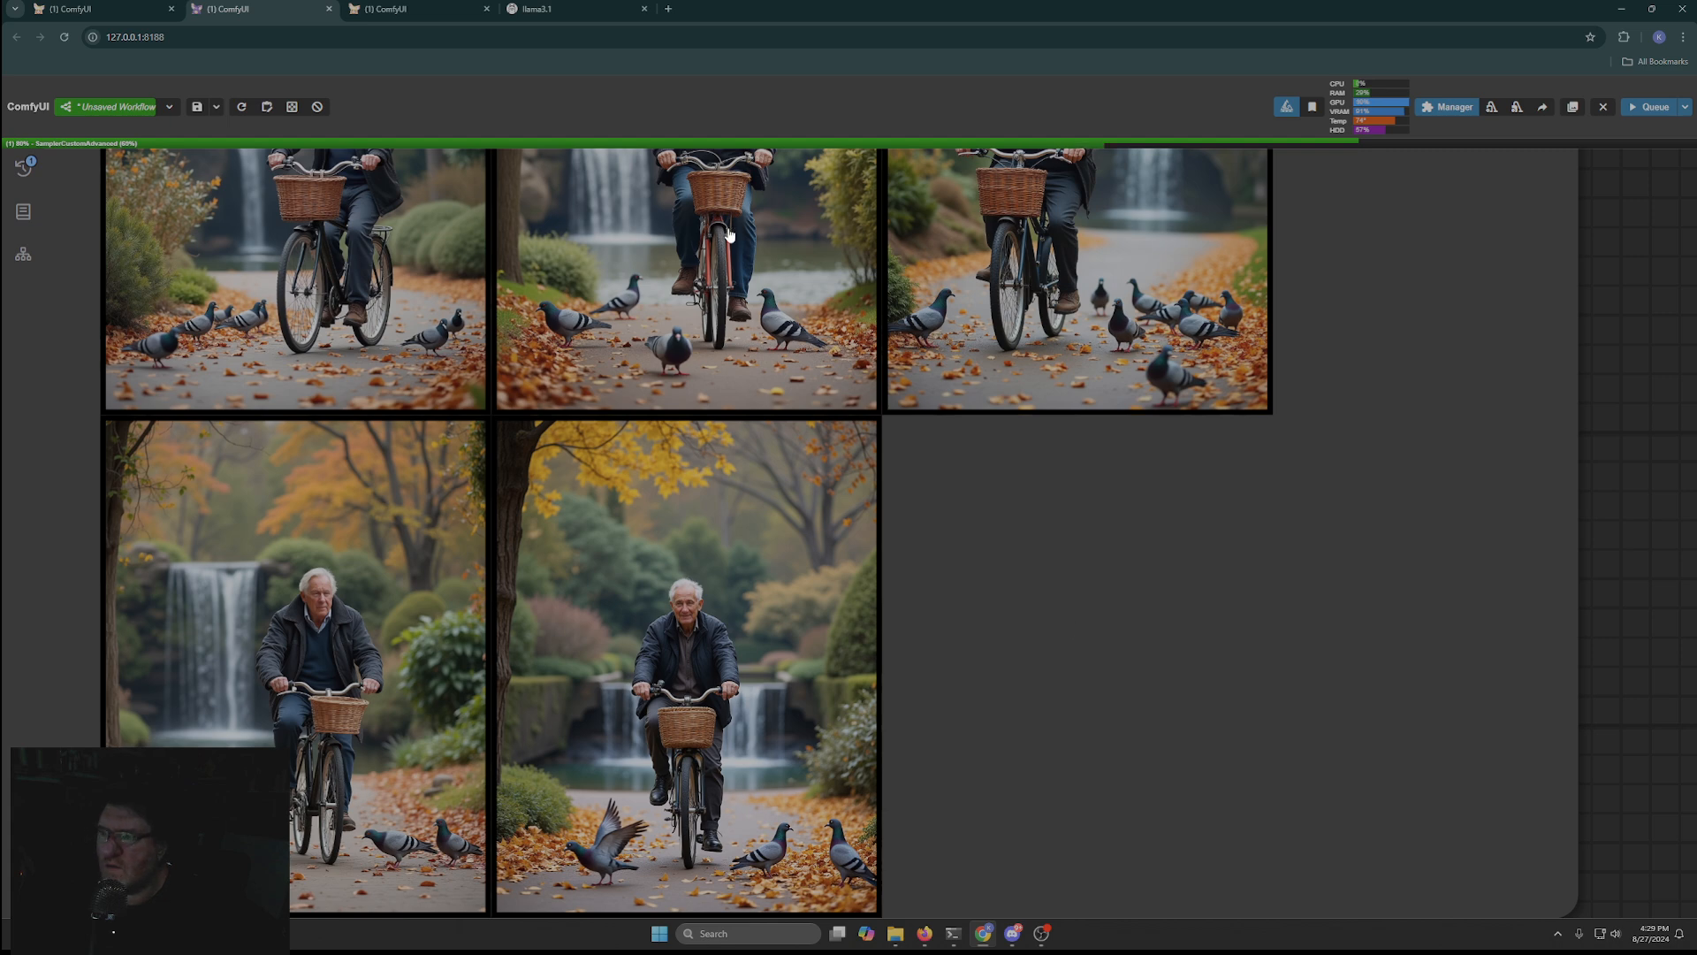
scroll(1060, 747, "down", 1)
scroll(1060, 747, "down", 1)
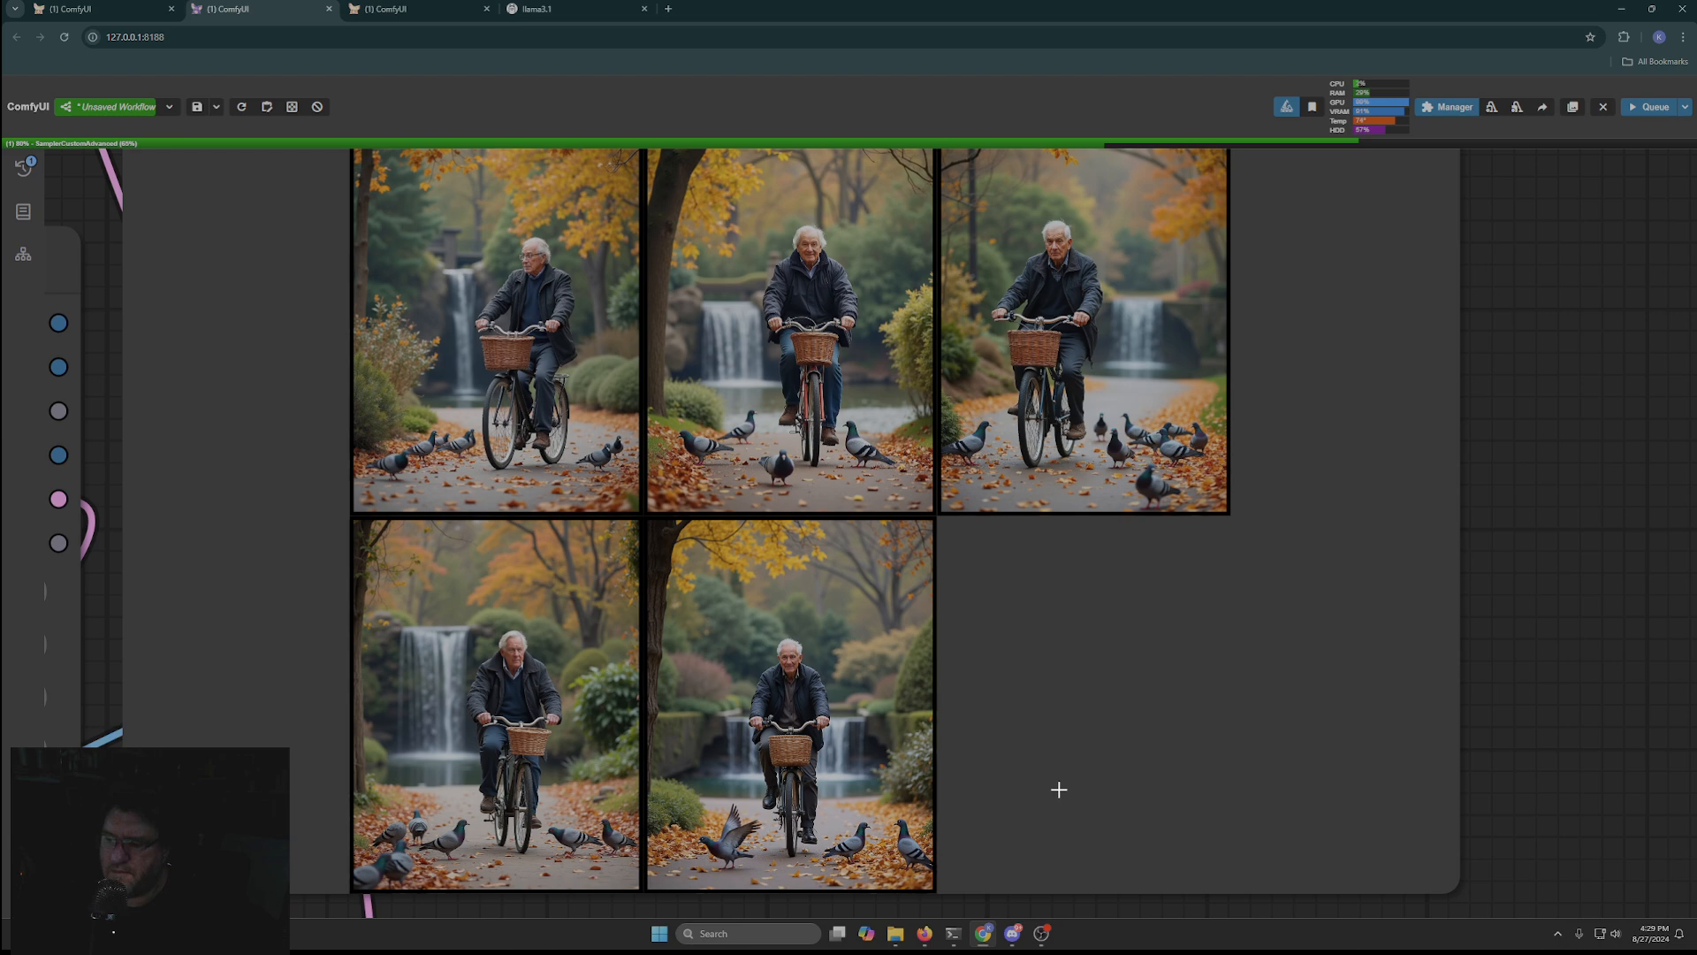
scroll(1061, 787, "down", 5)
left_click_drag(1491, 785, 1534, 578)
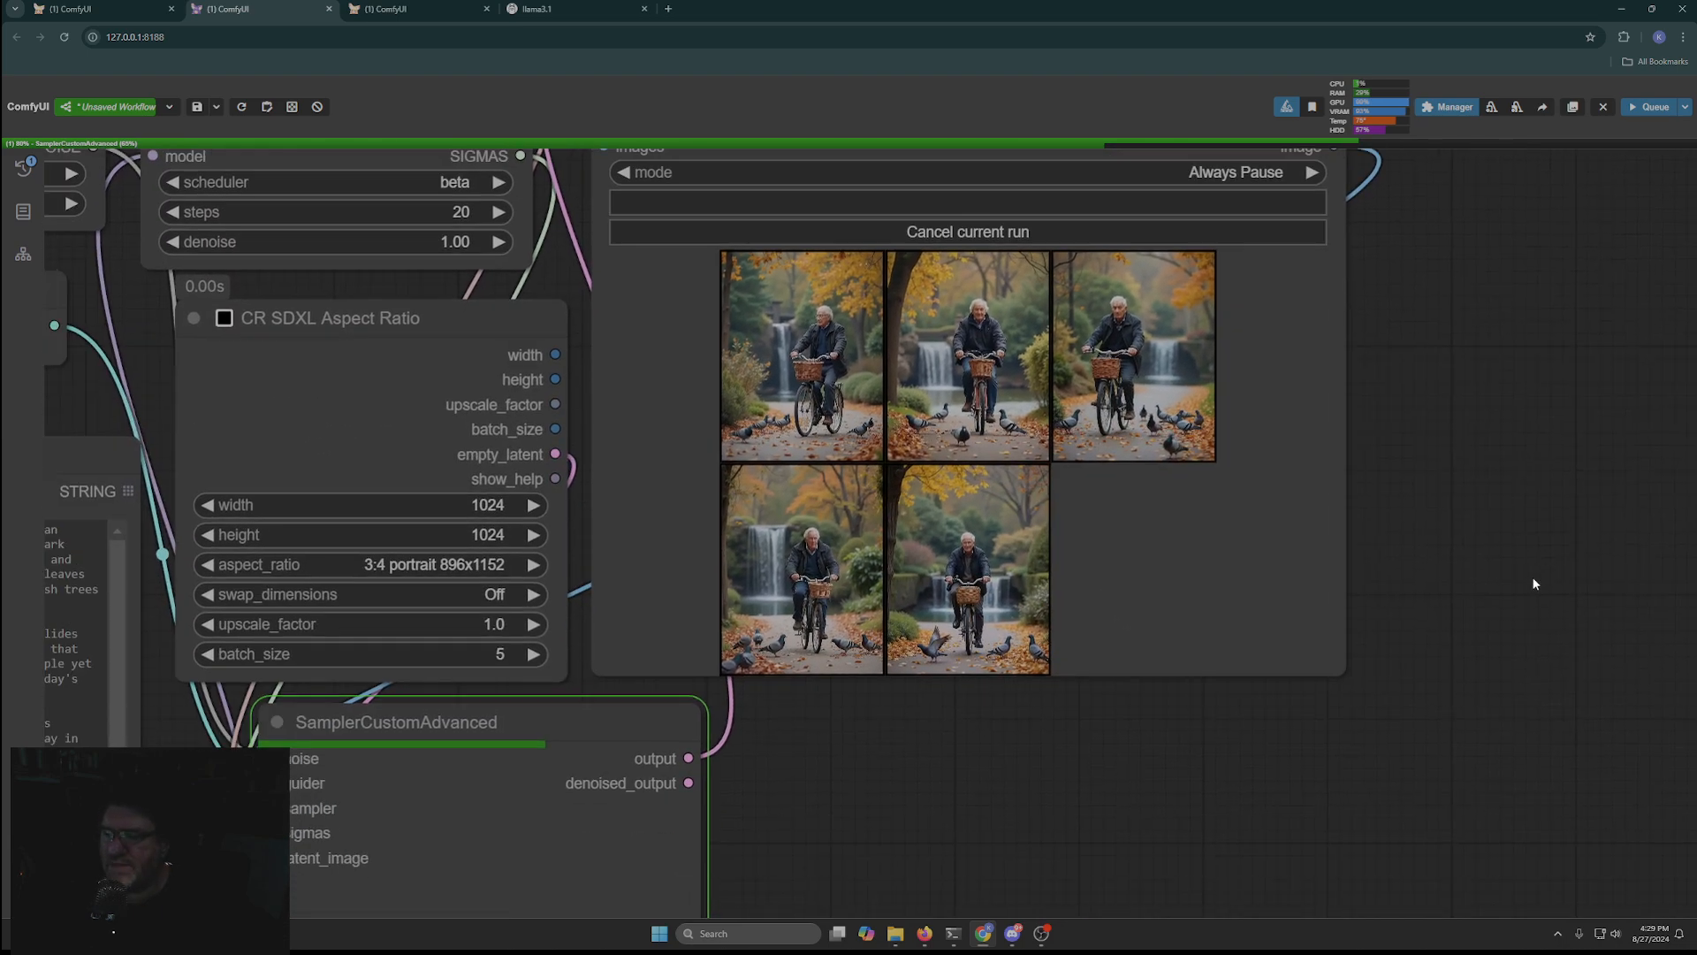
scroll(1026, 793, "down", 8)
left_click_drag(295, 746, 700, 699)
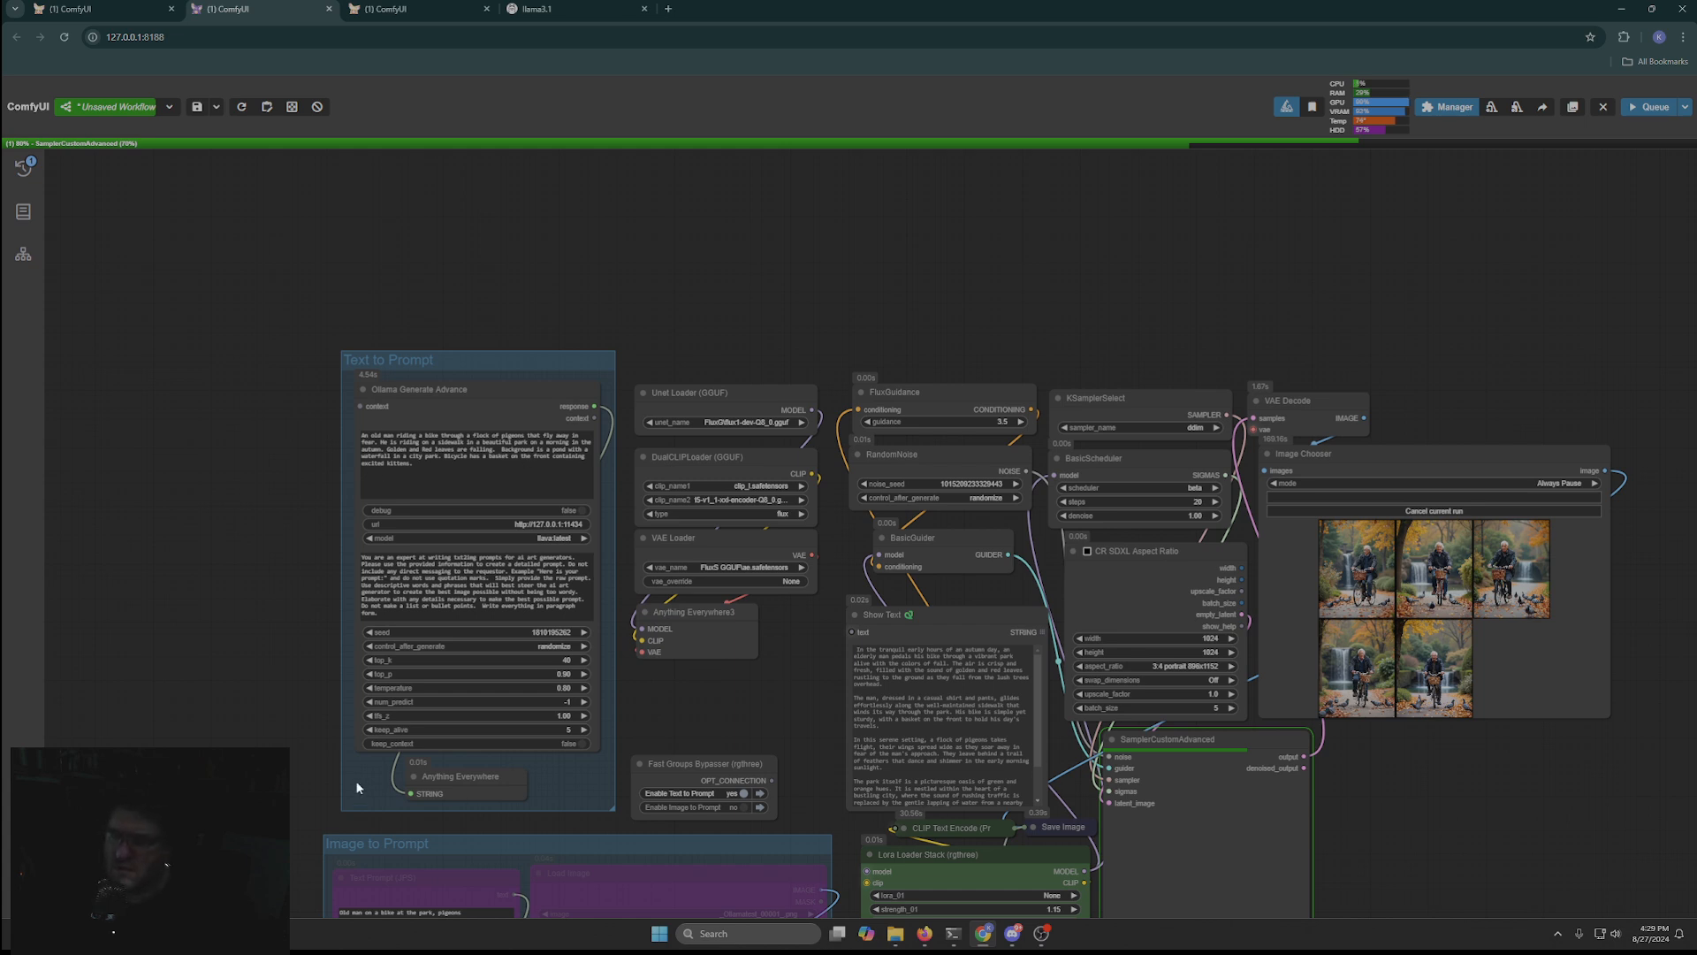
Step: Open ChatGPT in a new browser tab and continue without logging in
left_click(676, 14)
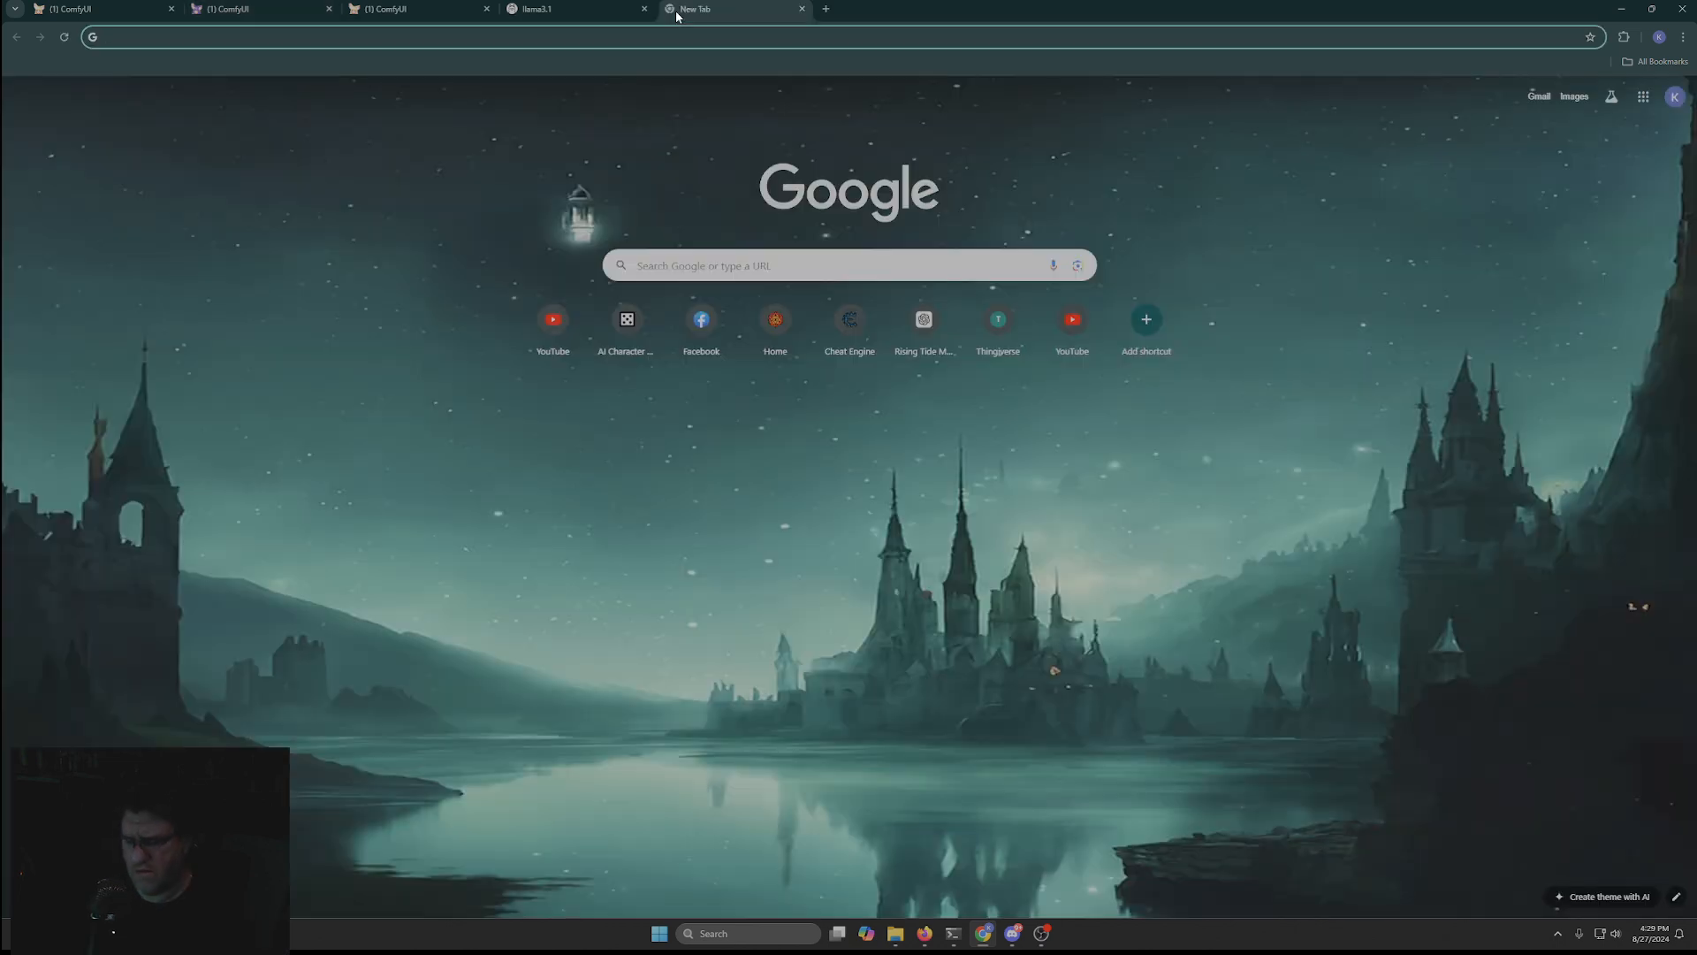
type("chat")
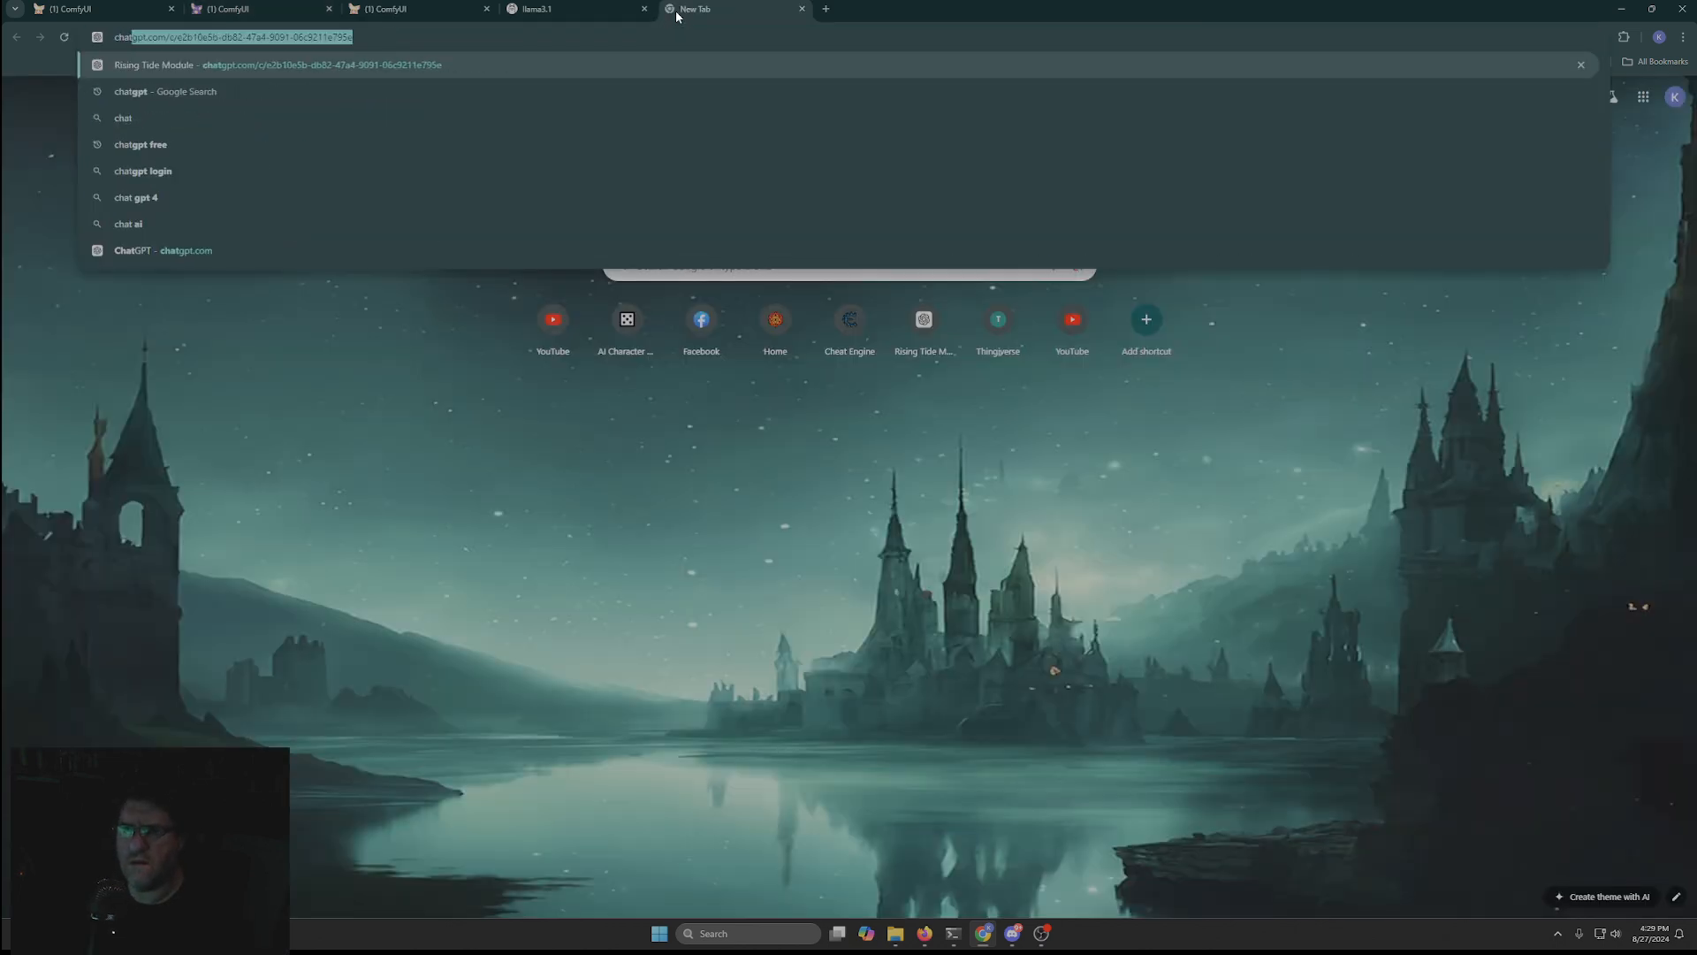
key("Return")
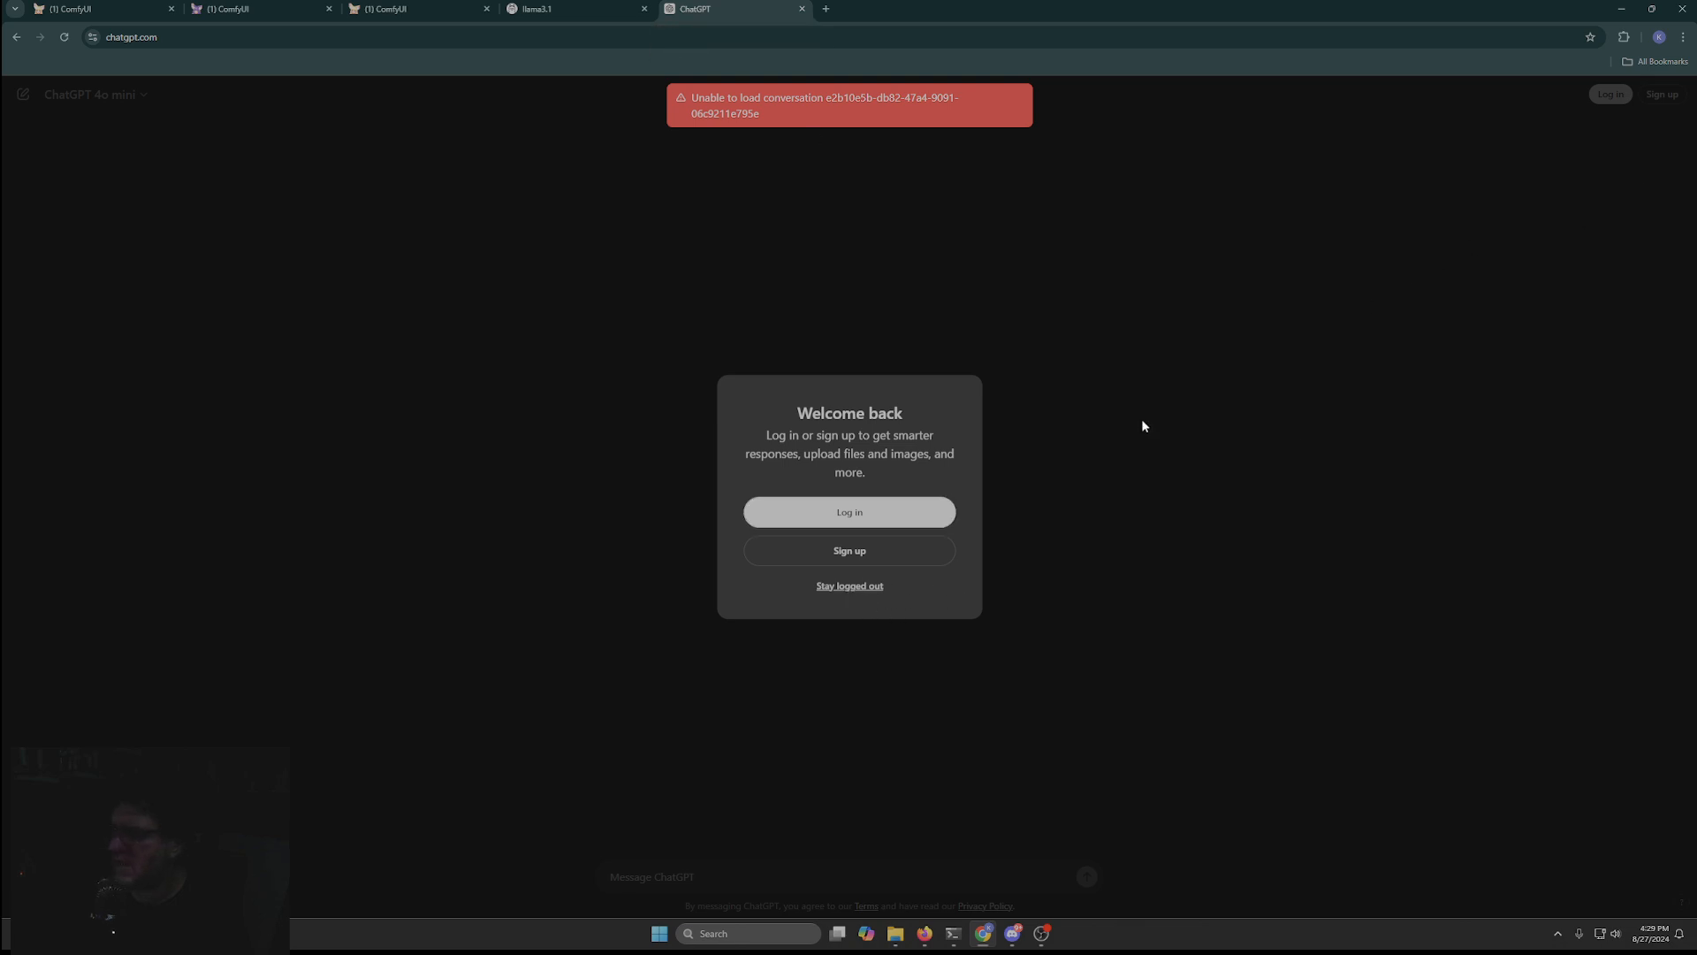
left_click(855, 587)
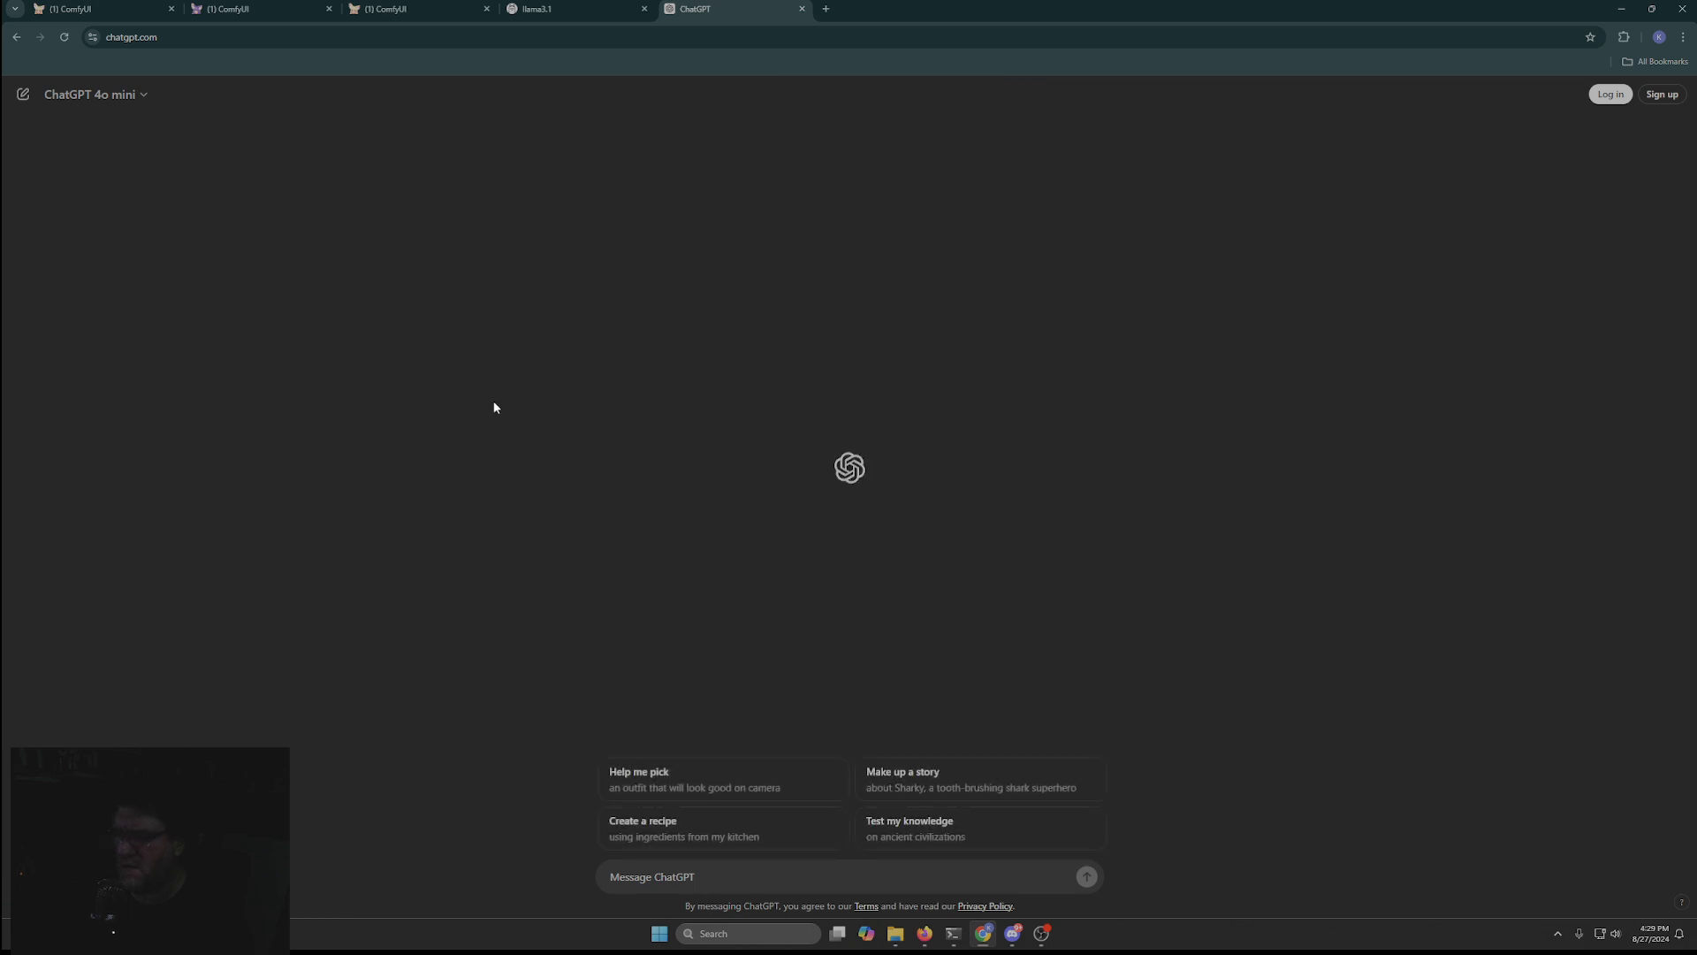
Step: Copy the bicycle and pigeon scene prompt from the Ollama Generate Advance node in ComfyUI and return to ChatGPT
key("ctrl+2")
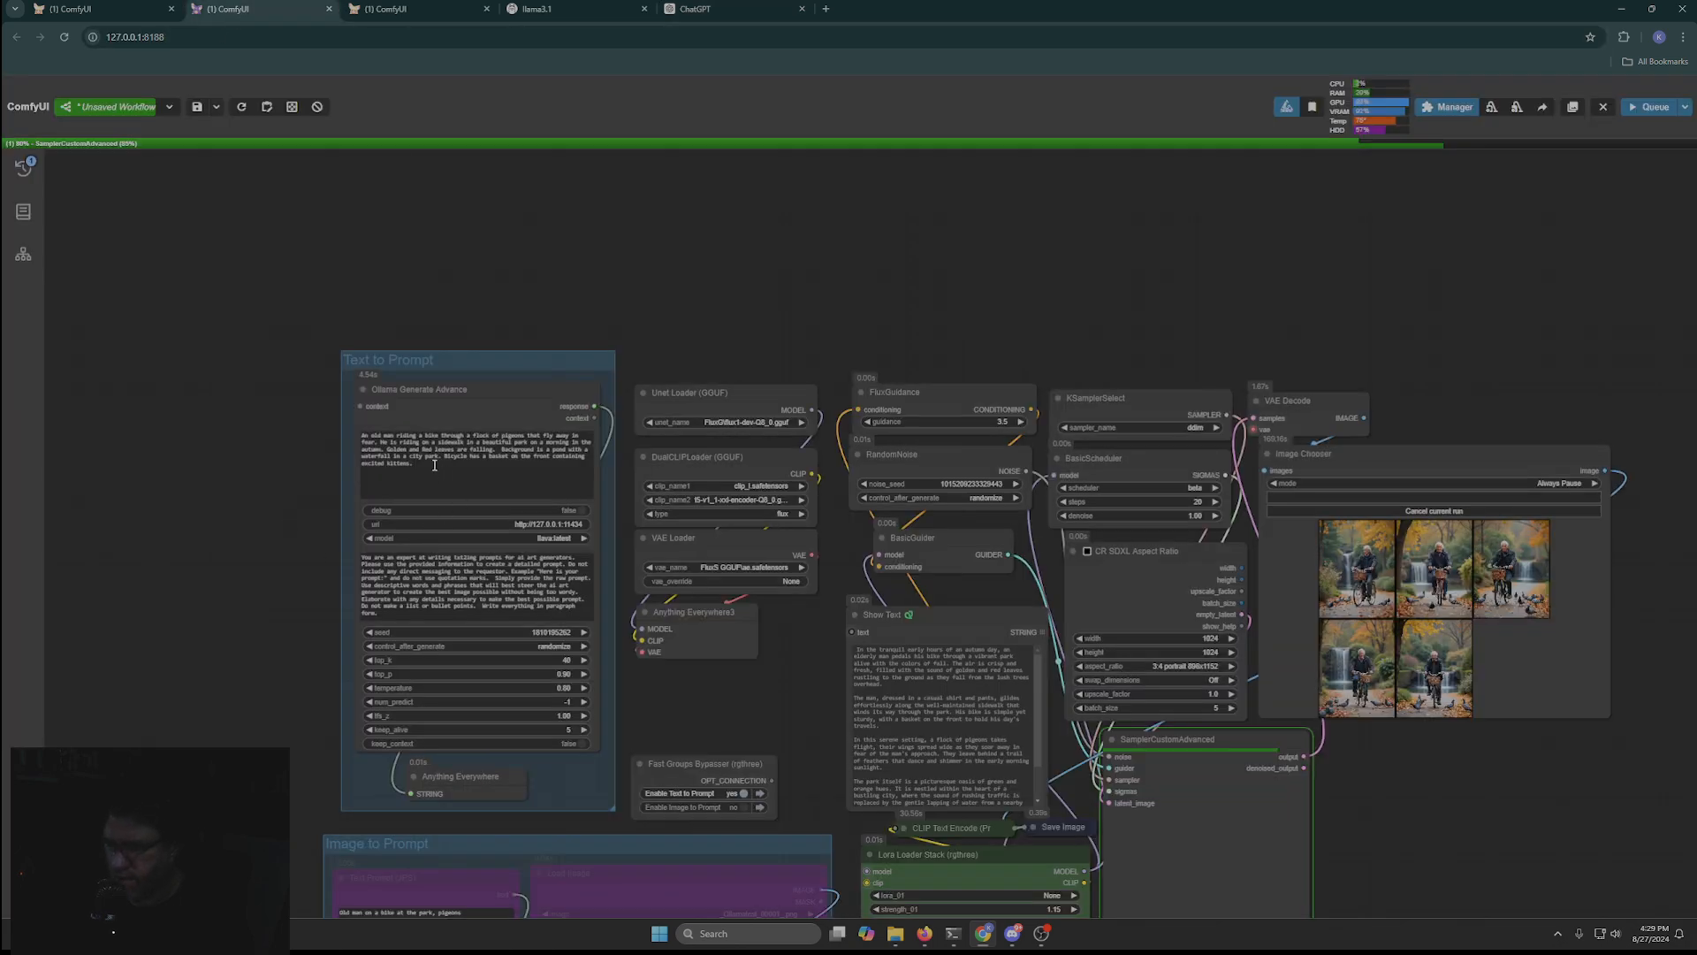
left_click_drag(434, 465, 348, 444)
key("ctrl+c")
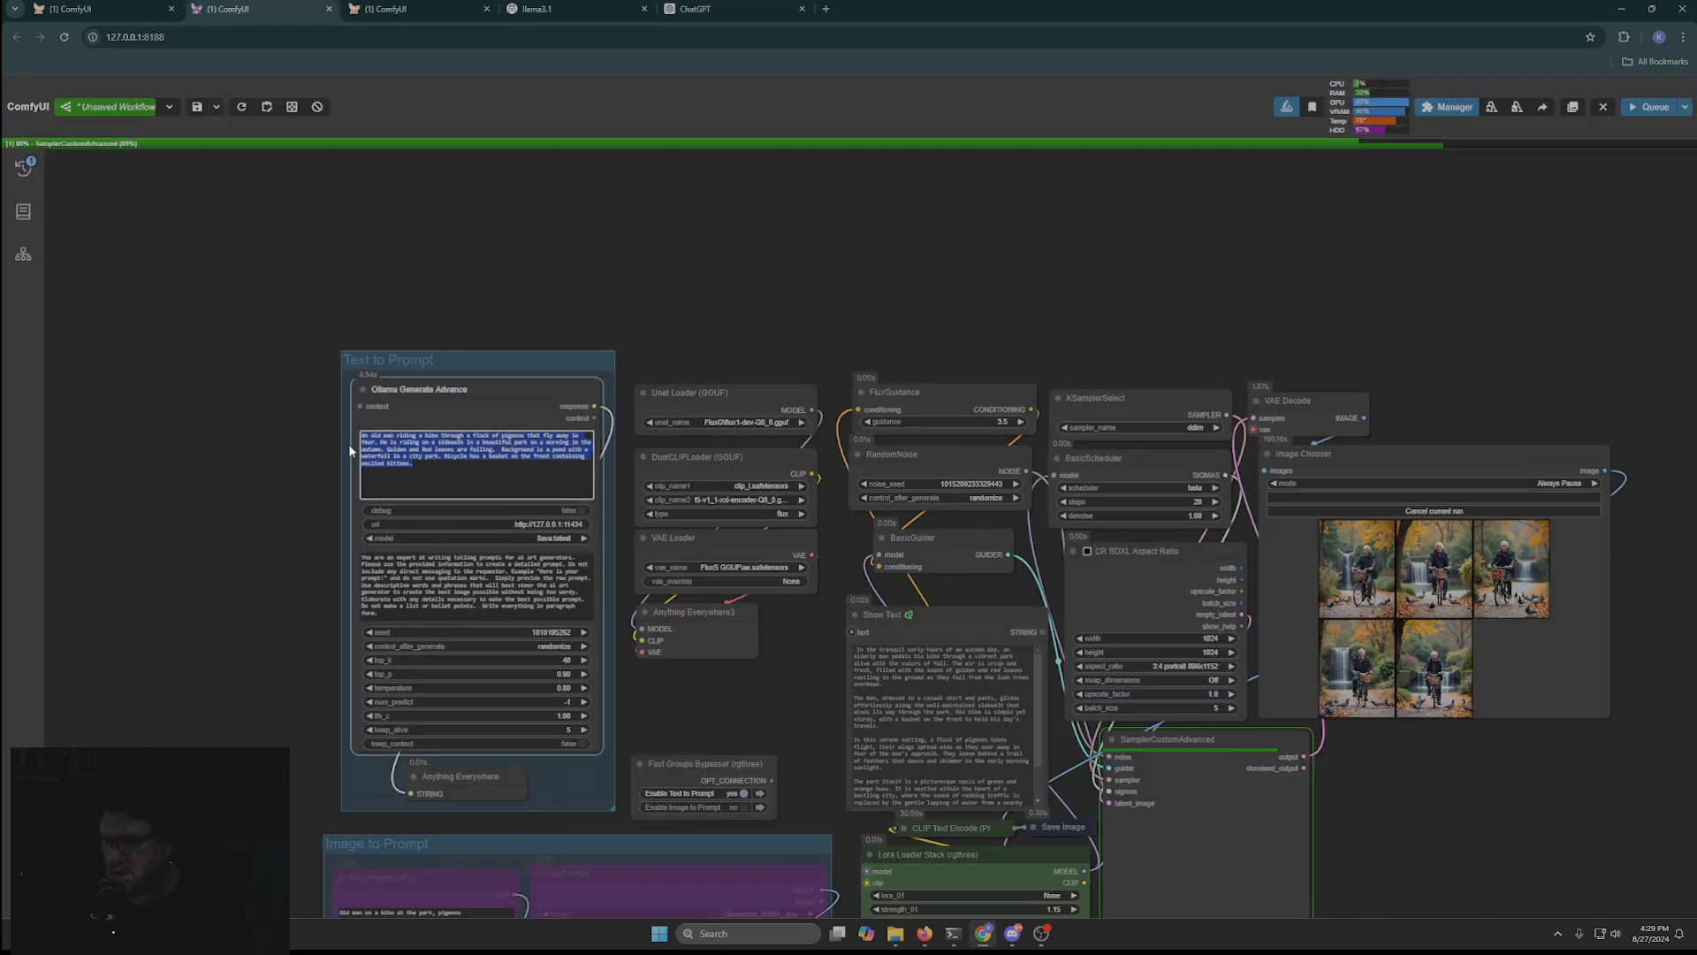
left_click(686, 9)
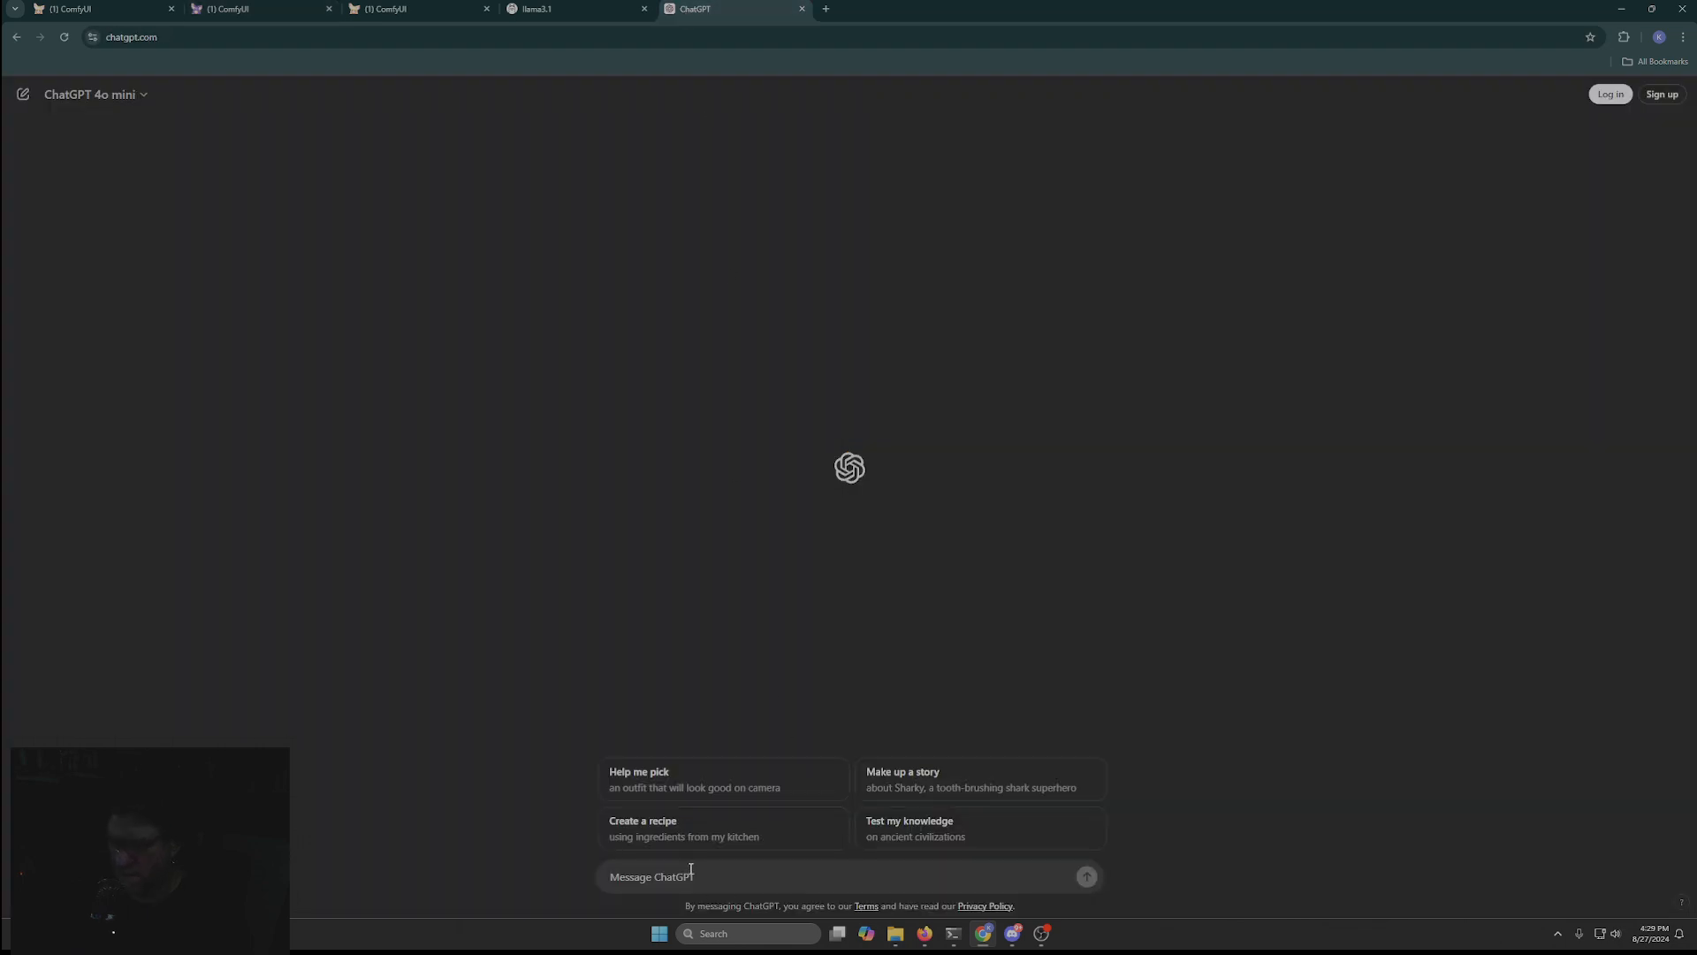
Step: Send ChatGPT "Please revise the following txt2img prompt. embellish it and provide more details to create an amazing txt2img prompt." followed by the copied scene prompt
type("Please revise the following tx")
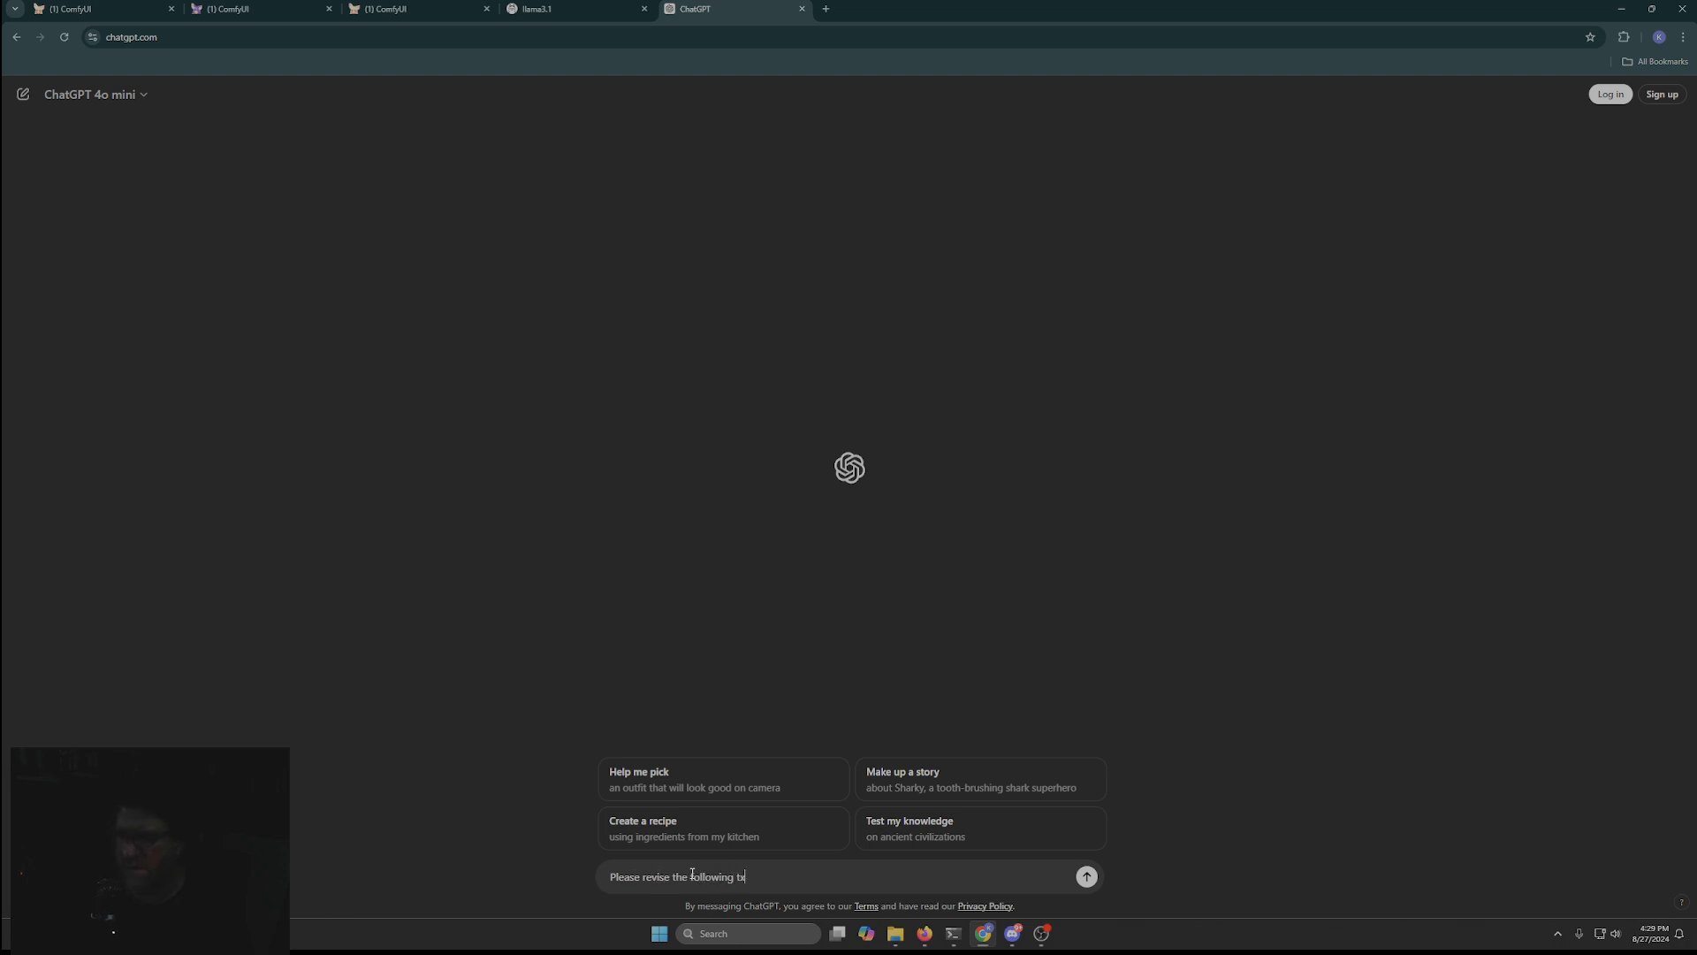
type("t2img prompt. embellish it and ")
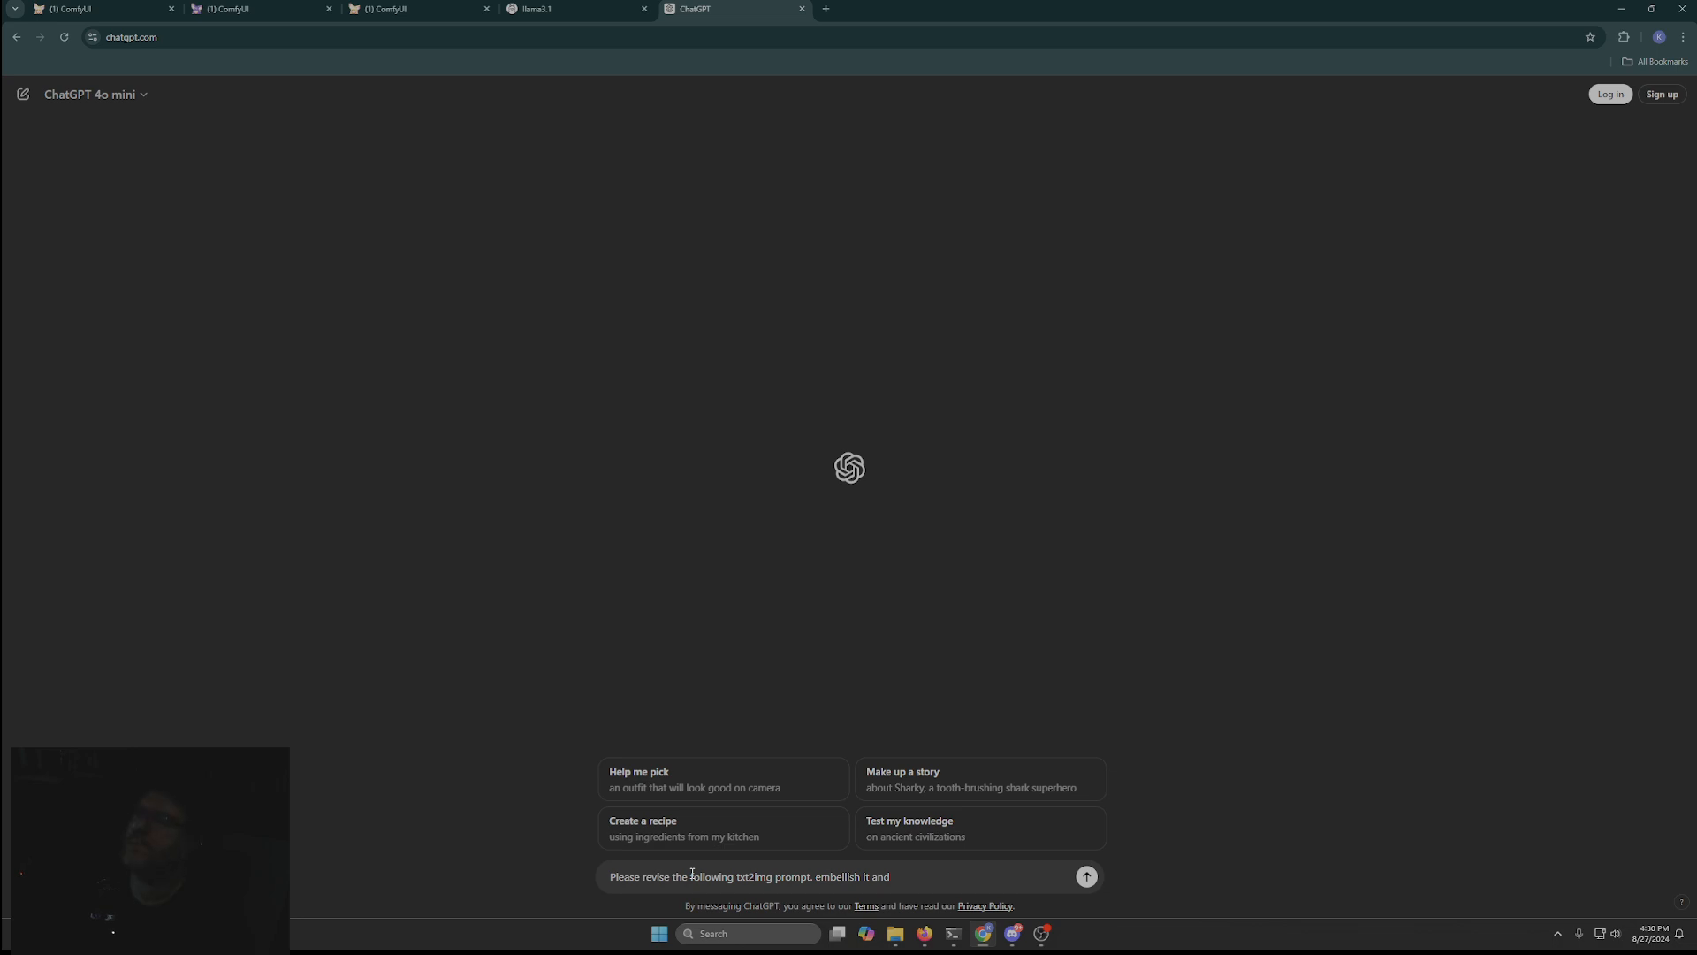
type("provide more details to")
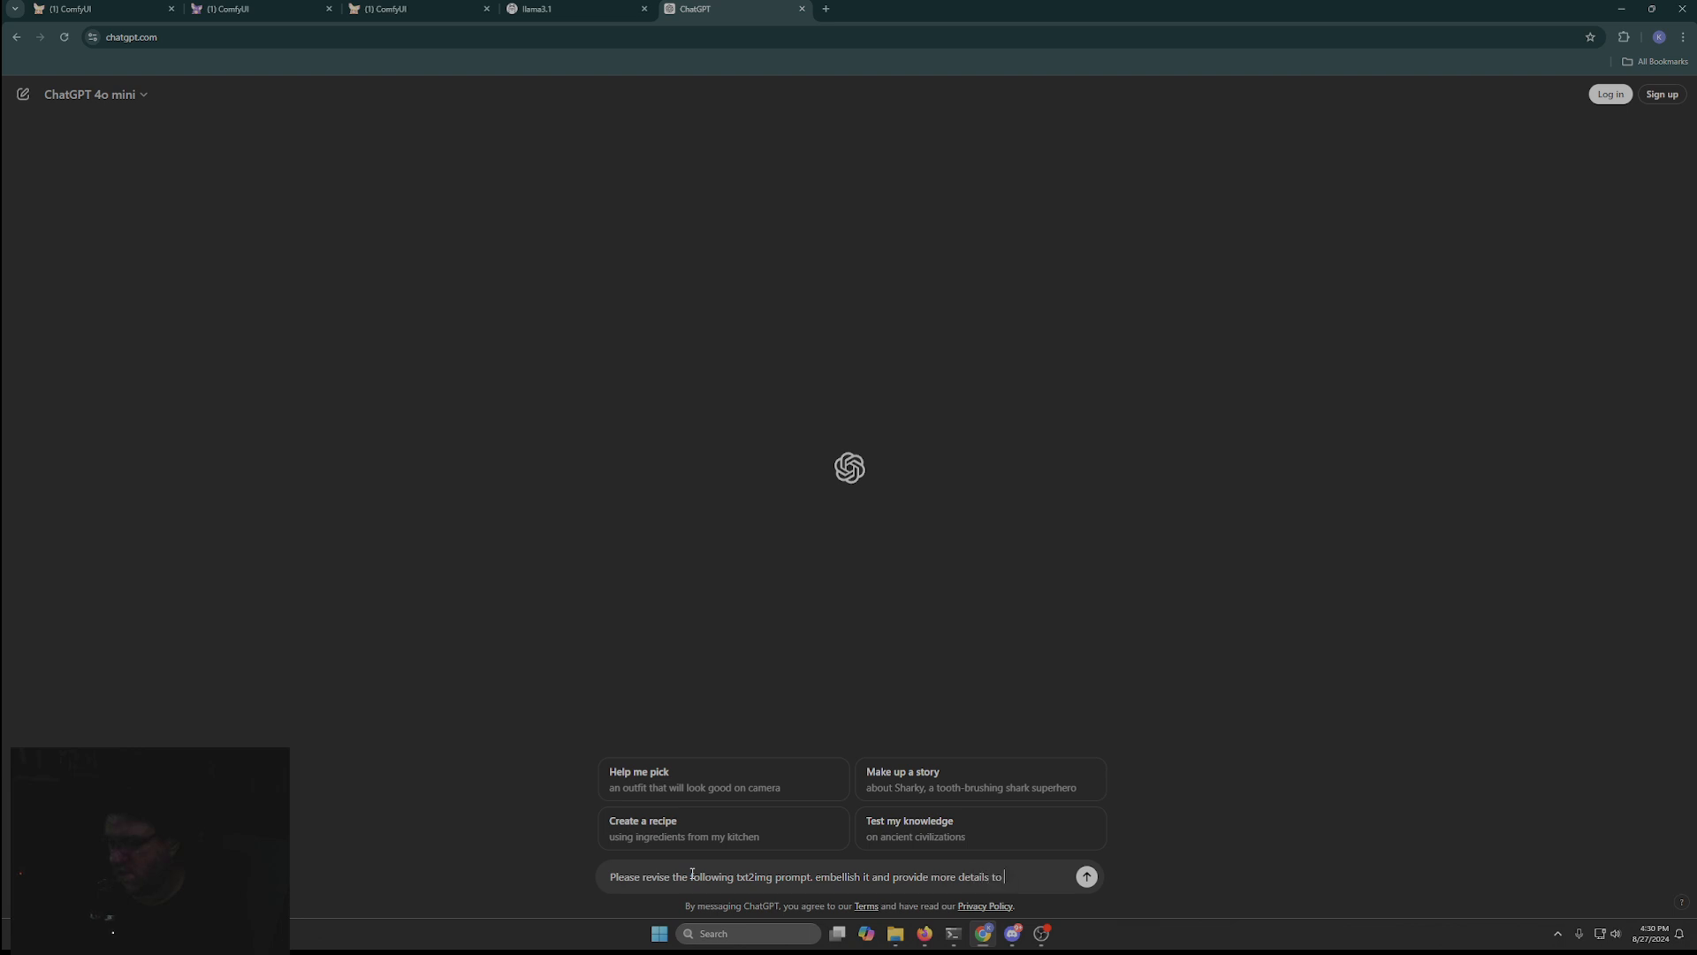
type(" create an amazing txt")
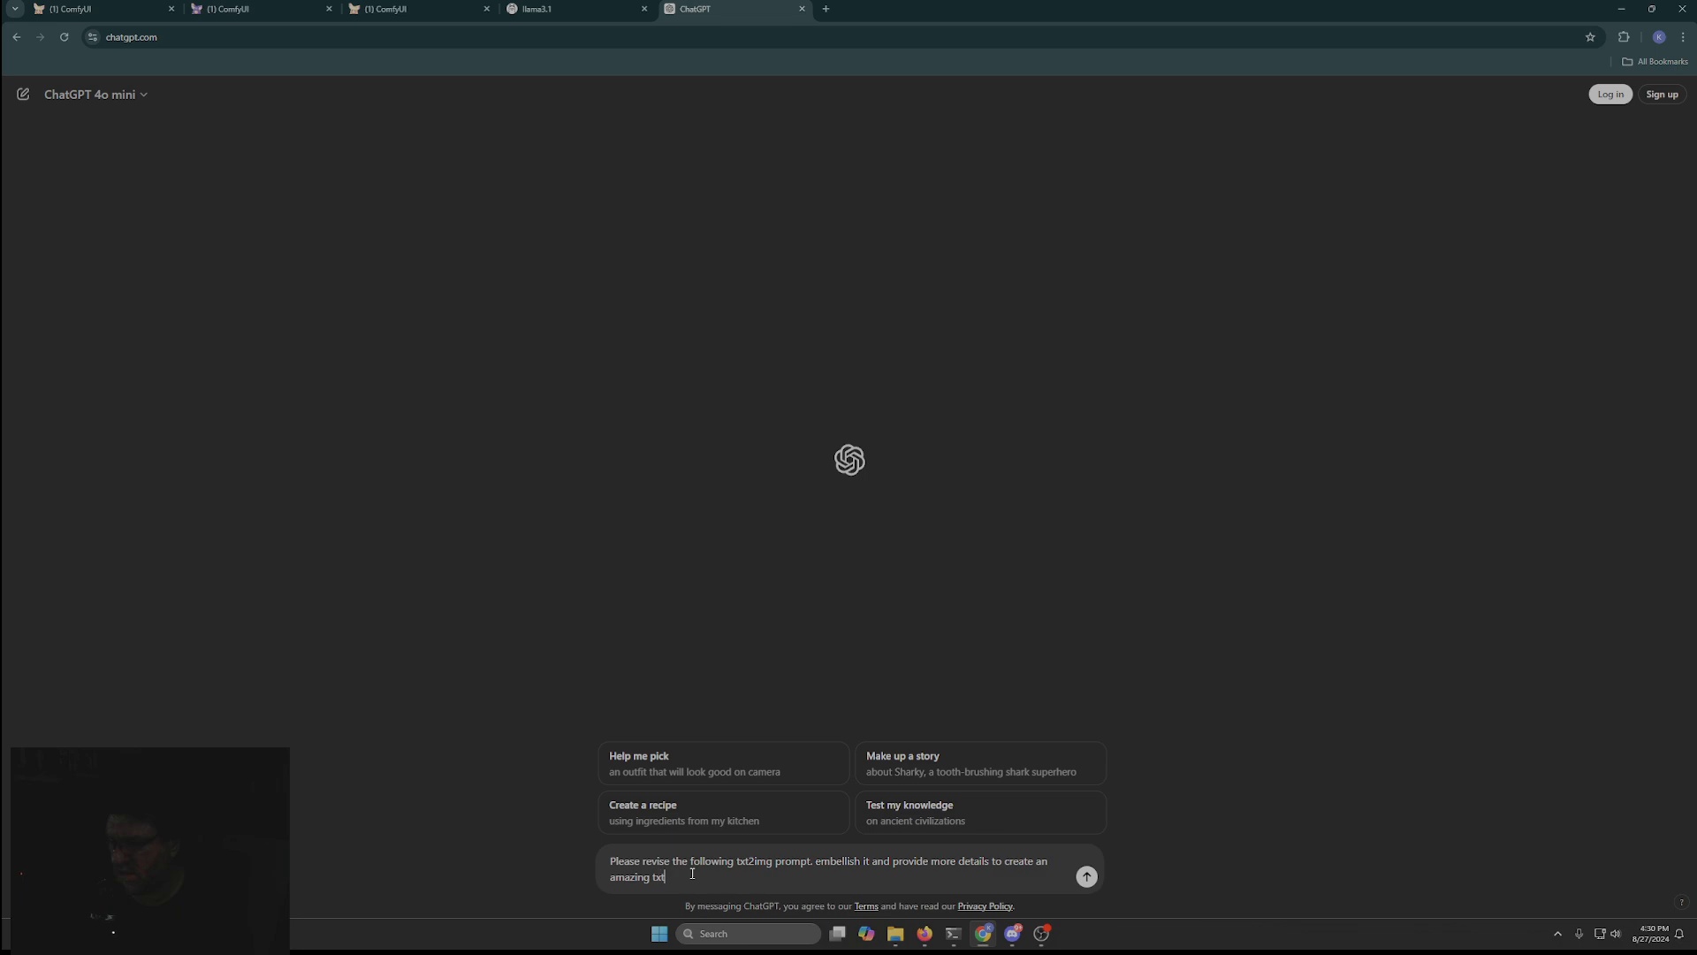
type("2img prompt.")
key("shift+Return")
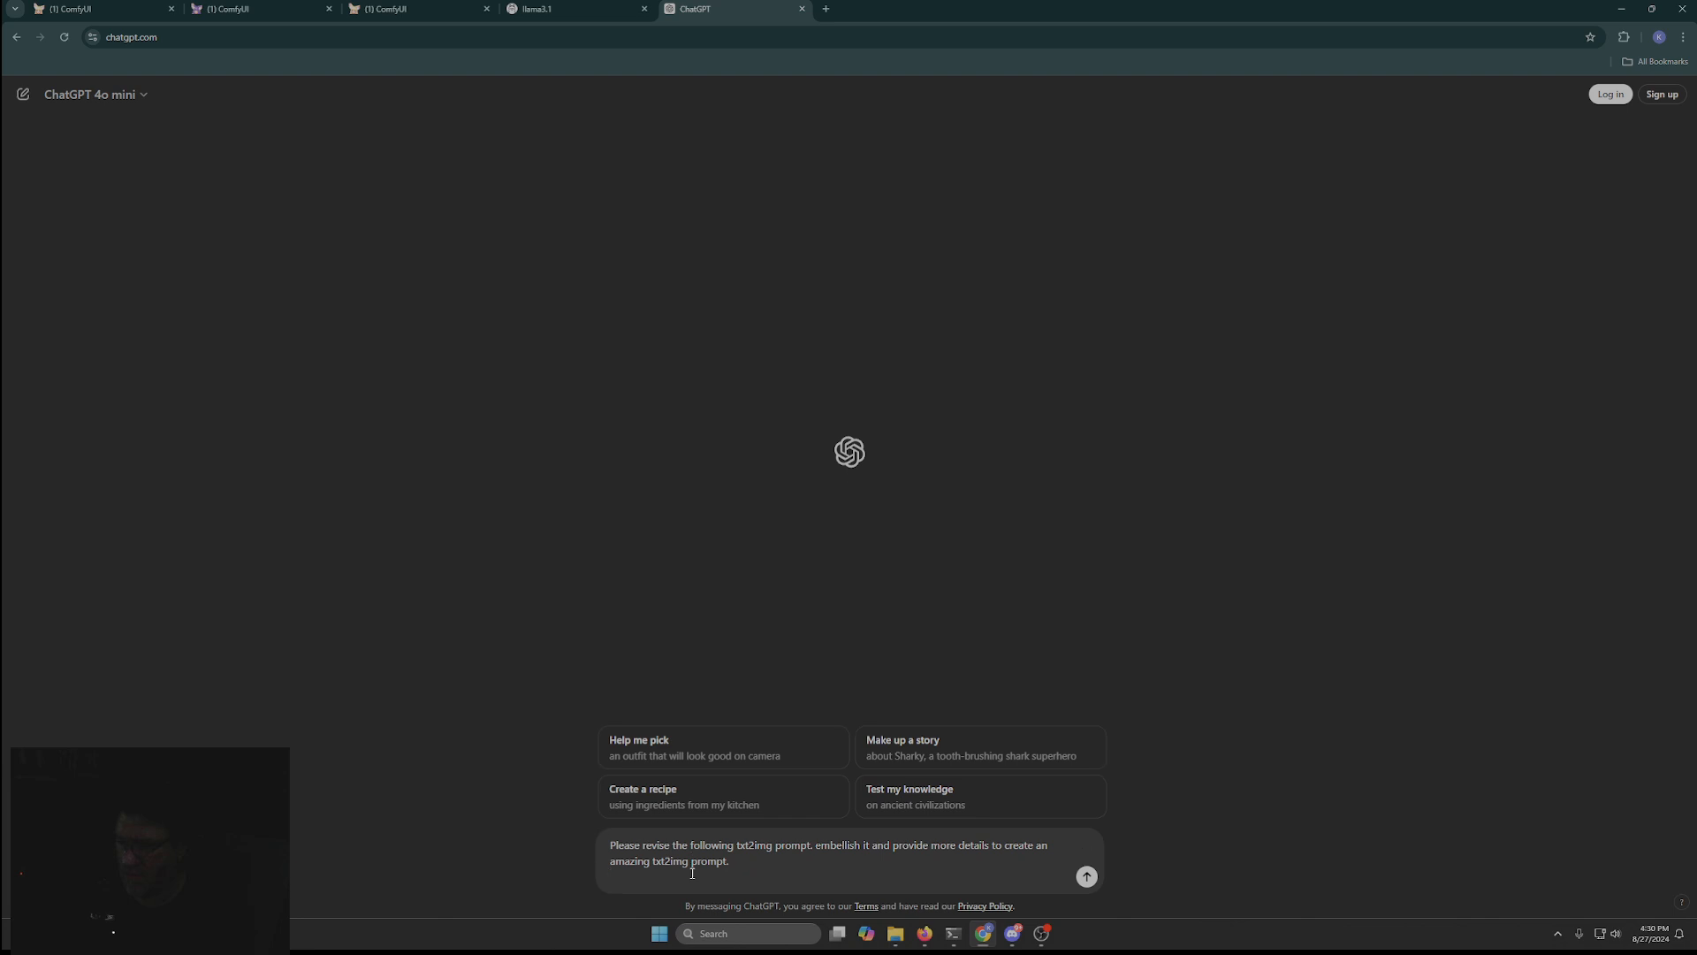
key("shift+Return")
key("ctrl+v")
key("Return")
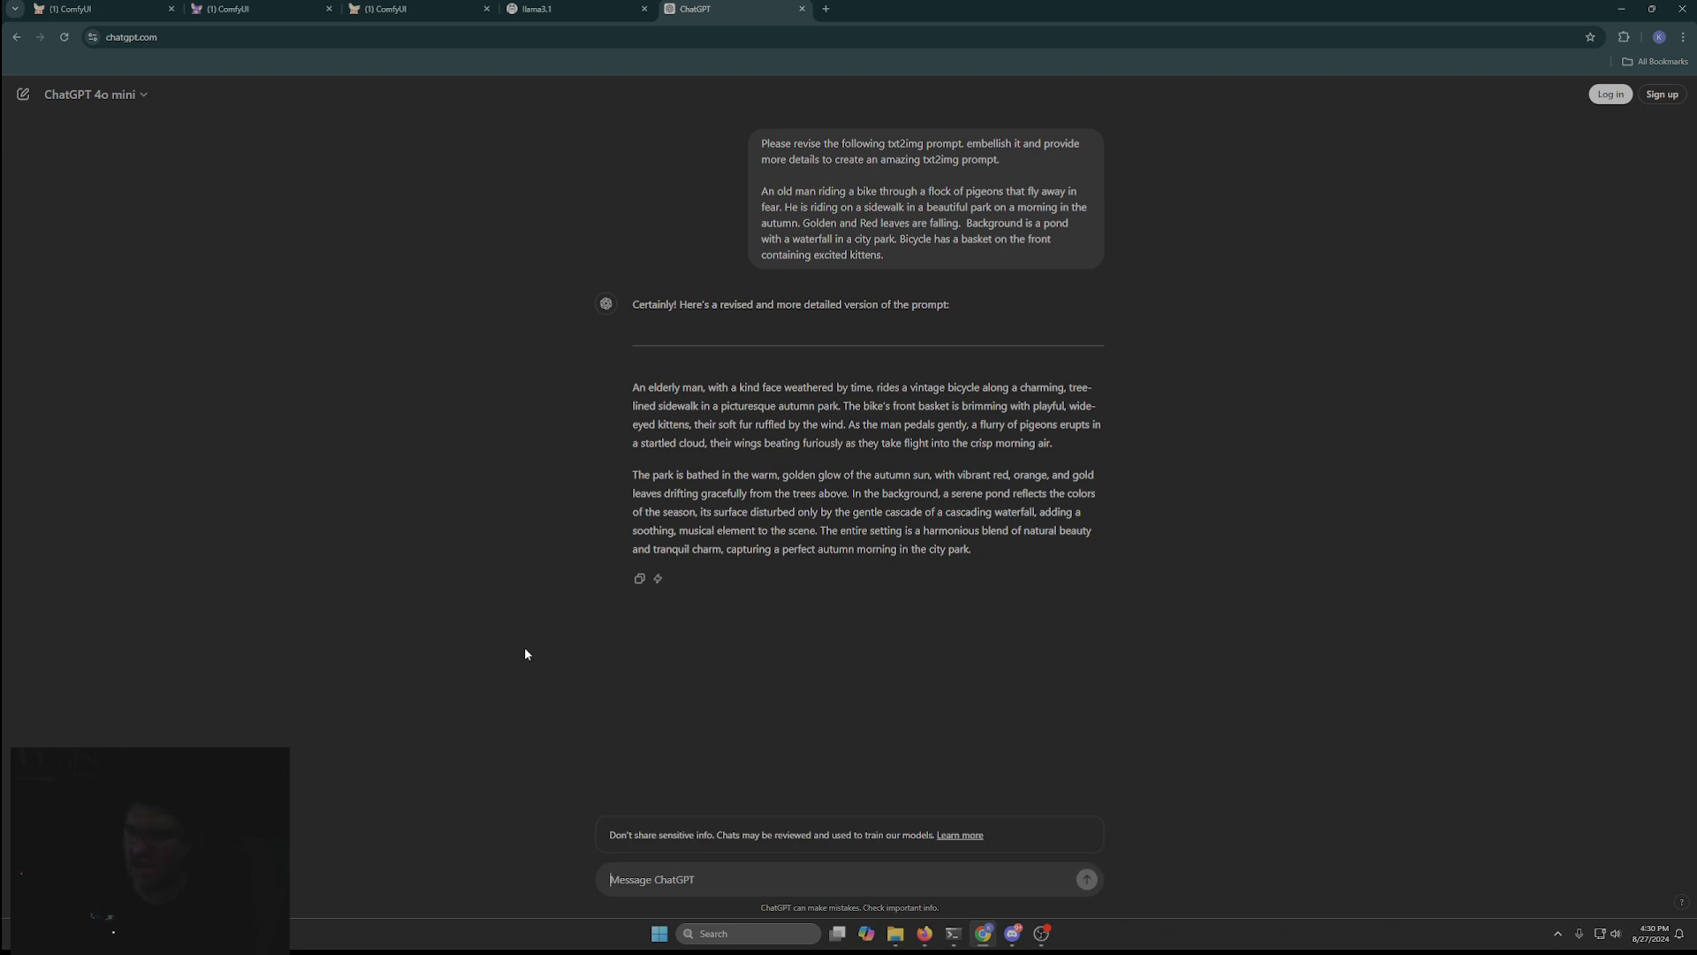
Step: Copy only the two paragraphs of ChatGPT's revised prompt, without the introductory line, and switch to the Flux workflow in ComfyUI
left_click_drag(977, 552, 640, 399)
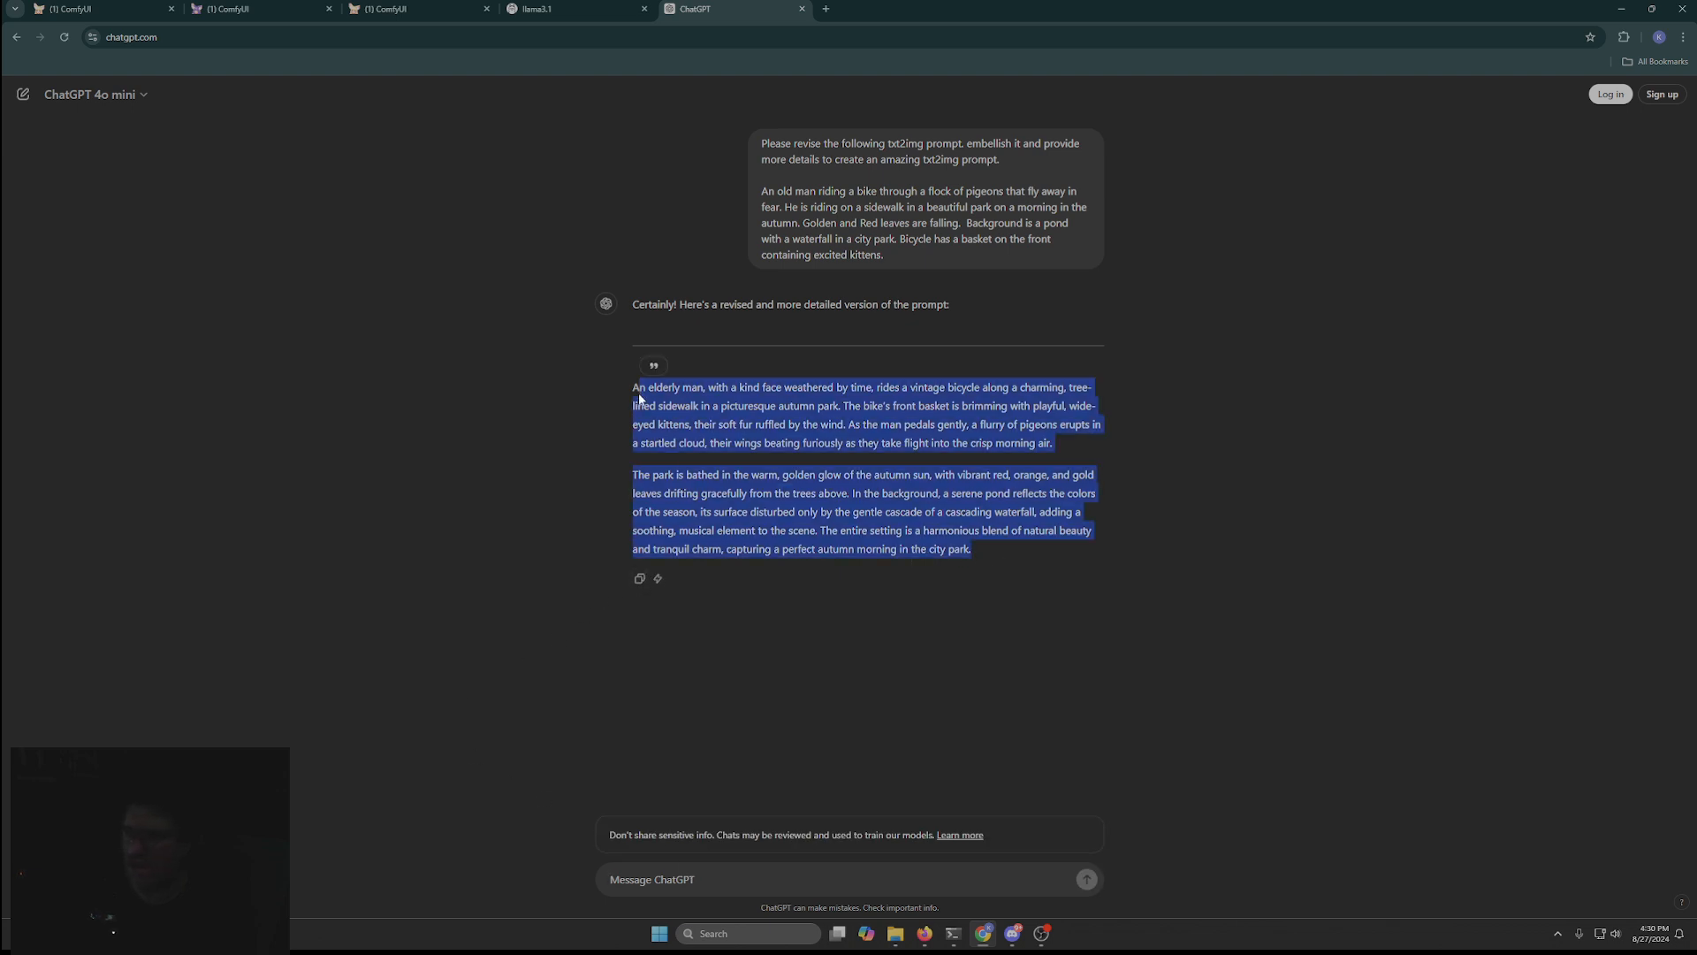
left_click_drag(993, 560, 633, 305)
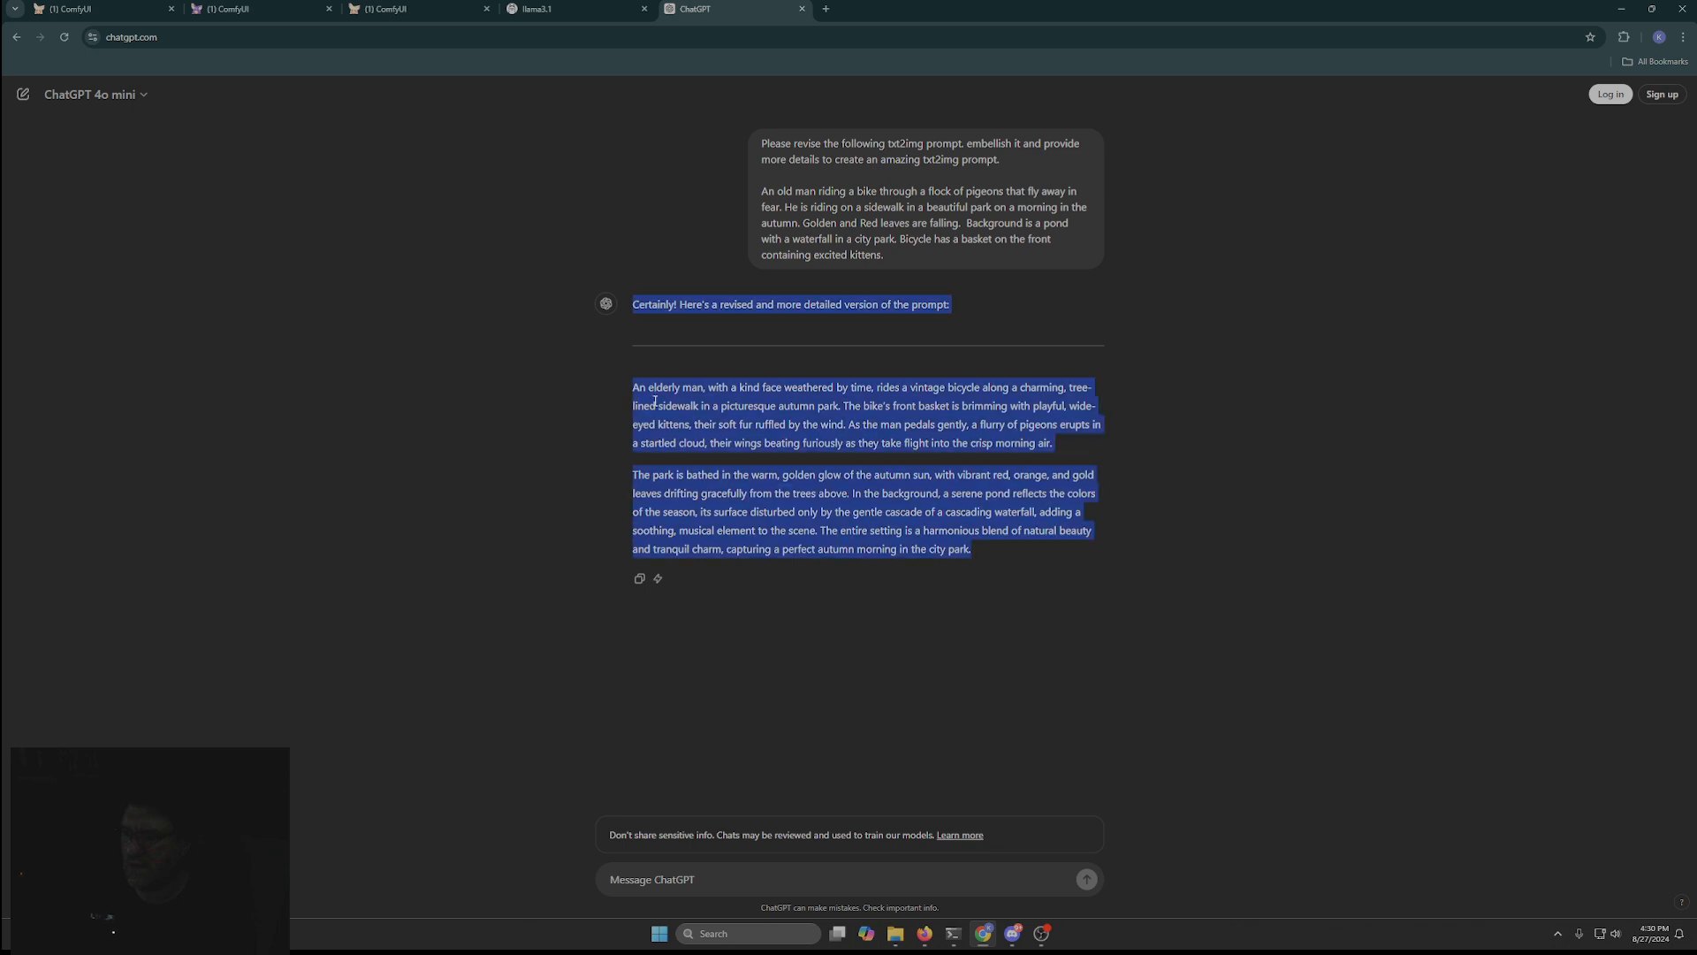
left_click(956, 542)
left_click_drag(973, 549, 634, 390)
right_click(642, 389)
left_click(664, 400)
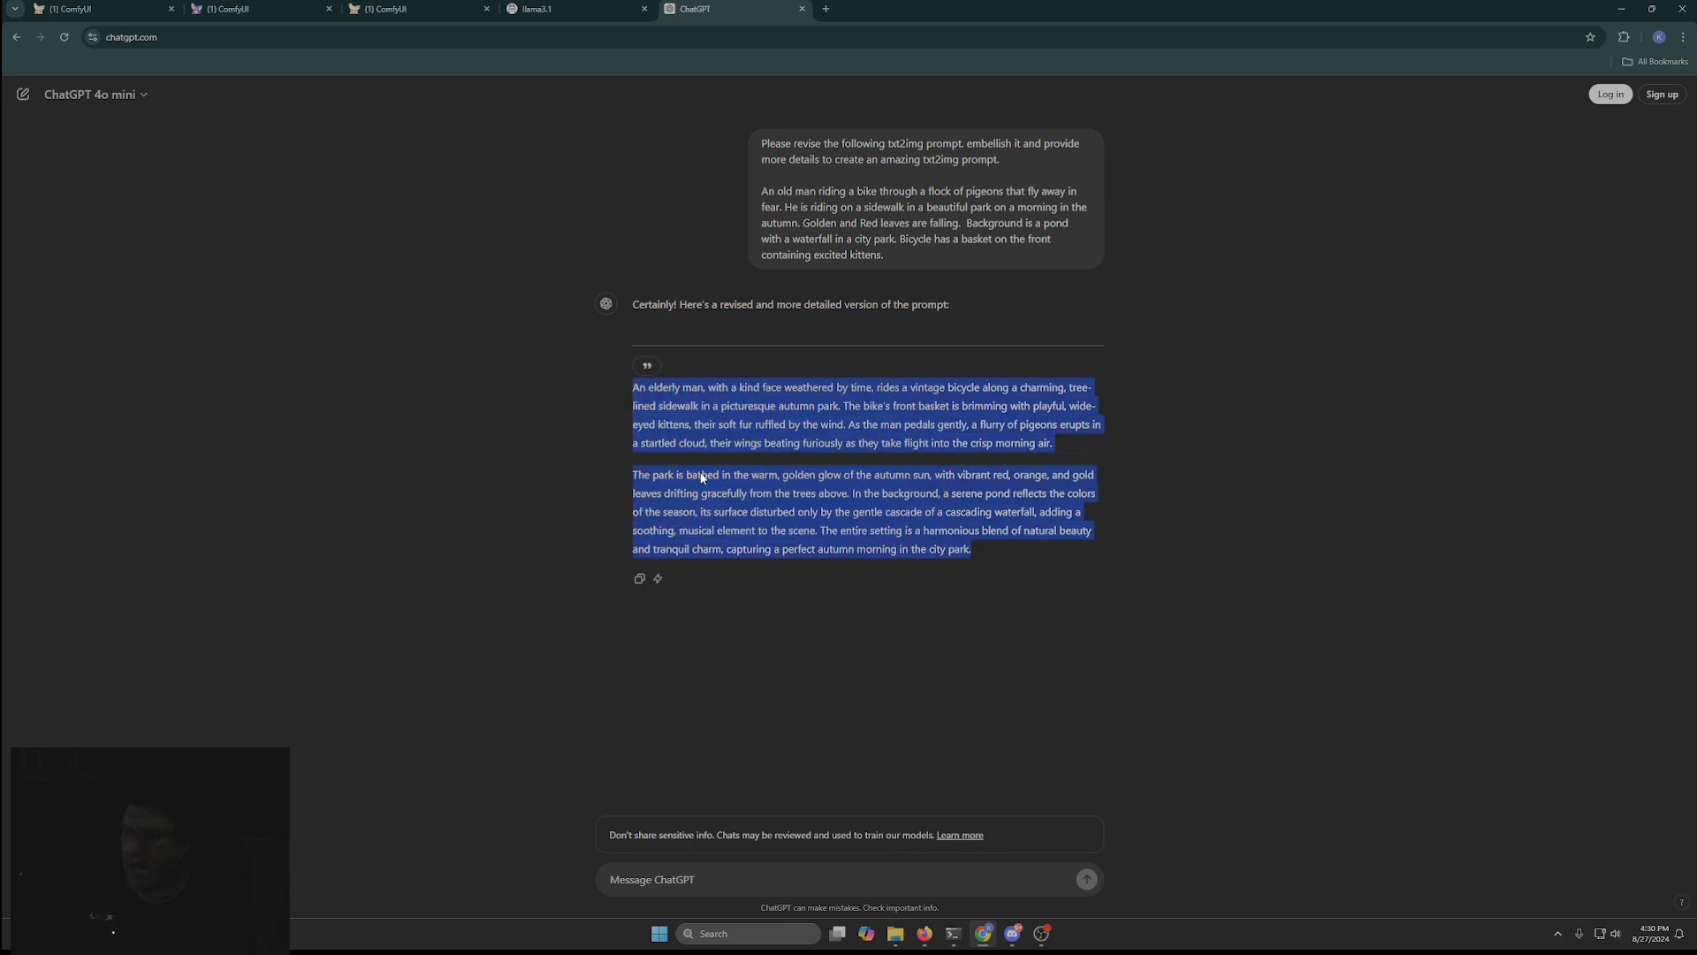
left_click(391, 13)
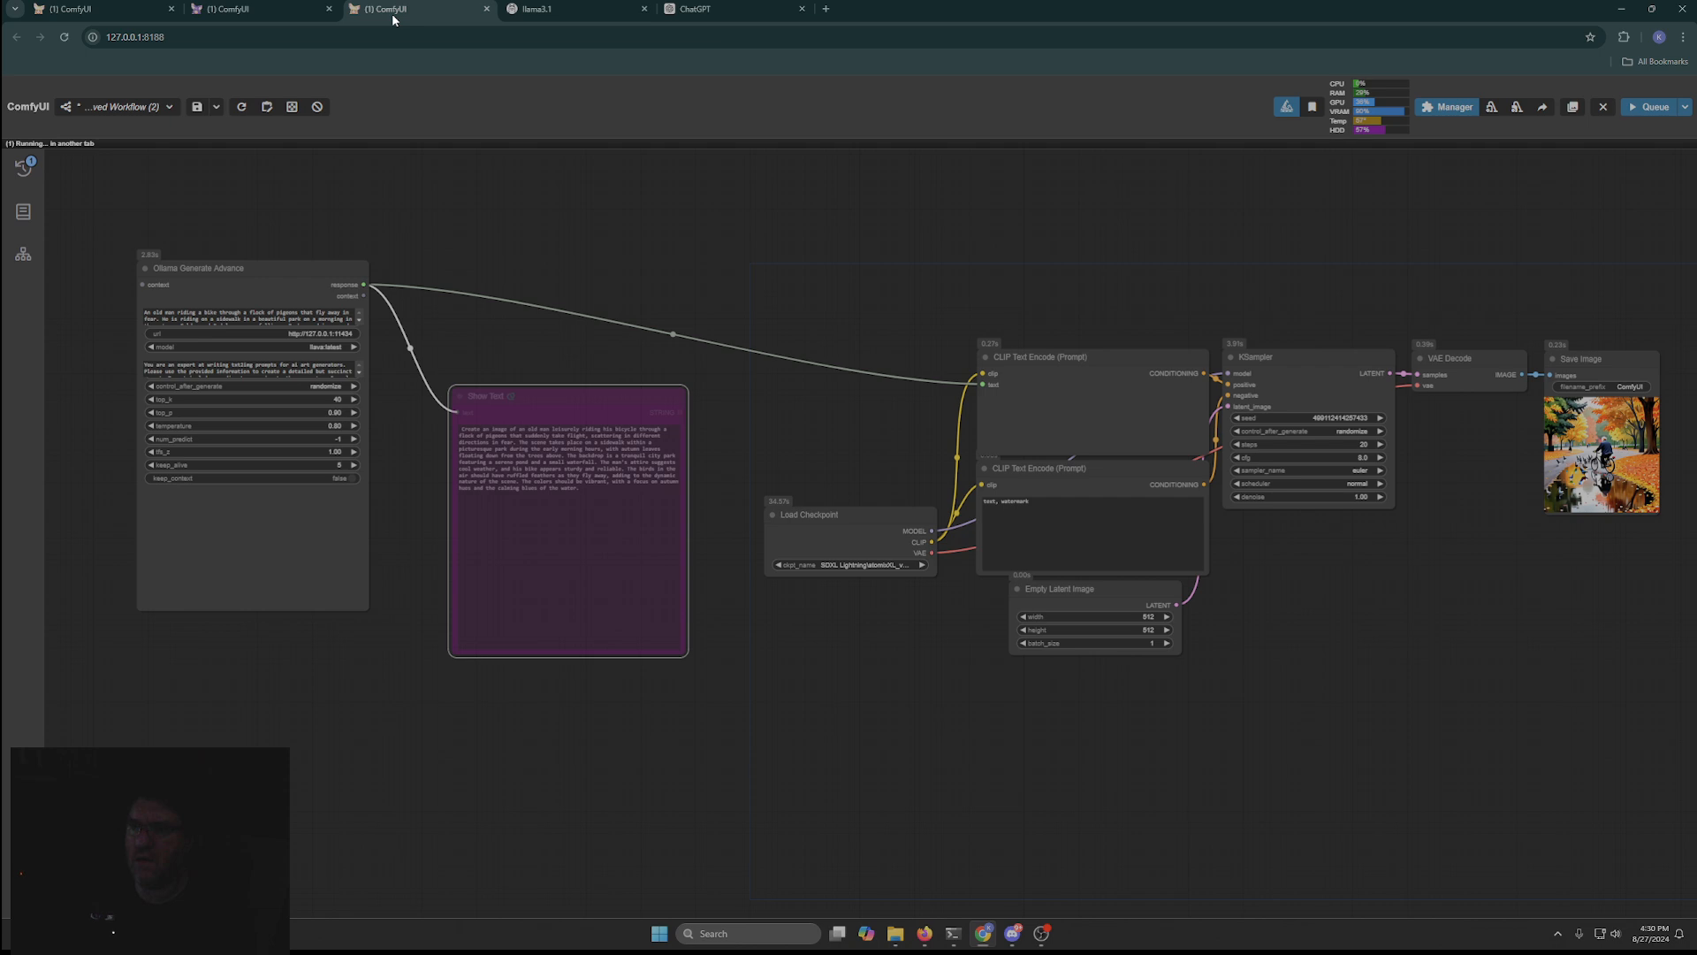
left_click(261, 10)
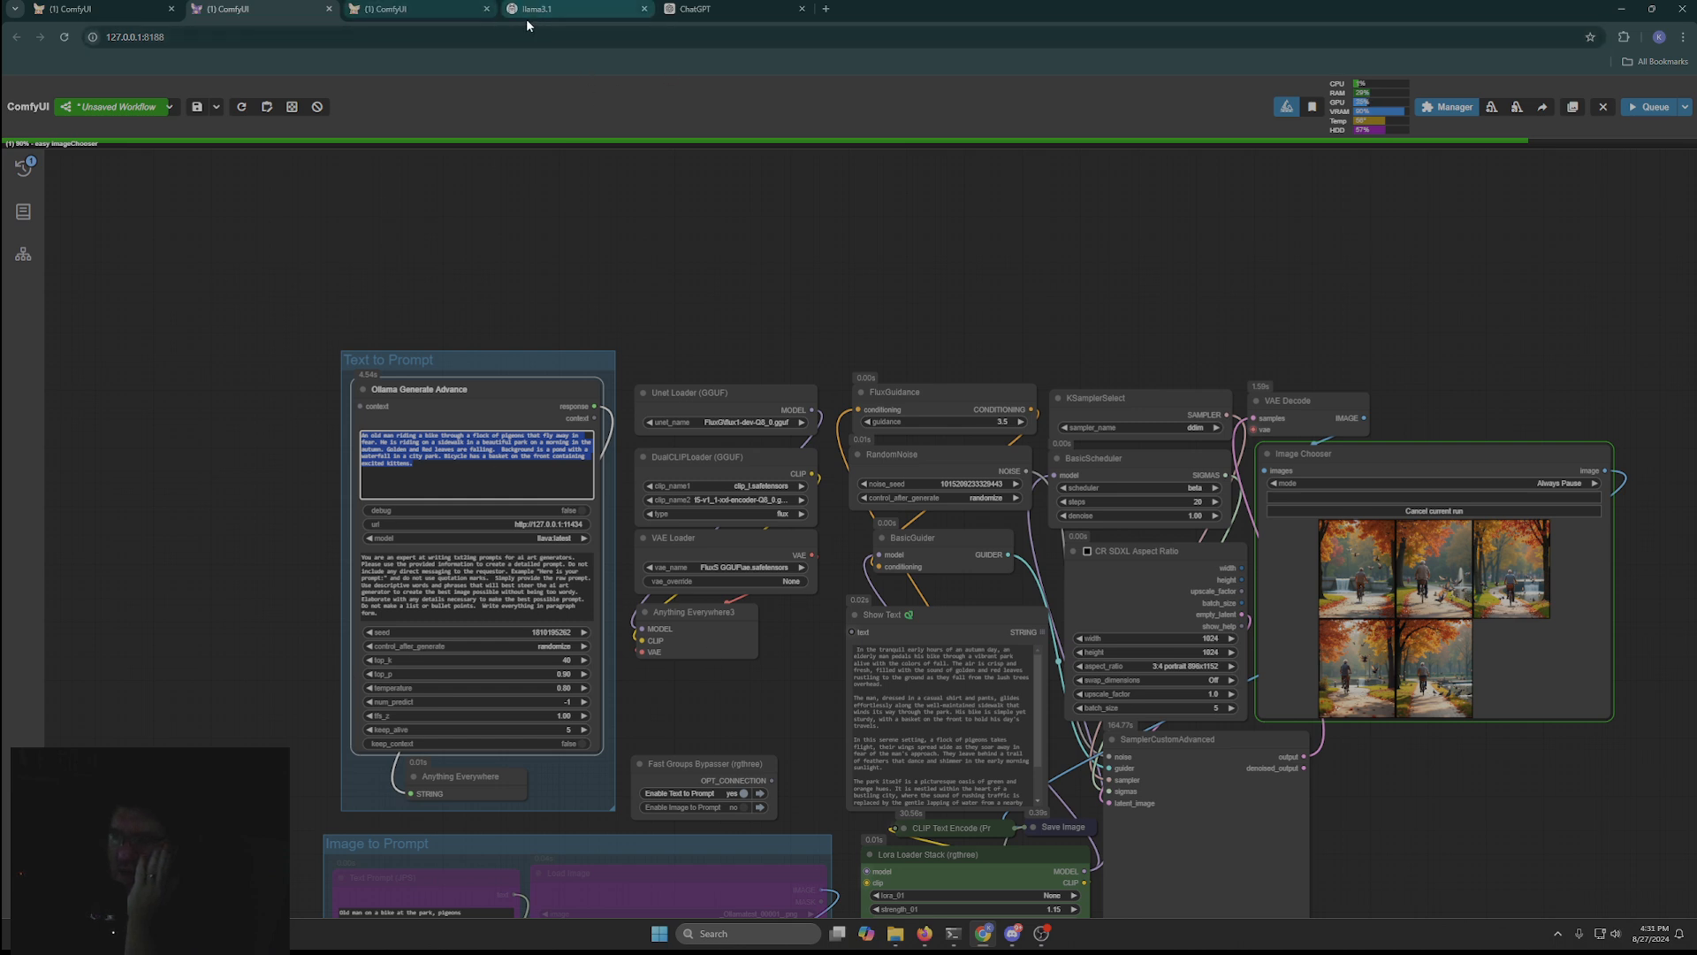
Step: Close the llama3.1 browser tab, check the revised prompt in ChatGPT and return to the Flux workflow in ComfyUI
left_click(644, 9)
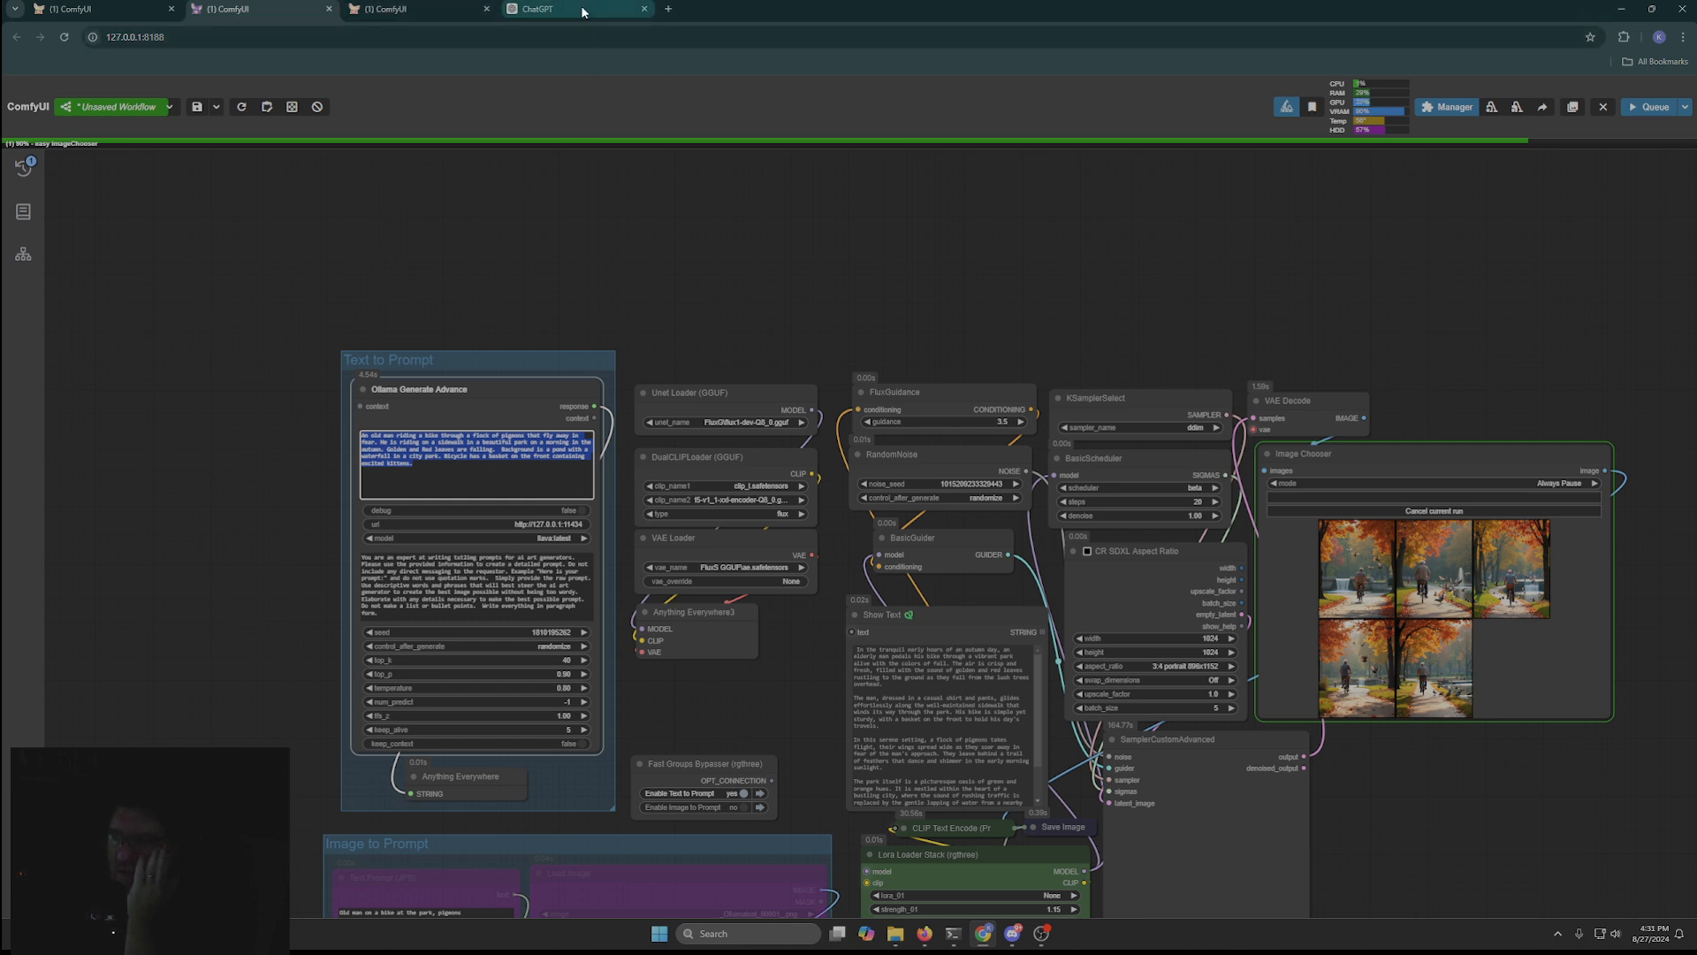
left_click(583, 11)
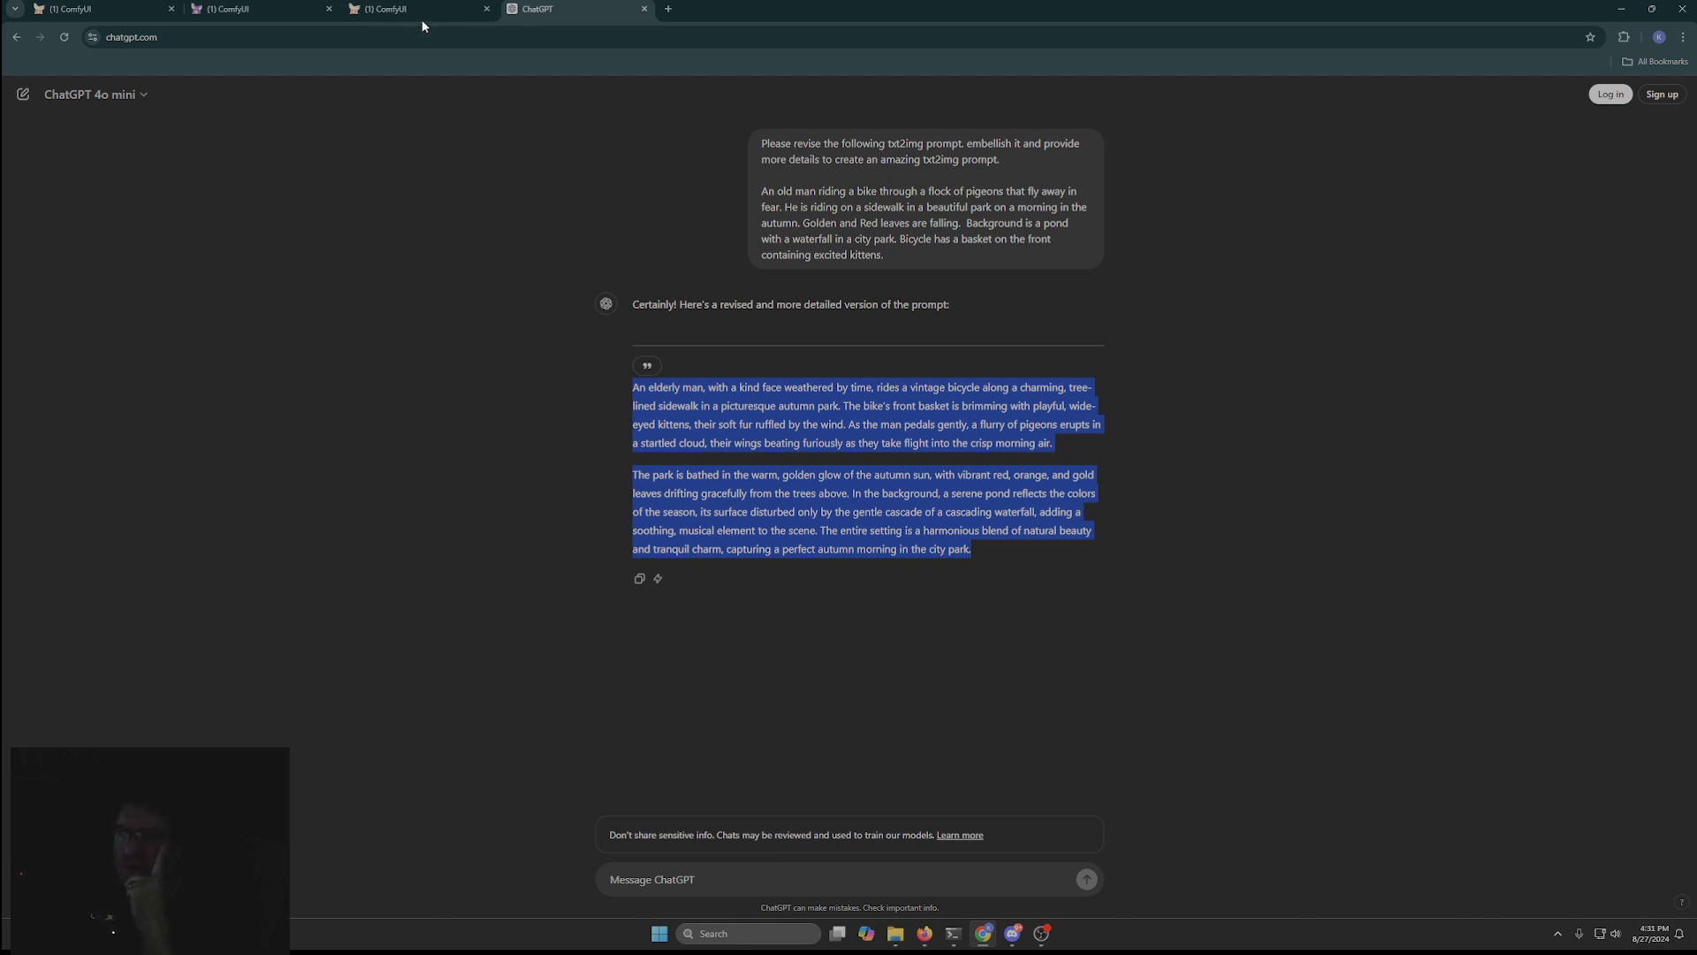
left_click(256, 9)
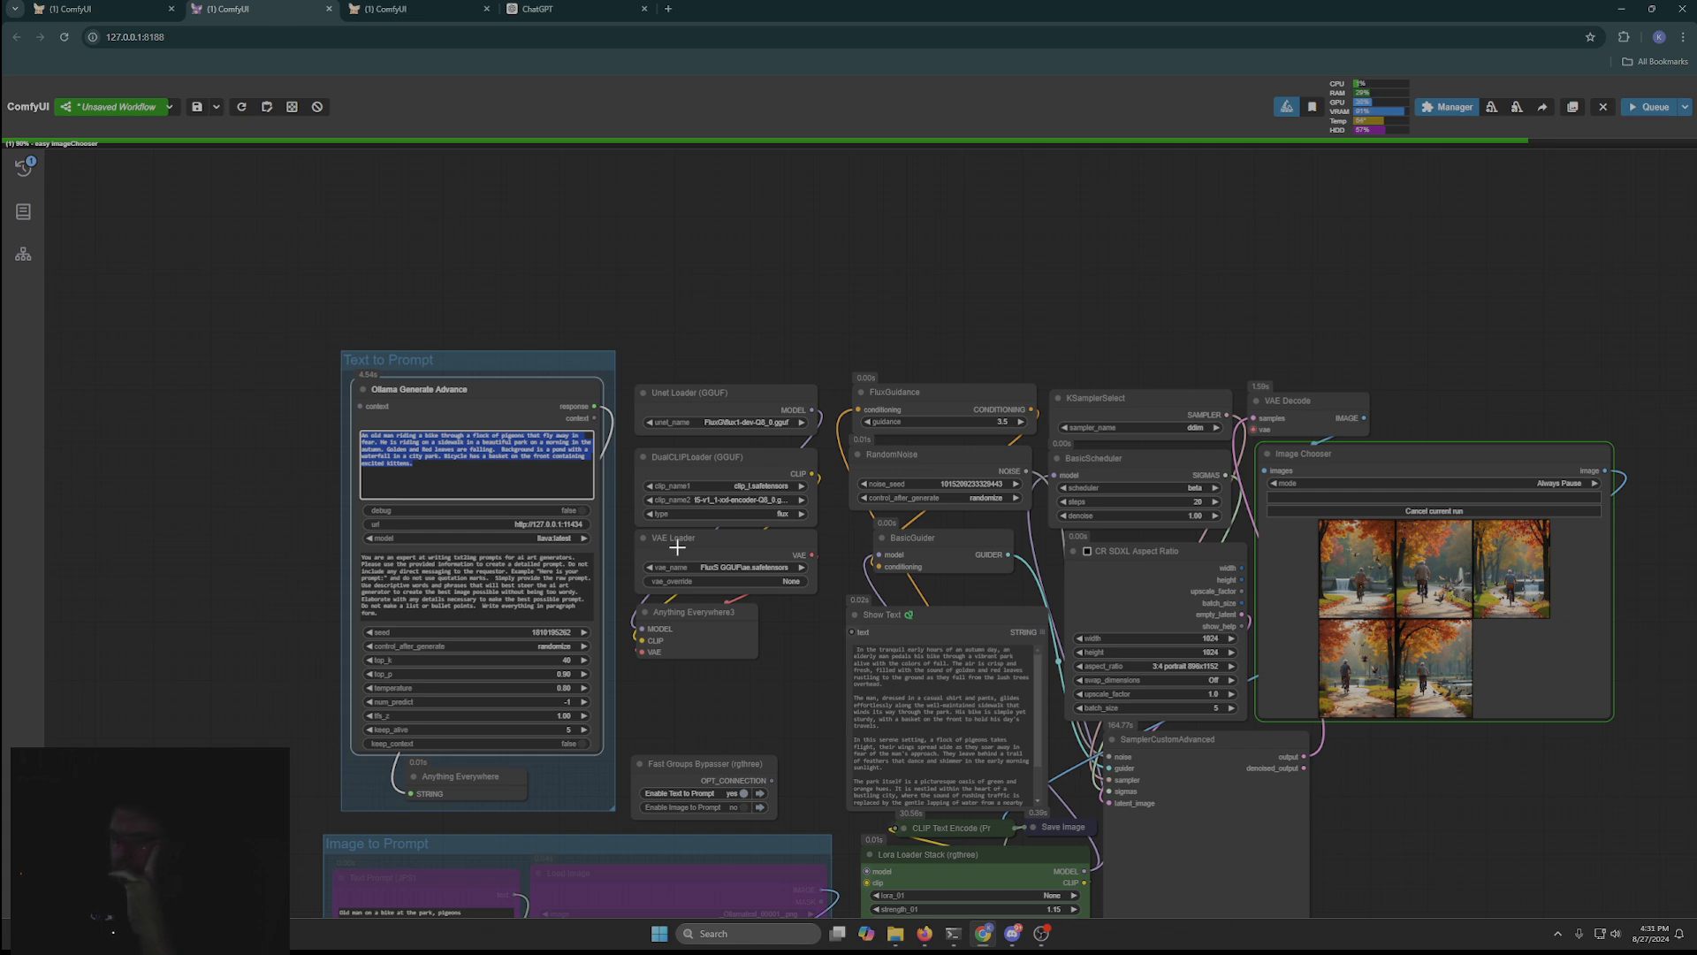
Step: Examine the five autumn bicycle images in Image Chooser and read the Ollama prompt in Show Text that produced them
left_click_drag(252, 782, 227, 421)
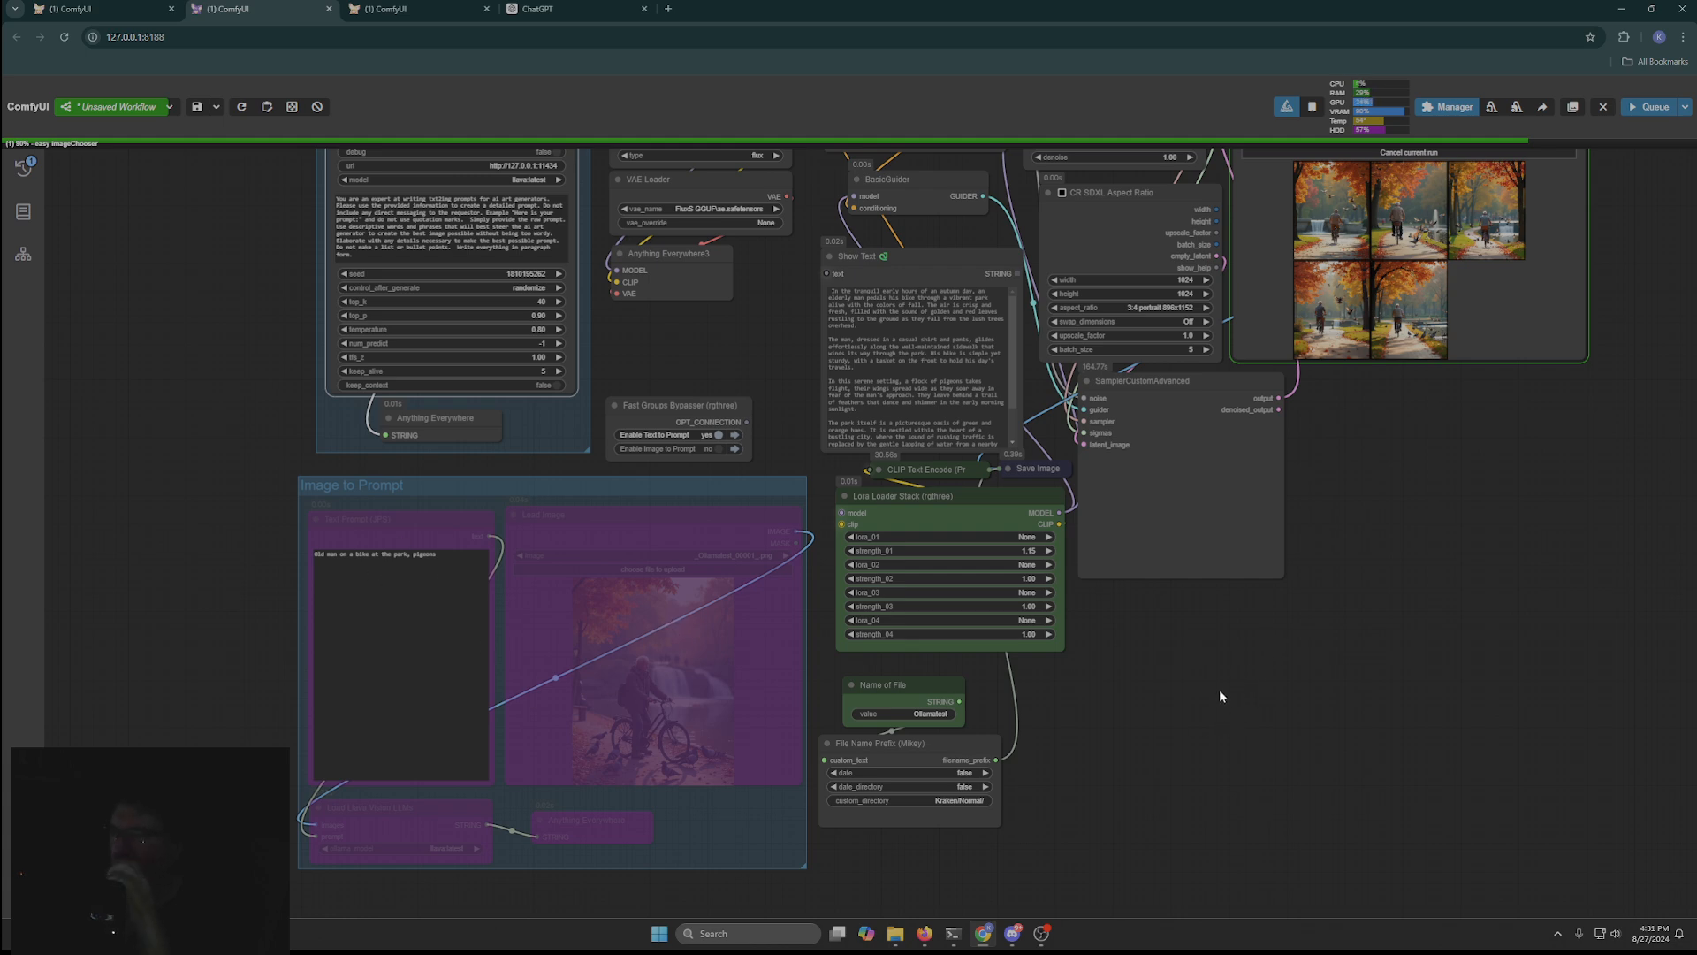
scroll(1262, 681, "down", 1)
scroll(1414, 618, "down", 2)
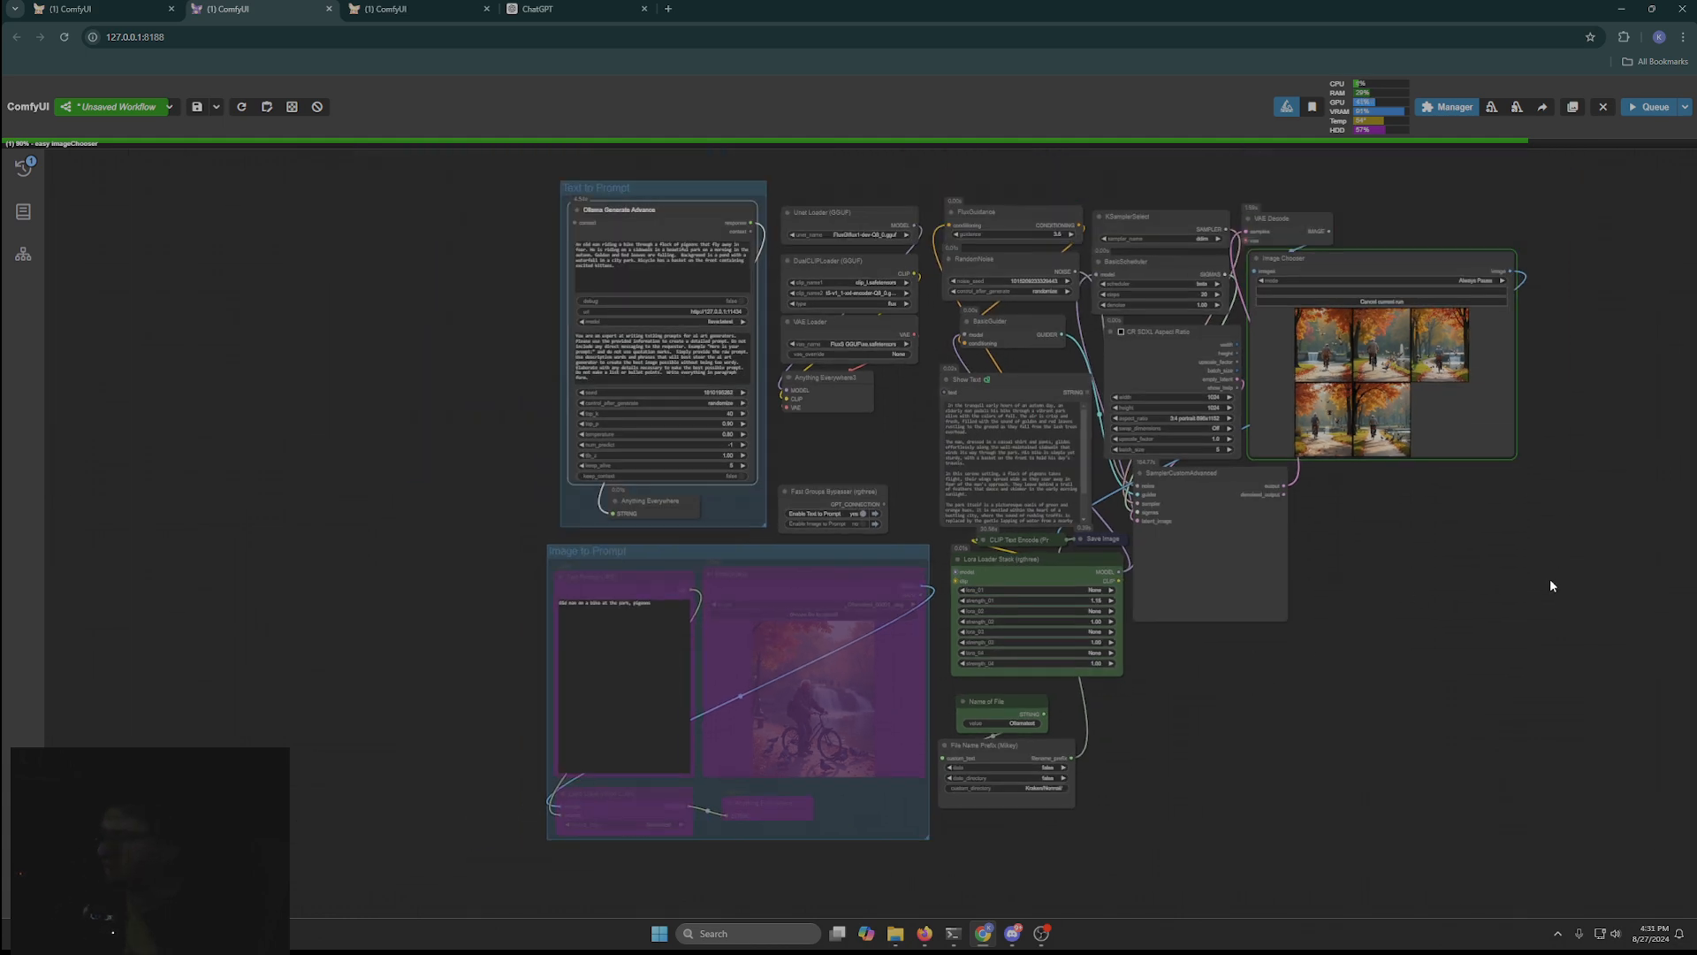
left_click_drag(1550, 578, 1135, 676)
scroll(1308, 309, "up", 3)
scroll(882, 345, "up", 8)
scroll(883, 345, "up", 2)
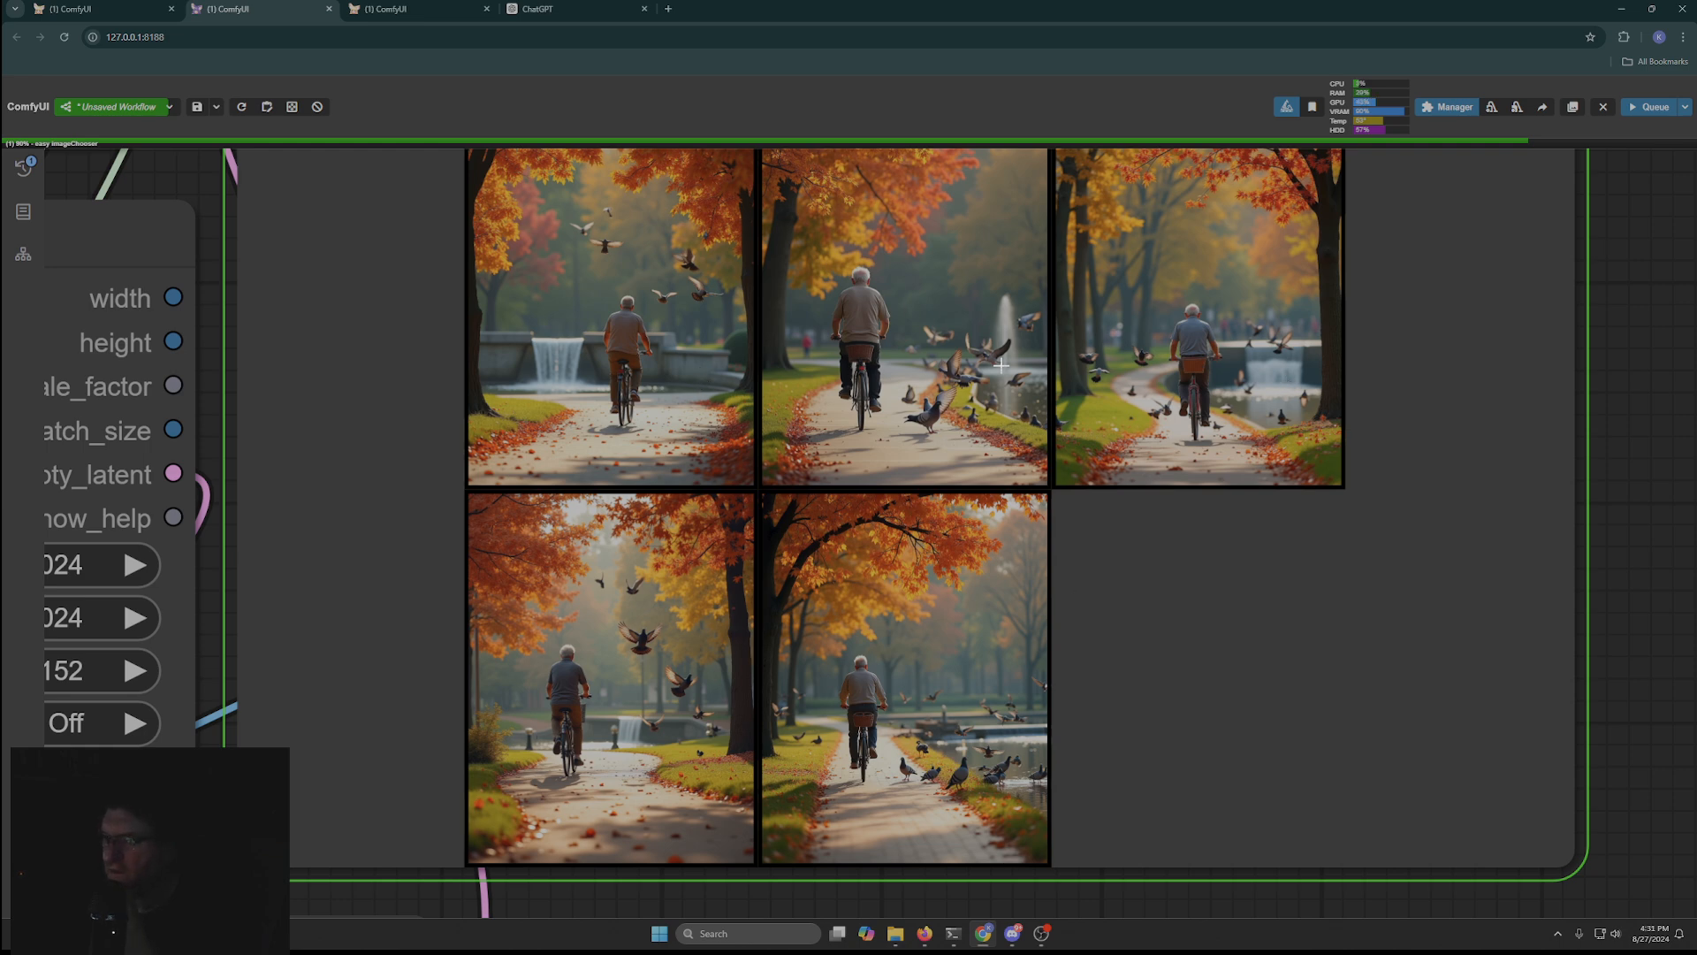
scroll(1247, 675, "down", 4)
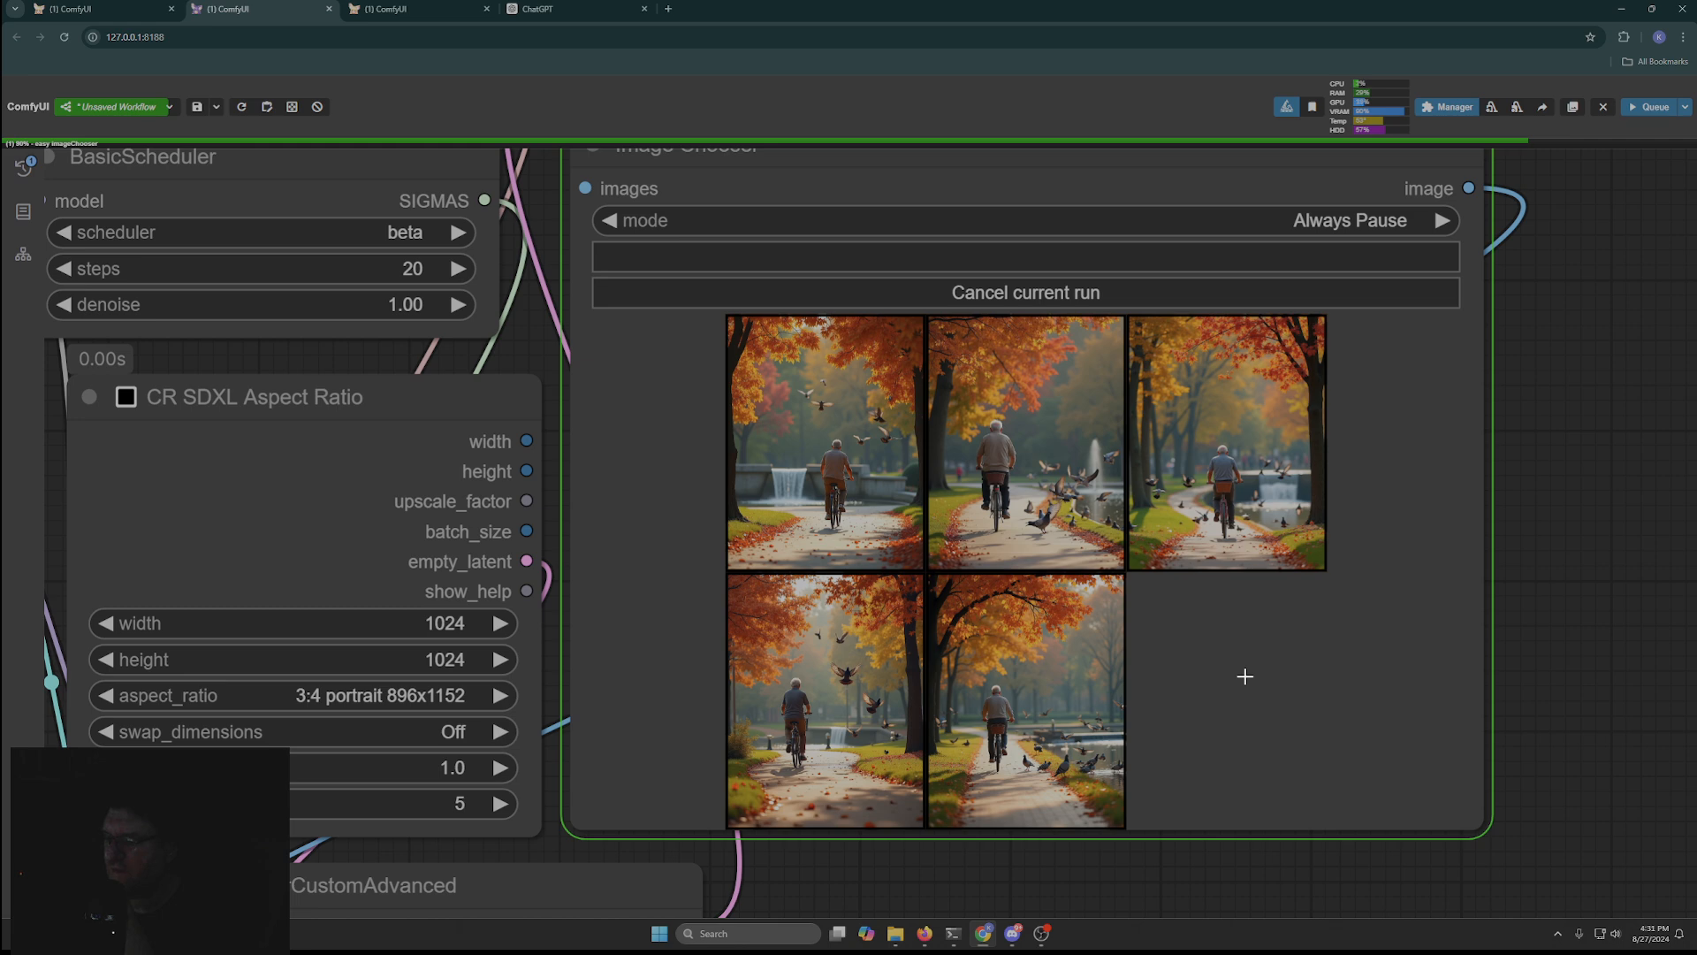
scroll(1244, 675, "down", 4)
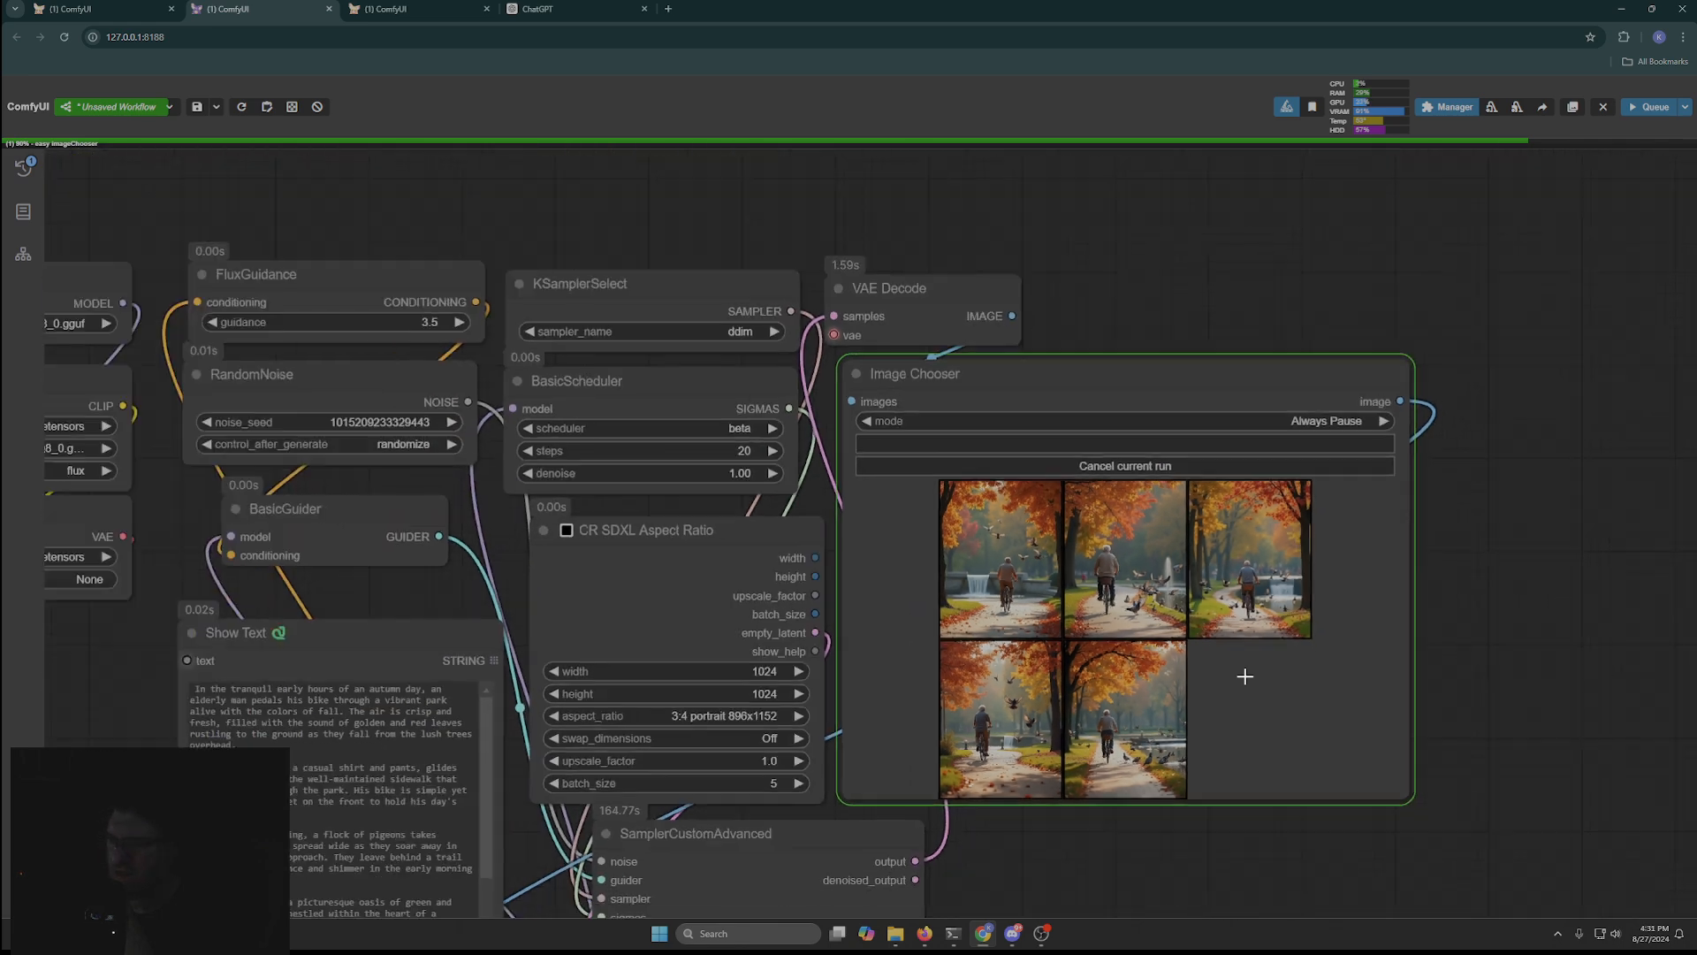
left_click_drag(118, 698, 420, 444)
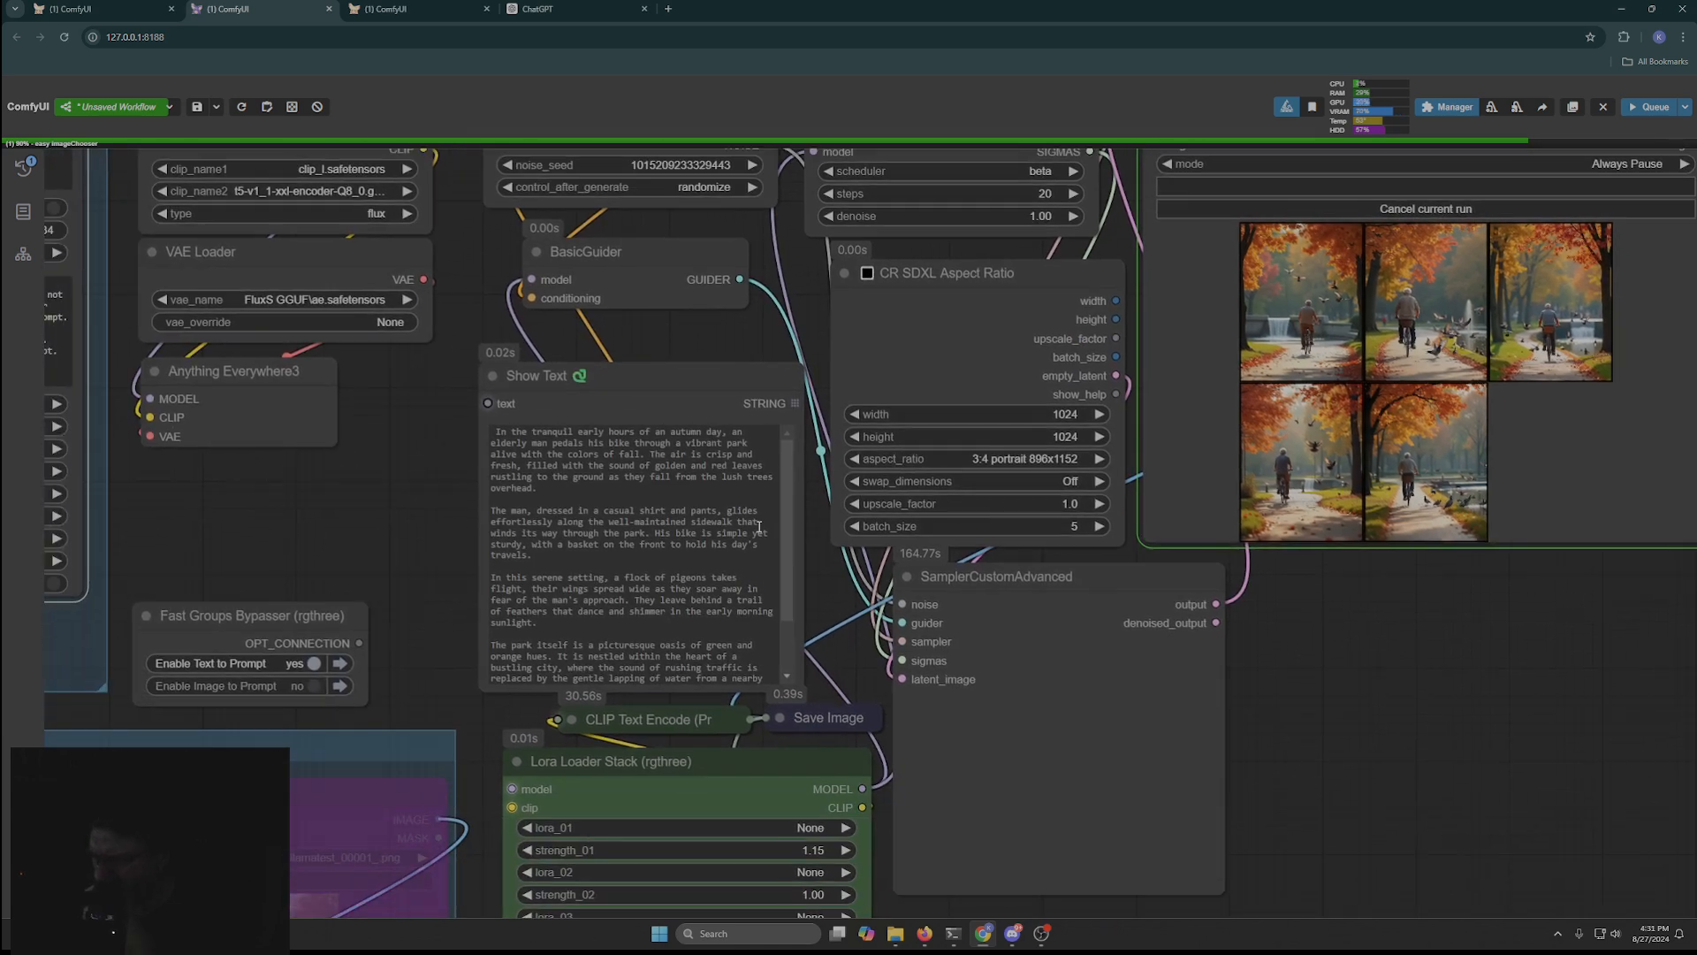
scroll(758, 528, "down", 2)
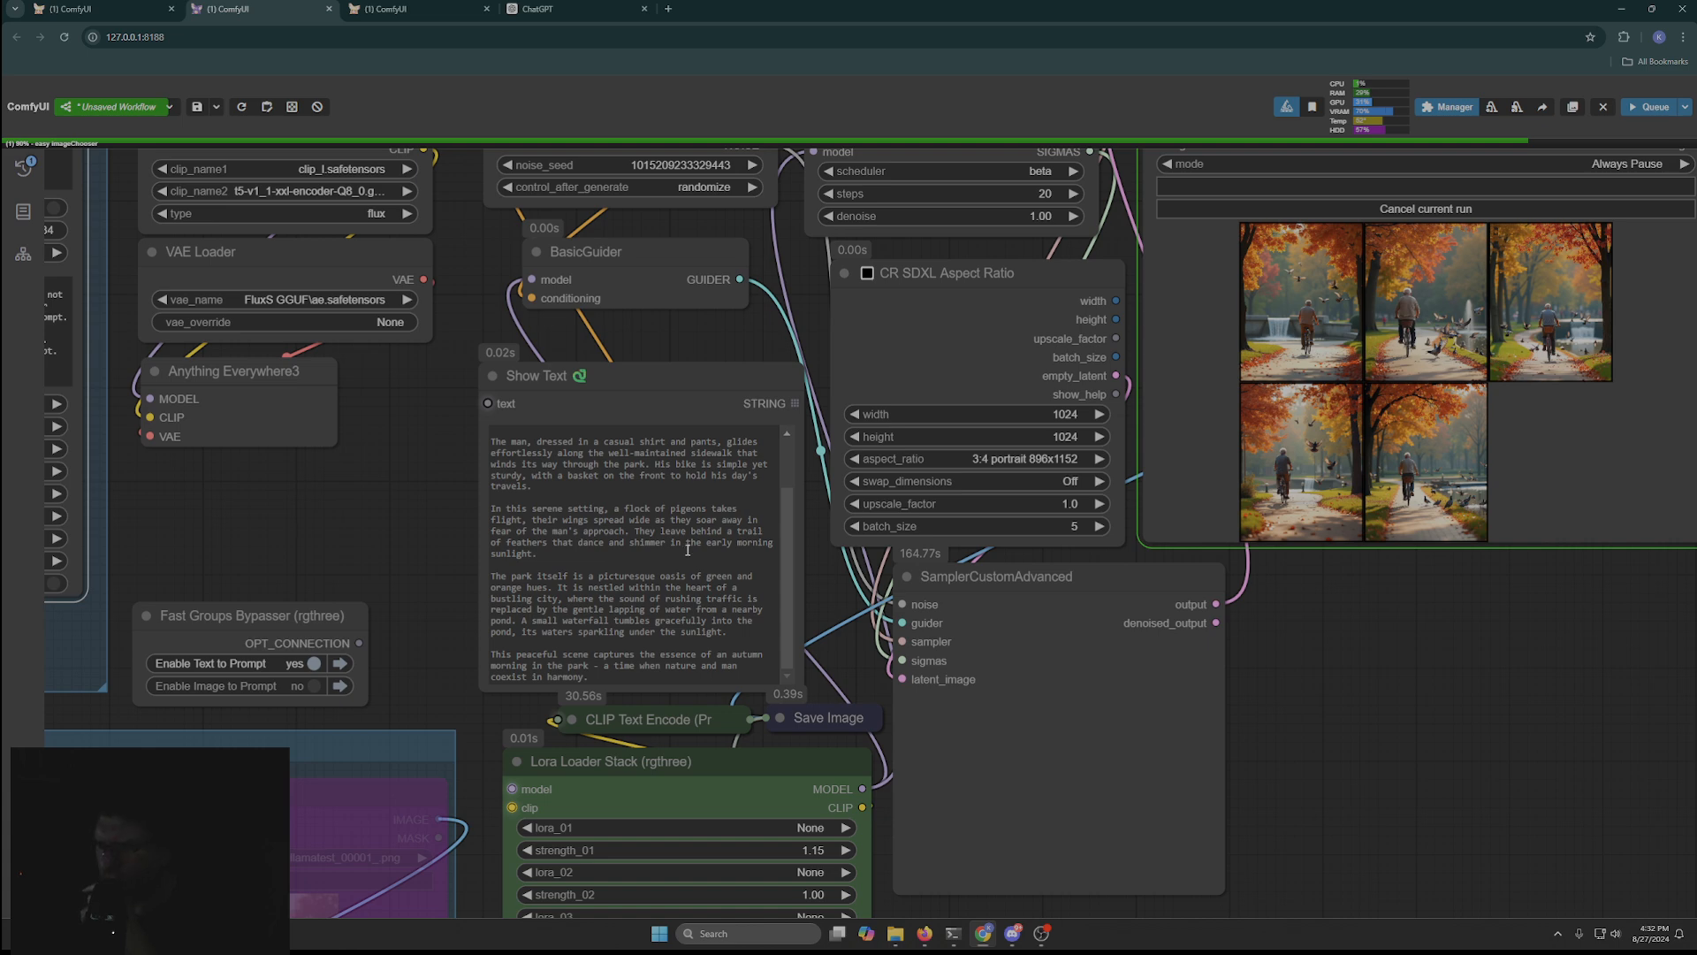
scroll(641, 619, "up", 2)
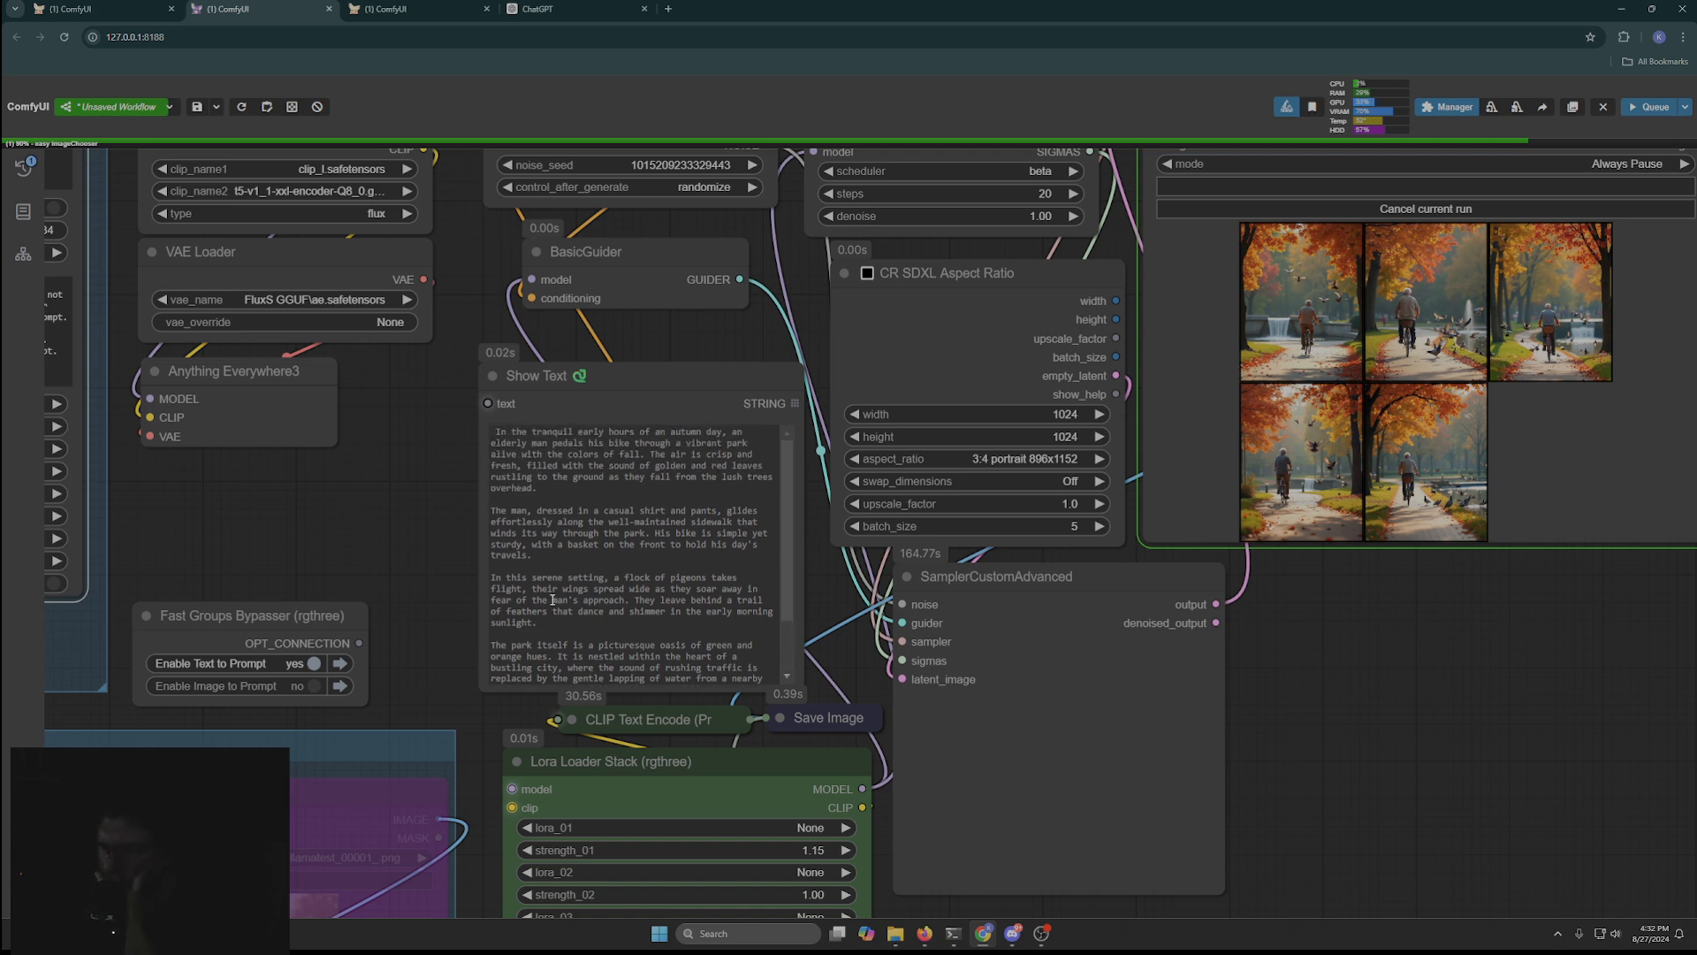
Step: Replace the scene text in the Text to Prompt group's Ollama Generate Advance node with the prompt copied from ChatGPT
left_click_drag(217, 502, 858, 763)
triple_click(479, 386)
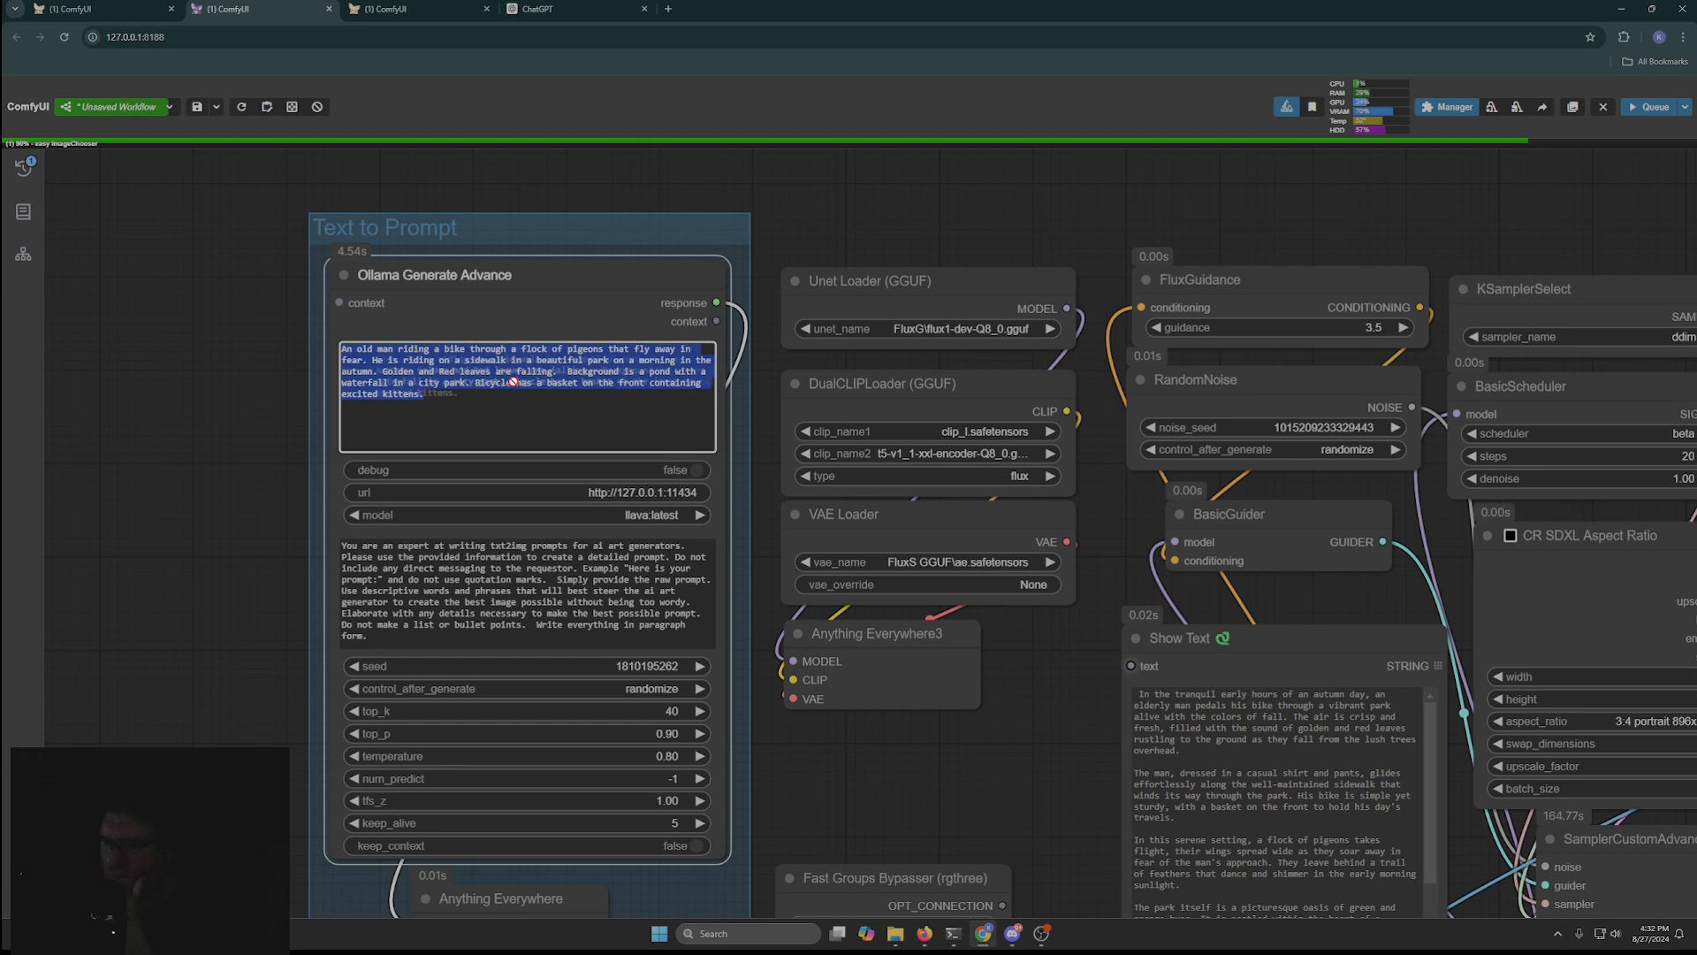
key("End")
left_click_drag(479, 386, 577, 386)
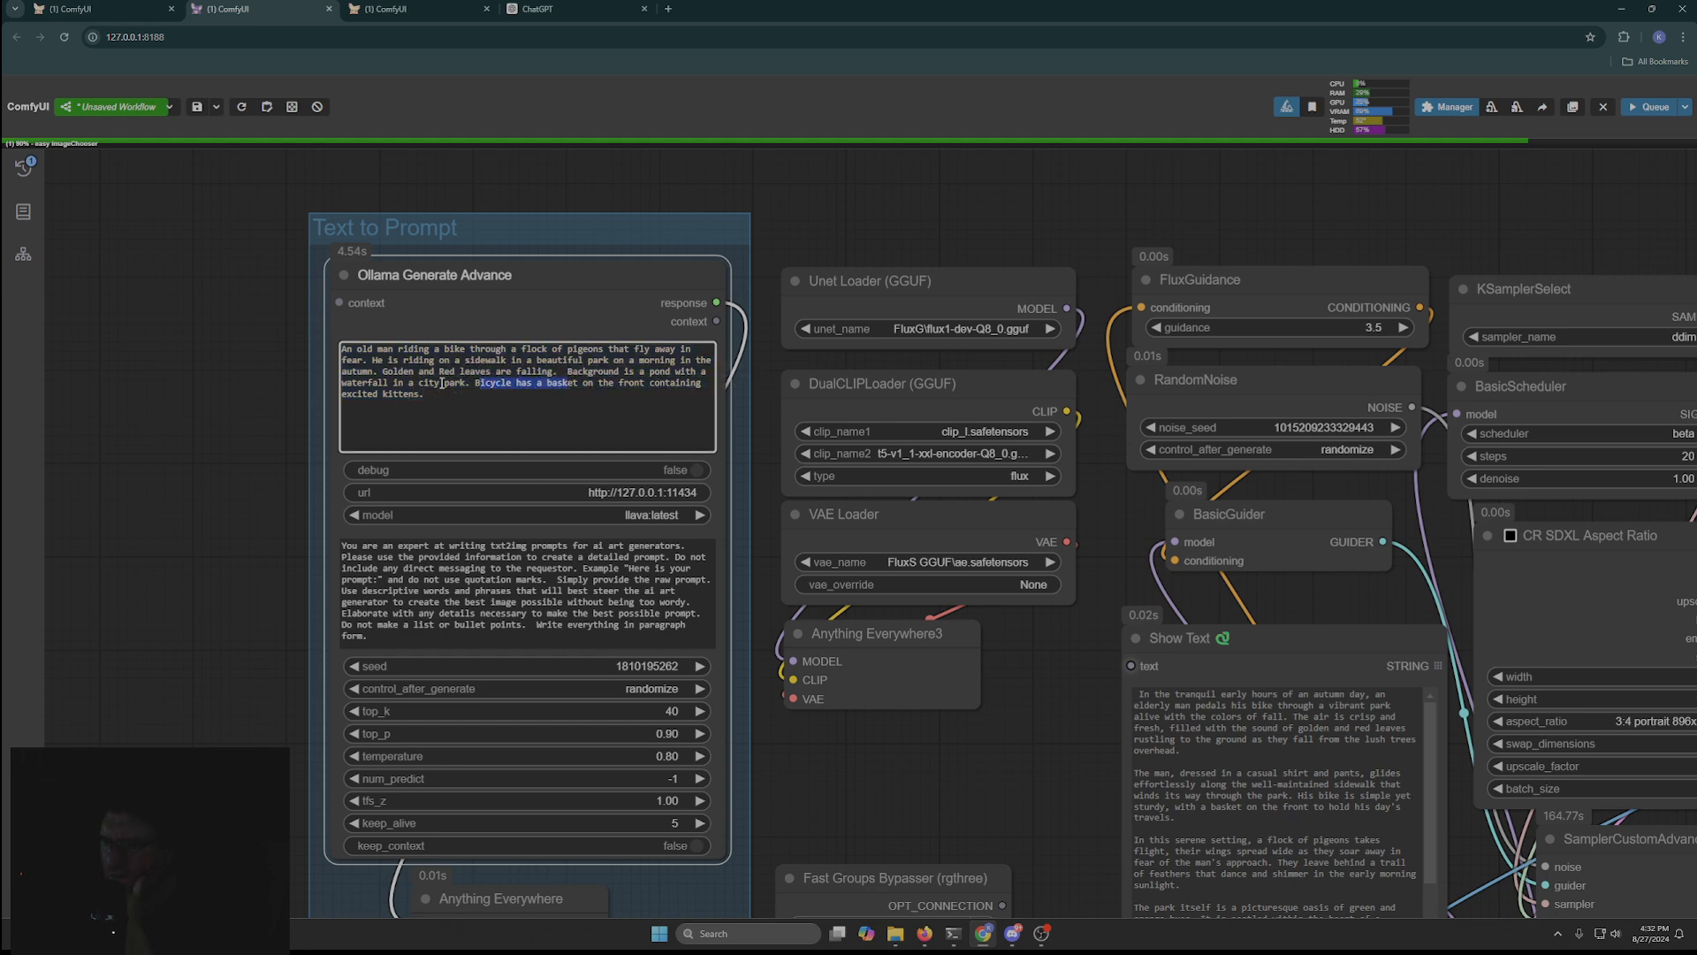
triple_click(468, 412)
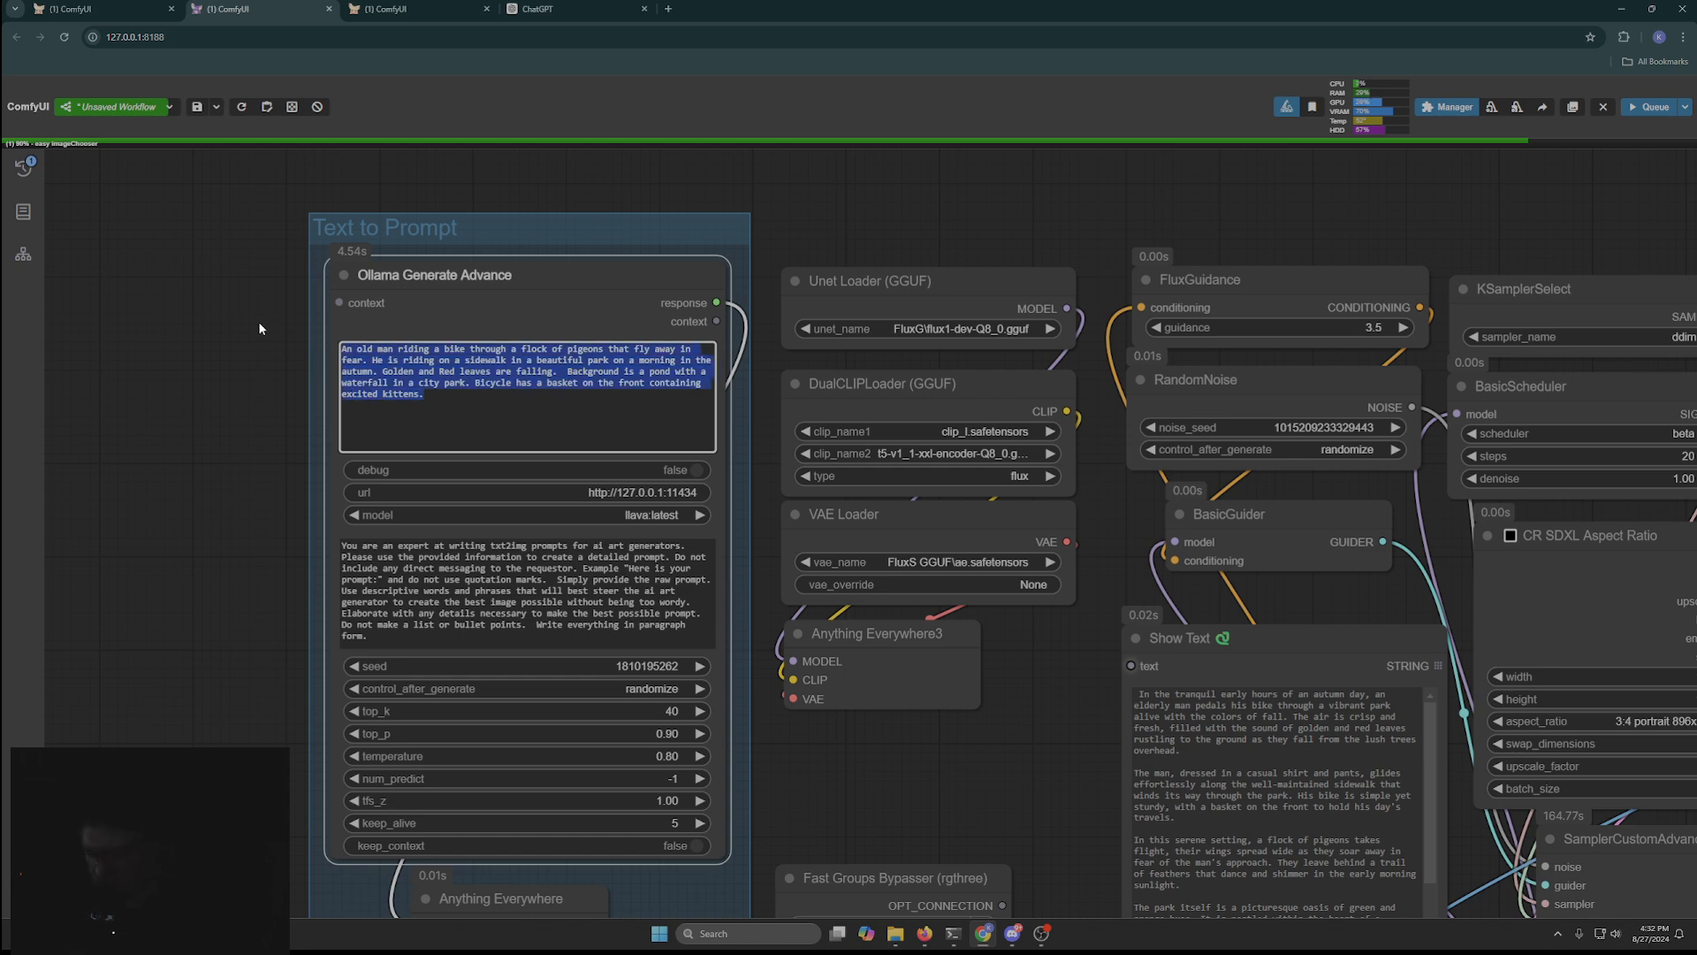
key("ctrl+v")
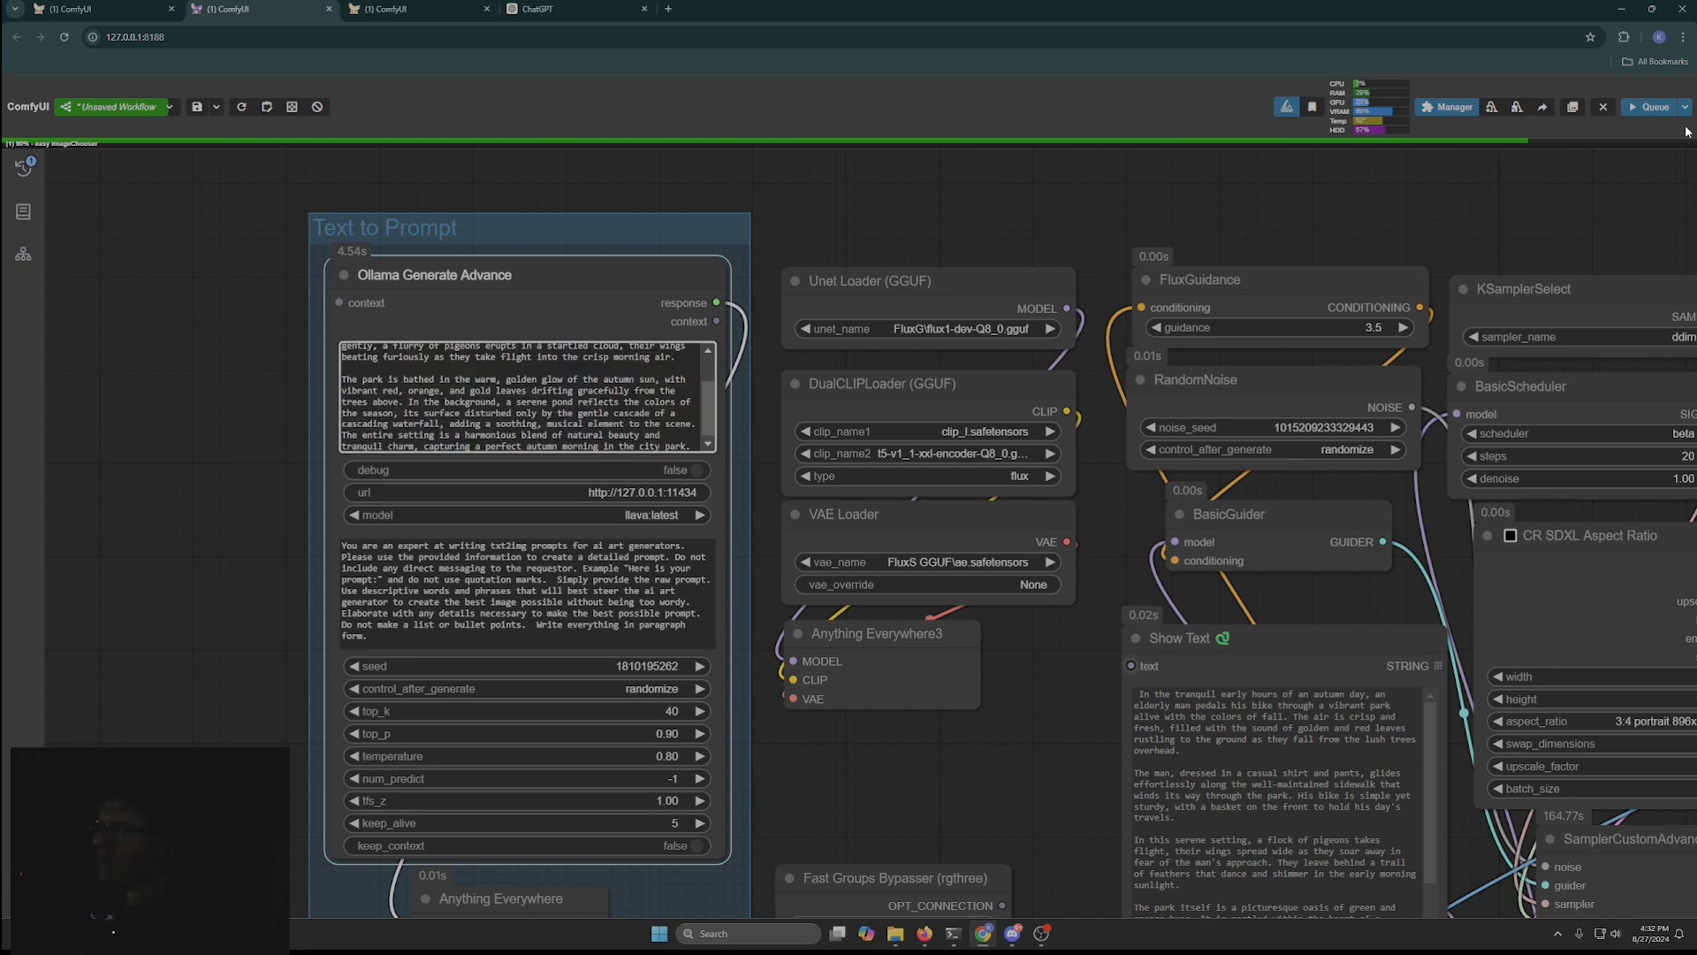
Step: Queue a new generation with the ChatGPT-based prompt and cancel the run paused in Image Chooser
left_click(1644, 108)
left_click_drag(1431, 210, 728, 194)
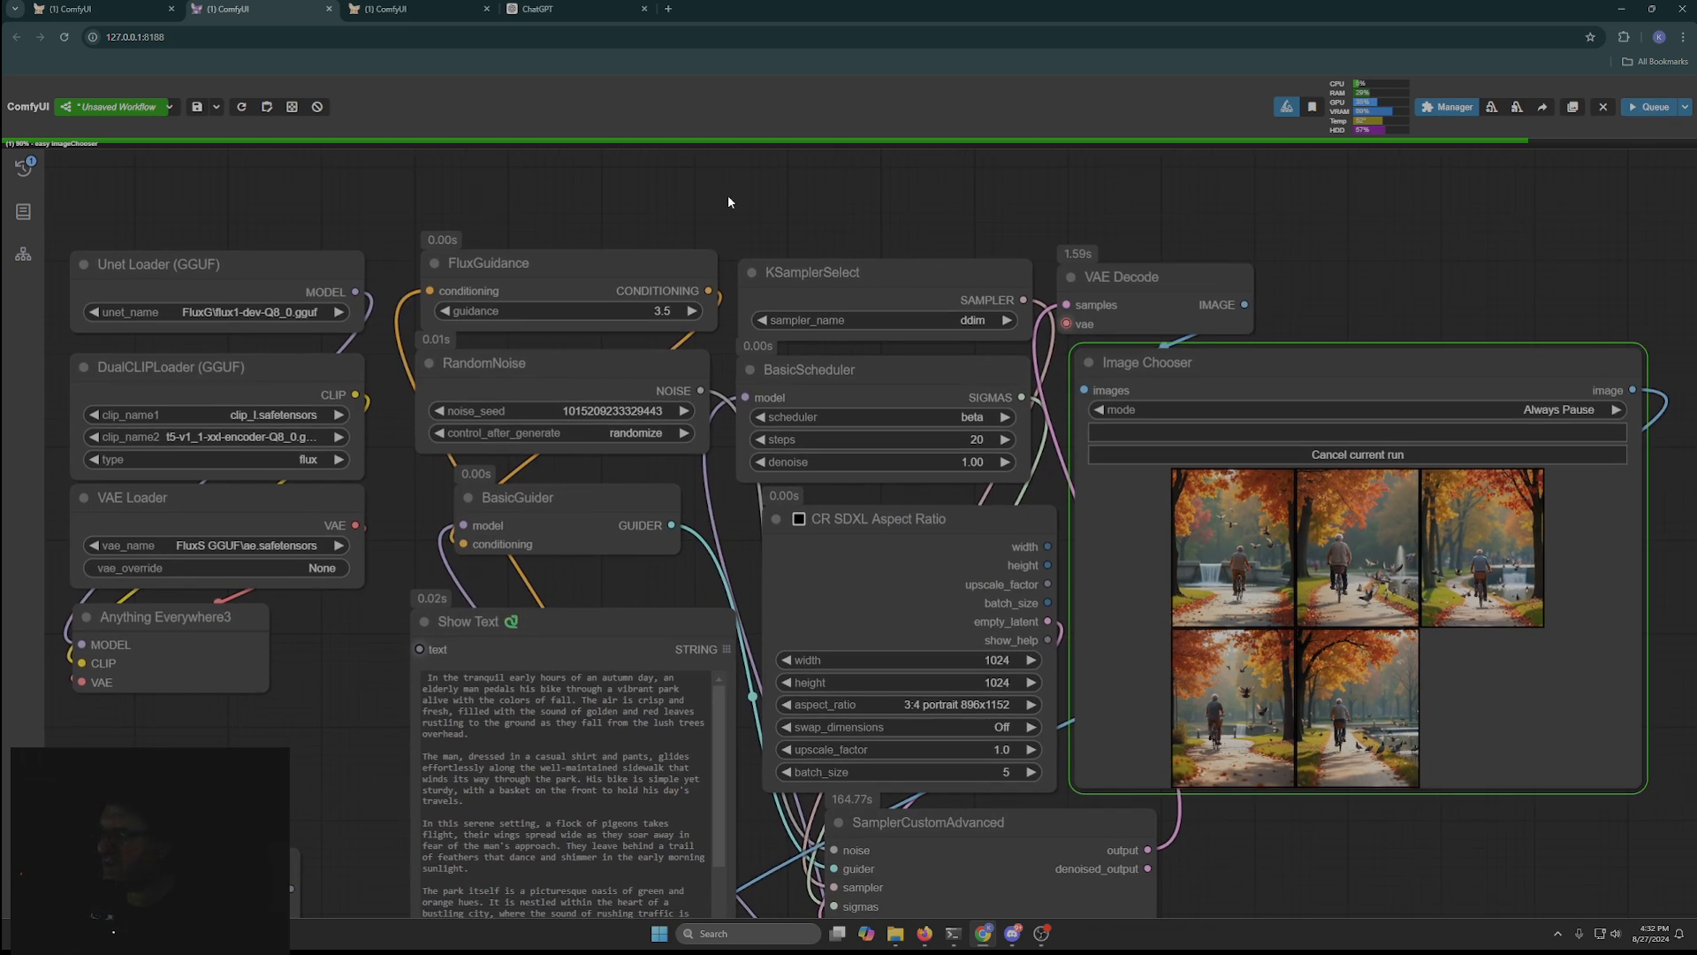
left_click(1358, 455)
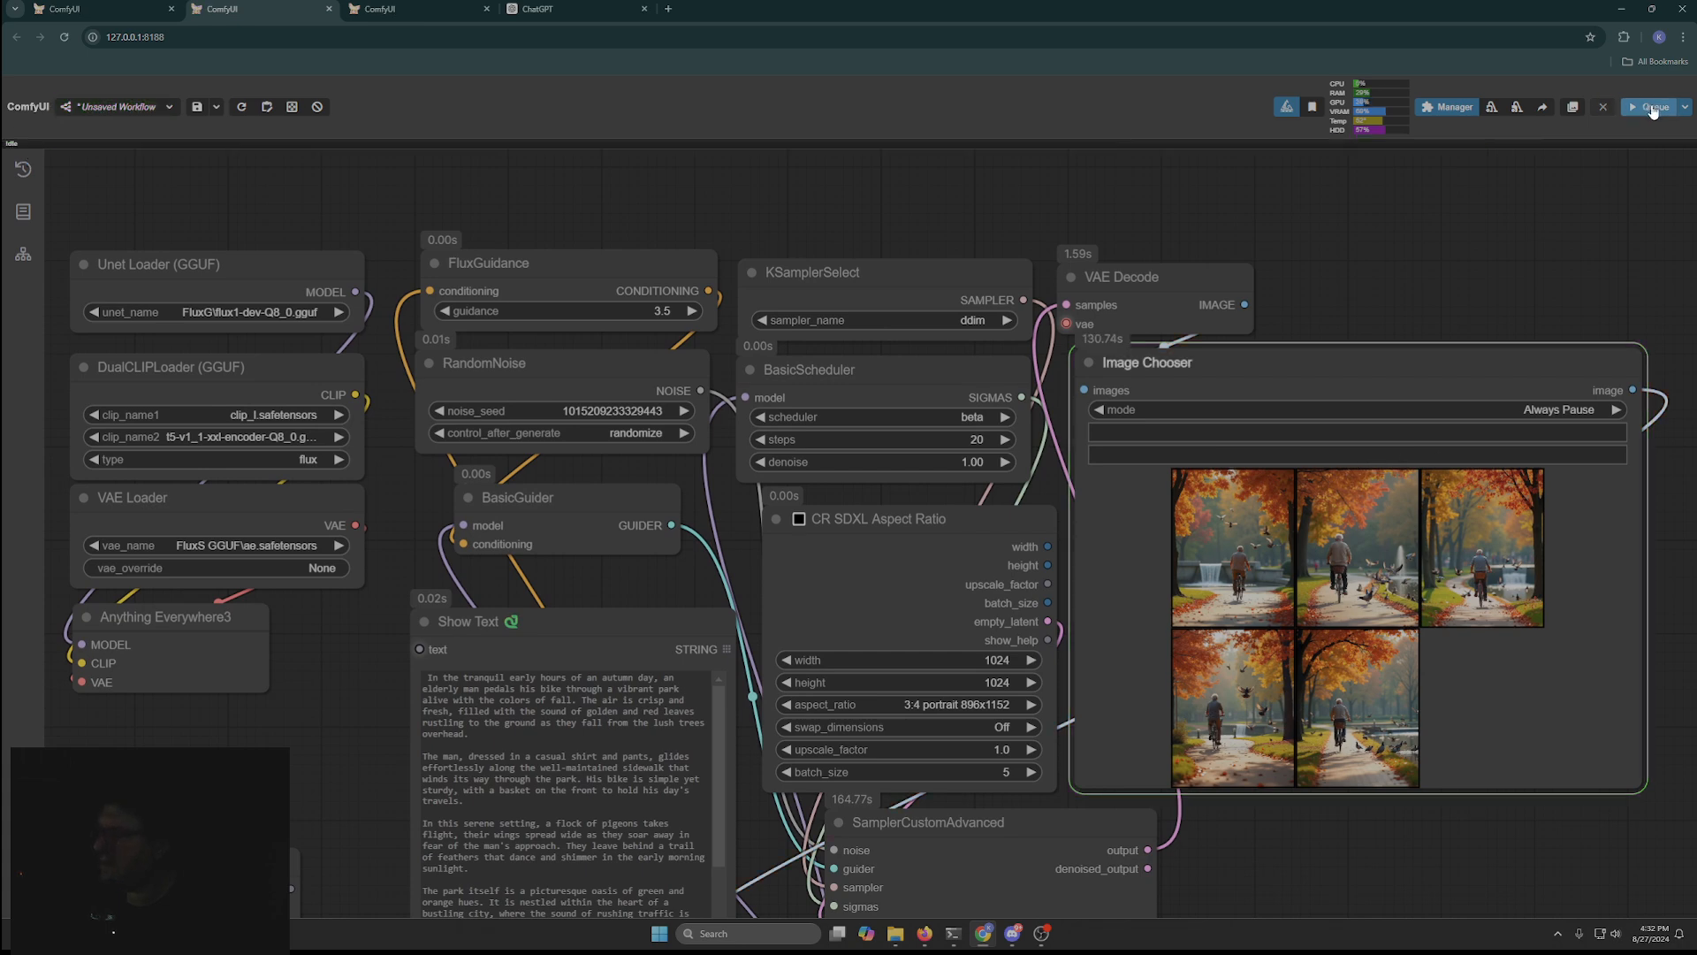
Step: Shift the Image to Prompt group slightly left, away from the Lora Loader Stack and file name nodes
scroll(336, 327, "down", 5)
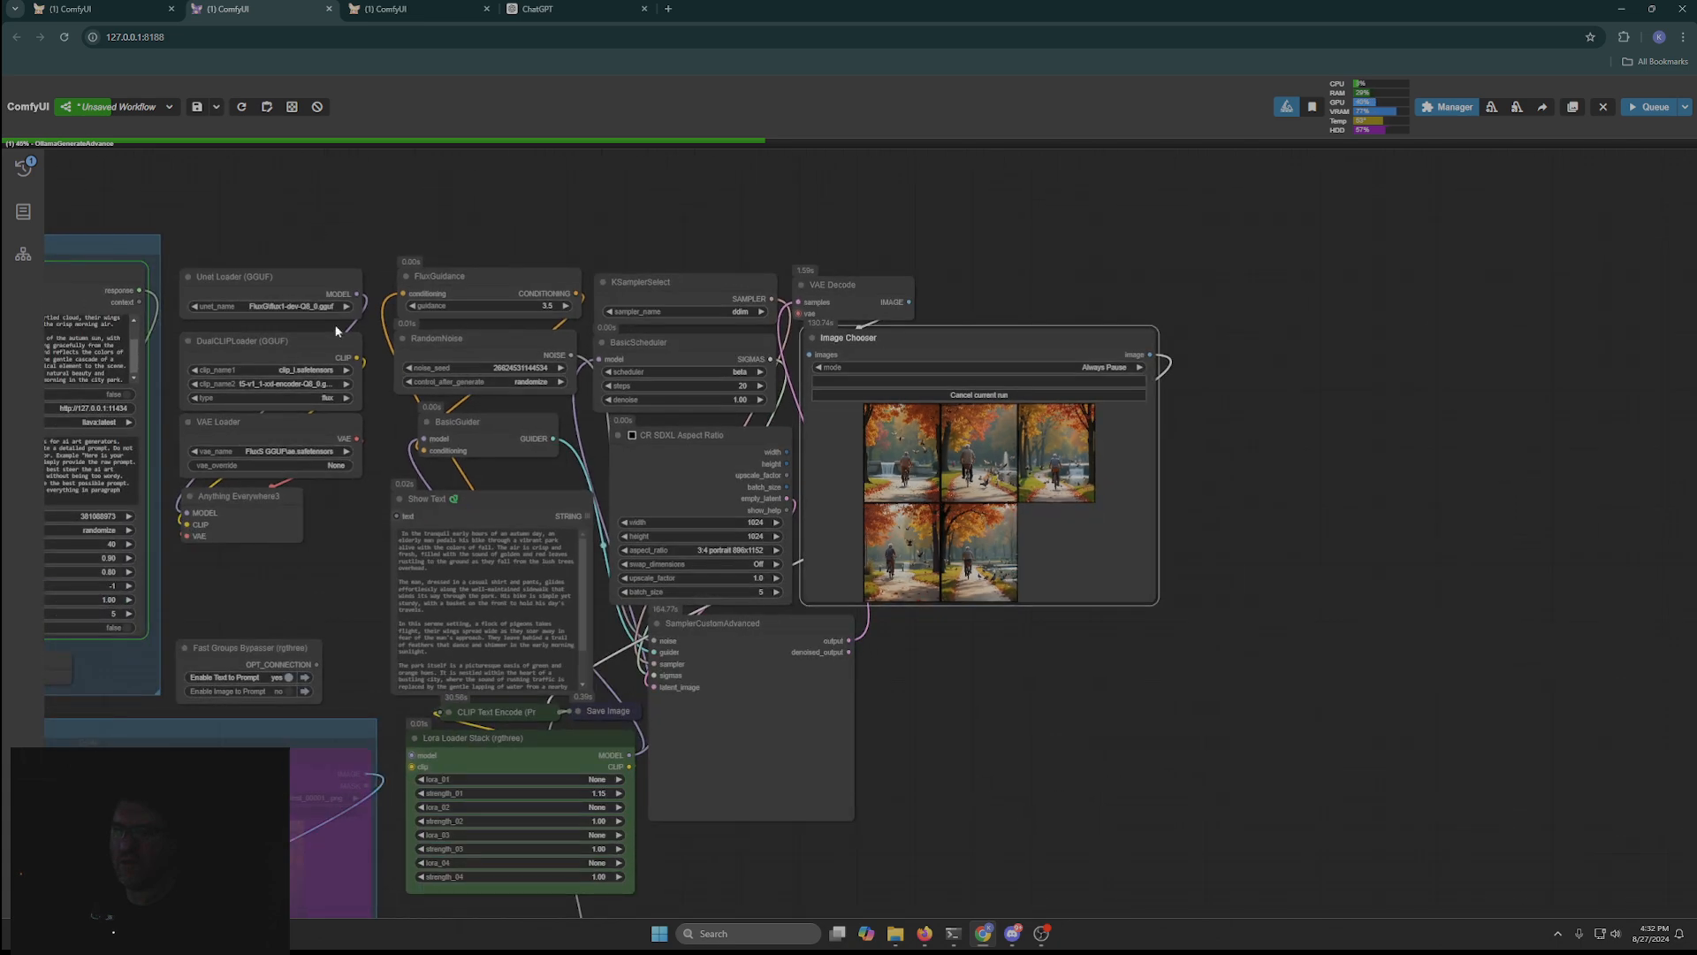
left_click_drag(295, 227, 698, 185)
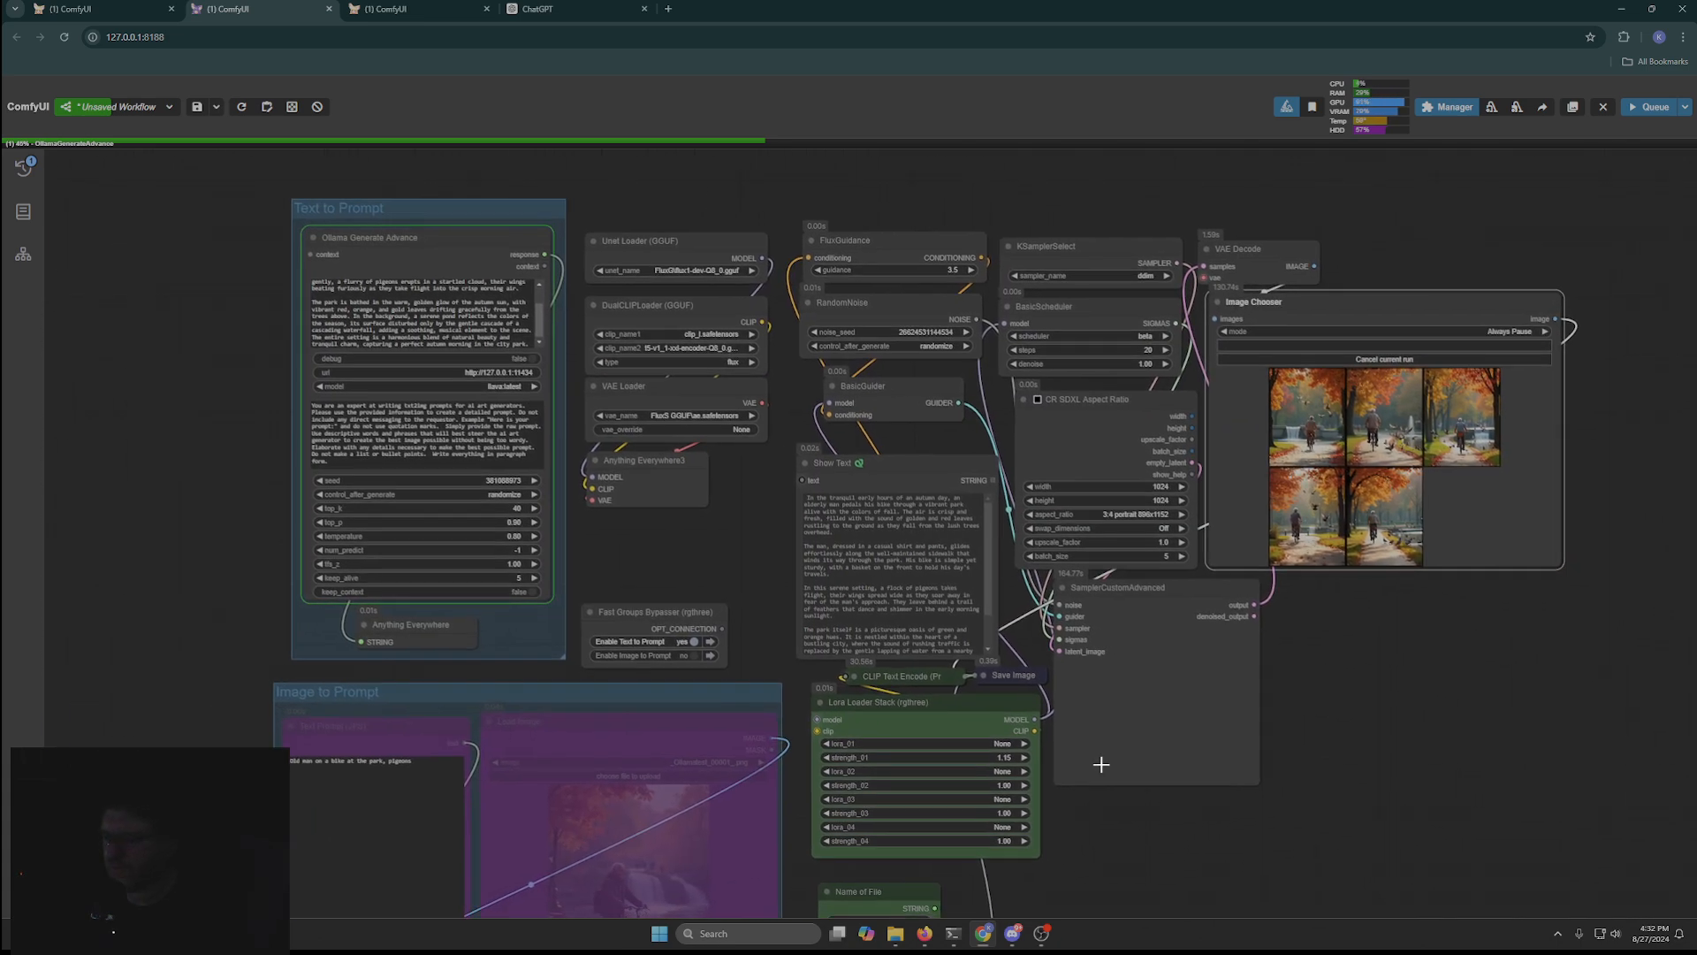
left_click_drag(1129, 873, 1150, 612)
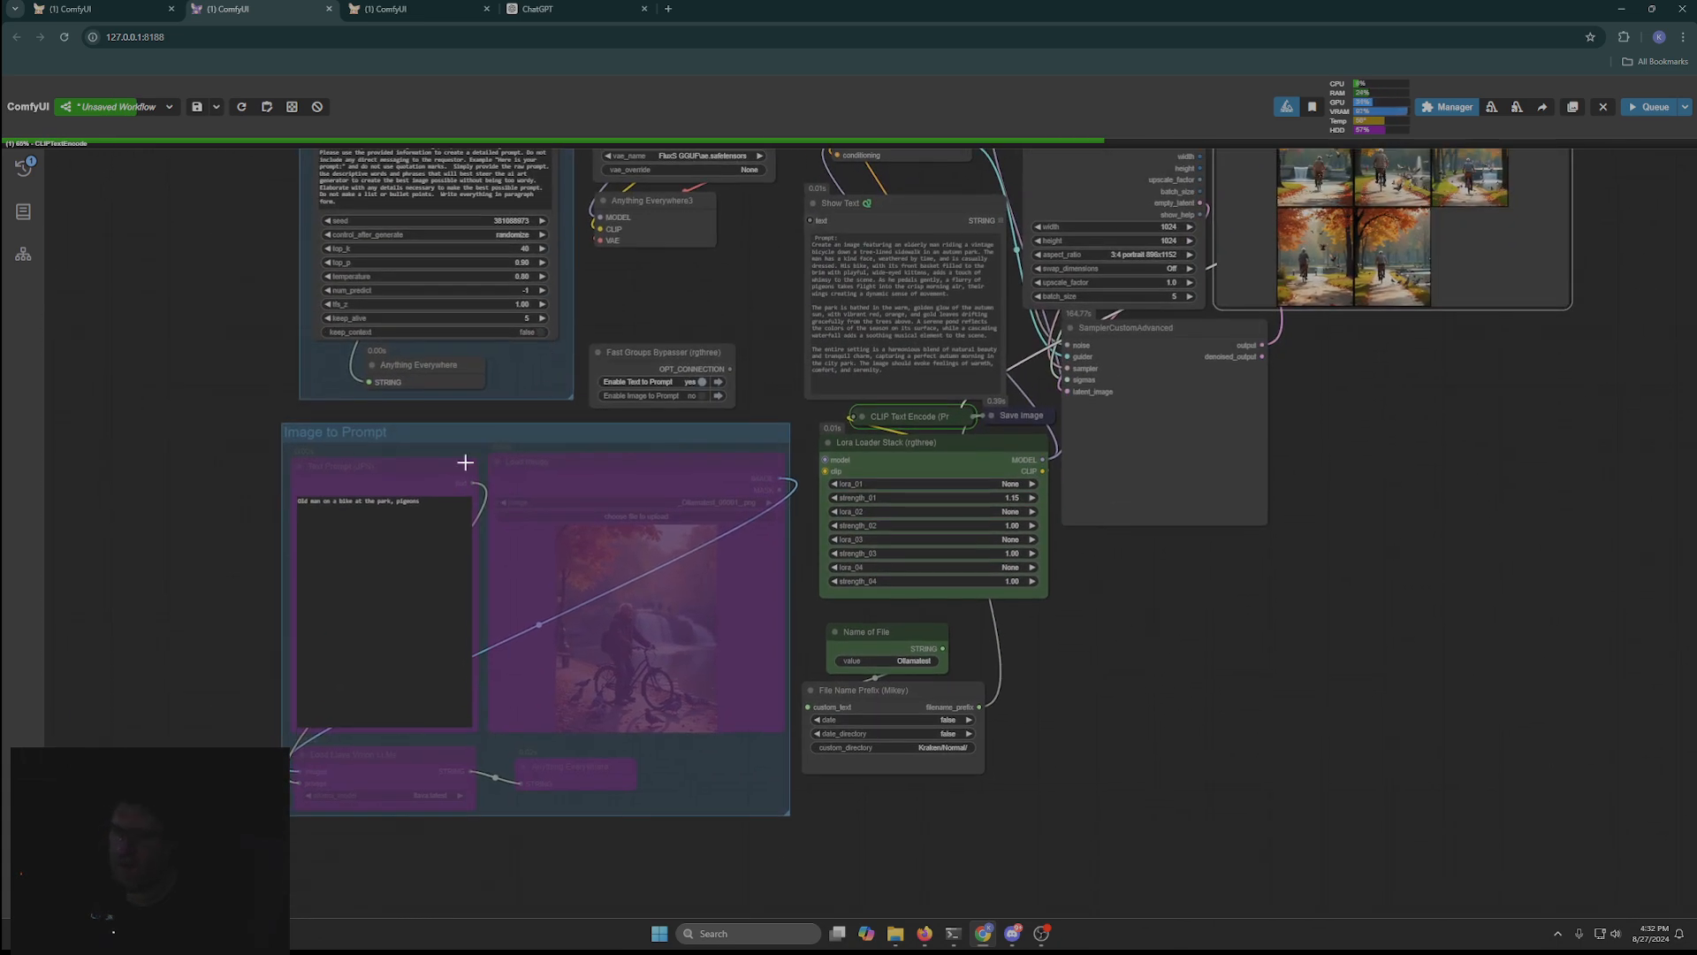
mouse_move(476, 431)
left_mouse_down()
mouse_move(352, 425)
mouse_move(449, 439)
left_mouse_up()
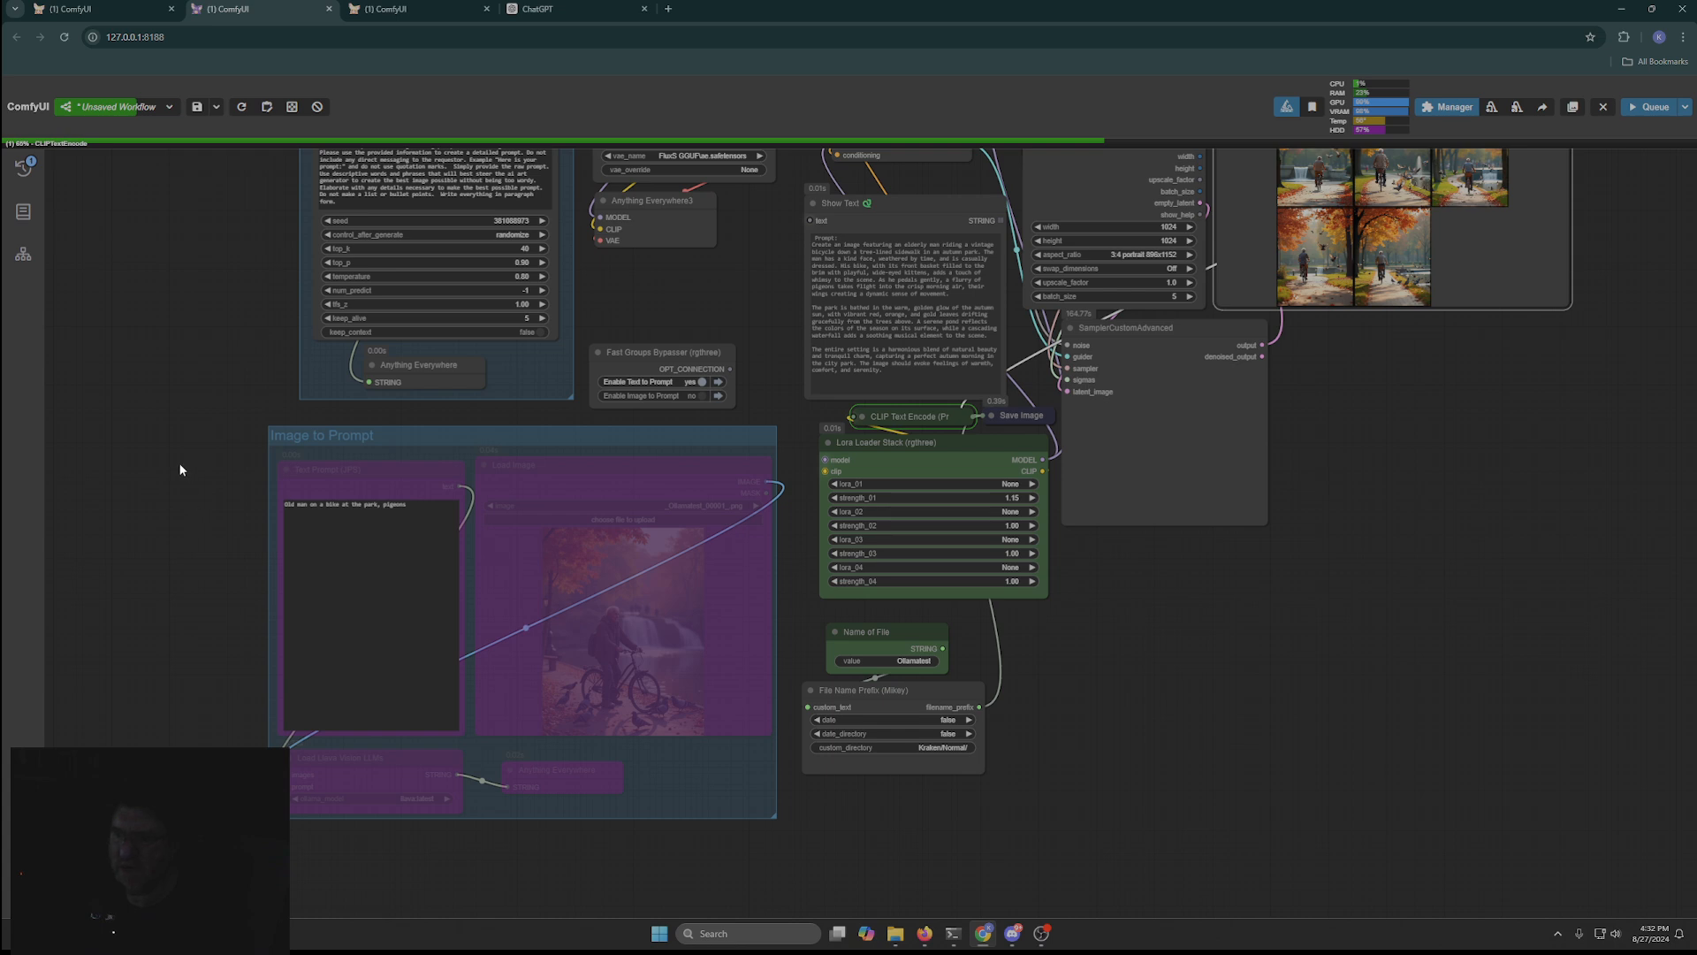
left_click_drag(179, 469, 231, 661)
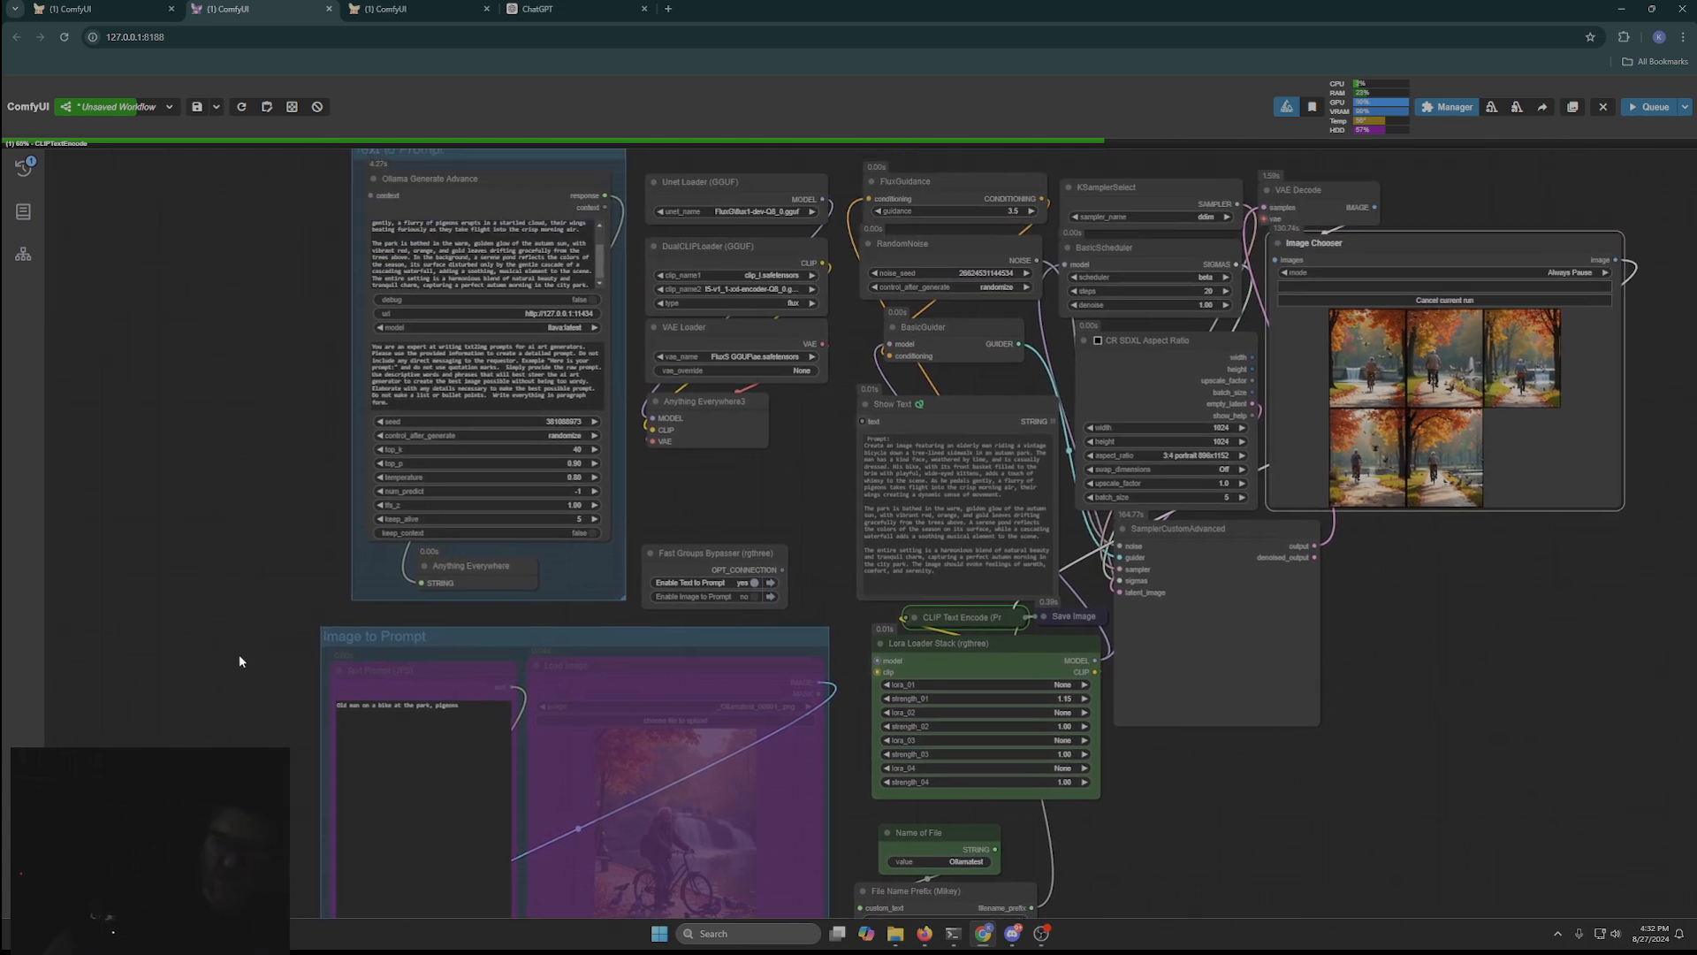
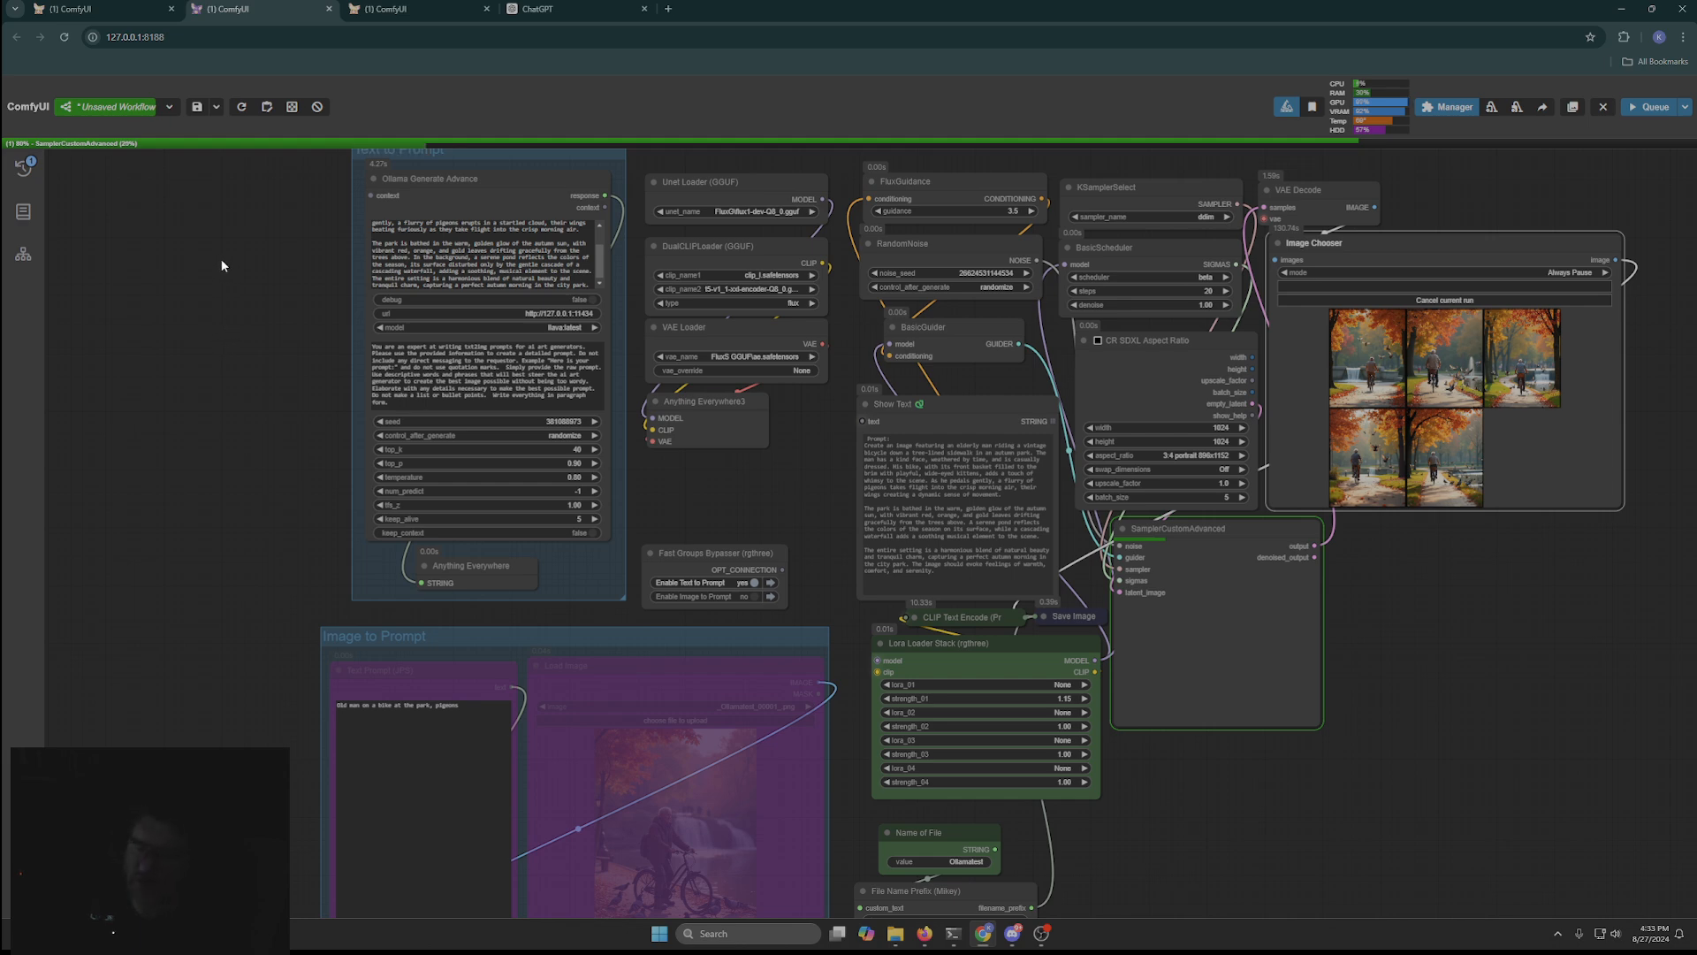
left_click_drag(235, 277, 216, 391)
scroll(204, 362, "up", 3)
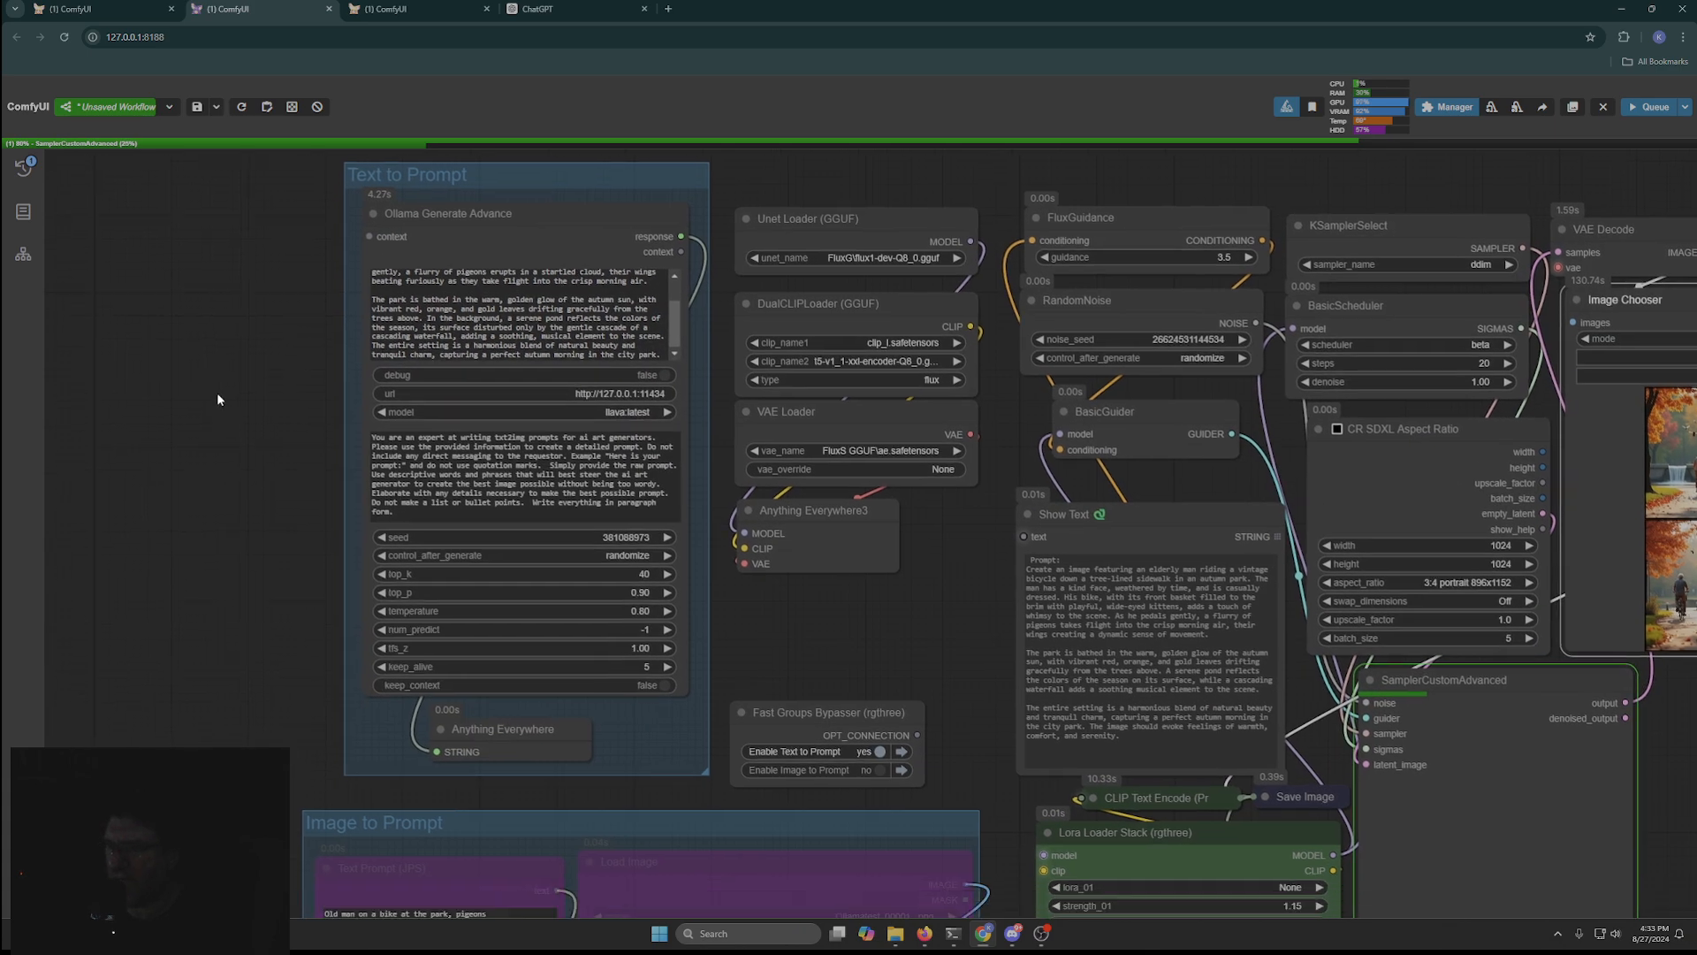
scroll(347, 578, "down", 5)
Step: Add a Note node between Anything Everywhere3 and Fast Groups Bypasser and enlarge it to fill the gap
left_click_drag(1217, 904, 1291, 731)
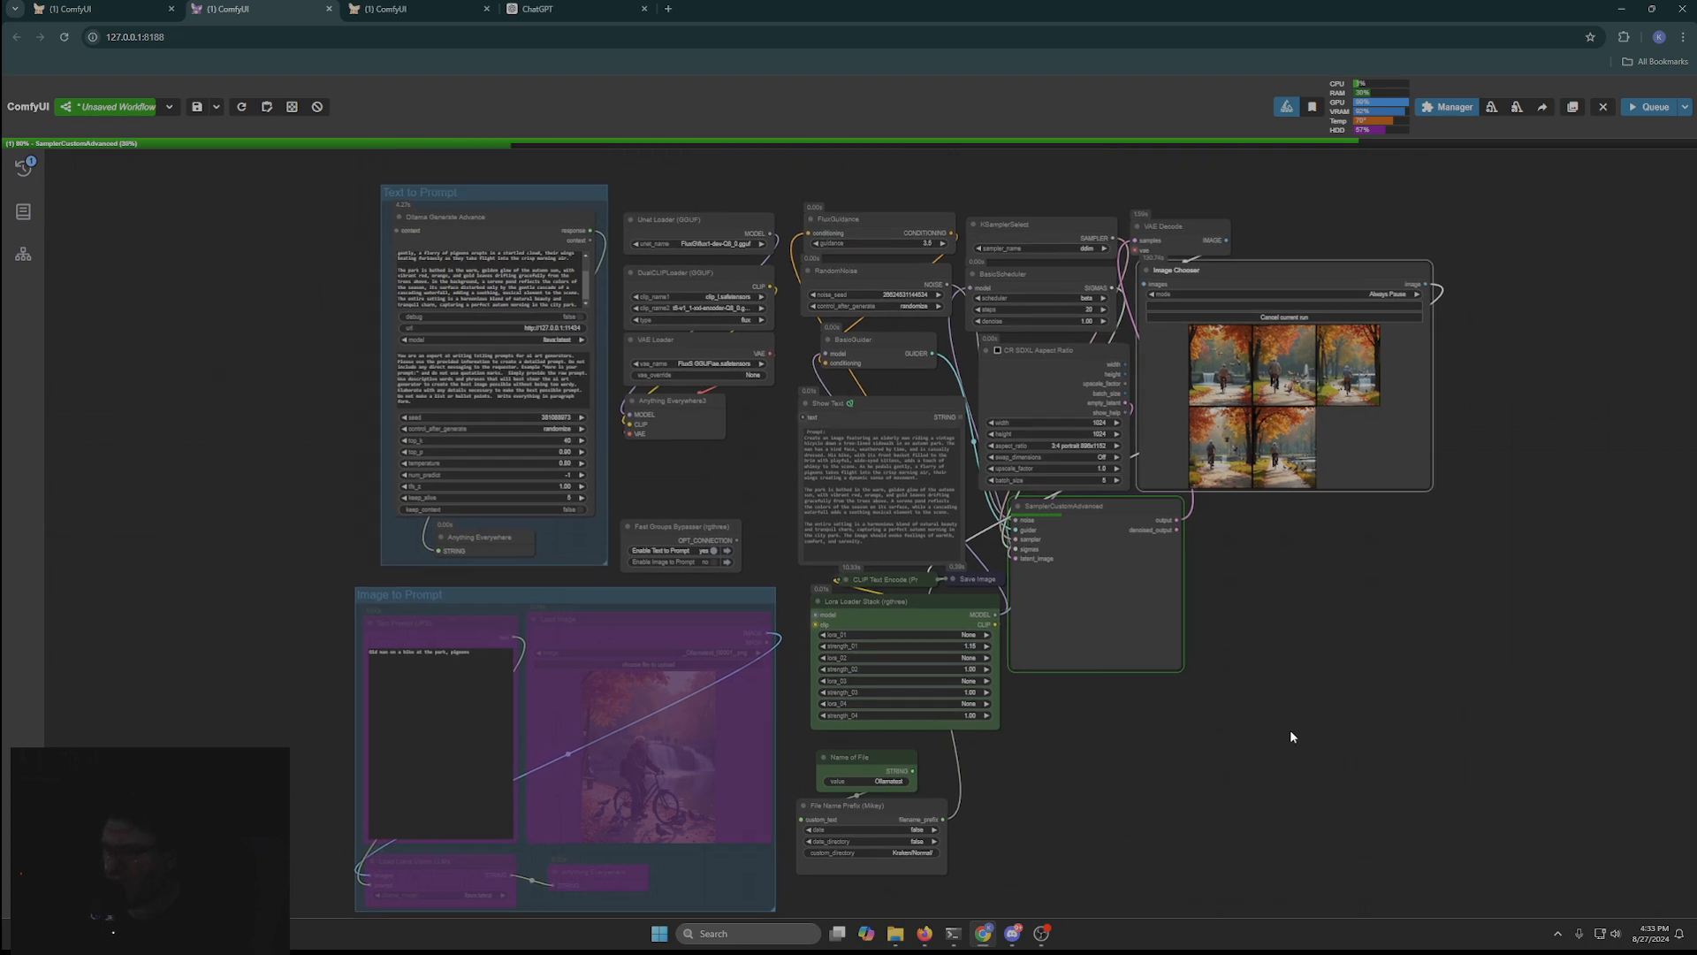
double_click(677, 490)
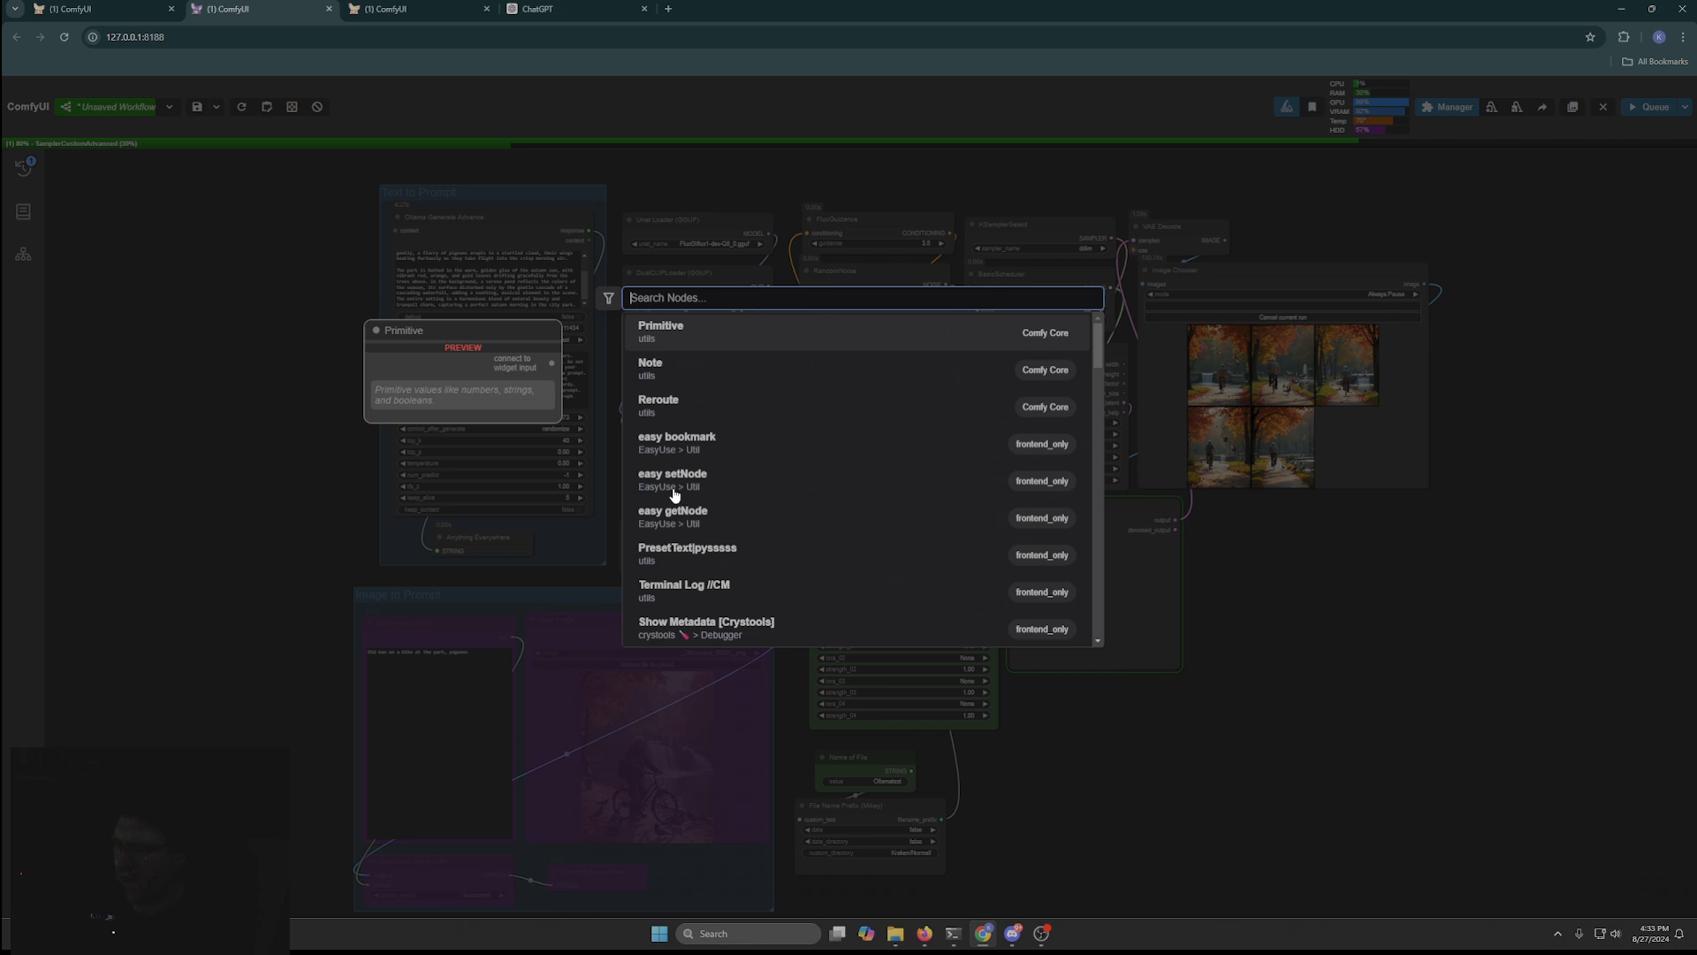
type("note")
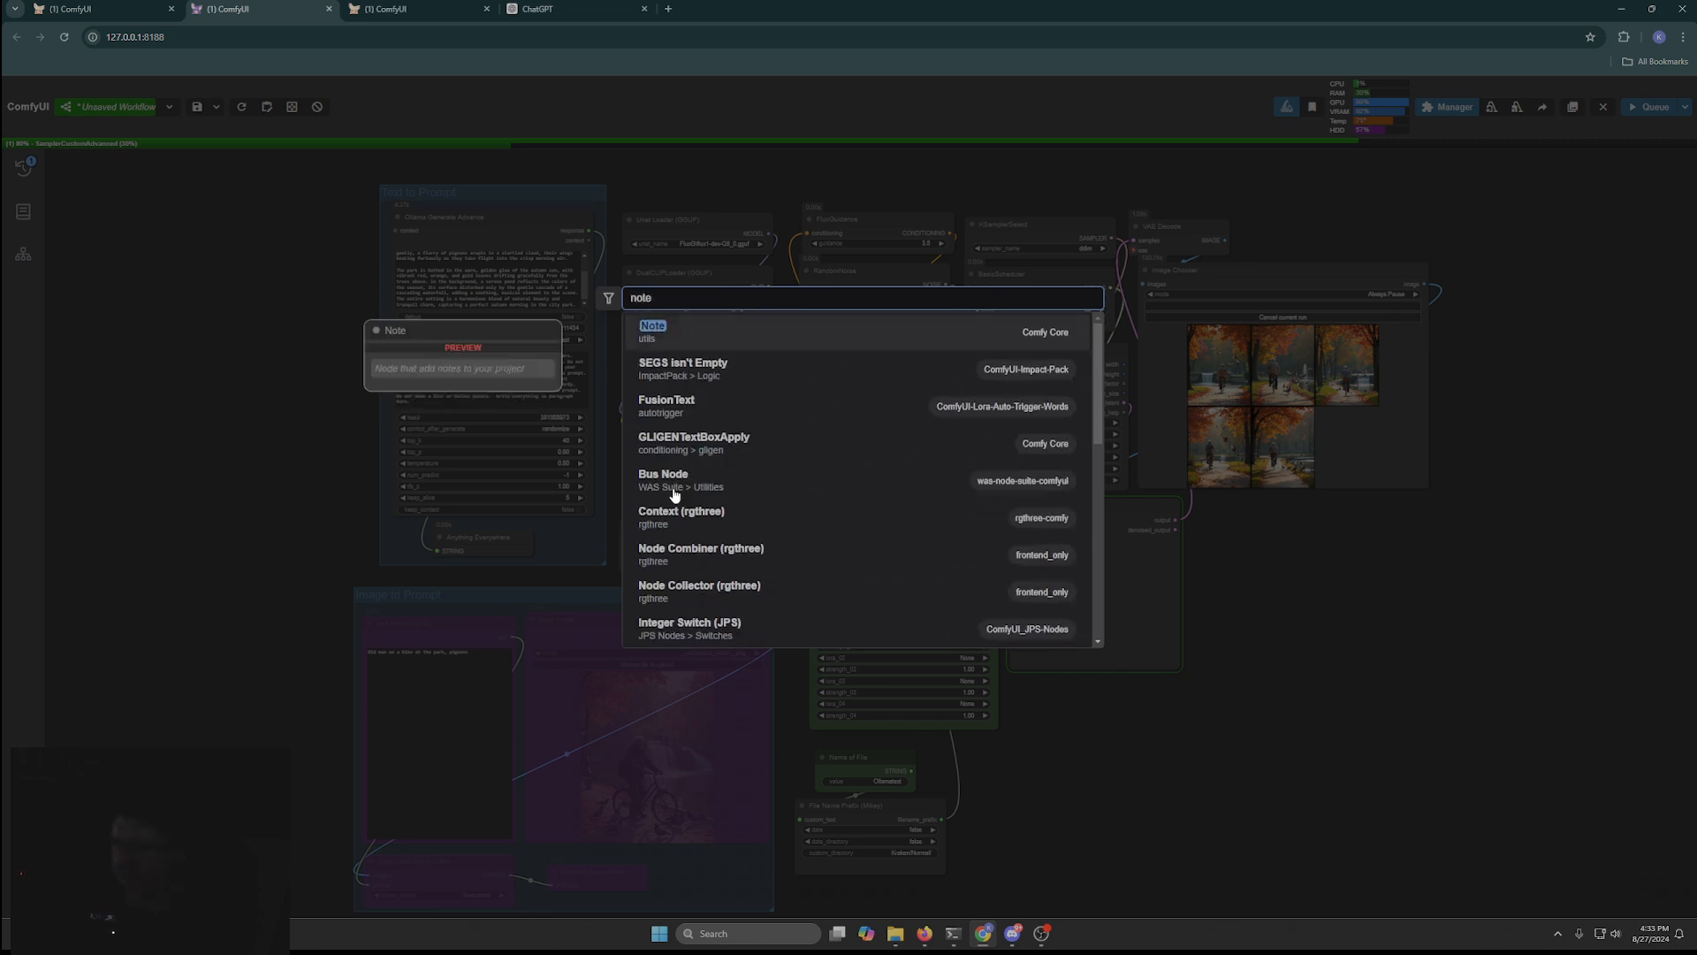
key("Return")
left_click_drag(708, 488, 776, 515)
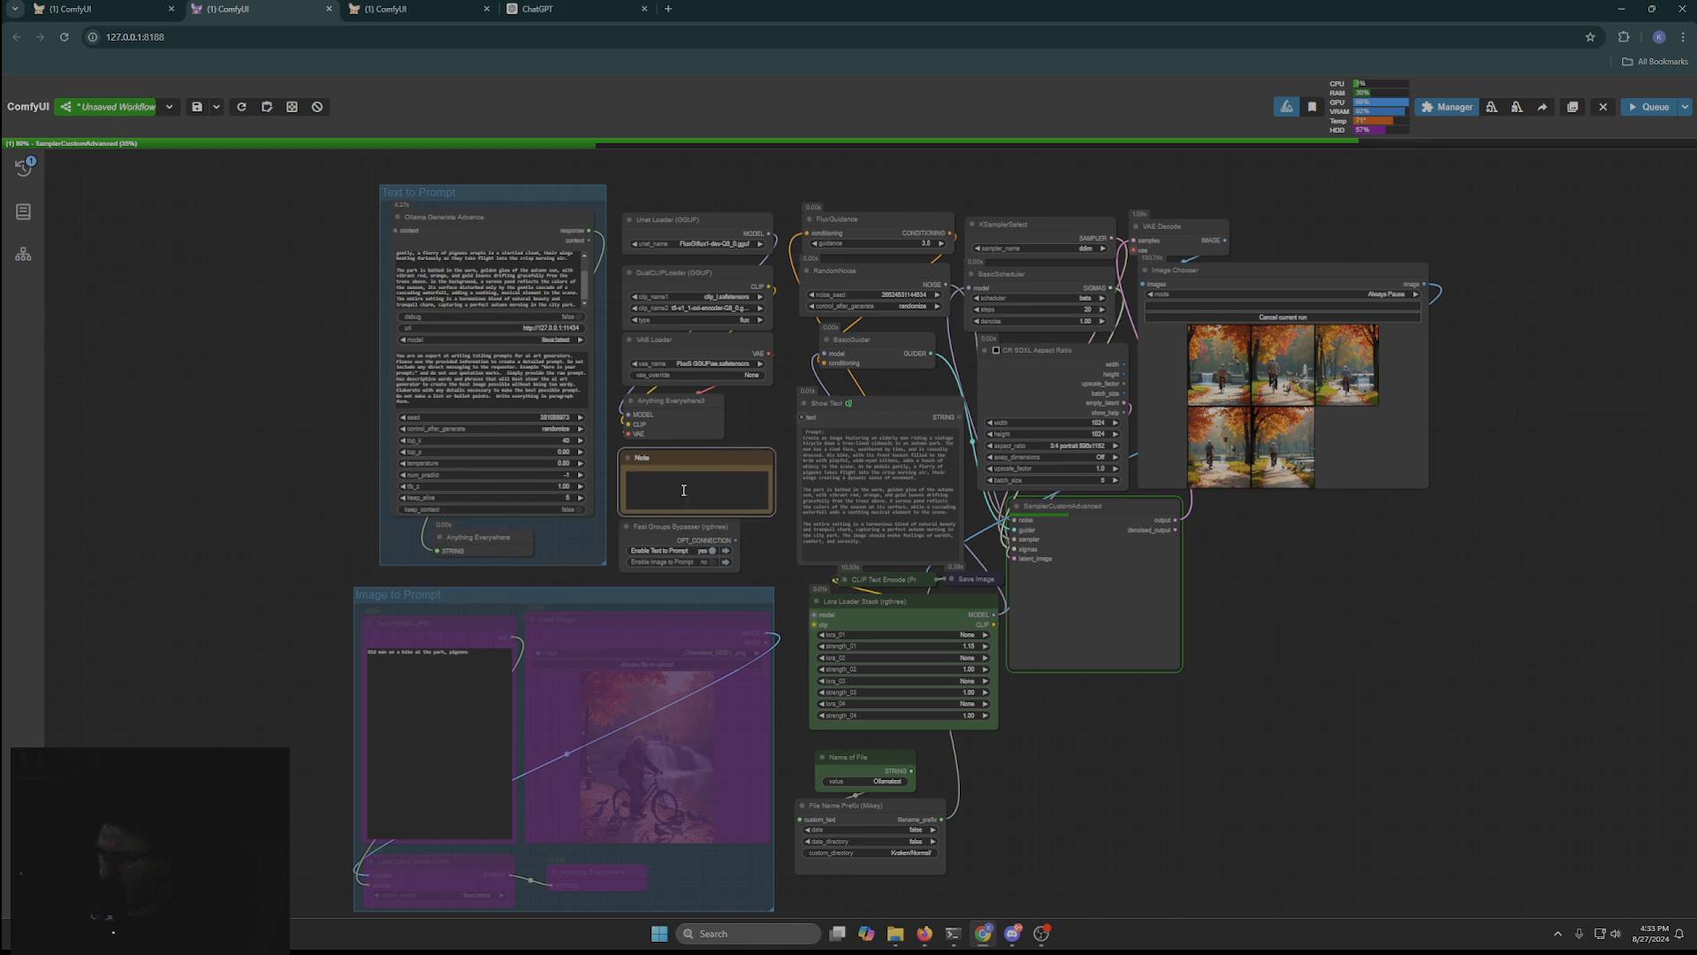
Step: Write in the note: "Use the following to change between txt2img and img2img. Disable one and enable the other. Don't have both enabled at once."
left_click(688, 487)
type("Use")
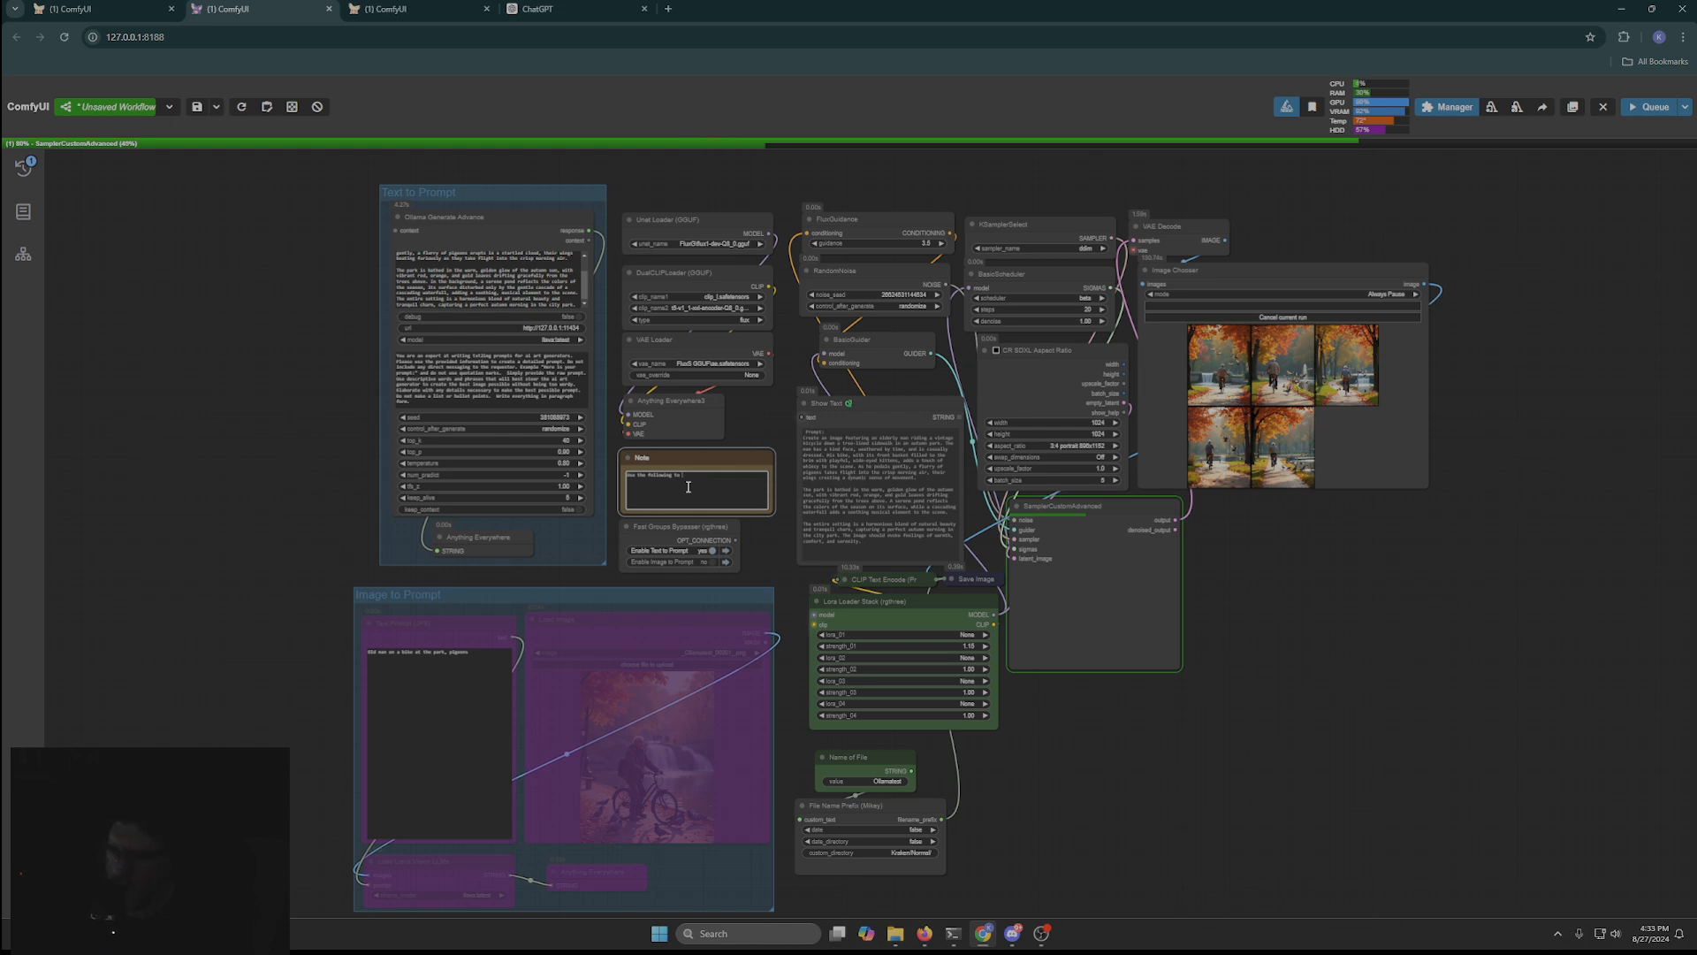
type("thebetween txt2img and img2img. Usi enable the ")
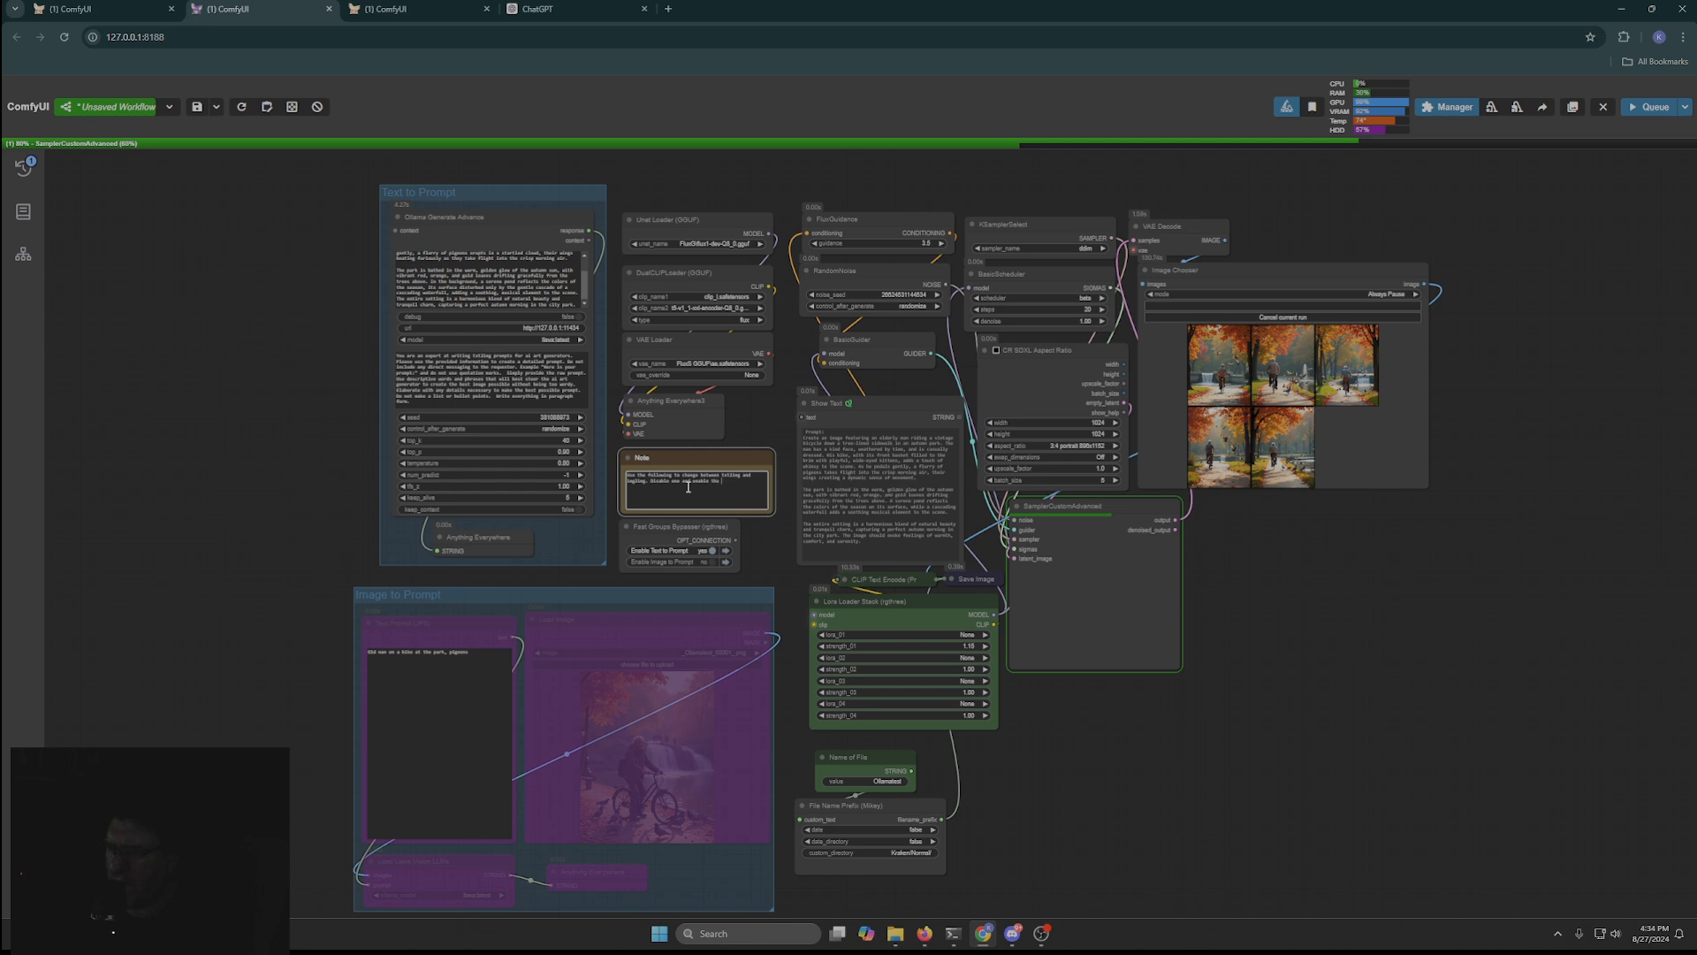
type("other. One")
type(" both")
type(" enabled at once.")
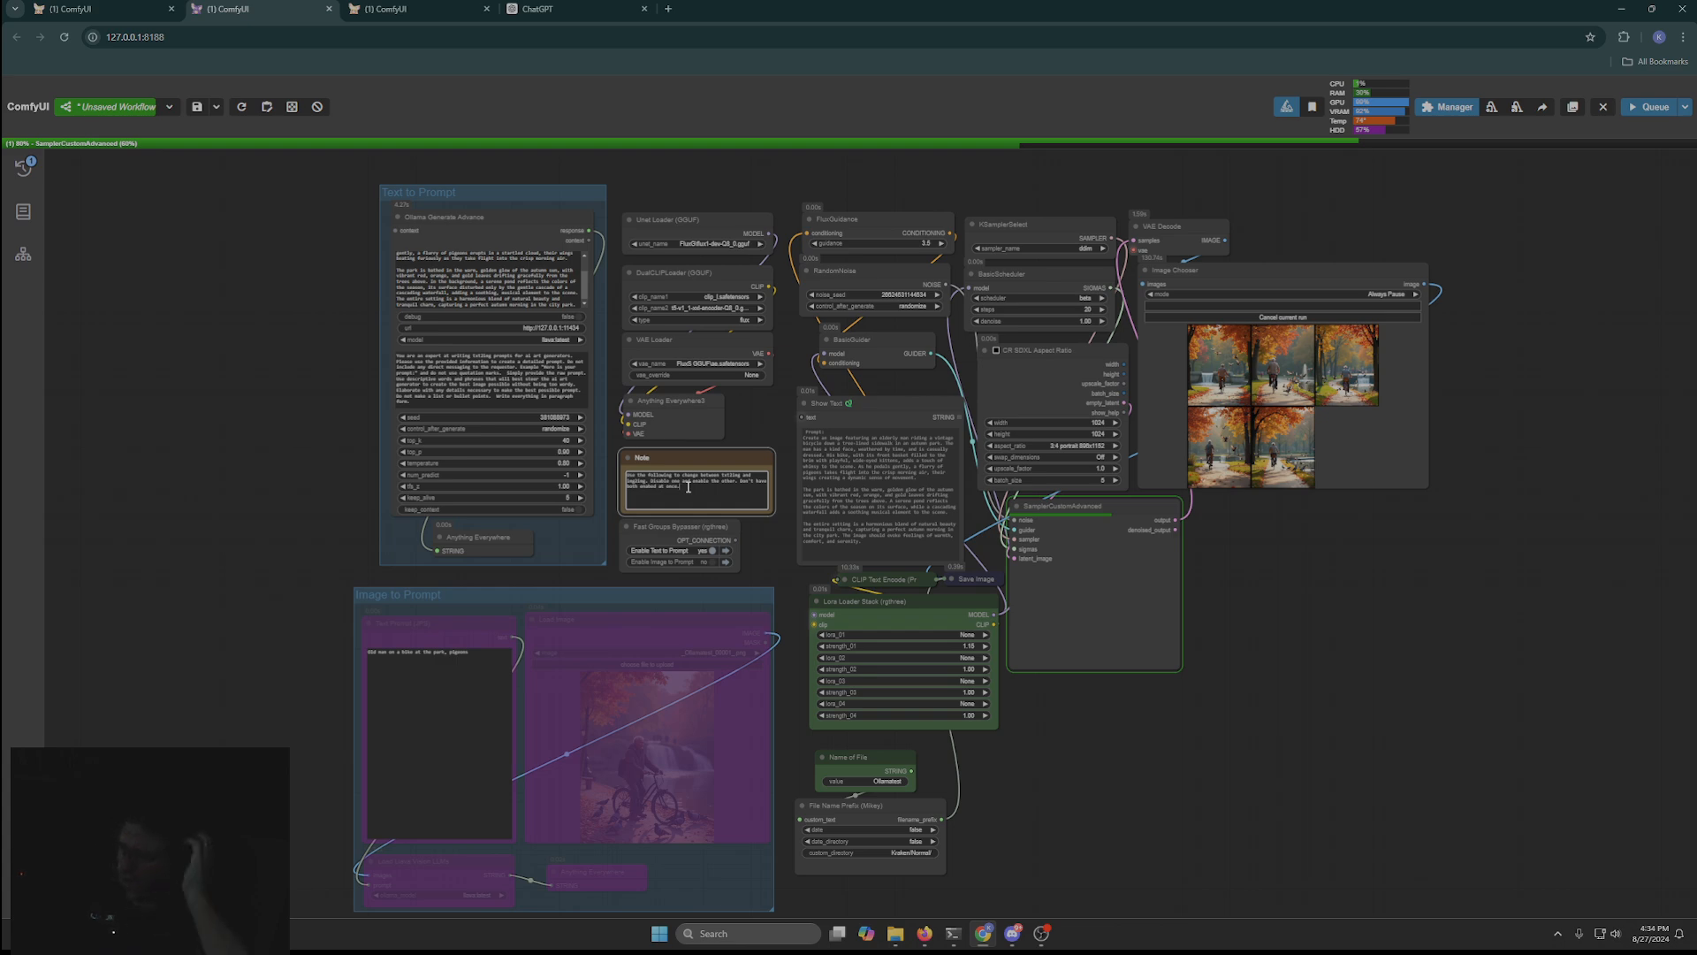
Step: Add a second Note node in the empty space beside the Image to Prompt group's text prompt and enlarge it
left_click_drag(170, 635, 389, 472)
double_click(389, 472)
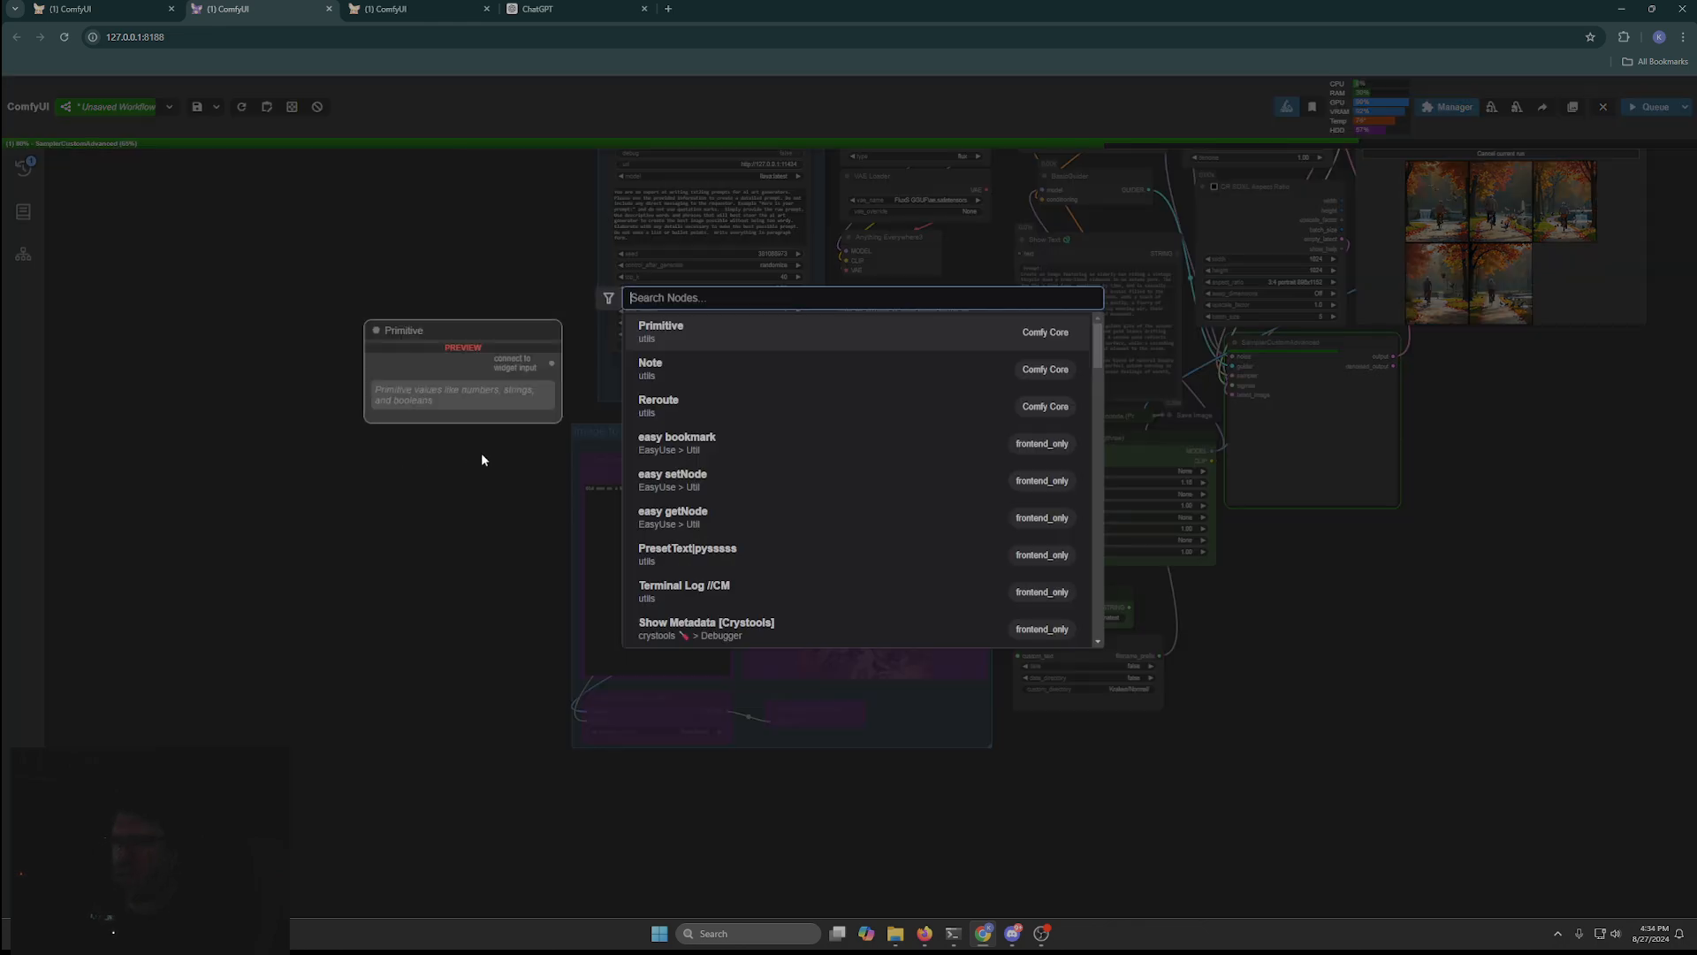
type("note")
left_click(650, 328)
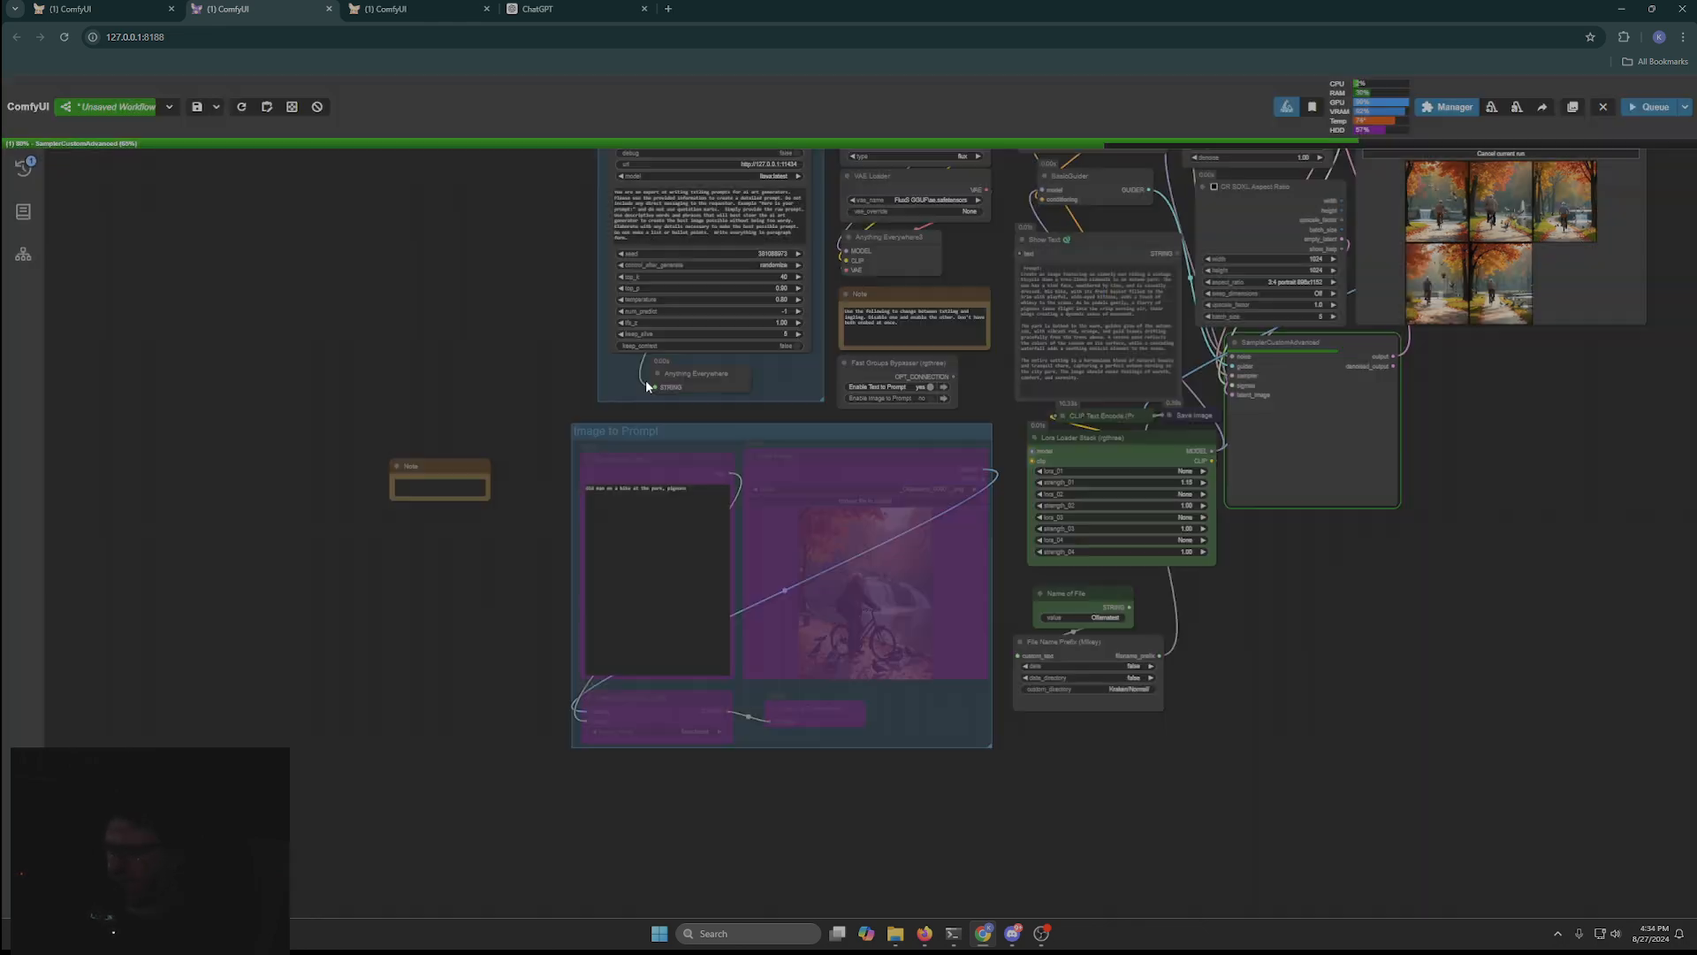
left_click_drag(413, 466, 457, 451)
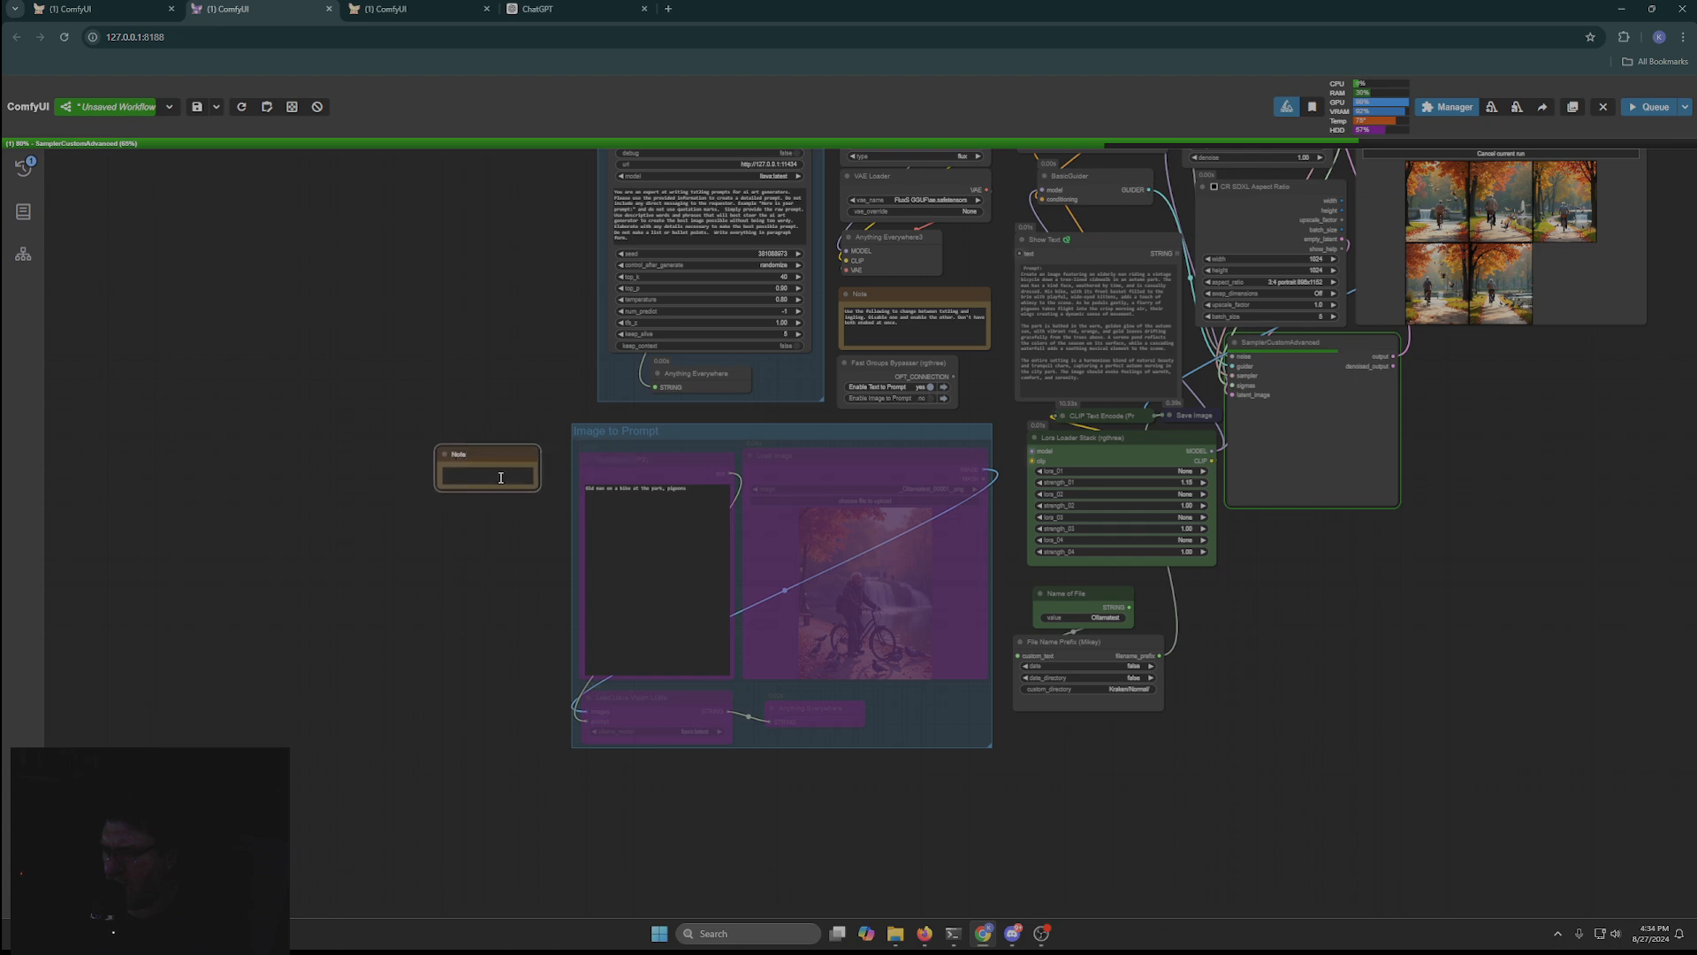
left_click_drag(538, 491, 560, 598)
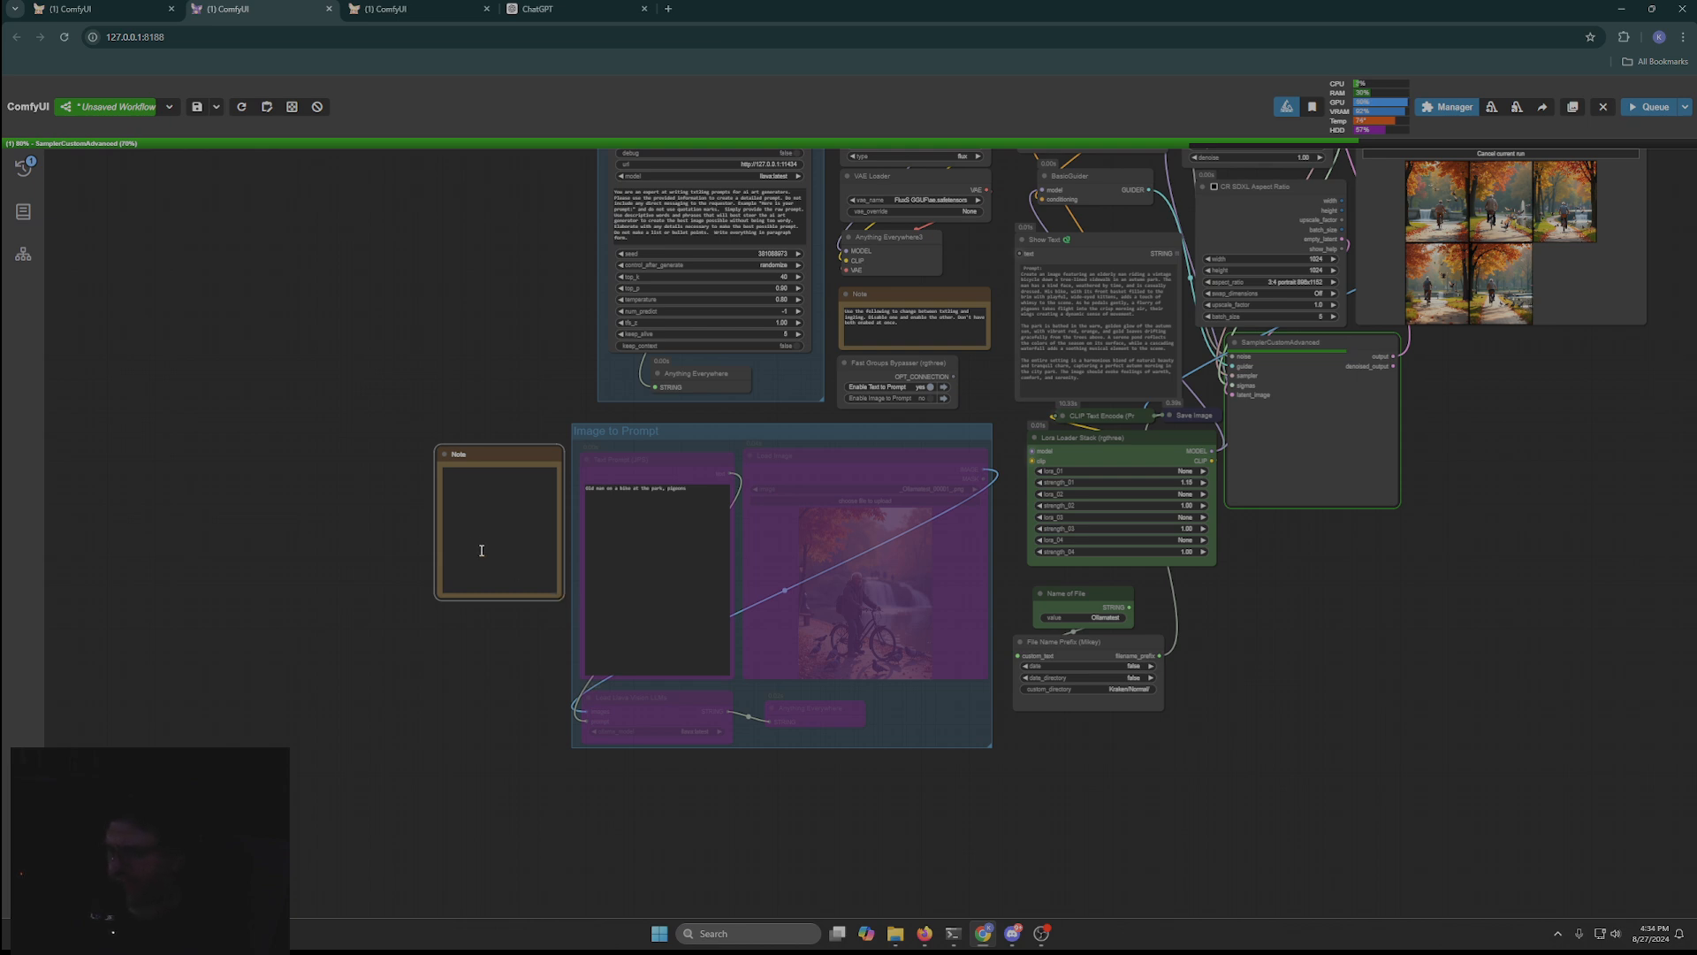
Step: Write "Adding text here can help steer the translation if you are having trouble getting the image correctly described" in the note, then shrink and lower it
left_click(481, 508)
type("Adding ")
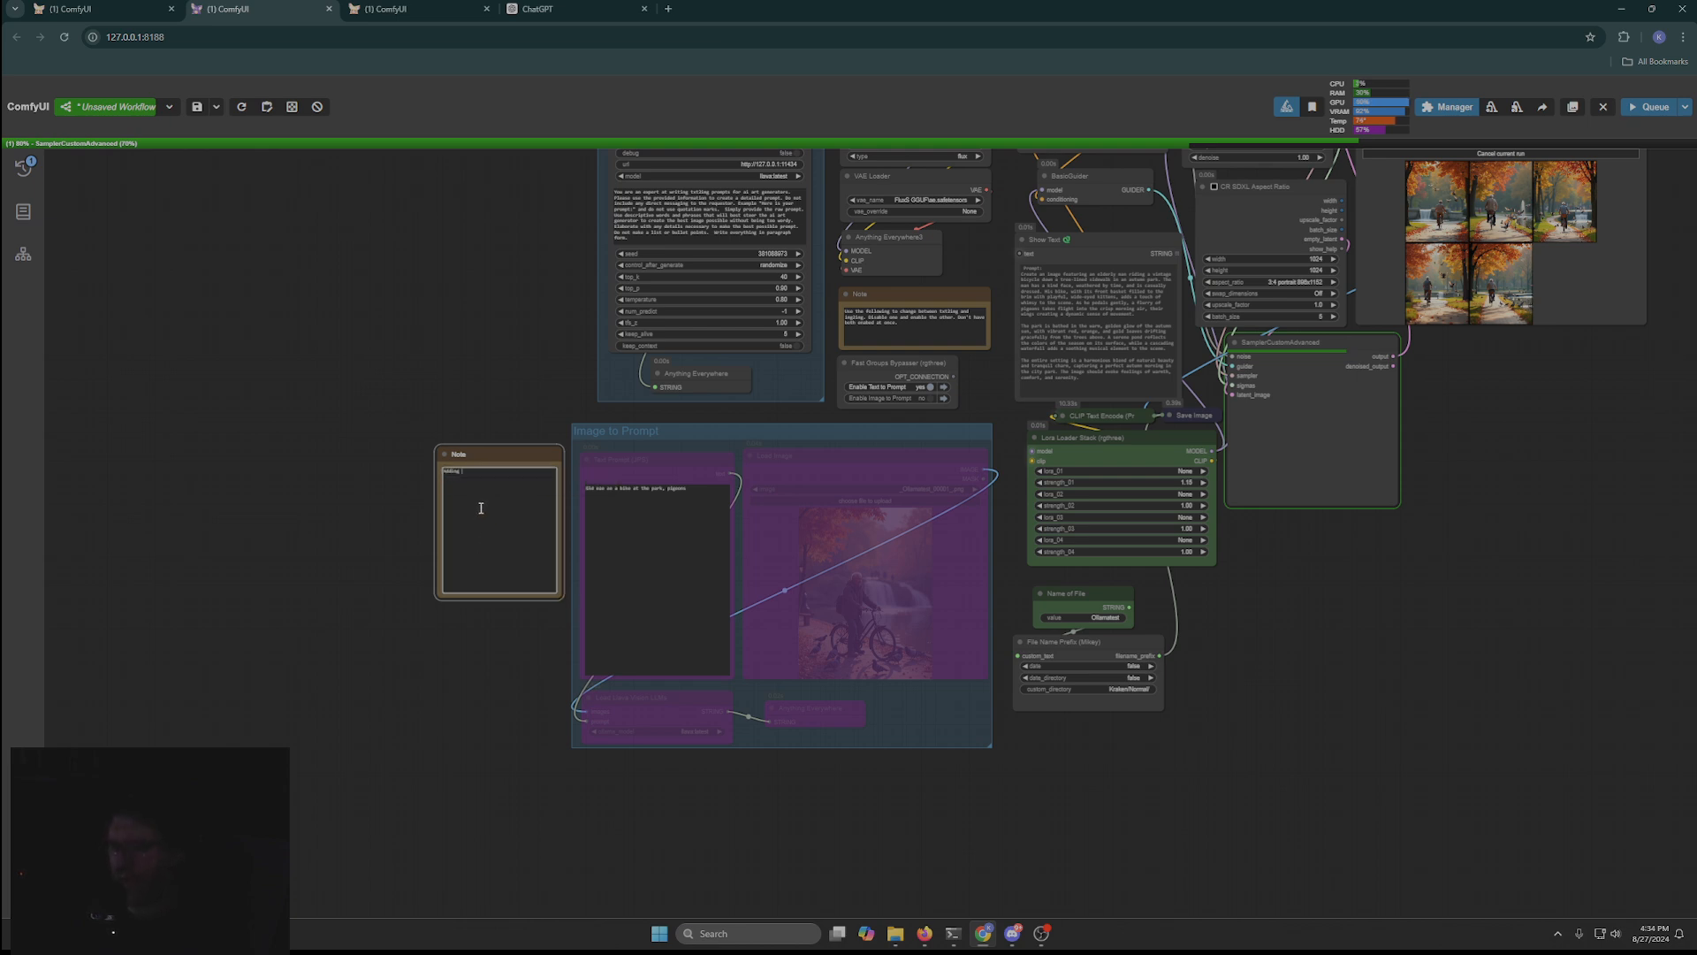
type("toxt here coo")
type("ld b")
type(" stear")
type("text here can help steer the translation if you ")
type("are having")
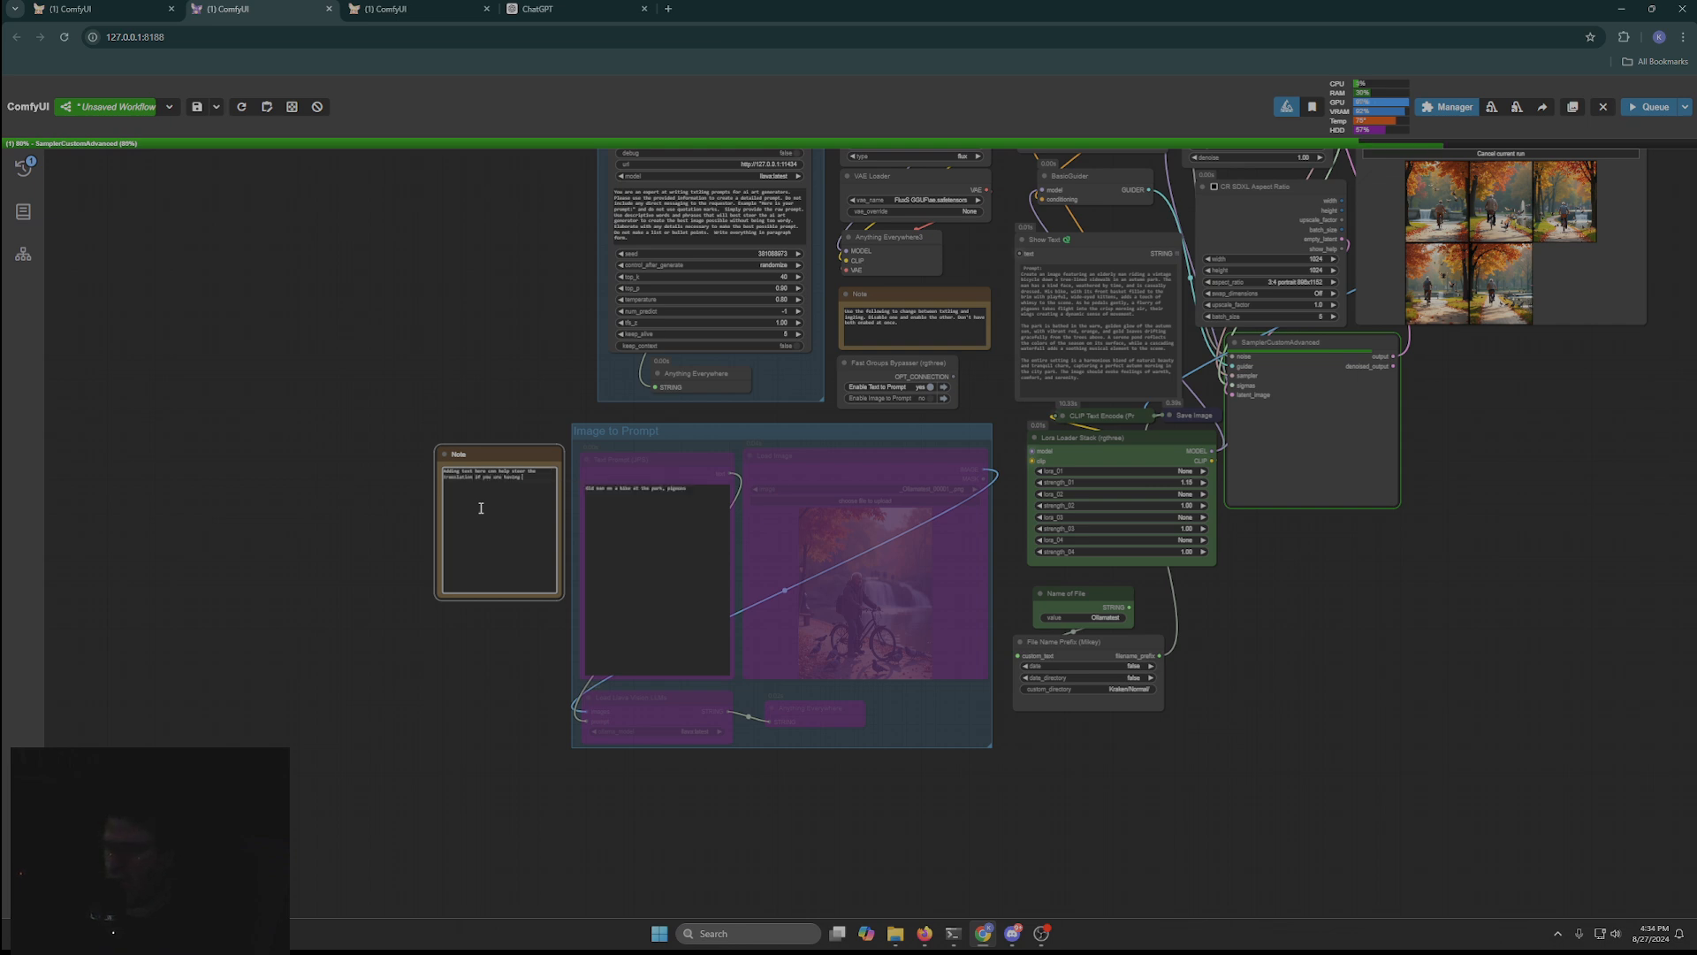
type(" trouble getting the i")
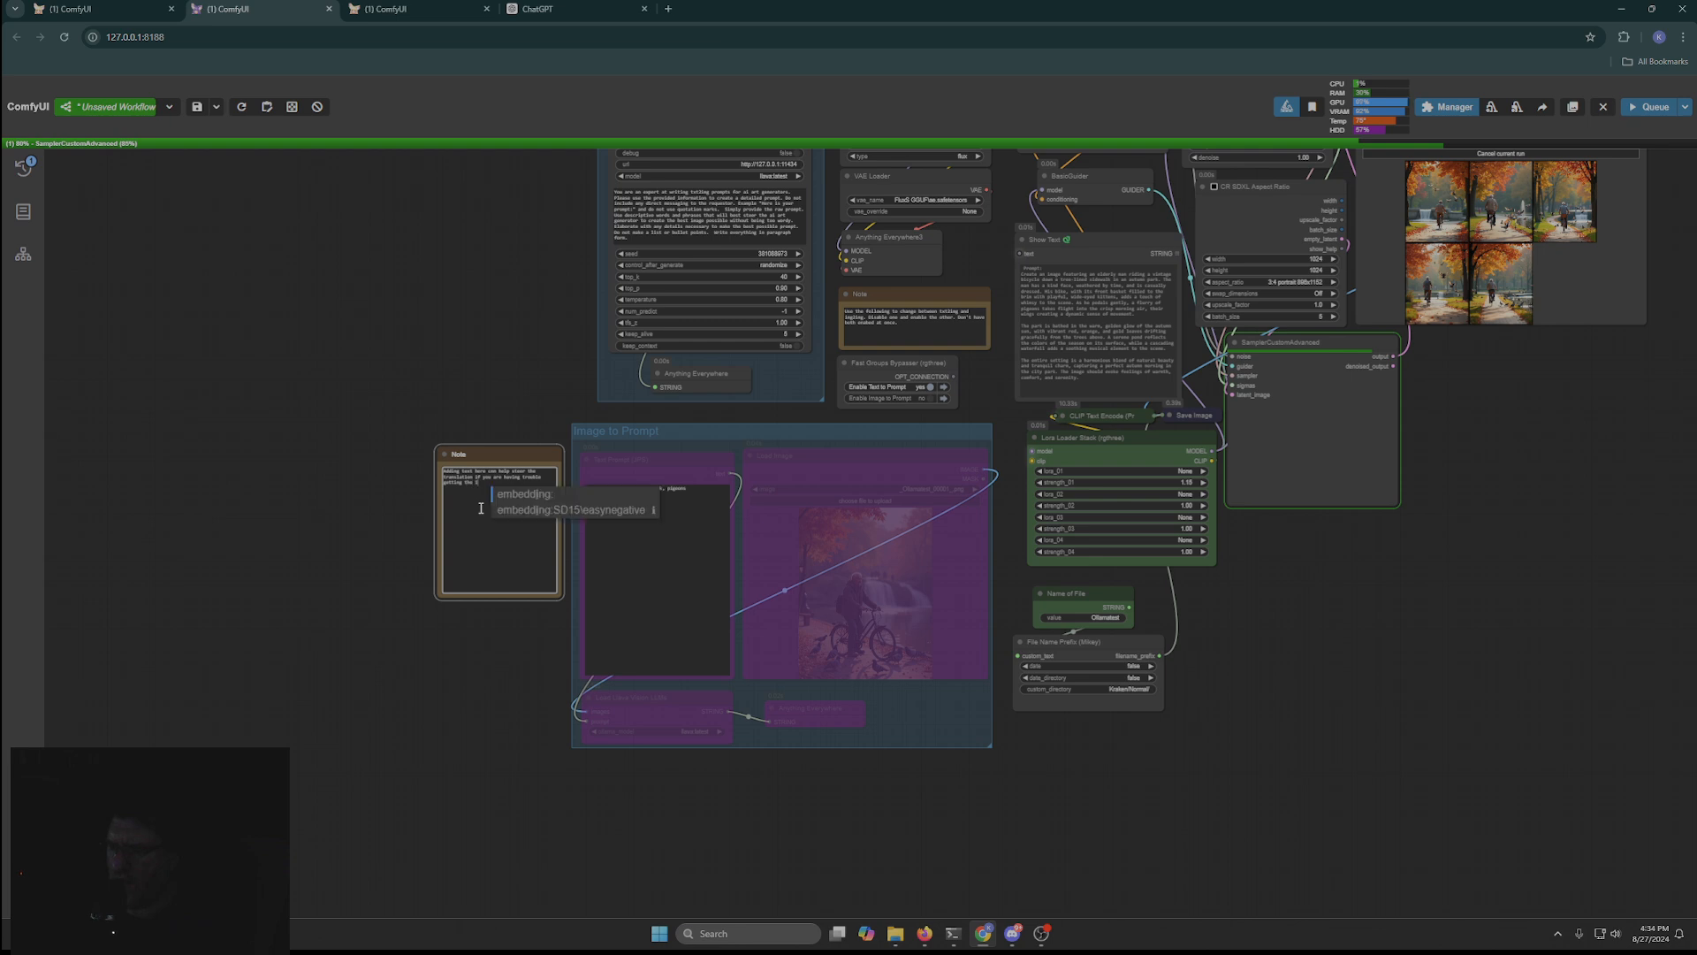
type("mage correctly")
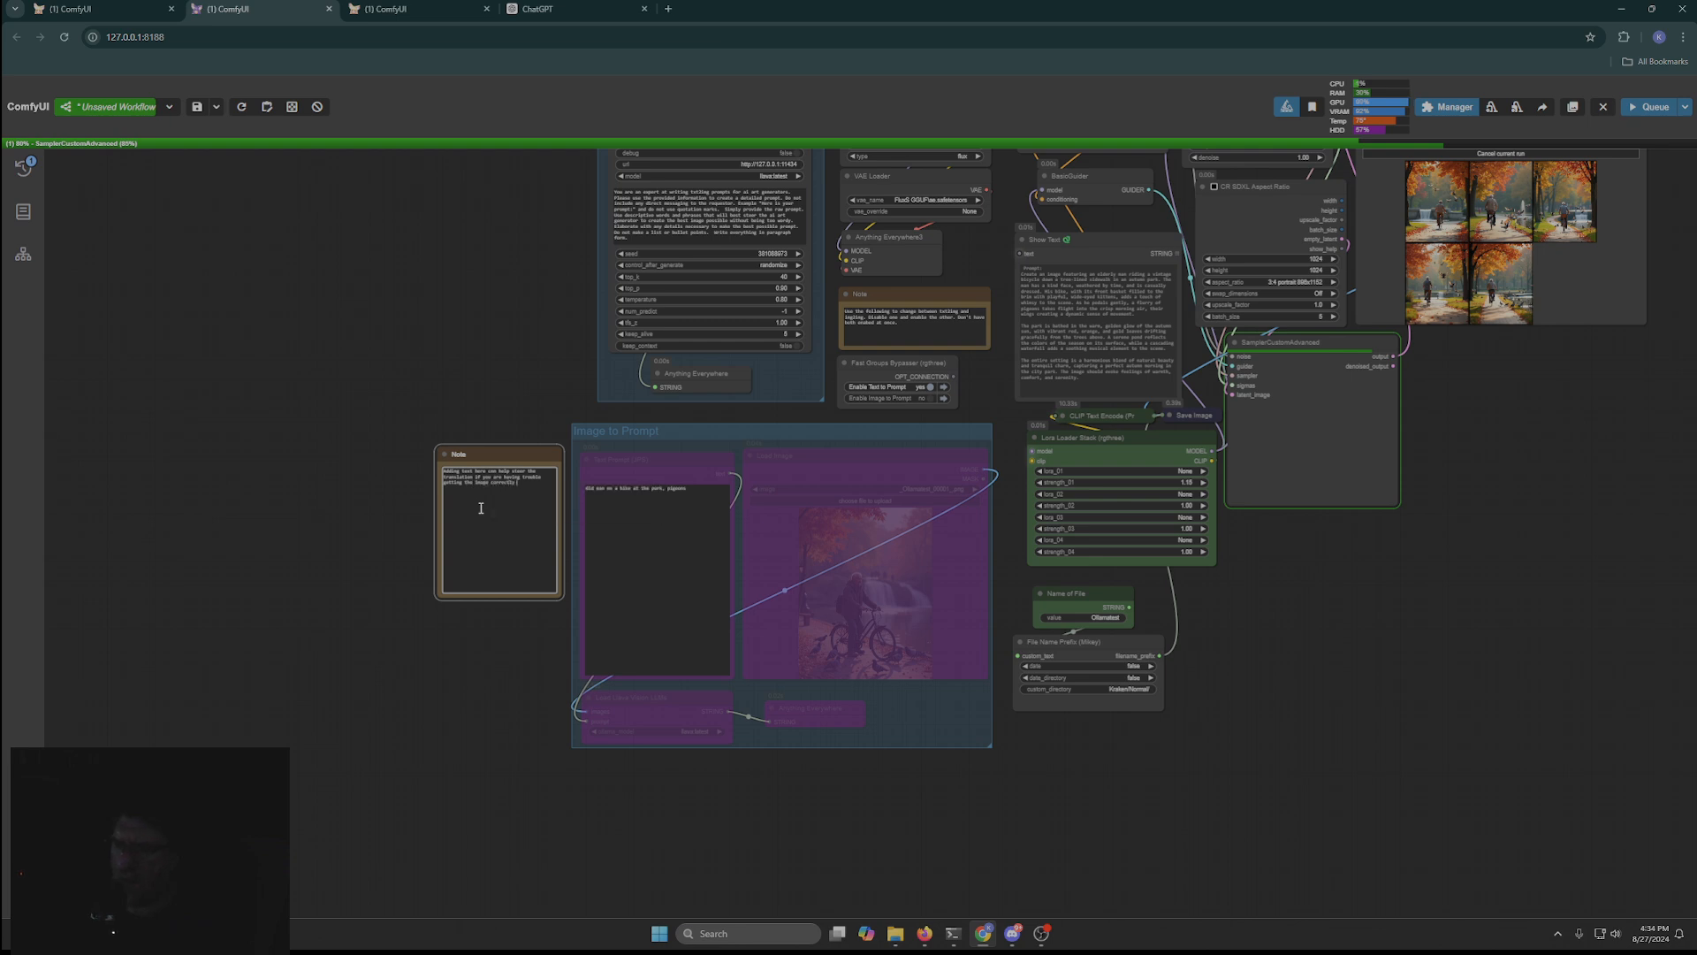
type(" and")
left_click_drag(555, 599, 557, 499)
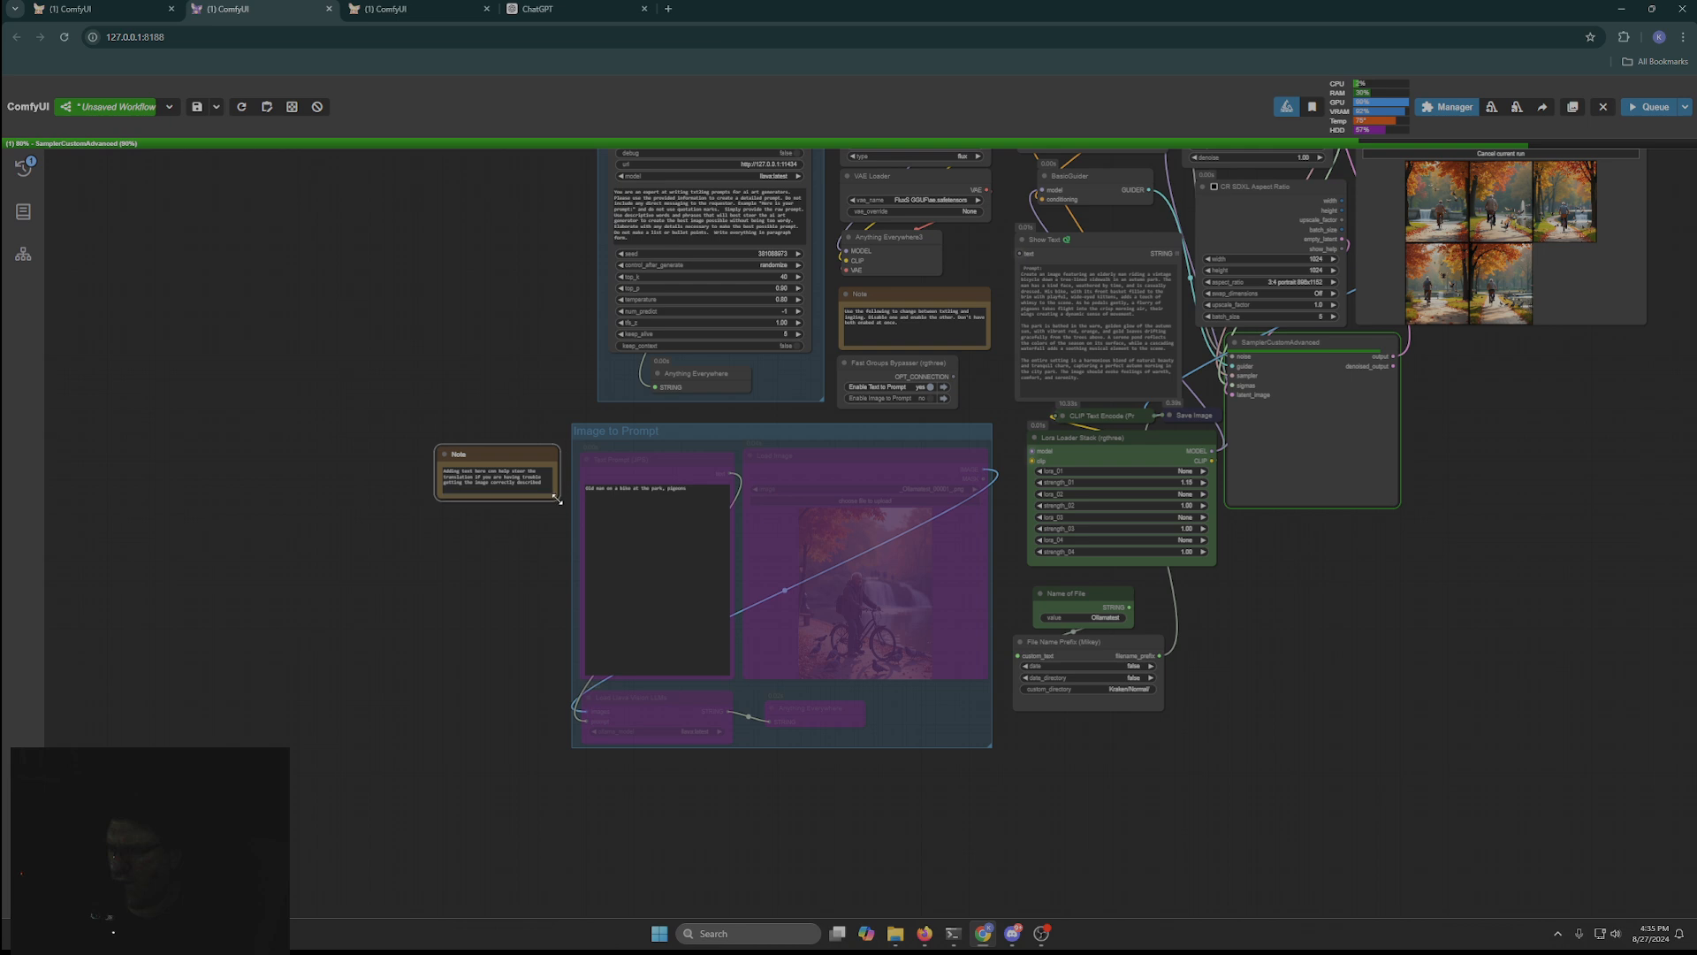
left_click_drag(491, 449, 491, 525)
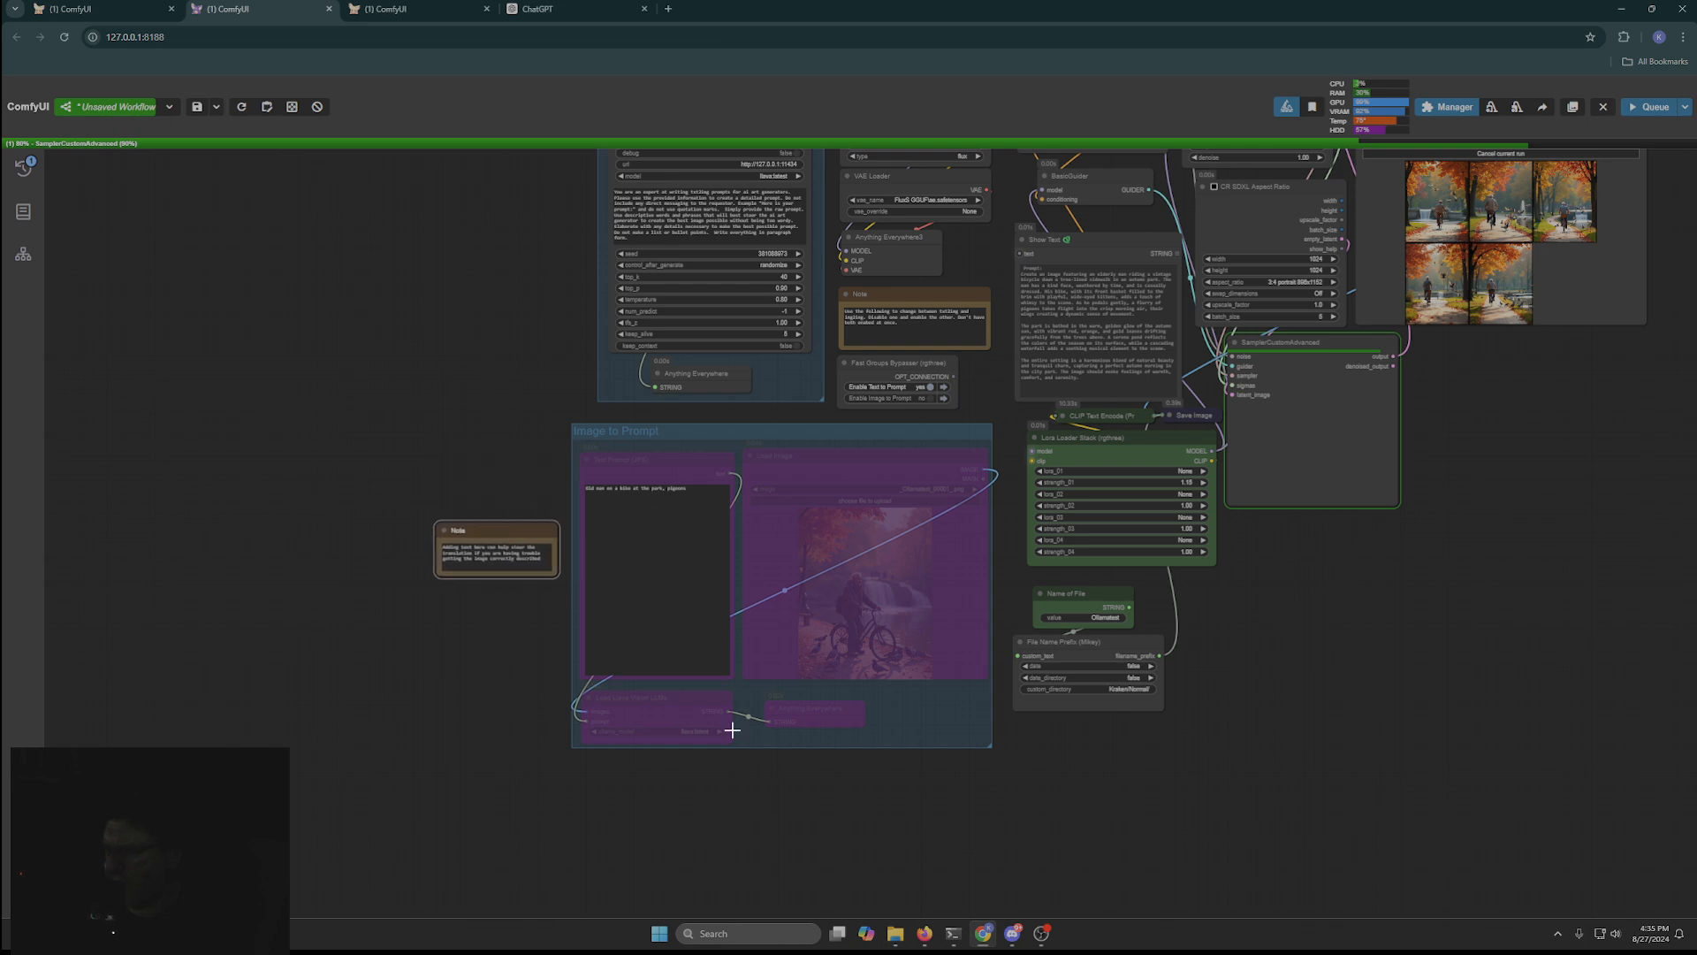
Step: Add an enlarged Note node below the Image to Prompt group reading "I recommend Llava for the model."
left_click_drag(1216, 807, 1161, 765)
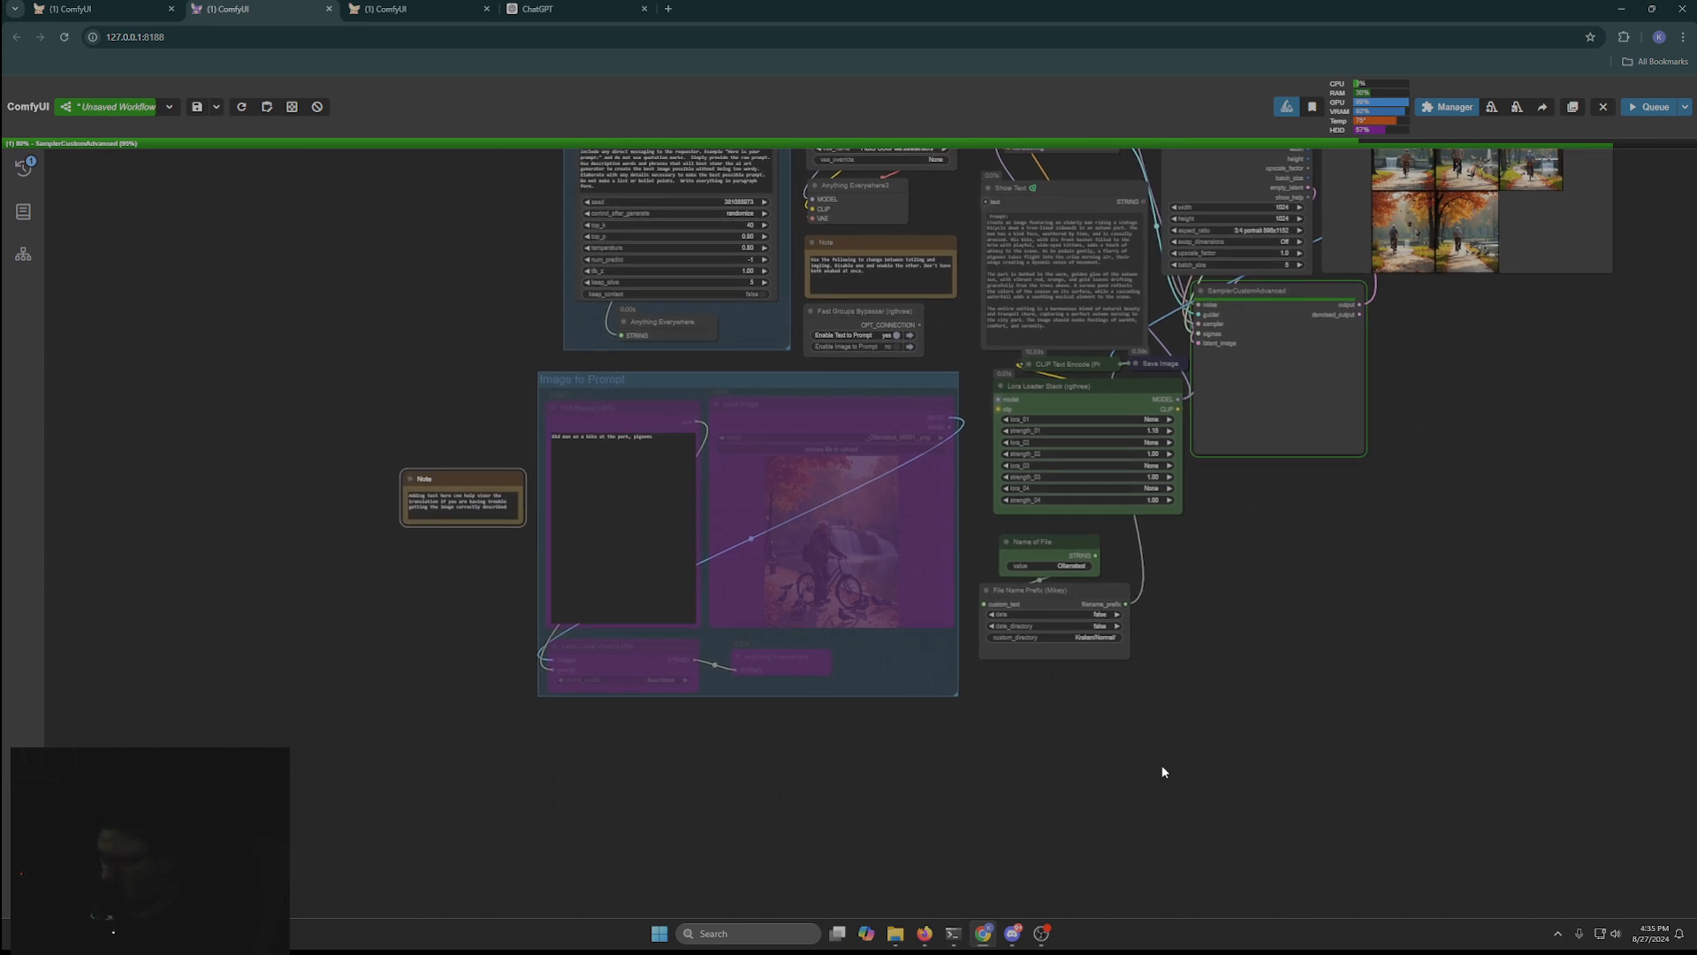
double_click(624, 724)
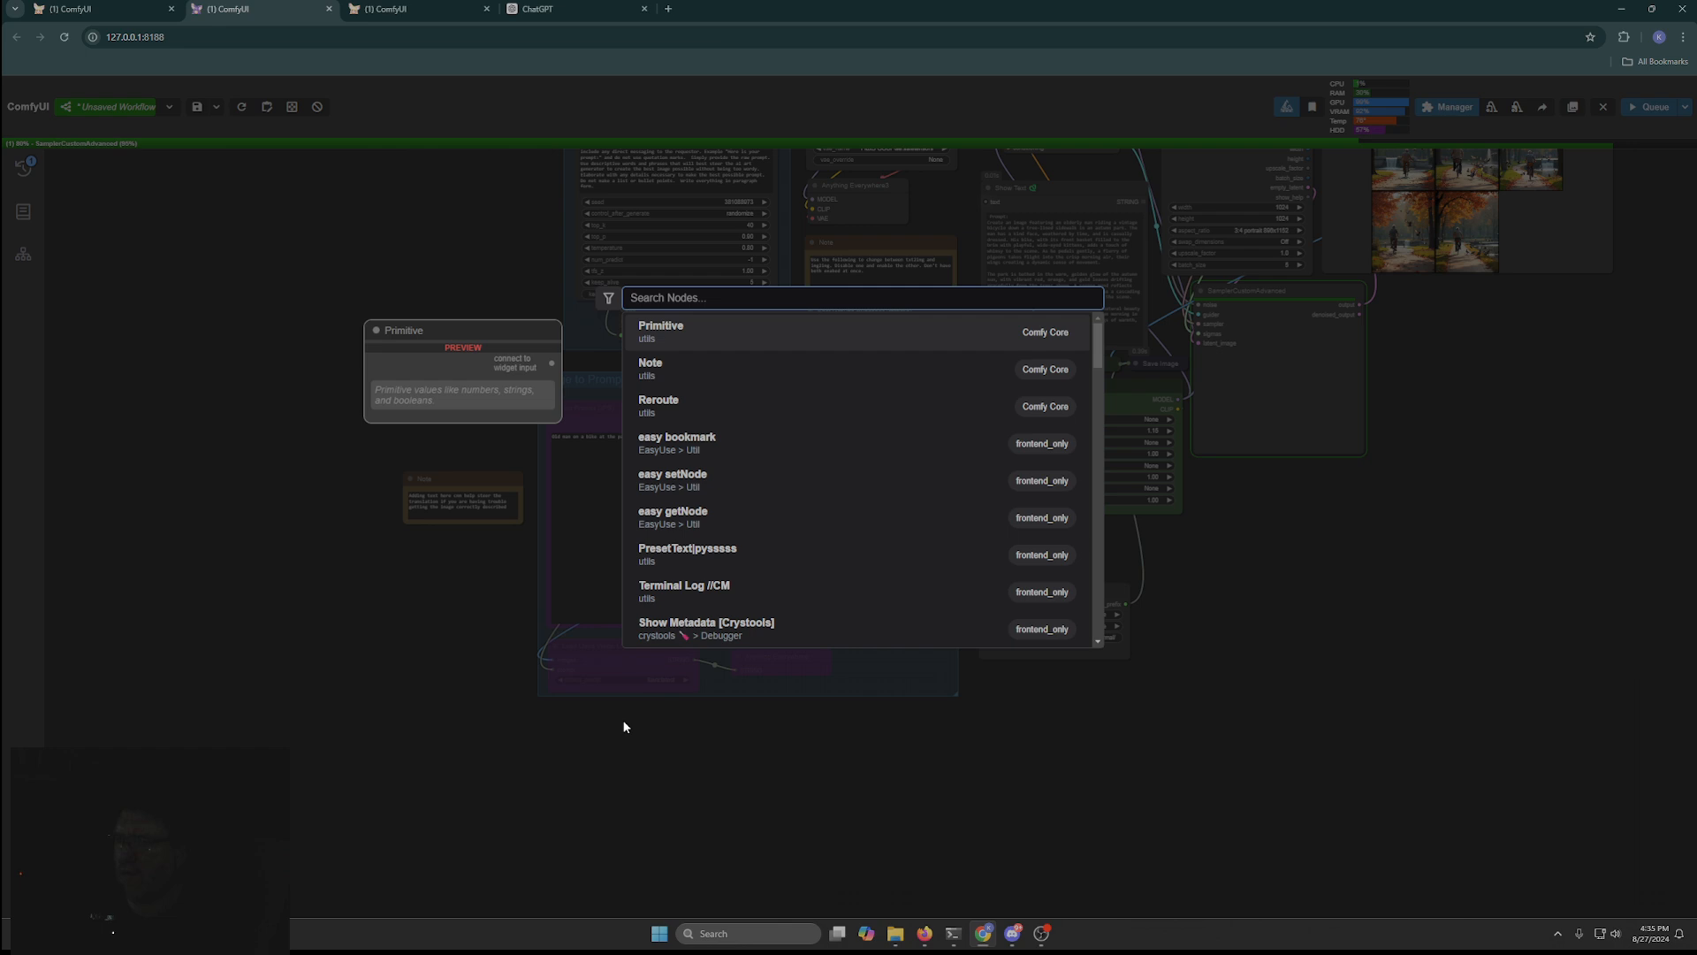
type("no")
left_click(636, 327)
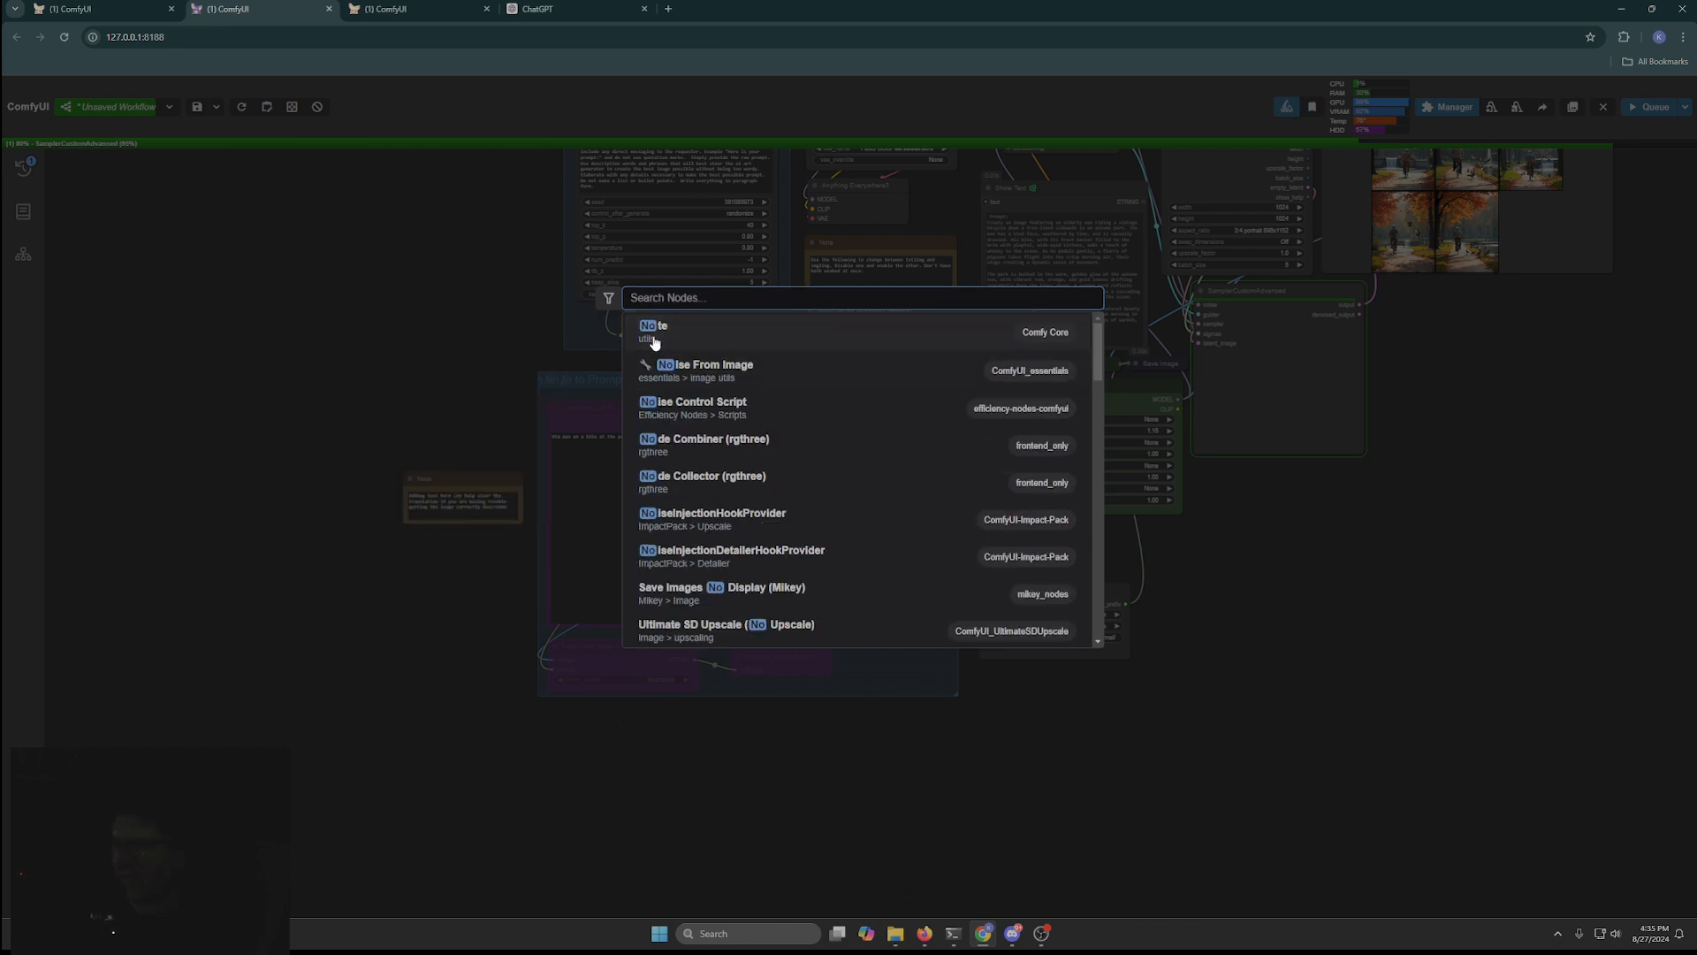
left_click_drag(645, 712, 573, 707)
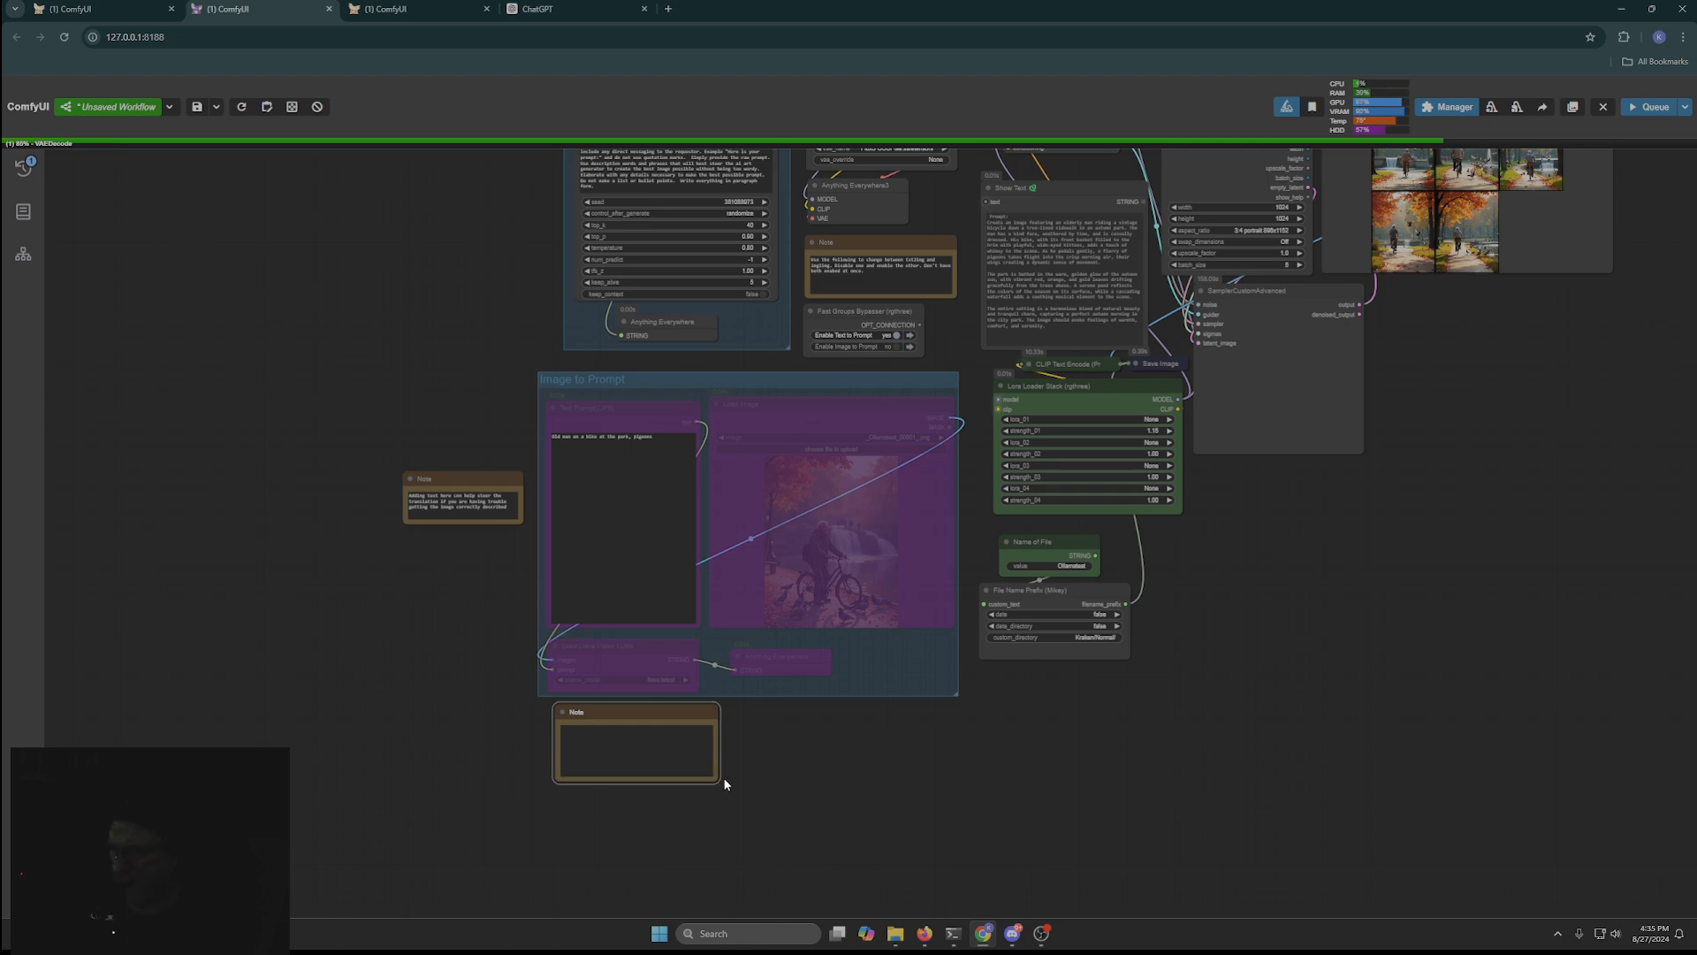
left_click(649, 732)
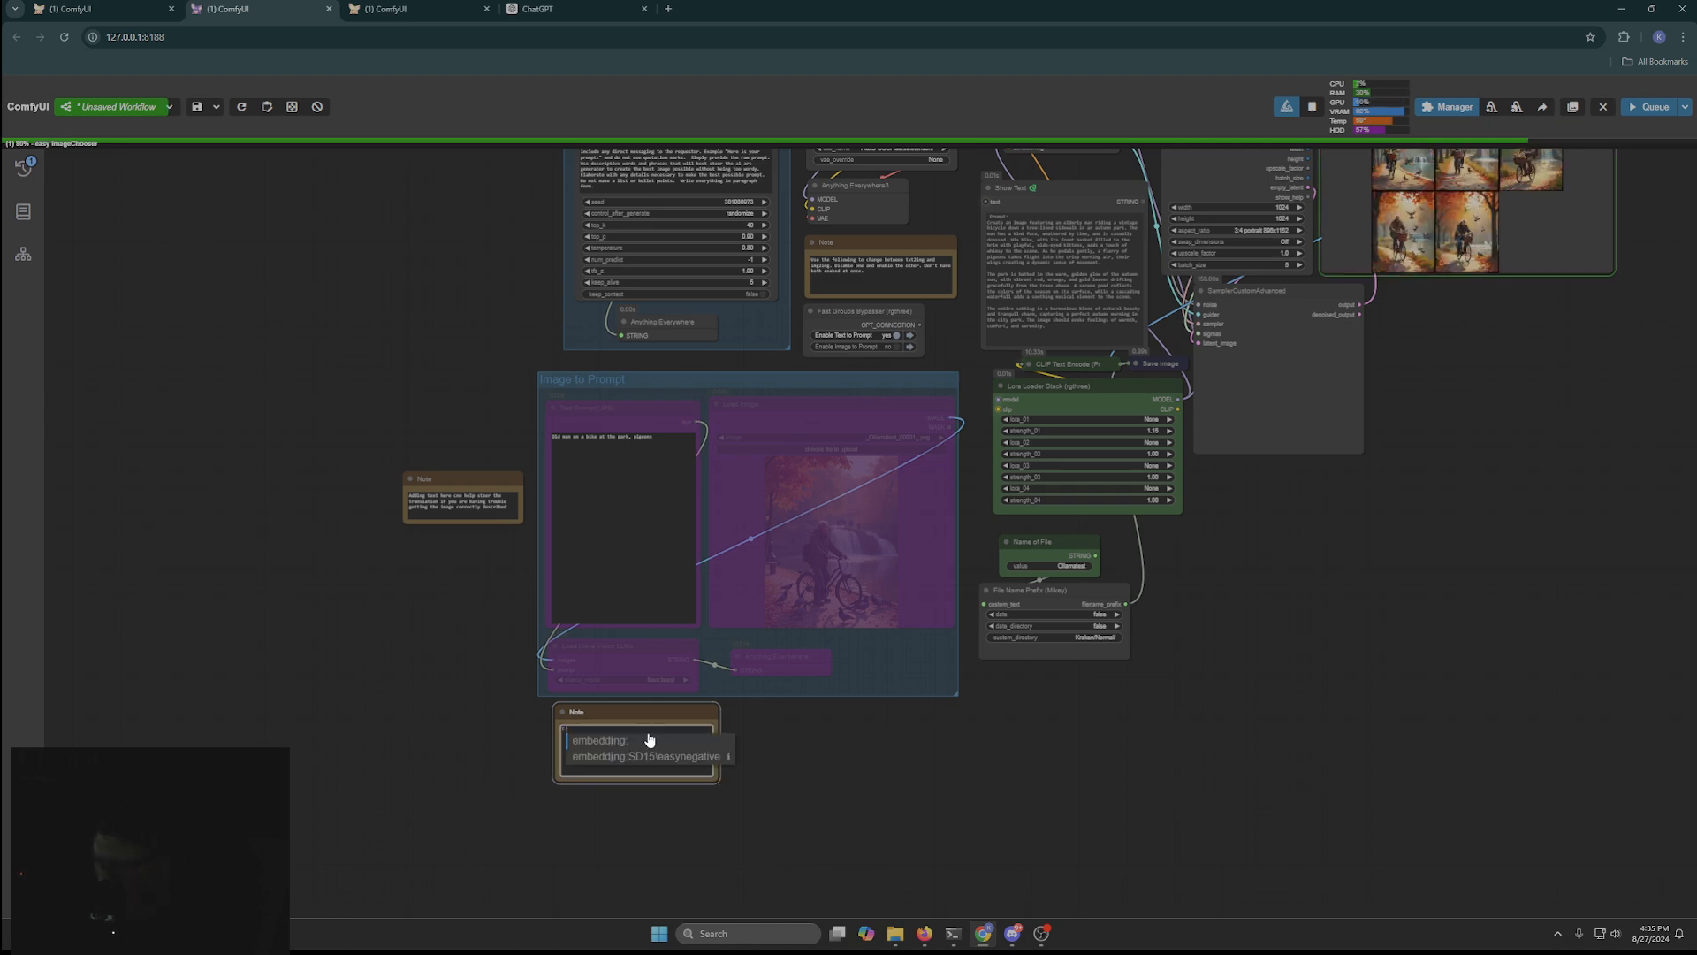
type("I m")
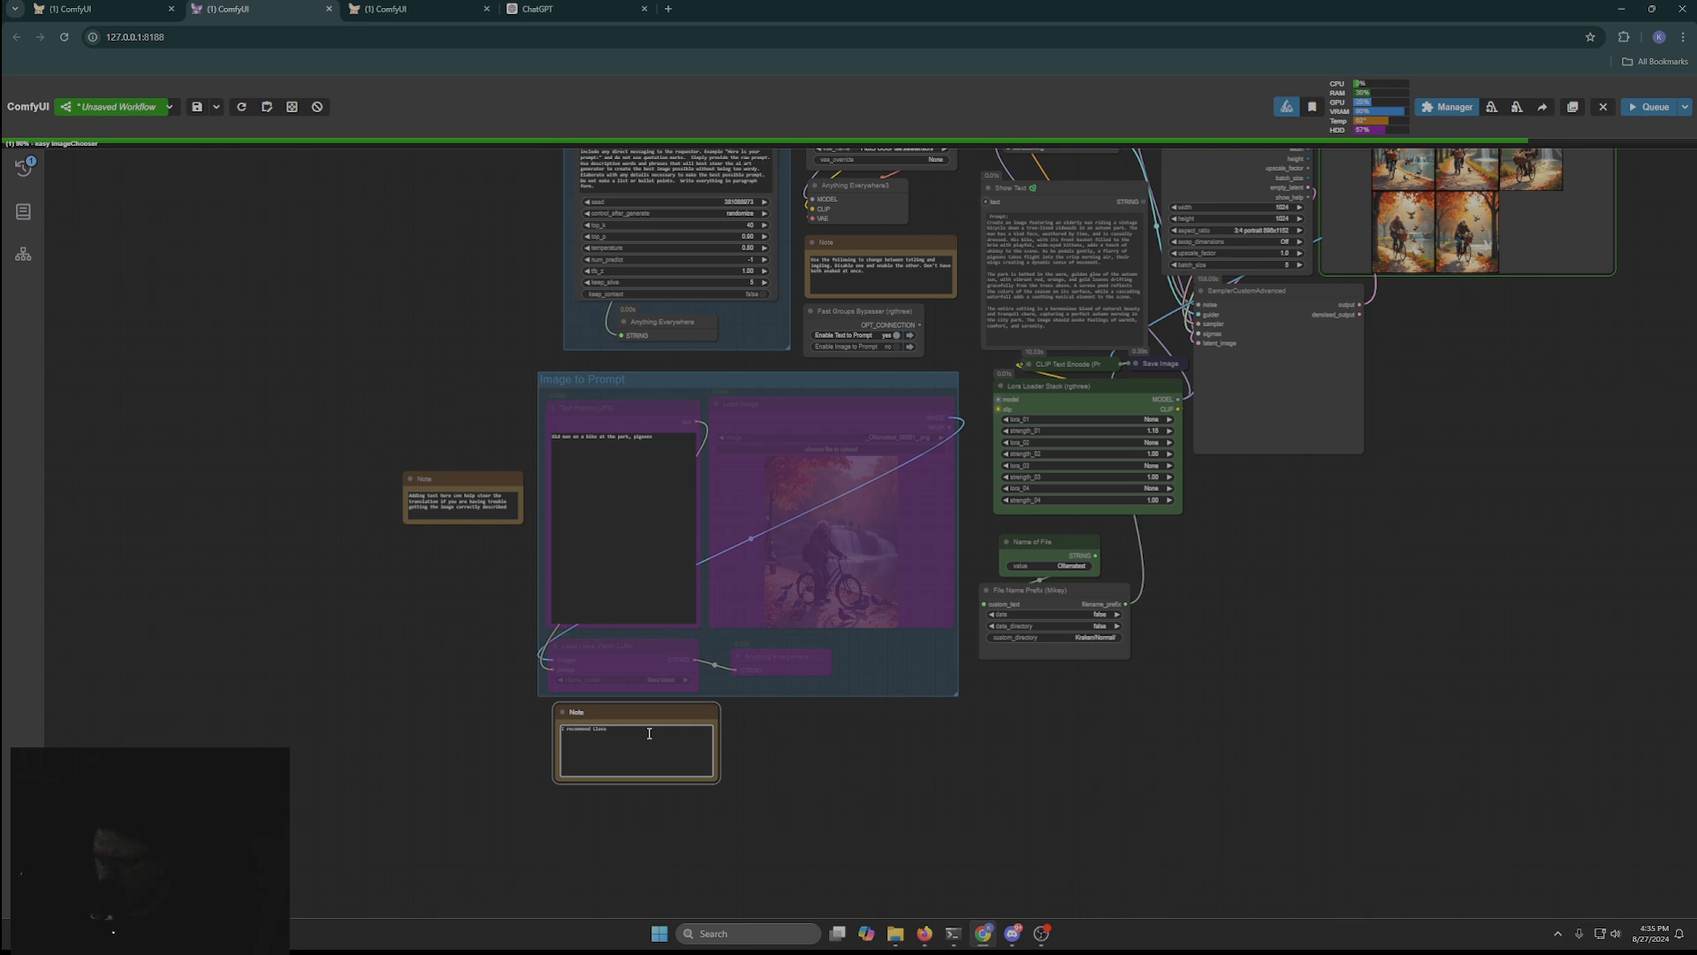
type("r the")
type("model.")
Step: Add a Note node reading "Name of the image you are making." and place it beside the Name of File node
scroll(990, 813, "down", 3)
left_click_drag(1217, 761, 1074, 711)
scroll(974, 564, "up", 1)
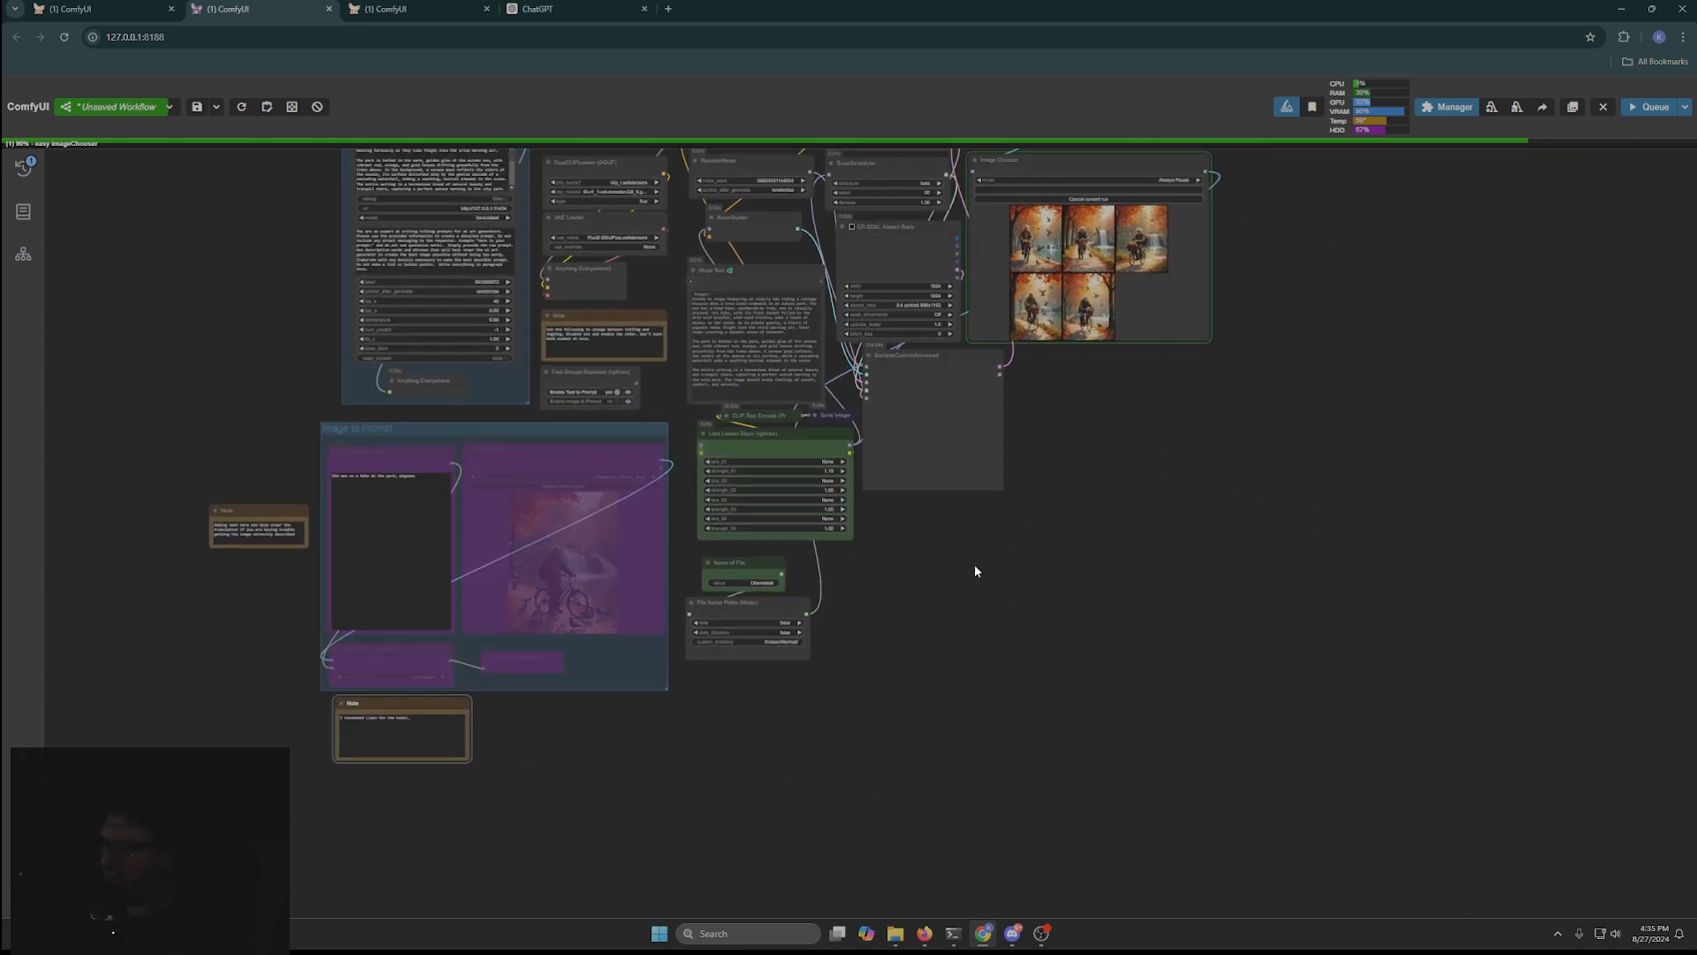
left_click_drag(938, 566, 936, 622)
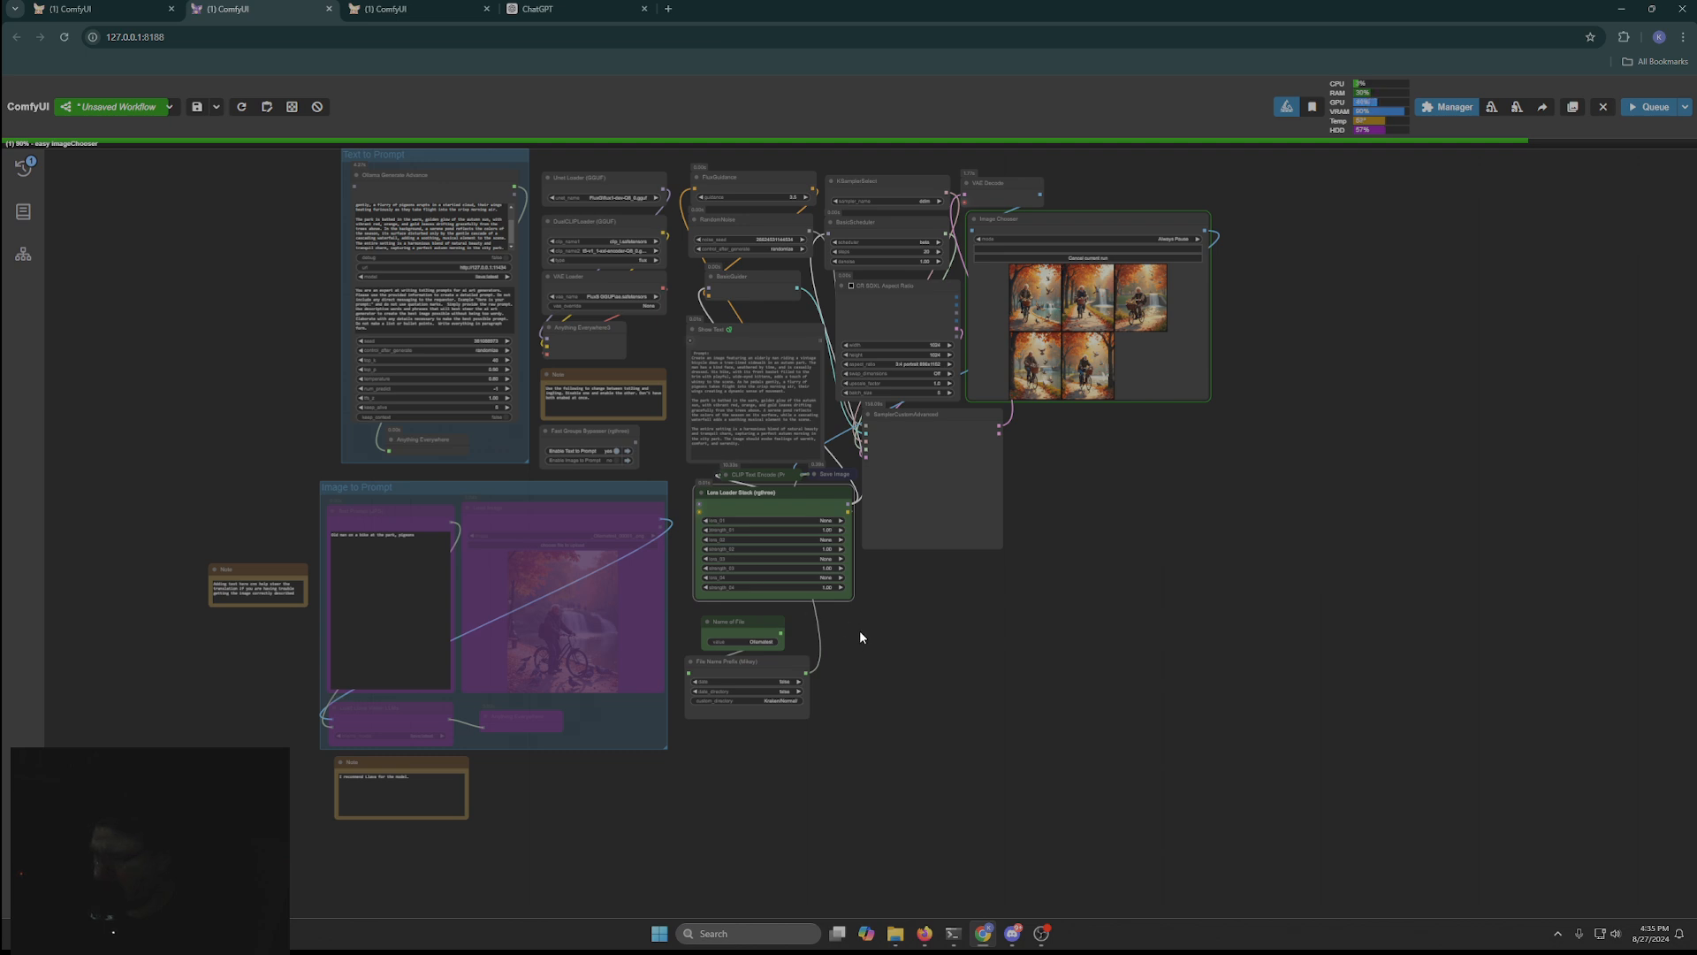
scroll(872, 661, "up", 4)
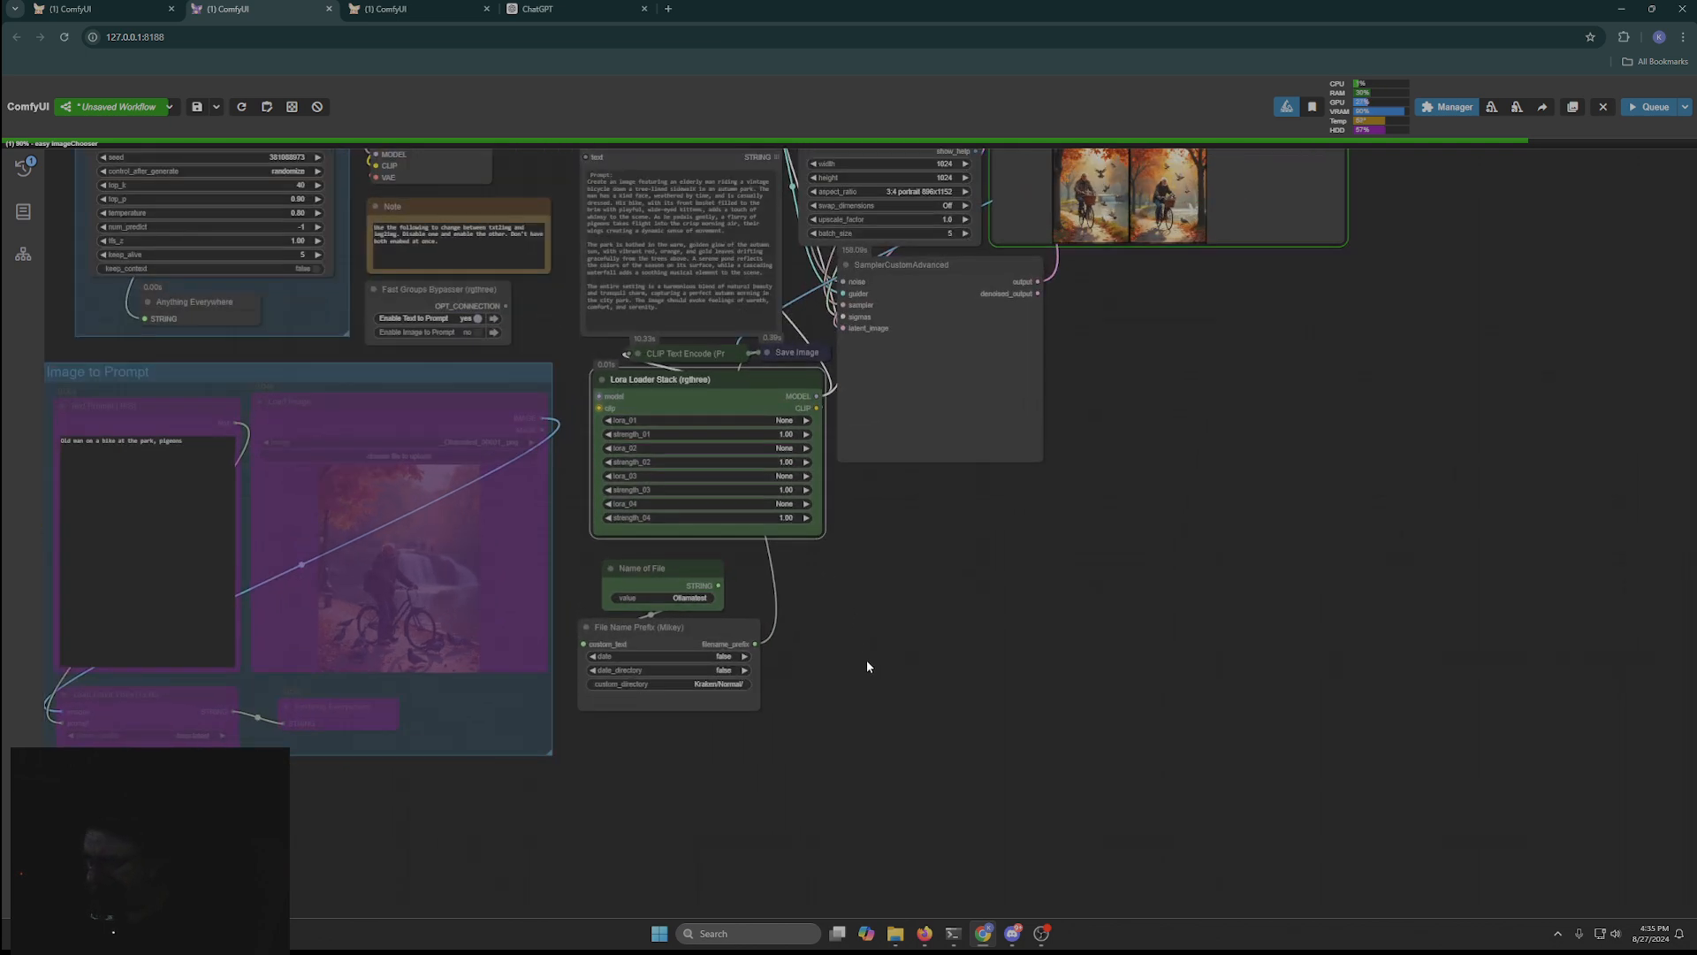
double_click(838, 590)
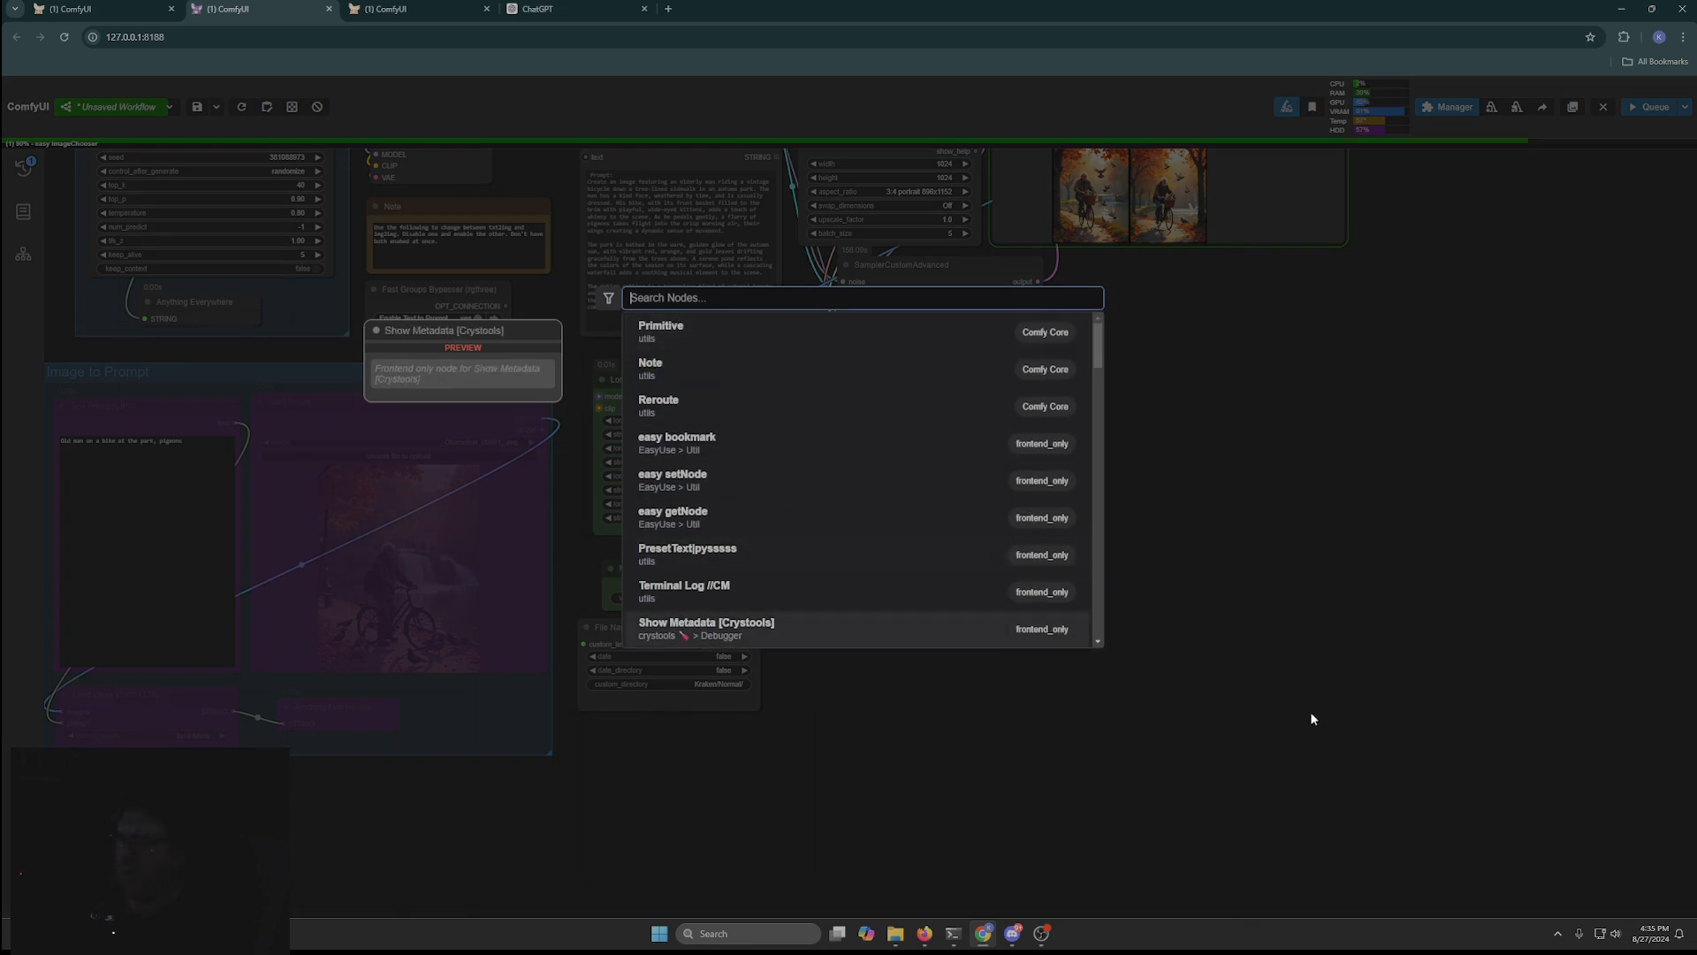
left_click(693, 373)
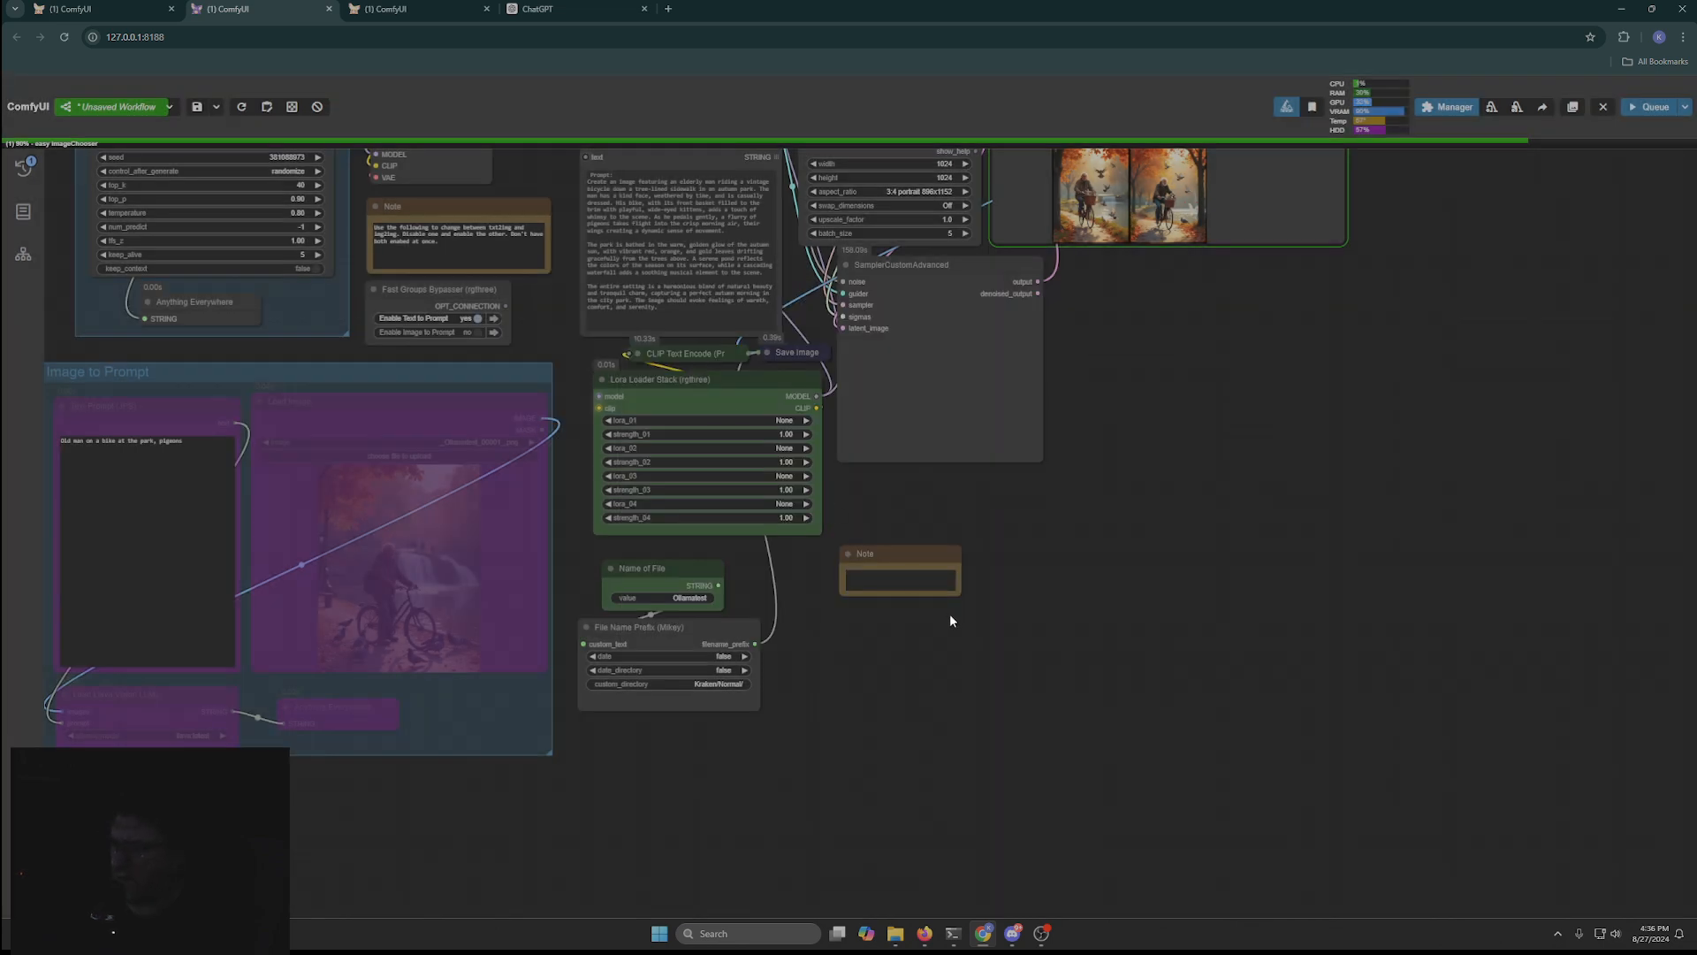
type("Name")
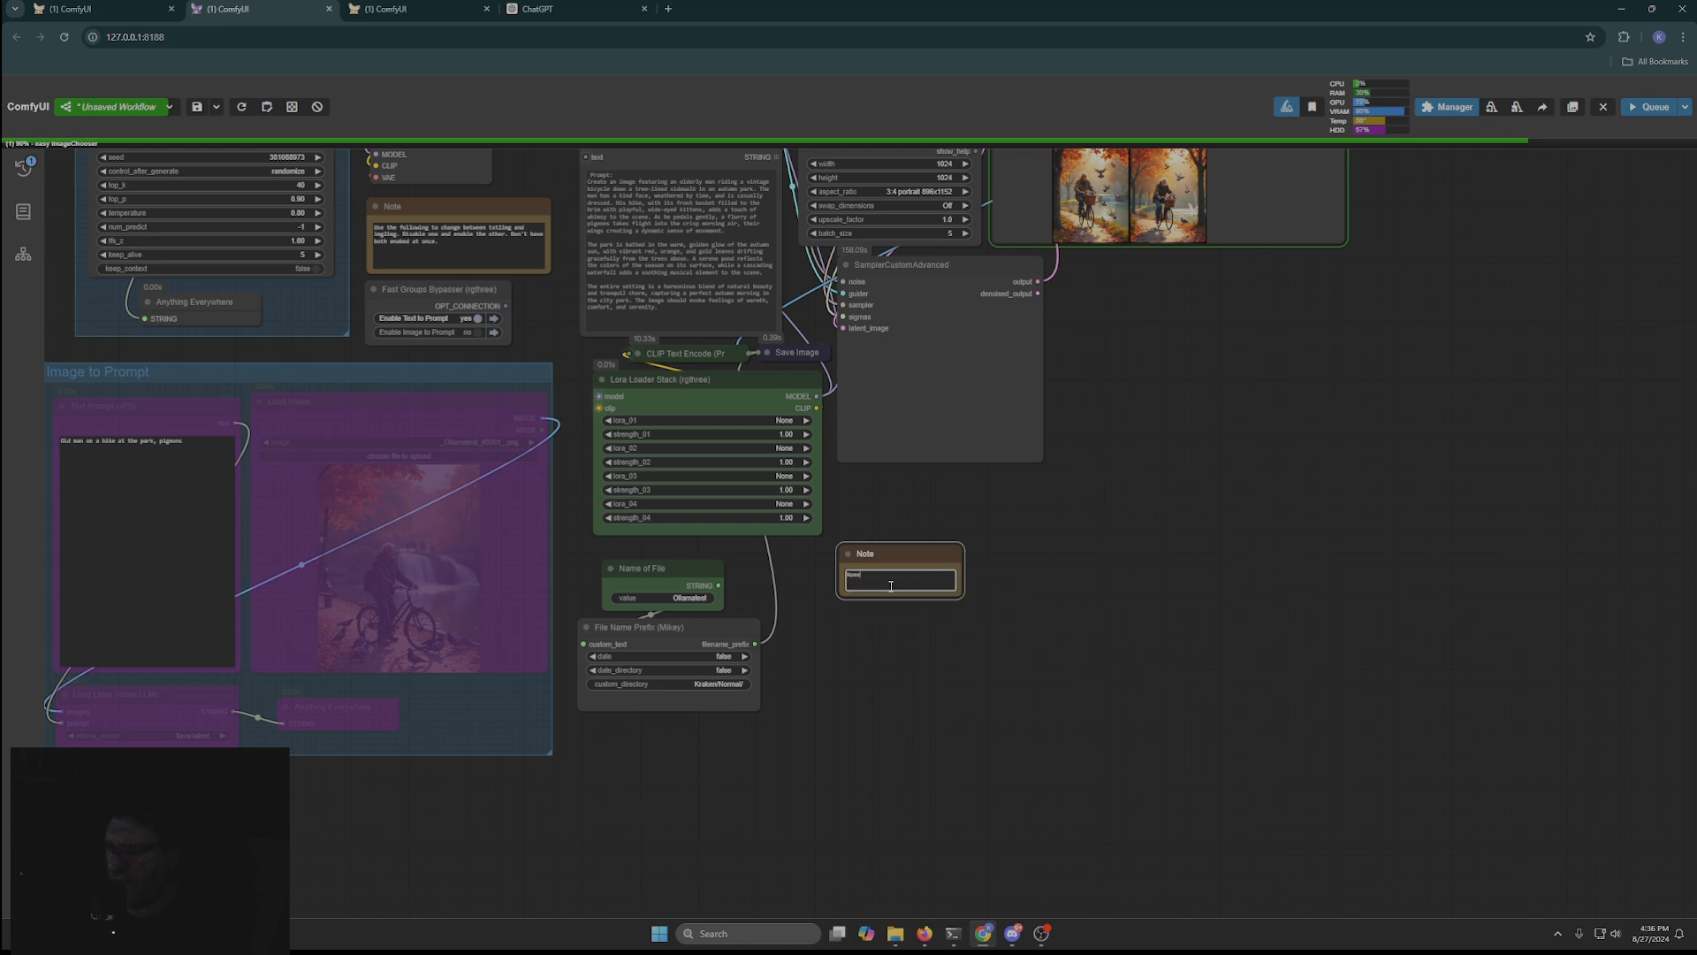
type(" of the image you are making.")
left_click_drag(878, 554, 775, 566)
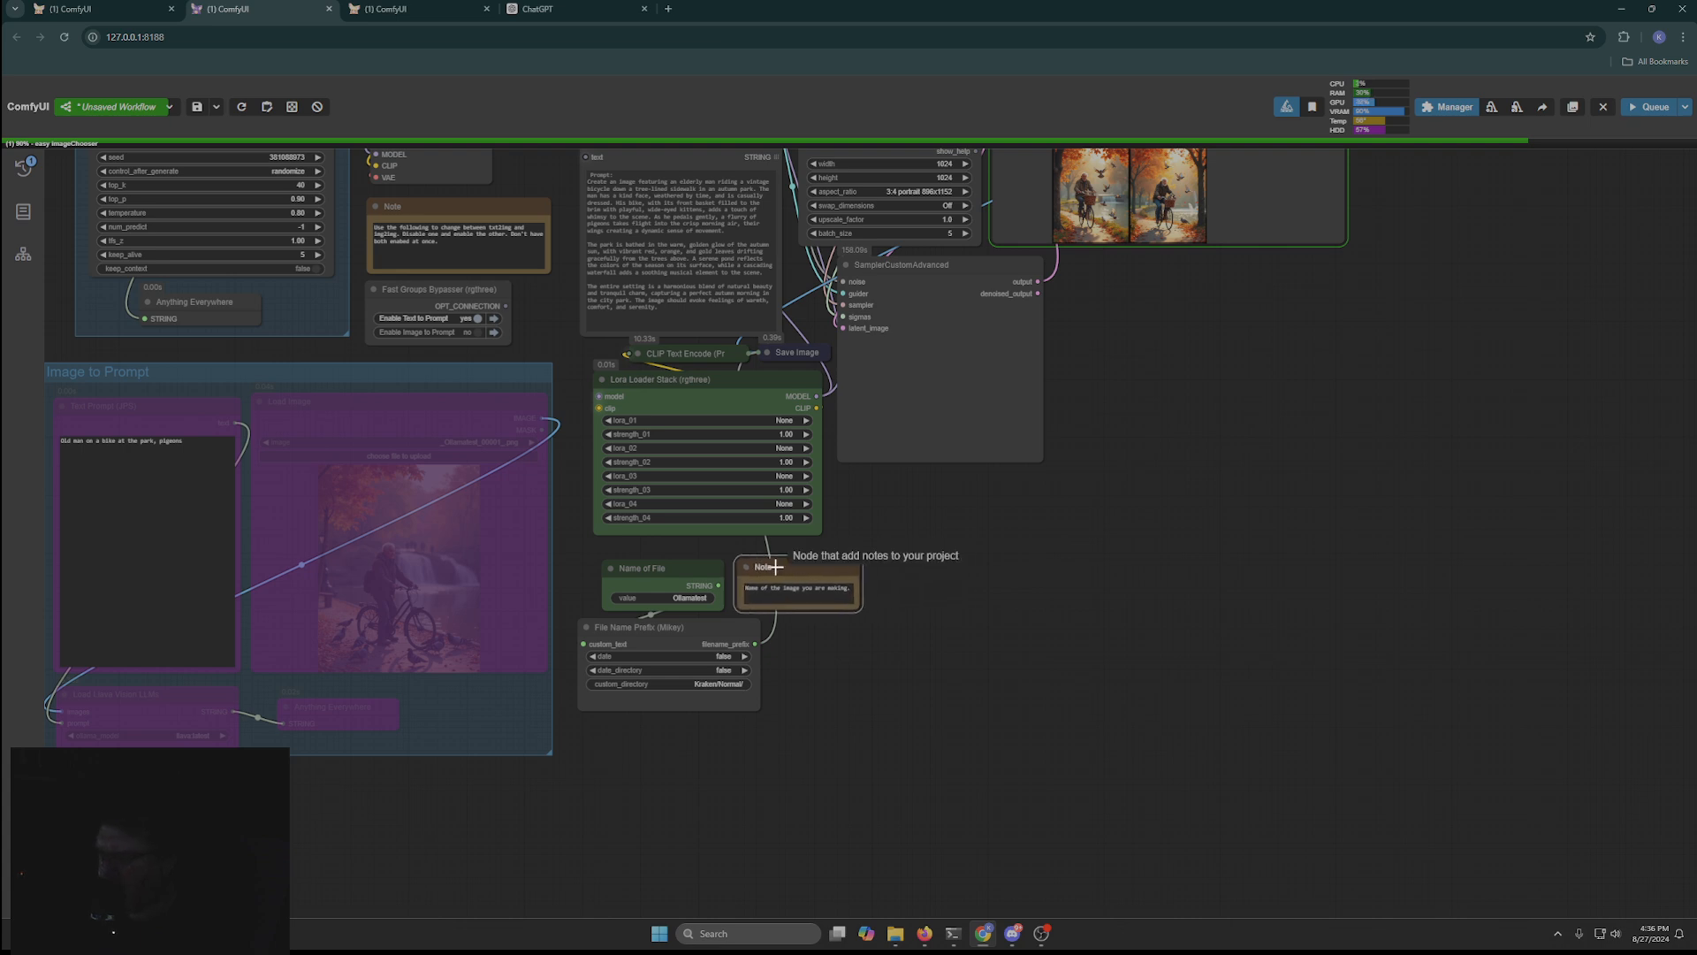
Step: Duplicate the Name of File note and place the copy beside the File Name Prefix node
left_click(840, 688)
left_click(807, 570)
key("ctrl+c")
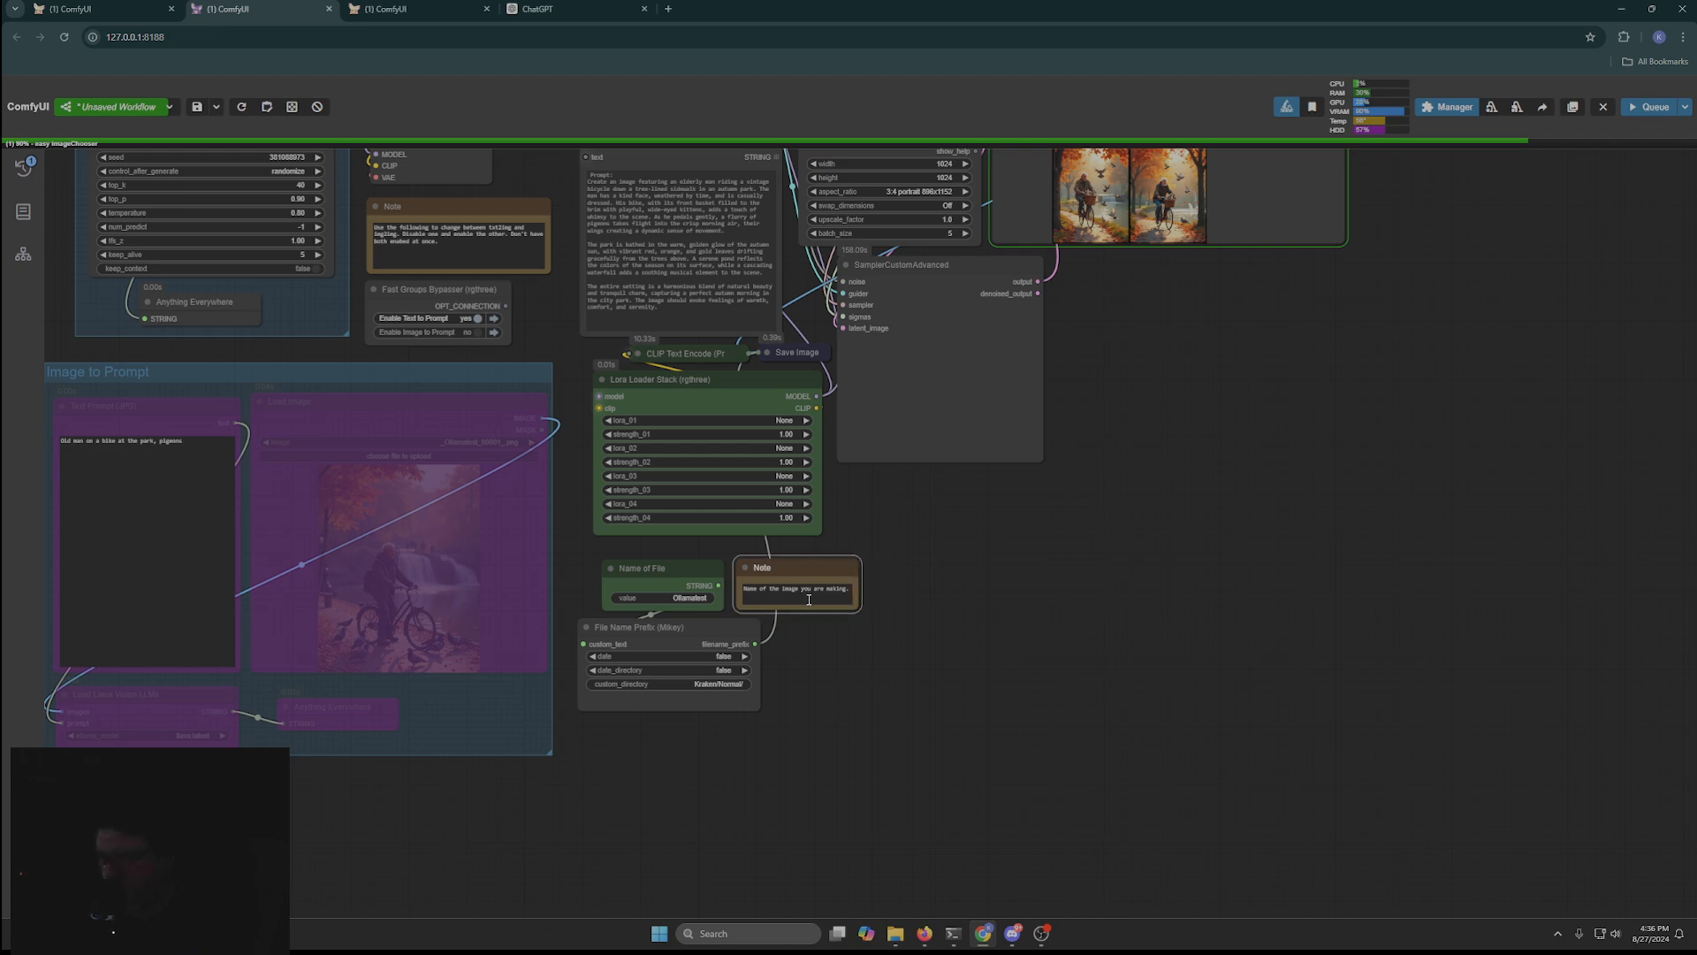
key("ctrl+v")
left_click_drag(871, 575, 749, 674)
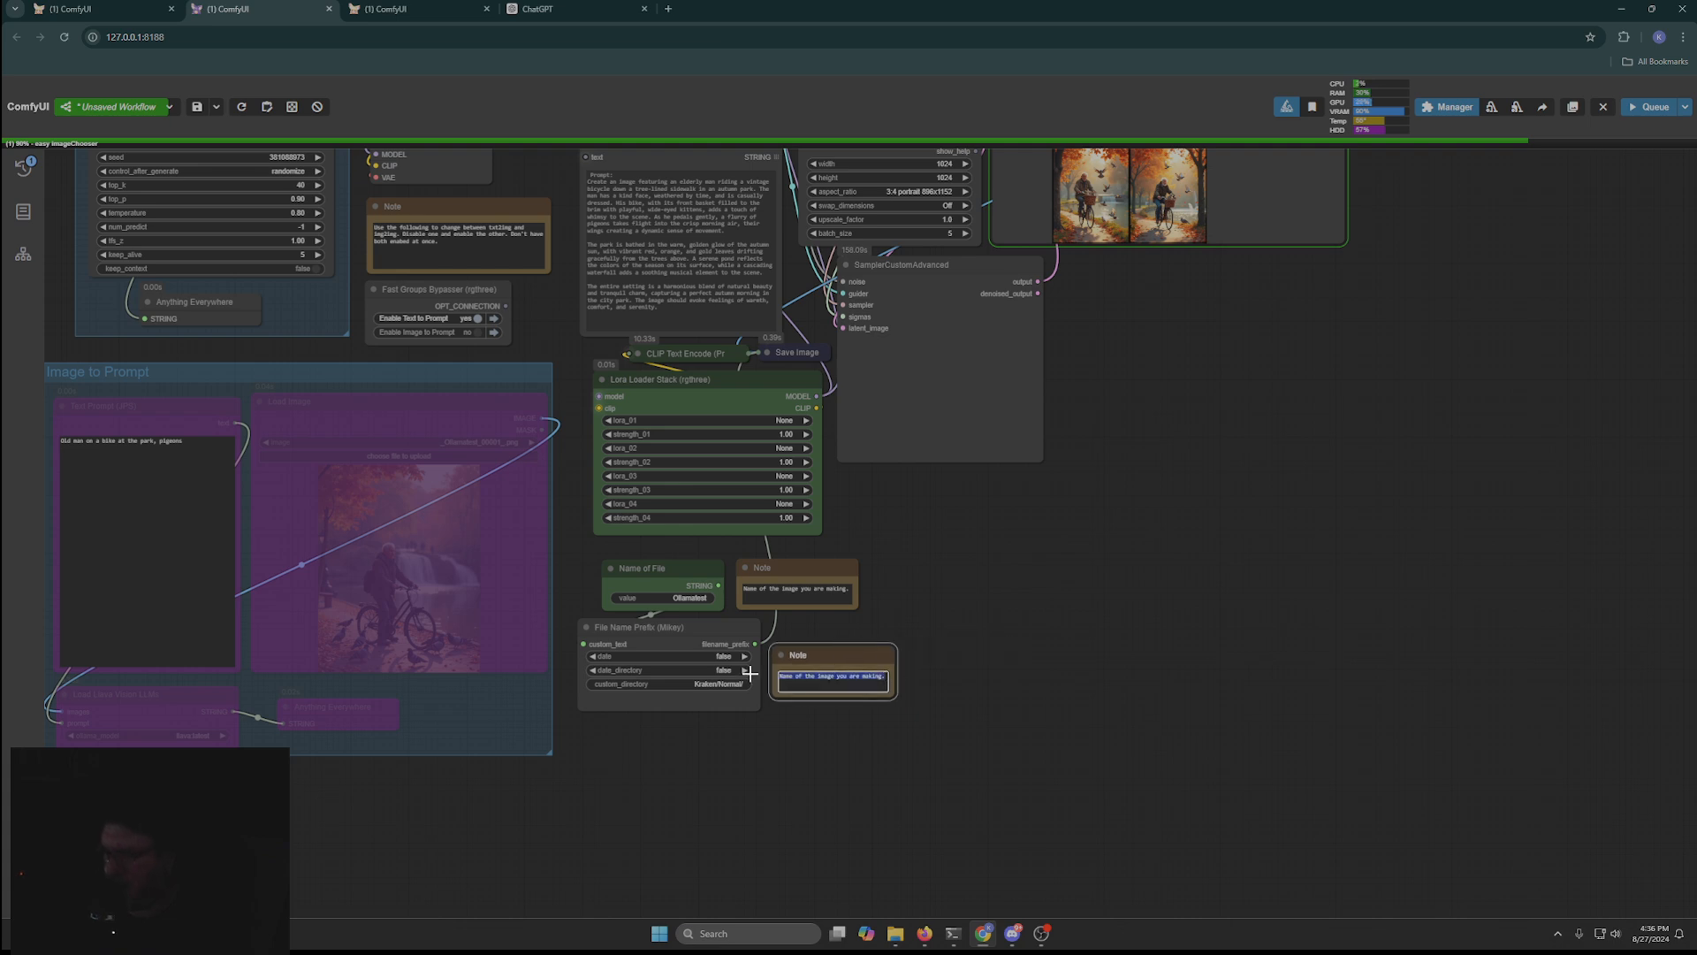
Step: Write "Folder and subfolder you want. Do not use a slash at the beginning but DO have one at the end. /" in the lower note and lower it slightly
type("Folder and subf")
key("BackSpace")
key("BackSpace")
type("at the begi")
type("nning but")
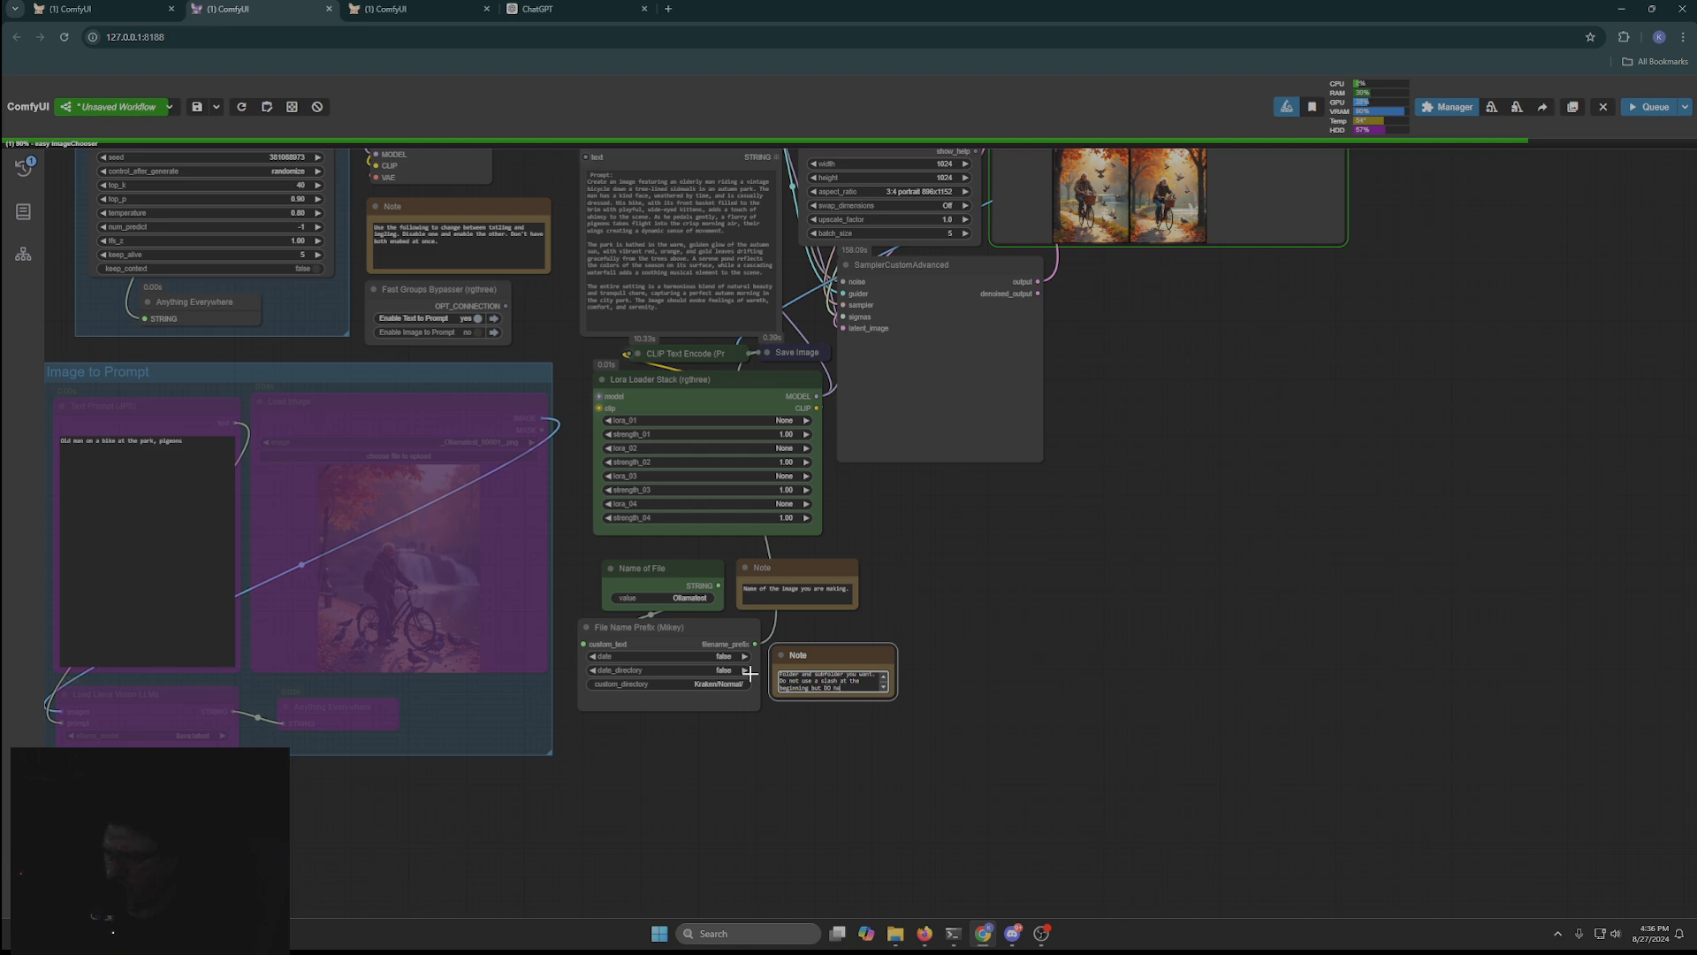
type(" DO have one at th eend.")
type("/")
left_click(813, 656)
left_click_drag(813, 656, 811, 668)
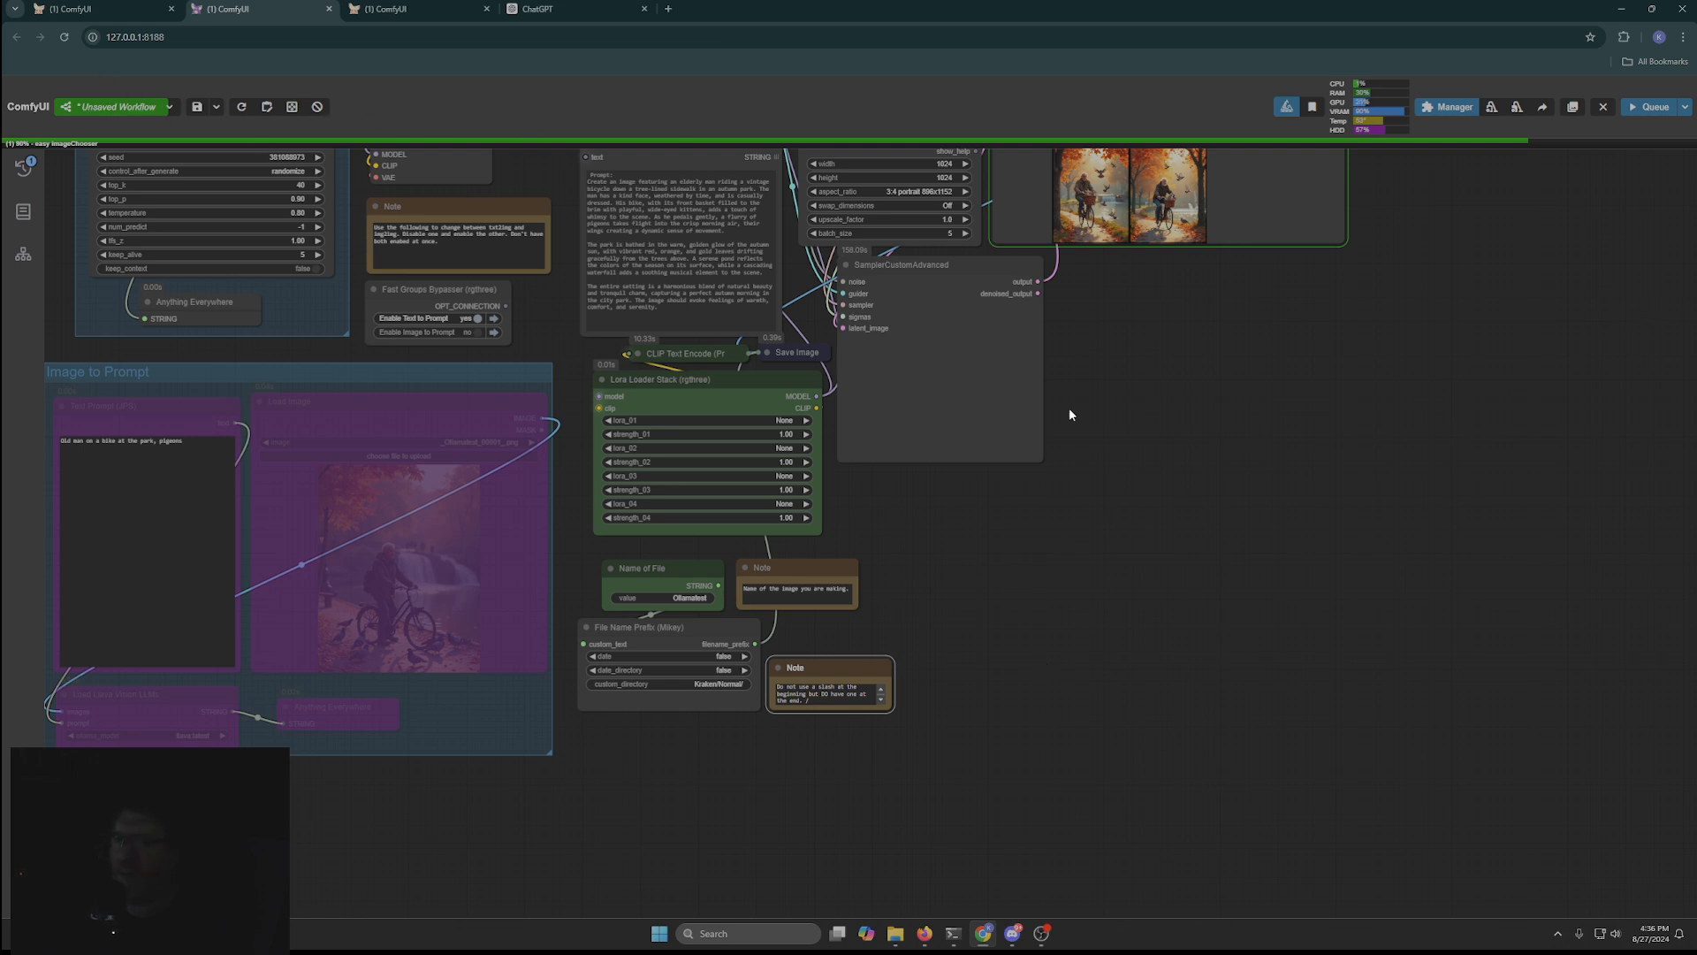
Step: Export the workflow as a file named "Ollama basic workflow"
left_click(214, 106)
left_click(217, 168)
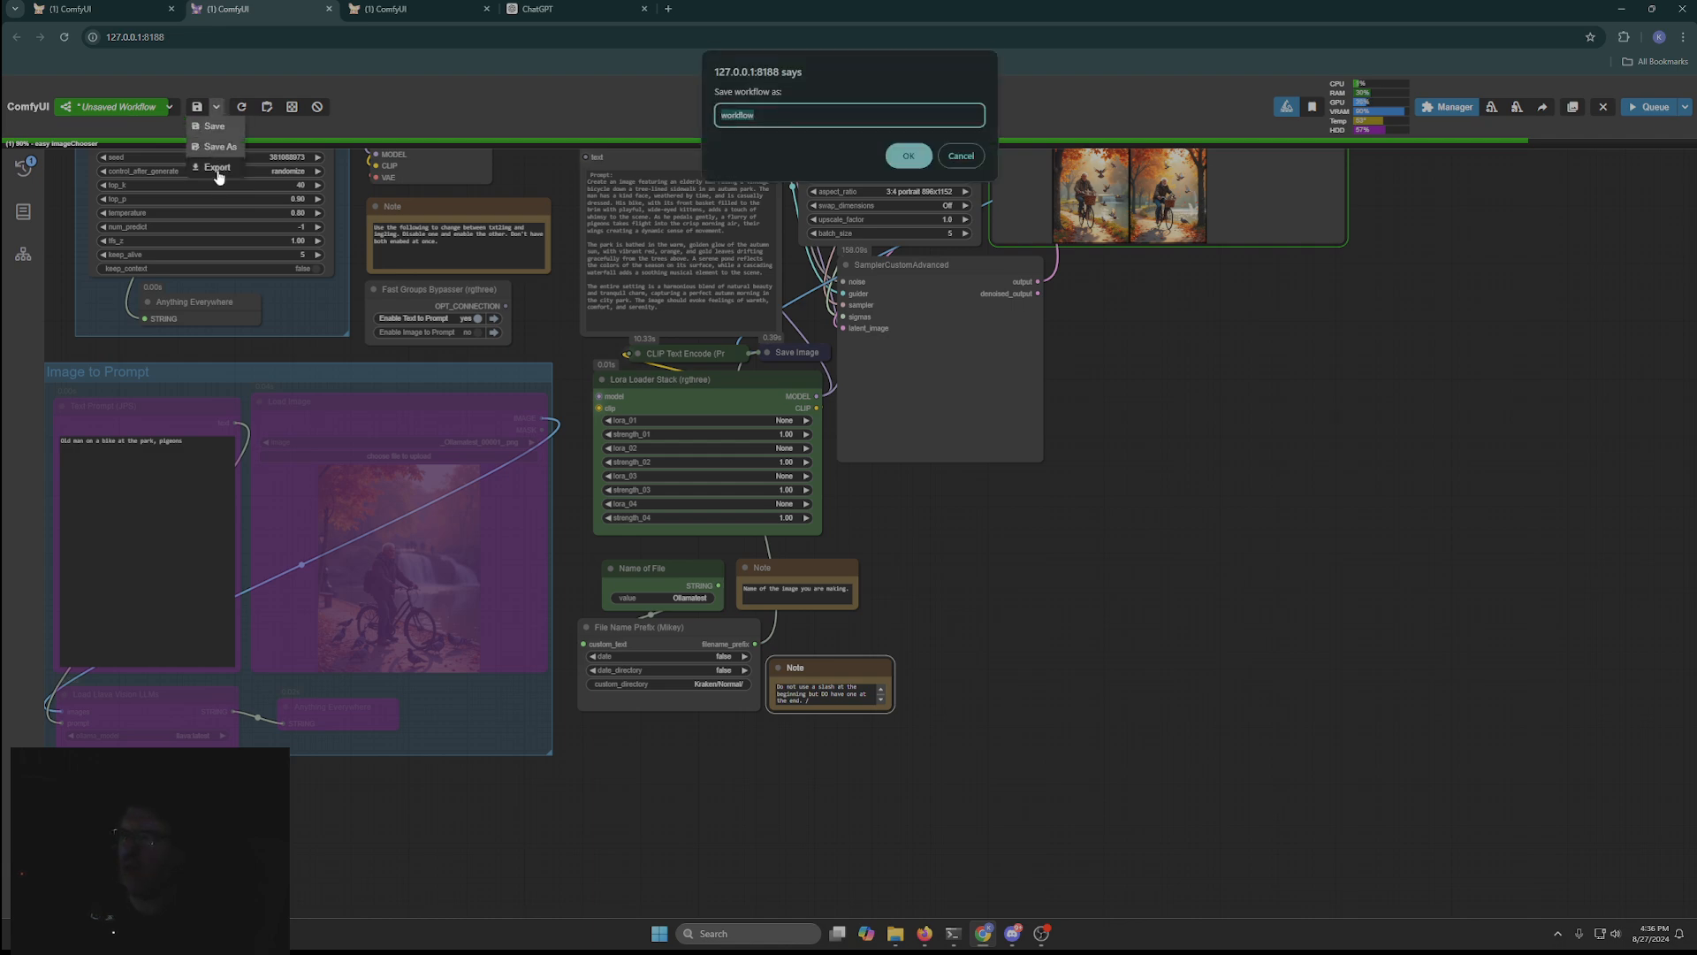
type("Ollama basic workflow")
left_click(908, 156)
Step: Save the current graph as a new workflow under the name "Ollama basic workflow"
left_click(215, 106)
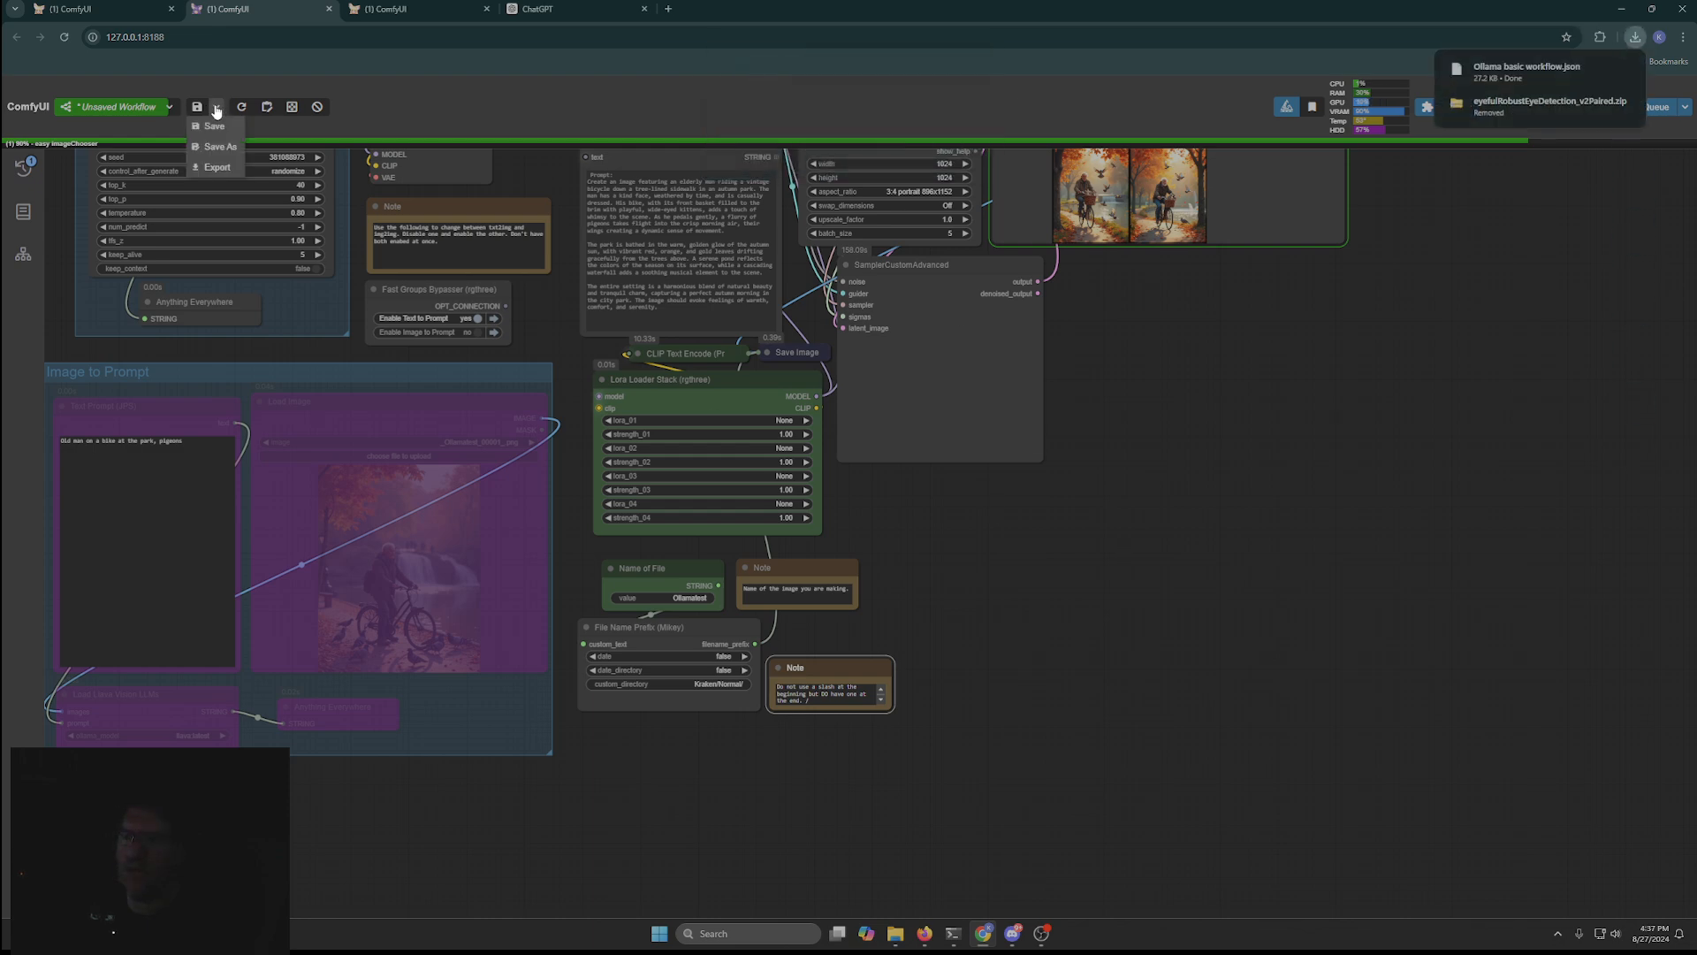
left_click(217, 148)
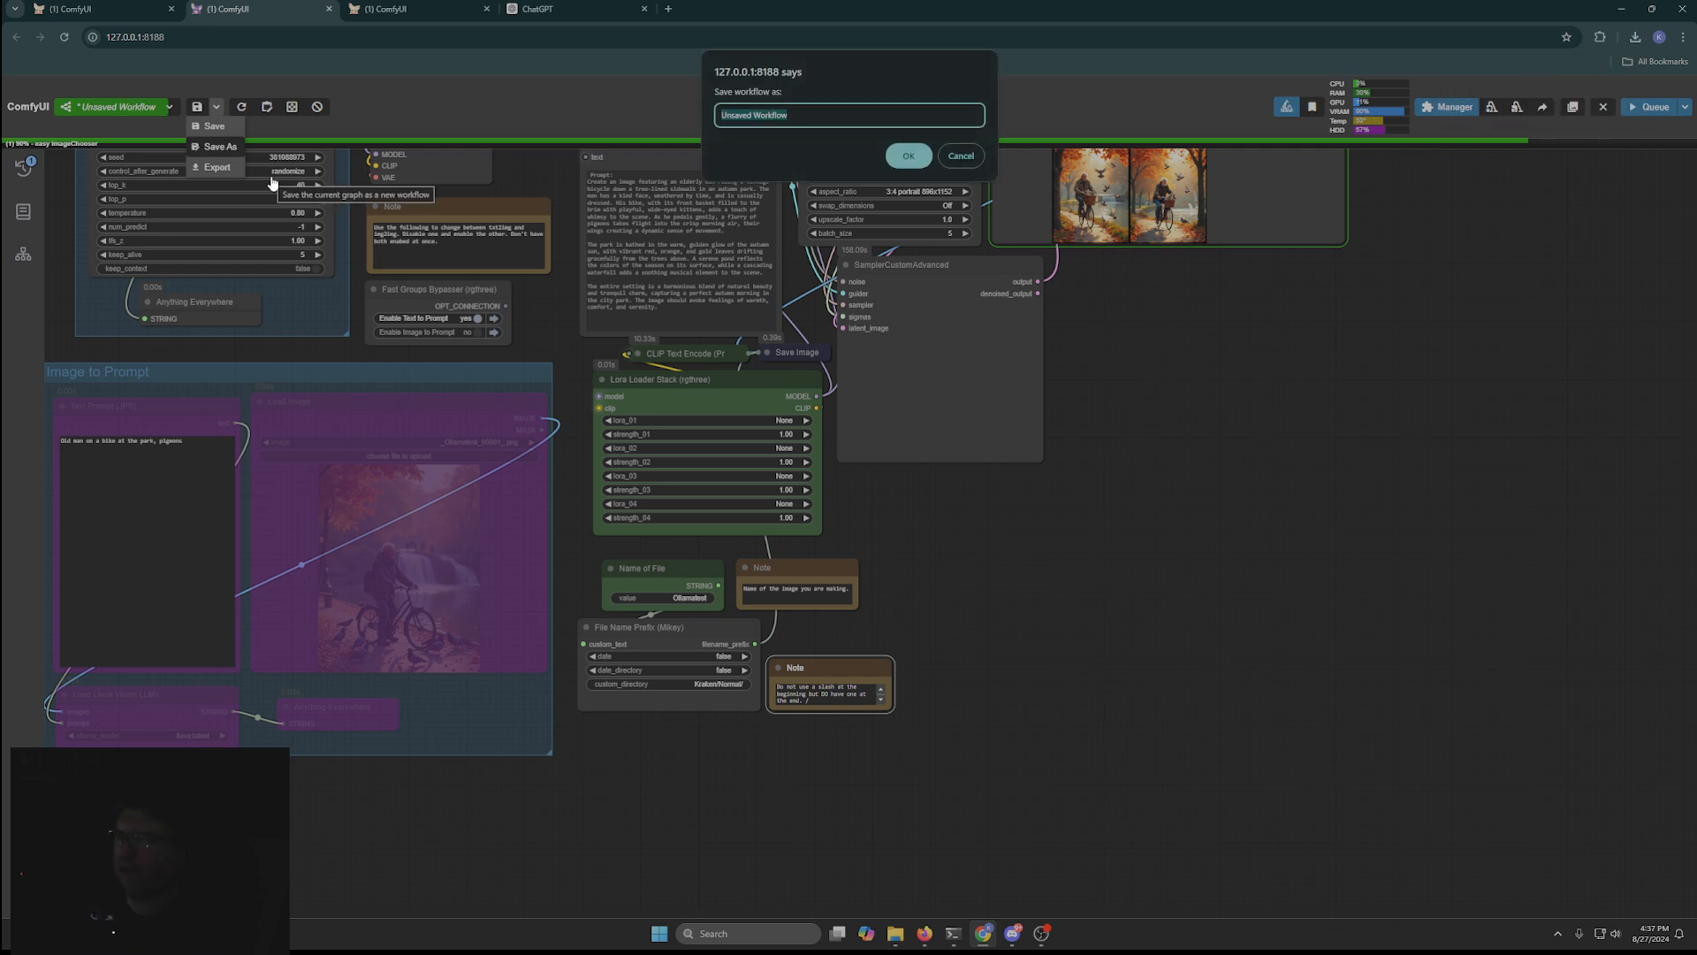
type("Ollama b")
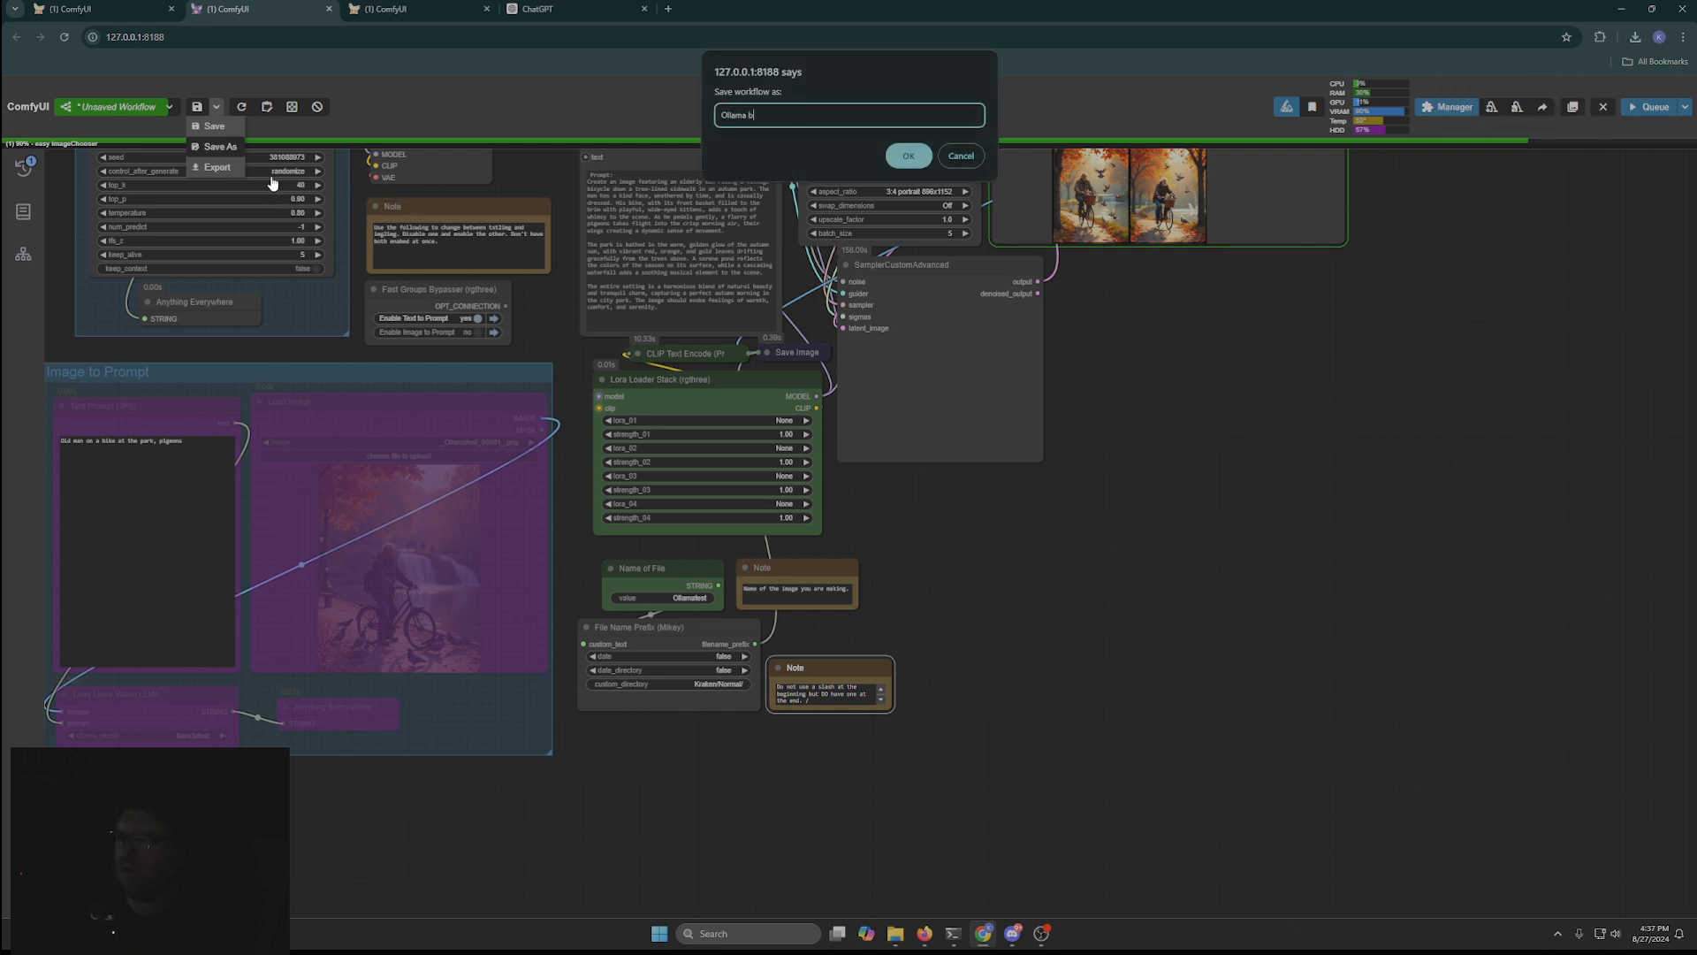
type("asic workflow")
left_click(905, 159)
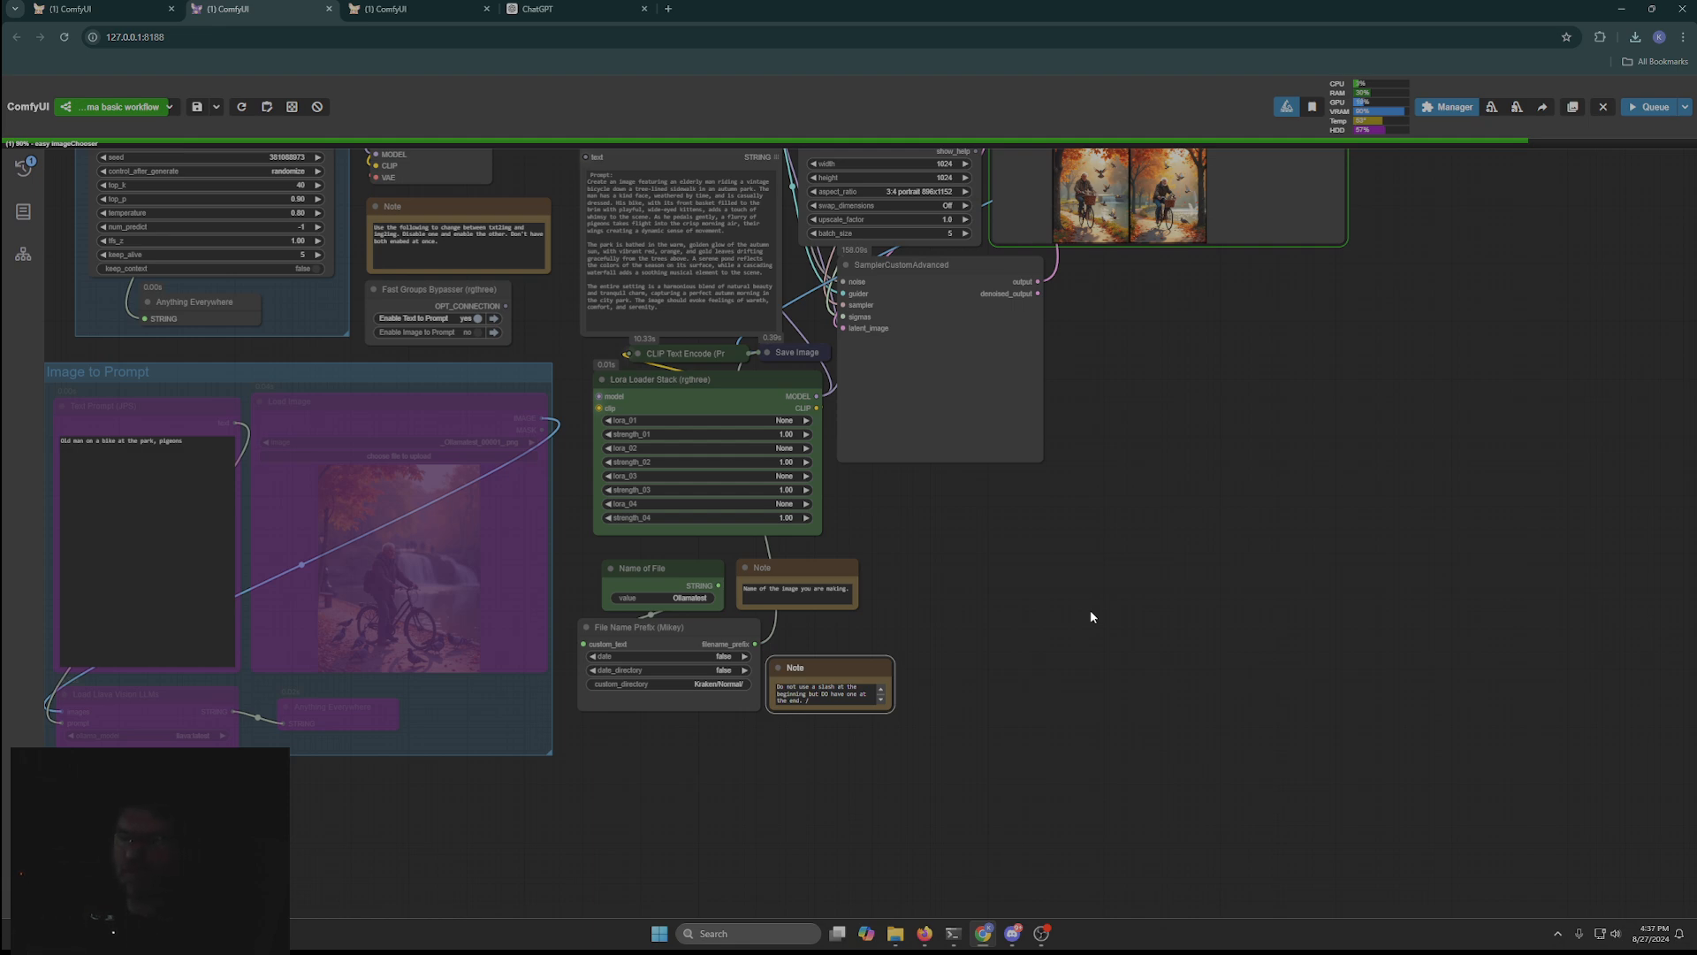
Step: Look over the complete workflow layout with its groups and explanatory notes
scroll(1027, 750, "down", 4)
scroll(1144, 686, "down", 2)
left_click_drag(1144, 686, 988, 636)
scroll(257, 365, "up", 1)
scroll(256, 362, "up", 5)
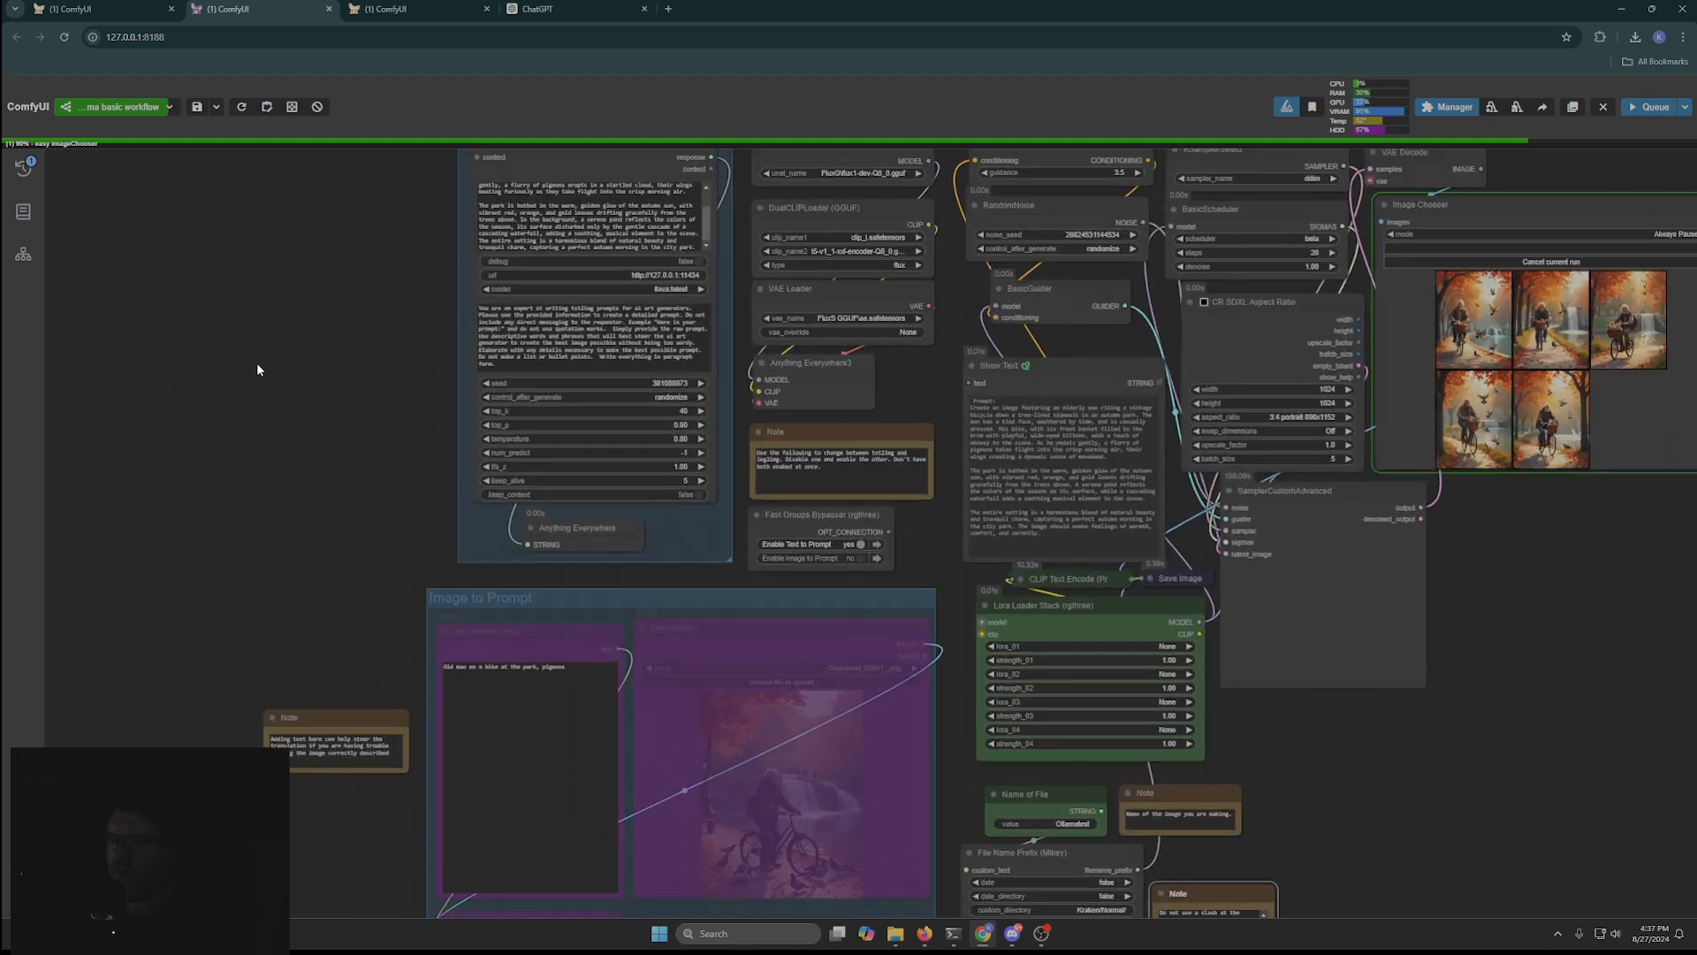
scroll(257, 362, "down", 2)
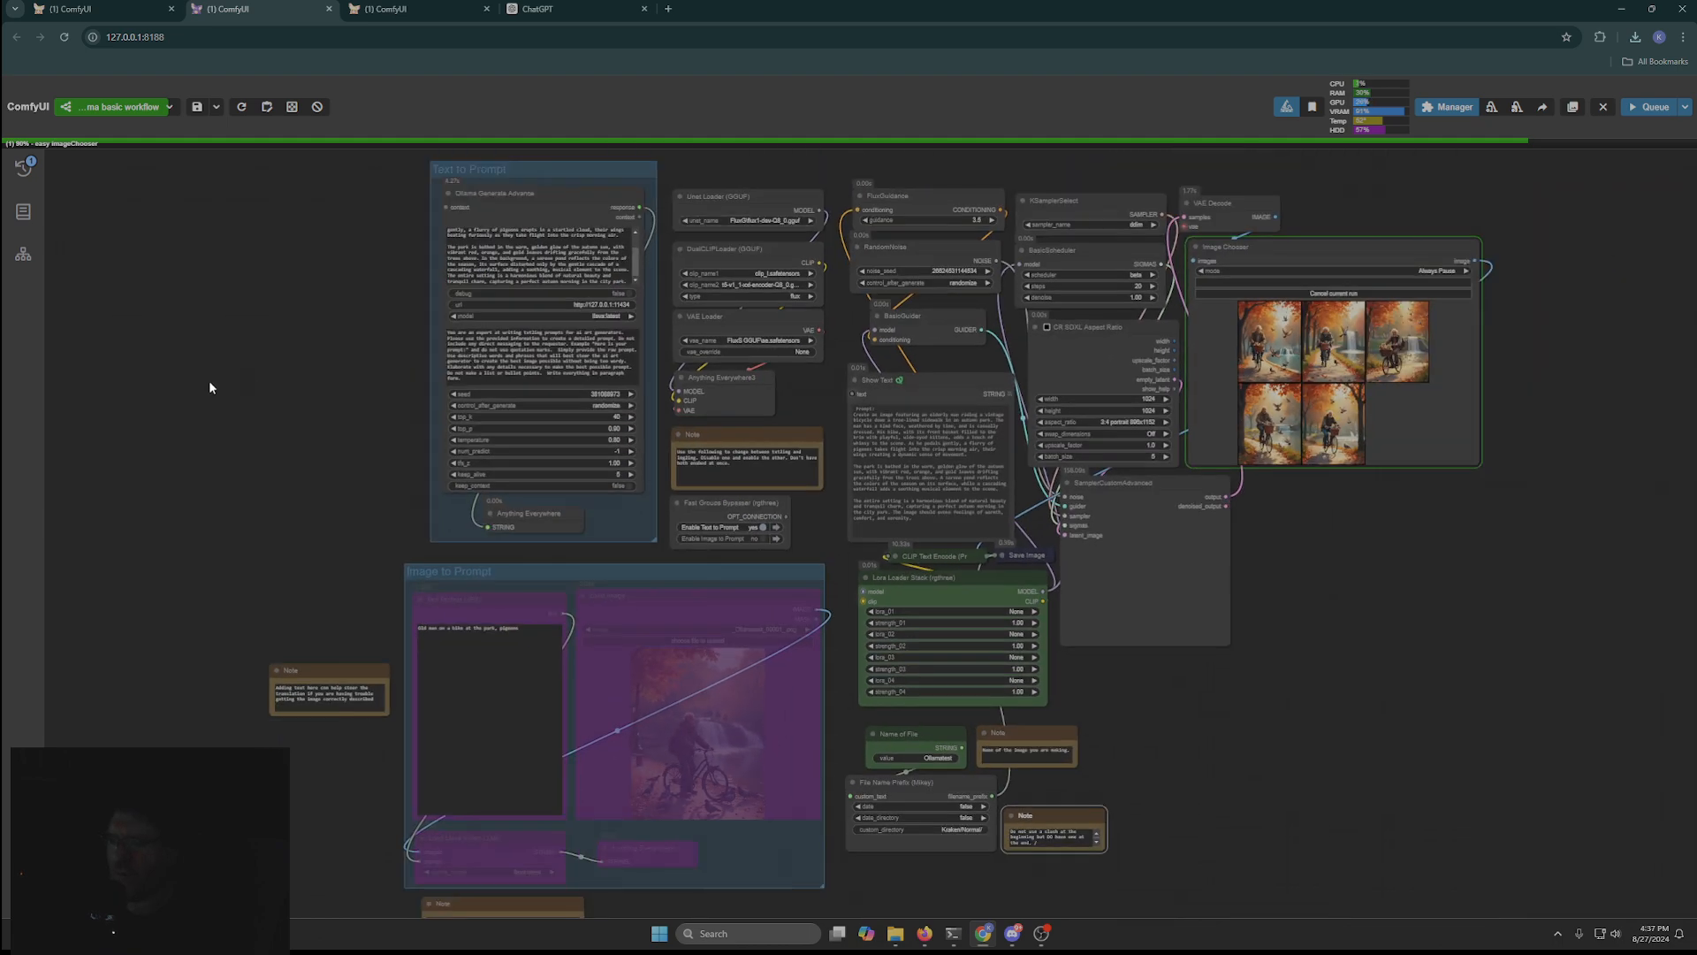
scroll(207, 391, "down", 1)
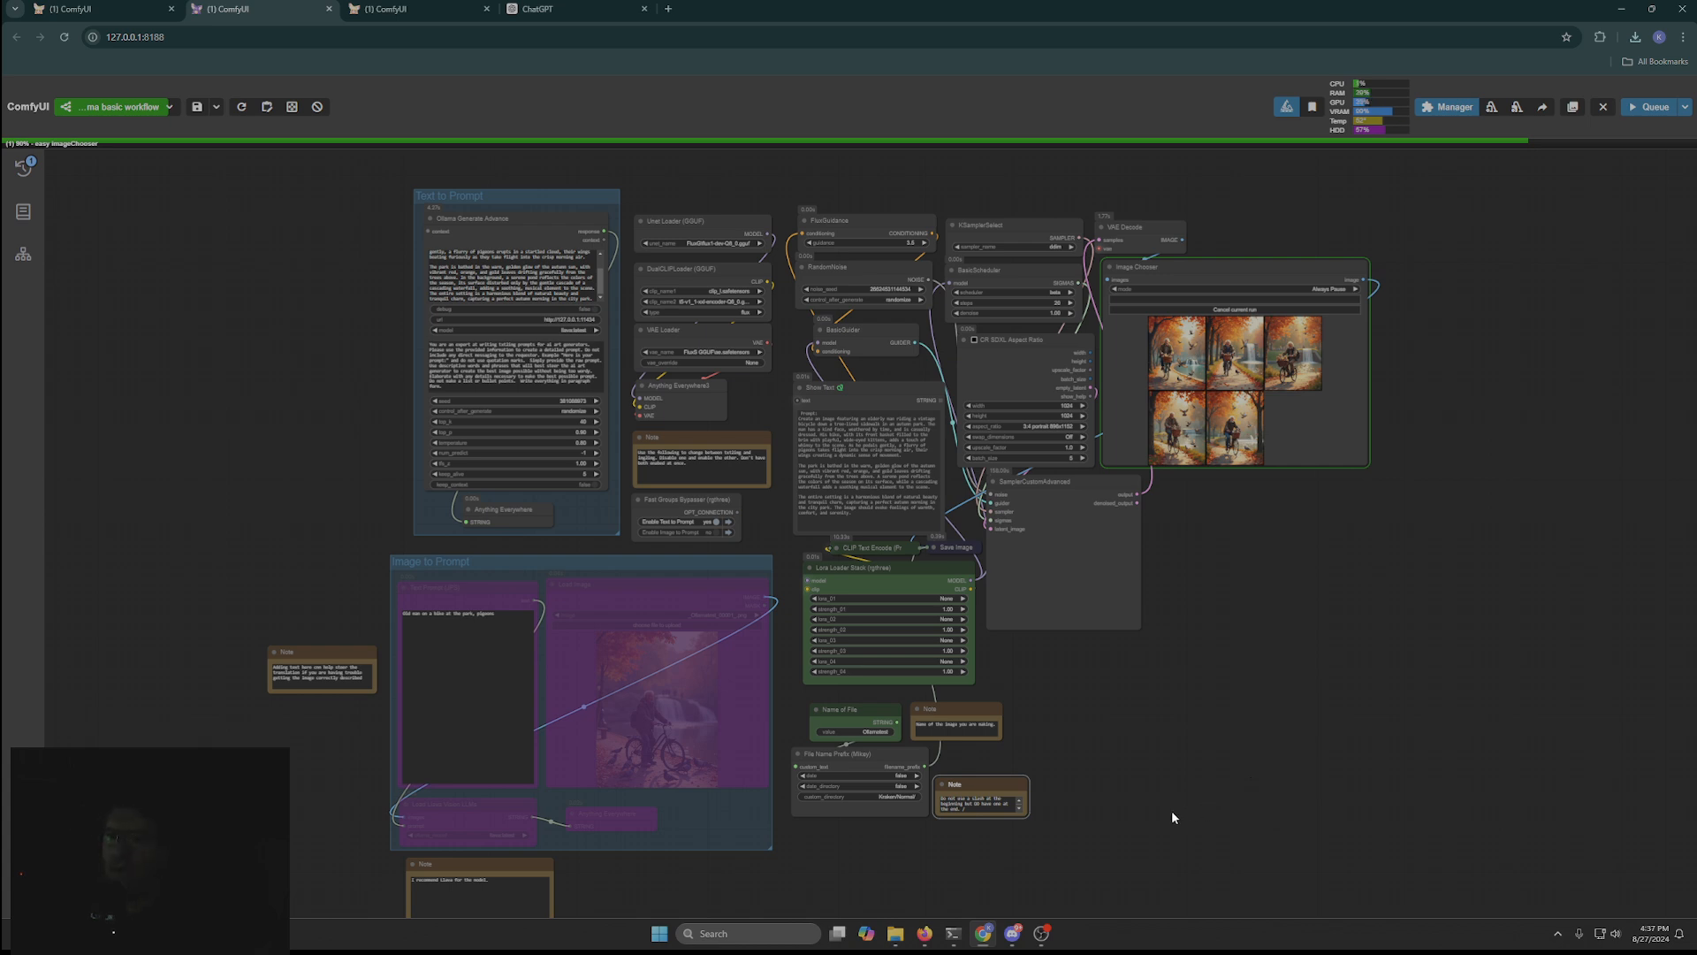
Step: Examine the five generated images in the Image Chooser up close, comparing the rider, kittens, pigeons and waterfall in each
scroll(1382, 402, "up", 5)
scroll(1382, 401, "up", 6)
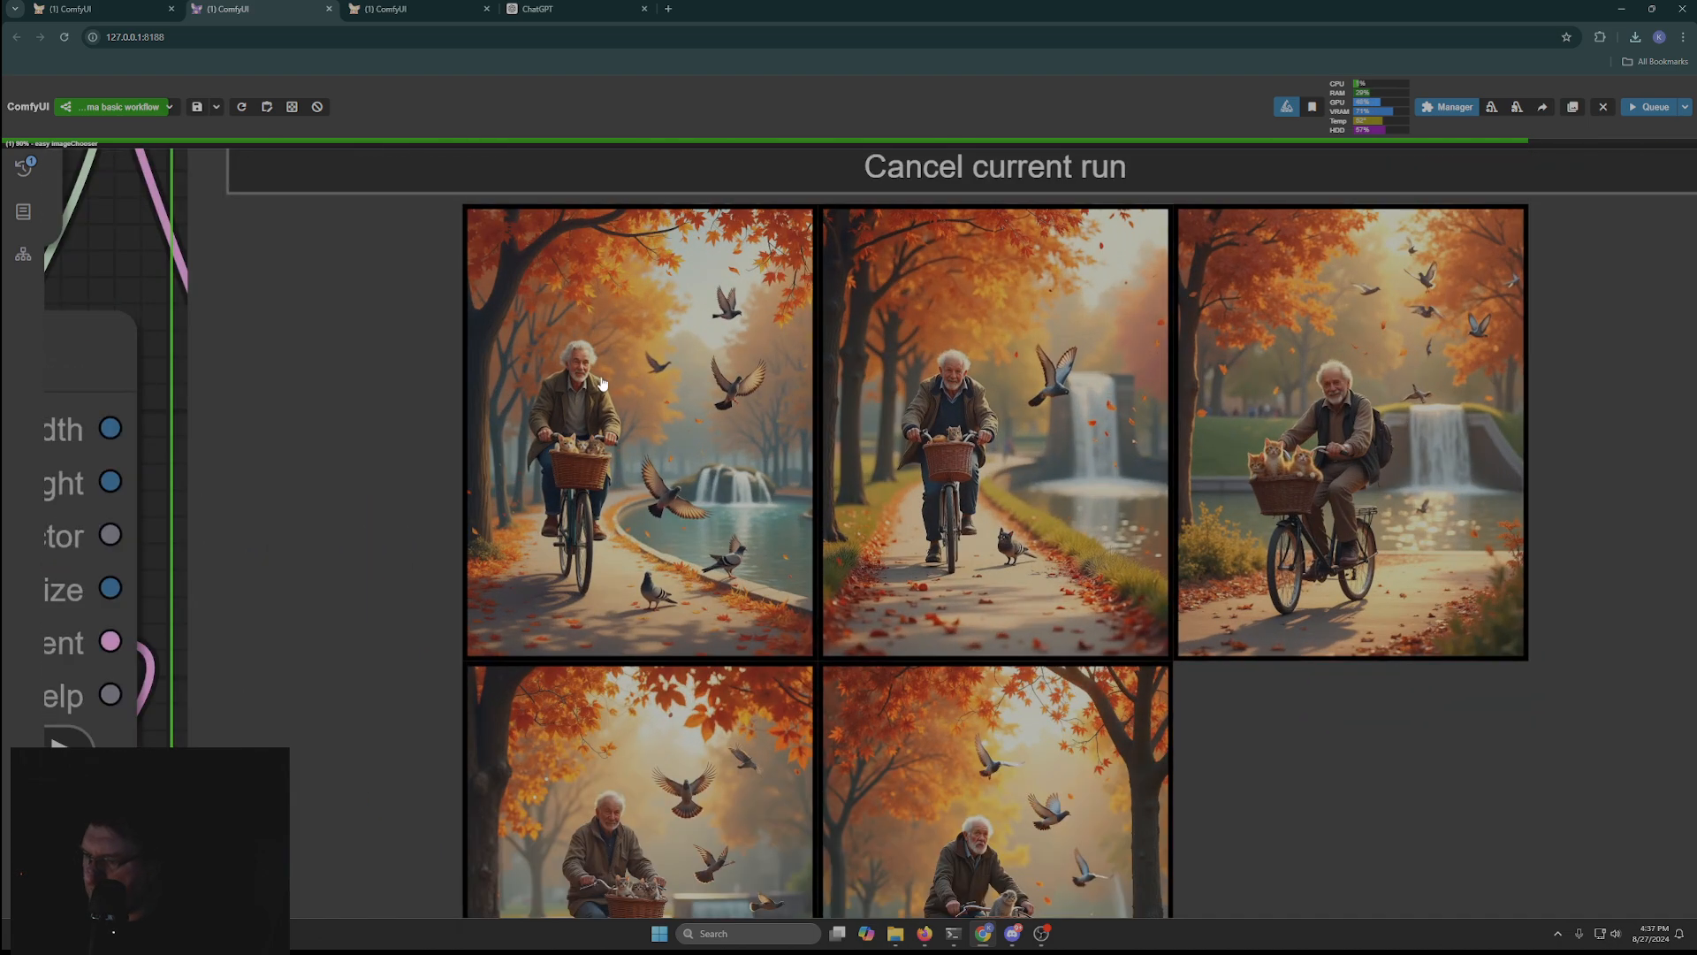
scroll(570, 378, "up", 8)
scroll(568, 379, "up", 1)
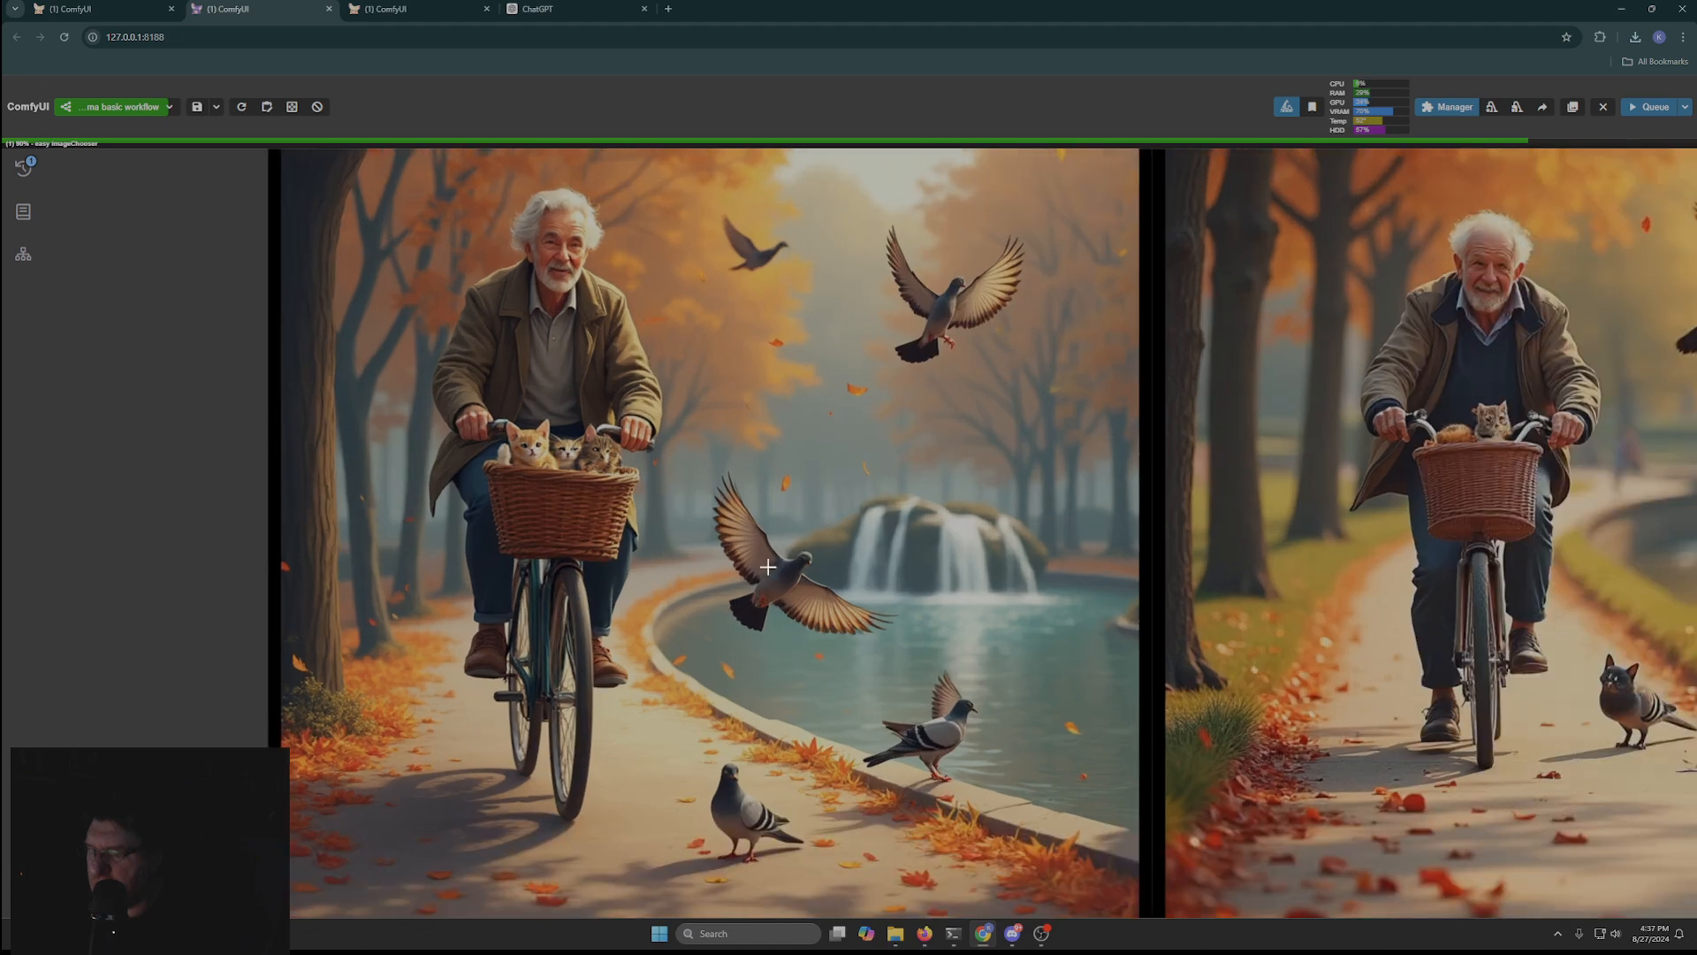
scroll(787, 610, "down", 12)
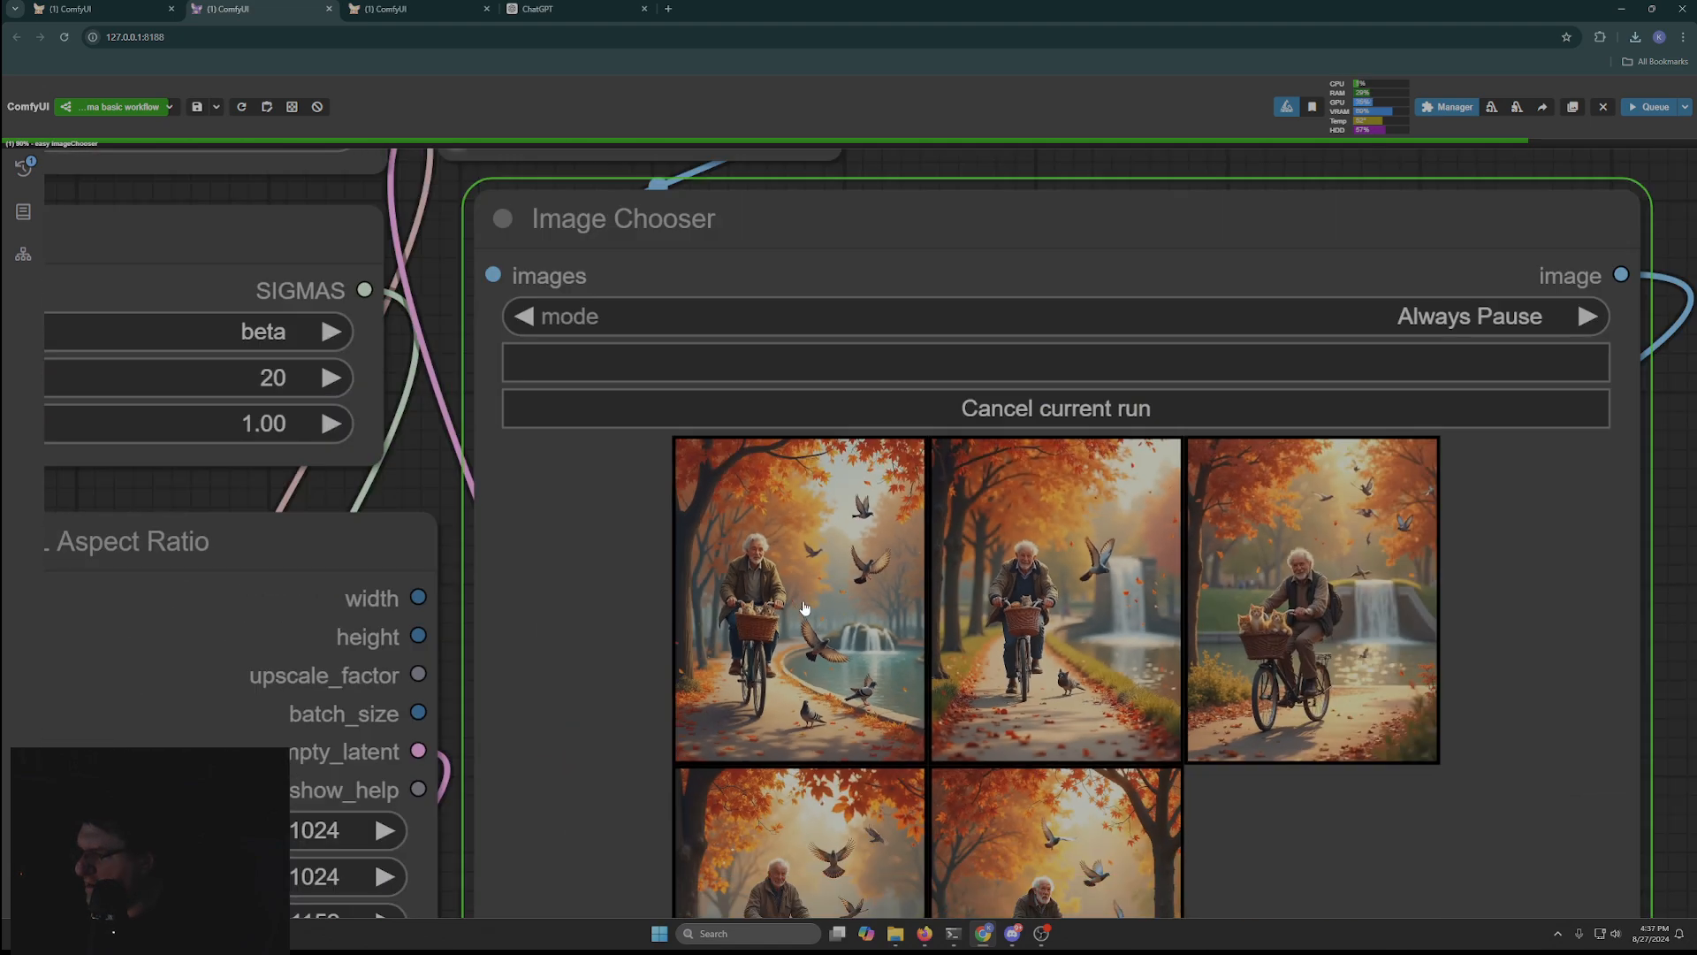
left_click_drag(1684, 745, 1362, 611)
scroll(955, 540, "up", 9)
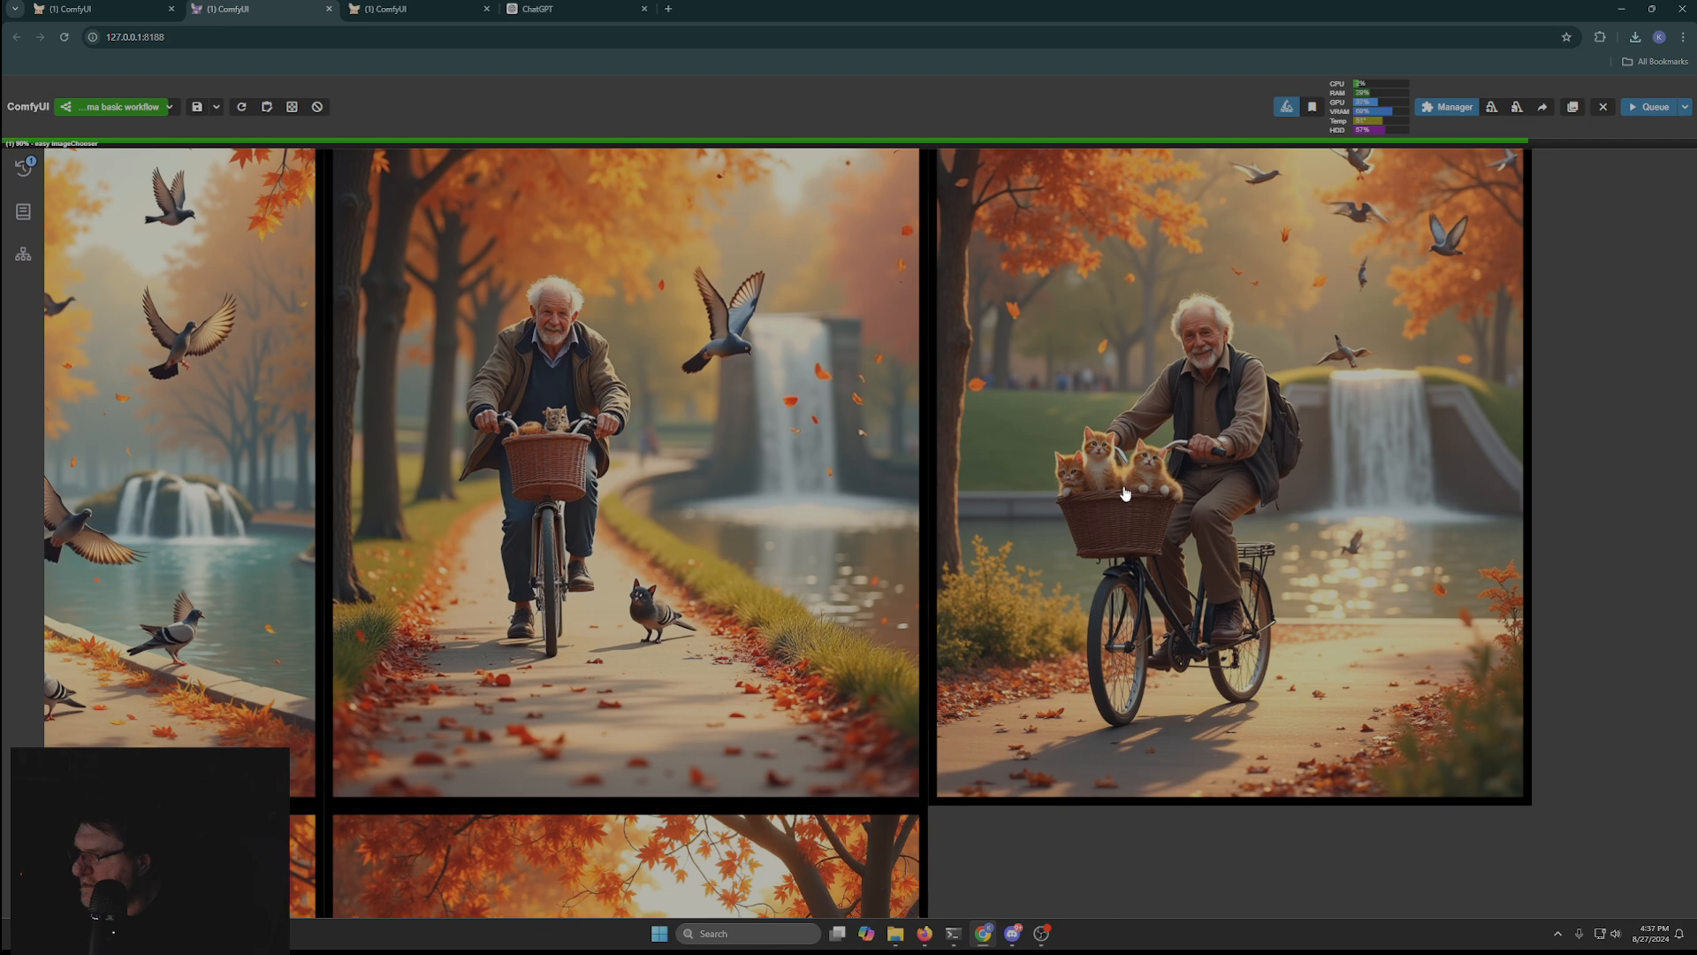
scroll(1146, 487, "down", 6)
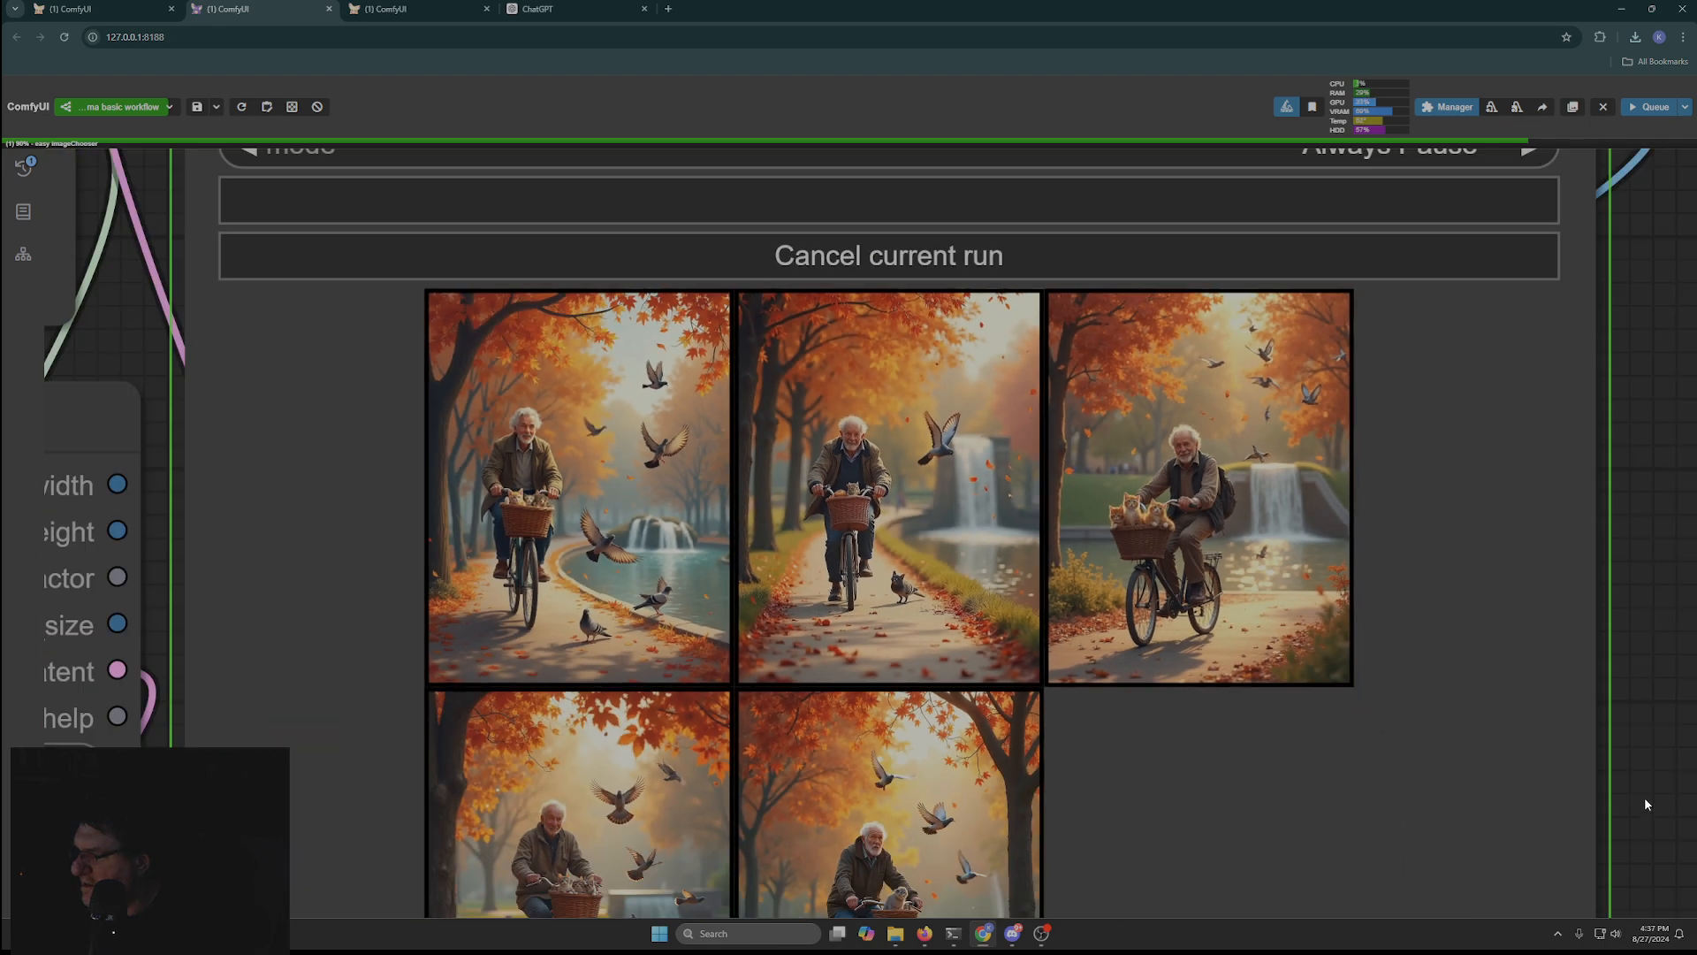
left_click_drag(1455, 819, 1427, 485)
scroll(597, 510, "up", 6)
scroll(597, 510, "up", 1)
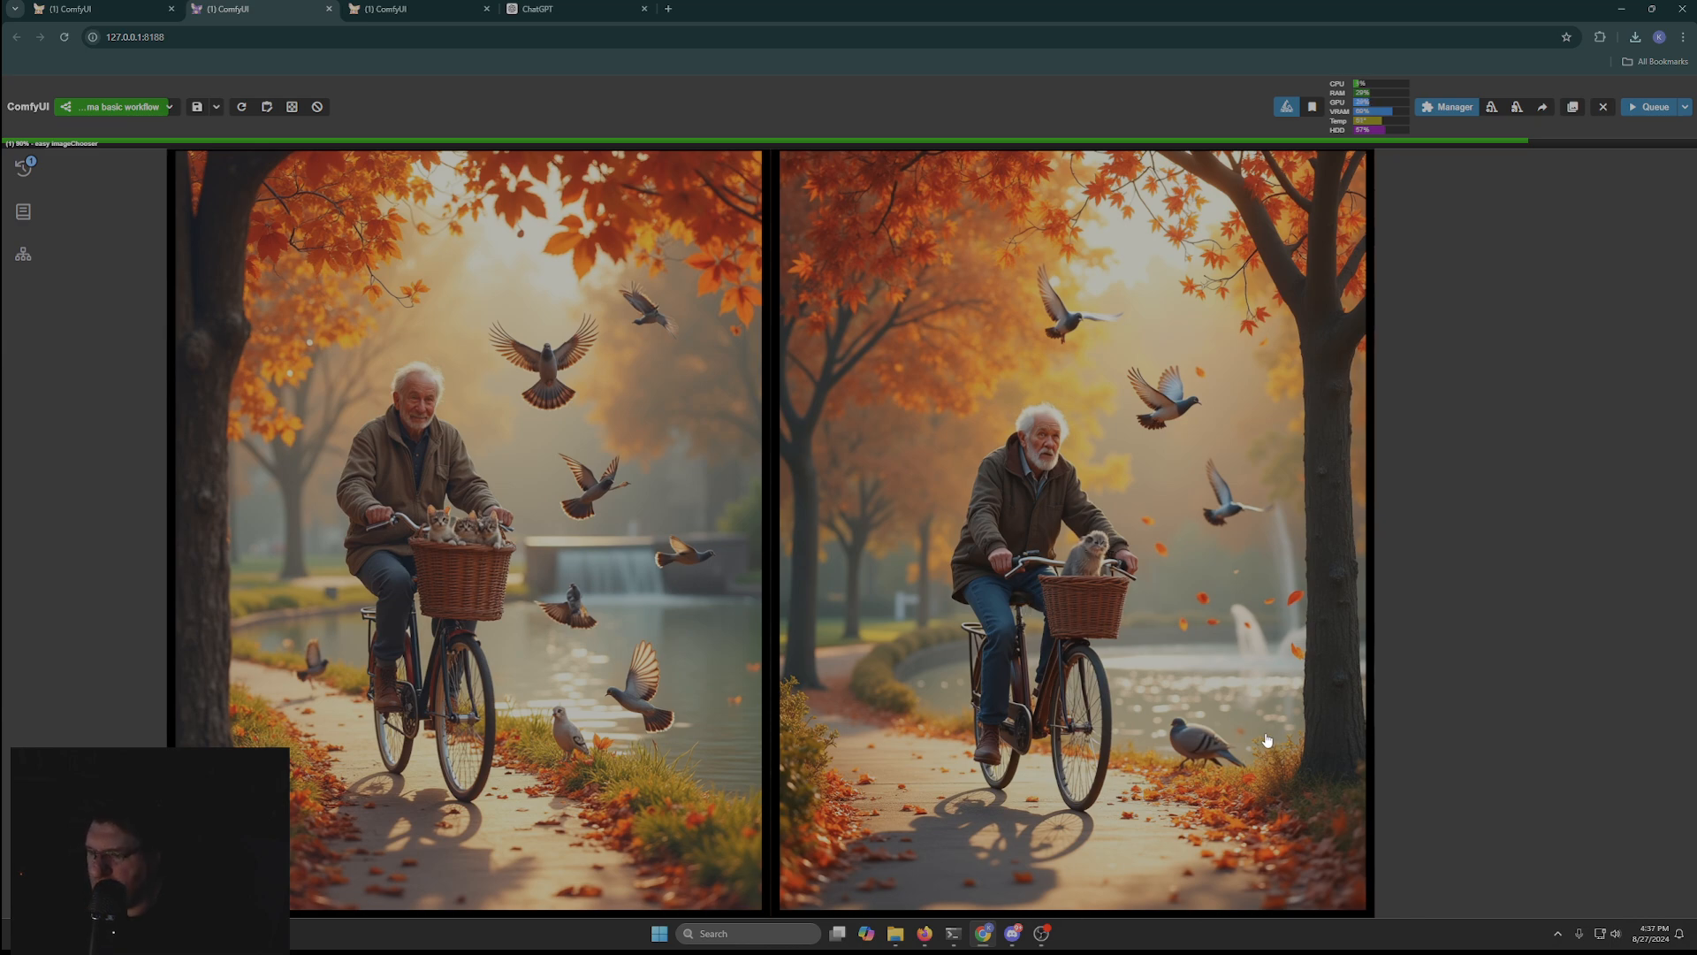
scroll(1268, 738, "down", 3)
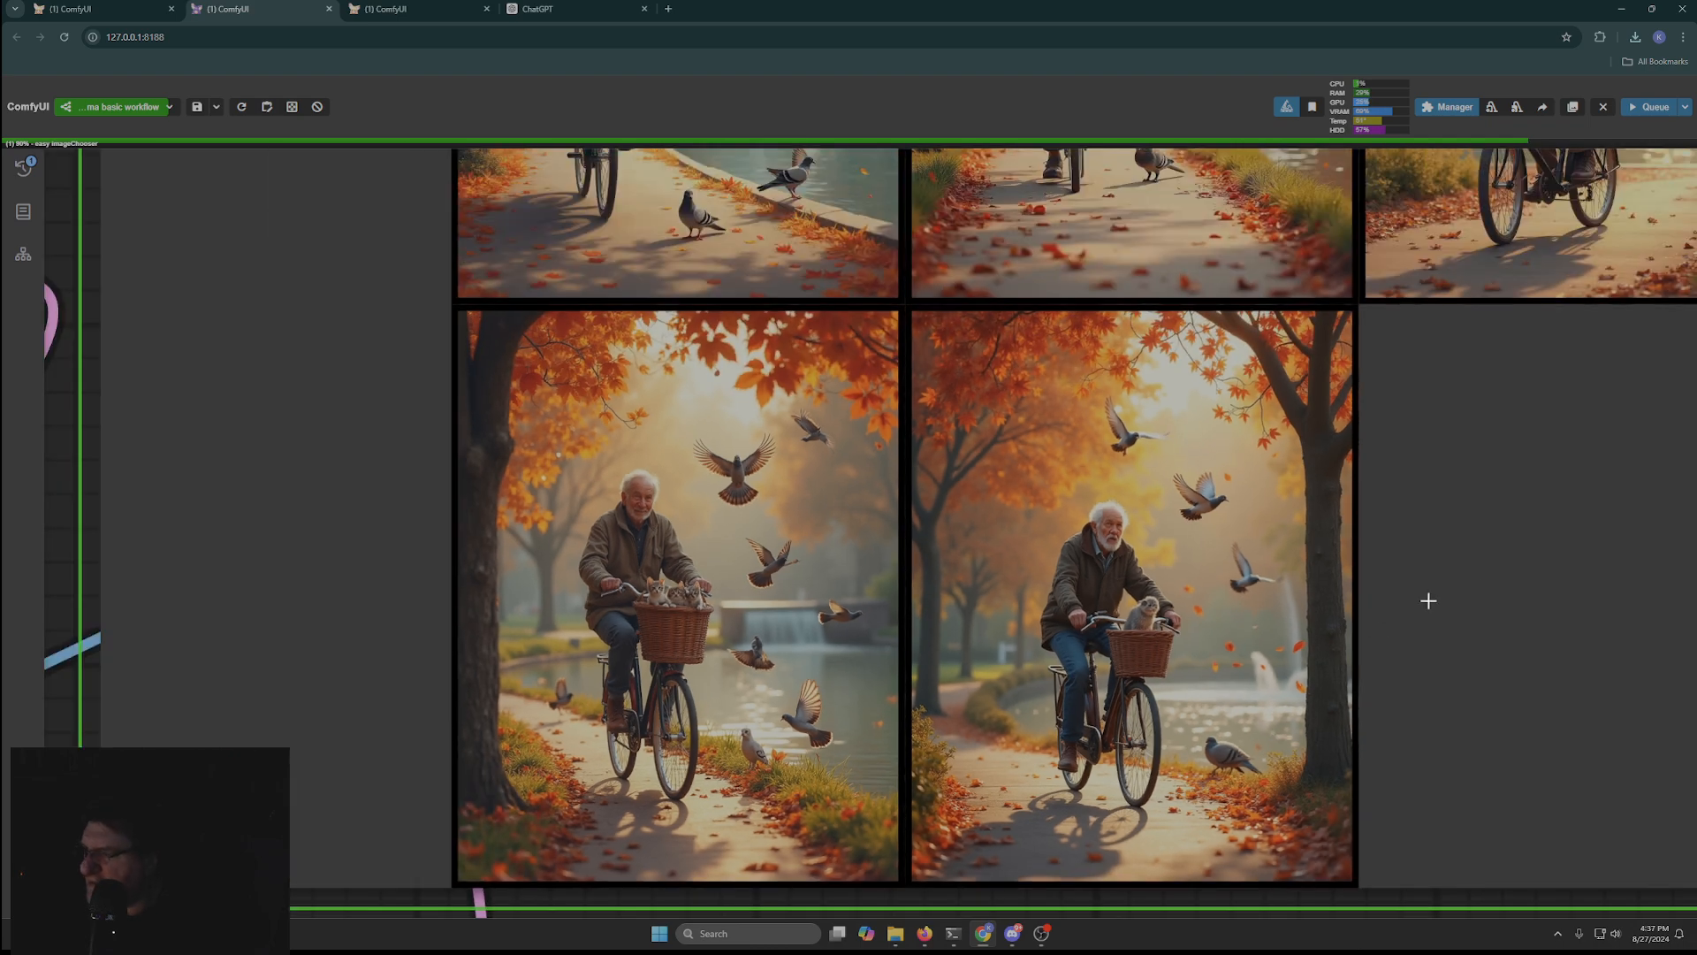
left_click_drag(1429, 595, 1172, 761)
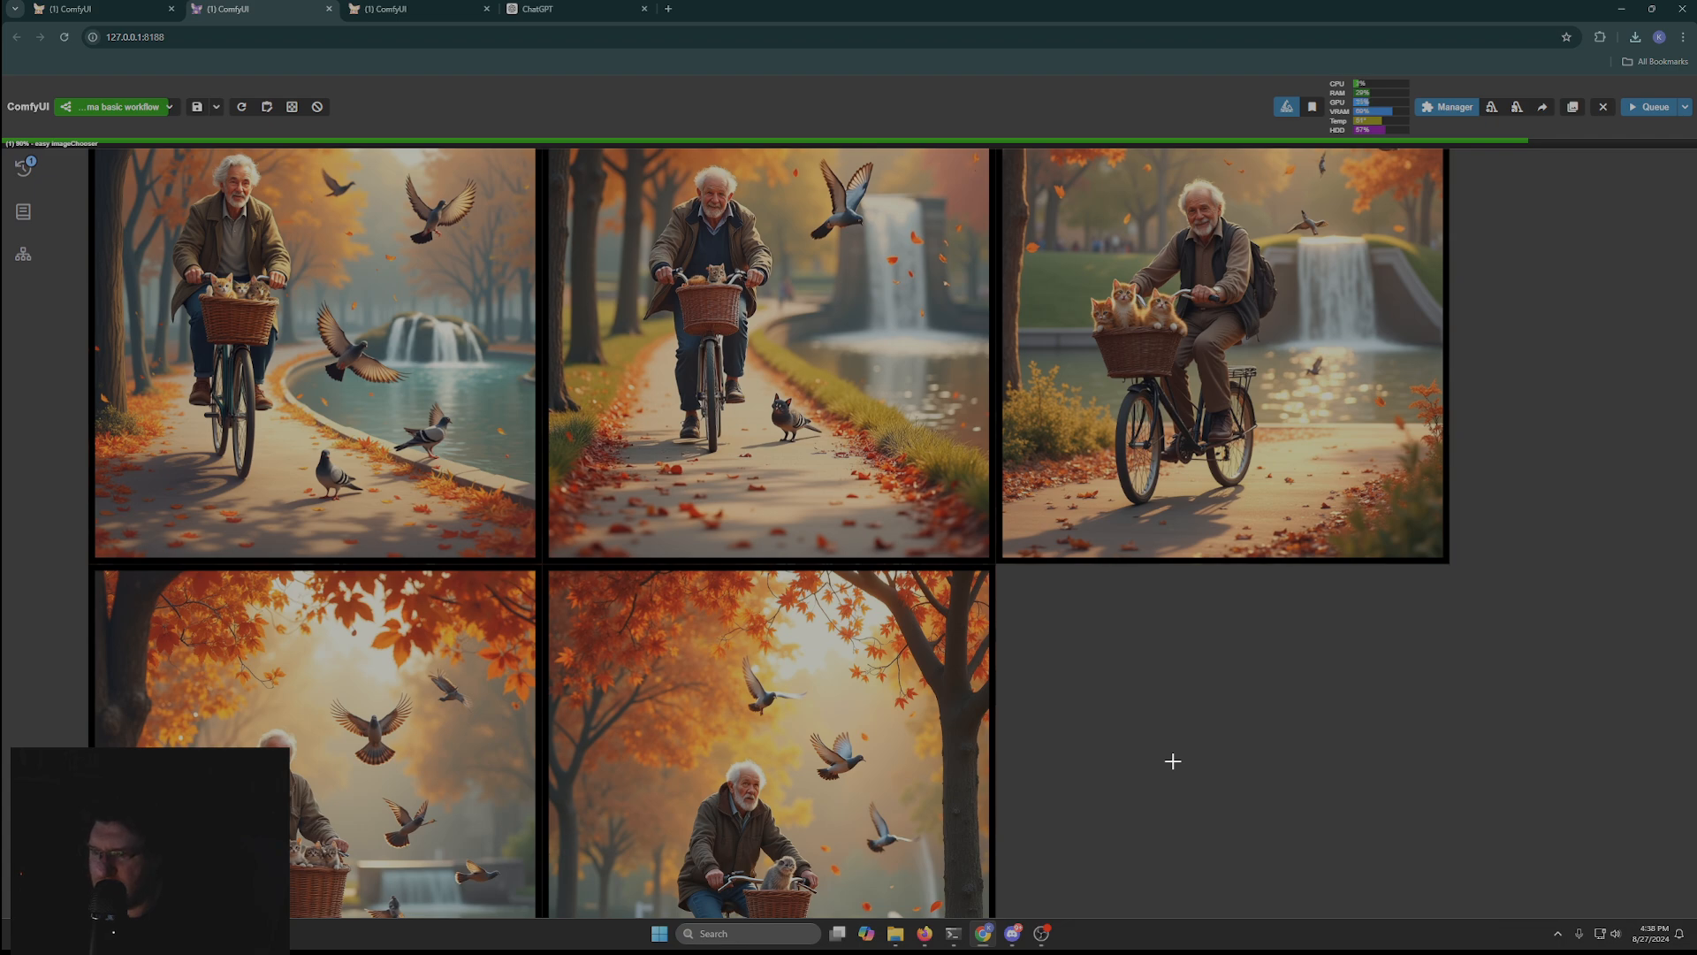
Step: Select the first image in the Image Chooser's second row and progress it through the paused run
left_click_drag(1172, 761, 1321, 449)
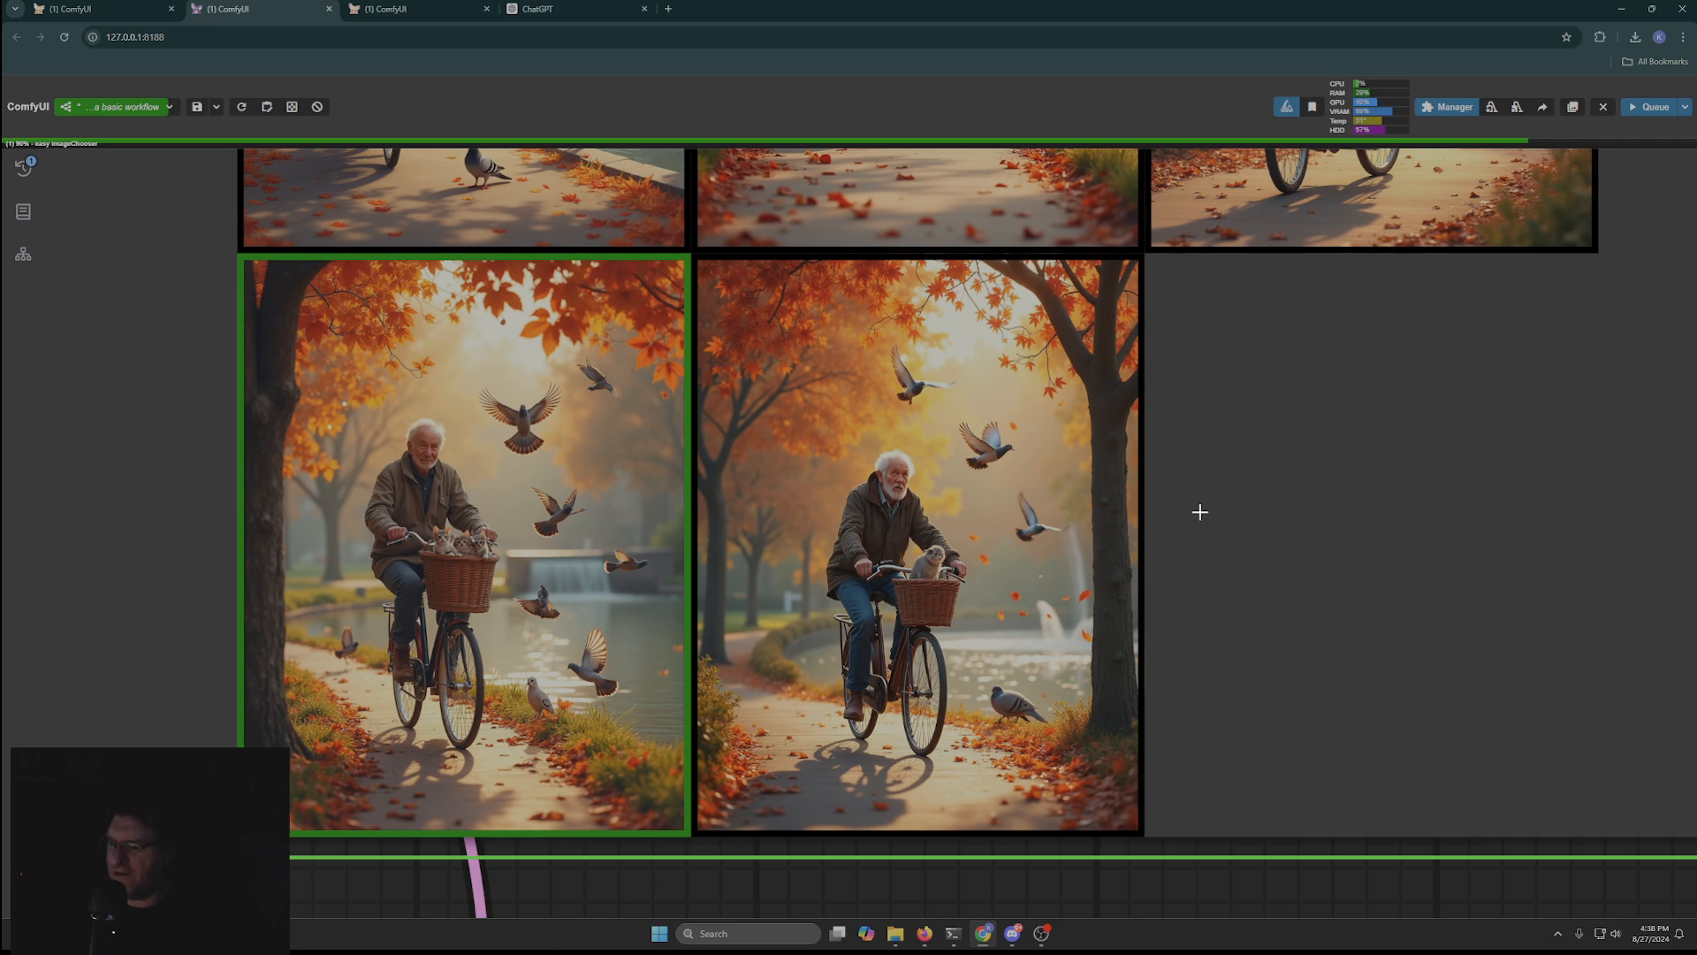
scroll(1200, 511, "down", 3)
scroll(1394, 519, "down", 3)
scroll(1190, 850, "up", 5)
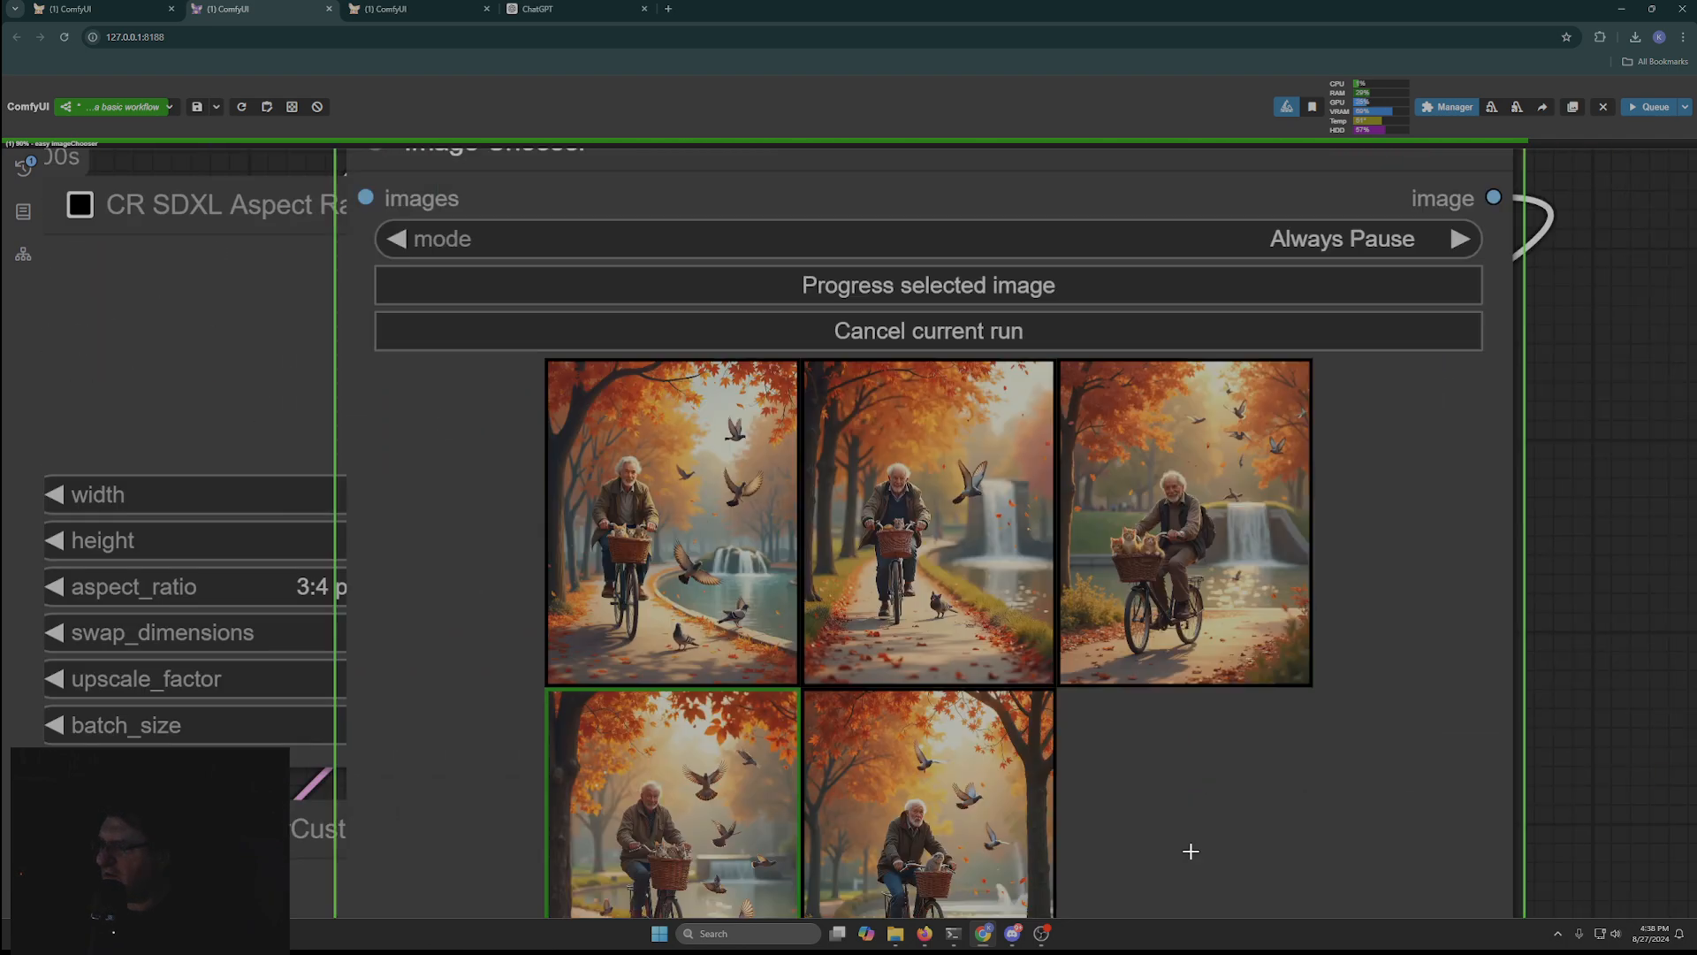
left_click_drag(1190, 851, 1162, 933)
left_click(873, 369)
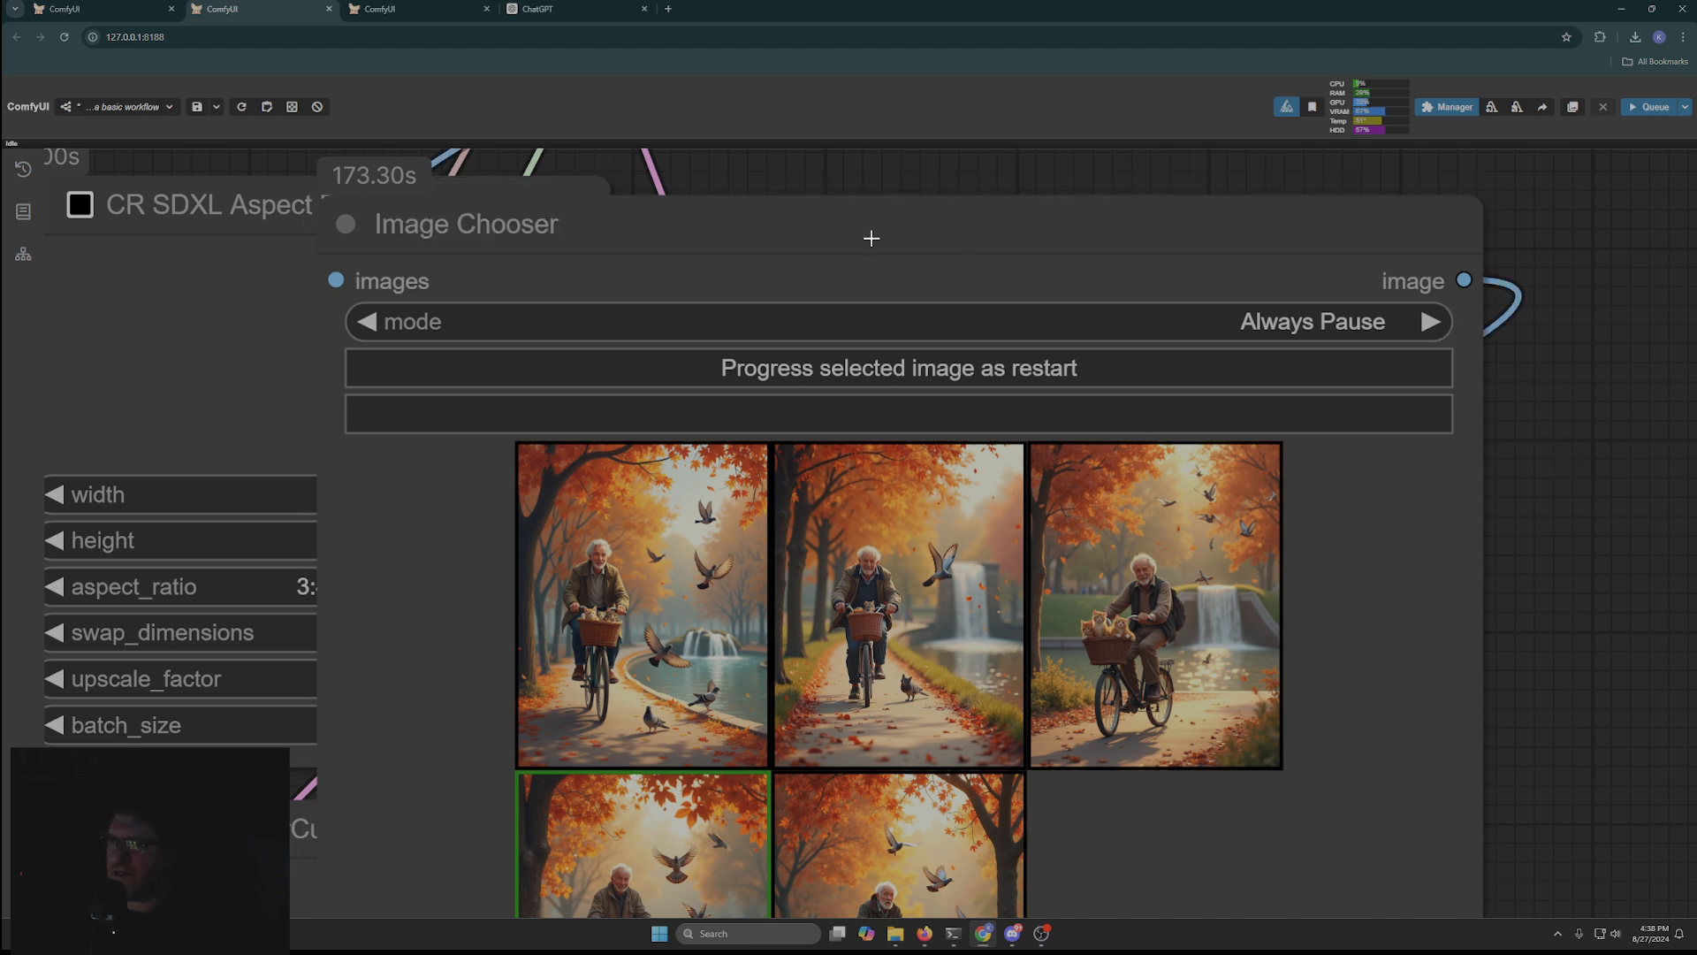
Step: Move the Image Chooser node clear of the CR SDXL Aspect Ratio node, placing it just below VAE Decode
left_click_drag(776, 210, 1096, 184)
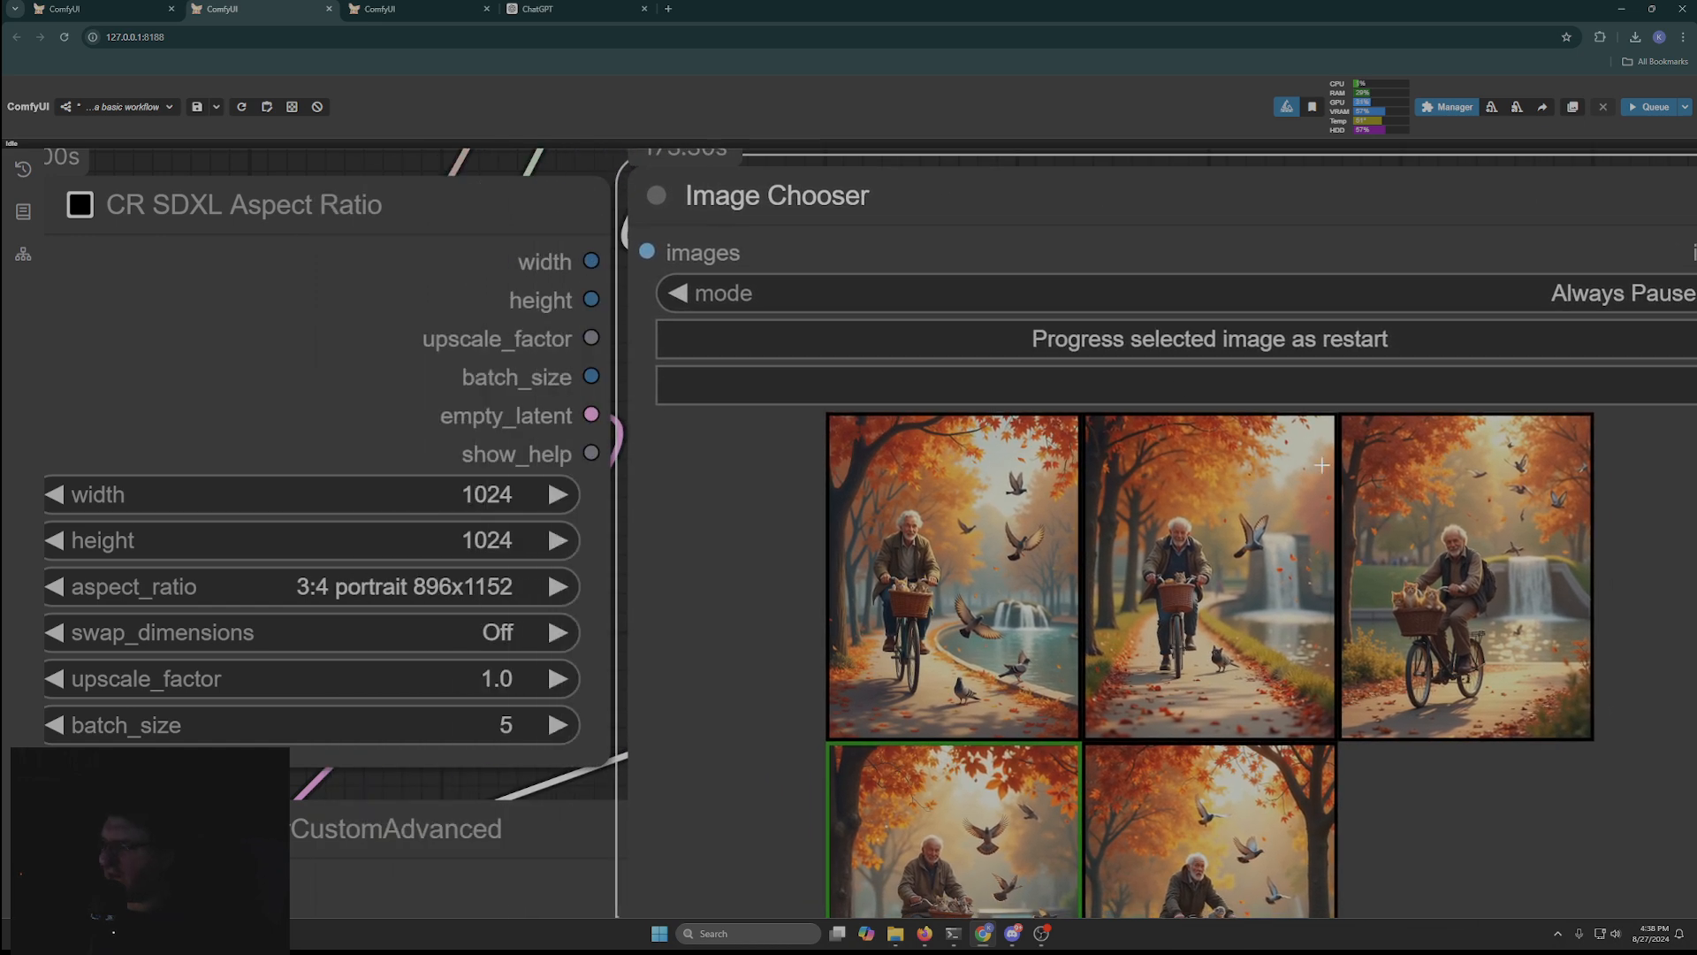
scroll(1096, 186, "down", 5)
left_click_drag(1098, 386, 1099, 240)
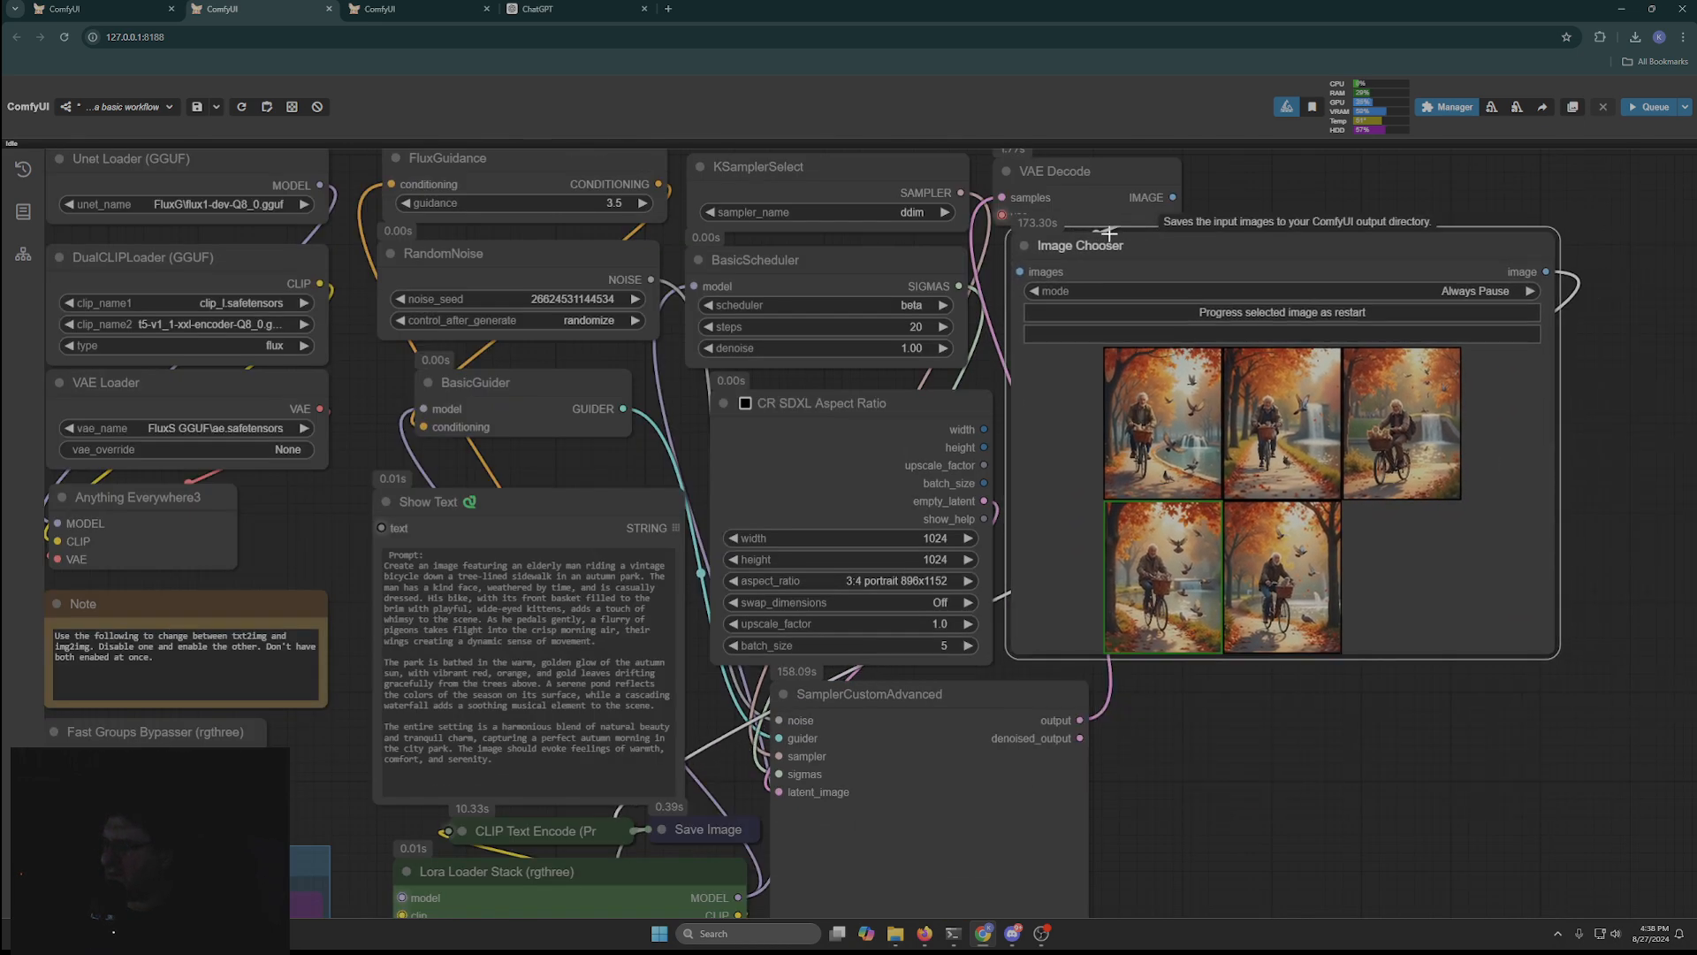
scroll(1190, 847, "down", 5)
left_click_drag(1211, 837, 1315, 505)
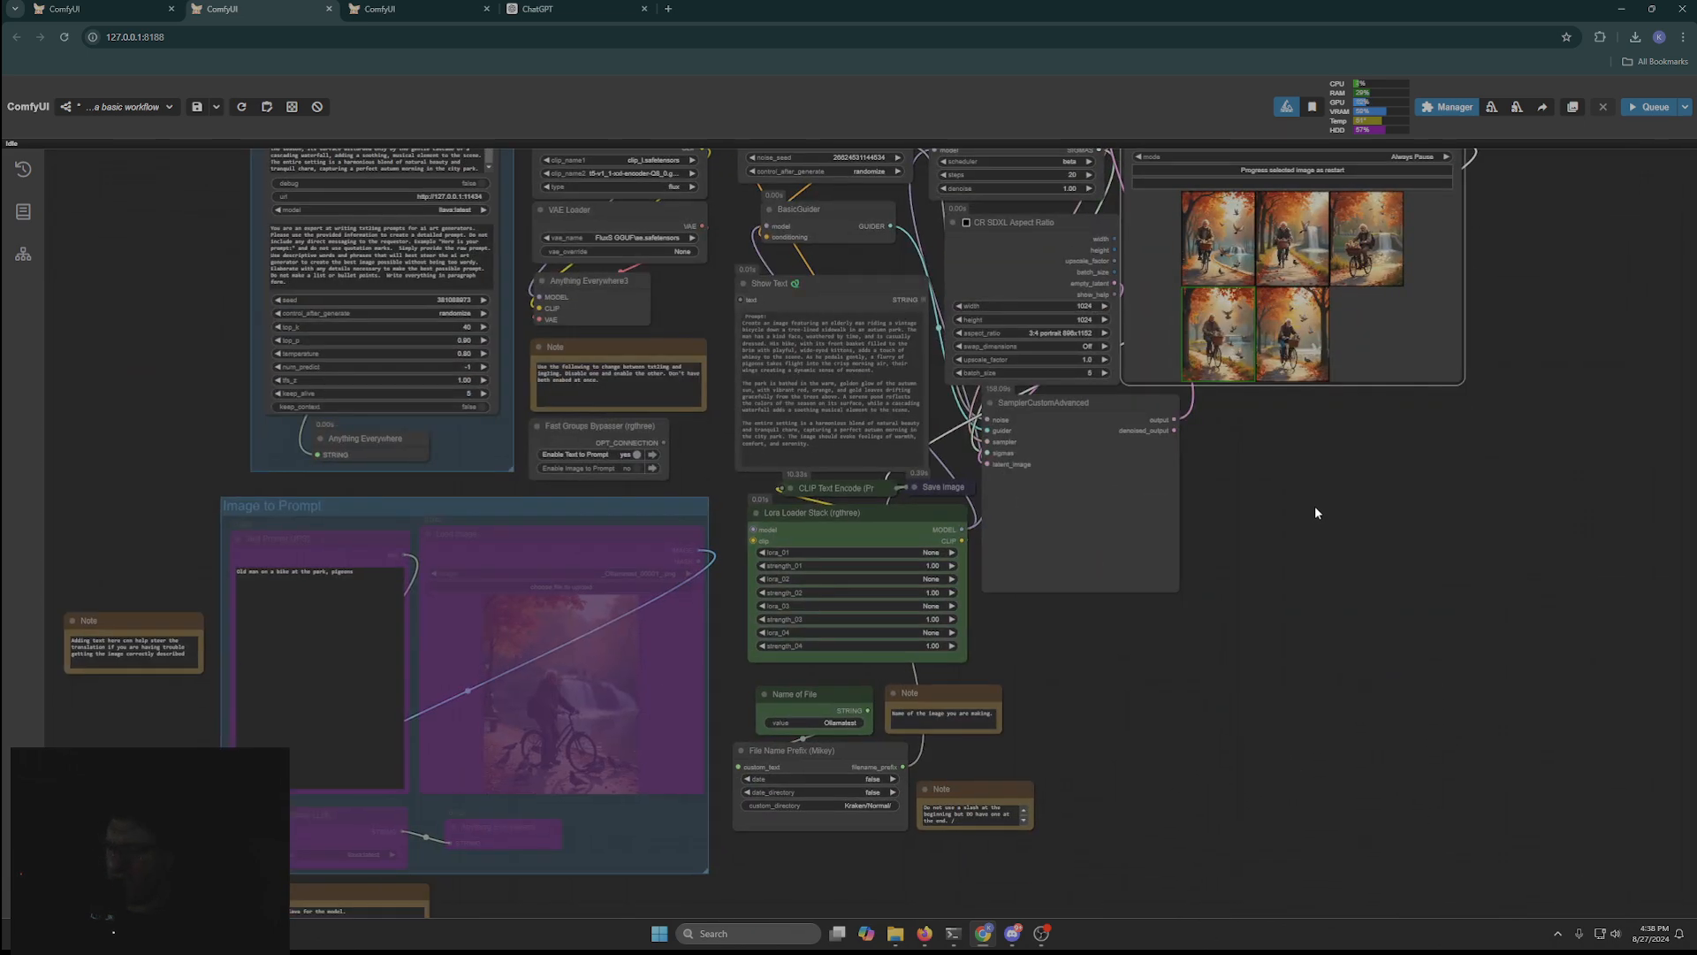